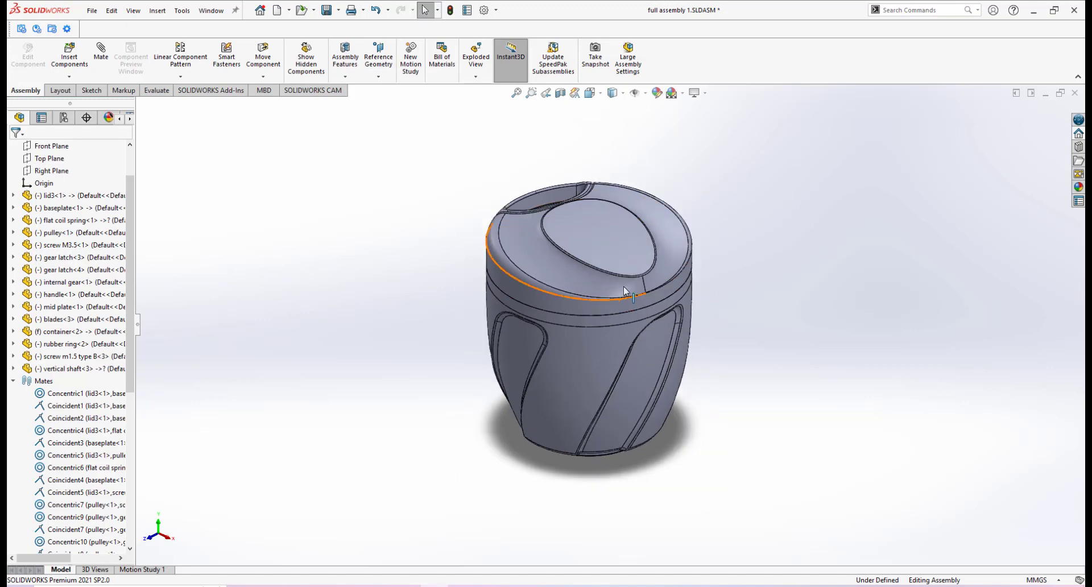
scroll(624, 286, "down", 2)
scroll(610, 345, "up", 1)
scroll(610, 344, "up", 1)
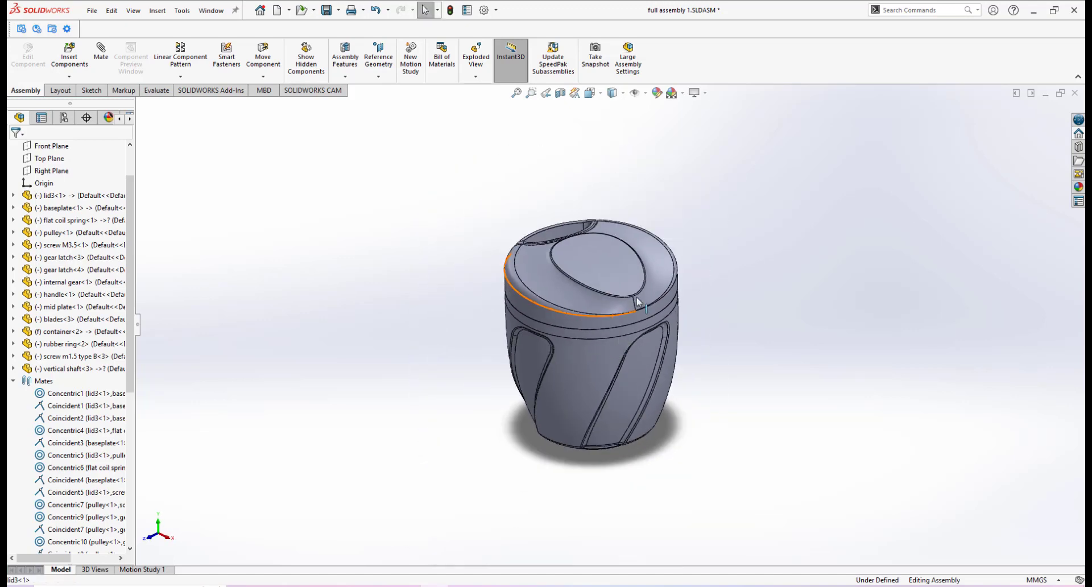
scroll(633, 349, "up", 3)
scroll(615, 318, "down", 2)
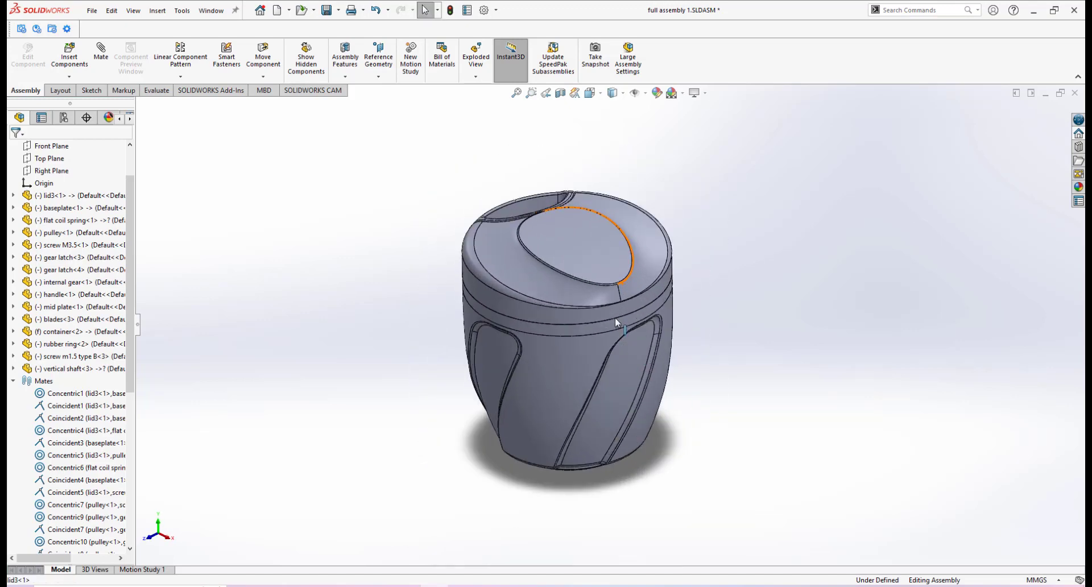
mouse_move(615, 317)
middle_mouse_down()
mouse_move(608, 305)
mouse_move(623, 319)
mouse_move(616, 311)
middle_mouse_up()
scroll(623, 278, "down", 1)
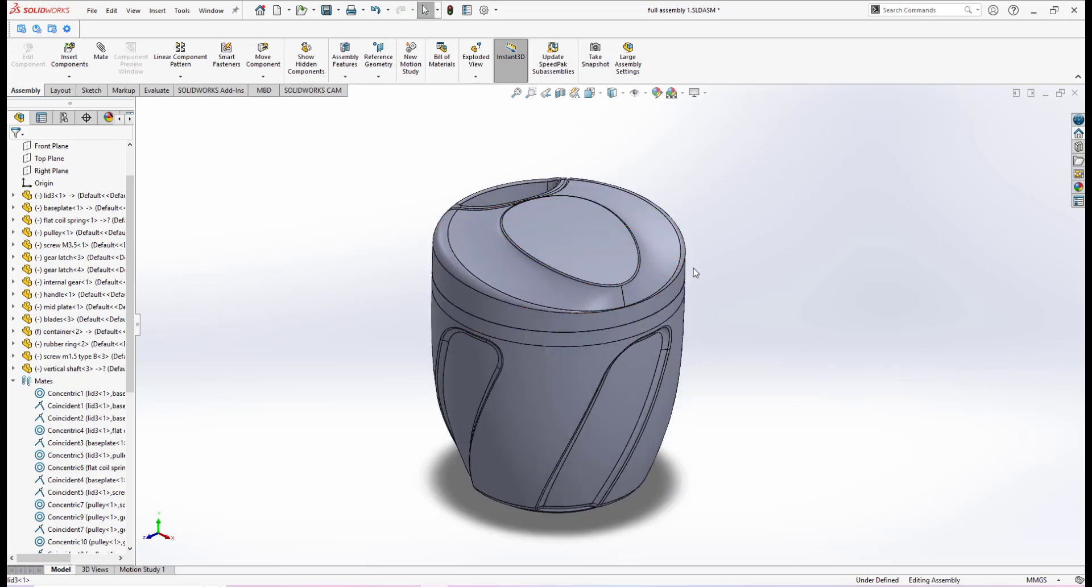
scroll(630, 356, "up", 2)
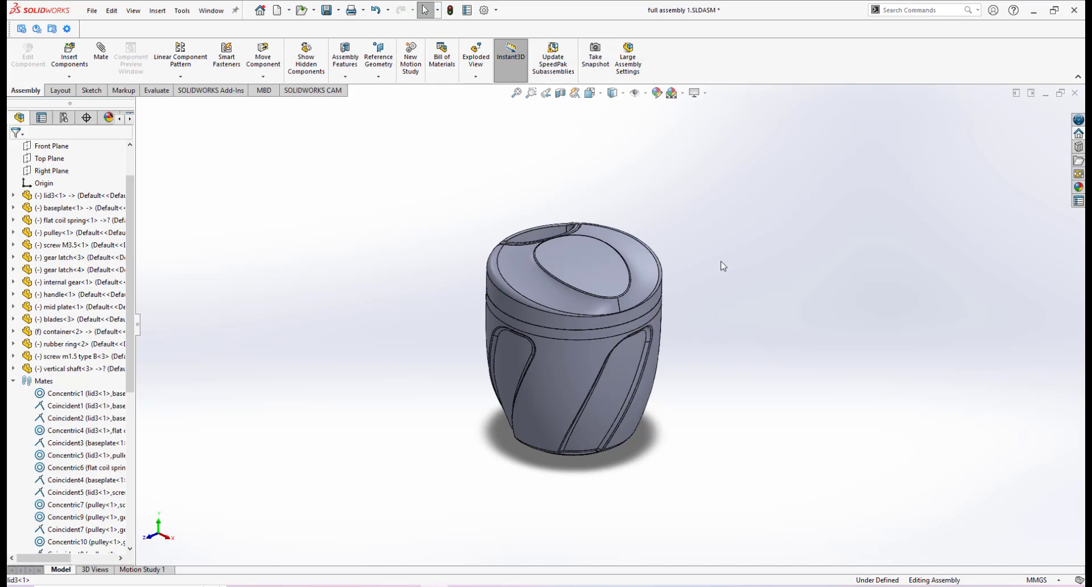
scroll(614, 339, "down", 2)
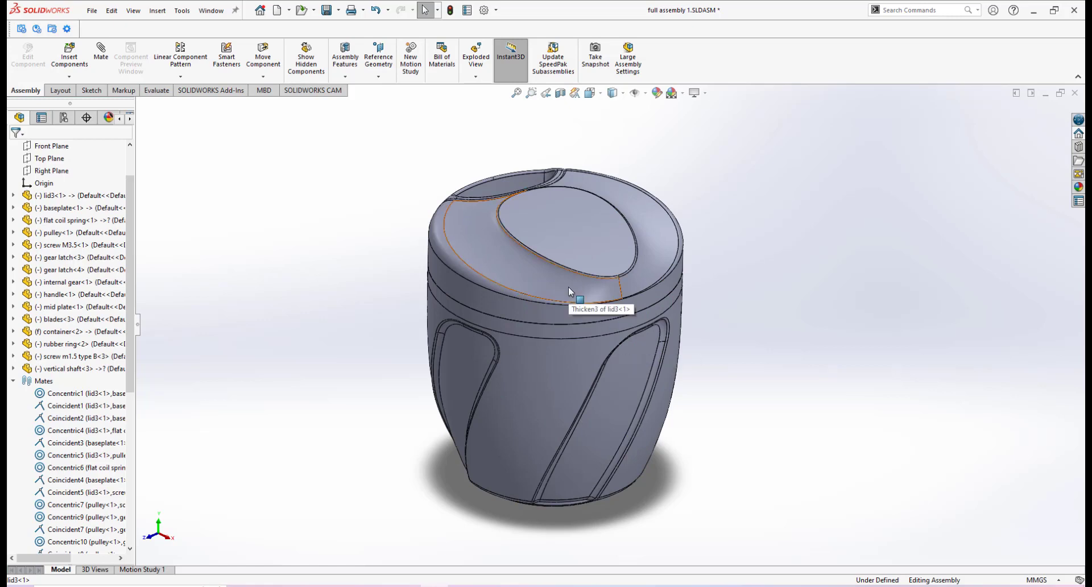
scroll(568, 286, "up", 3)
scroll(568, 286, "down", 2)
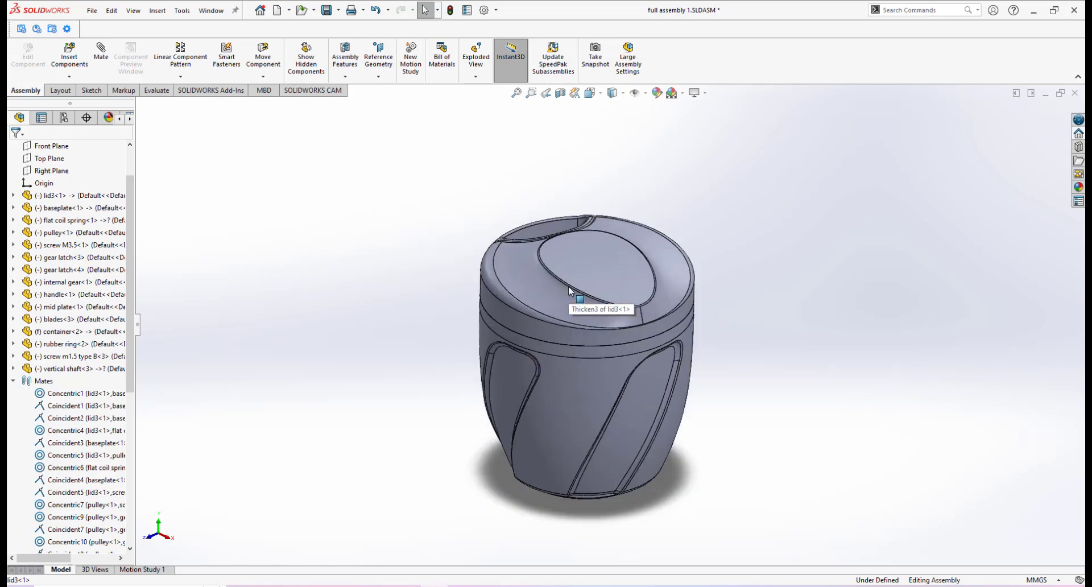
scroll(651, 349, "down", 1)
scroll(650, 349, "up", 3)
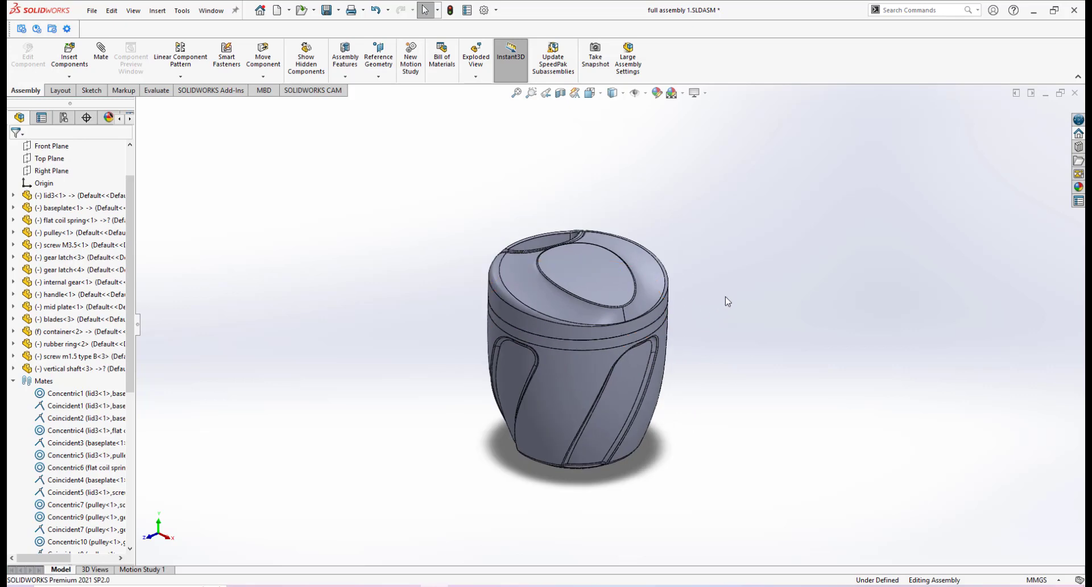
Step: Collapse the assembly's mates list and examine the lid from directly above before restoring the isometric view
left_click(13, 381)
key("space")
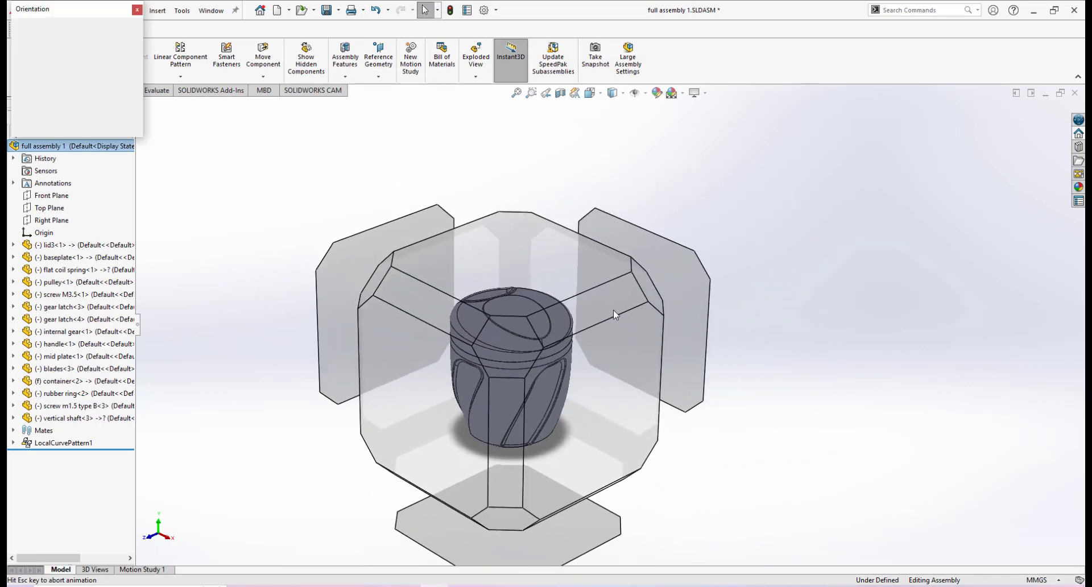
left_click(474, 288)
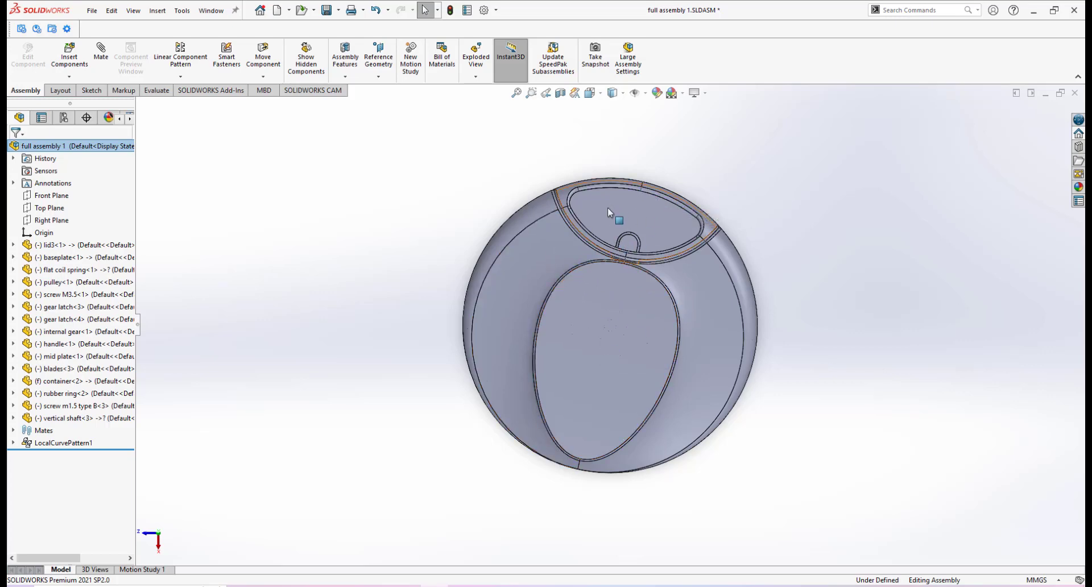
key("space")
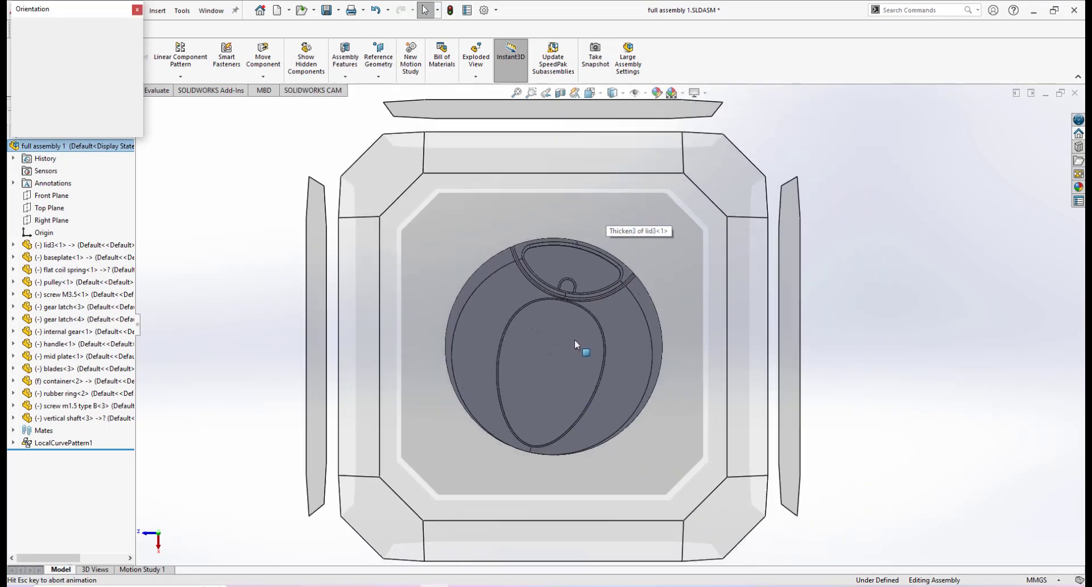
left_click(126, 48)
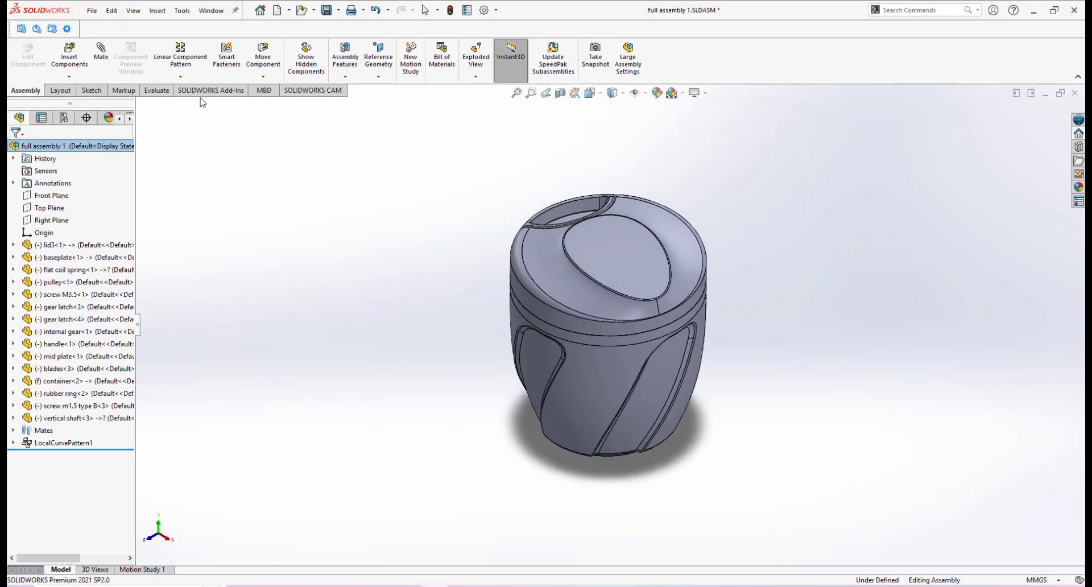
Step: Examine the lid's rotational alignment with the assembly axes at close range and in the Top view
scroll(646, 278, "down", 2)
middle_click_drag(607, 326, 568, 321)
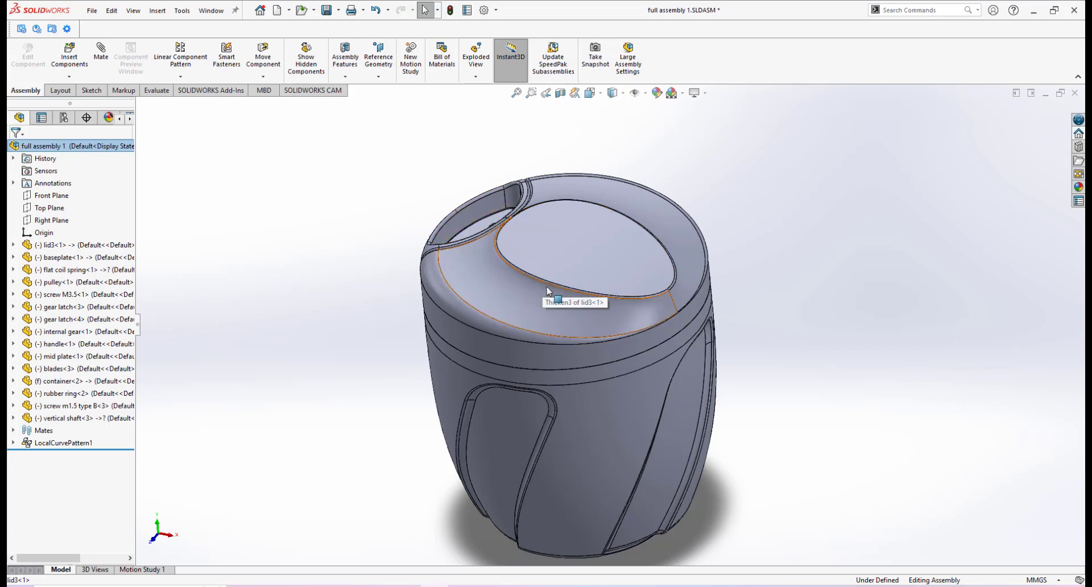
scroll(562, 327, "down", 3)
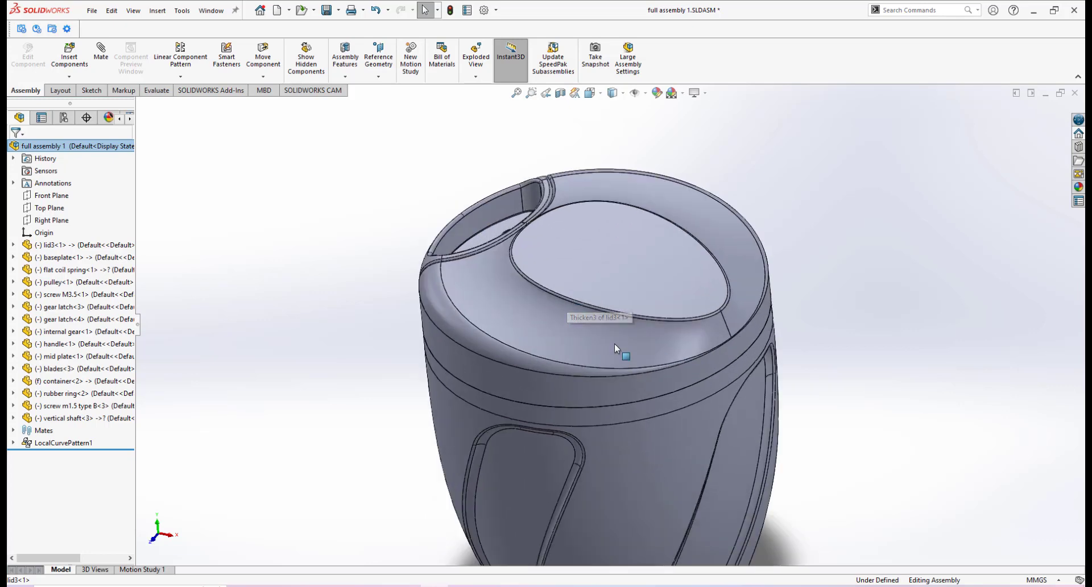
scroll(571, 311, "up", 3)
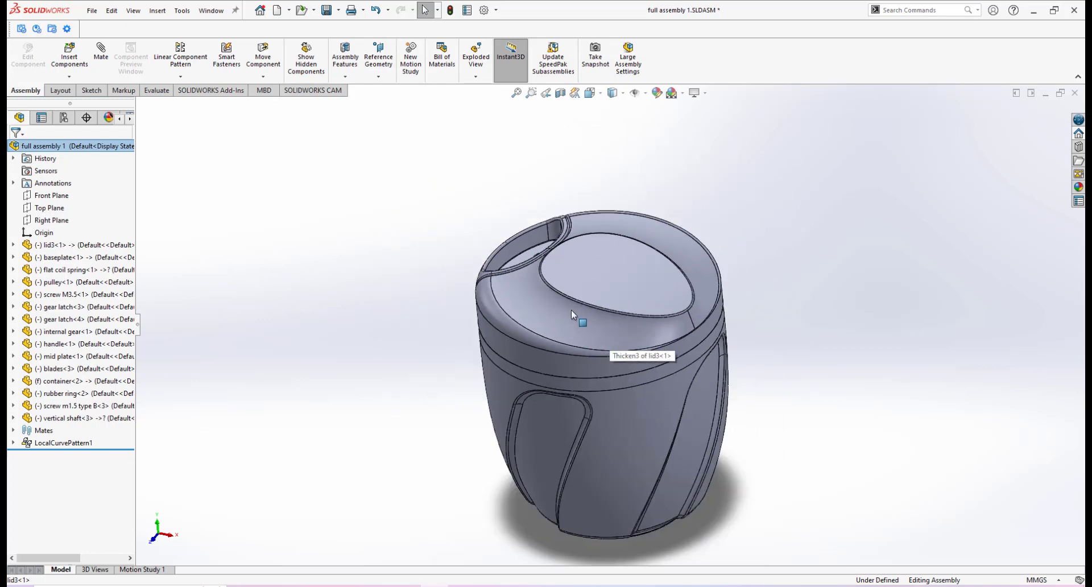
middle_click_drag(573, 308, 588, 291)
key("space")
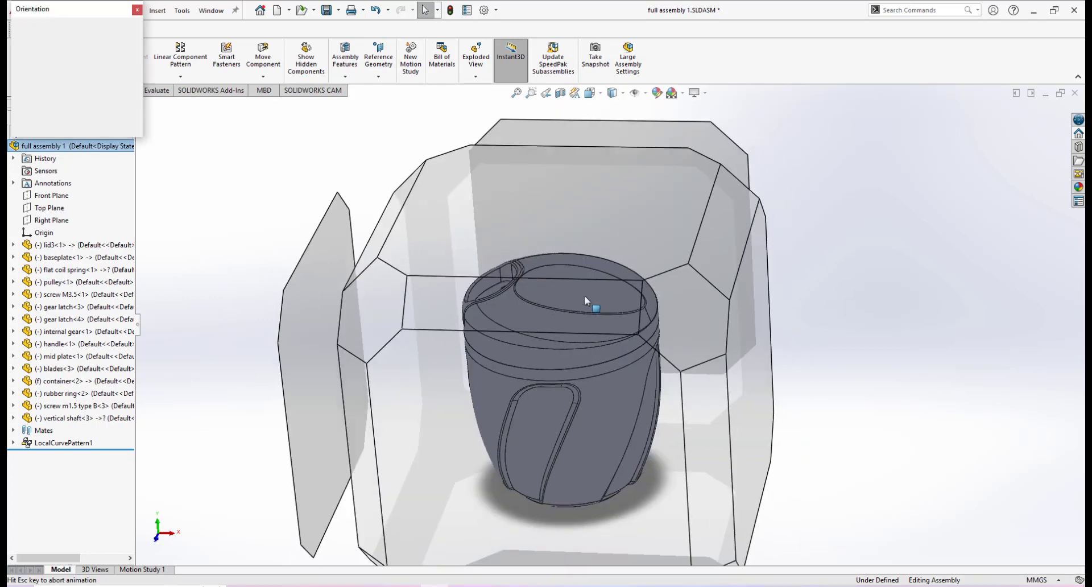
left_click(513, 276)
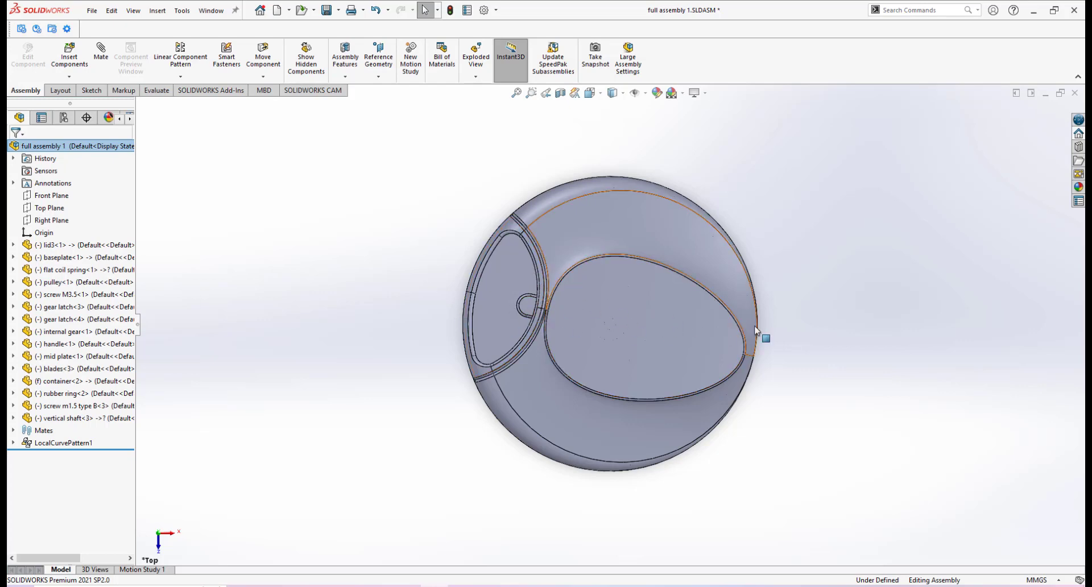
scroll(700, 367, "down", 3)
middle_click_drag(690, 361, 676, 274)
scroll(677, 276, "down", 3)
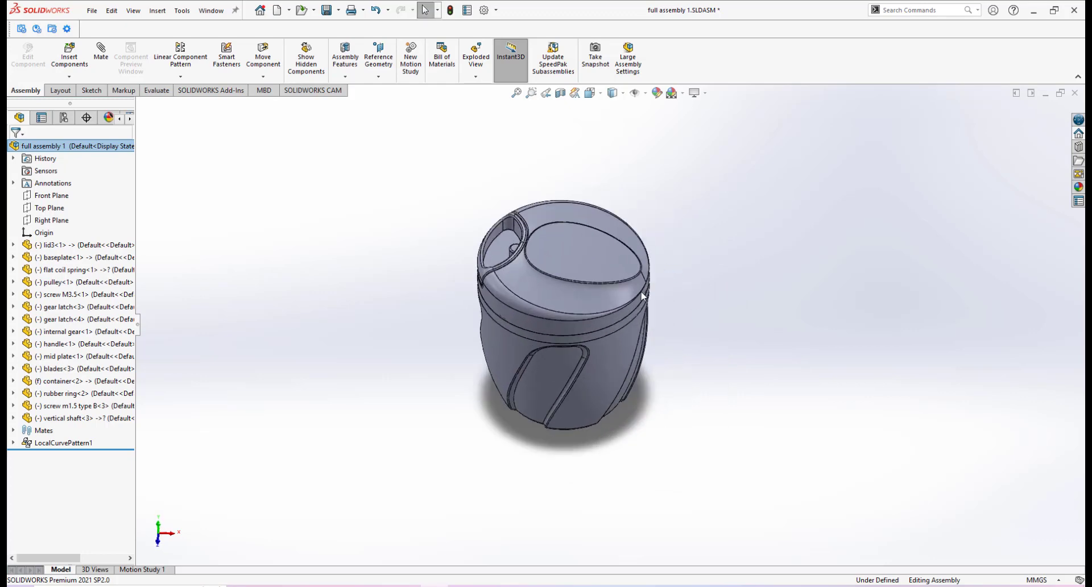
scroll(565, 268, "down", 2)
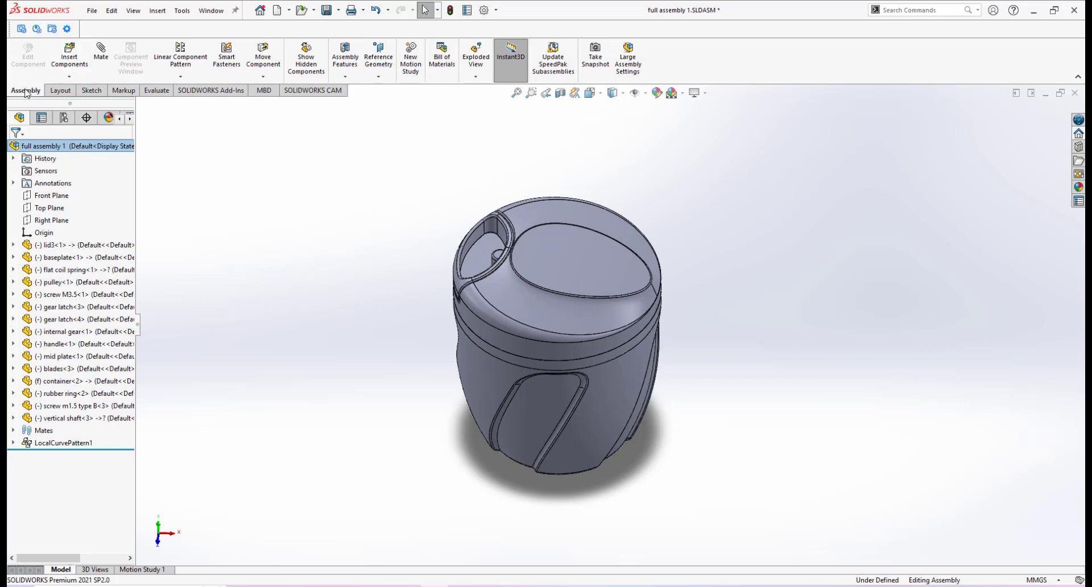
Step: Add a coincident mate between the Front Plane of lid3 and the Front Plane of the full assembly
left_click(100, 52)
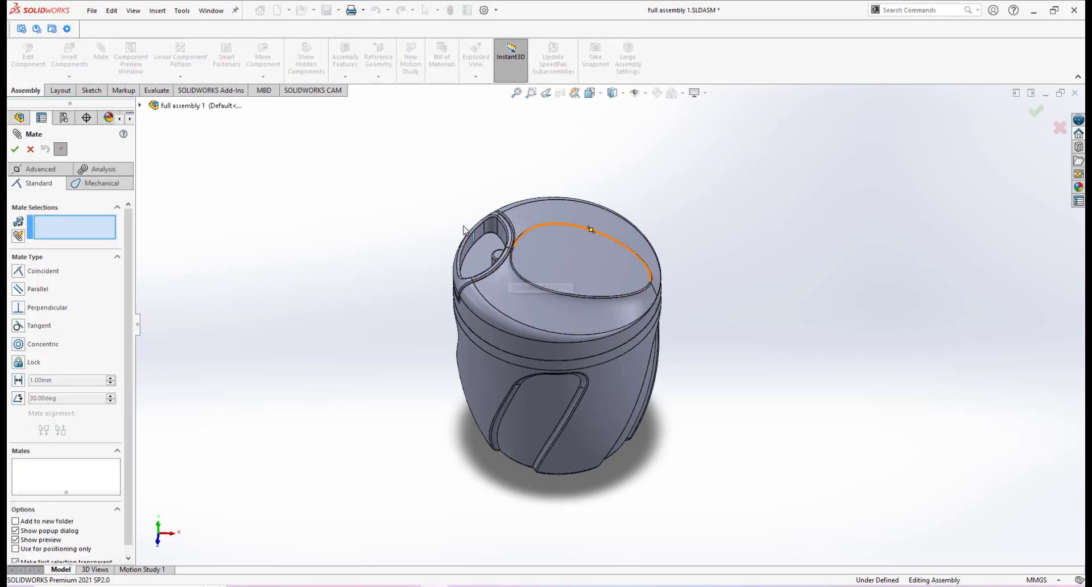
left_click(140, 107)
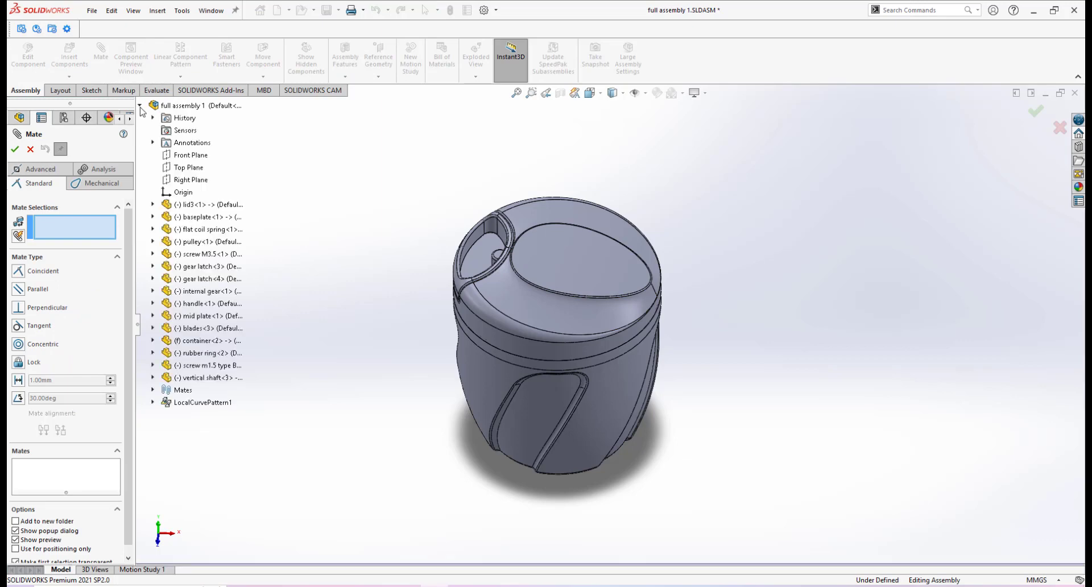
left_click(152, 204)
left_click(212, 192)
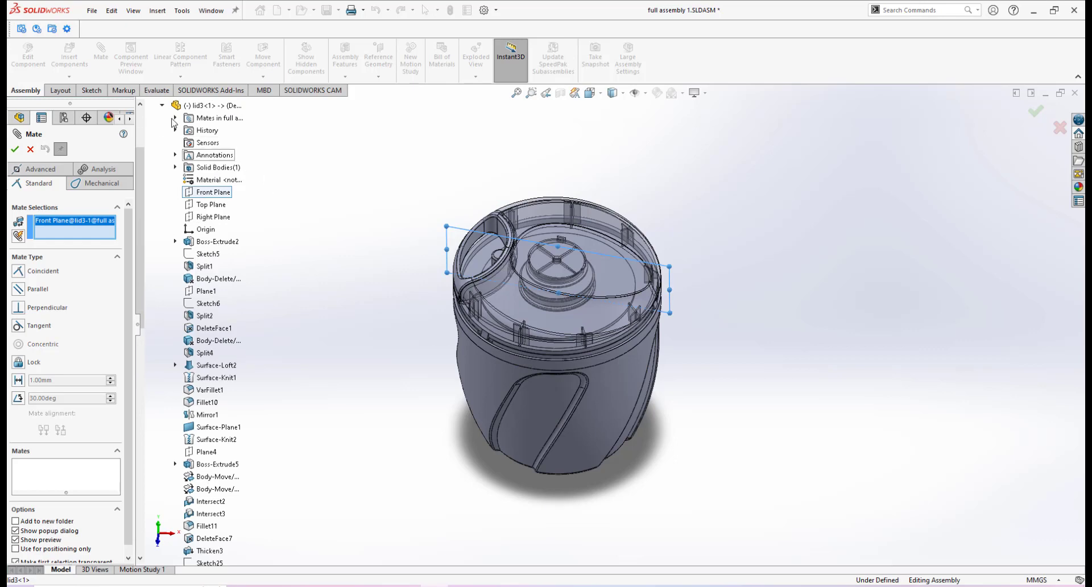
left_click(163, 106)
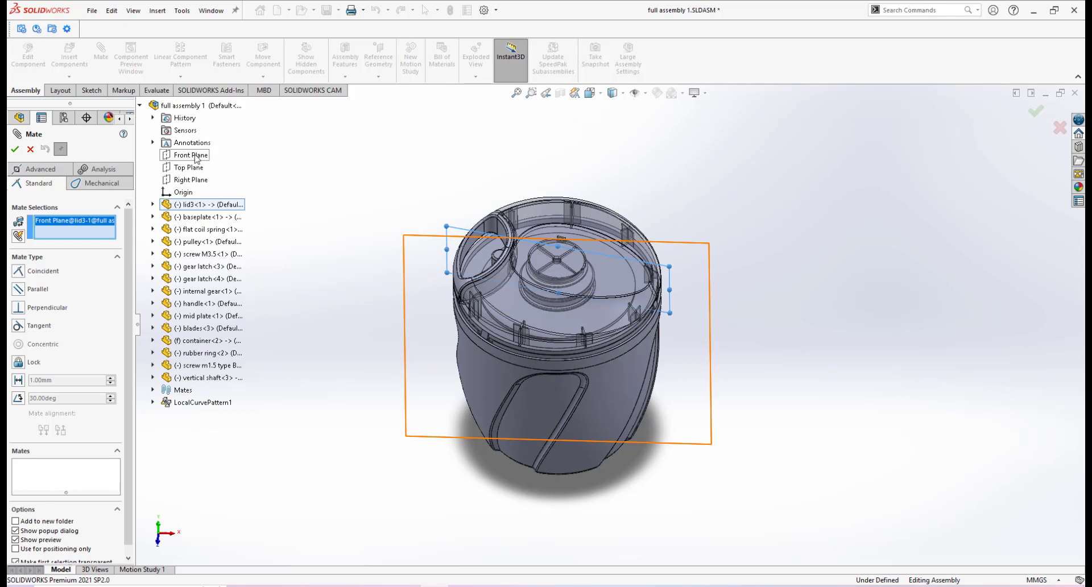
left_click(193, 158)
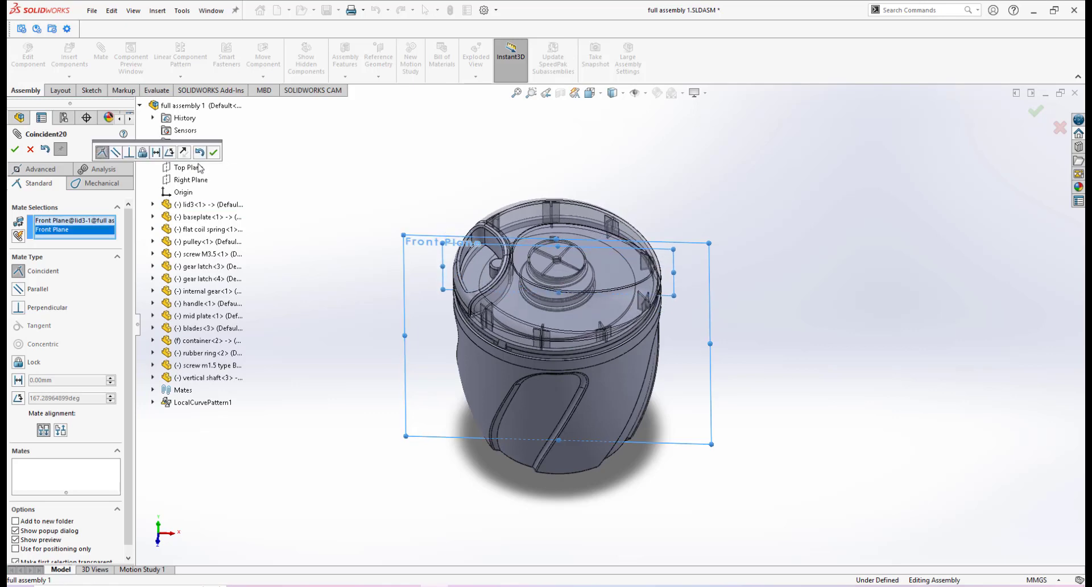
left_click(213, 152)
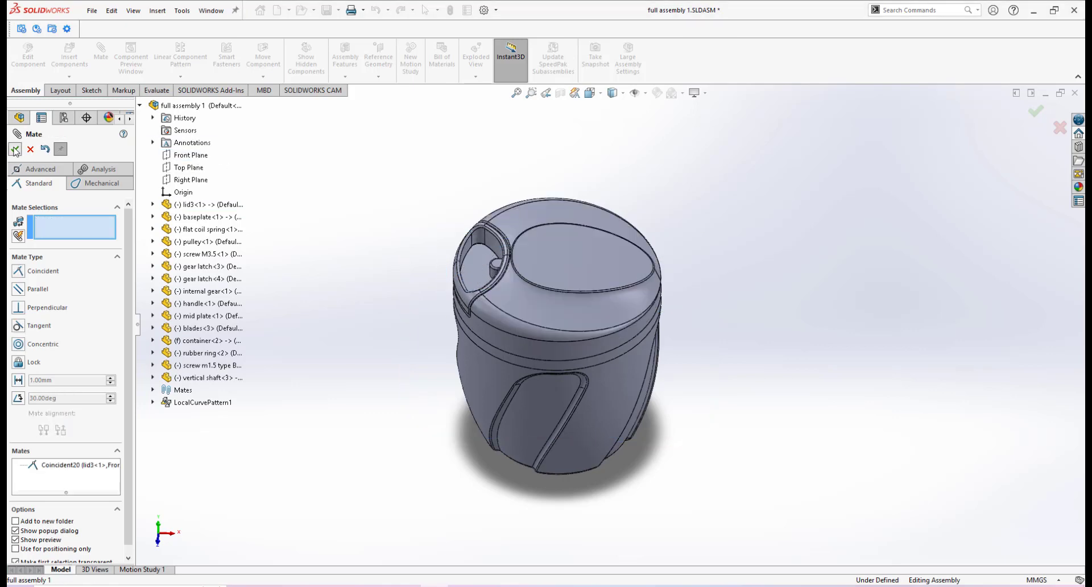
left_click(15, 149)
Step: Check the lid's alignment in the Top view and save the assembly
scroll(656, 312, "up", 1)
scroll(626, 307, "down", 2)
scroll(527, 264, "down", 2)
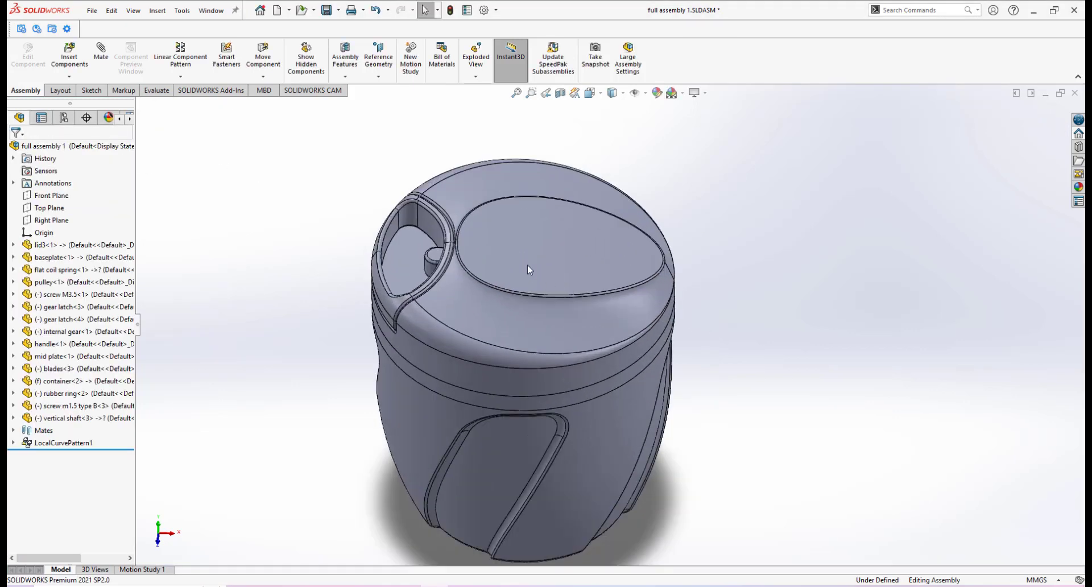
mouse_move(527, 265)
middle_mouse_down()
mouse_move(532, 318)
mouse_move(521, 270)
middle_mouse_up()
scroll(521, 269, "up", 2)
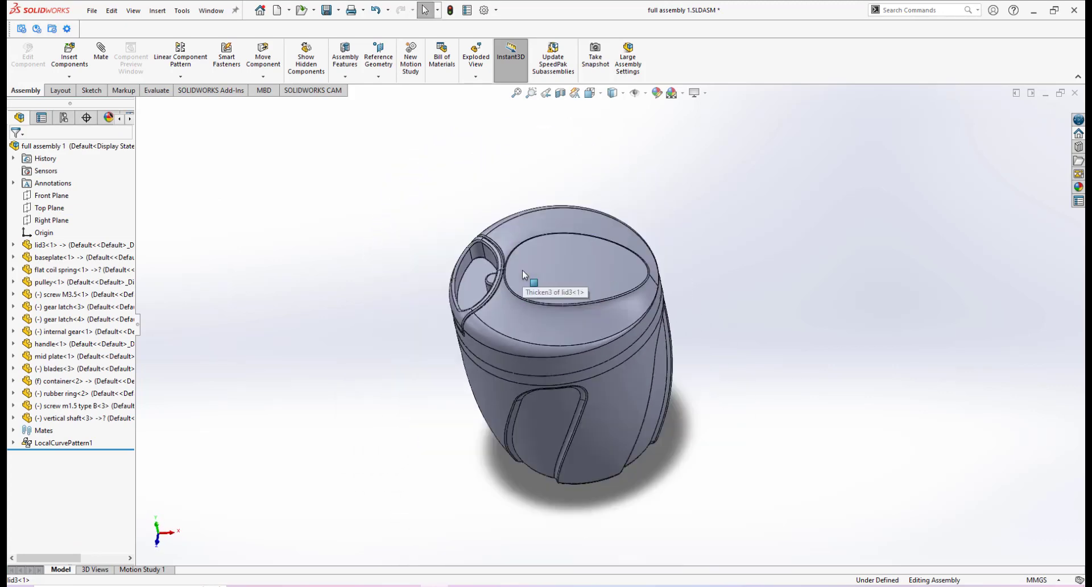
key("space")
left_click(524, 271)
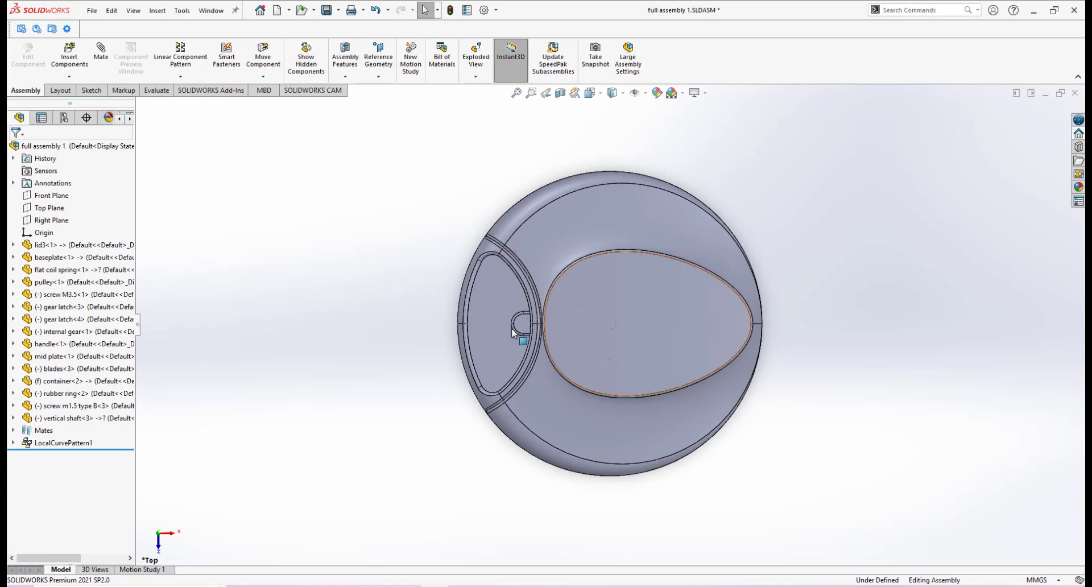
middle_click_drag(707, 360, 668, 265)
scroll(668, 265, "down", 2)
middle_click_drag(679, 305, 668, 301)
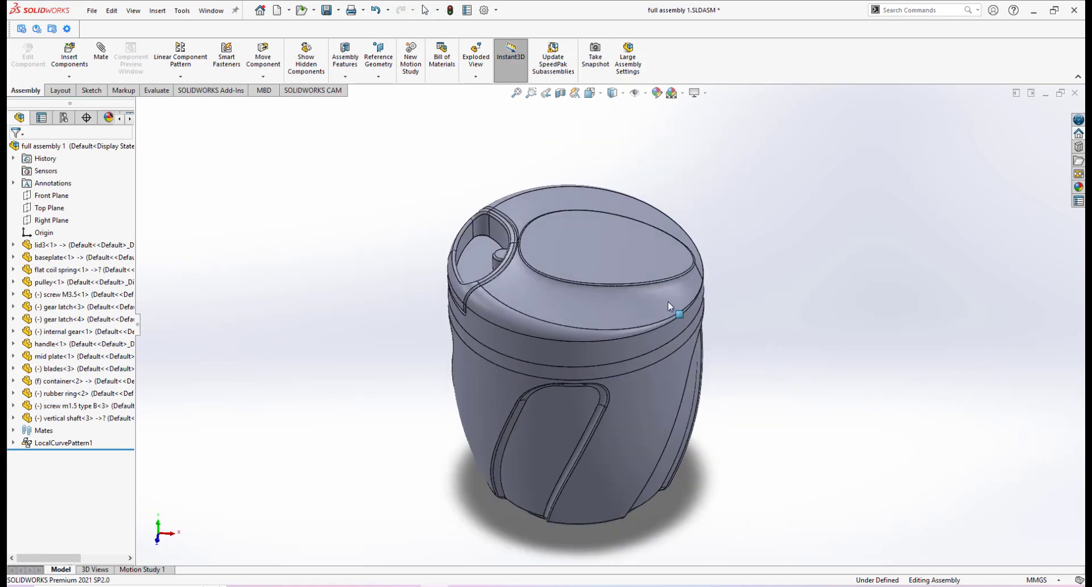
left_click(326, 9)
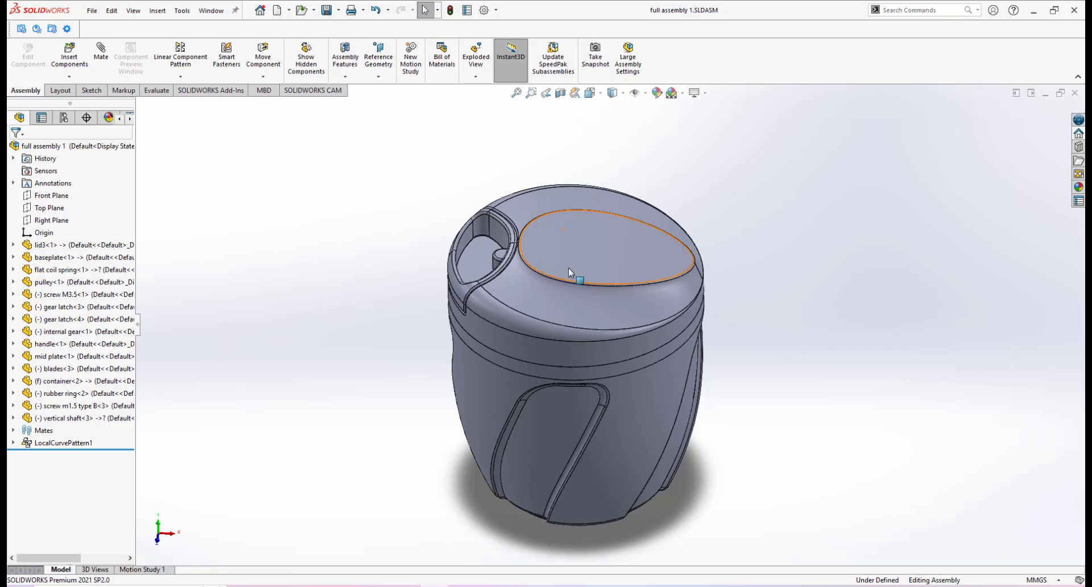
scroll(598, 411, "up", 2)
scroll(599, 411, "down", 4)
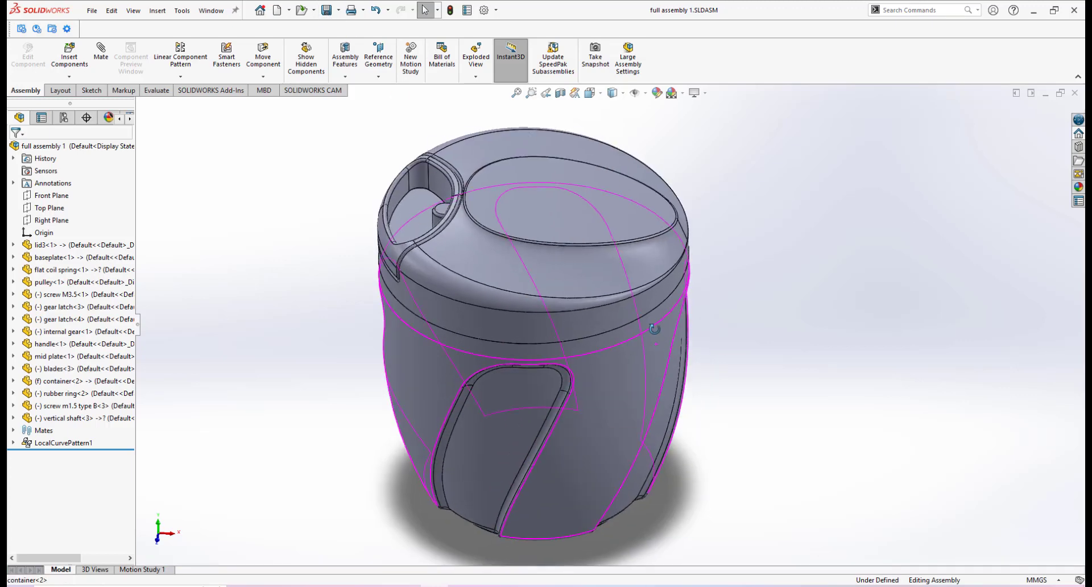
left_click(612, 395)
scroll(610, 391, "up", 3)
middle_click_drag(584, 374, 588, 354)
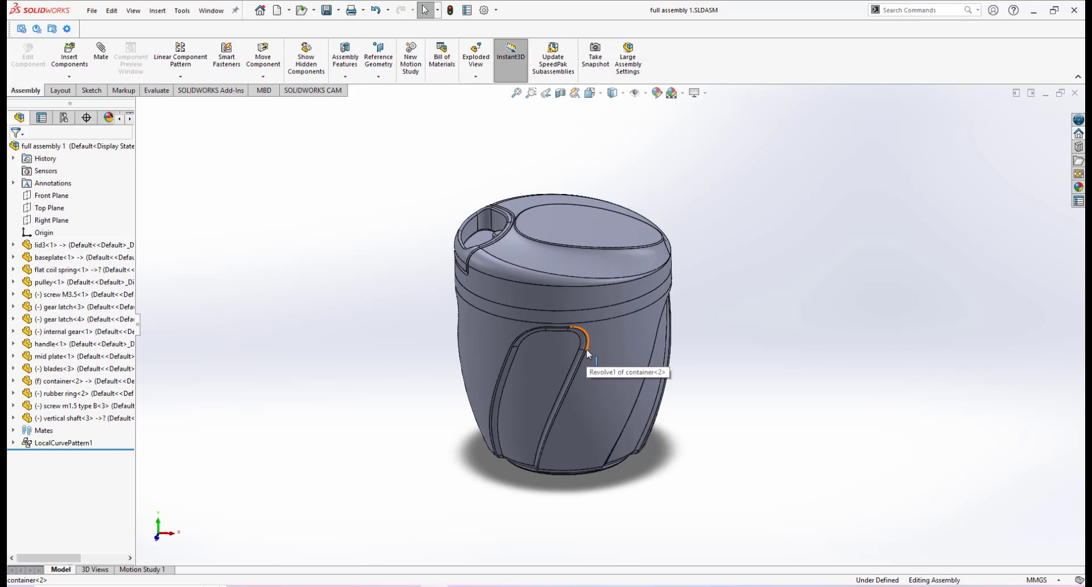
left_click(587, 354)
middle_click_drag(588, 354, 602, 331)
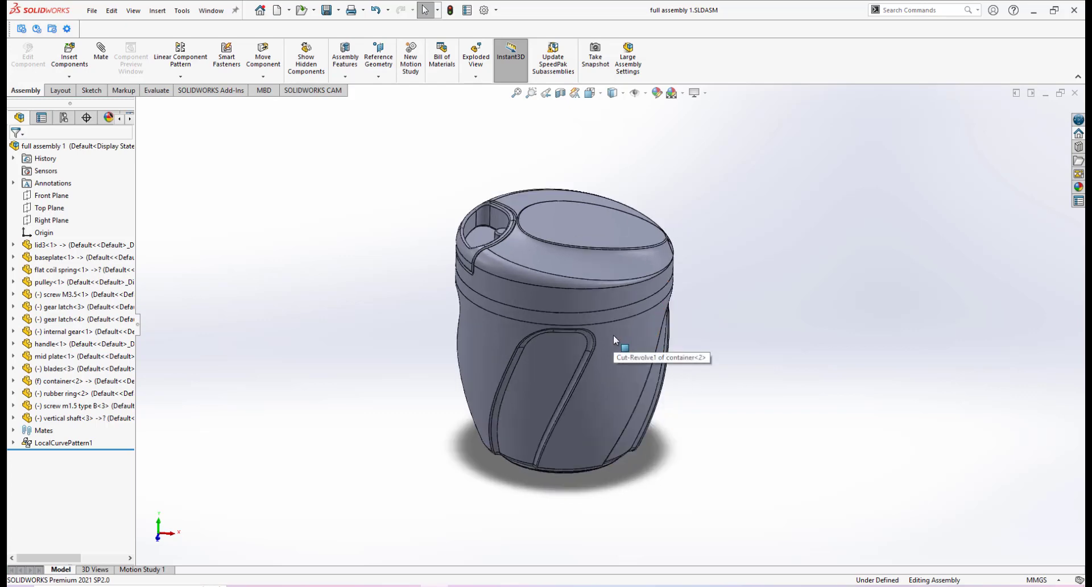
scroll(614, 335, "down", 2)
mouse_move(613, 335)
middle_mouse_down()
mouse_move(613, 309)
mouse_move(596, 330)
middle_mouse_up()
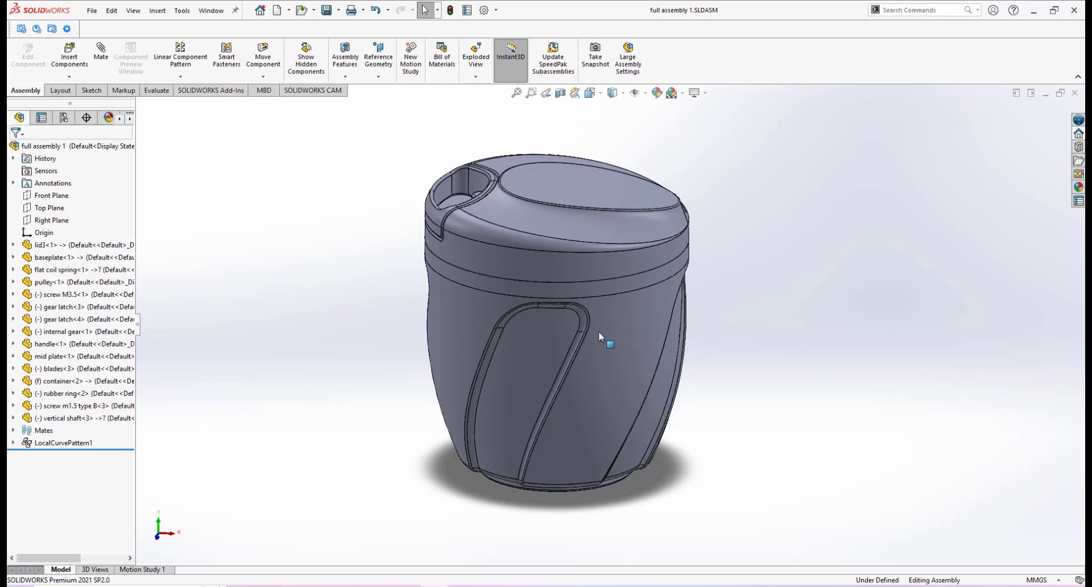
left_click(612, 364)
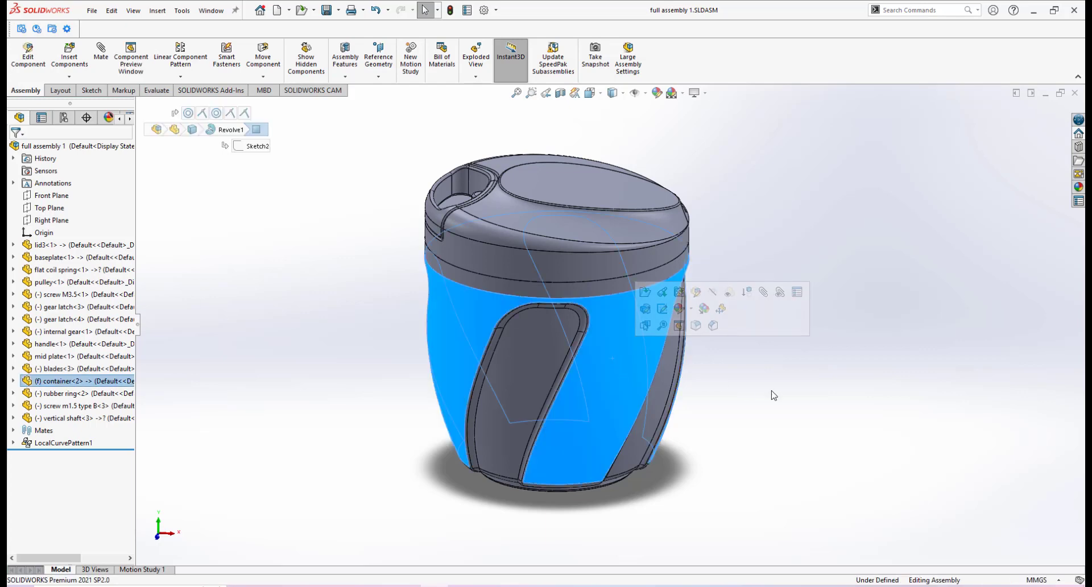
left_click(692, 391)
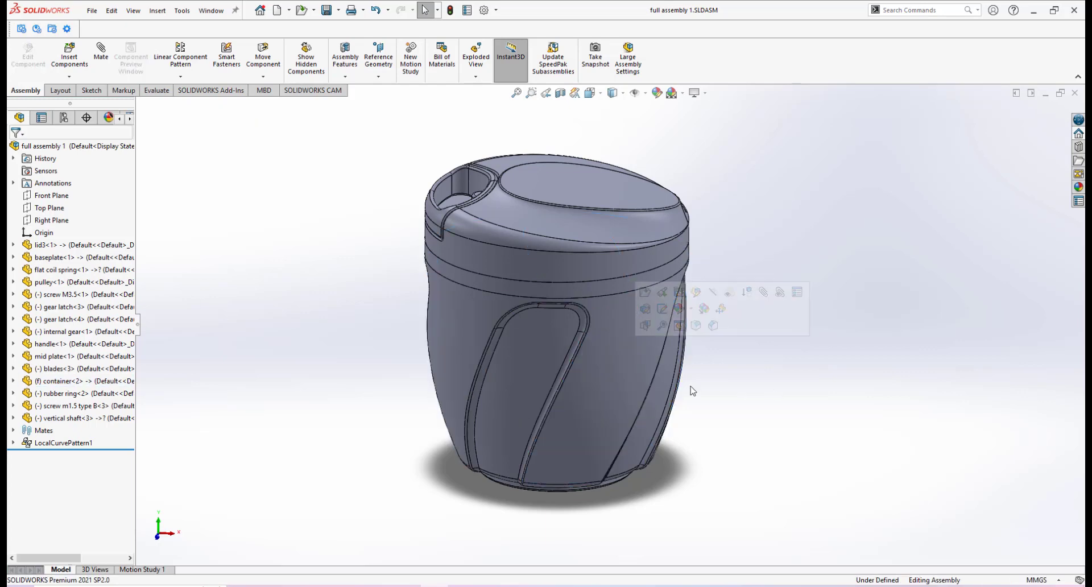
Step: Move the container to the first place among the components in the assembly tree and lid3 directly below the baseplate
left_click(612, 368)
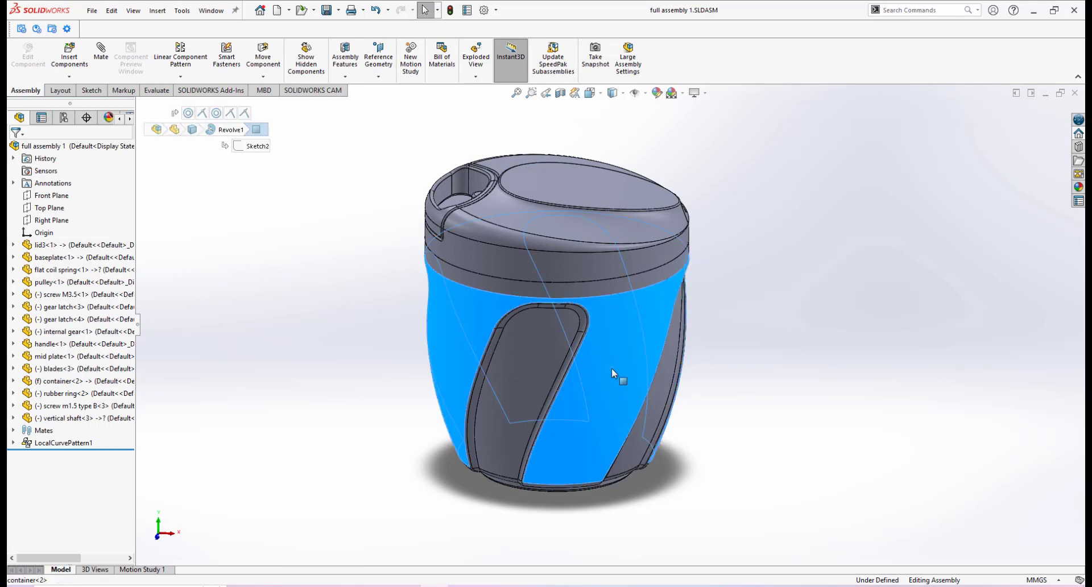
left_click(752, 382)
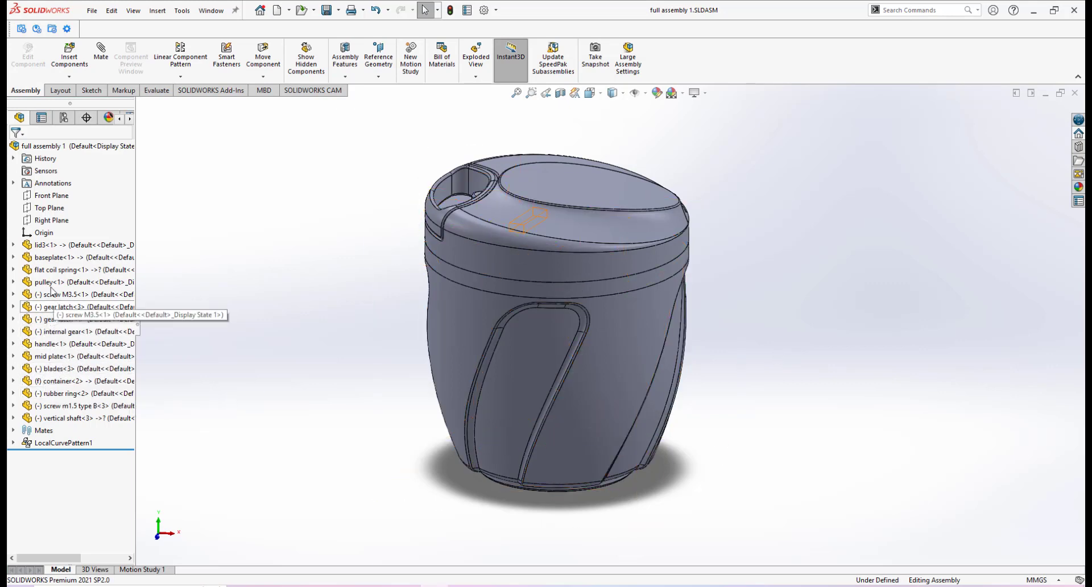
left_click(51, 381)
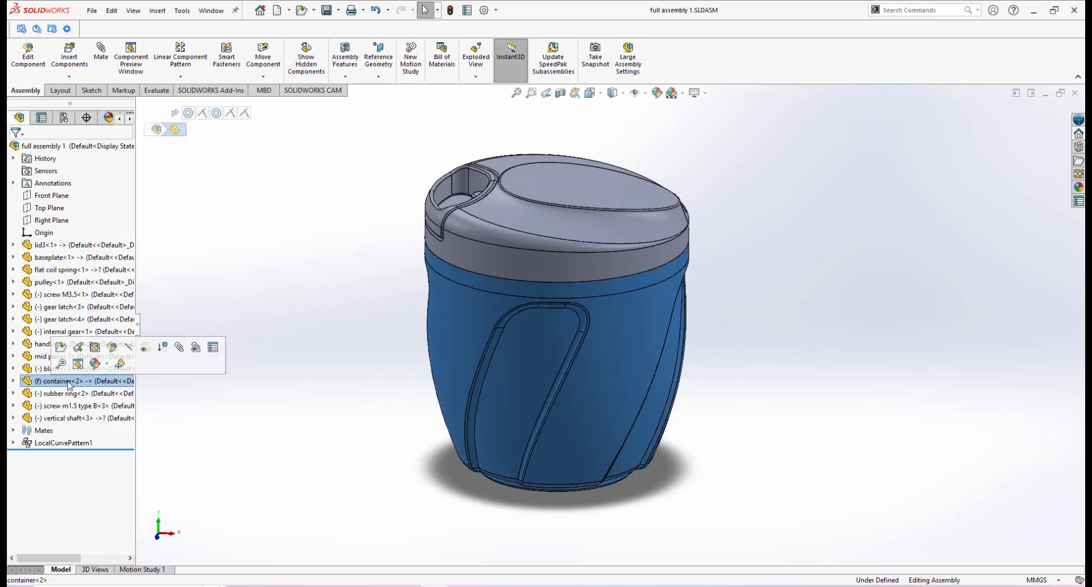
left_click(68, 381)
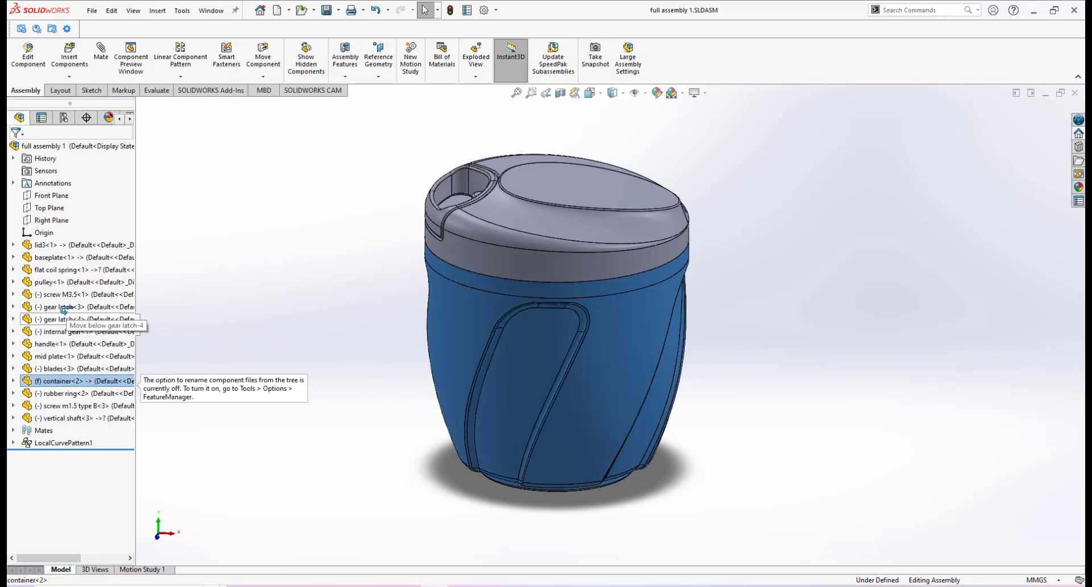
mouse_move(71, 248)
left_mouse_down()
mouse_move(78, 239)
mouse_move(65, 238)
mouse_move(62, 264)
mouse_move(60, 247)
left_mouse_up()
left_click(66, 248)
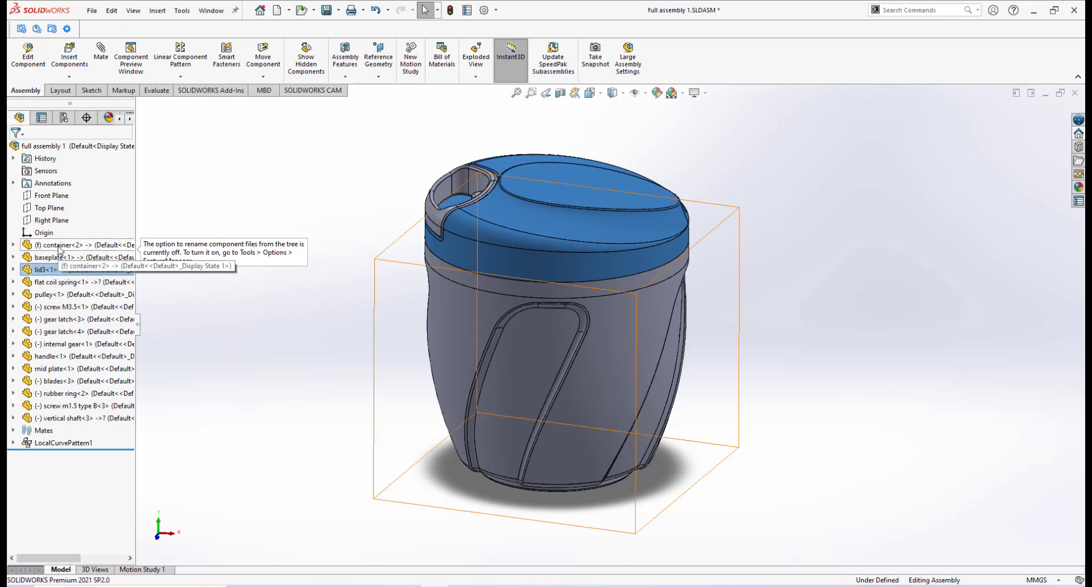
left_click(57, 245)
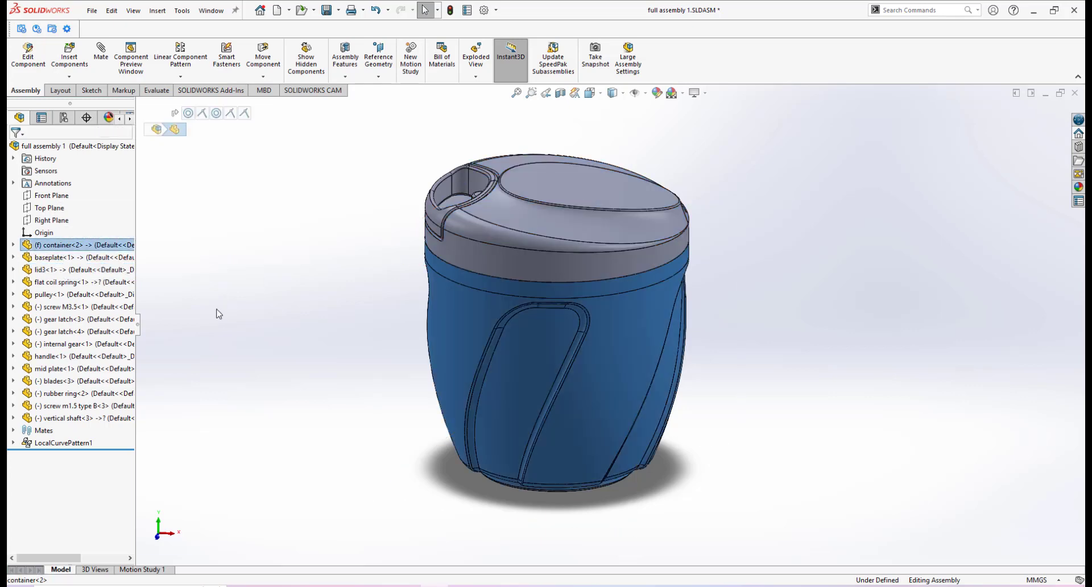
left_click(764, 379)
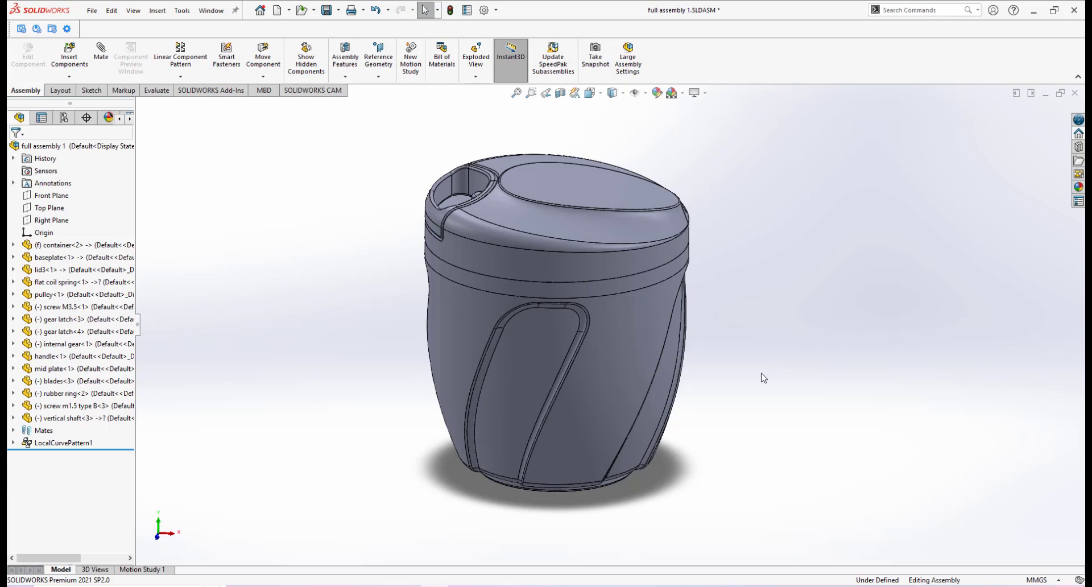
Step: Create a planar section view of the full assembly through the Front Plane with the section cap shown
left_click(560, 93)
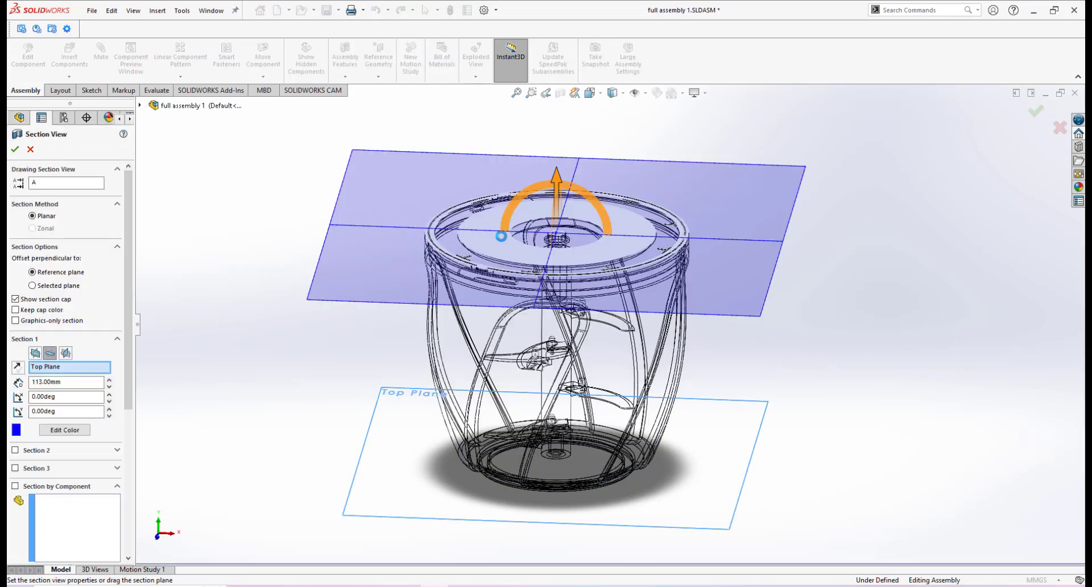
left_click(34, 352)
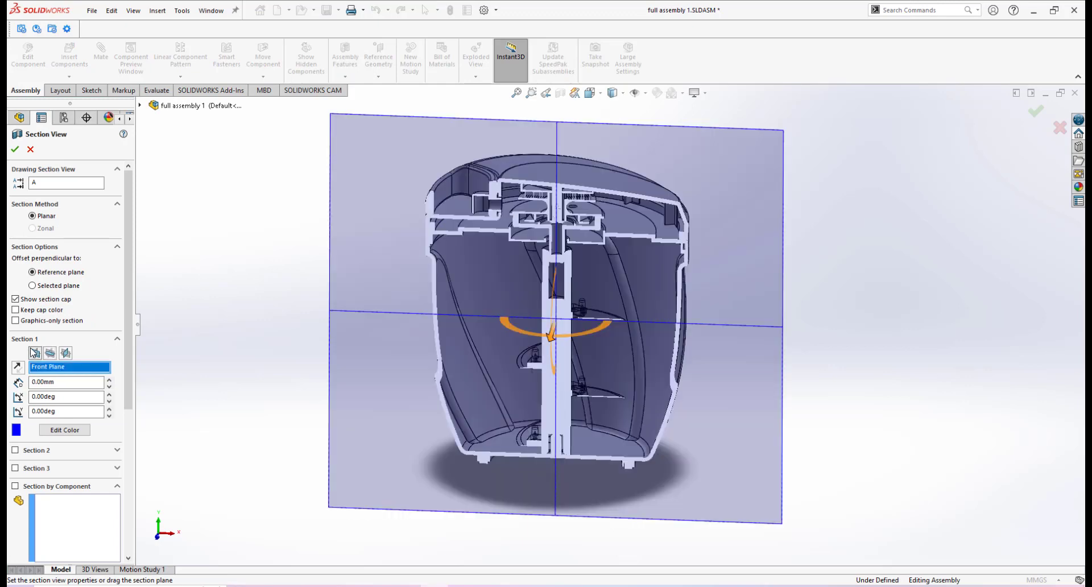
left_click(15, 150)
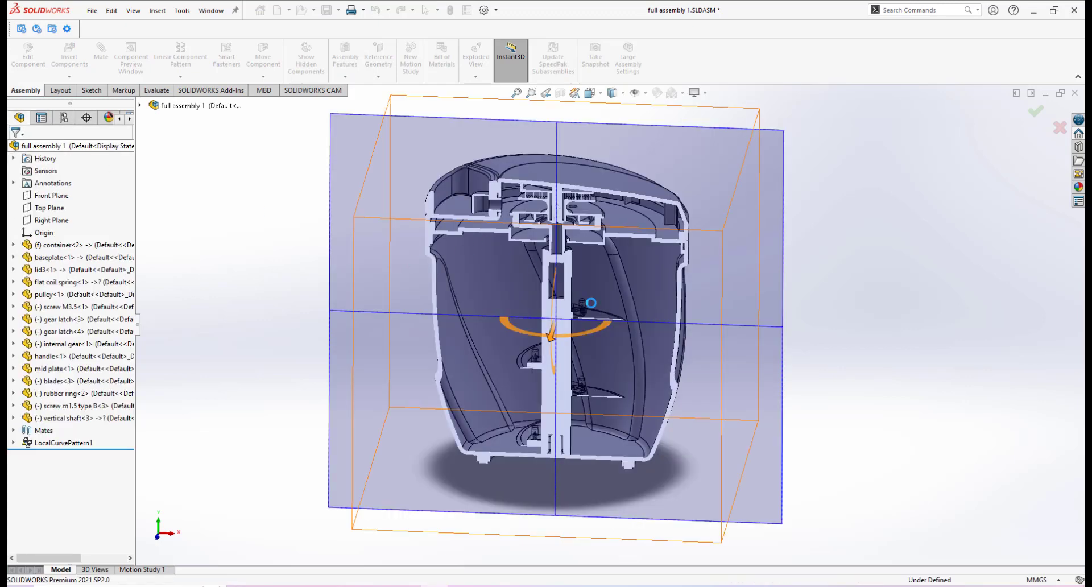
scroll(590, 348, "down", 1)
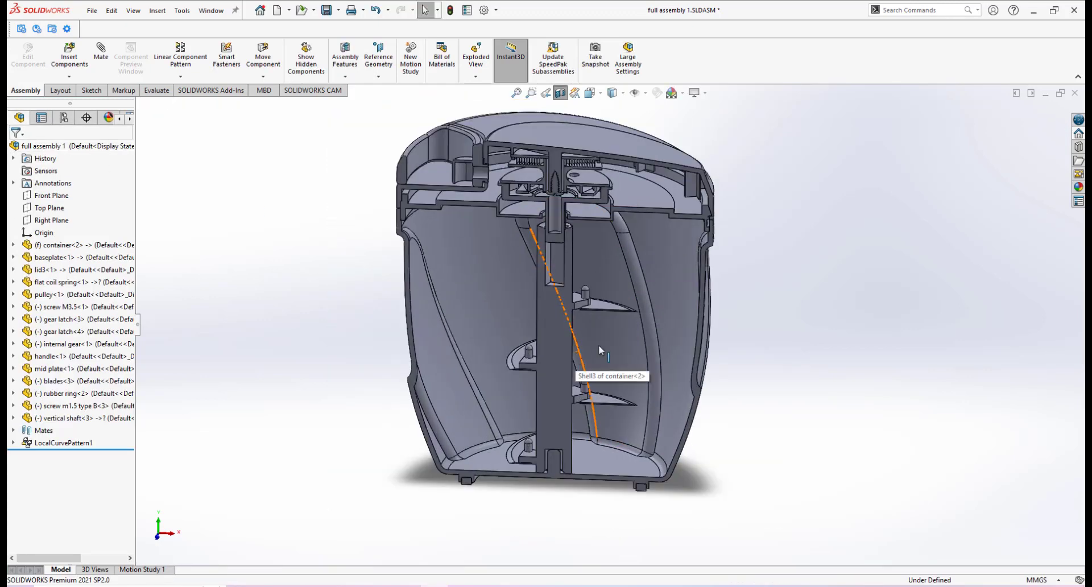
key("Up")
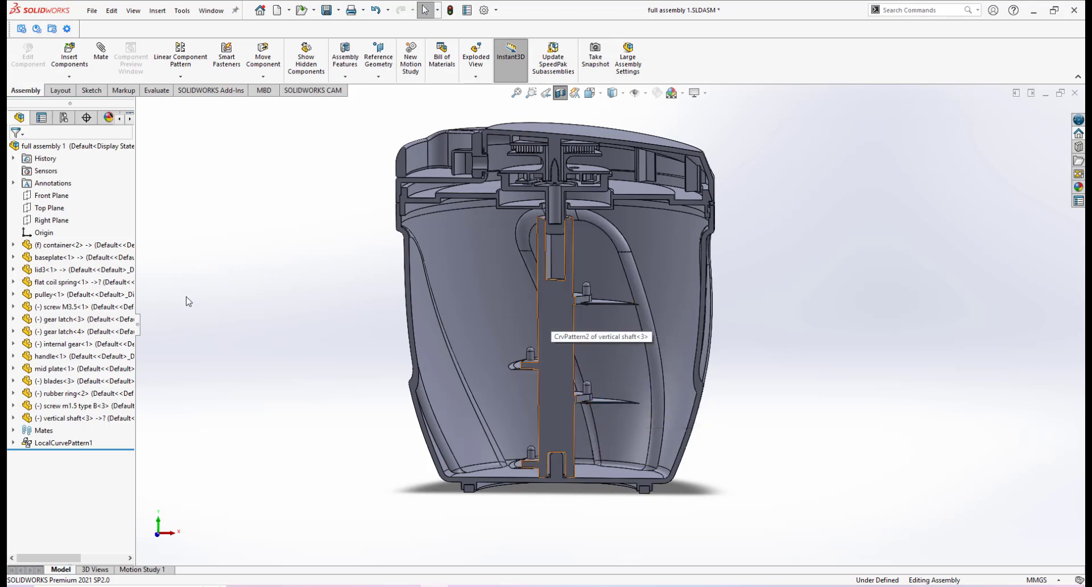
Step: Reorder the assembly tree so the vertical shaft follows the container and the blades follow the vertical shaft
left_click(54, 419)
left_click_drag(54, 420, 60, 252)
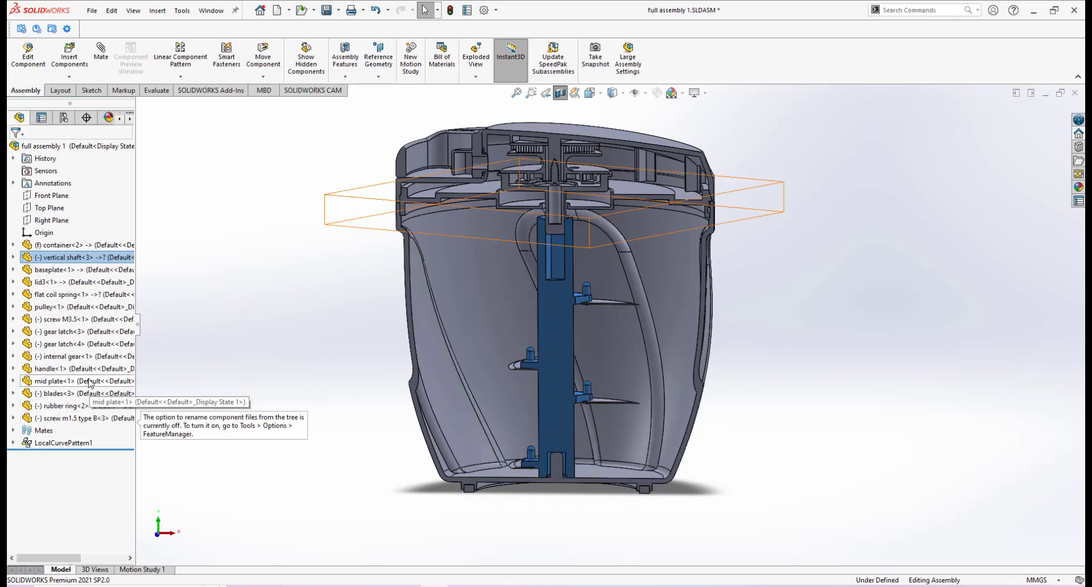
left_click_drag(58, 397, 64, 261)
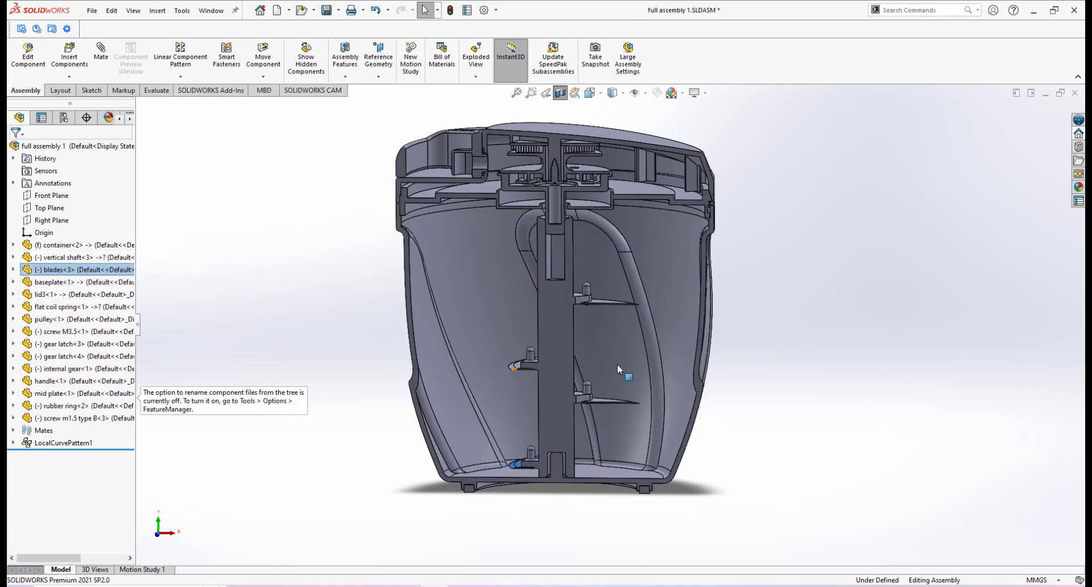
Step: Move the screw m1.5 type B component directly below the blades in the assembly tree
scroll(559, 434, "down", 5)
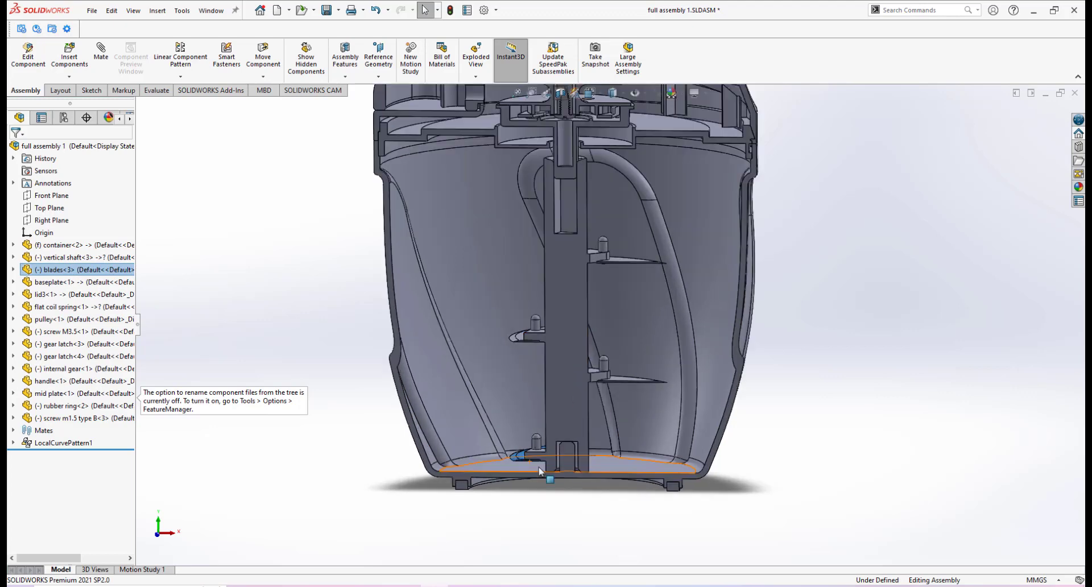
scroll(551, 400, "up", 3)
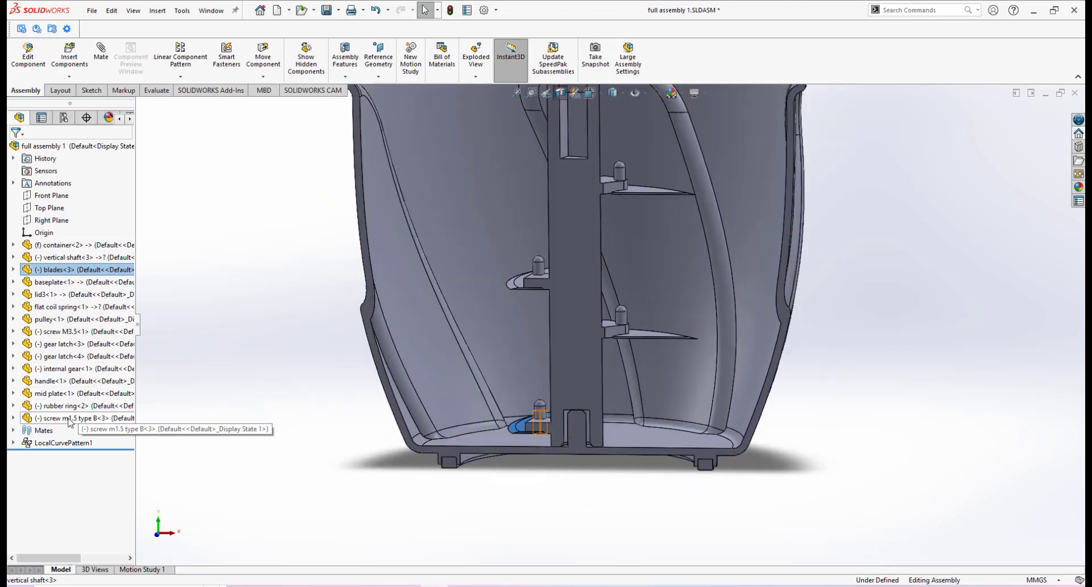
left_click_drag(71, 421, 76, 278)
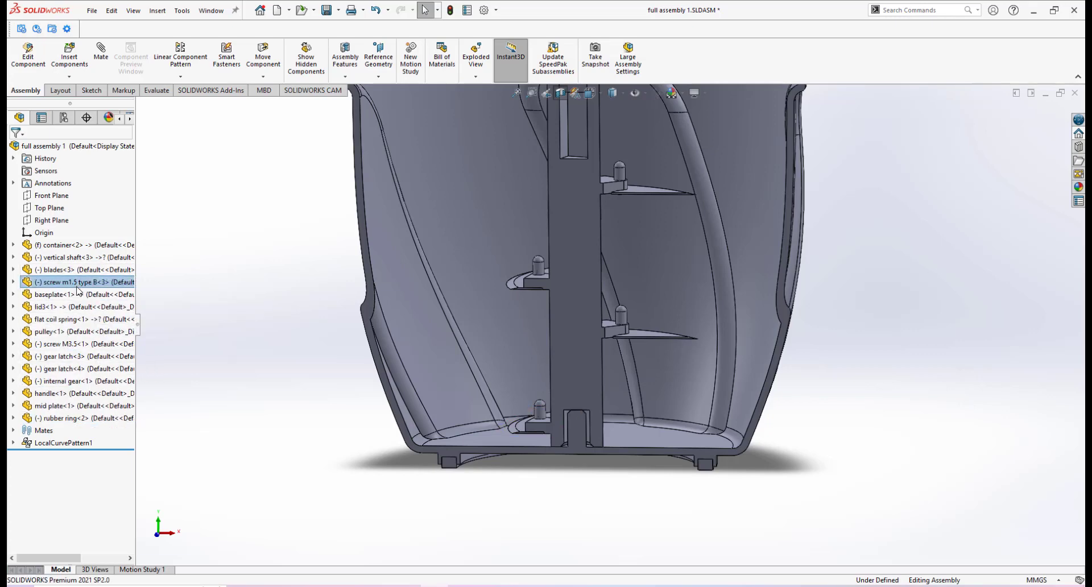
Step: Move the rubber ring directly below the screw m1.5 type B component in the assembly tree
scroll(603, 341, "up", 2)
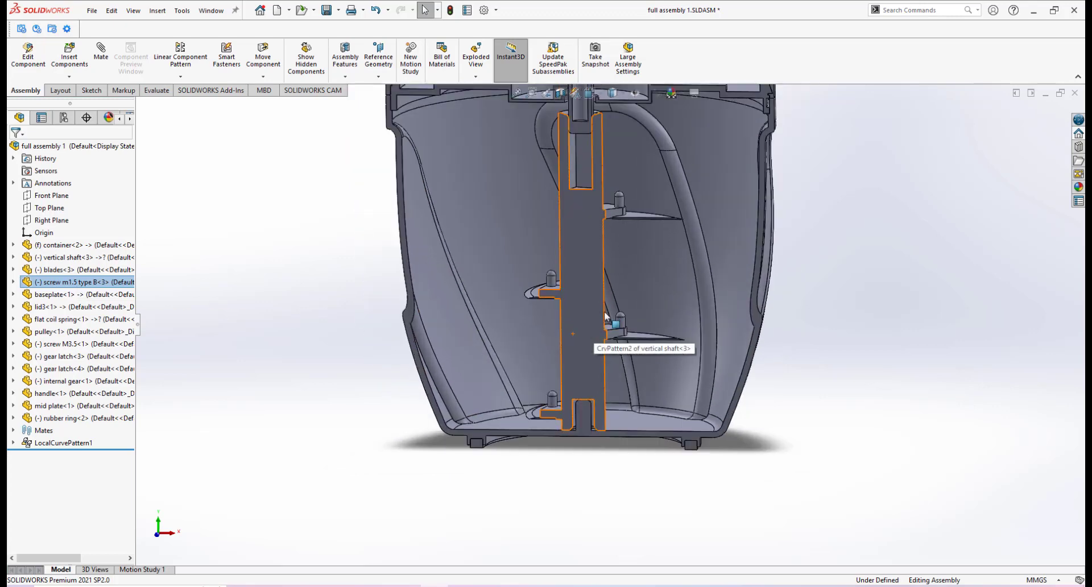
scroll(629, 370, "up", 2)
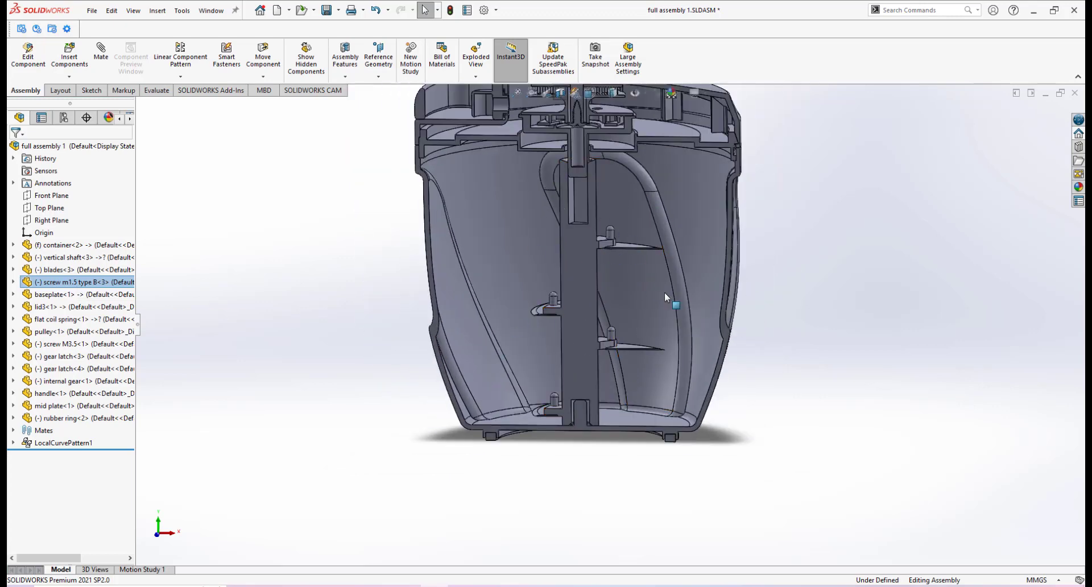
middle_click_drag(647, 261, 635, 275, "ctrl")
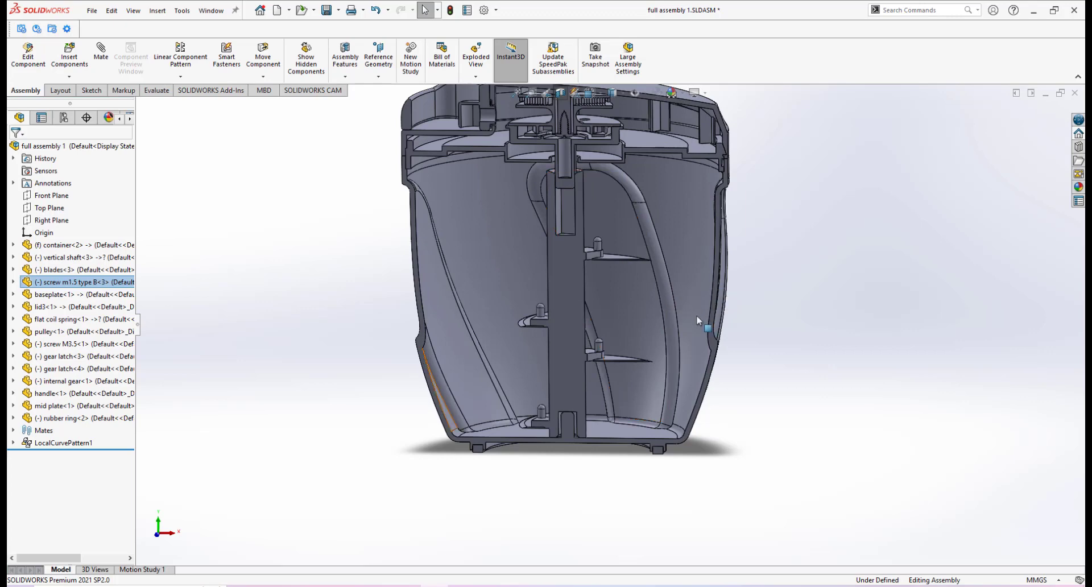
scroll(606, 414, "down", 2)
middle_click_drag(605, 415, 678, 389)
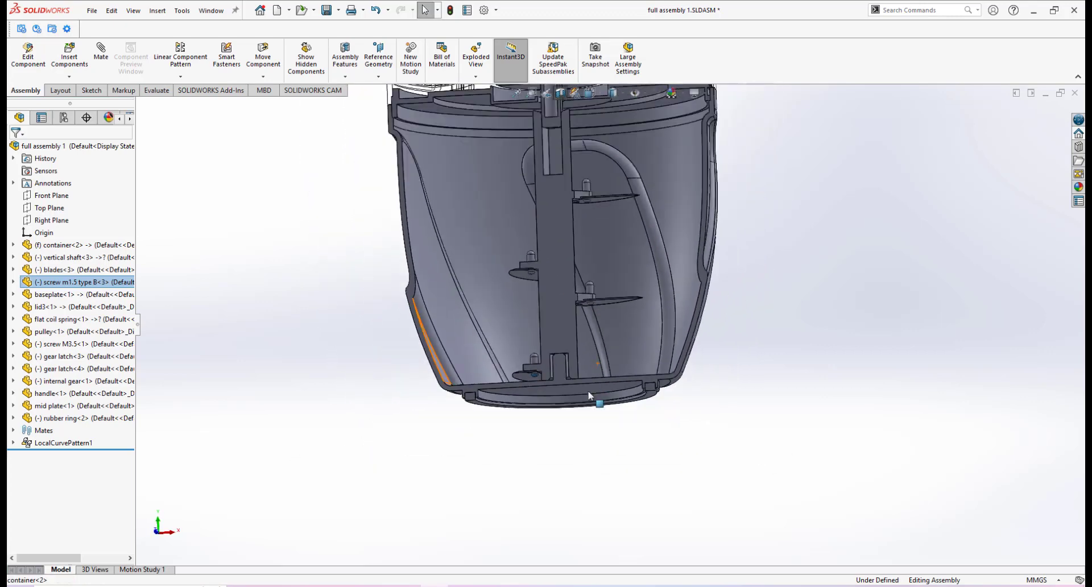
scroll(679, 388, "down", 2)
scroll(519, 373, "up", 2)
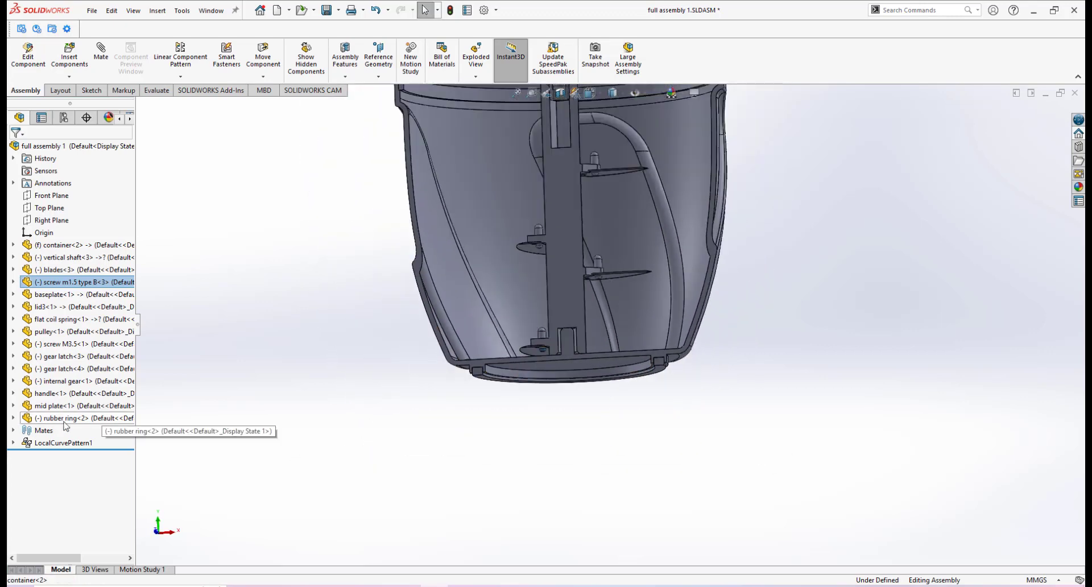
left_click(56, 420)
left_click(56, 419)
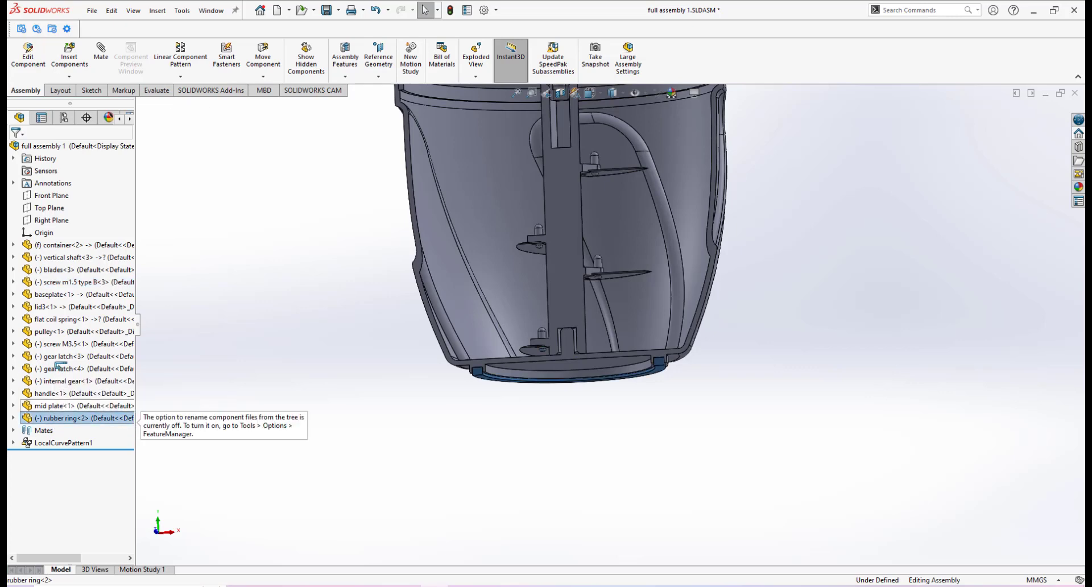
left_click_drag(56, 419, 72, 282)
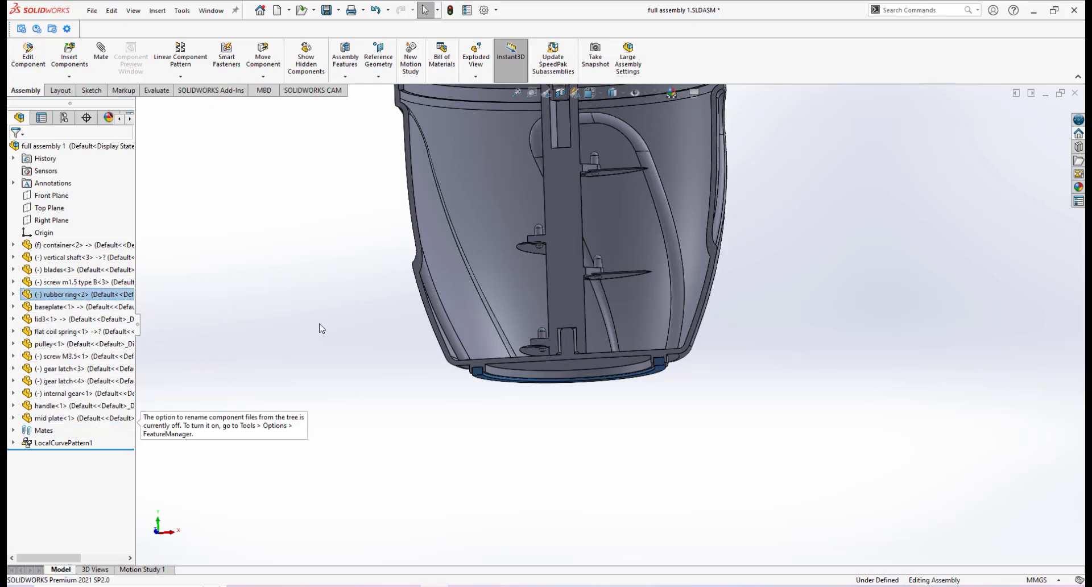
Step: Examine the sectioned assembly from the container base up to the lid for the order of its components
scroll(469, 282, "up", 3)
scroll(528, 248, "down", 2)
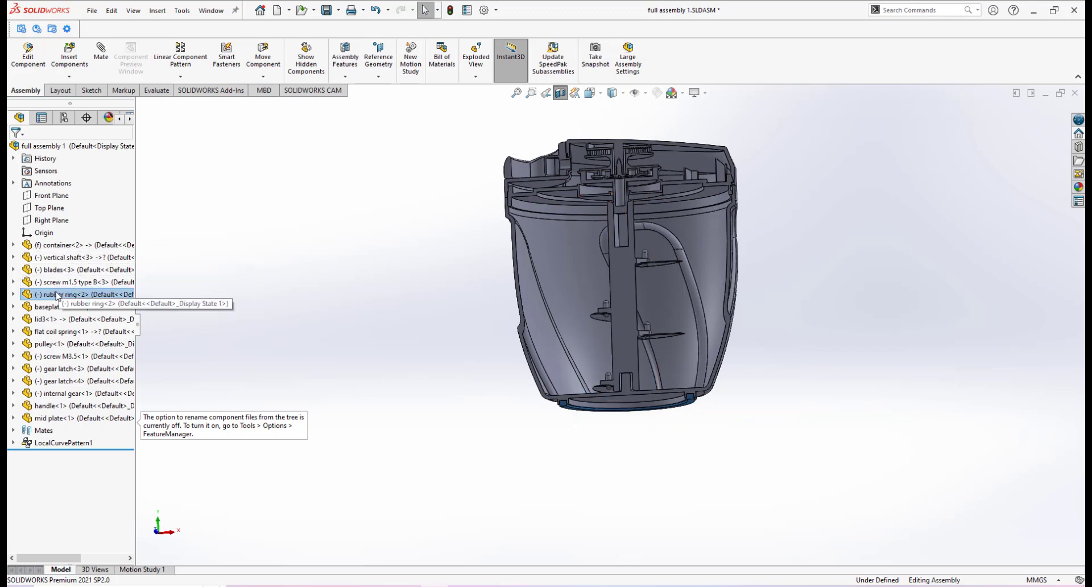
middle_click_drag(679, 271, 528, 295)
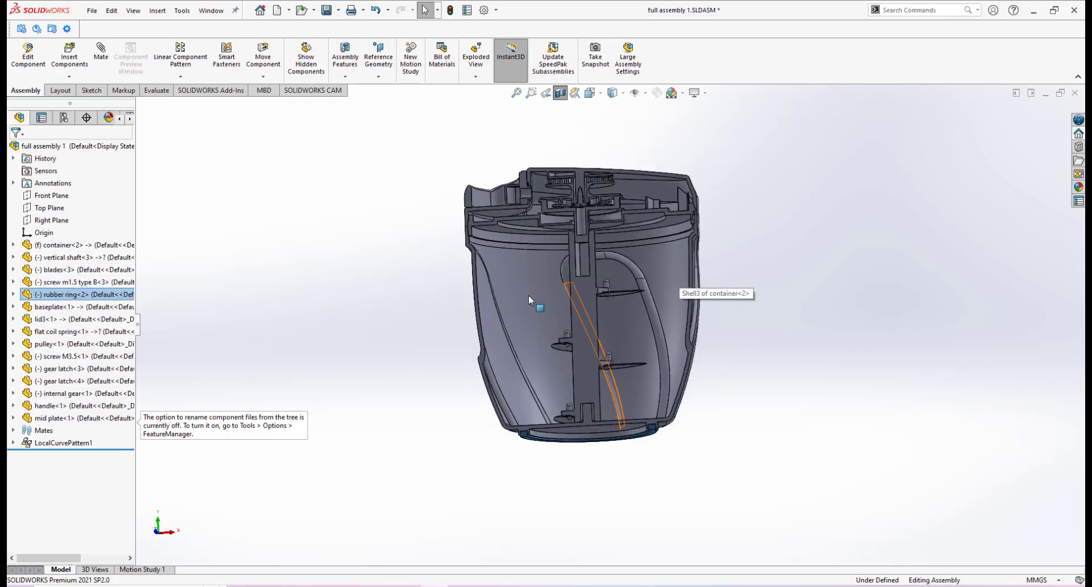
scroll(614, 310, "up", 1)
mouse_move(610, 306)
middle_mouse_down()
mouse_move(610, 329)
mouse_move(609, 307)
middle_mouse_up()
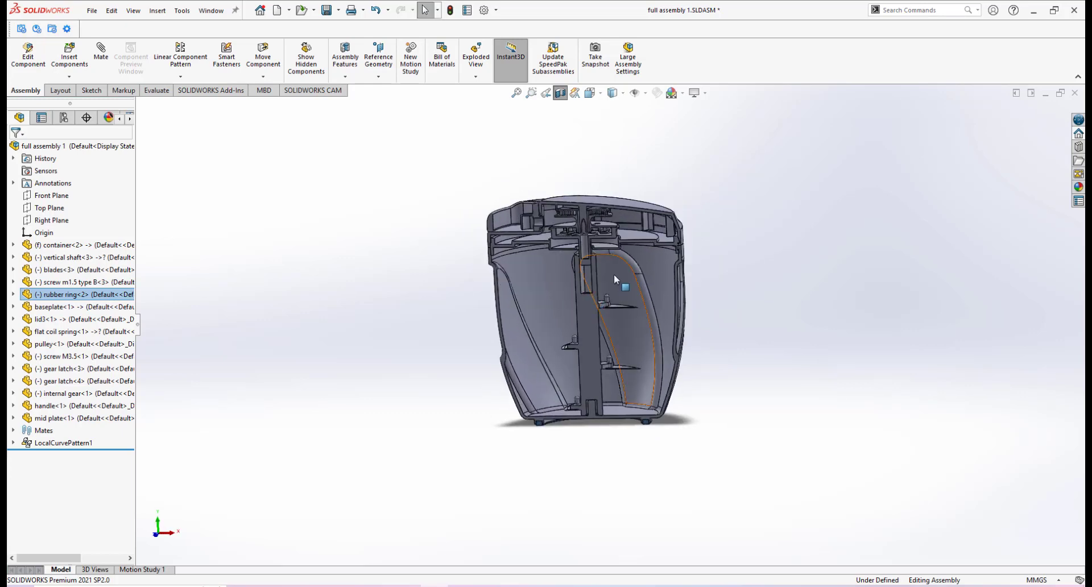
scroll(612, 261, "down", 2)
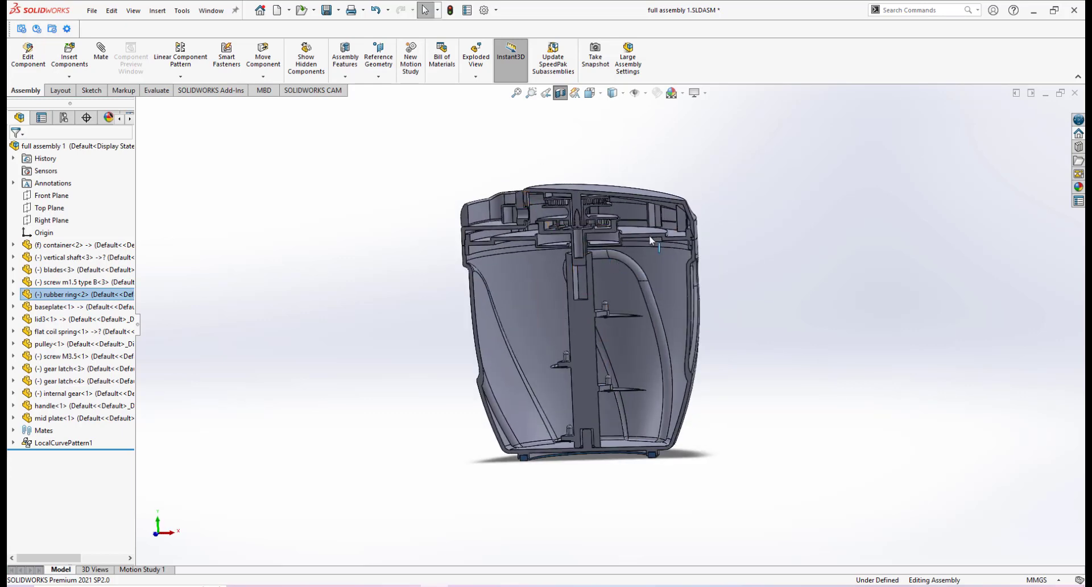
scroll(668, 241, "down", 2)
scroll(529, 289, "up", 1)
middle_click_drag(528, 289, 548, 301, "ctrl")
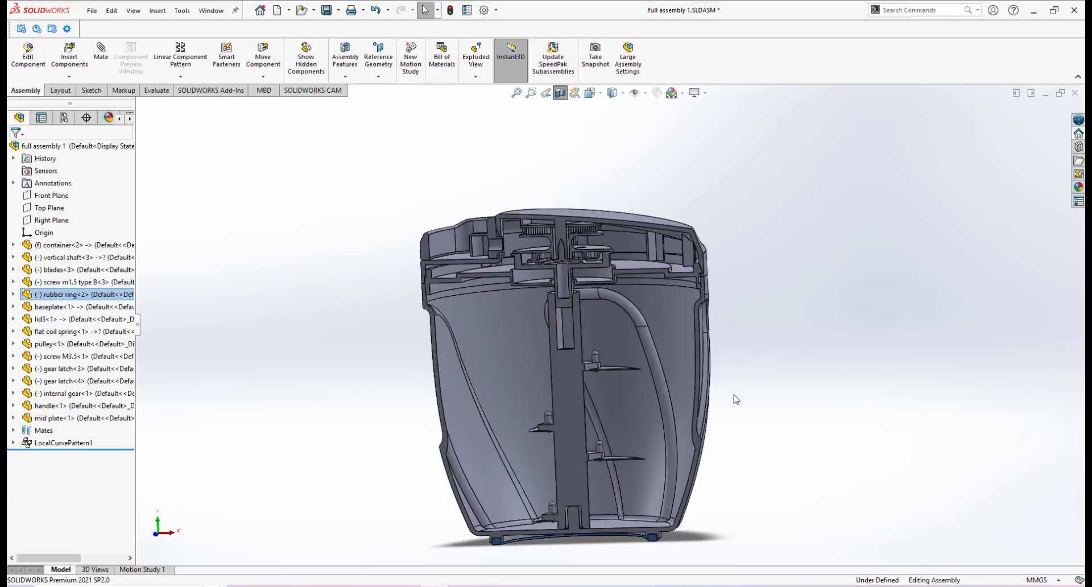
scroll(591, 296, "up", 1)
scroll(590, 290, "down", 2)
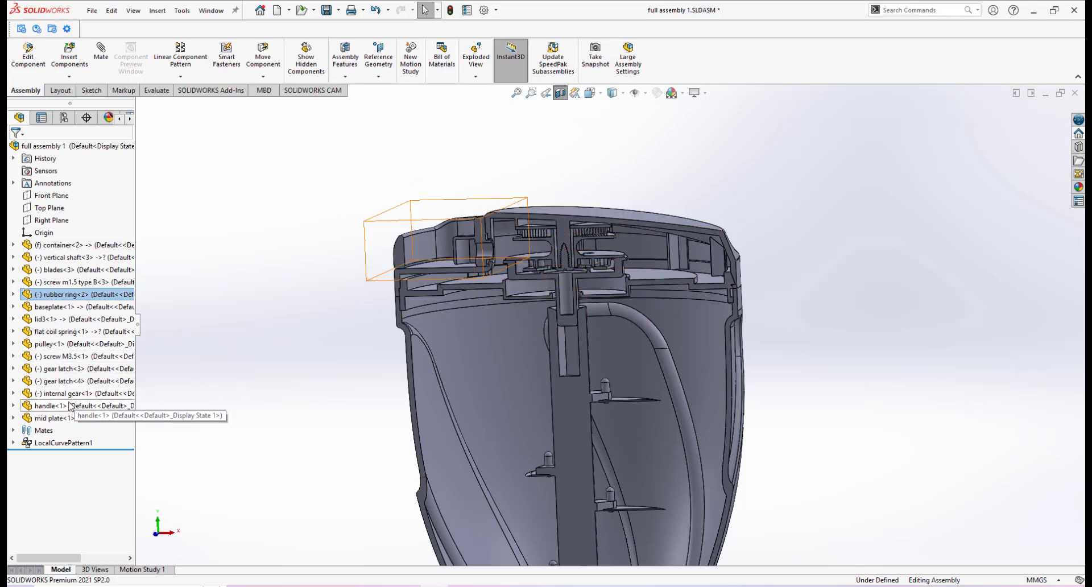
Step: Move lid3 directly below the rubber ring and above the baseplate in the assembly tree, leaving nothing selected
left_click(46, 320)
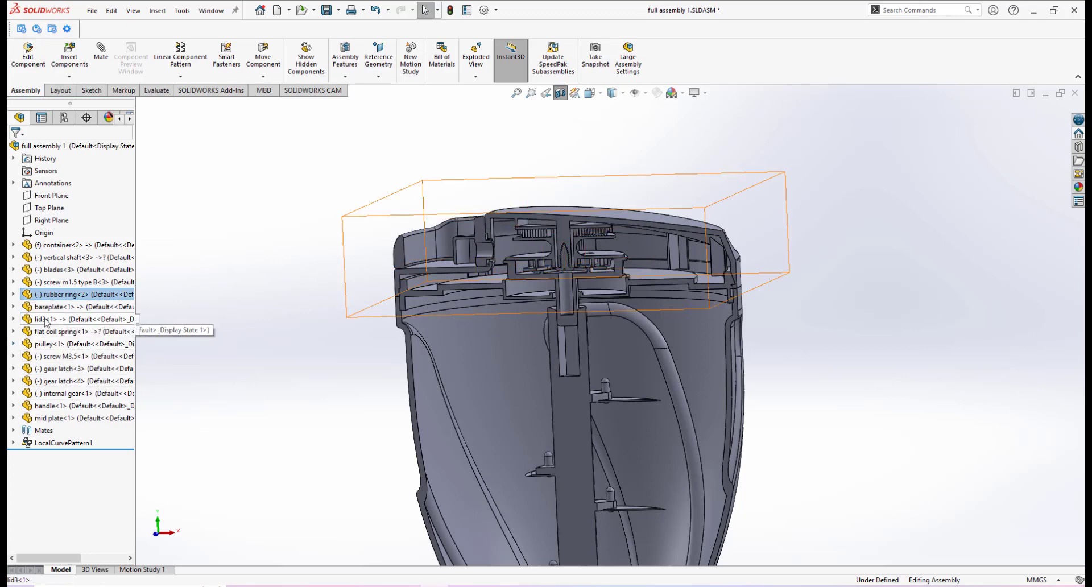
left_click(41, 322)
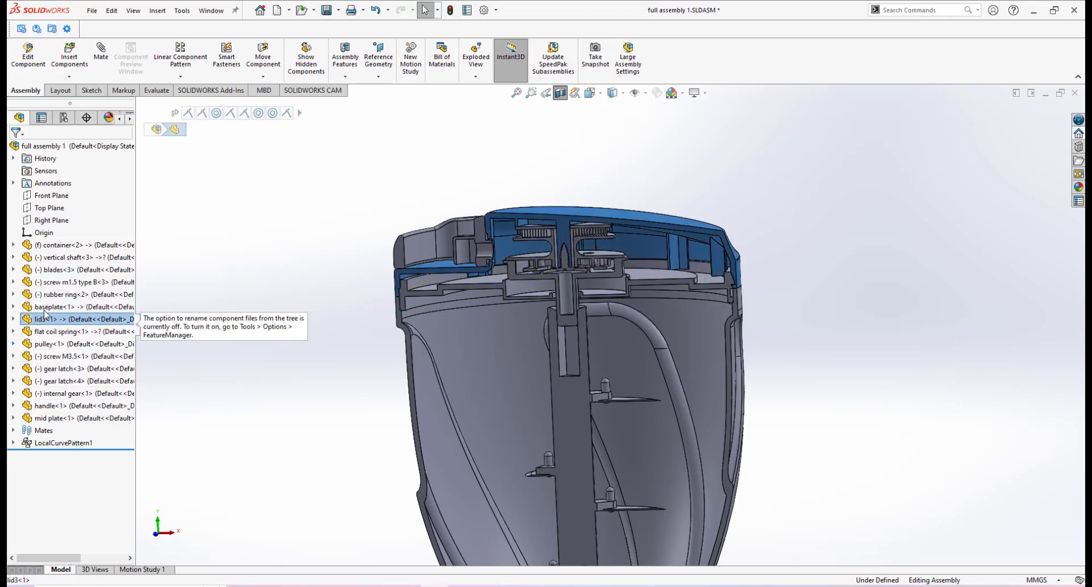
left_click_drag(41, 322, 55, 298)
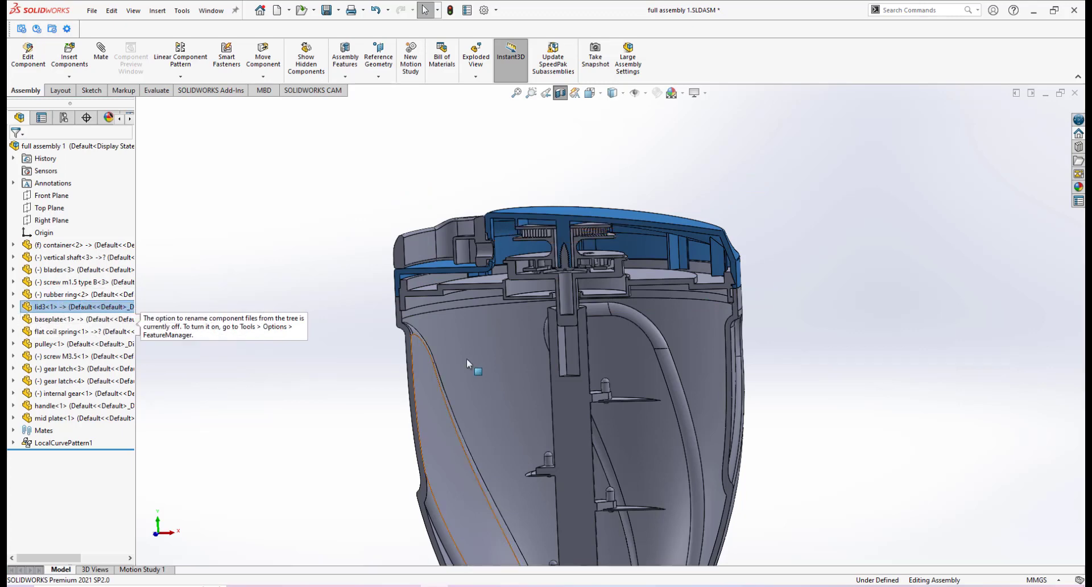
key("Escape")
Step: Examine the sectioned lid area and the whole container to check the component order against the assembly tree
scroll(576, 258, "down", 1)
scroll(570, 261, "up", 1)
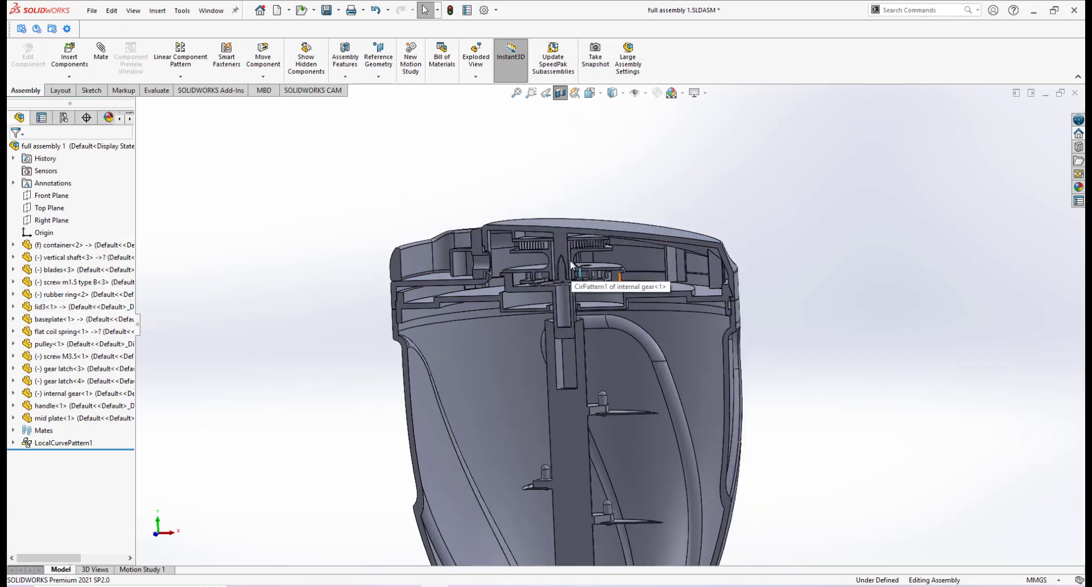
scroll(570, 260, "down", 2)
scroll(575, 291, "down", 3)
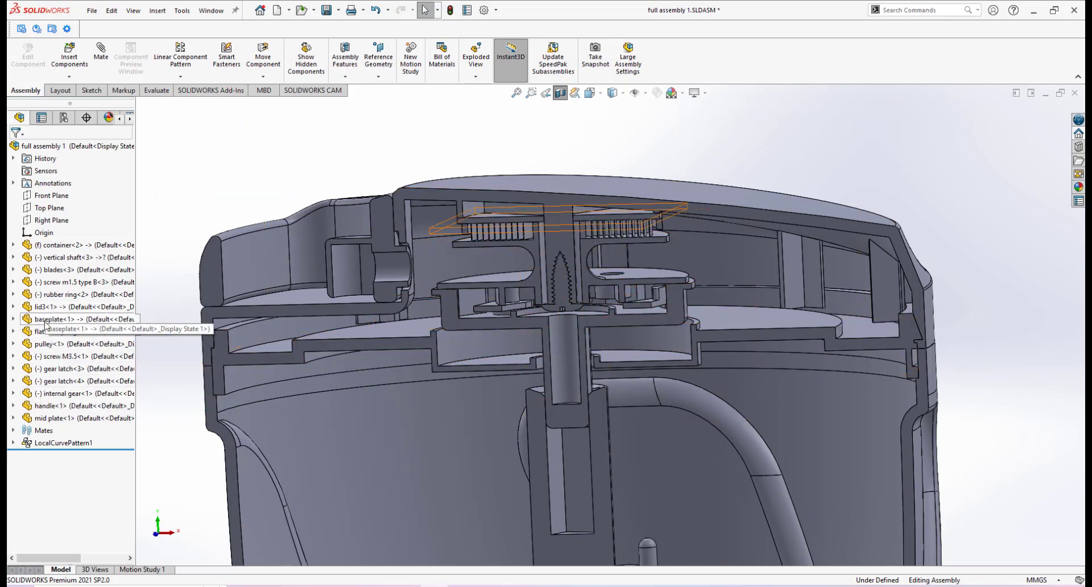
scroll(572, 251, "down", 2)
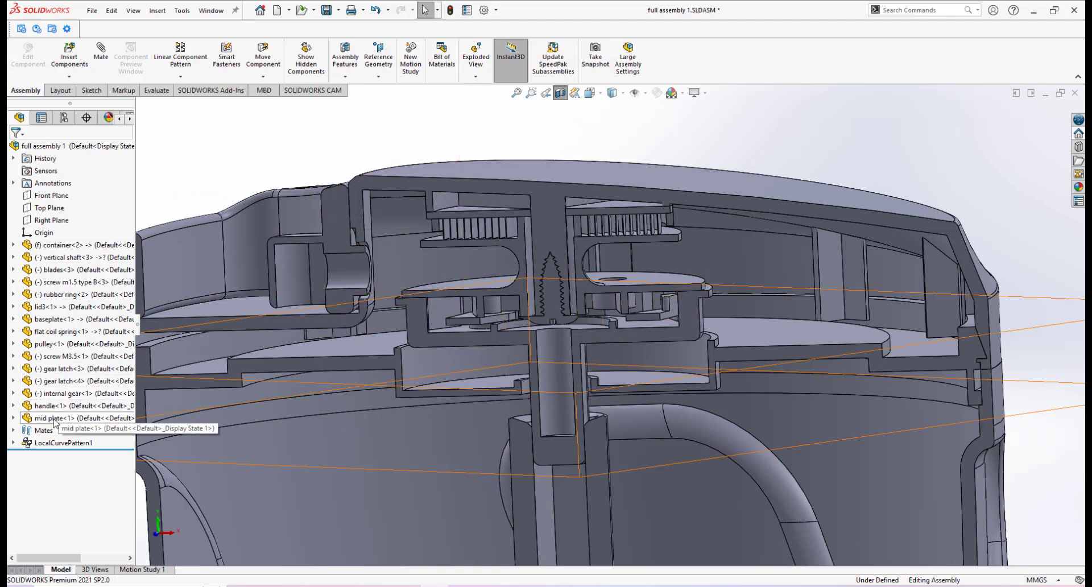
scroll(599, 402, "up", 5)
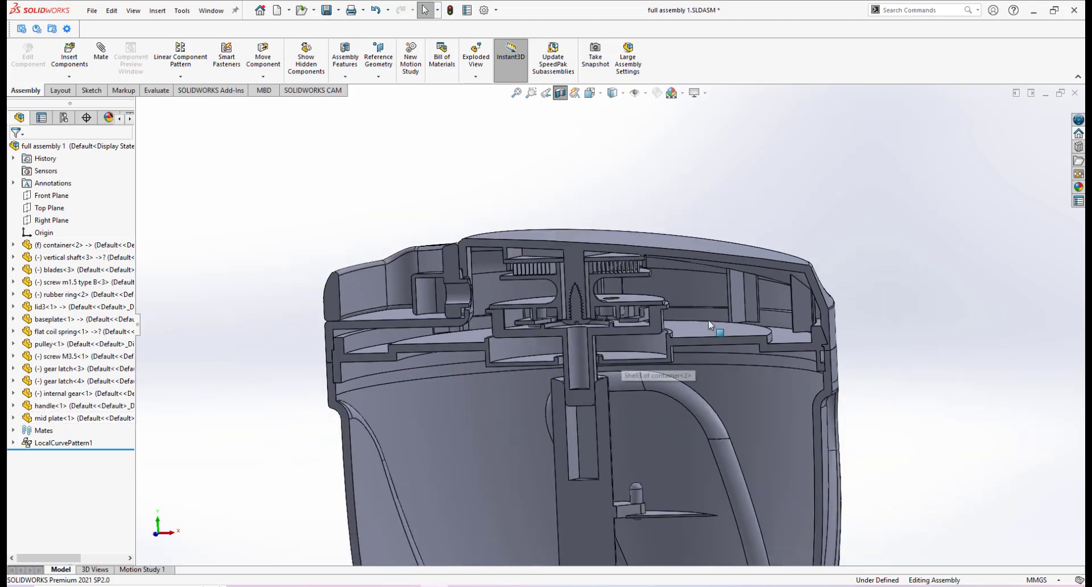
scroll(615, 378, "up", 2)
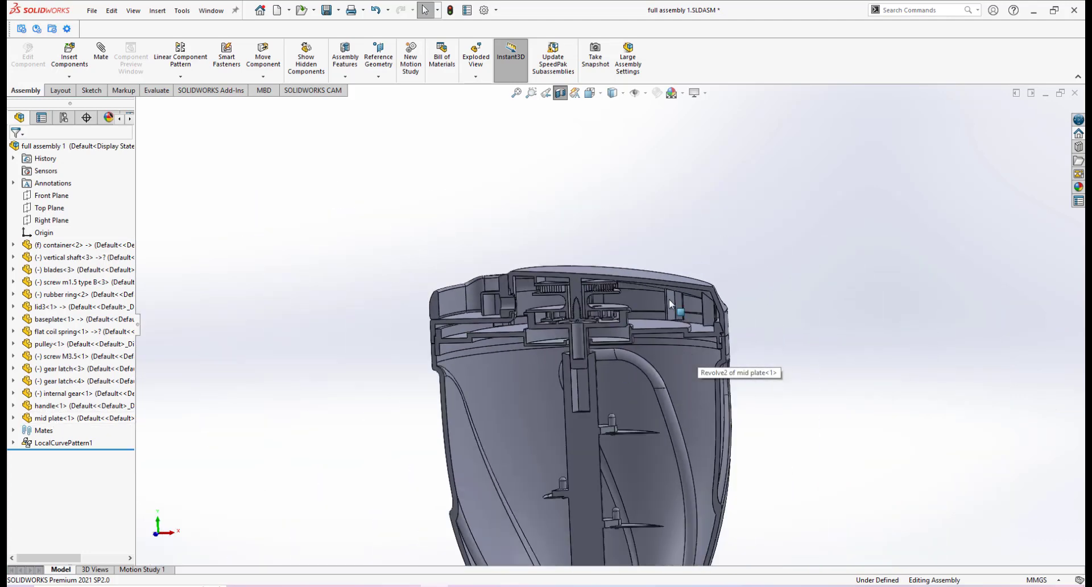
scroll(669, 303, "up", 3)
scroll(668, 309, "down", 6)
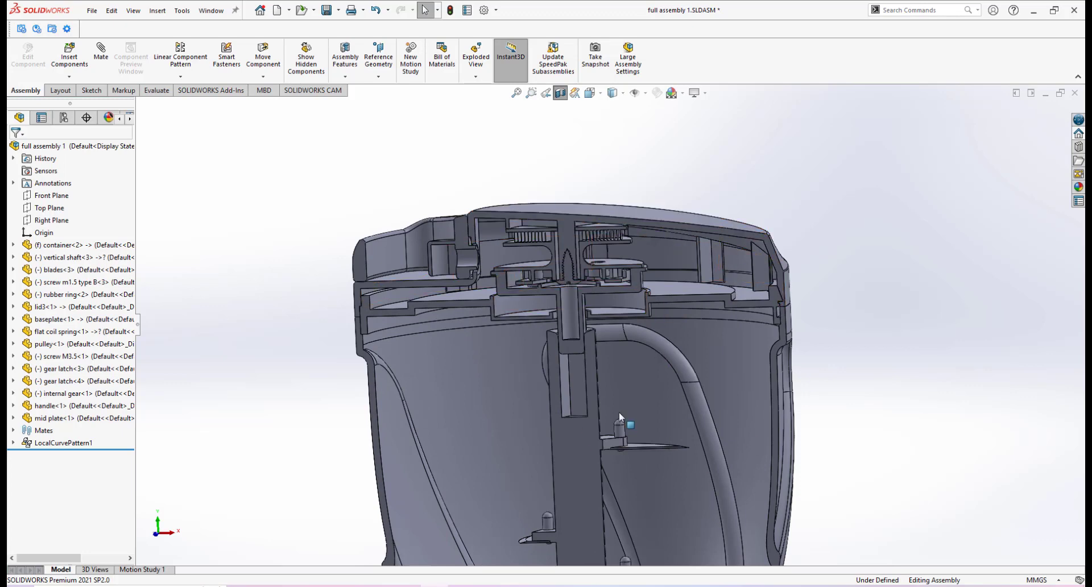
scroll(620, 410, "up", 3)
scroll(596, 439, "up", 1)
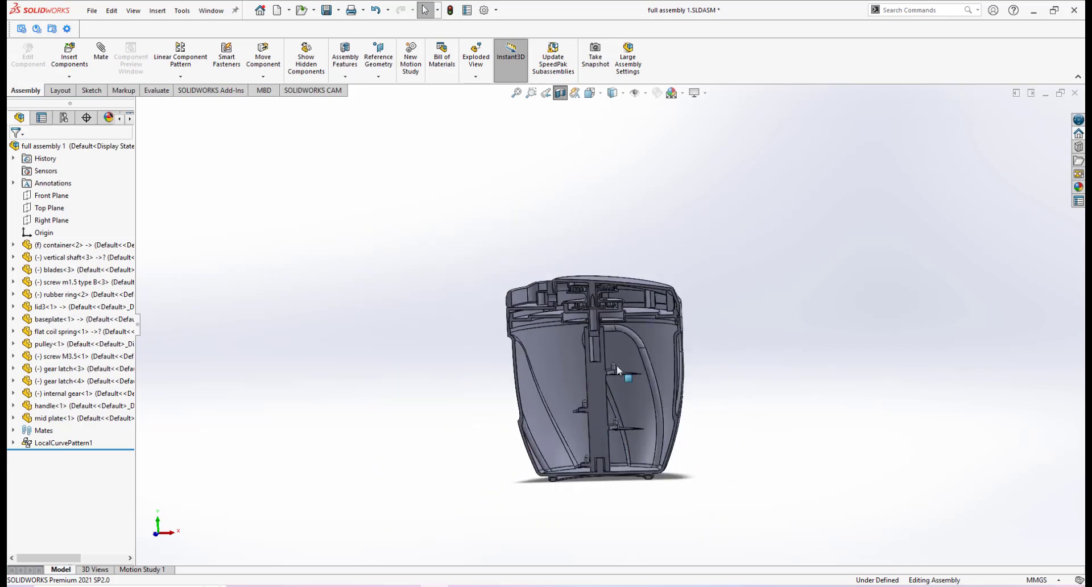
scroll(617, 365, "down", 1)
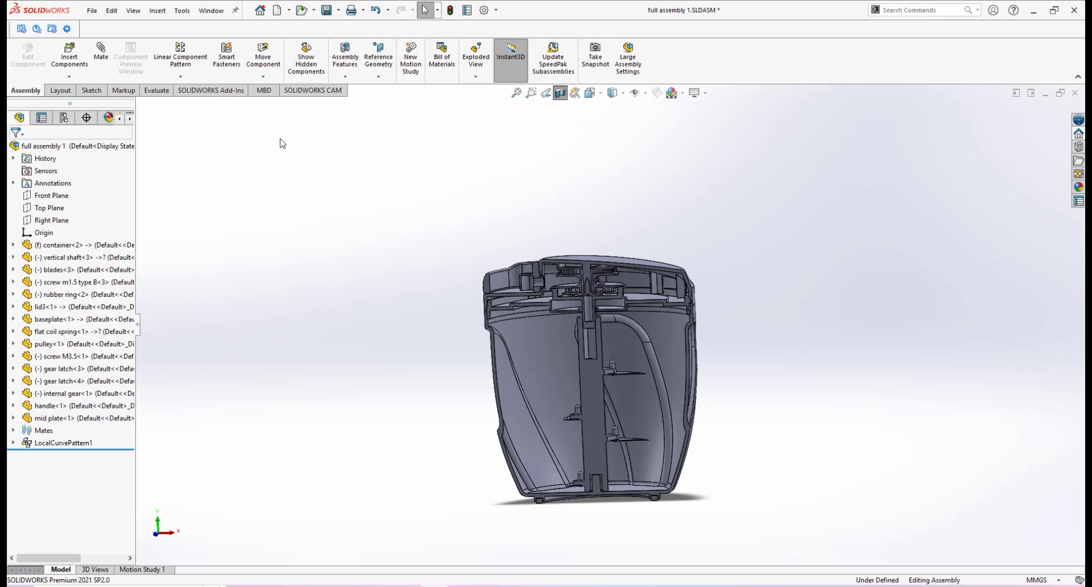
Step: Turn off the section view to show the whole container and save the full assembly
left_click(561, 92)
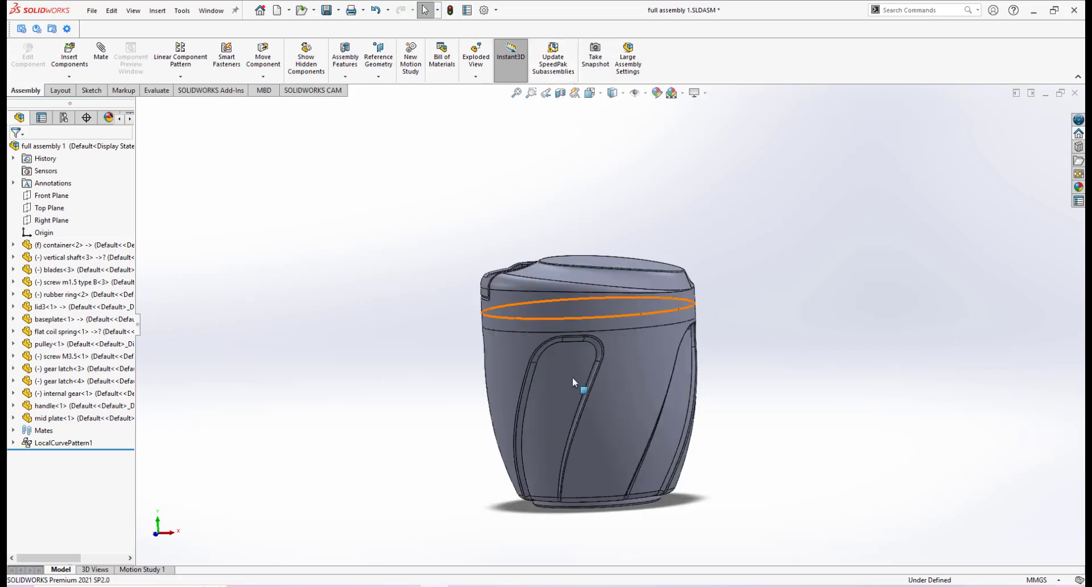
middle_click_drag(576, 383, 654, 341)
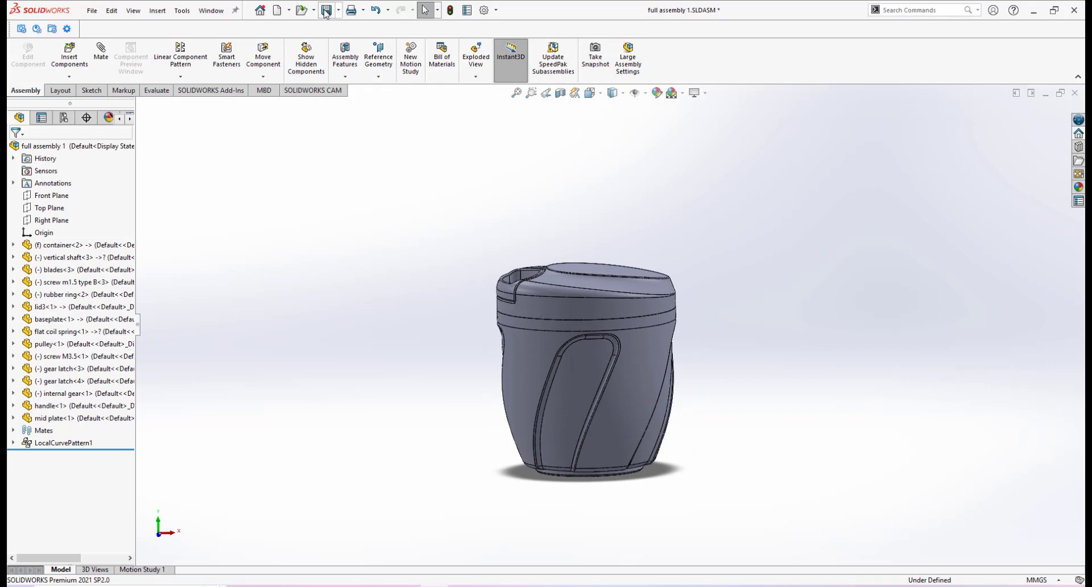
left_click(327, 10)
left_click(538, 250)
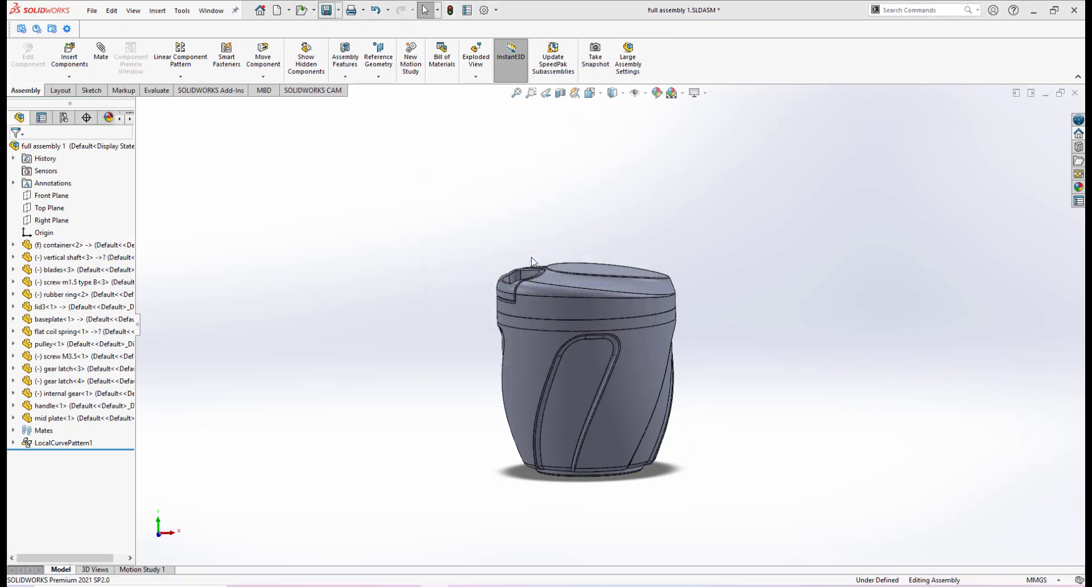
Step: Start a new drawing from the full assembly
scroll(622, 318, "up", 2)
middle_click_drag(622, 319, 650, 362)
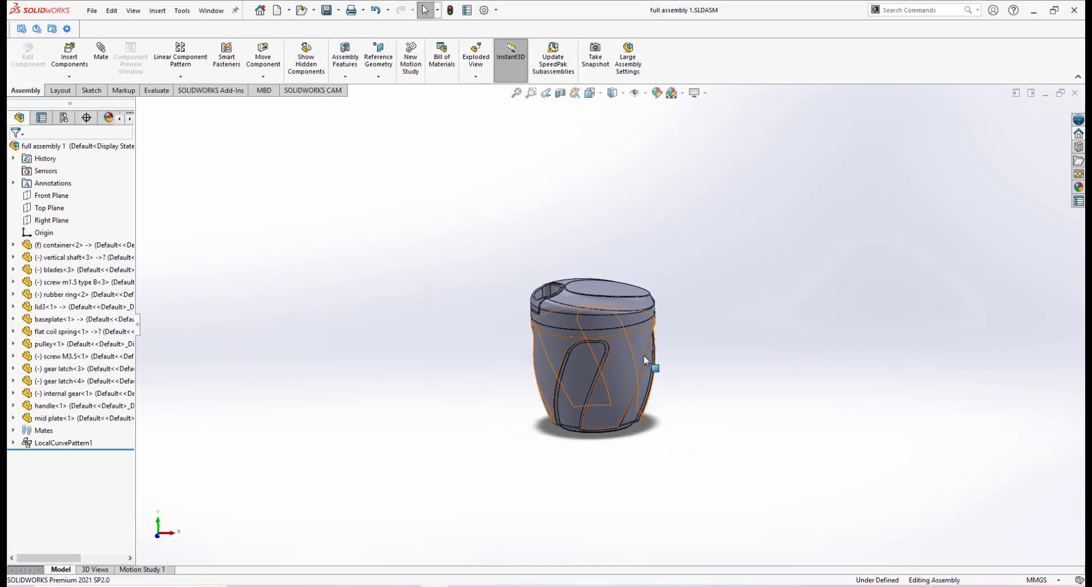
scroll(648, 362, "down", 2)
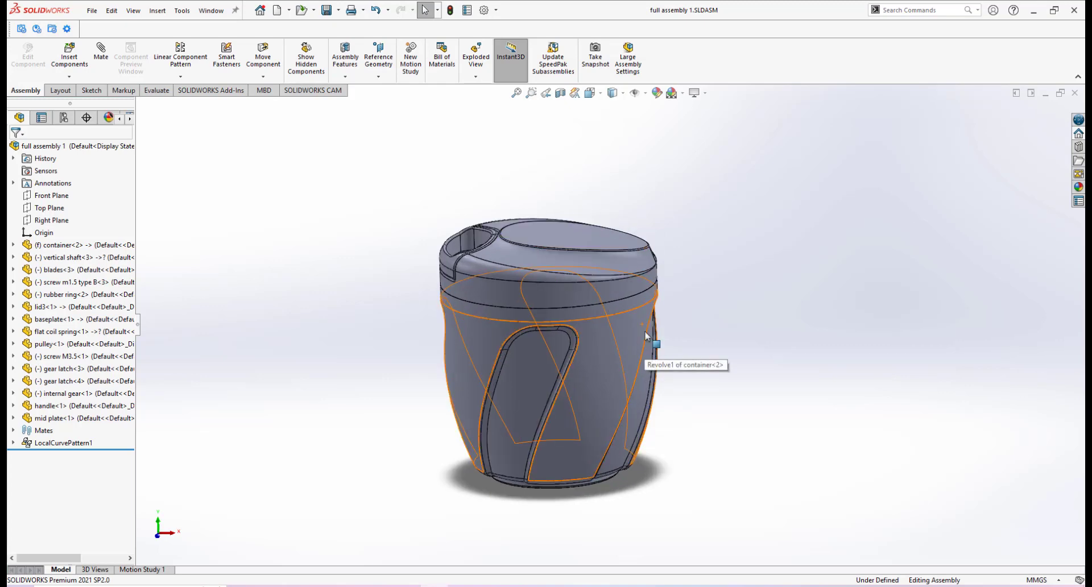
scroll(645, 349, "down", 1)
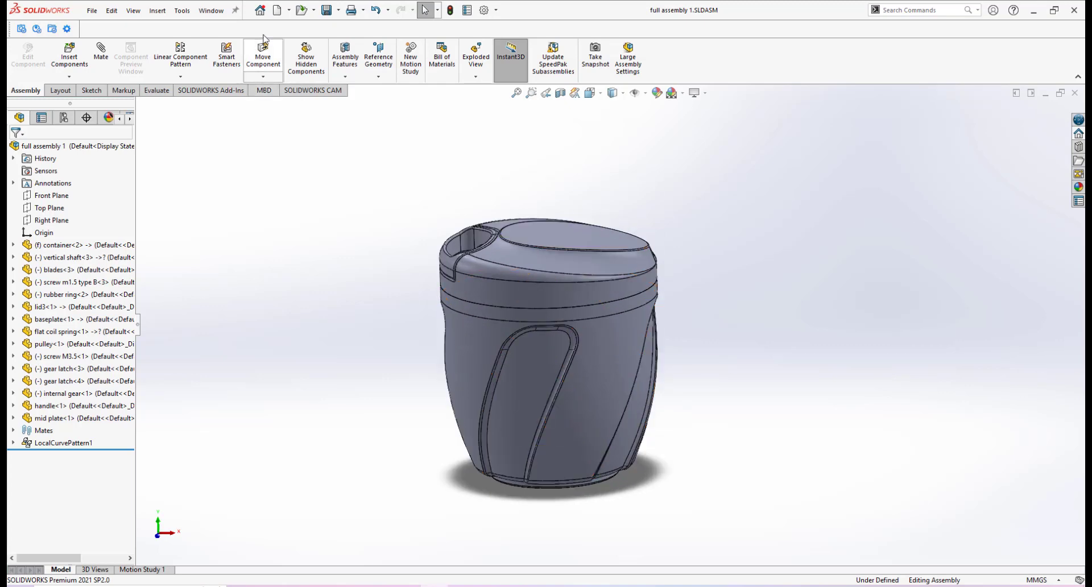
left_click(289, 11)
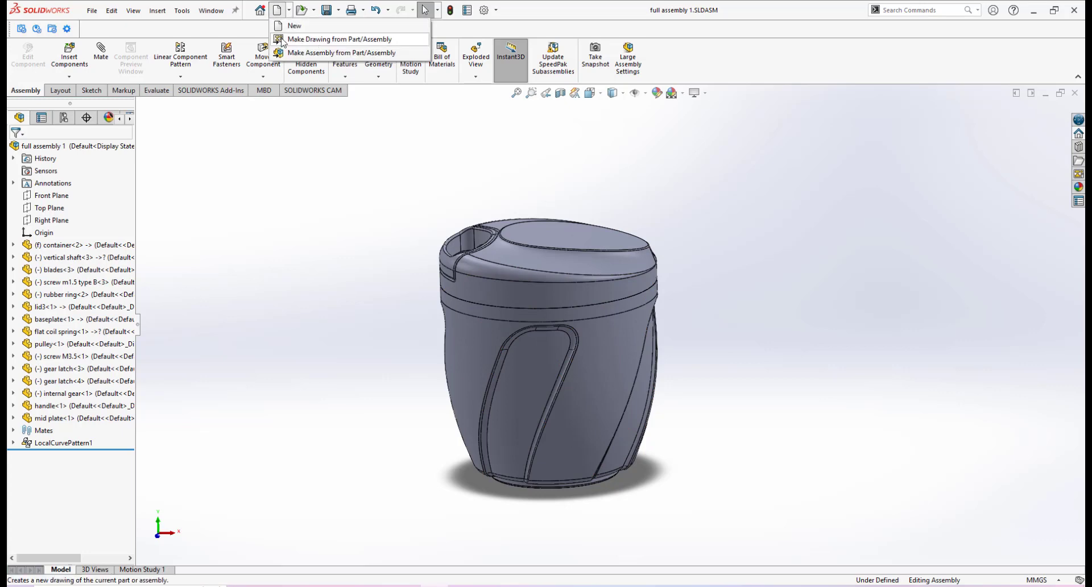
left_click(328, 39)
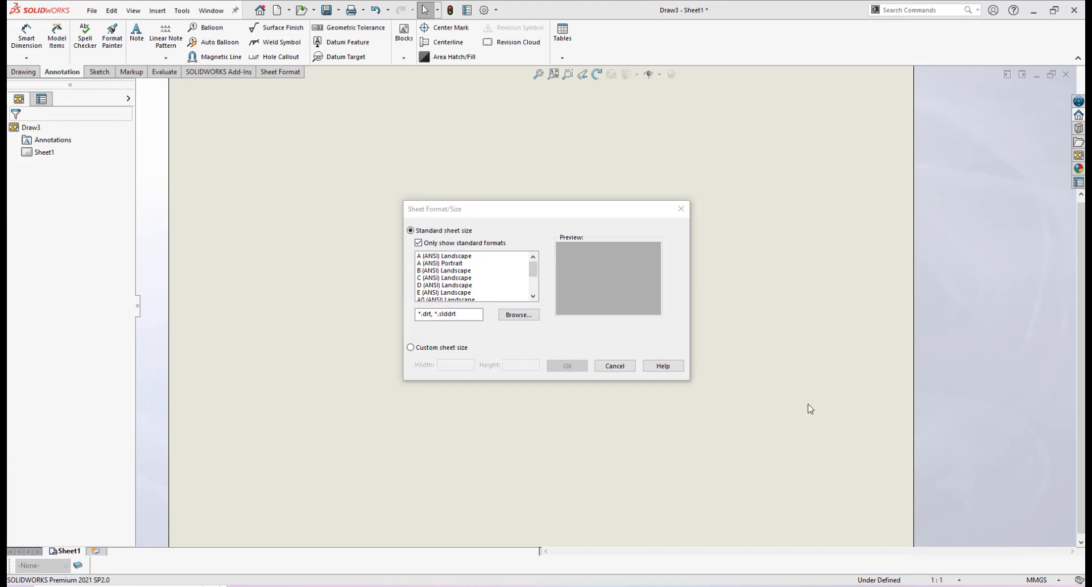
Step: Load TITLE BLOCK TEMPLATE.slddrt from the semm1503 sek 4 folder as the drawing's displayed sheet format
left_click(442, 270)
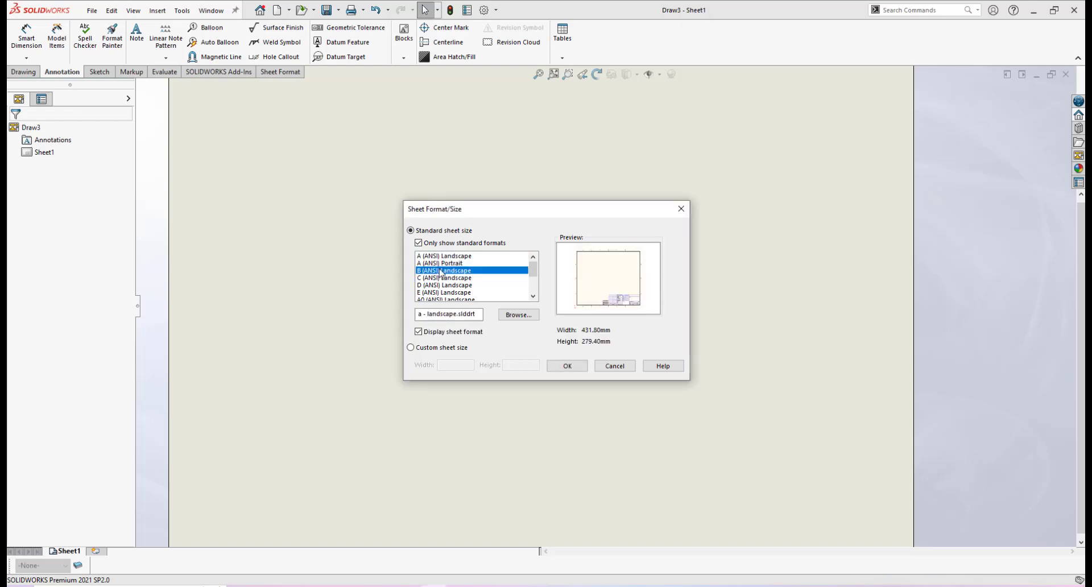
left_click(441, 284)
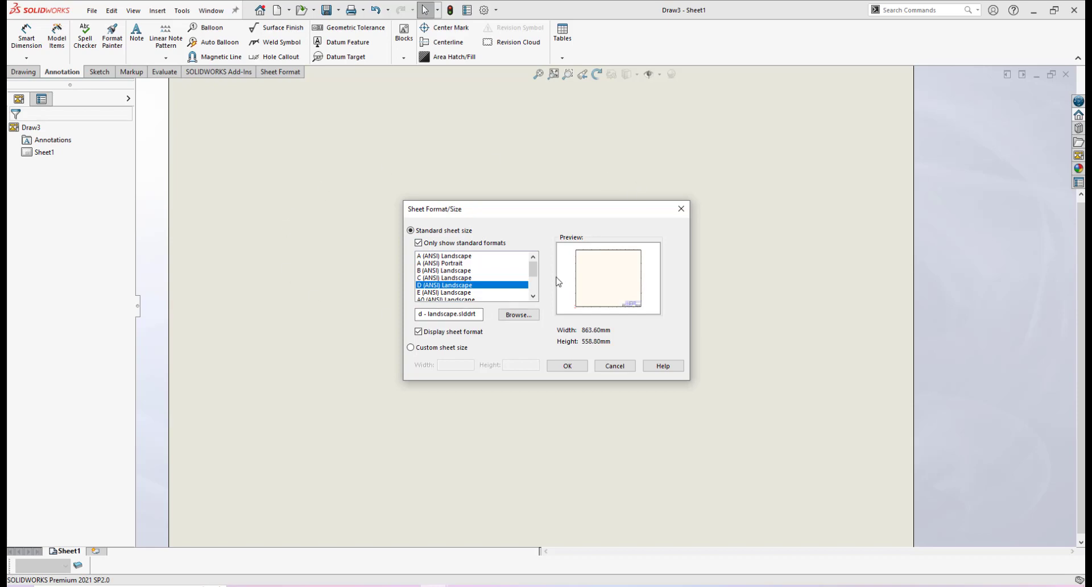
left_click(517, 316)
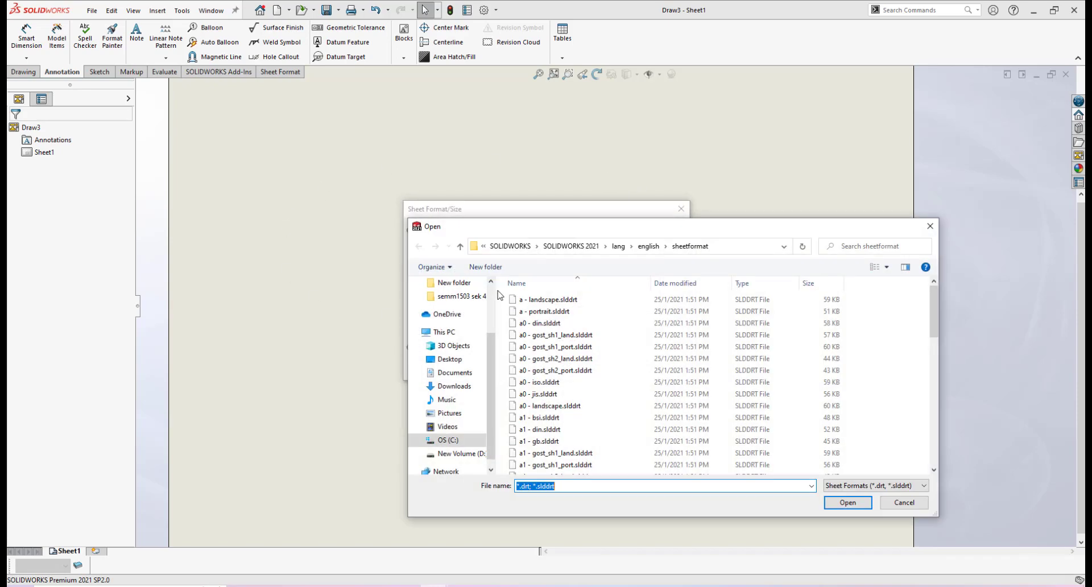
left_click(461, 298)
left_click(574, 371)
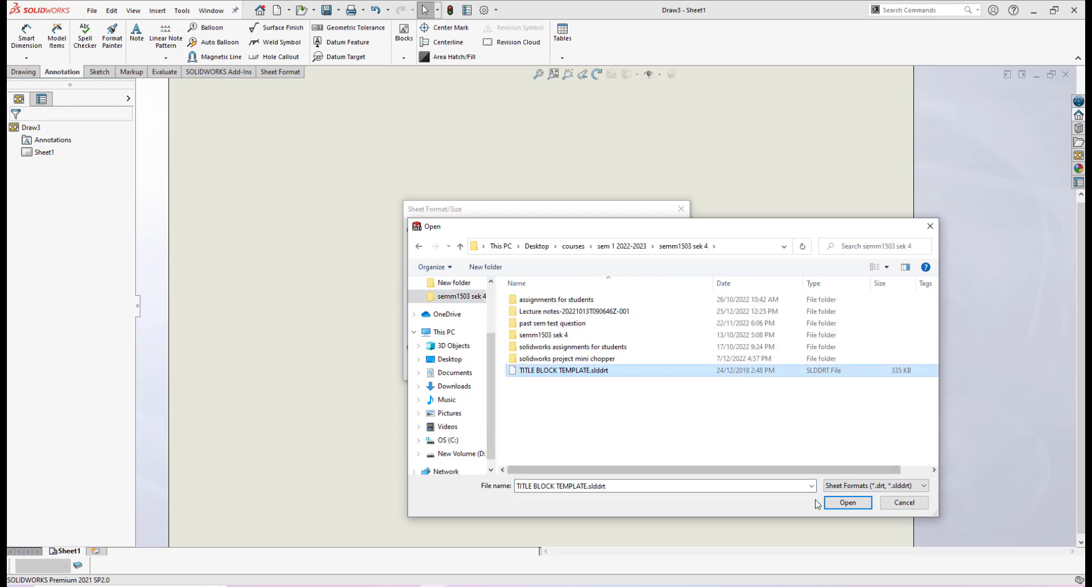
left_click(847, 502)
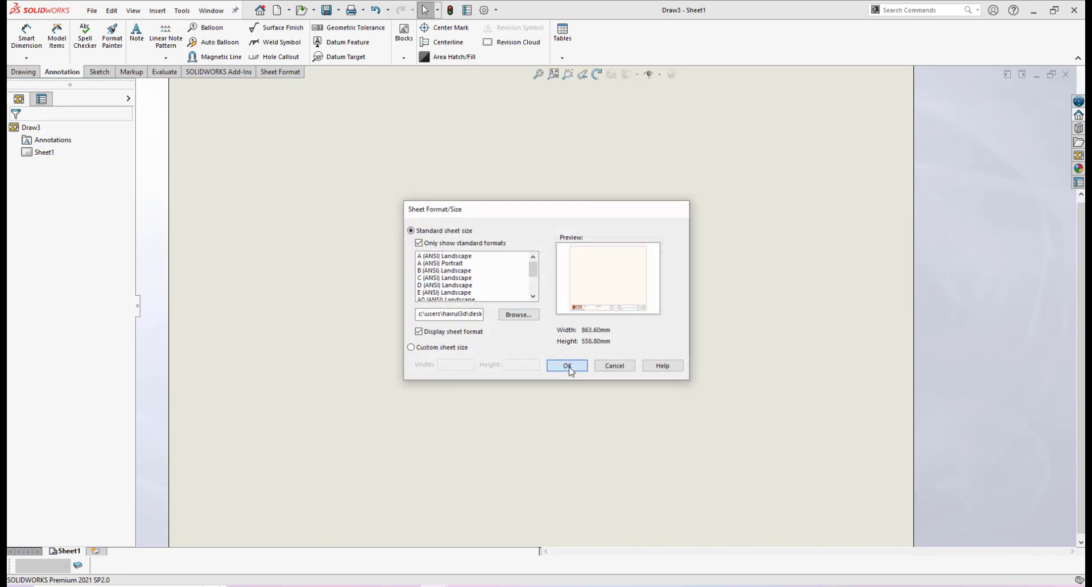
left_click(570, 370)
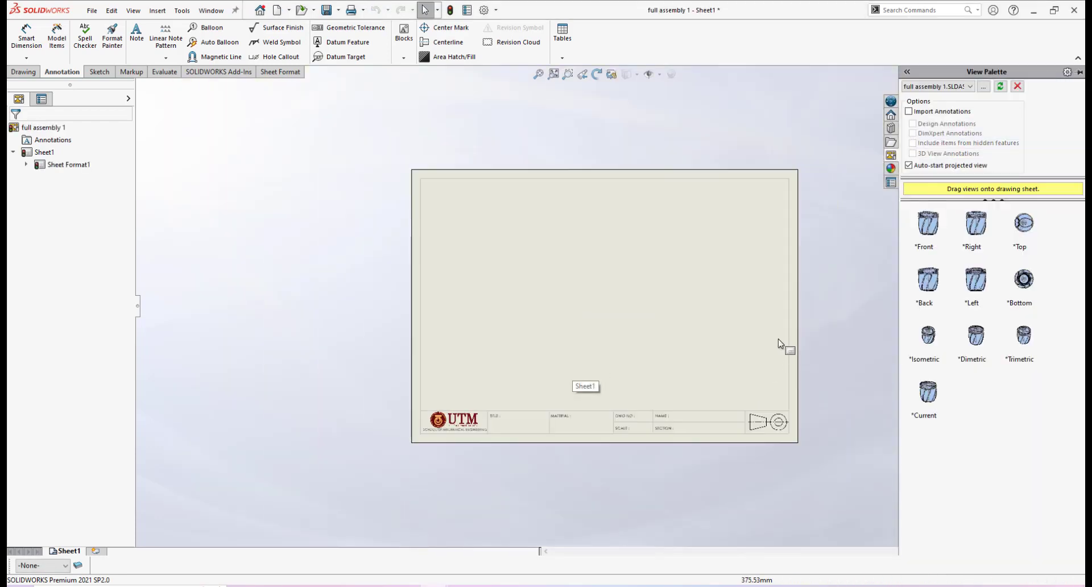
Step: Examine the blank drawing sheet's border and the title block fields along its lower edge
scroll(747, 307, "down", 2)
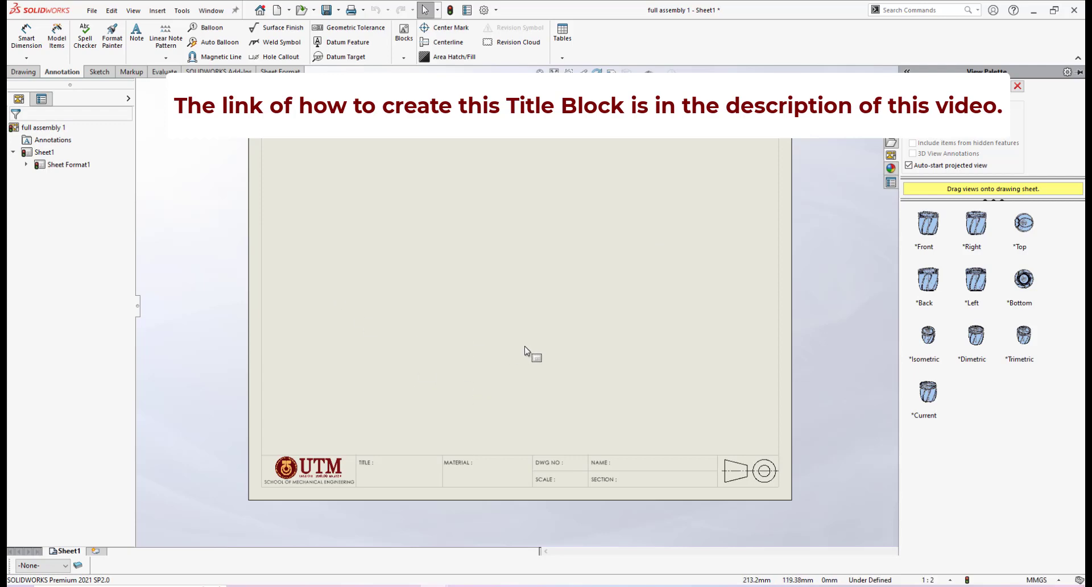
scroll(614, 380, "up", 1)
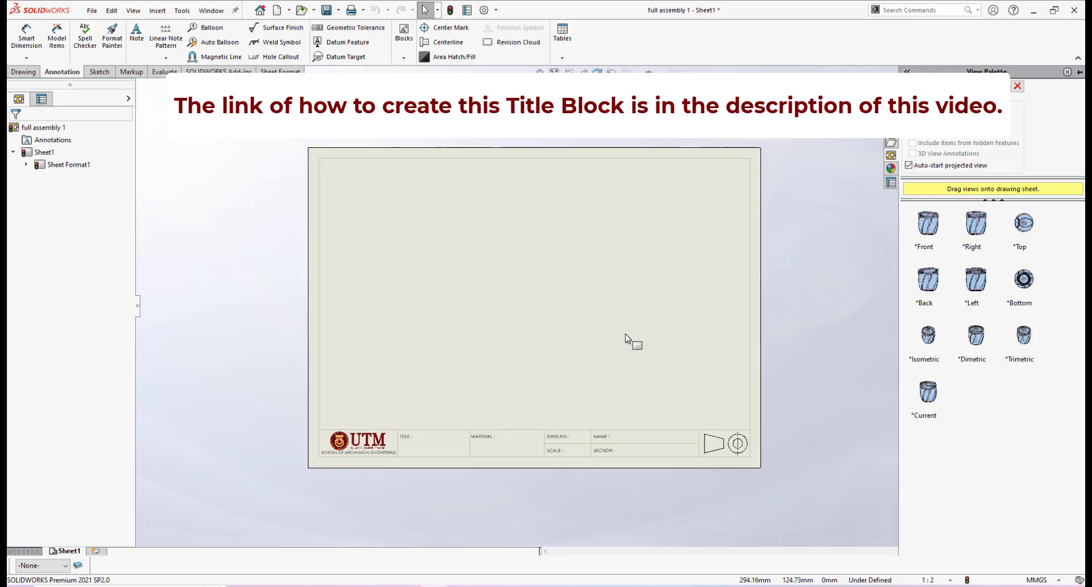
scroll(626, 335, "down", 1)
scroll(626, 336, "up", 2)
scroll(626, 335, "down", 1)
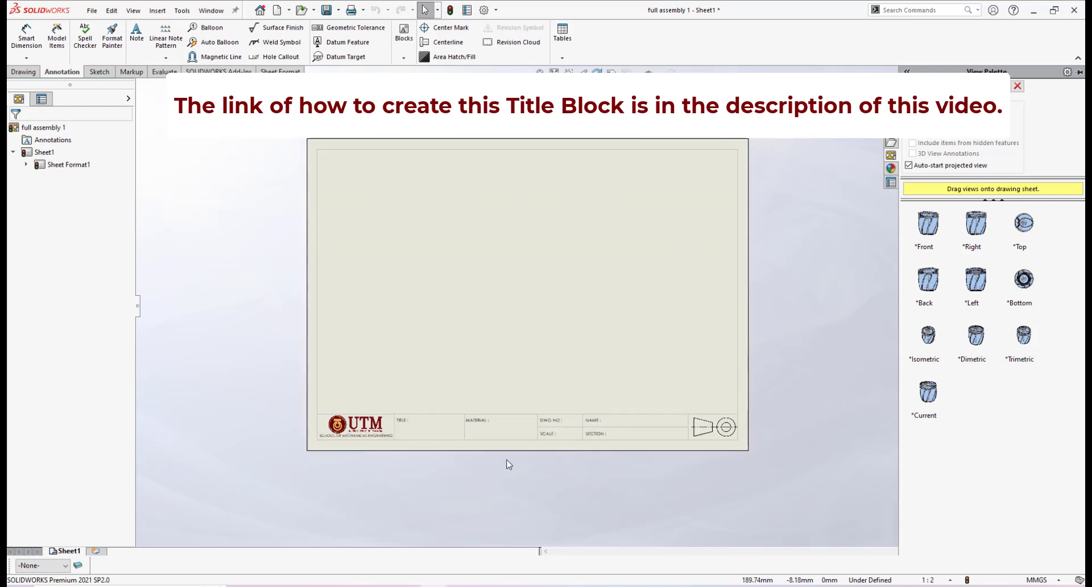
scroll(697, 297, "up", 1)
scroll(626, 300, "down", 1)
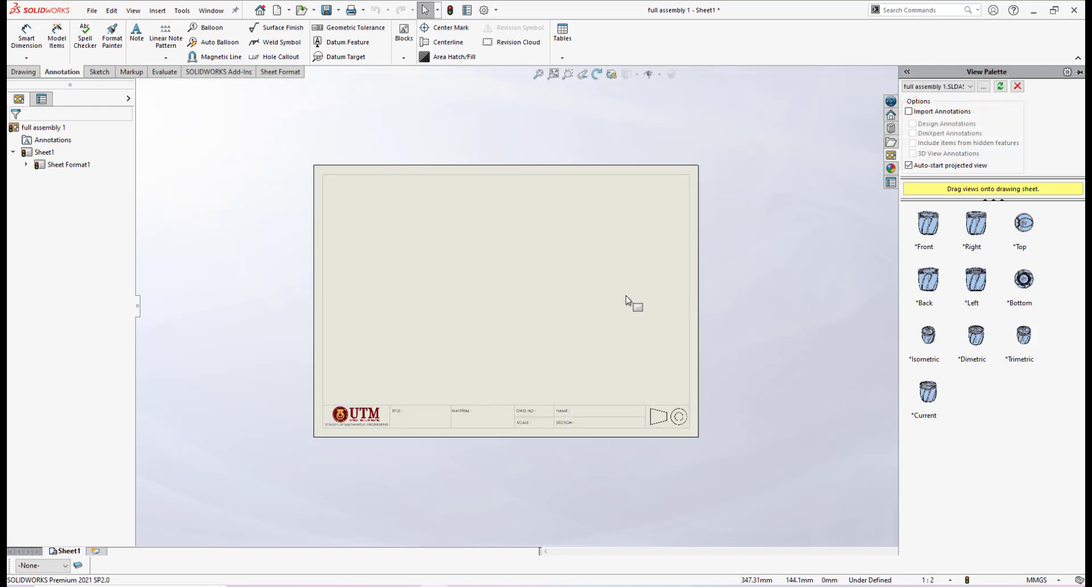
scroll(626, 300, "down", 1)
scroll(586, 307, "down", 1)
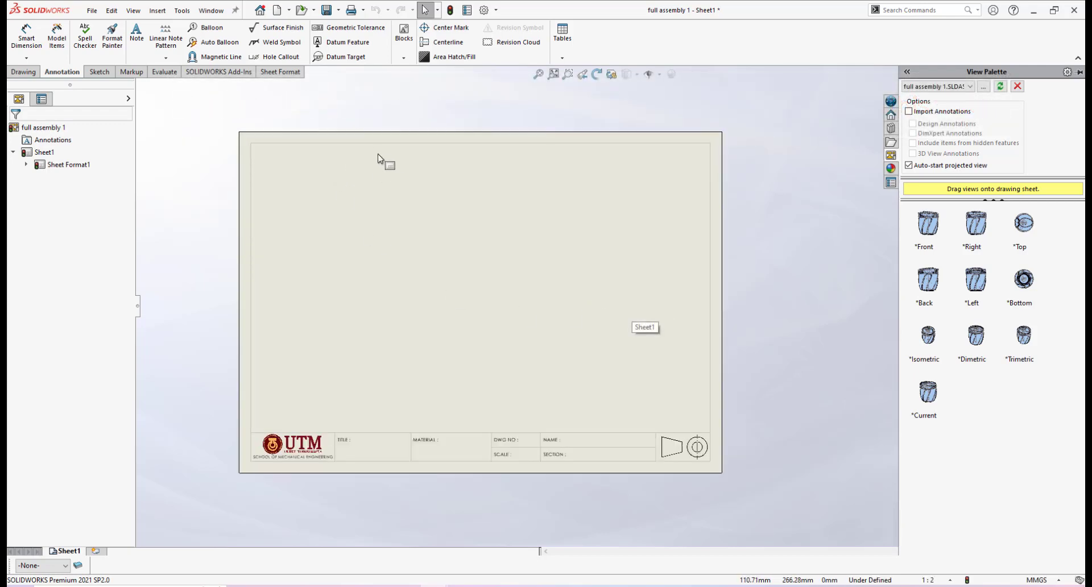
scroll(336, 176, "up", 1)
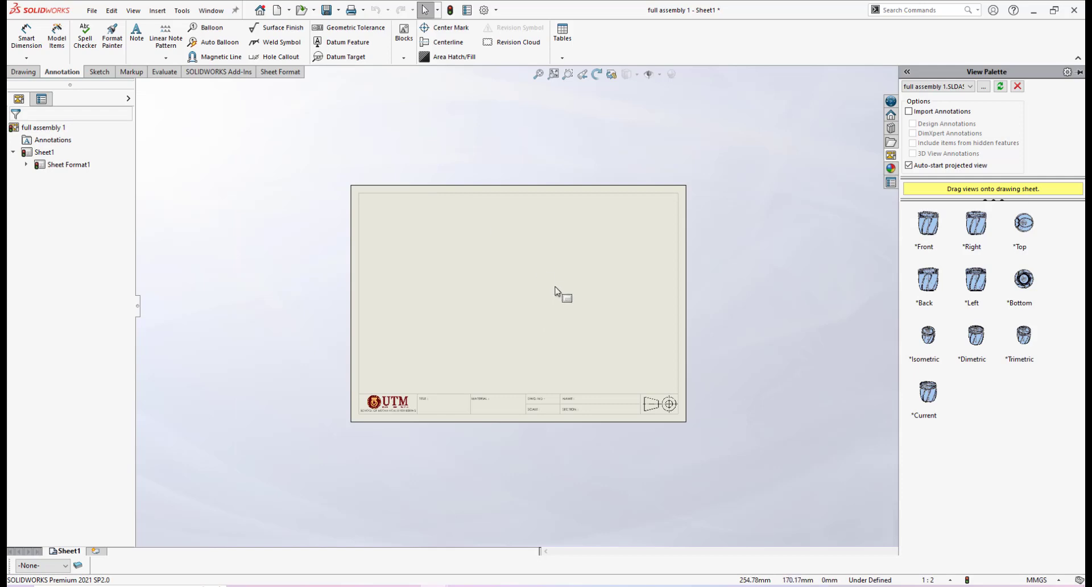
scroll(559, 288, "down", 1)
scroll(599, 329, "up", 1)
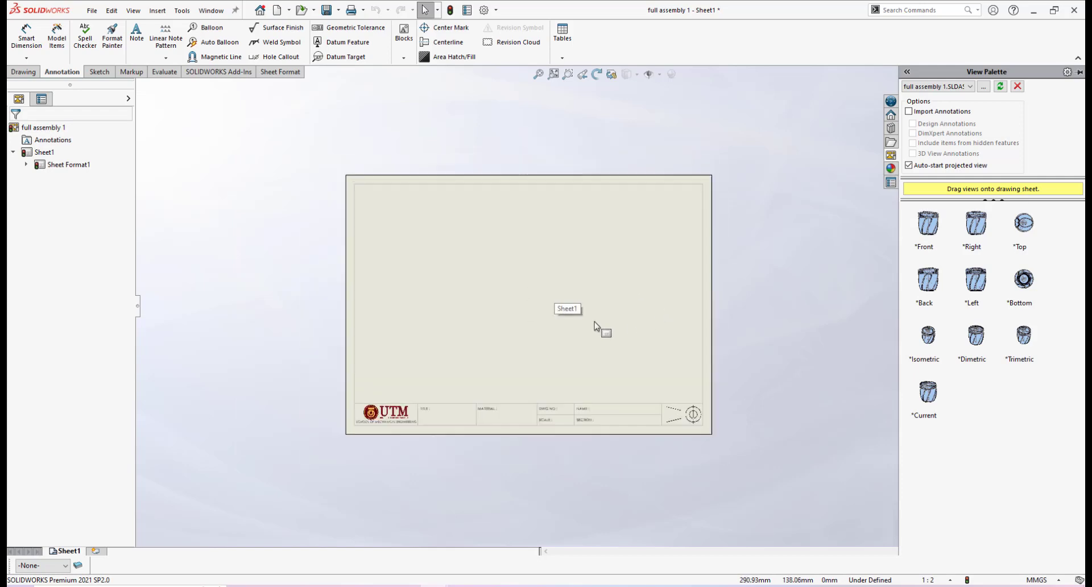
scroll(600, 329, "down", 1)
scroll(535, 348, "up", 1)
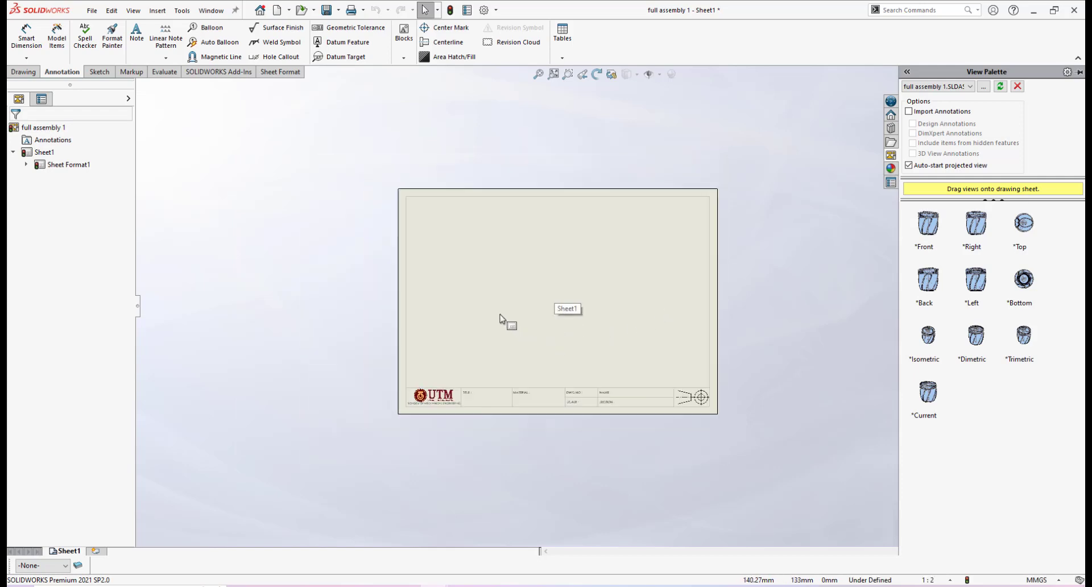
scroll(663, 320, "down", 1)
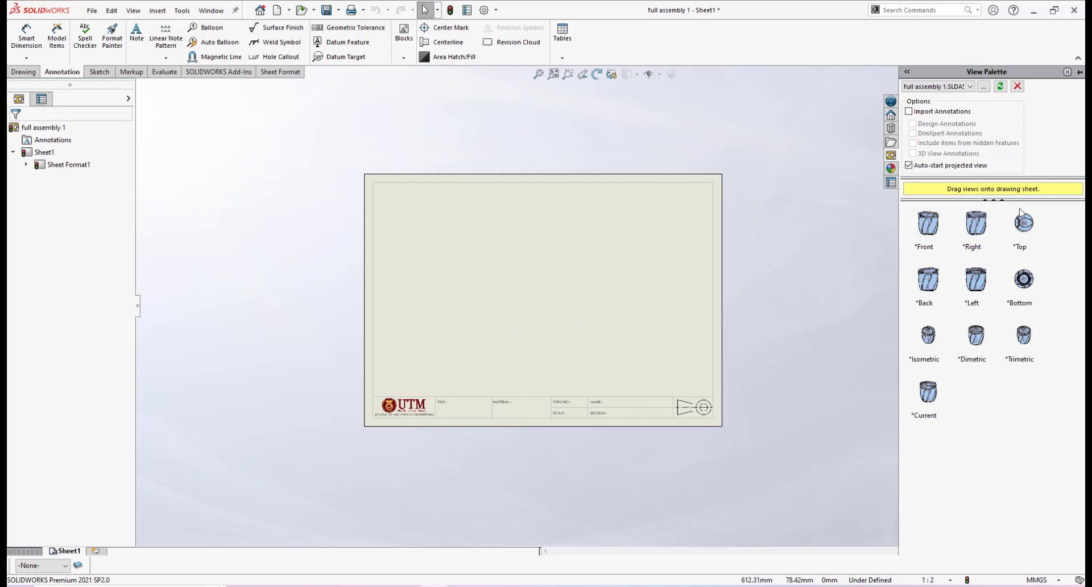
Step: Collapse the palette of the assembly's drawing views and bring it back up beside the sheet
left_click(829, 255)
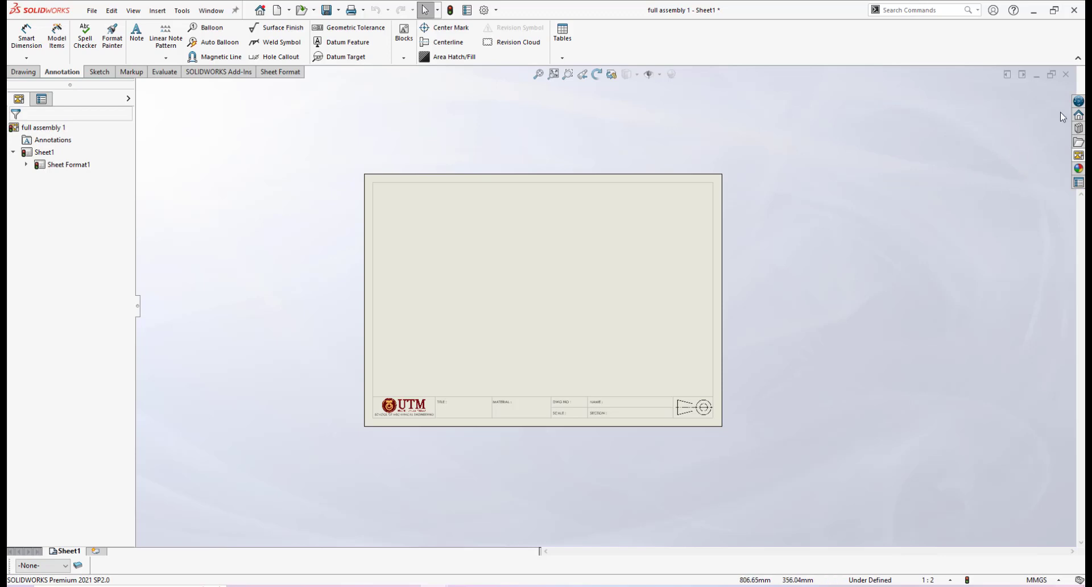
left_click(1079, 157)
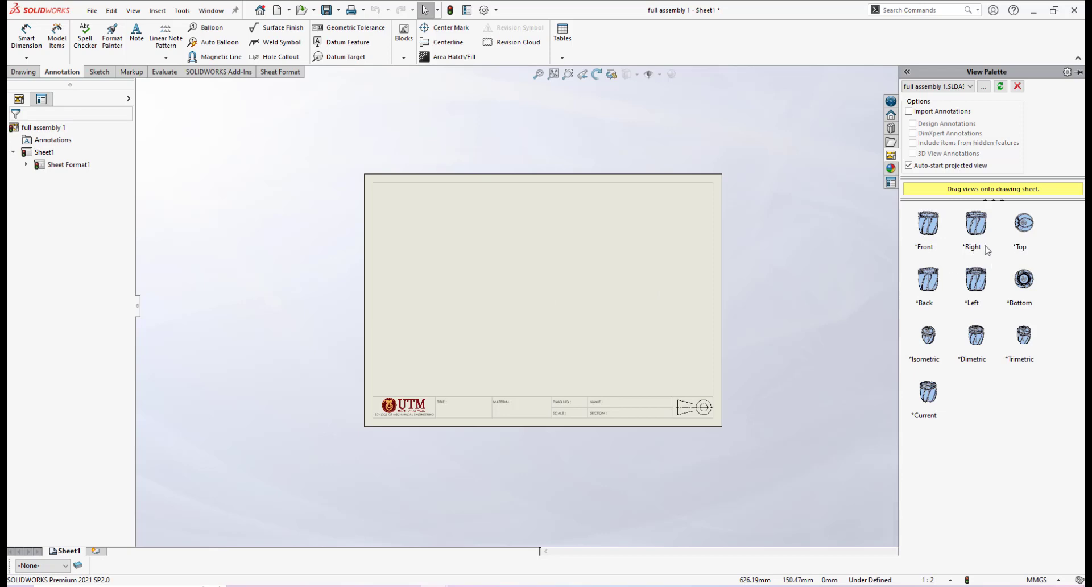
scroll(691, 301, "down", 1)
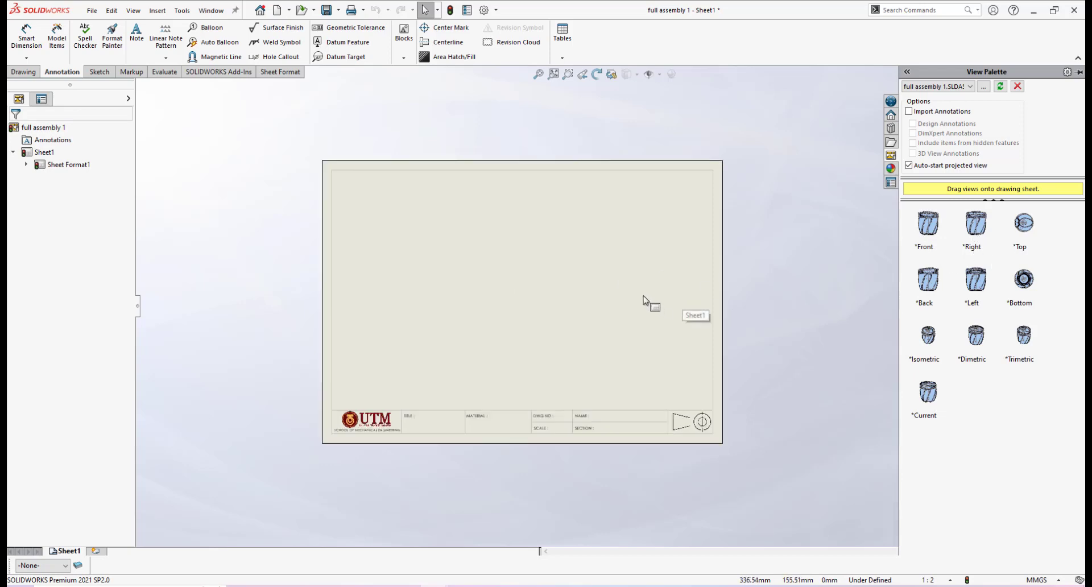
scroll(646, 301, "down", 1)
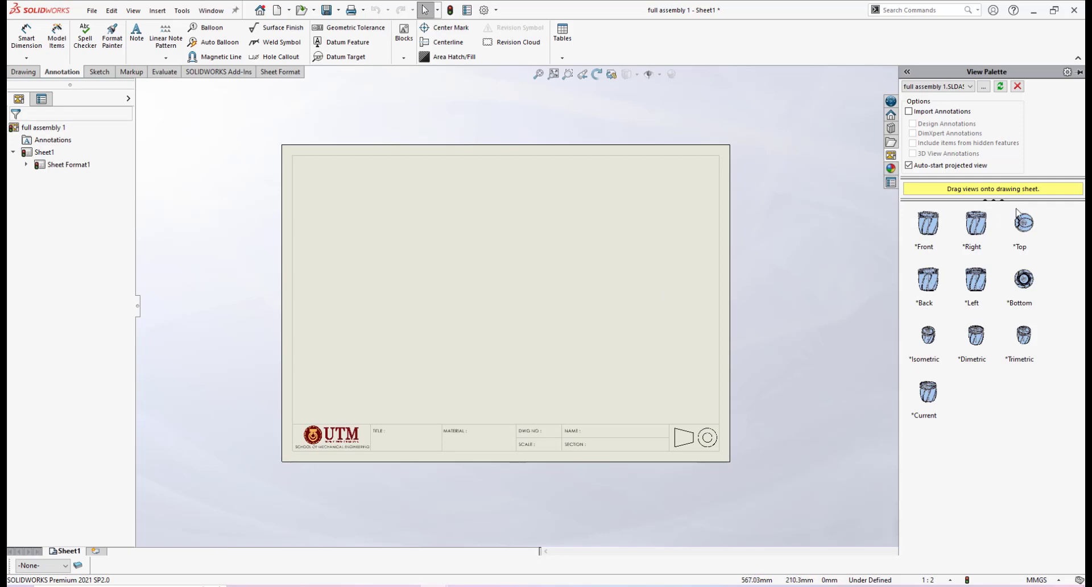
Step: Place the assembly's front view on the sheet with its projected top view above and an isometric view diagonally up to the right
mouse_move(1017, 213)
left_mouse_down()
mouse_move(654, 317)
mouse_move(608, 278)
mouse_move(875, 238)
mouse_move(473, 328)
mouse_move(441, 355)
mouse_move(605, 342)
mouse_move(503, 243)
mouse_move(468, 291)
mouse_move(815, 236)
left_mouse_up()
left_click_drag(931, 227, 421, 343)
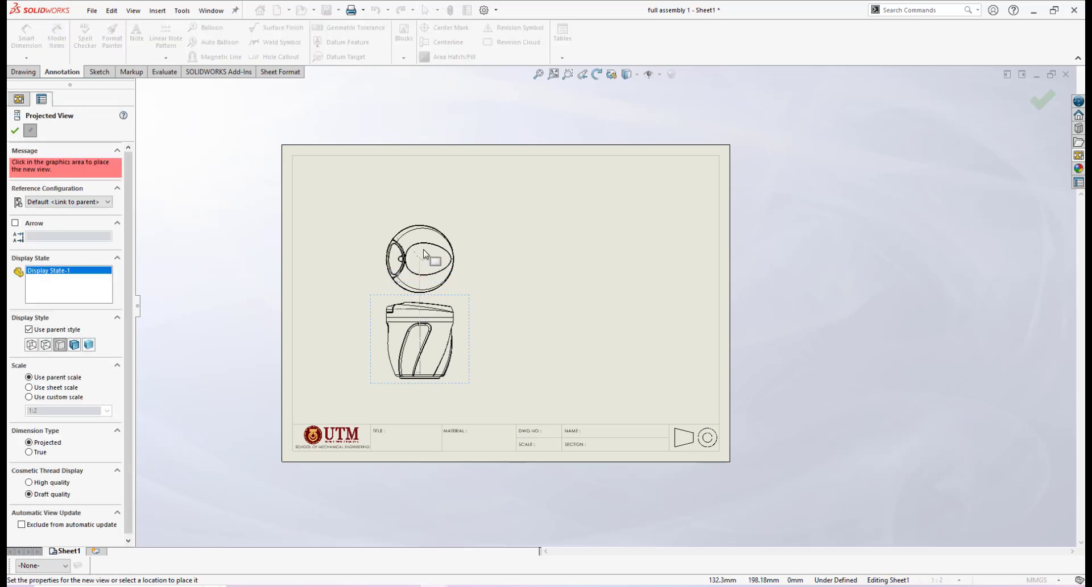
left_click(427, 229)
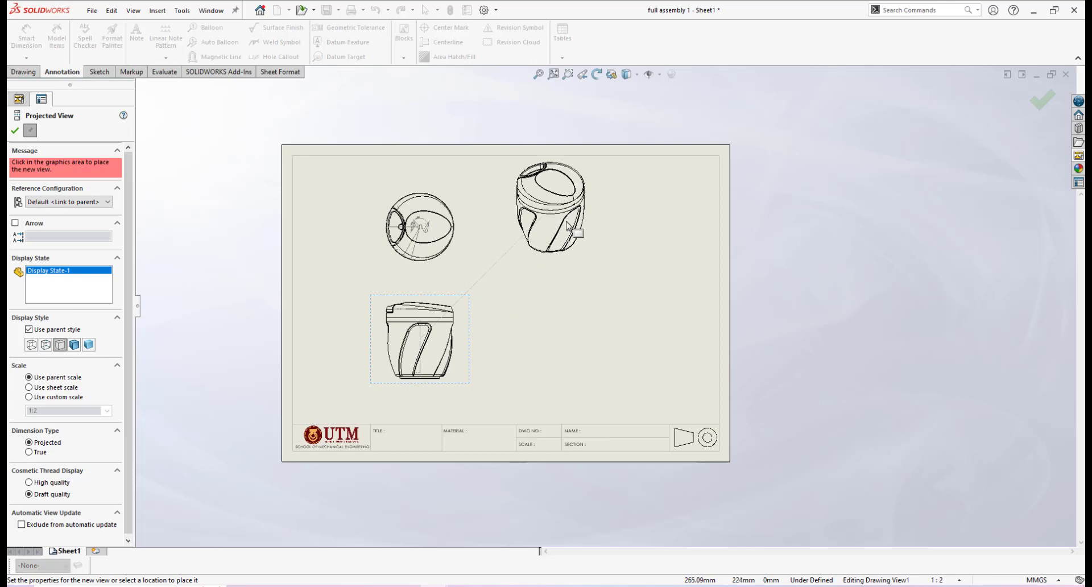
left_click(576, 225)
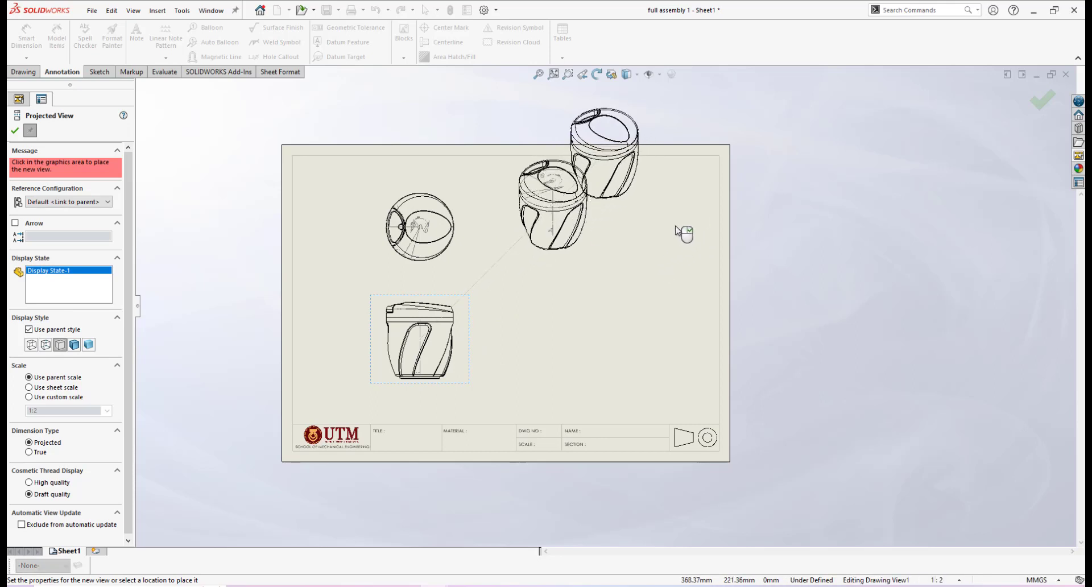
key("Escape")
Step: Move the isometric view to the lower right corner of the sheet, just above the projection symbol
scroll(544, 268, "up", 2)
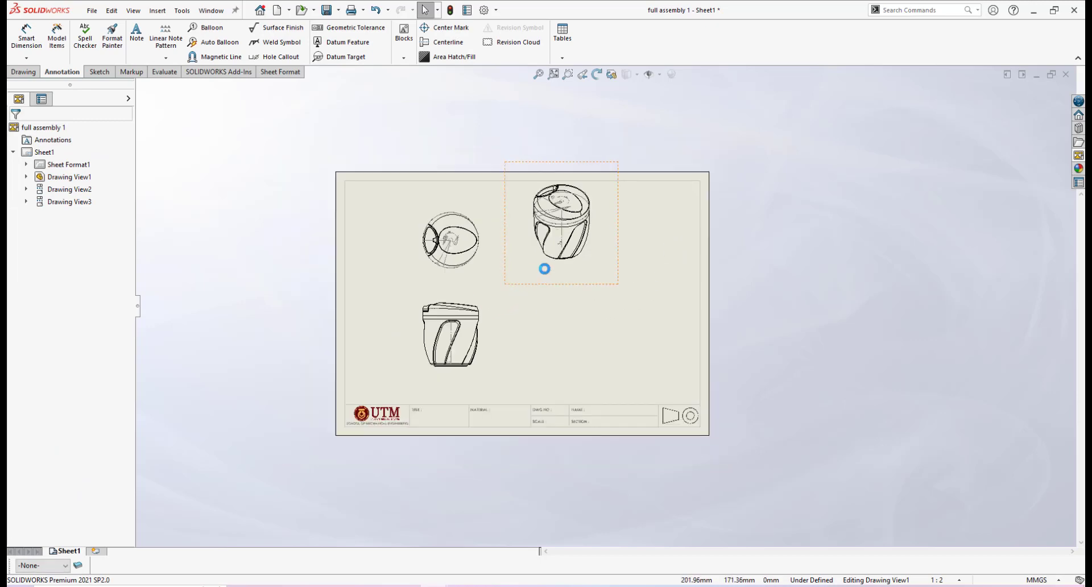
scroll(609, 283, "down", 2)
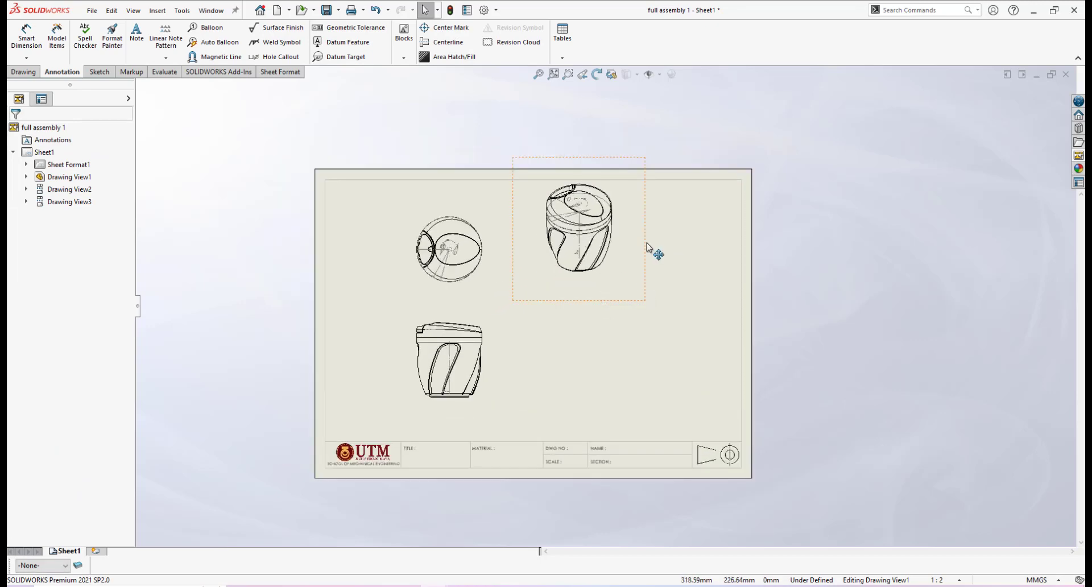
mouse_move(653, 249)
left_mouse_down()
mouse_move(646, 310)
mouse_move(763, 407)
left_mouse_up()
left_click(691, 387)
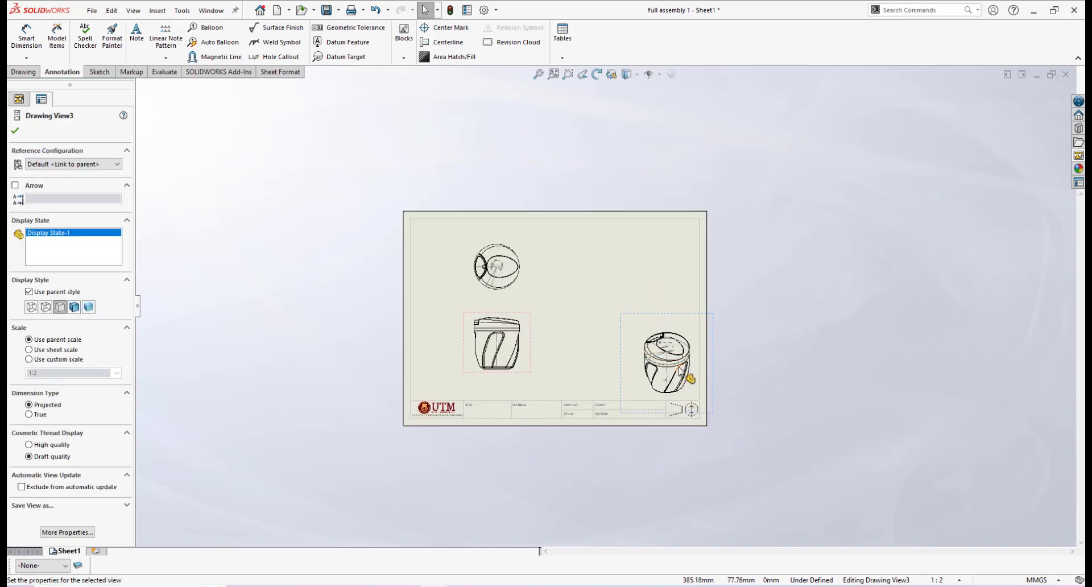
scroll(399, 142, "up", 2)
scroll(605, 343, "down", 1)
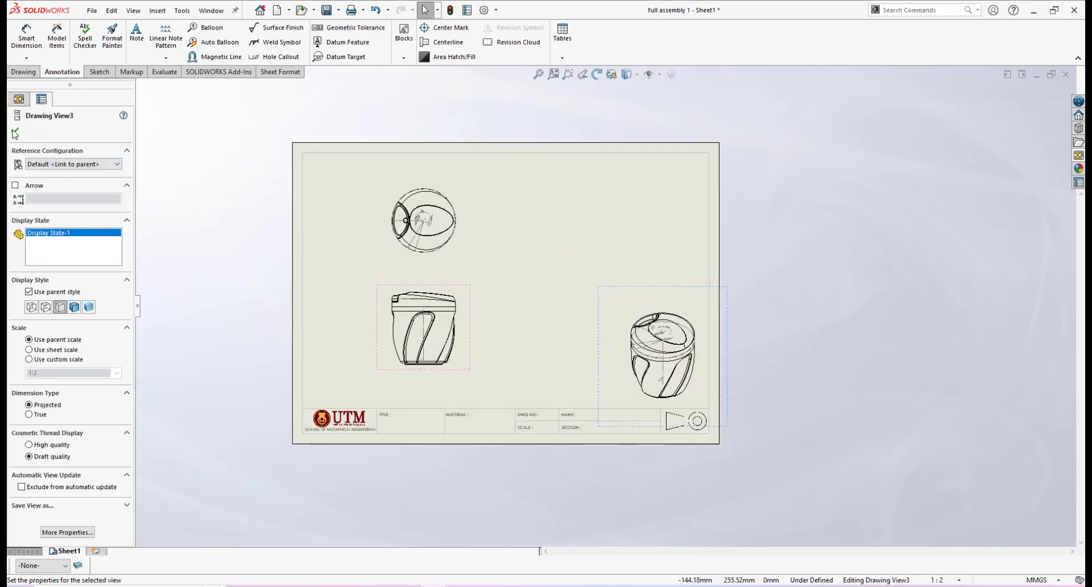
left_click(15, 133)
Step: Examine the top, front and isometric views up close for stray sketch lines from the model
scroll(487, 339, "down", 2)
scroll(507, 329, "up", 3)
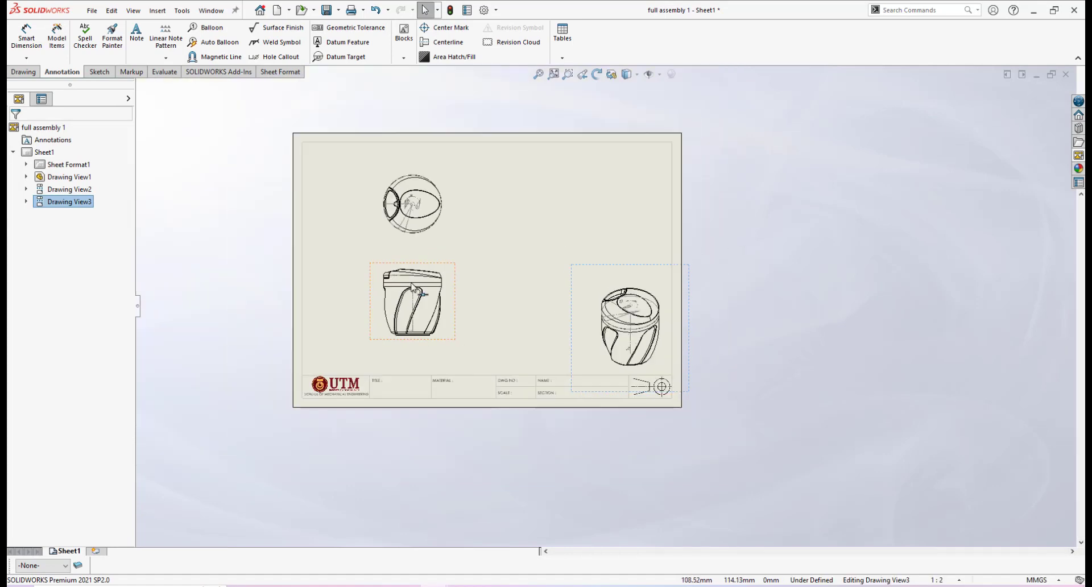
scroll(455, 262, "down", 4)
scroll(546, 261, "up", 3)
scroll(534, 253, "down", 1)
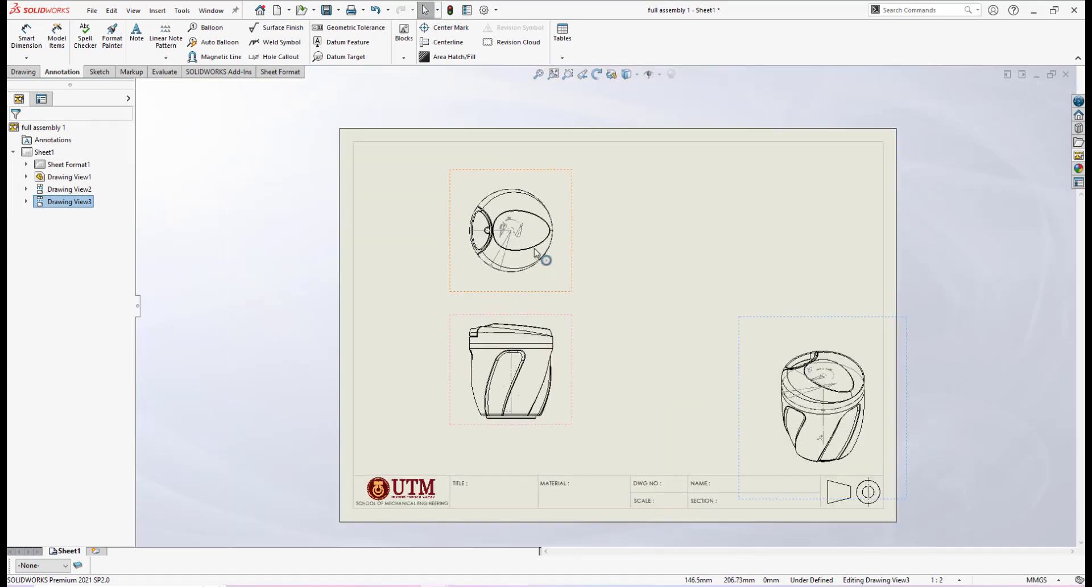
scroll(578, 278, "down", 3)
scroll(582, 275, "up", 1)
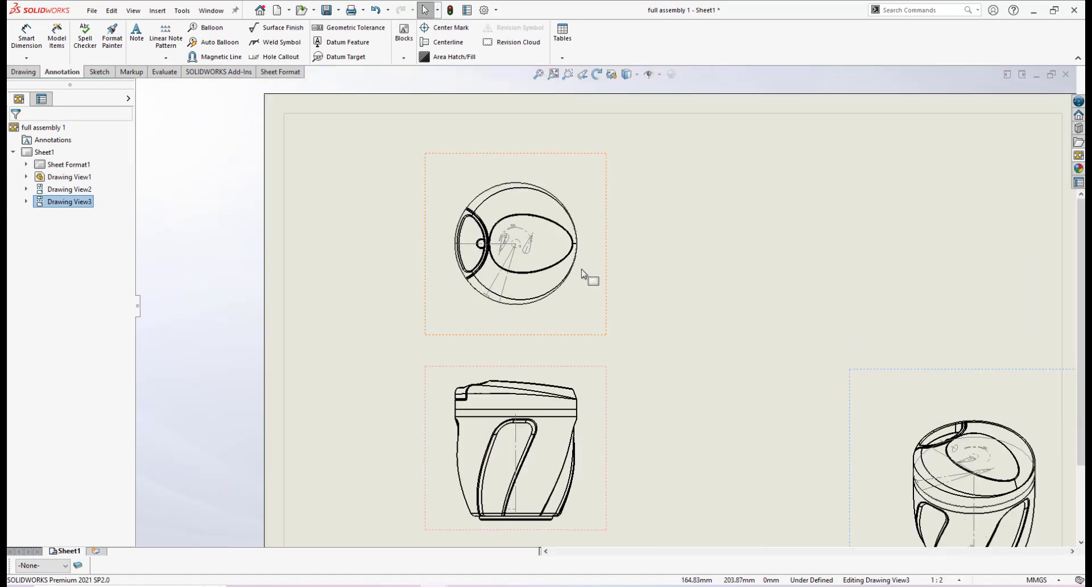
scroll(626, 291, "up", 3)
scroll(705, 324, "down", 1)
scroll(370, 154, "up", 1)
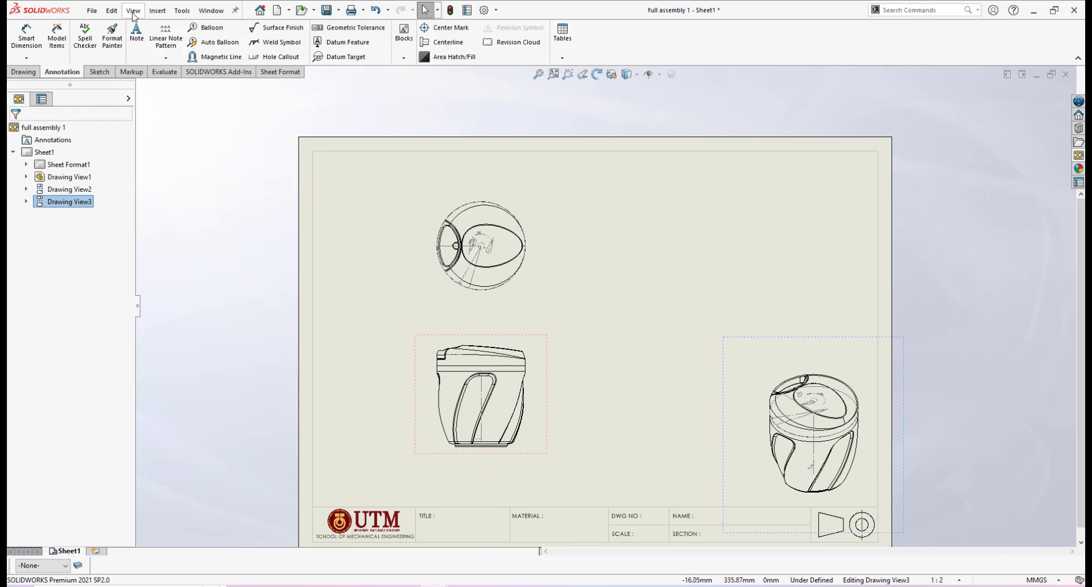
Step: Hide all sketches in the drawing views
left_click(133, 11)
mouse_move(162, 95)
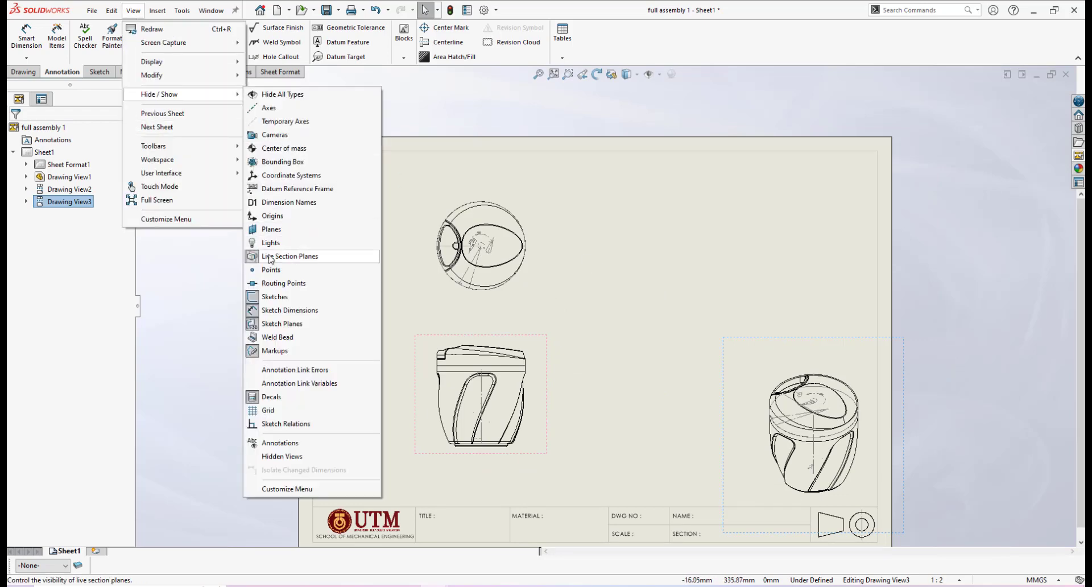
left_click(275, 296)
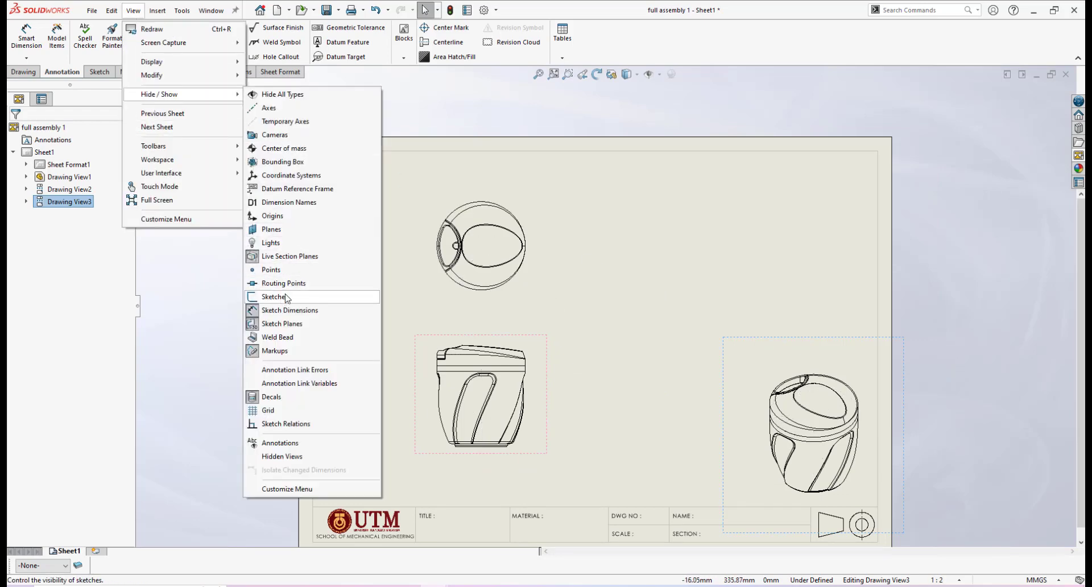
left_click(636, 333)
scroll(646, 359, "up", 3)
scroll(603, 358, "down", 2)
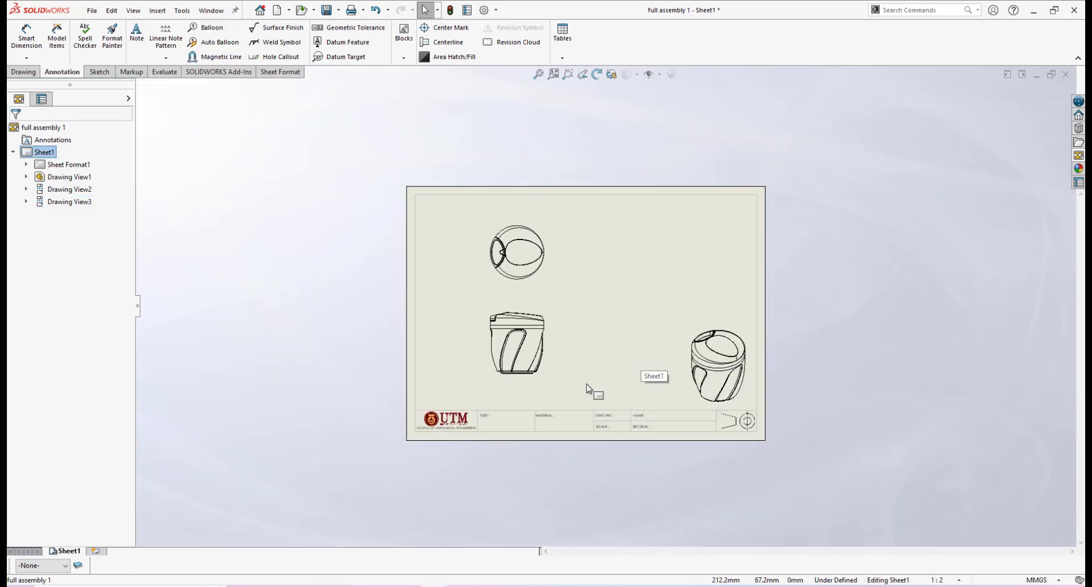
Step: Try a custom scale of 1:1 on the front view and check how the views fit the sheet
scroll(615, 328, "down", 5)
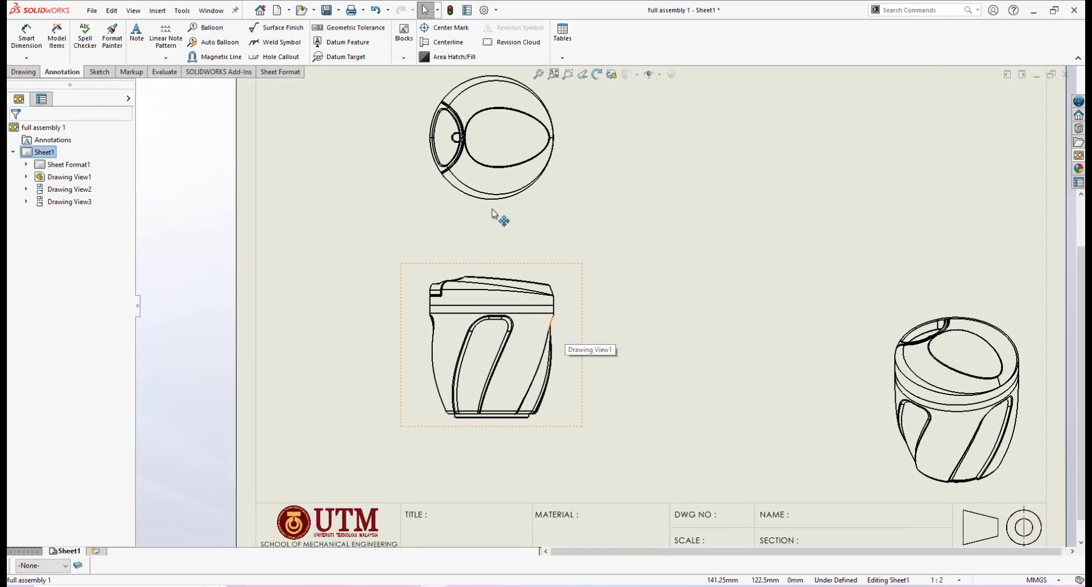
left_click(586, 293)
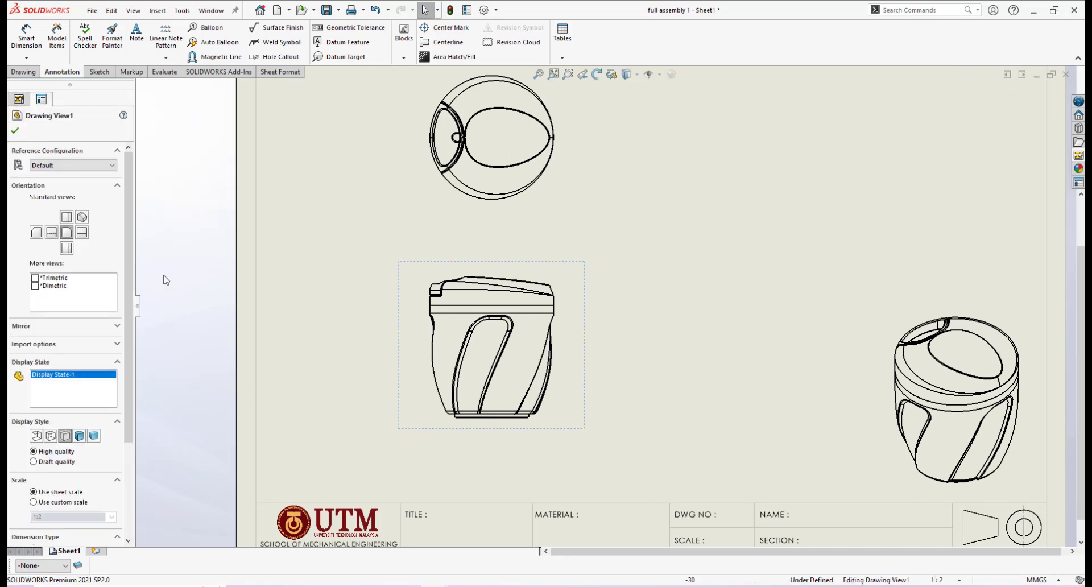
left_click_drag(127, 185, 127, 279)
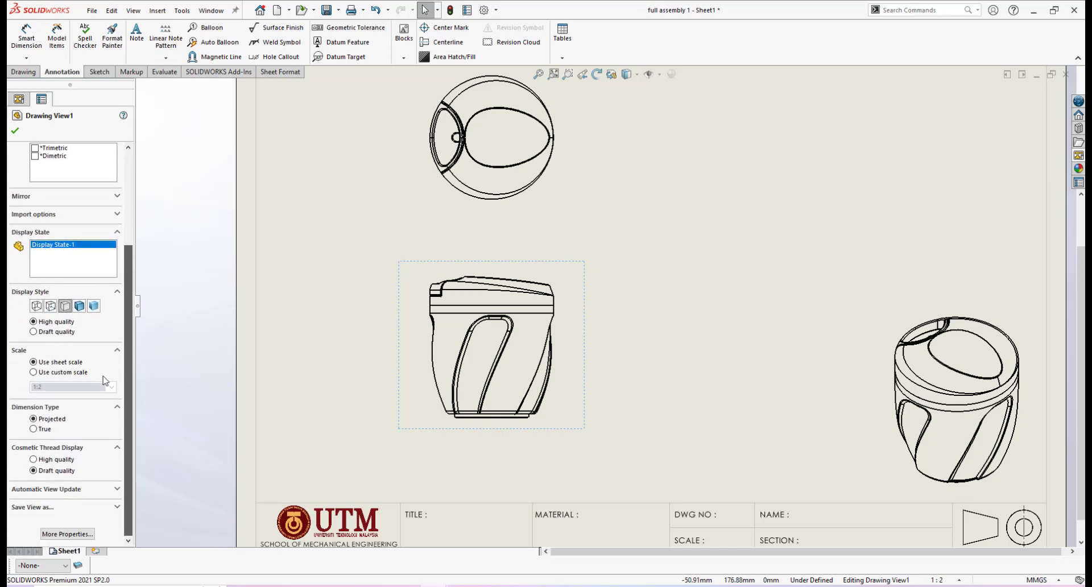
left_click(34, 372)
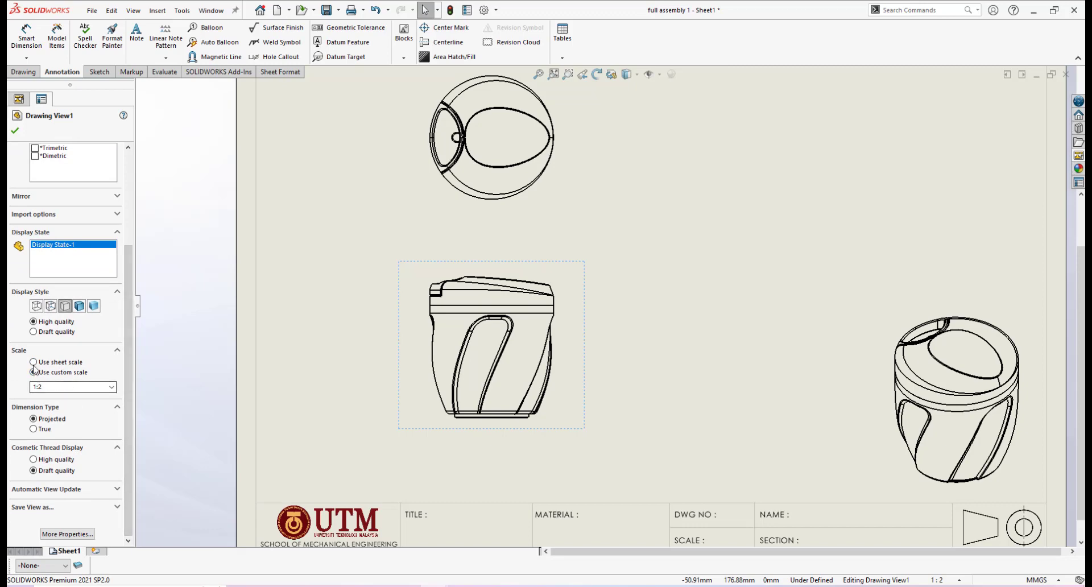
left_click(112, 388)
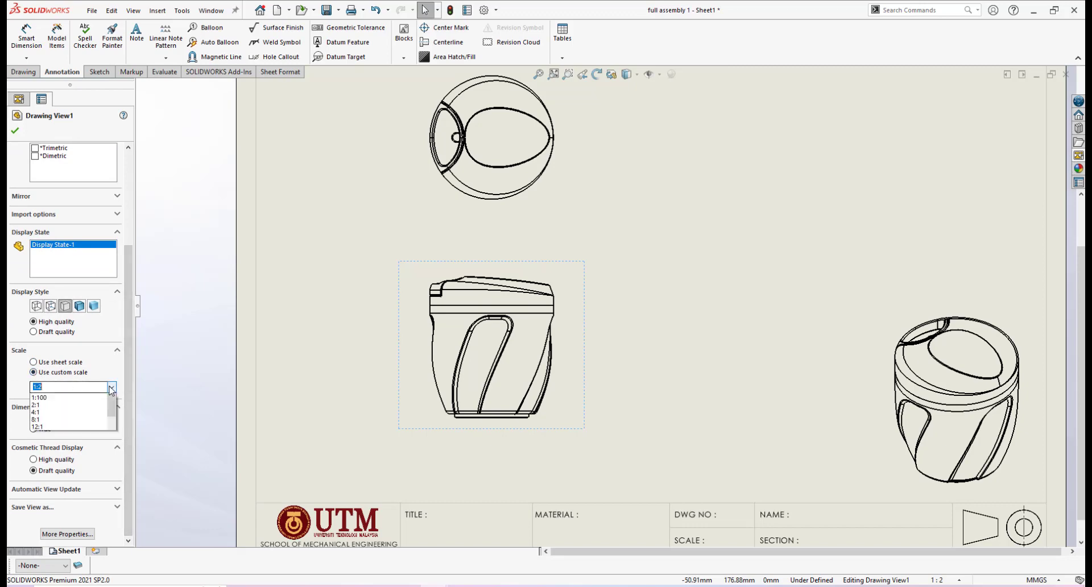
scroll(113, 411, "up", 1)
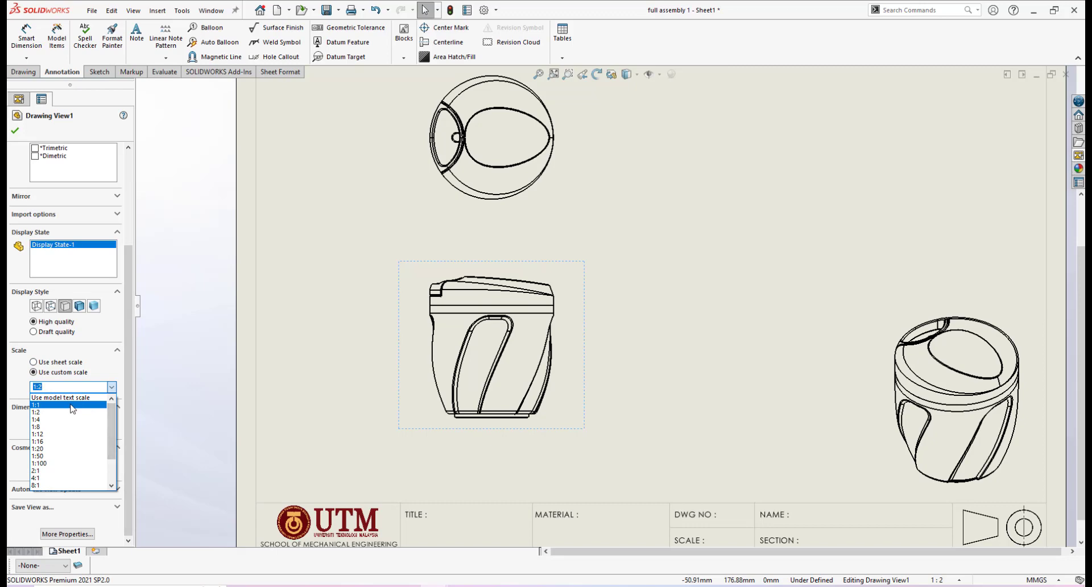
left_click(72, 405)
key("f")
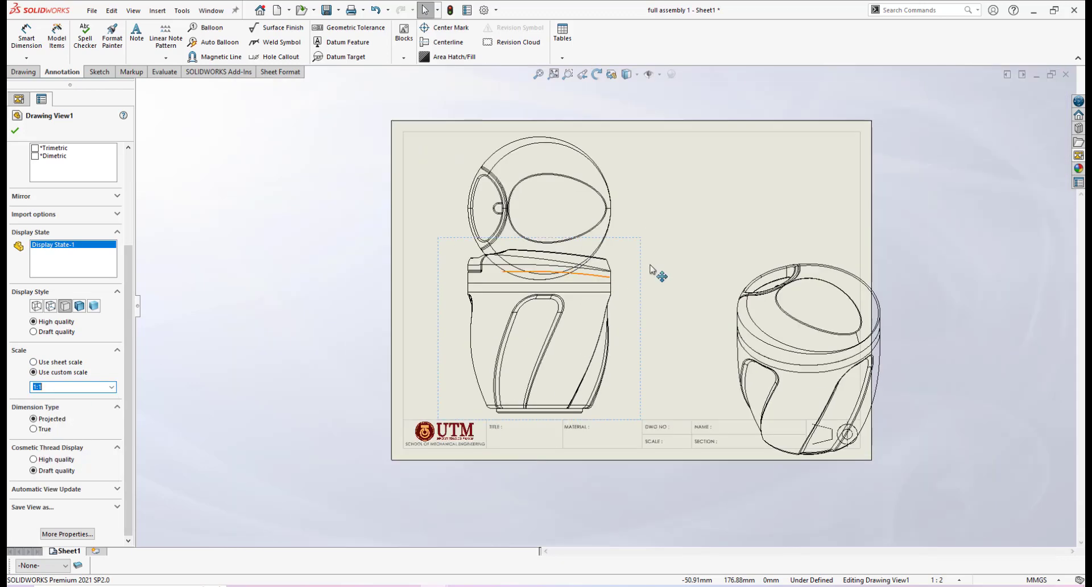
scroll(584, 296, "up", 3)
scroll(576, 276, "down", 1)
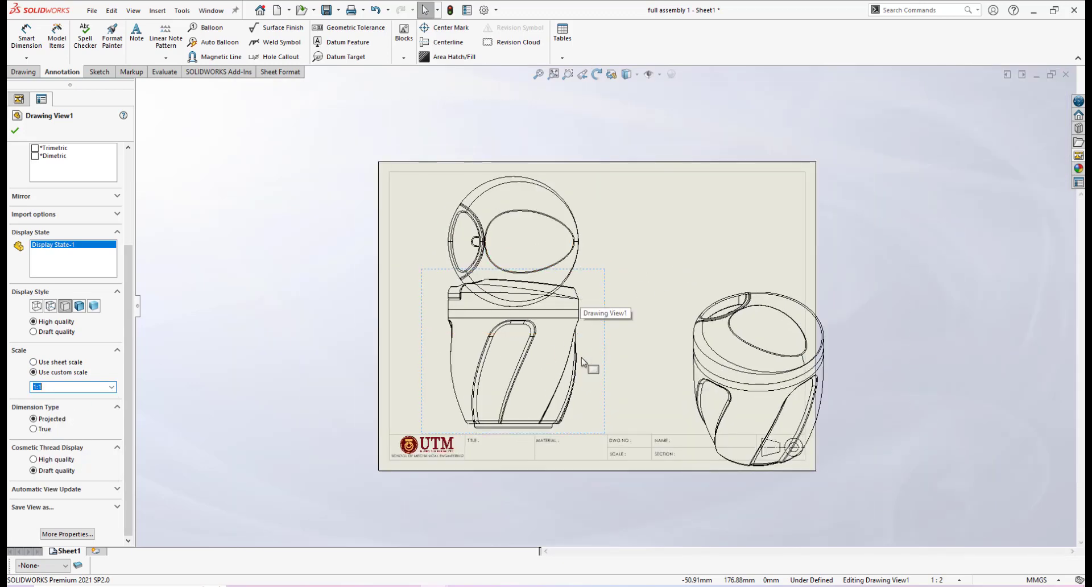
scroll(580, 322, "down", 2)
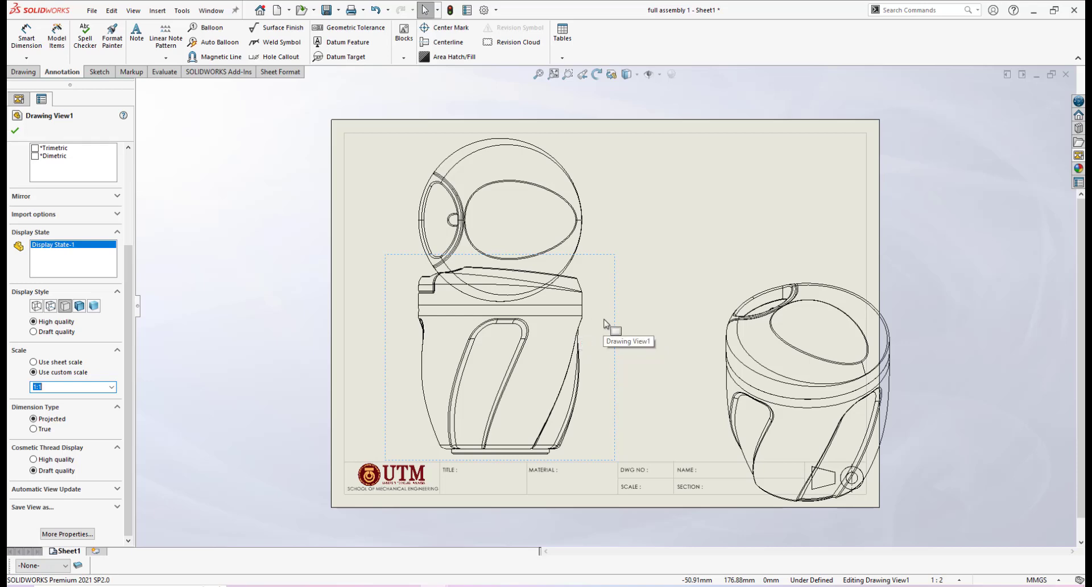
scroll(604, 323, "up", 2)
scroll(625, 297, "down", 2)
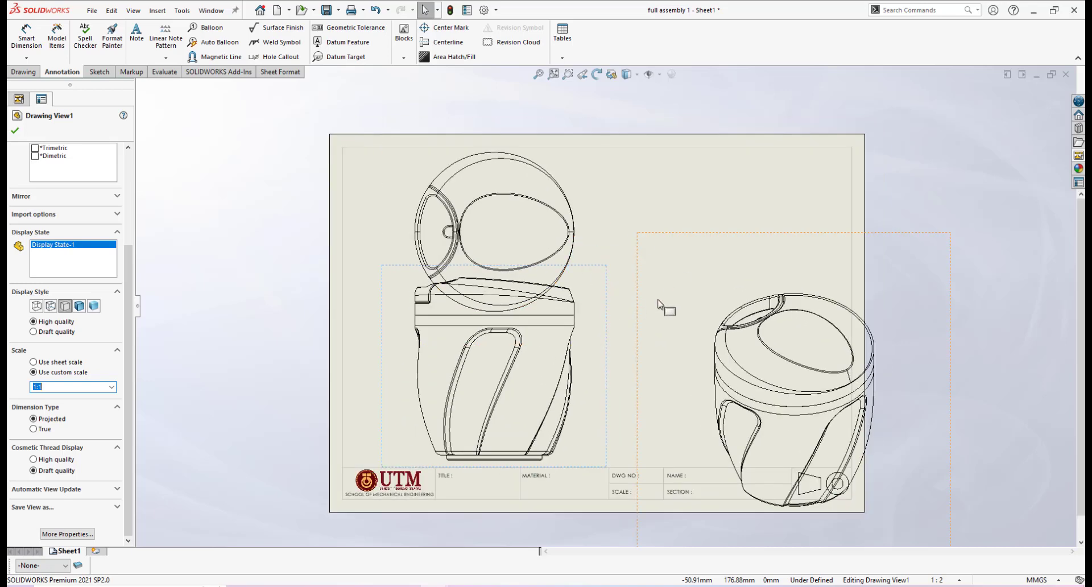
key("z")
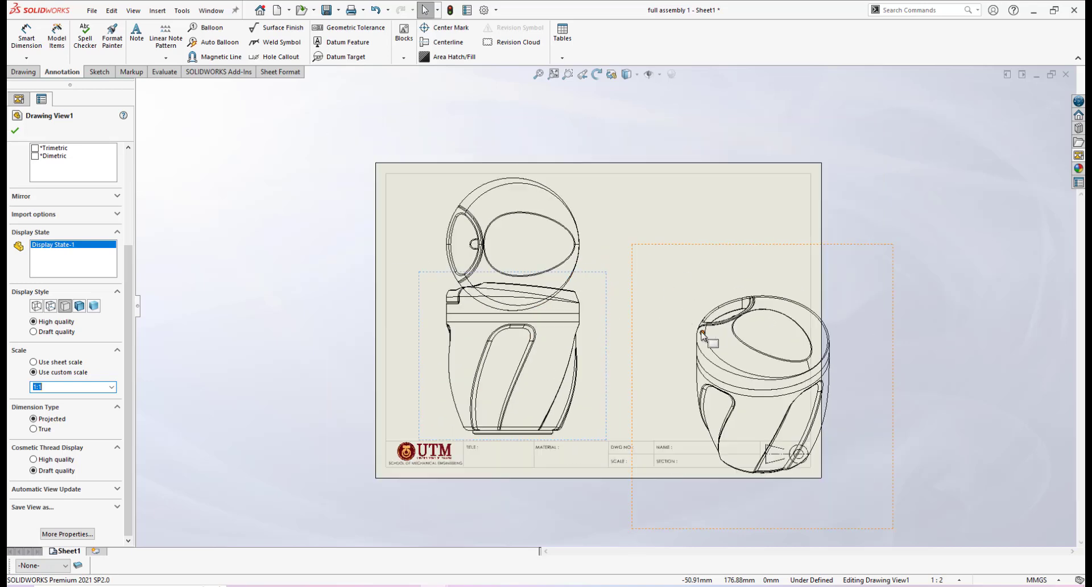
Step: Set the front view's custom scale to 1:2 and accept the view properties
left_click(112, 387)
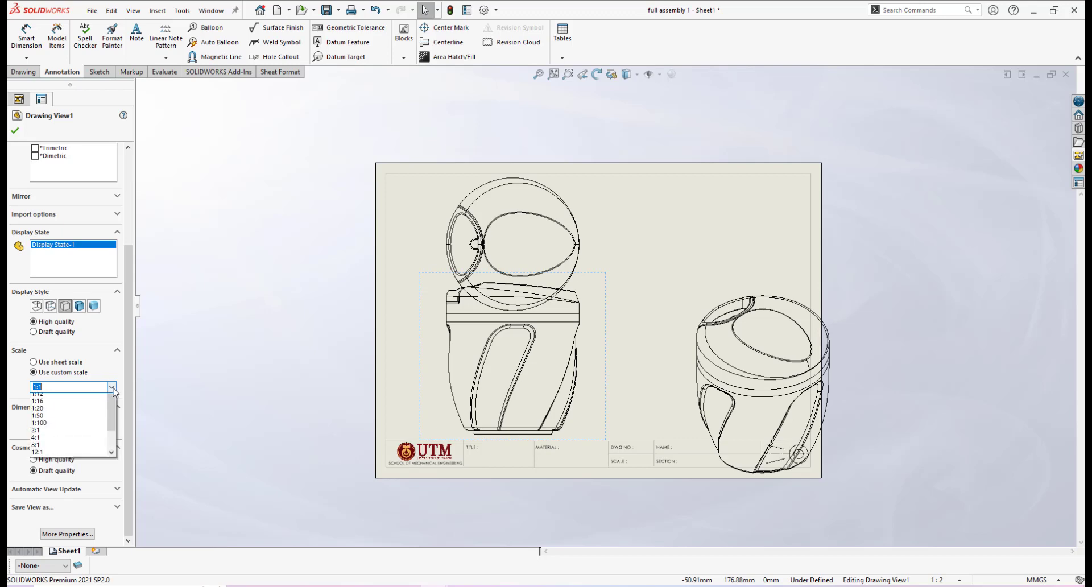
left_click(56, 409)
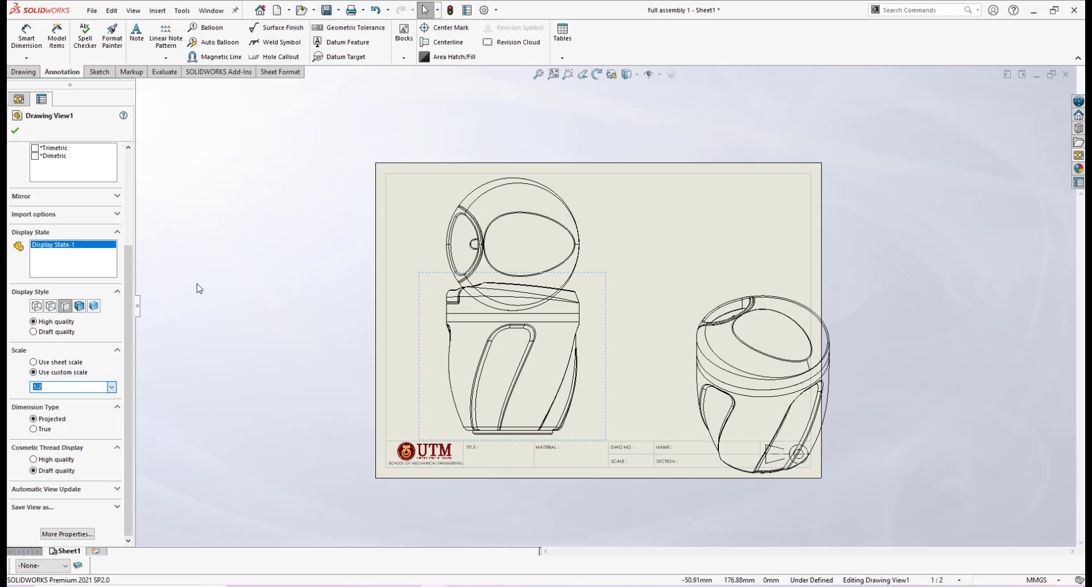
scroll(408, 282, "down", 1)
left_click(14, 131)
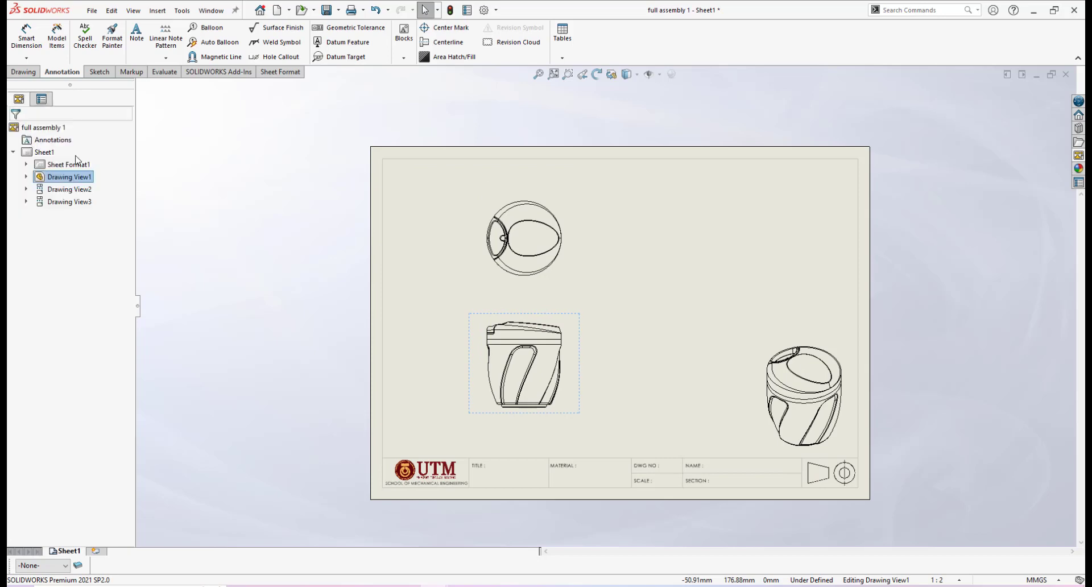
Step: Examine the layout of the three views on the sheet and the lid outlines in the top view
scroll(620, 364, "down", 2)
scroll(626, 319, "up", 3)
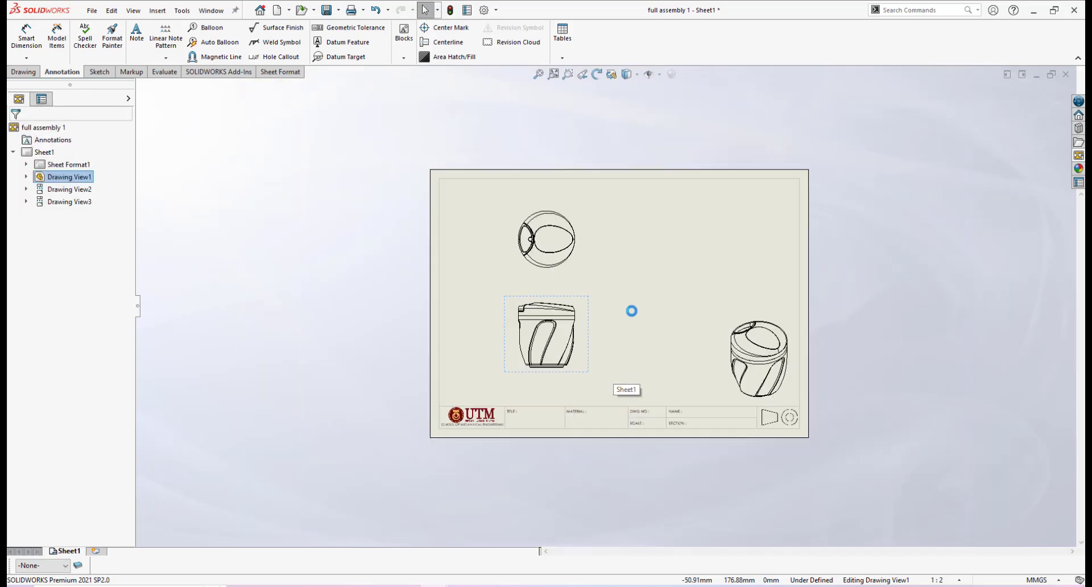
scroll(588, 310, "down", 3)
scroll(587, 310, "down", 1)
scroll(620, 285, "up", 3)
scroll(612, 292, "down", 2)
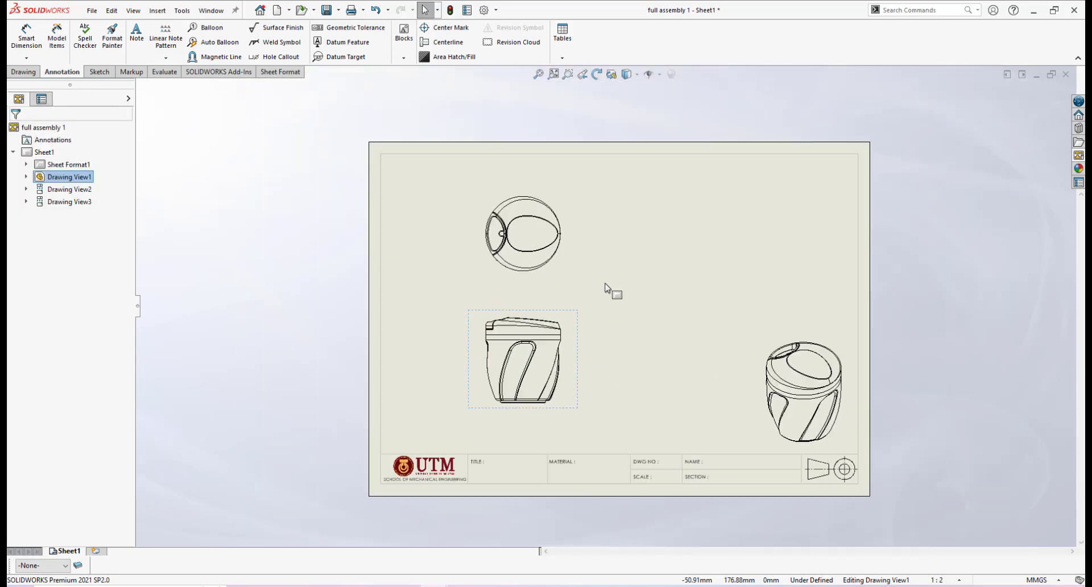
scroll(690, 312, "up", 3)
scroll(598, 299, "down", 2)
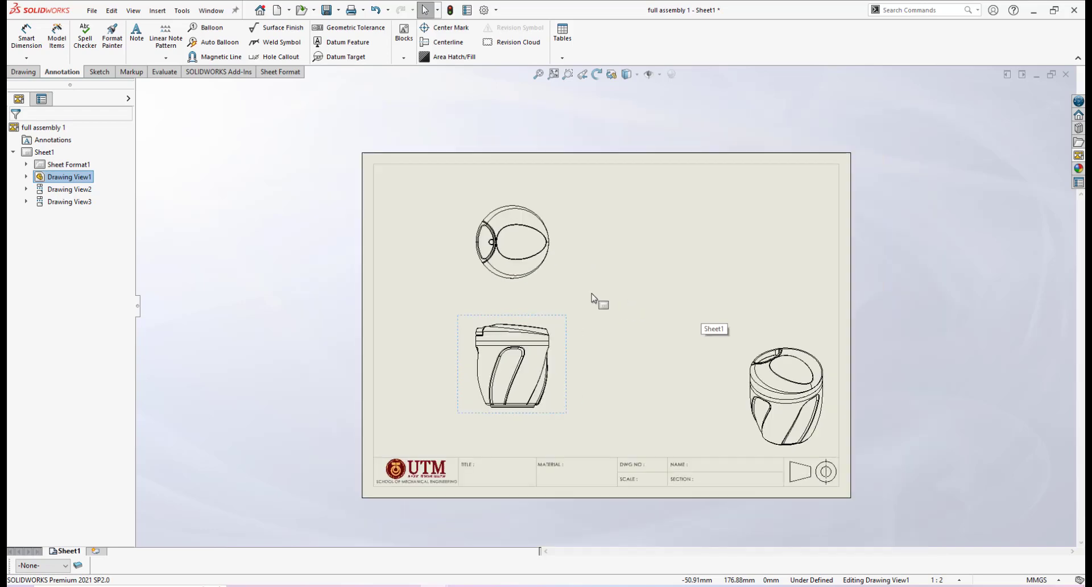
scroll(558, 316, "up", 2)
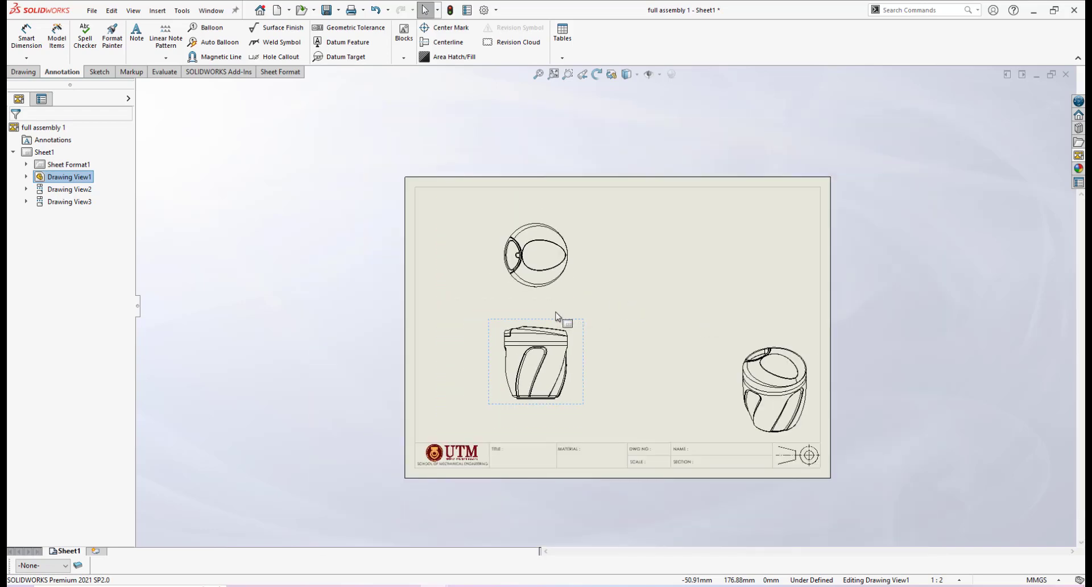
scroll(557, 317, "down", 1)
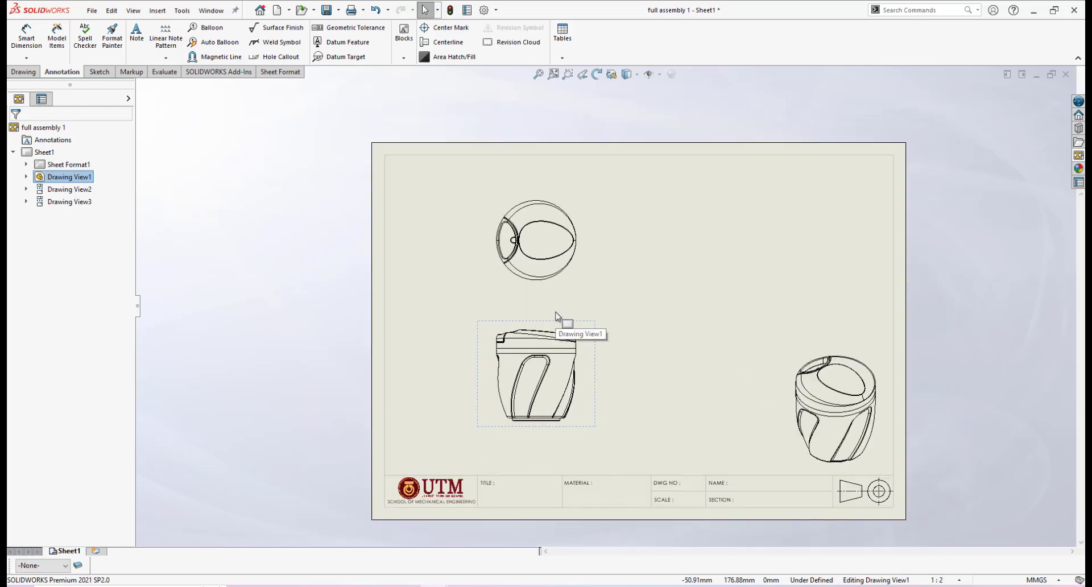
scroll(542, 257, "down", 6)
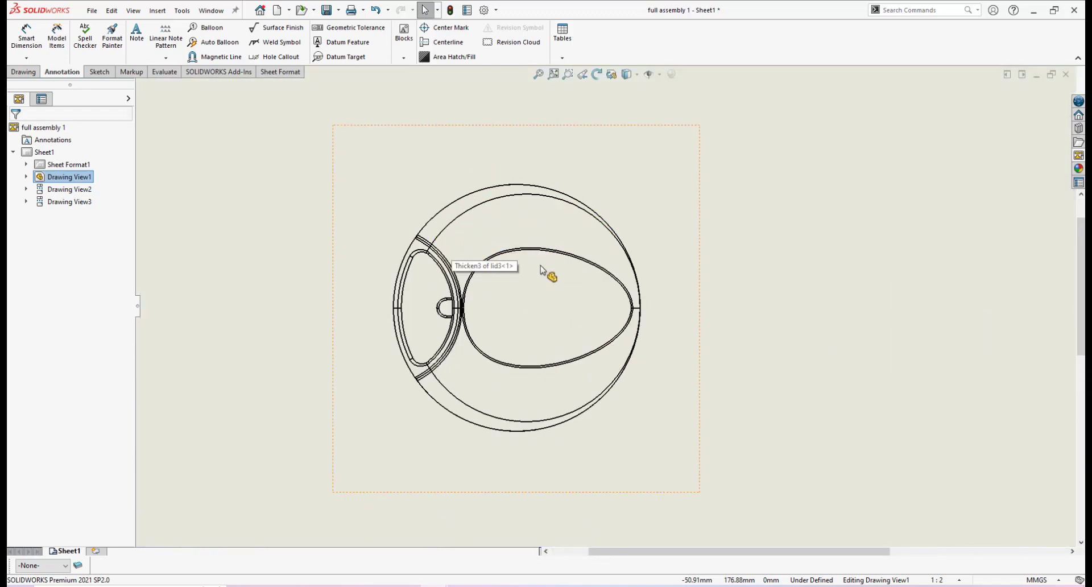
scroll(549, 272, "up", 2)
scroll(550, 271, "down", 3)
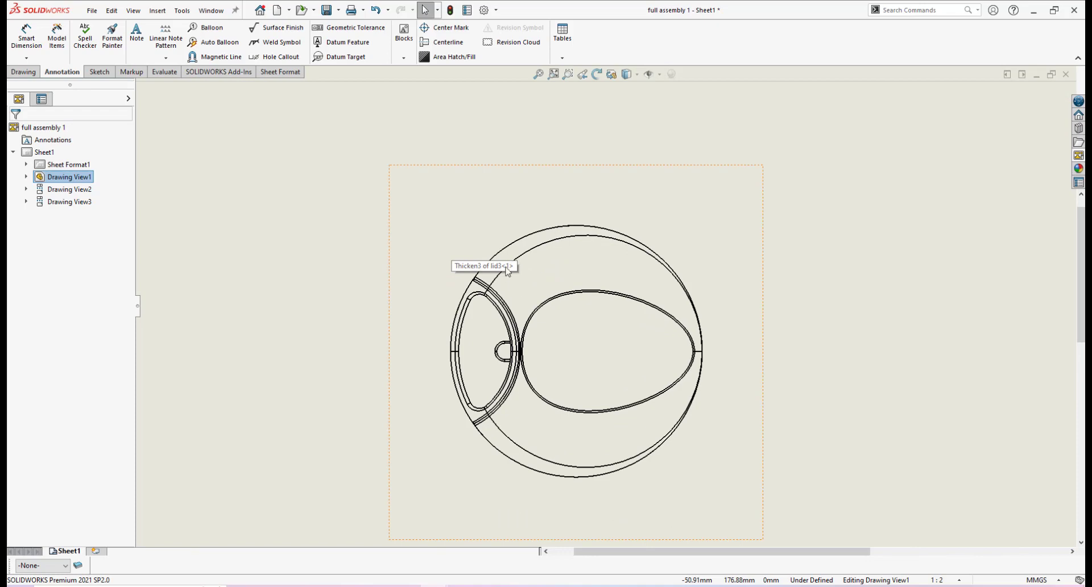
Step: Set the top view to Tangent Edges Removed and accept the view properties
scroll(524, 262, "down", 2)
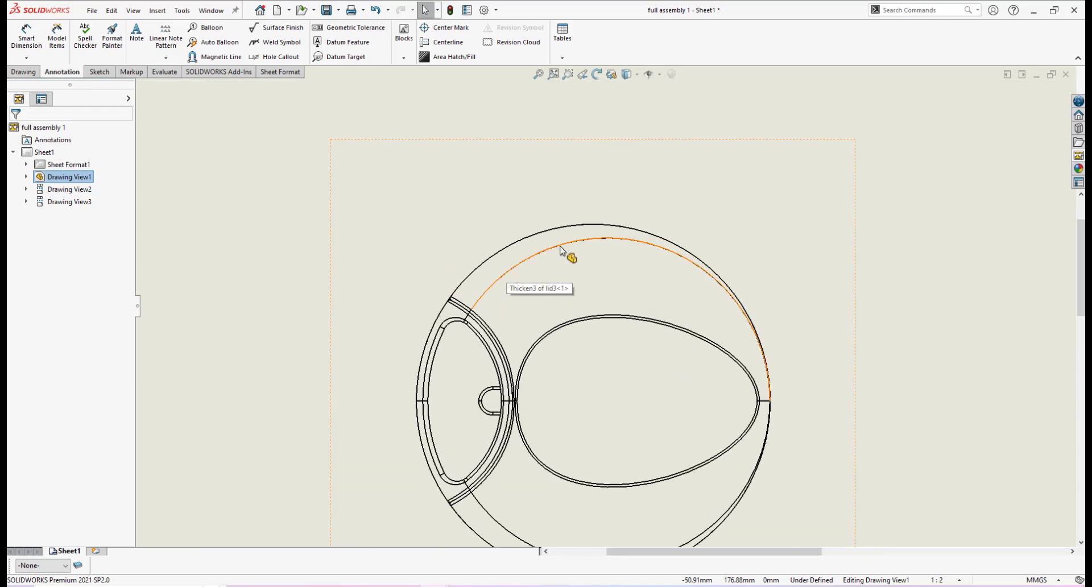
scroll(668, 398, "up", 4)
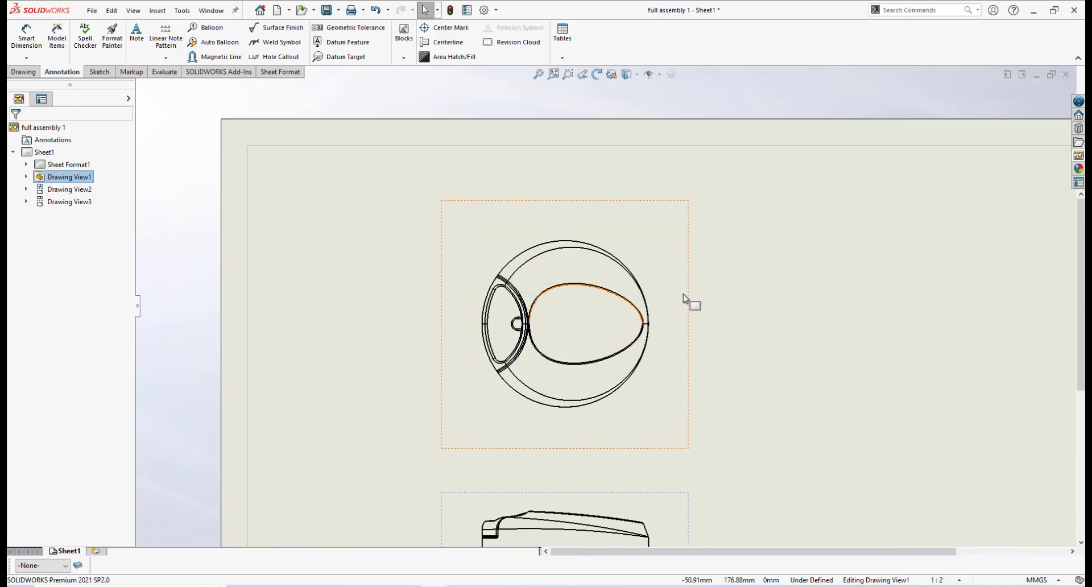
left_click(690, 280)
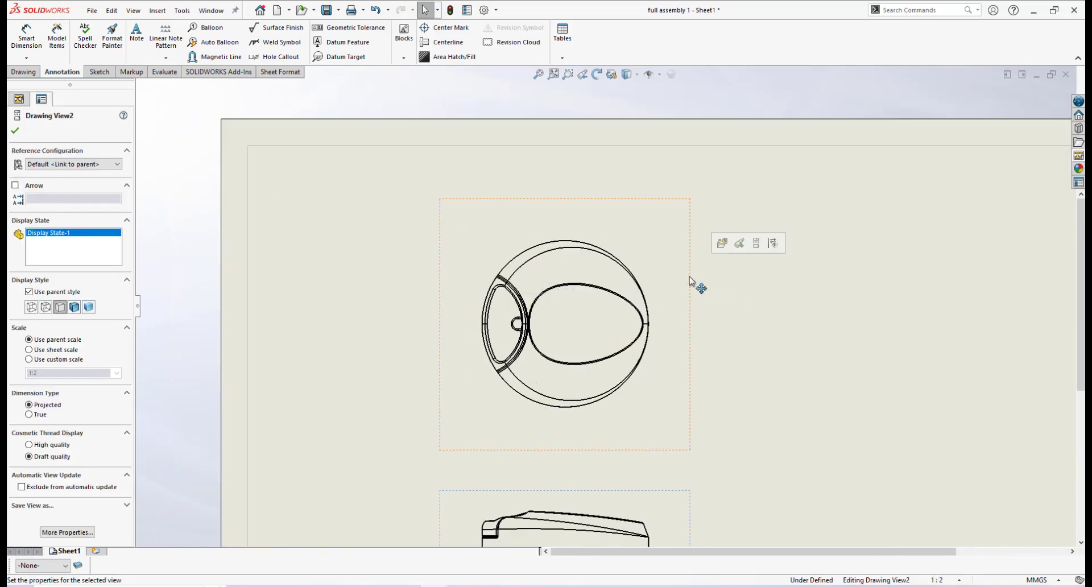
right_click(690, 281)
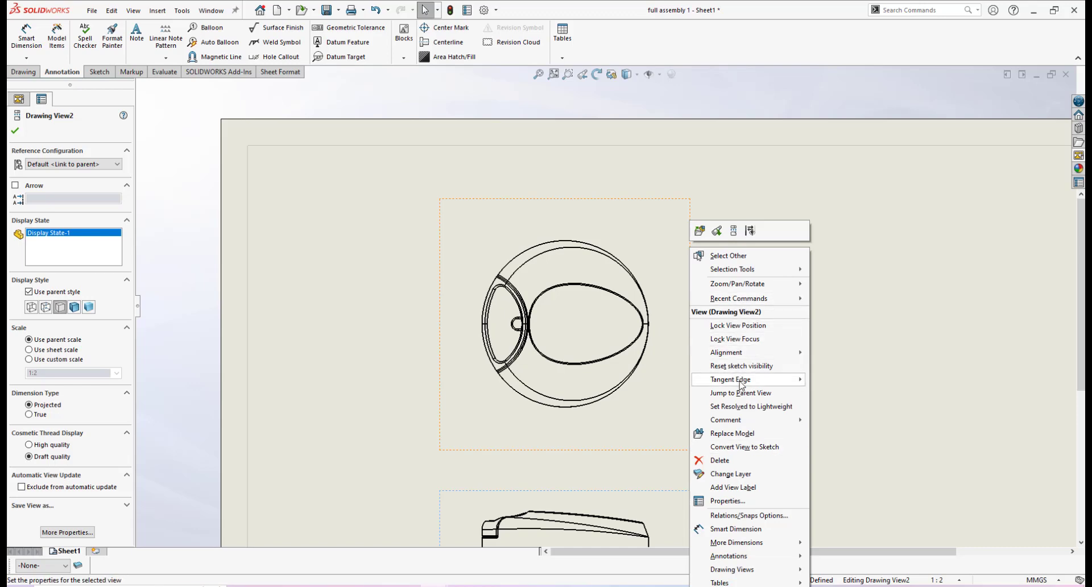
mouse_move(741, 385)
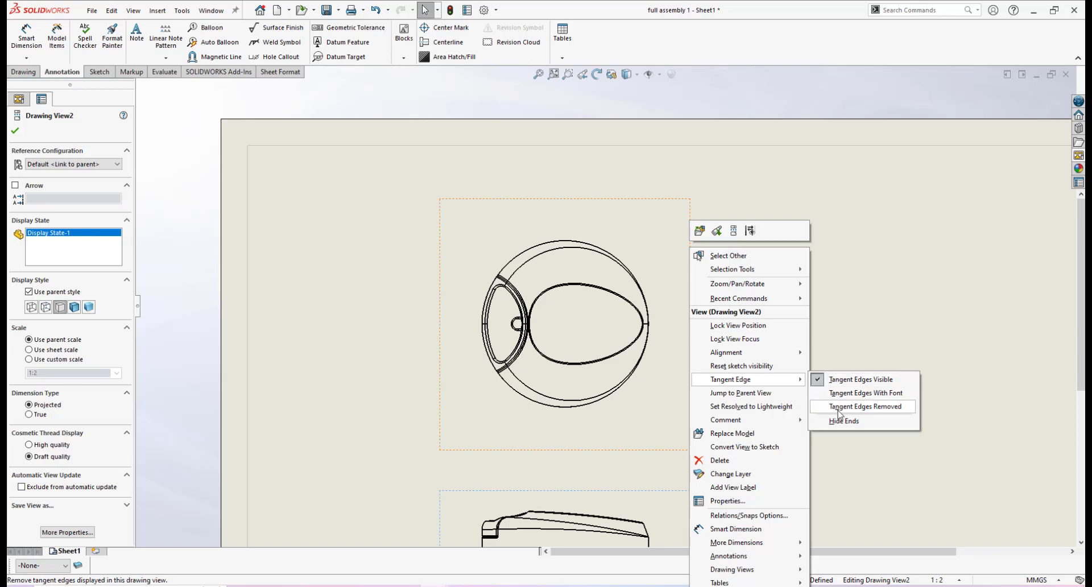
left_click(856, 406)
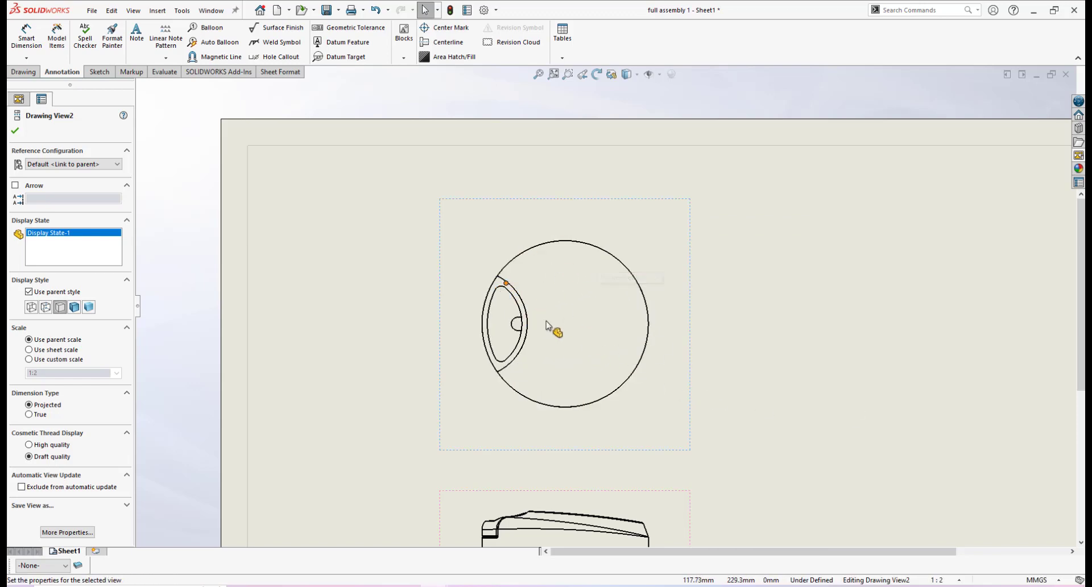
scroll(529, 329, "down", 1)
scroll(647, 344, "up", 3)
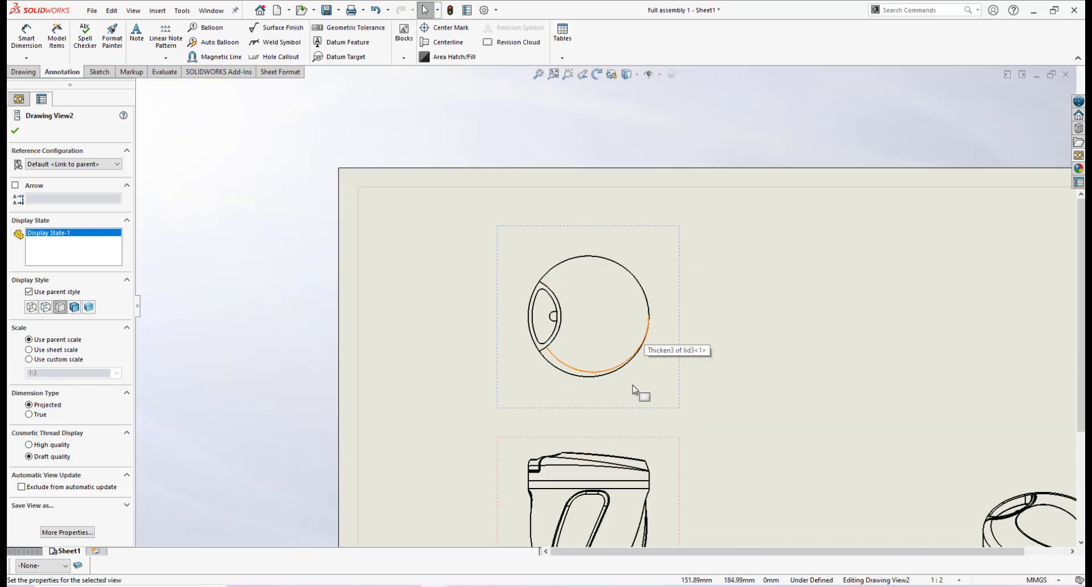
scroll(635, 373, "down", 1)
scroll(629, 419, "up", 2)
scroll(630, 398, "down", 1)
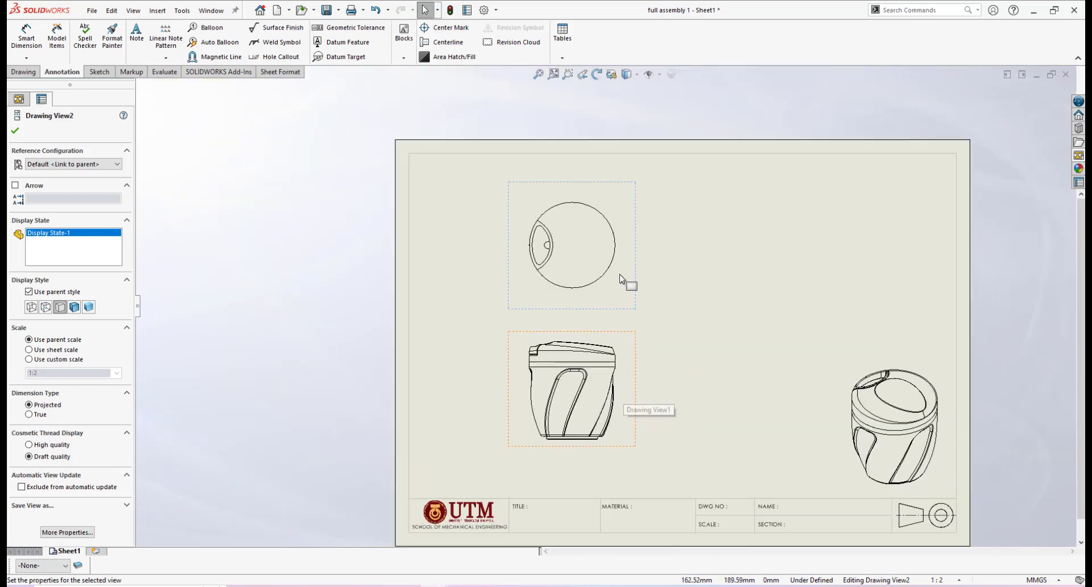
scroll(630, 282, "up", 1)
scroll(610, 272, "down", 3)
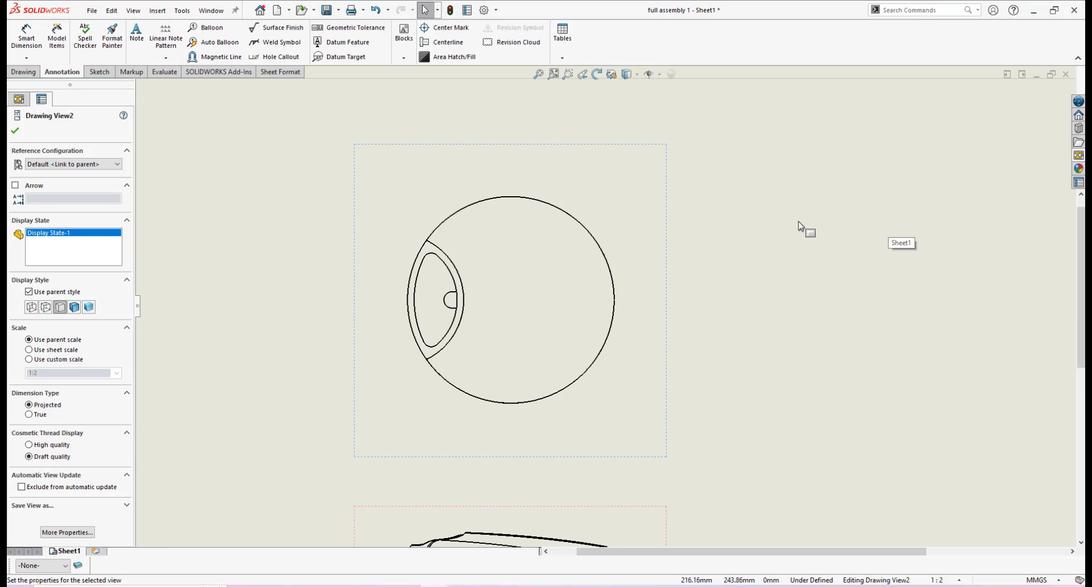
left_click(15, 130)
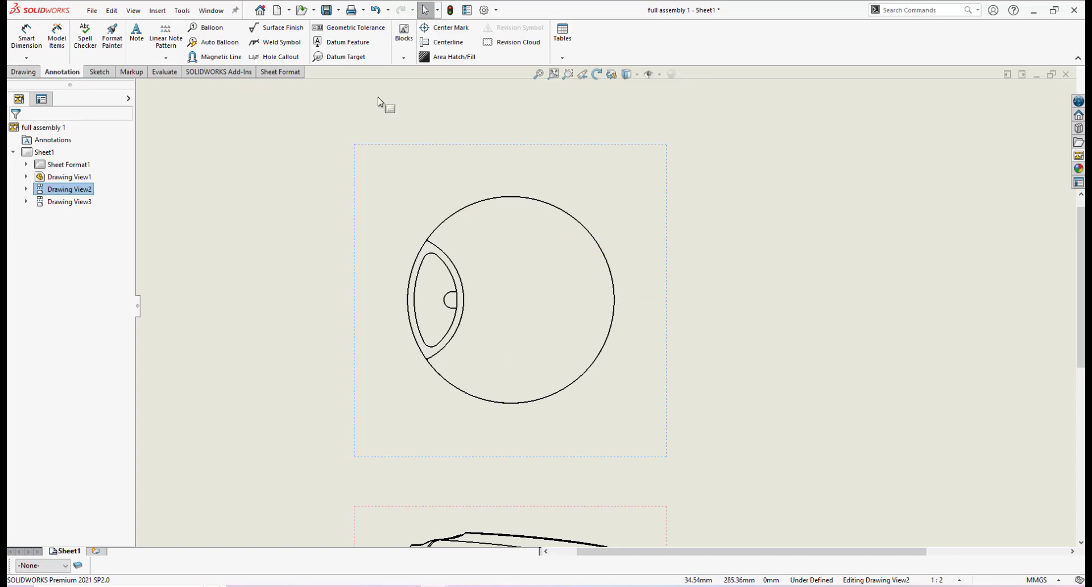
Step: Add a center mark to the lid's outer circle in the top view
left_click(451, 28)
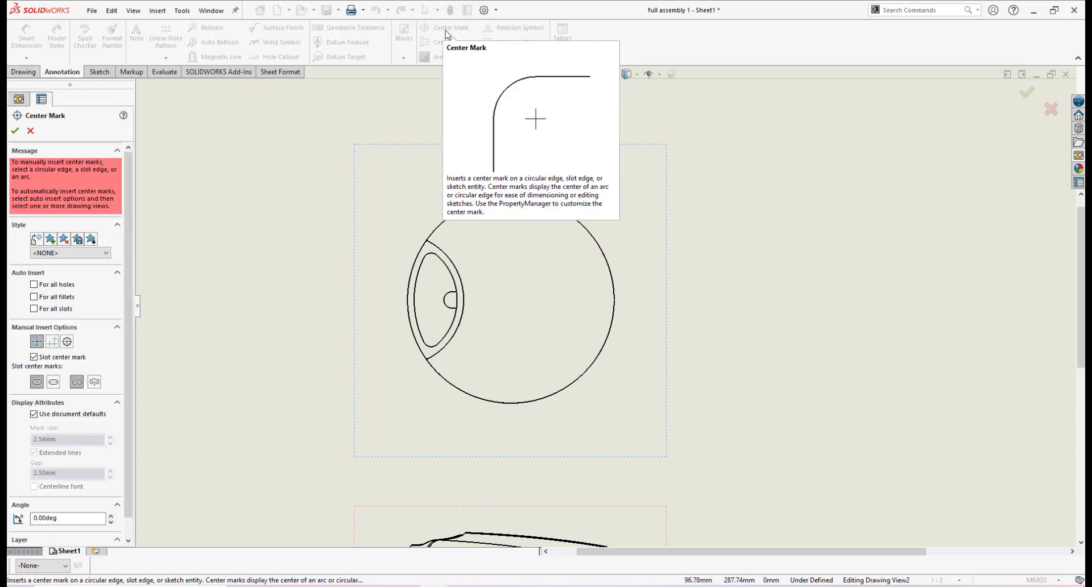
left_click(595, 240)
left_click(14, 130)
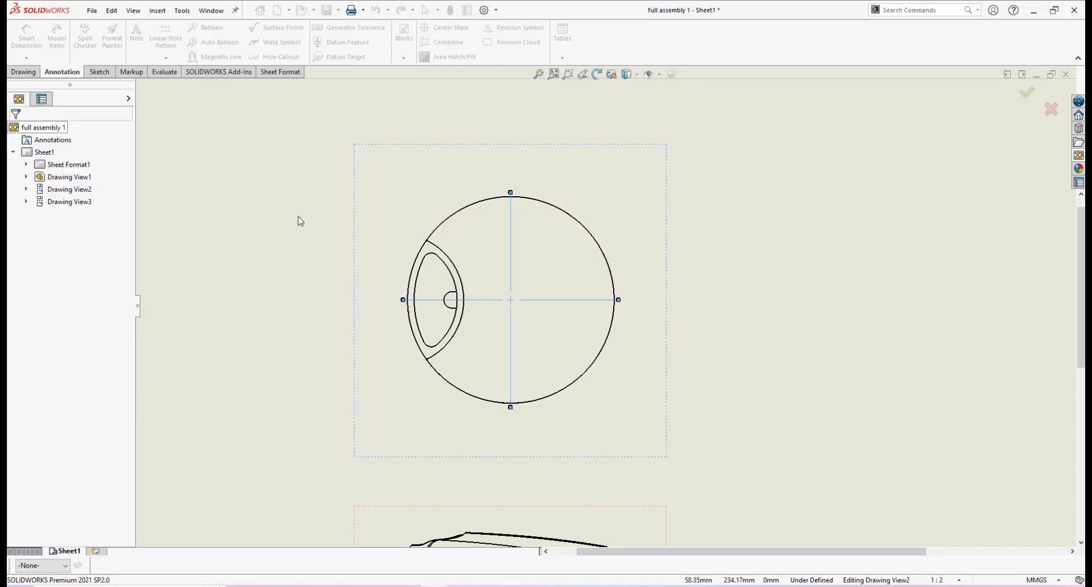
Step: Examine the front view's lid and container edges and the arrangement of the views on the sheet
scroll(557, 394, "up", 1)
scroll(556, 393, "up", 5)
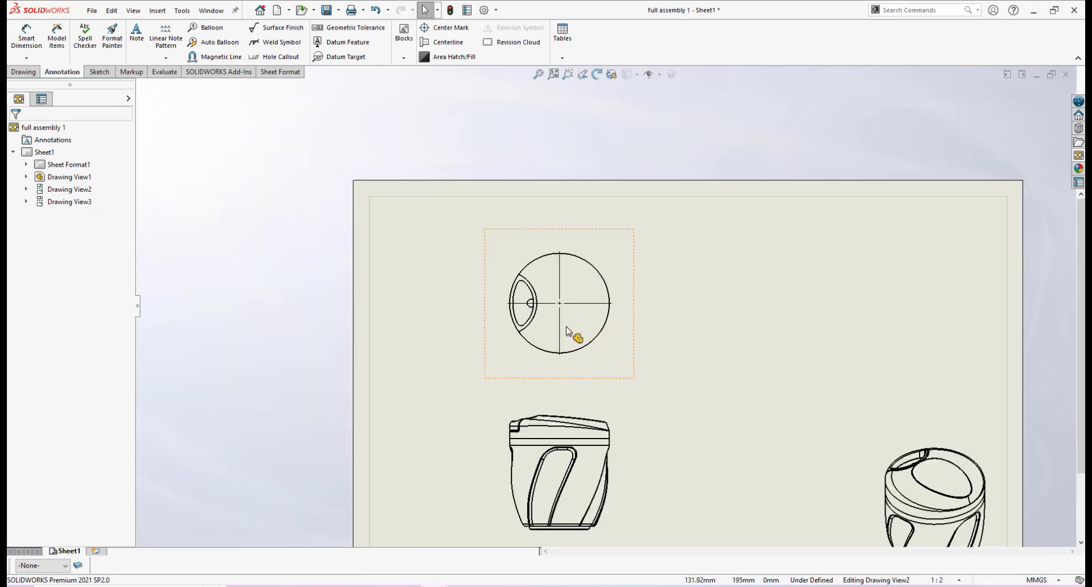
scroll(592, 409, "down", 2)
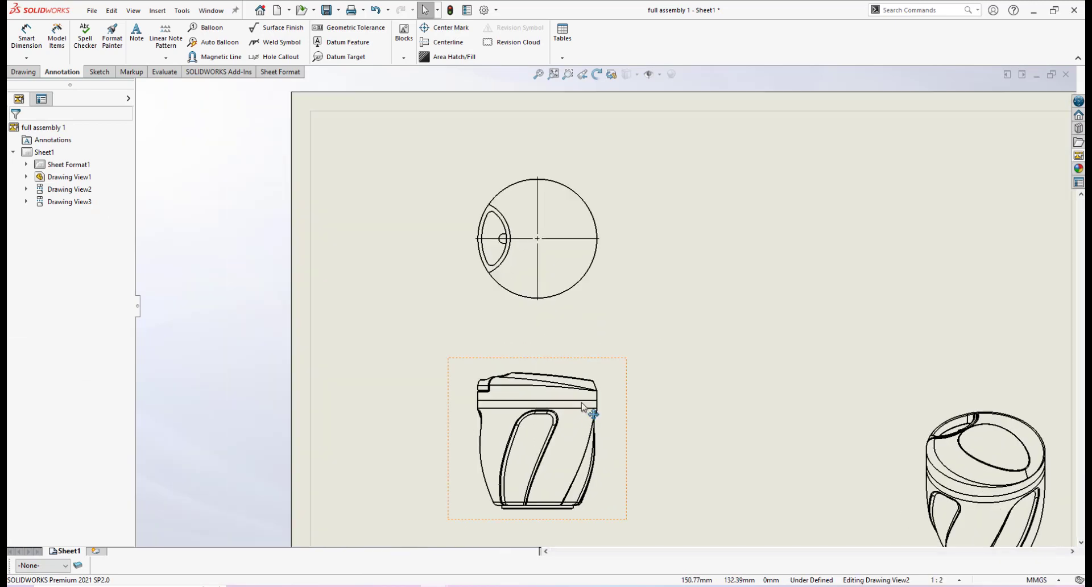
scroll(604, 374, "up", 4)
scroll(645, 263, "down", 1)
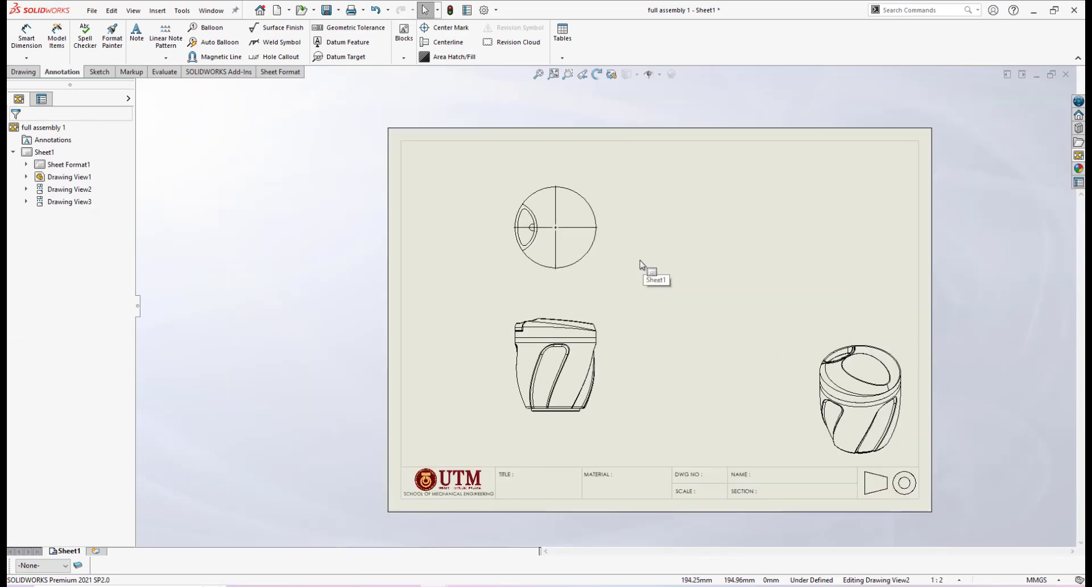
scroll(641, 264, "up", 1)
scroll(608, 286, "down", 2)
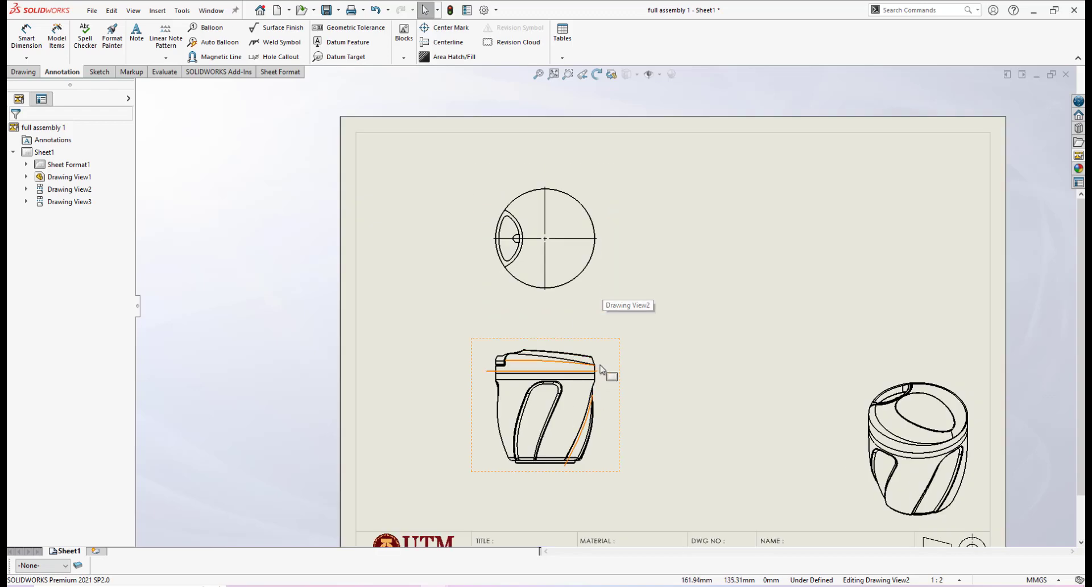
scroll(601, 369, "down", 2)
scroll(561, 395, "up", 2)
scroll(585, 360, "down", 2)
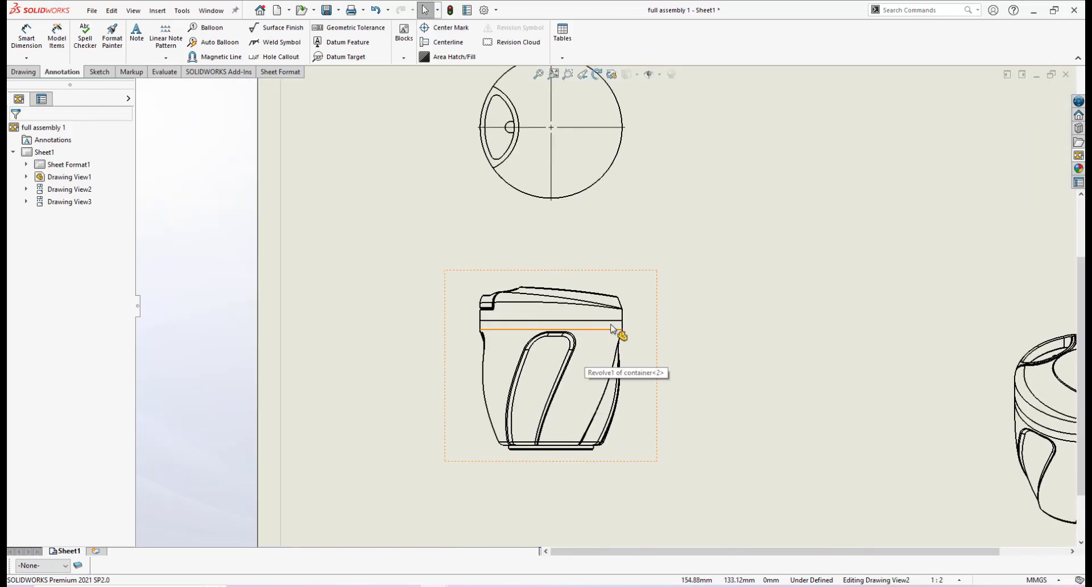
scroll(612, 330, "down", 1)
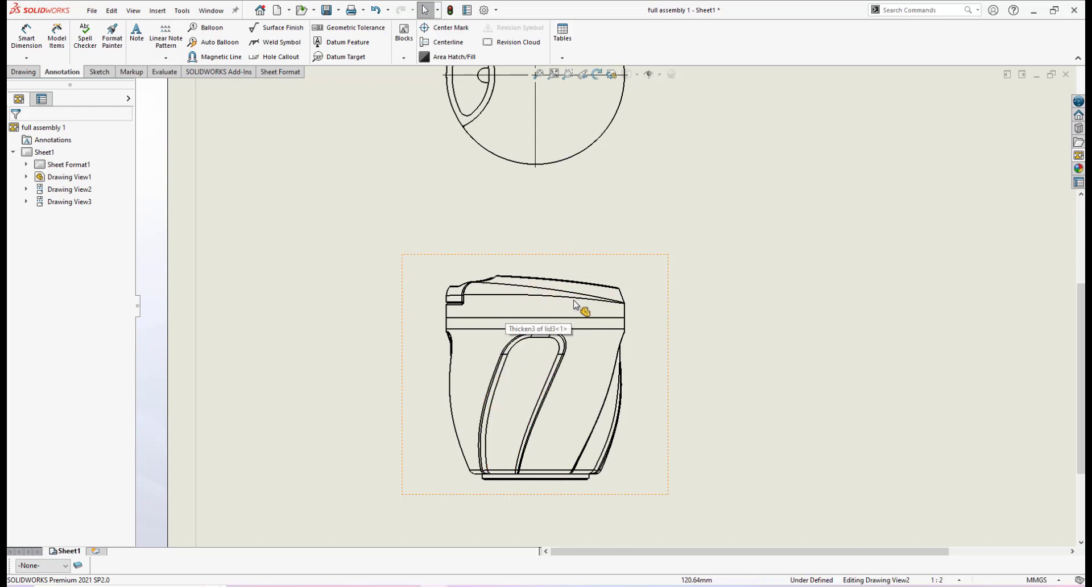
scroll(565, 329, "down", 1)
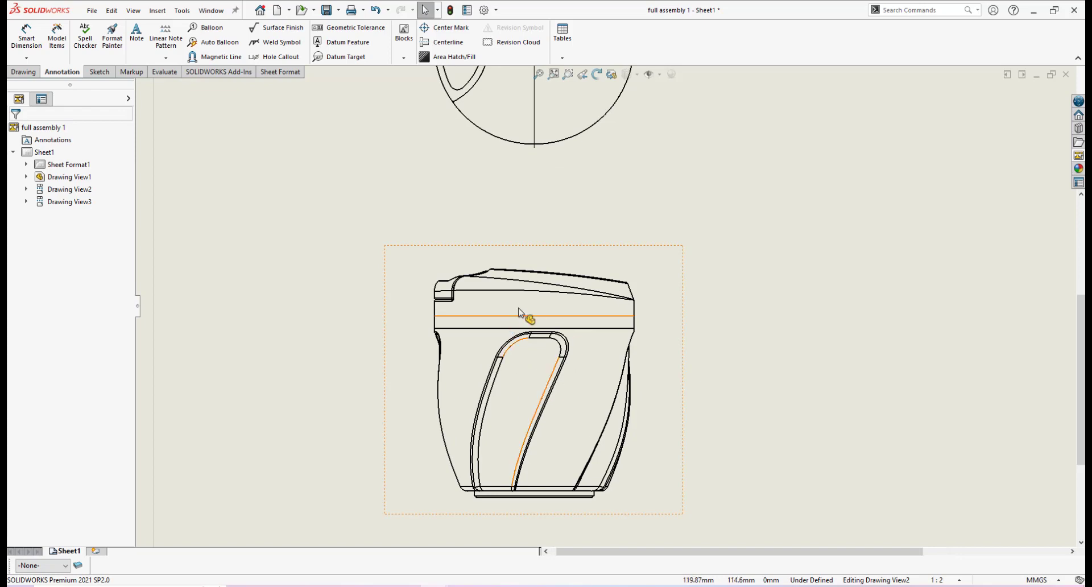
scroll(583, 323, "up", 2)
scroll(586, 328, "down", 1)
scroll(638, 324, "up", 3)
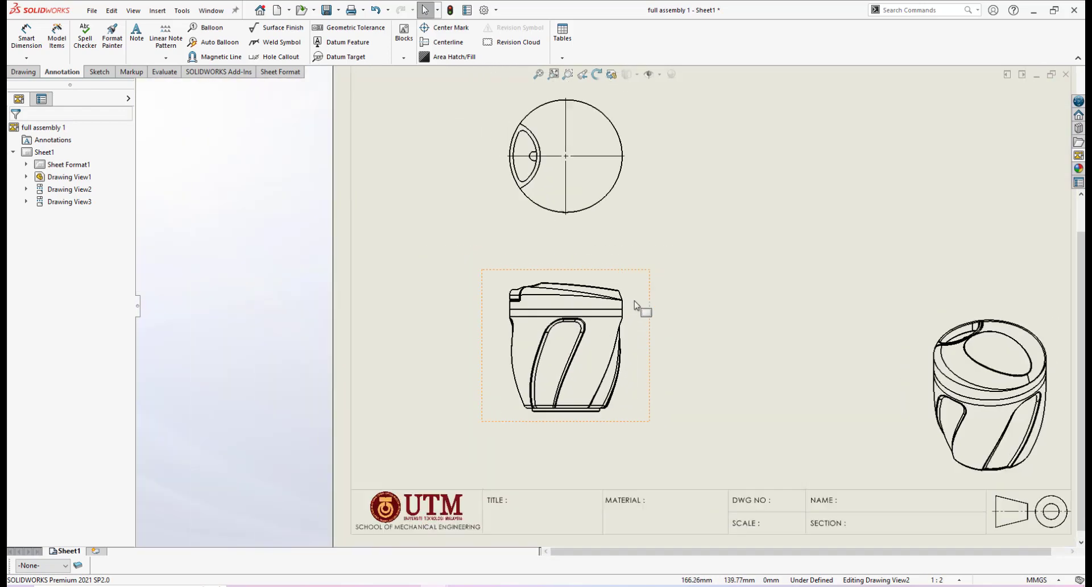
scroll(614, 310, "down", 4)
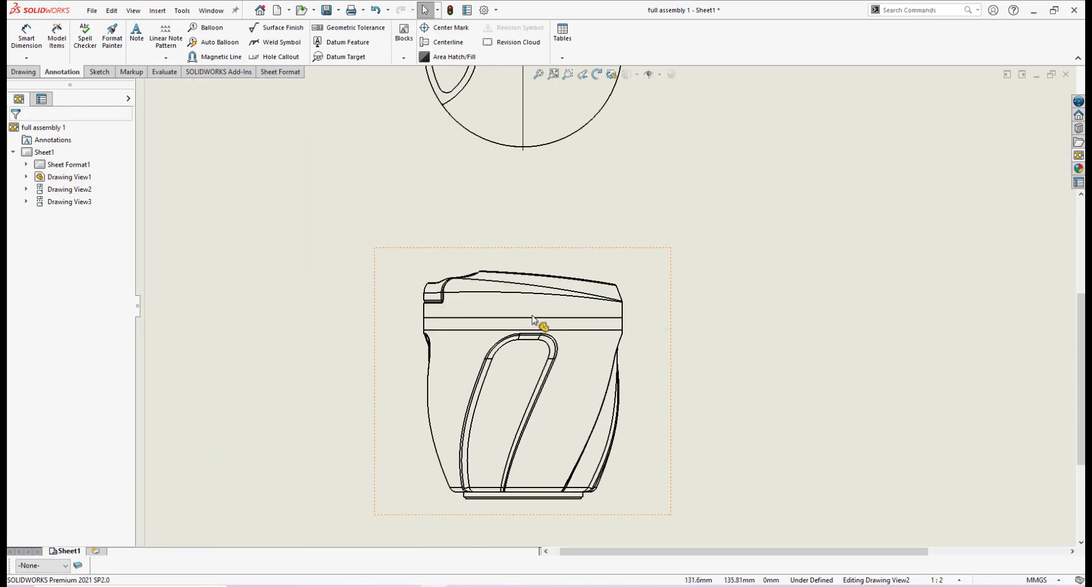
scroll(620, 293, "up", 4)
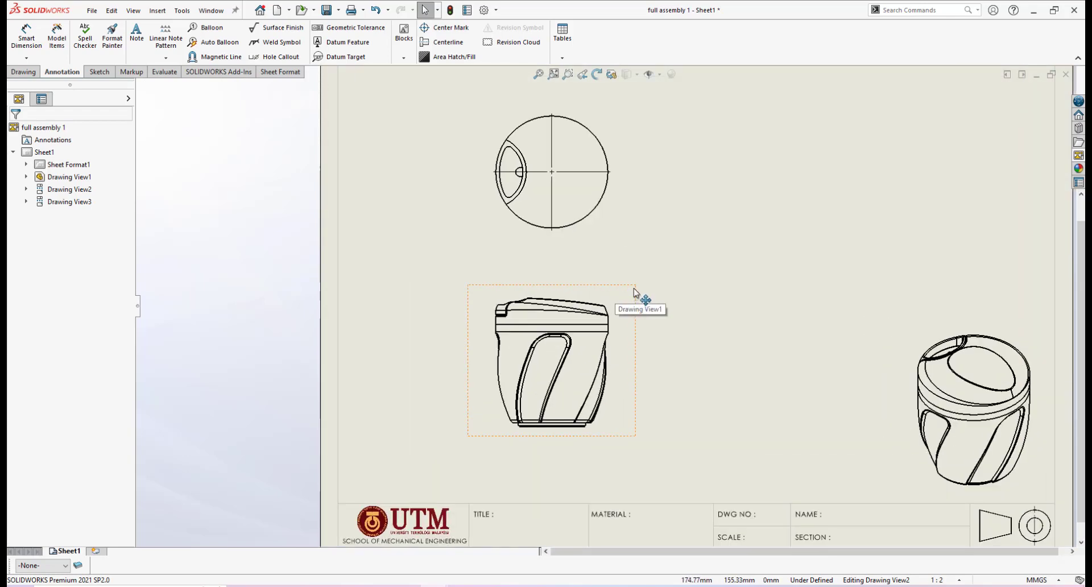
Step: Delete the front view of the container assembly from the sheet
left_click(635, 292)
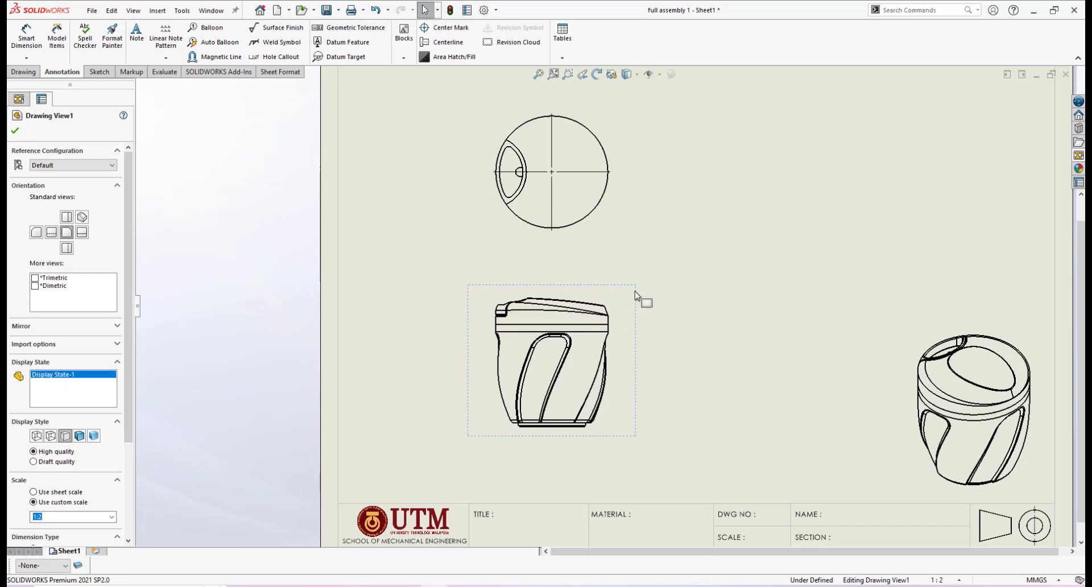
left_click(638, 290)
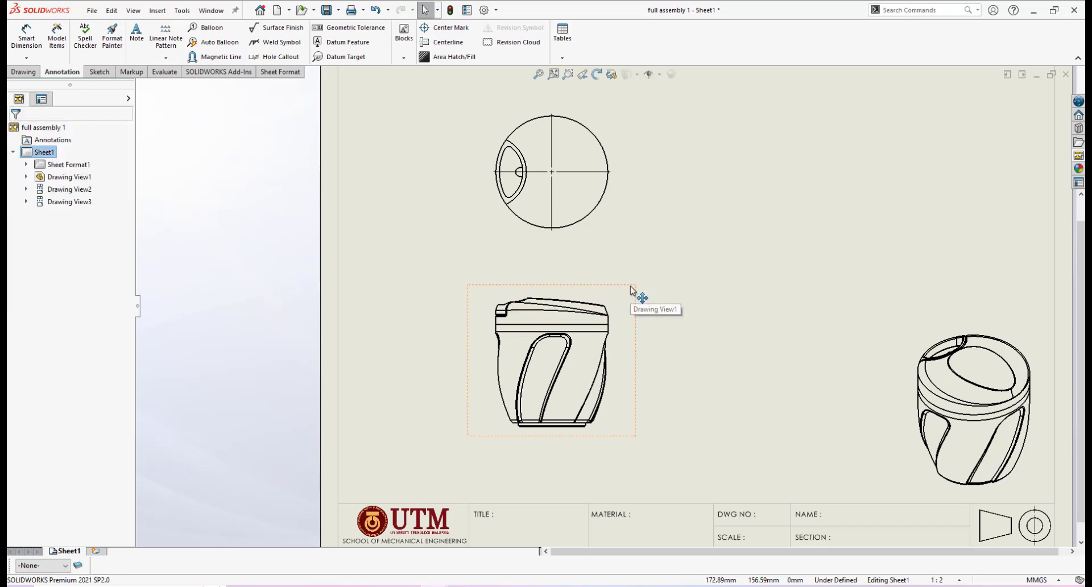
left_click(632, 291)
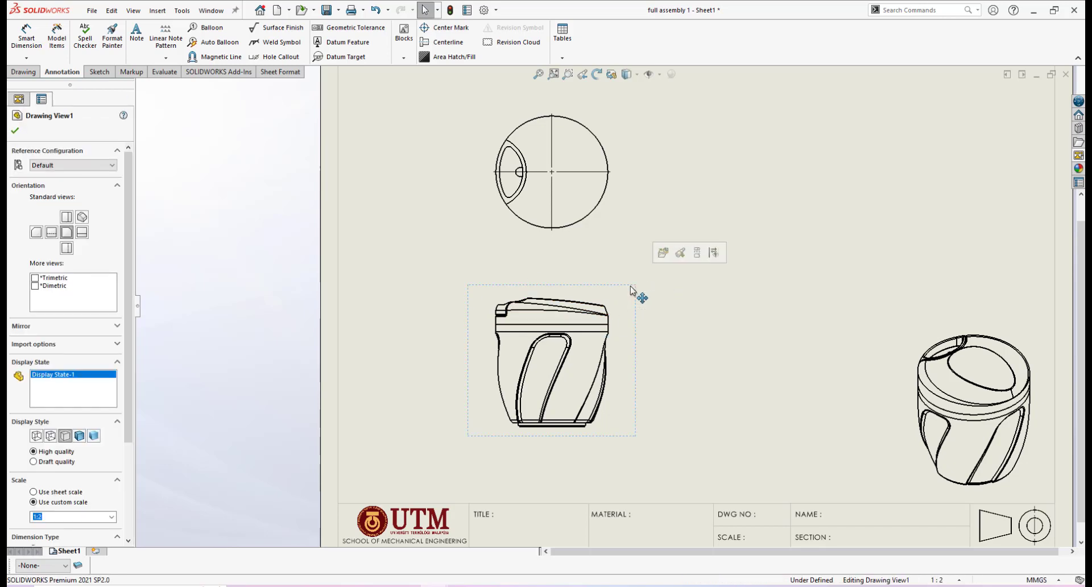
key("Delete")
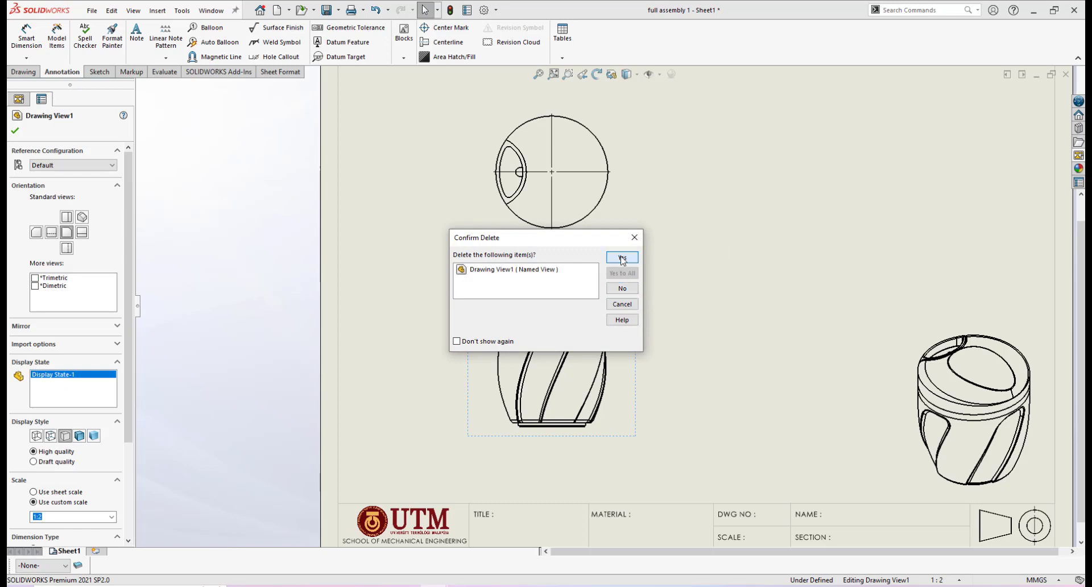
left_click(623, 258)
Step: Start a section view with a horizontal cutting line through the centre of the lid's circle in the top view
scroll(626, 196, "down", 2)
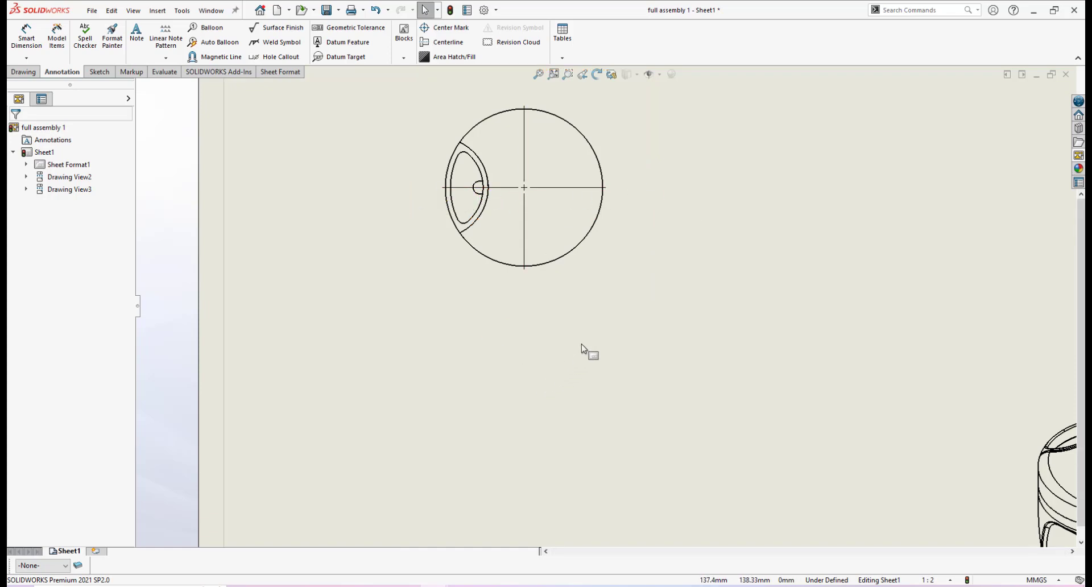
scroll(569, 370, "up", 3)
scroll(612, 388, "down", 2)
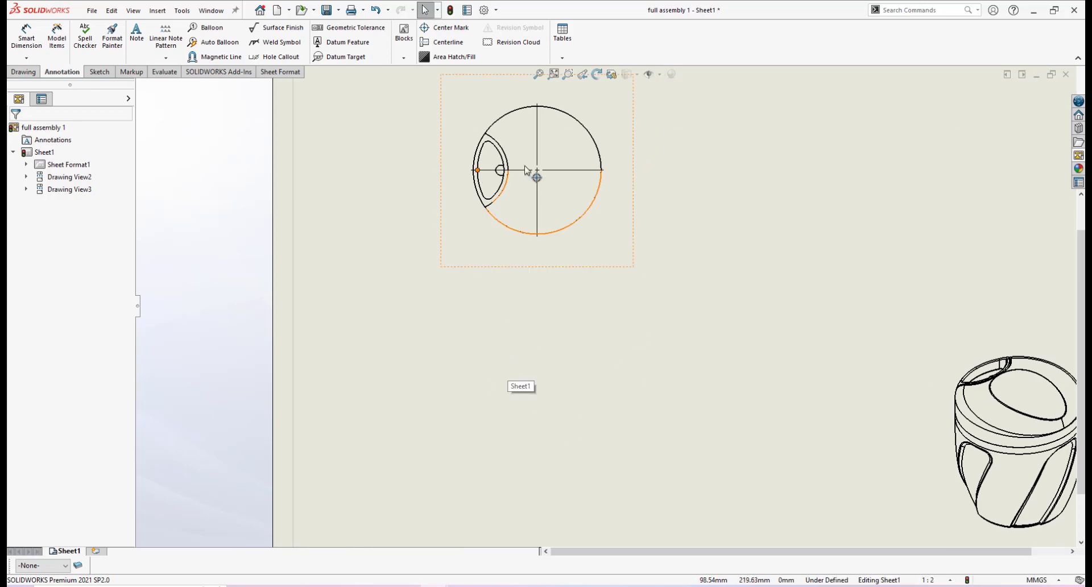
scroll(643, 284, "up", 3)
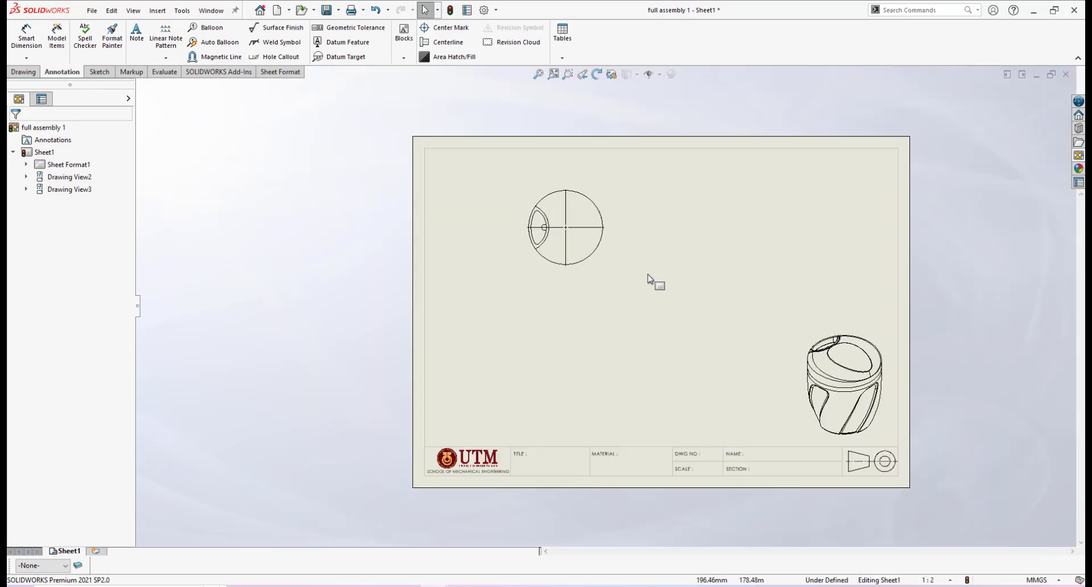
scroll(653, 281, "down", 2)
scroll(663, 239, "up", 1)
scroll(660, 252, "down", 2)
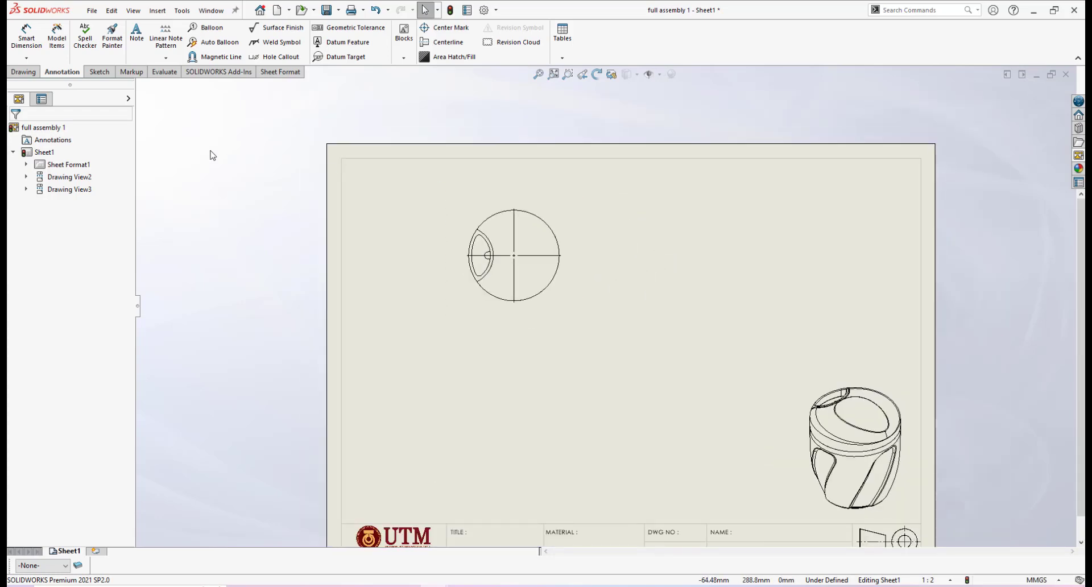
left_click(21, 74)
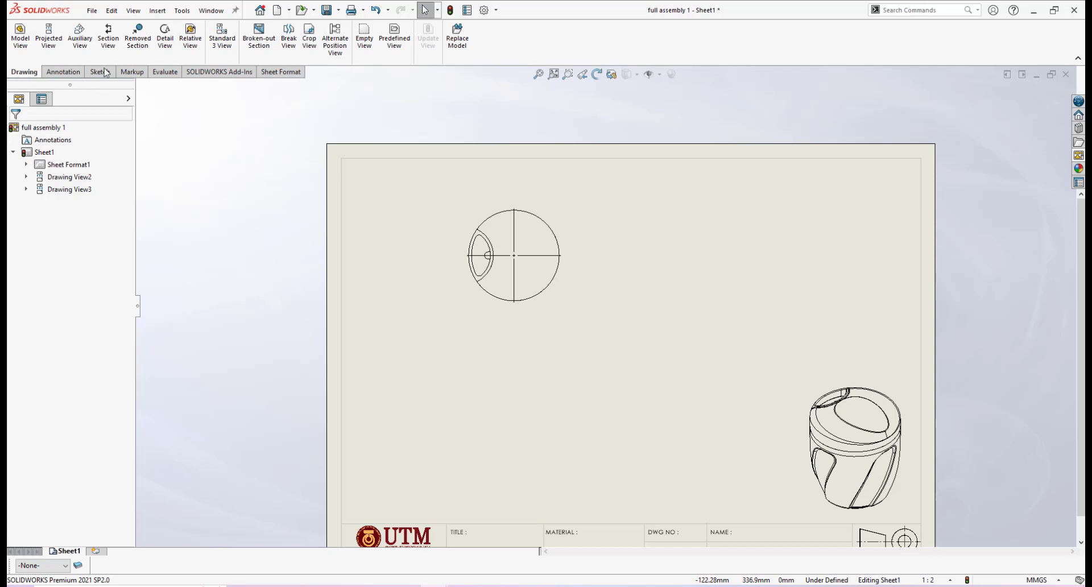
left_click(108, 37)
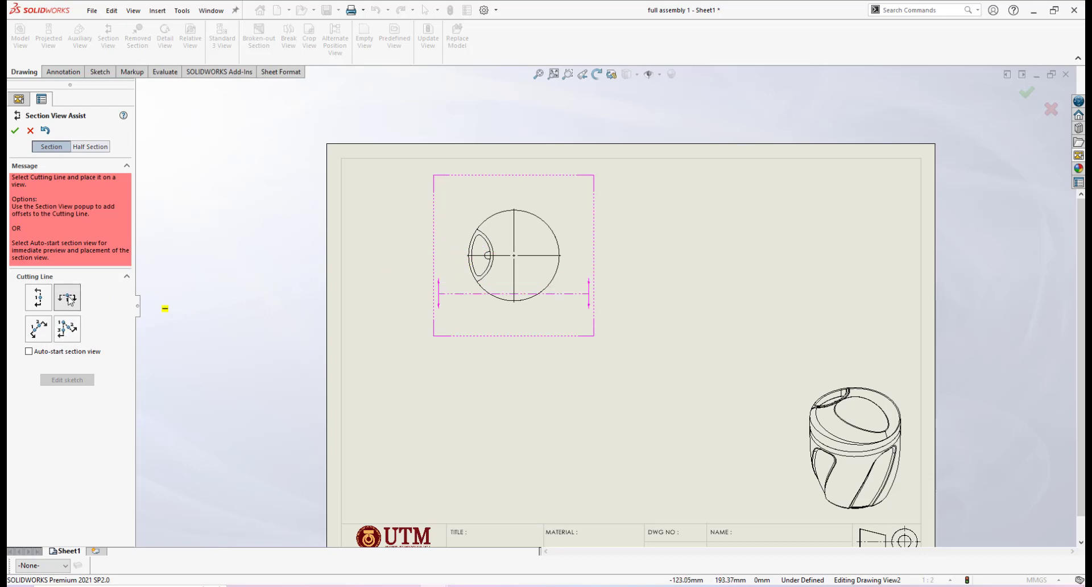
scroll(529, 256, "down", 5)
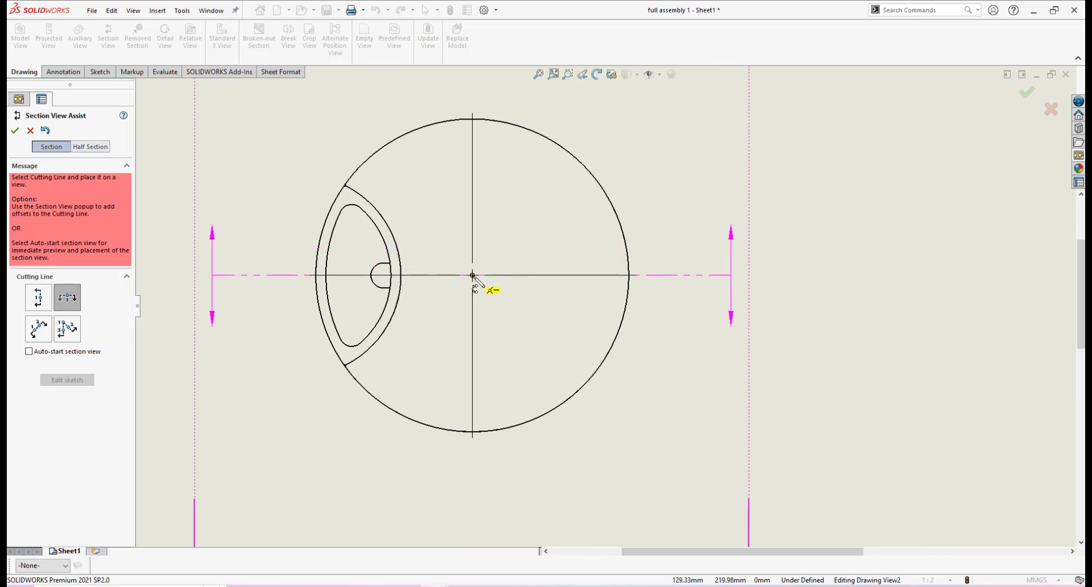
left_click(472, 276)
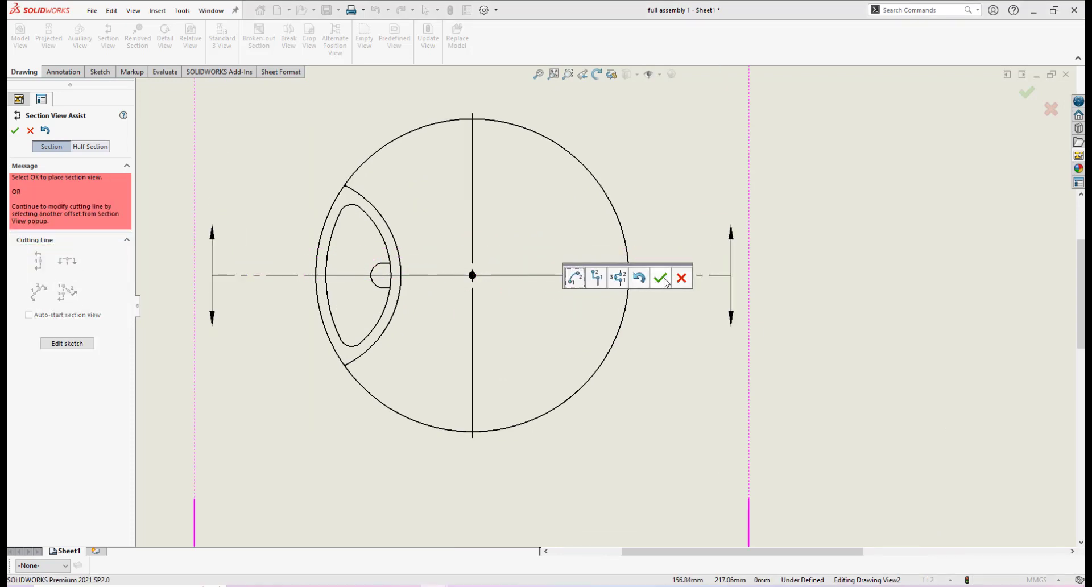
left_click(661, 278)
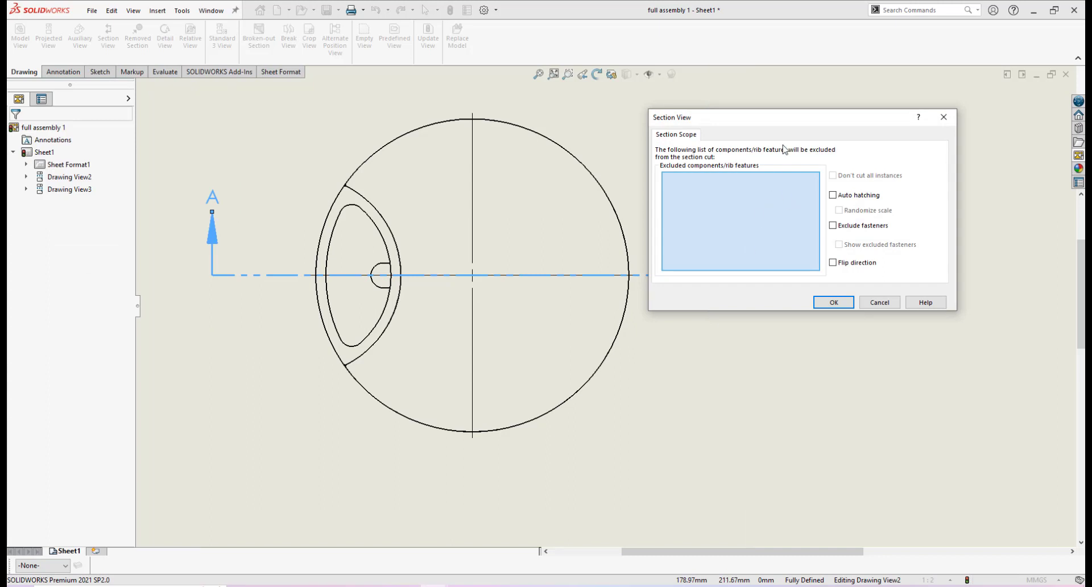
Step: Accept the section scope with no excluded components and place section view A-A directly below the top view
mouse_move(758, 124)
left_mouse_down()
mouse_move(544, 154)
mouse_move(670, 149)
left_mouse_up()
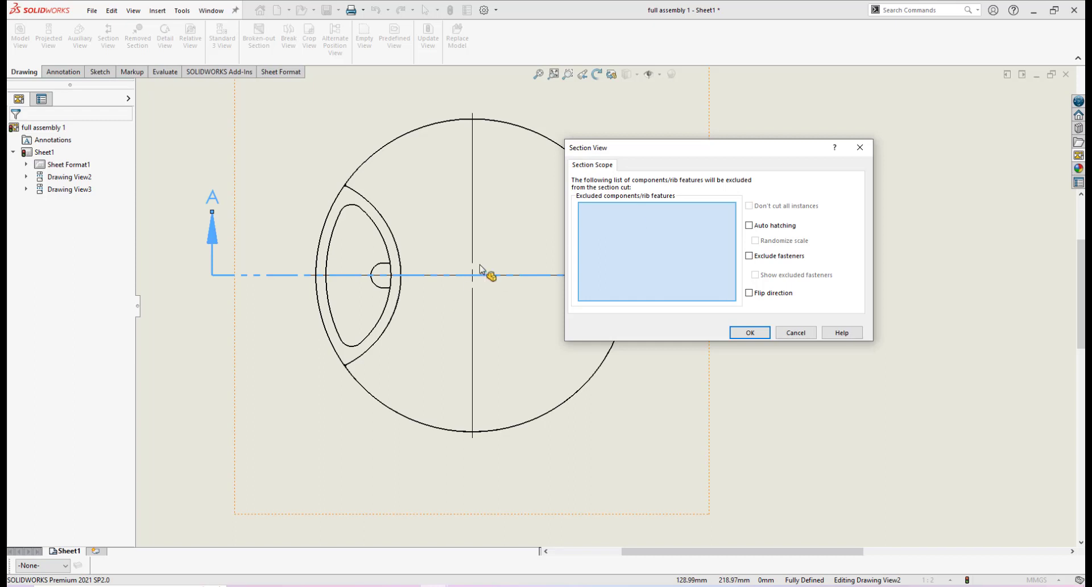
mouse_move(677, 157)
left_mouse_down()
mouse_move(724, 153)
mouse_move(694, 163)
left_mouse_up()
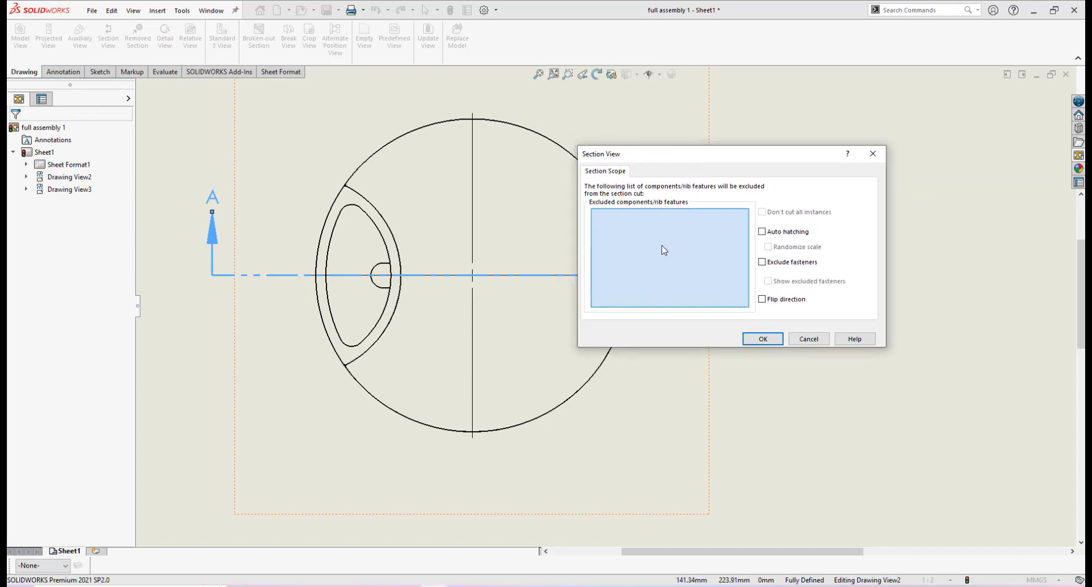
left_click(762, 339)
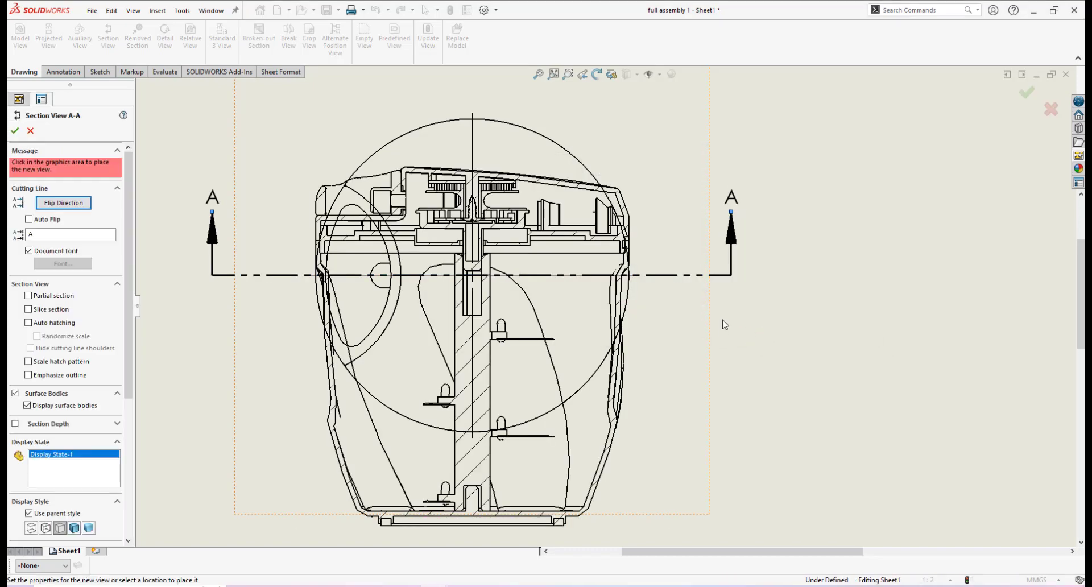
scroll(724, 324, "up", 6)
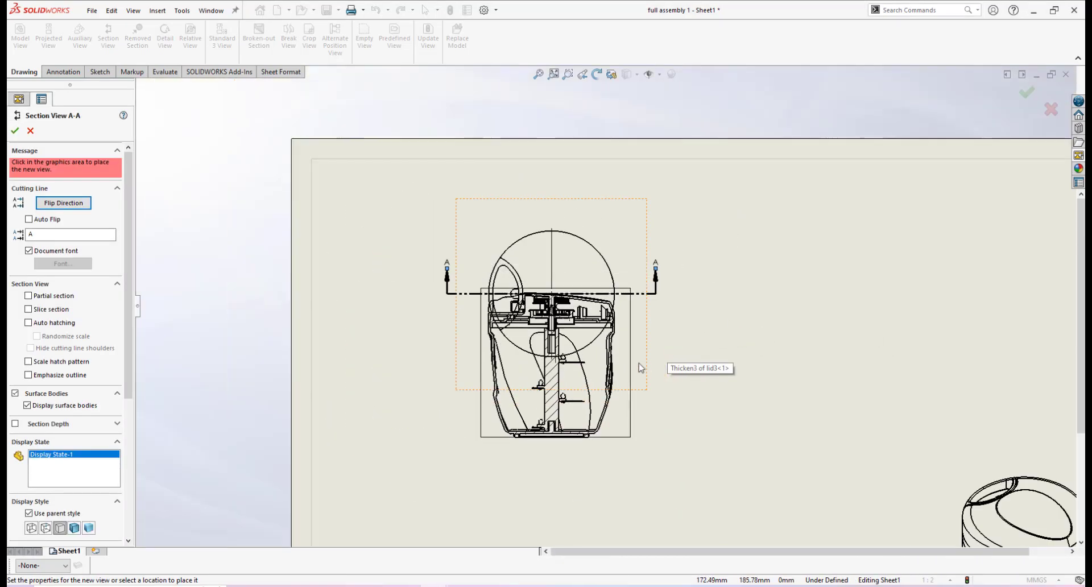
scroll(641, 368, "up", 2)
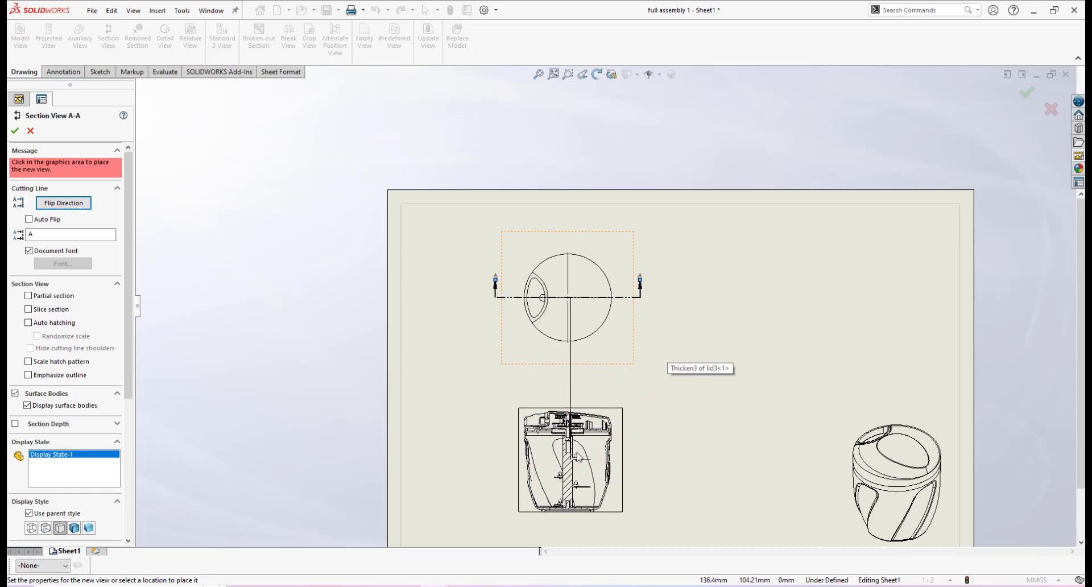
left_click(577, 451)
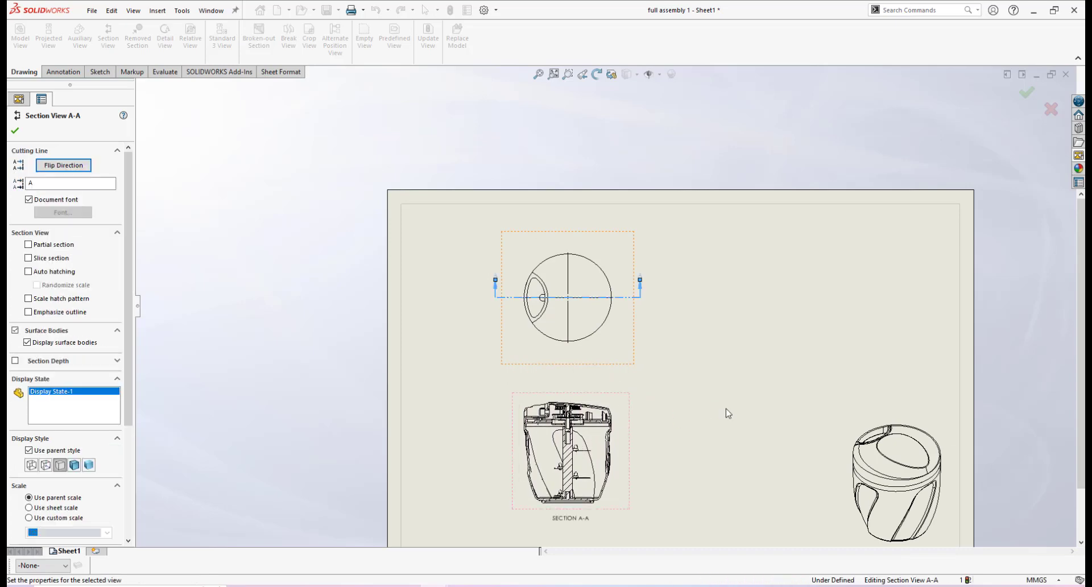
Step: Examine the placed section view and its cutting line in the top view, and accept the section view properties
scroll(618, 432, "down", 3)
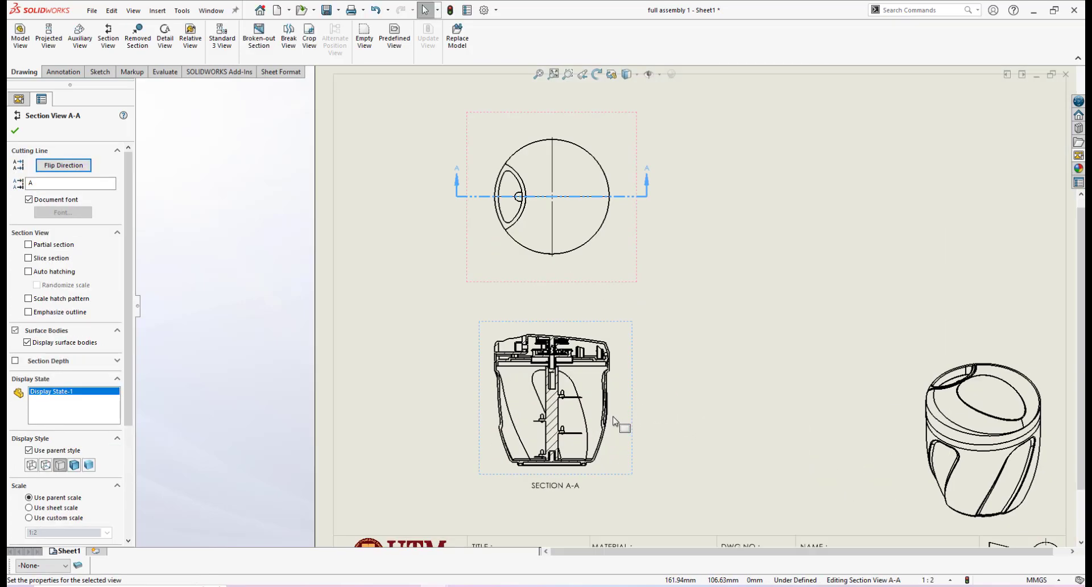
scroll(613, 421, "up", 3)
scroll(639, 337, "down", 5)
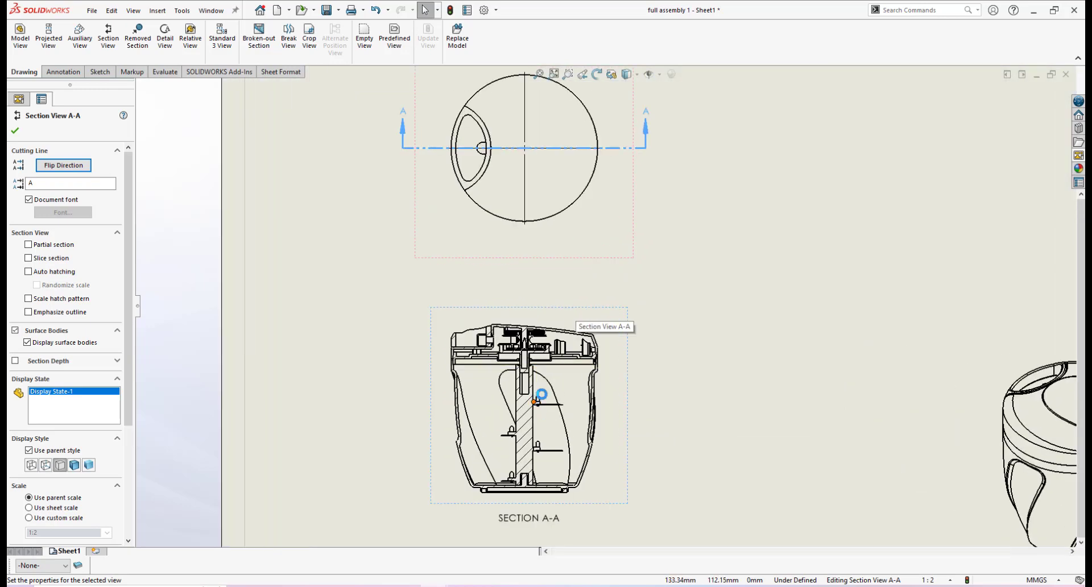
scroll(542, 394, "up", 3)
scroll(591, 346, "down", 4)
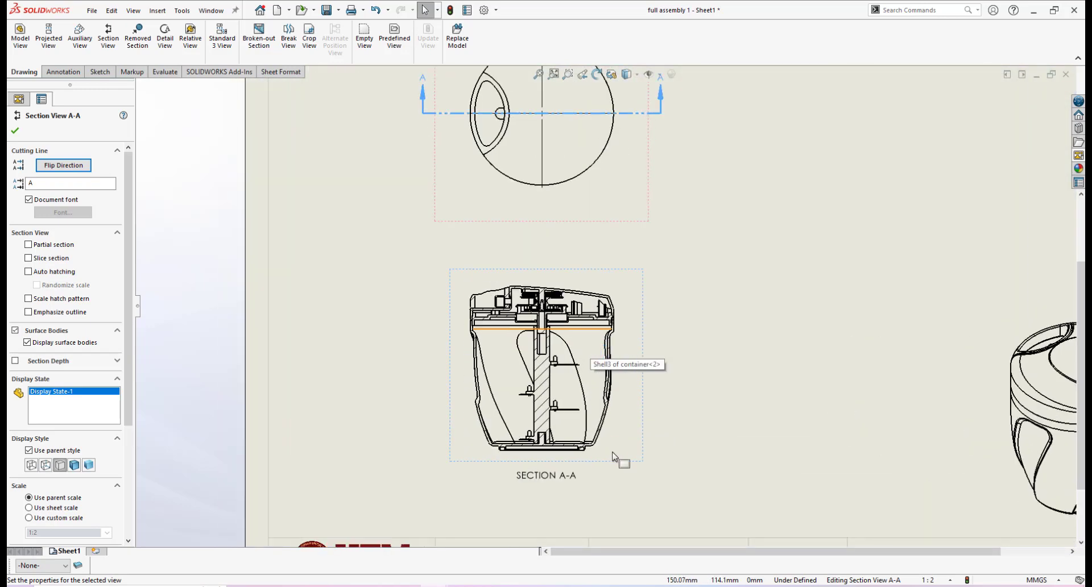
scroll(625, 216, "up", 2)
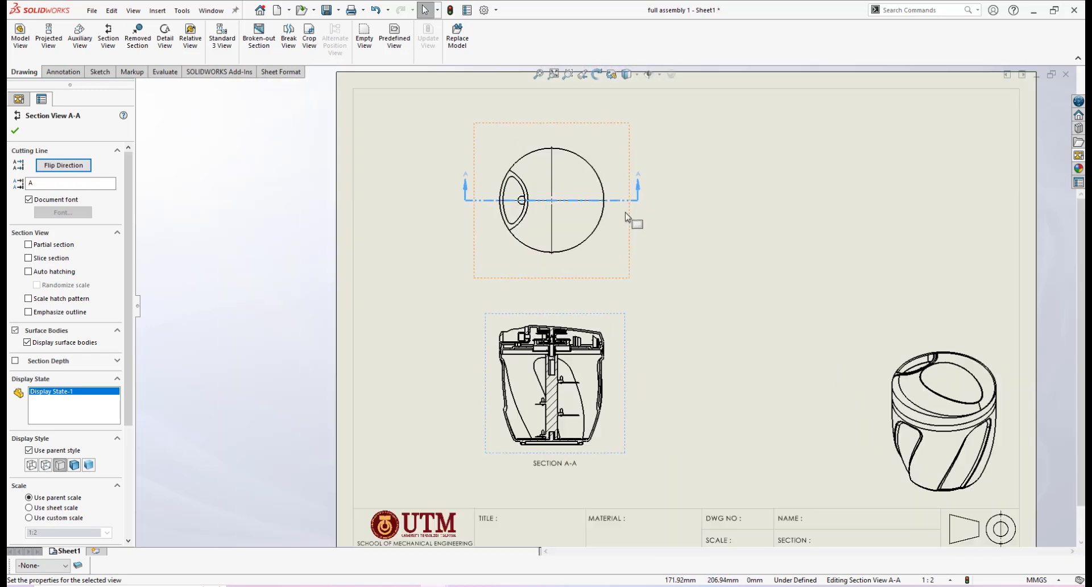
scroll(626, 216, "down", 3)
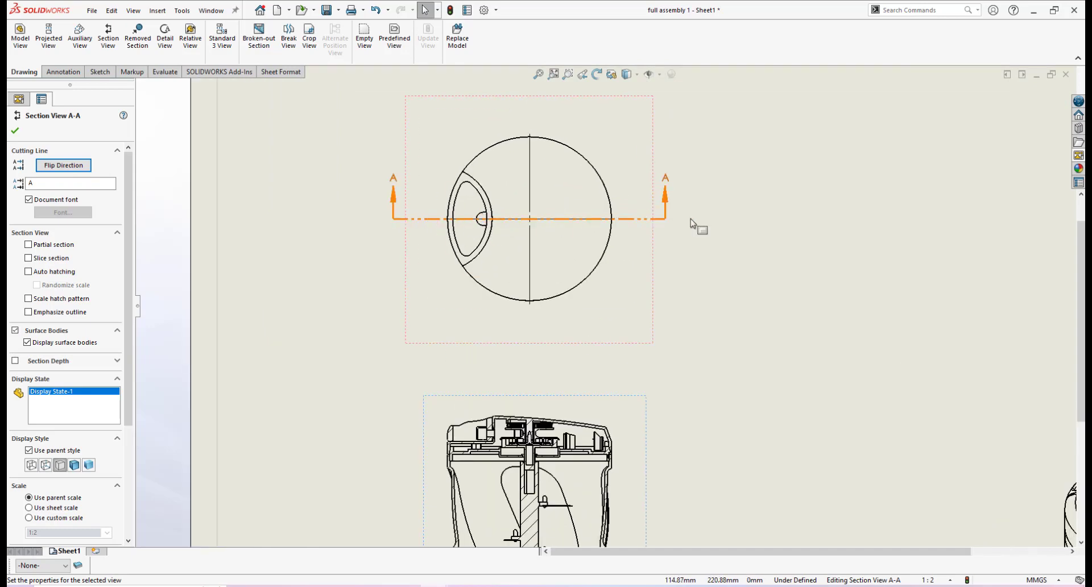
left_click(15, 132)
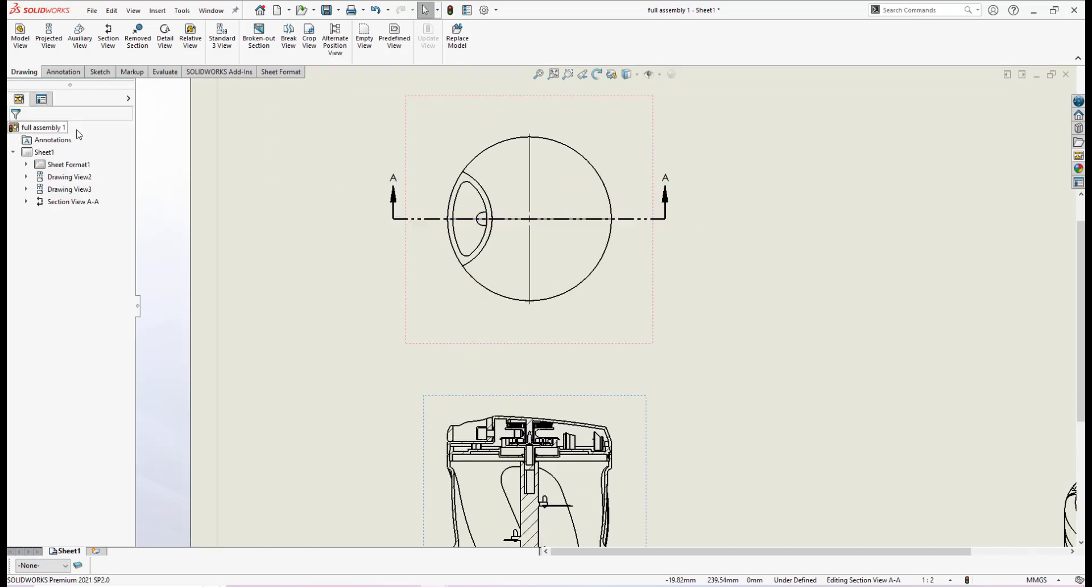
Step: Set the document's base section view standard to ISO, using the cutting line style with a full line connecting the two arrows
scroll(625, 227, "down", 3)
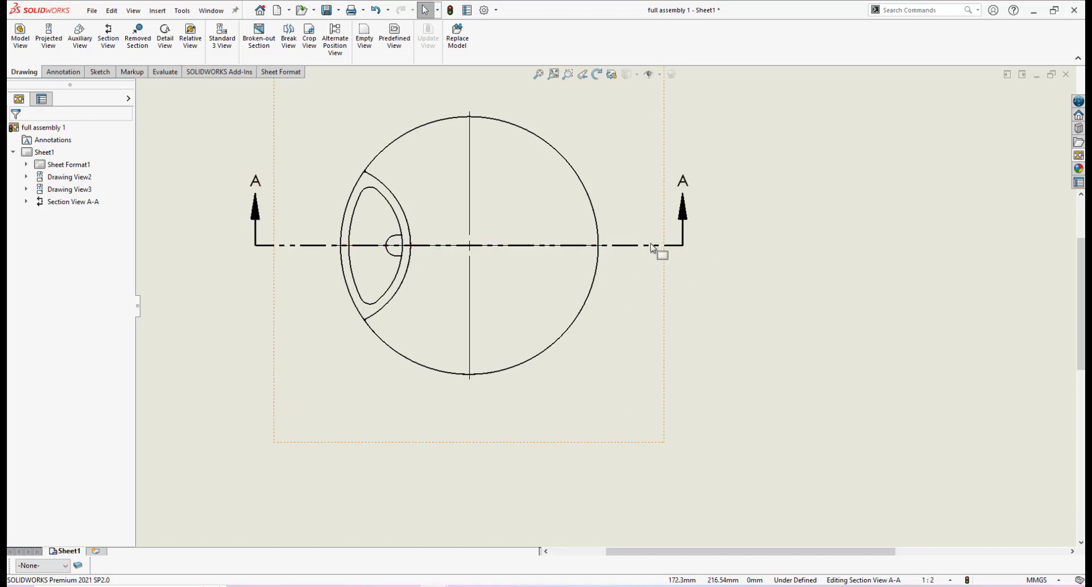
scroll(630, 256, "up", 1)
scroll(630, 256, "down", 1)
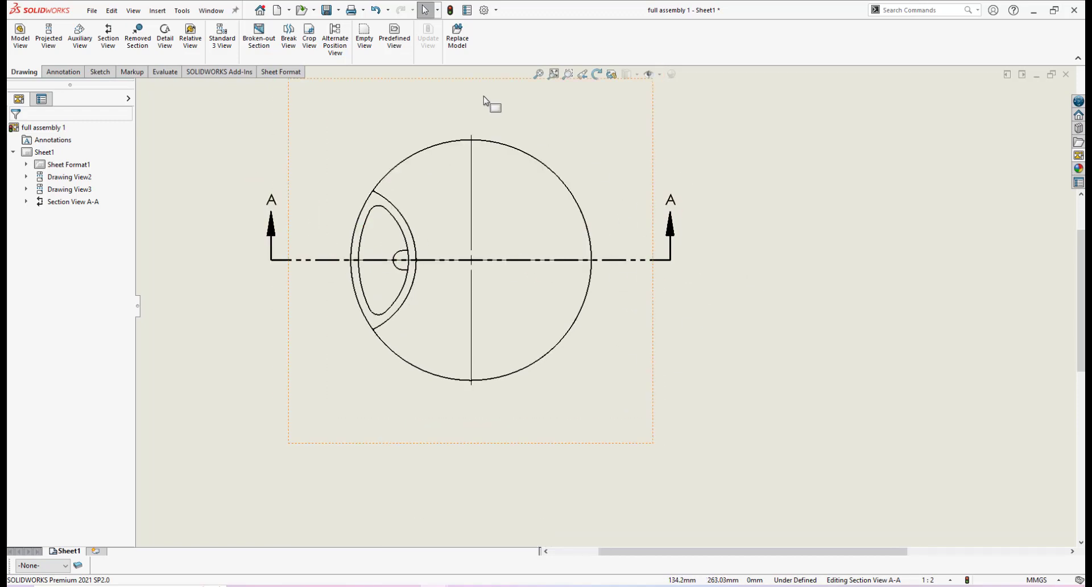
left_click(485, 10)
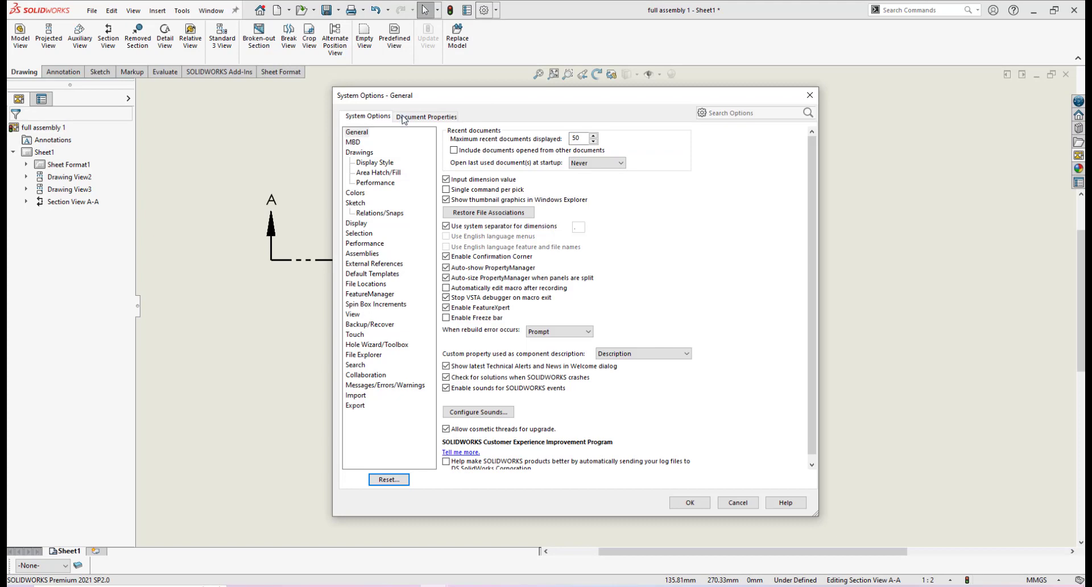
left_click(421, 118)
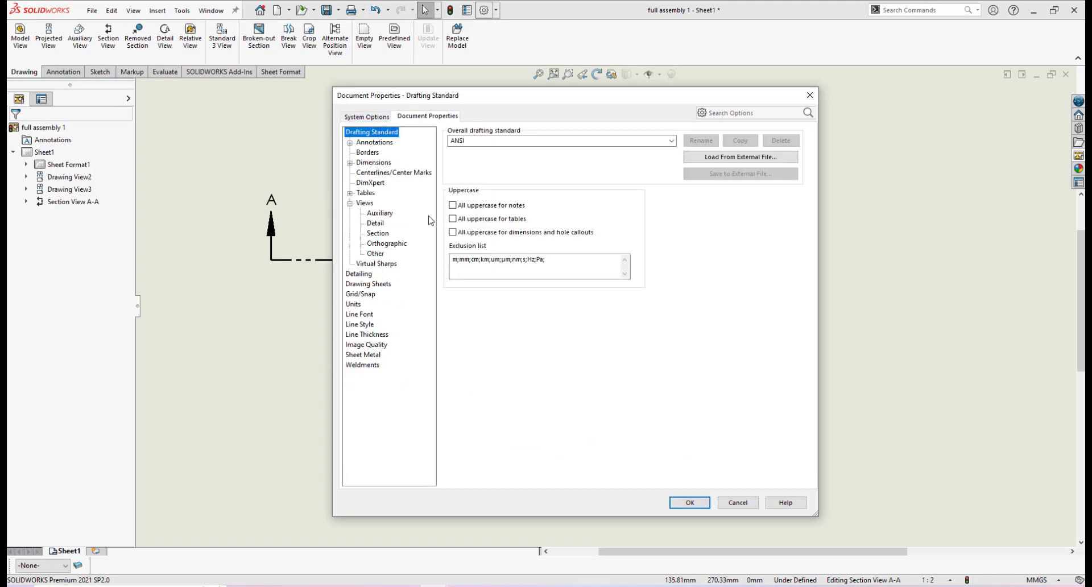
left_click(378, 234)
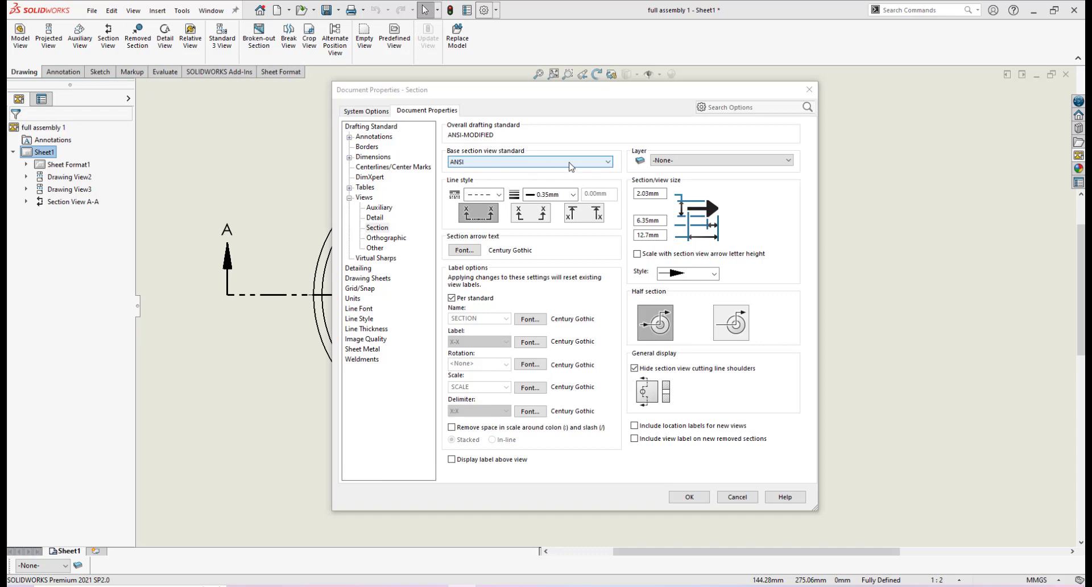
left_click(608, 162)
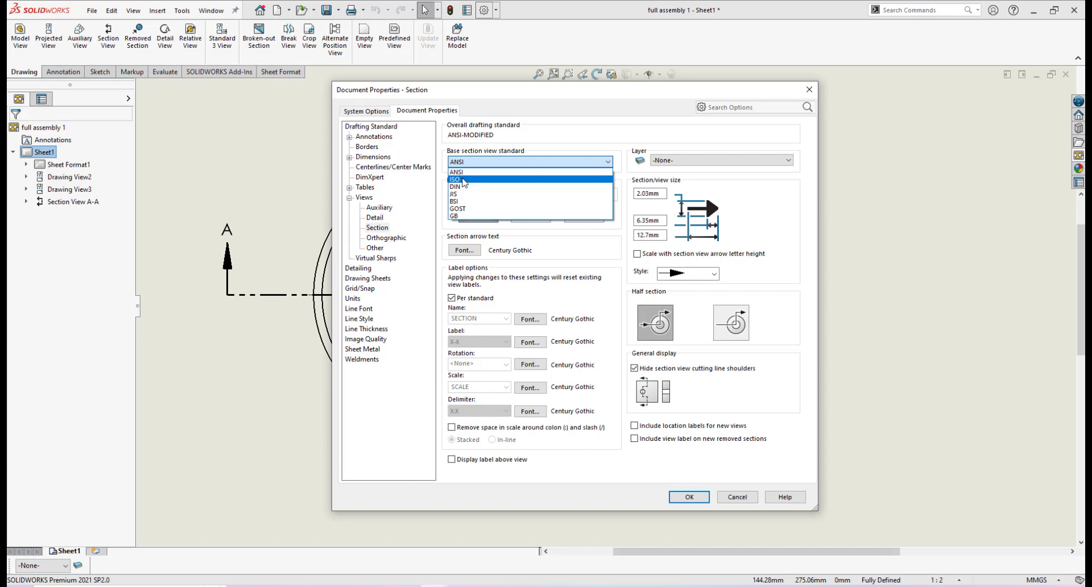
left_click(464, 181)
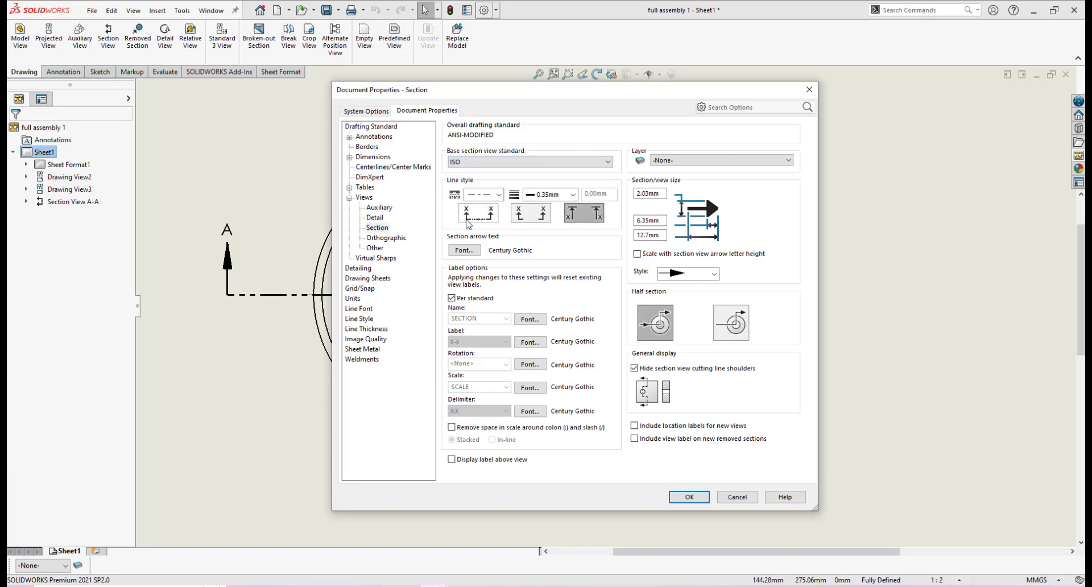
left_click(477, 213)
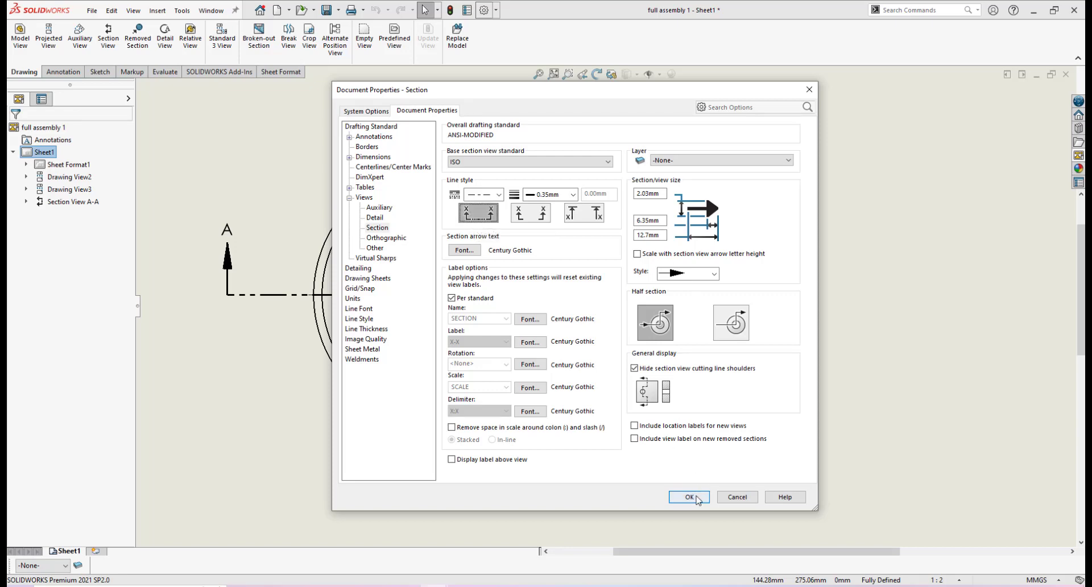
key("Return")
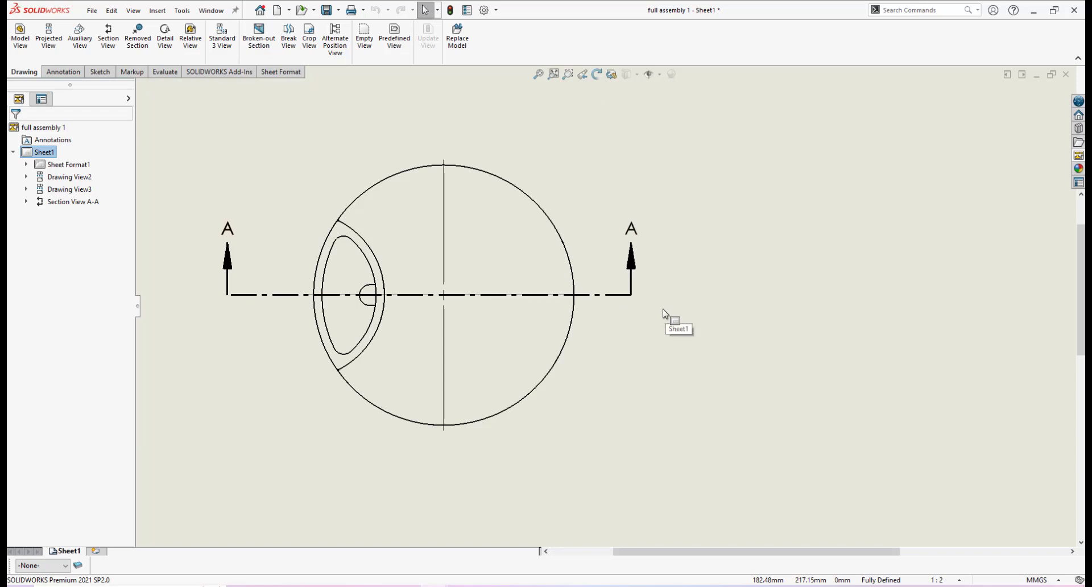
Step: Edit the section line's sketch and shorten both ends of the cutting line to about 84 mm and 80 mm from the circle's centre
scroll(639, 312, "up", 2)
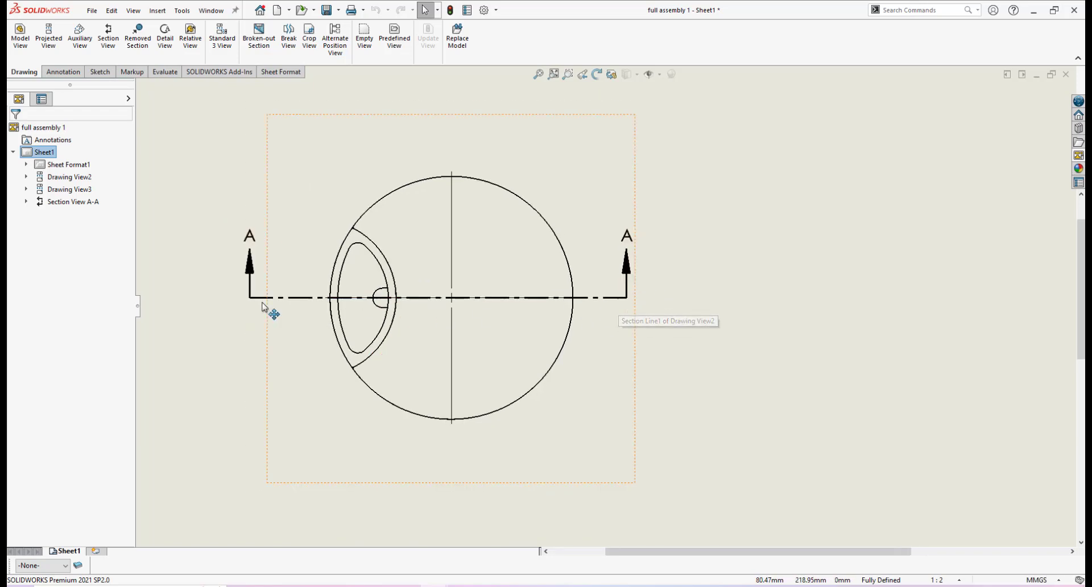
left_click(611, 298)
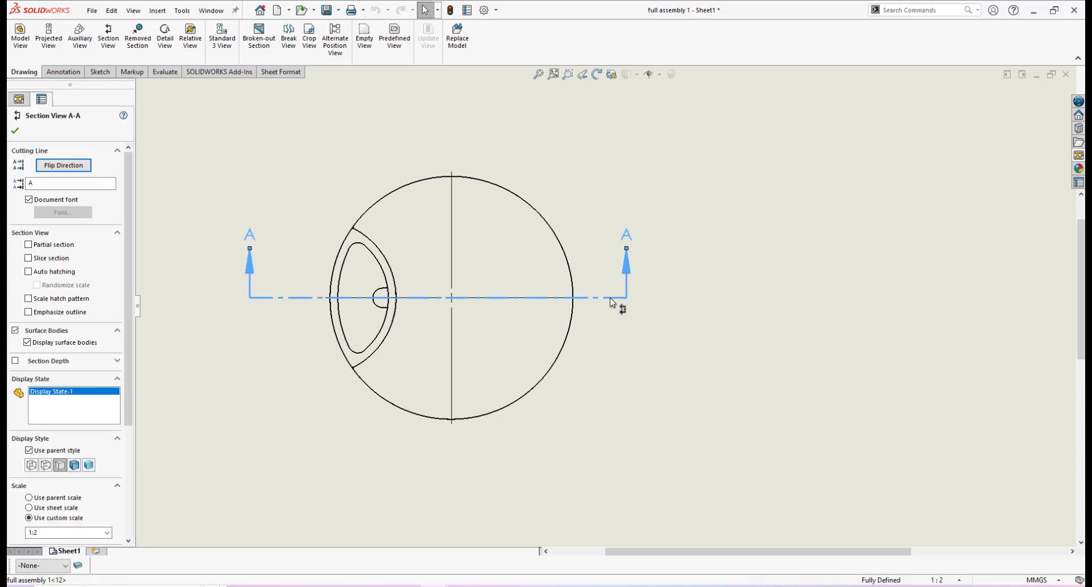
right_click(611, 302)
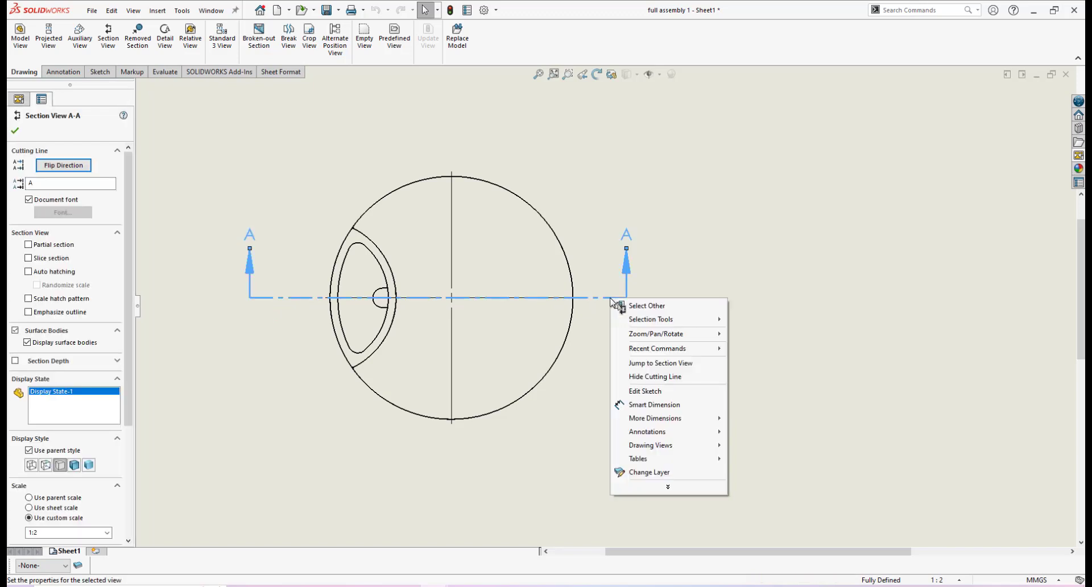
left_click(644, 392)
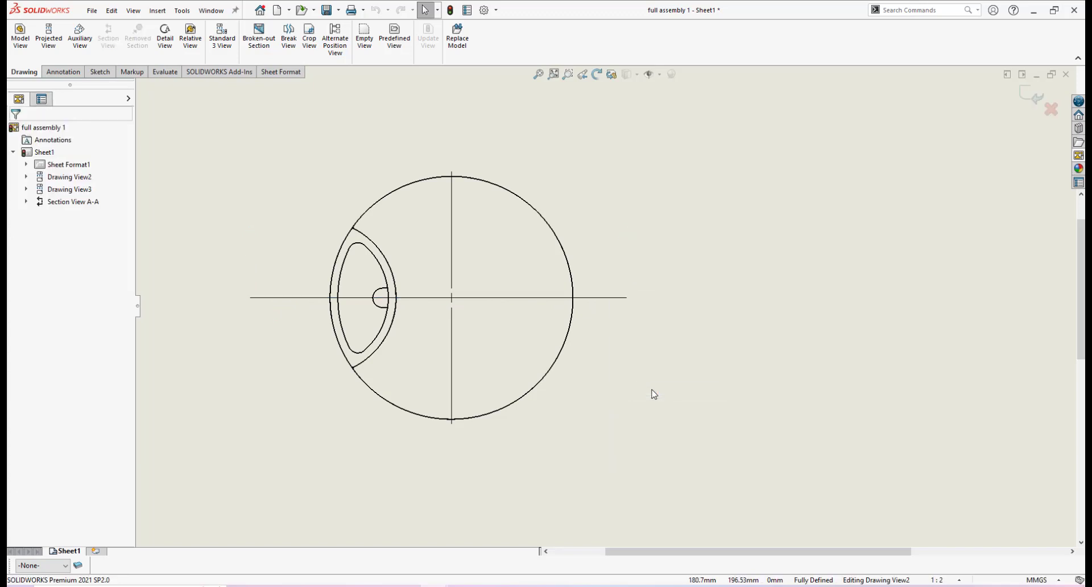
left_click(620, 299)
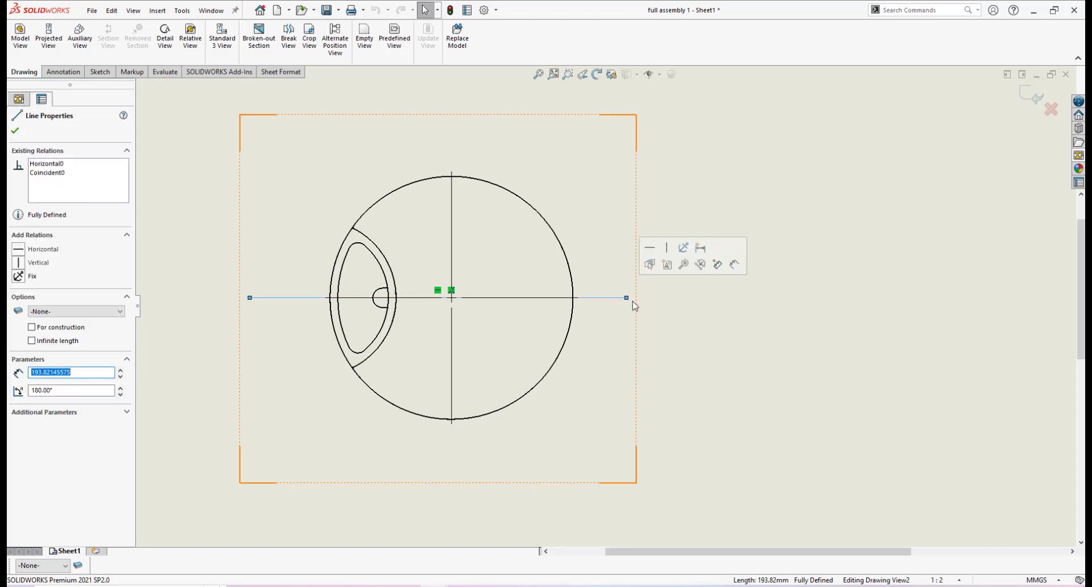
left_click_drag(626, 297, 606, 298)
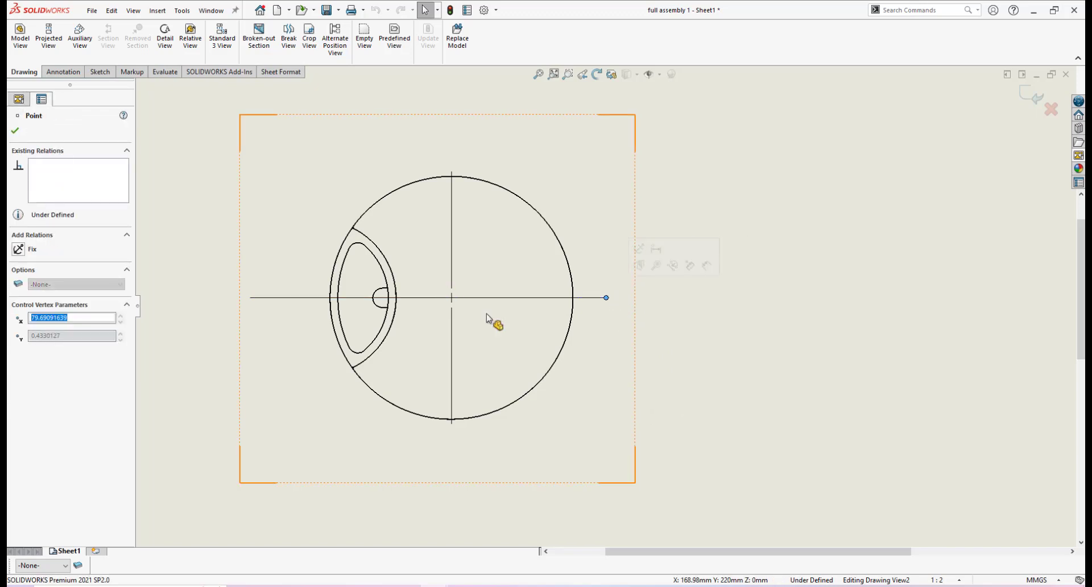
left_click(271, 298)
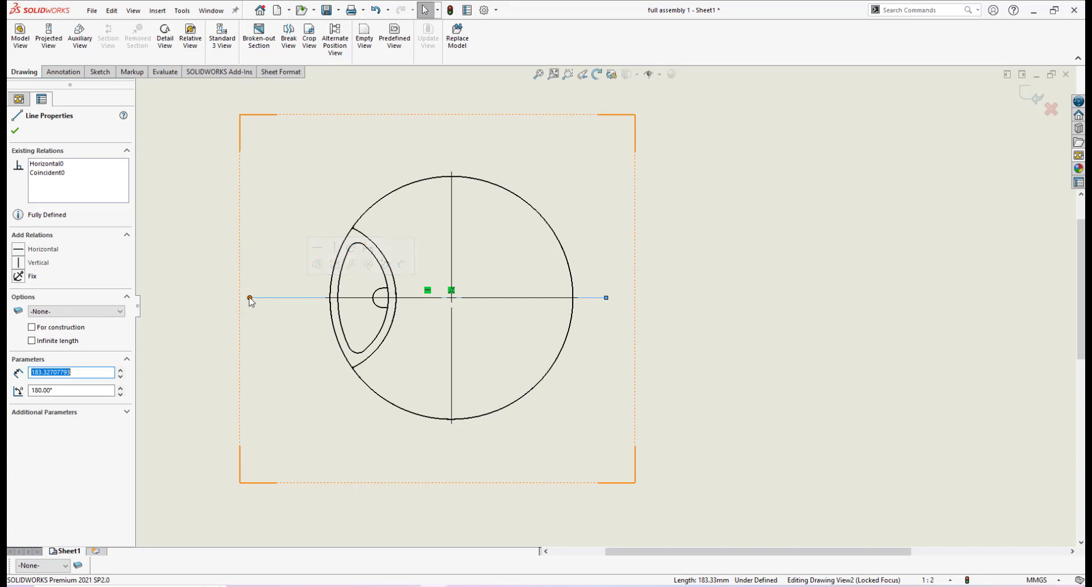
left_click_drag(251, 297, 287, 303)
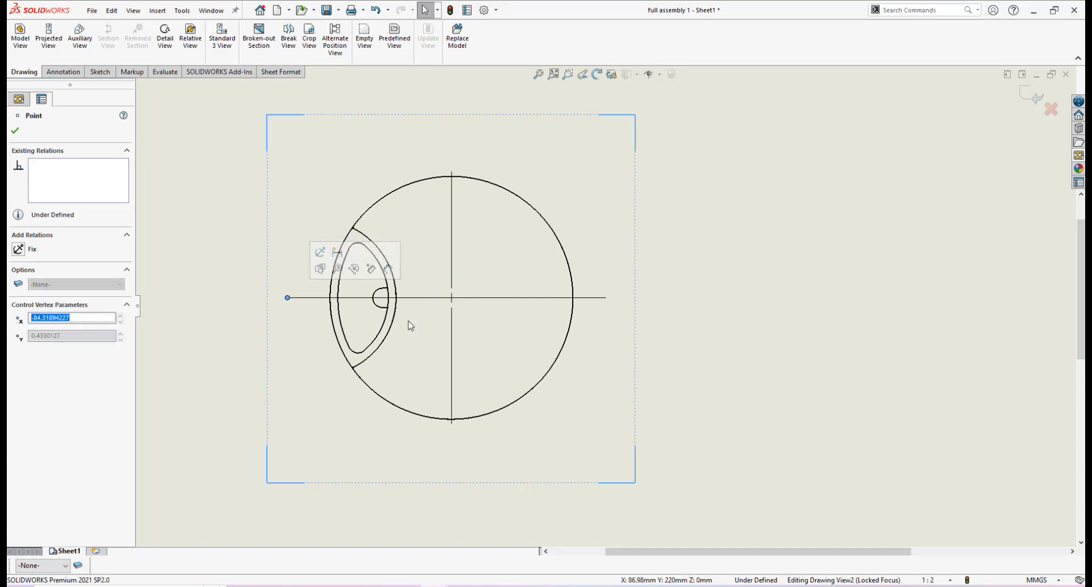
left_click(1028, 98)
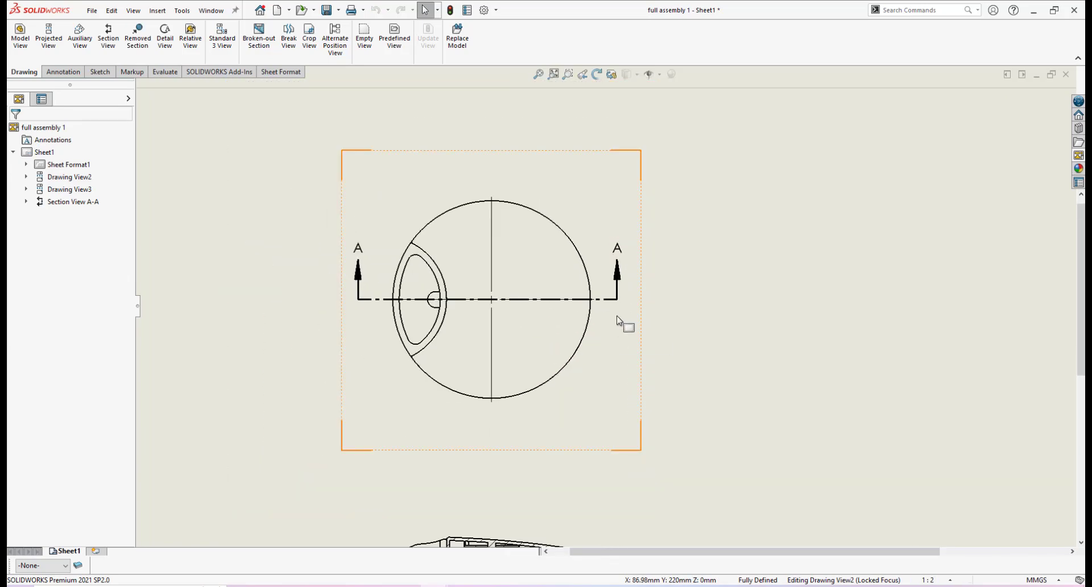
Step: Change the section line's label to X in the top view and accept the section view properties
scroll(617, 316, "down", 1)
scroll(607, 326, "up", 3)
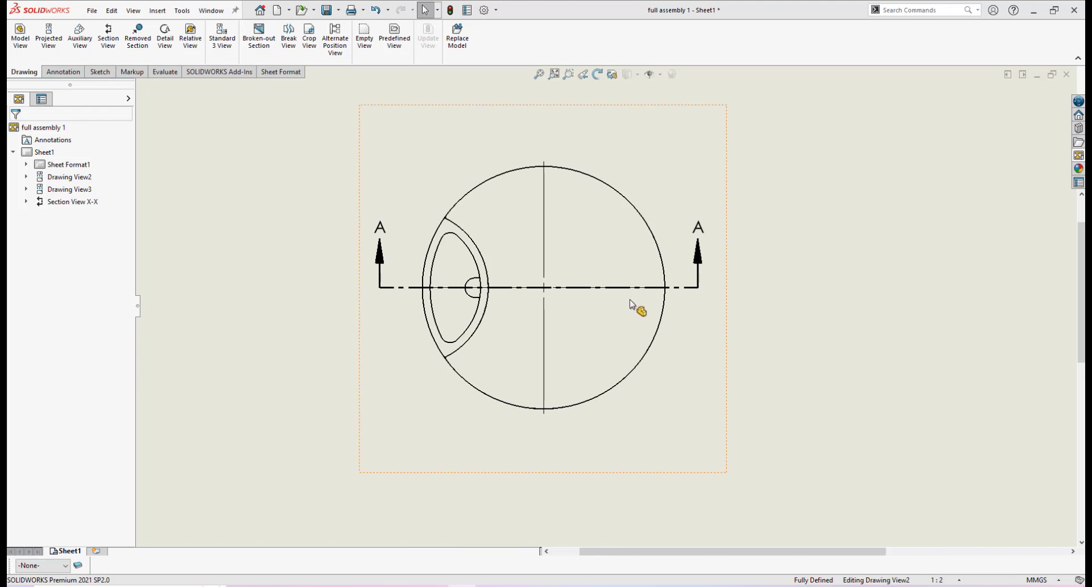
scroll(652, 293, "down", 1)
scroll(654, 293, "up", 2)
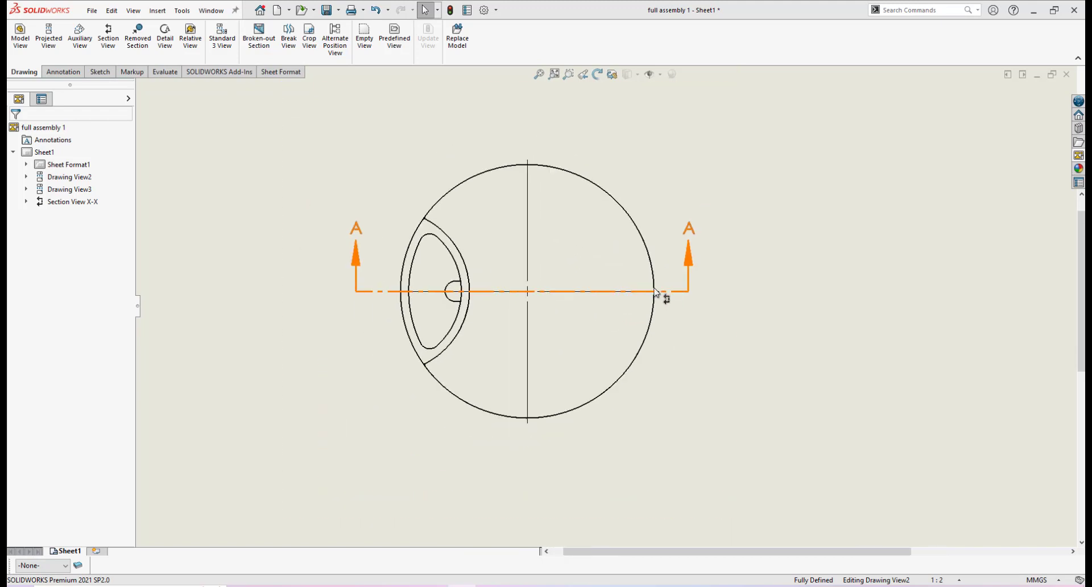
scroll(631, 278, "down", 1)
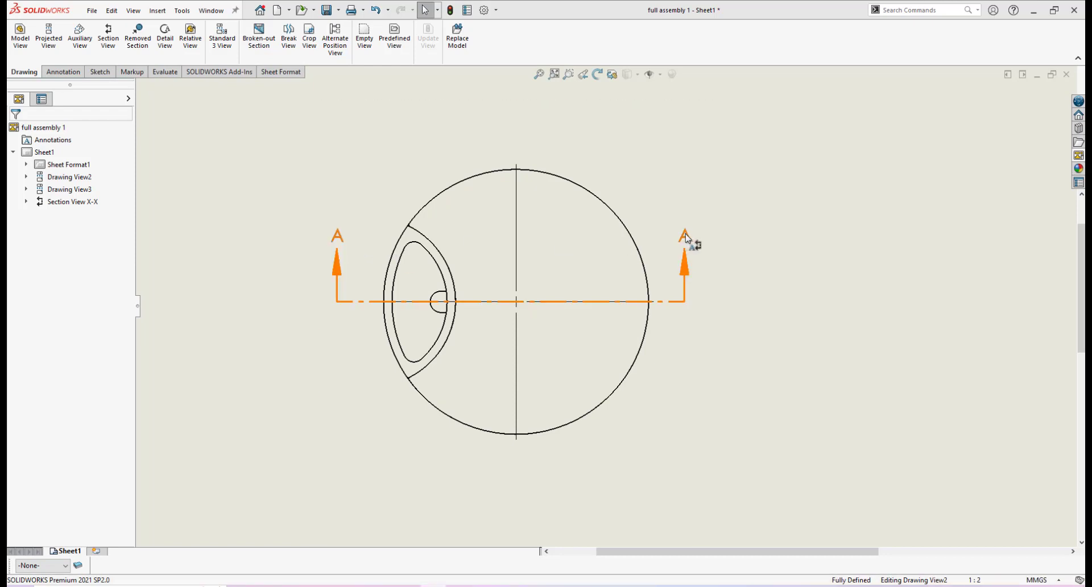
left_click(686, 238)
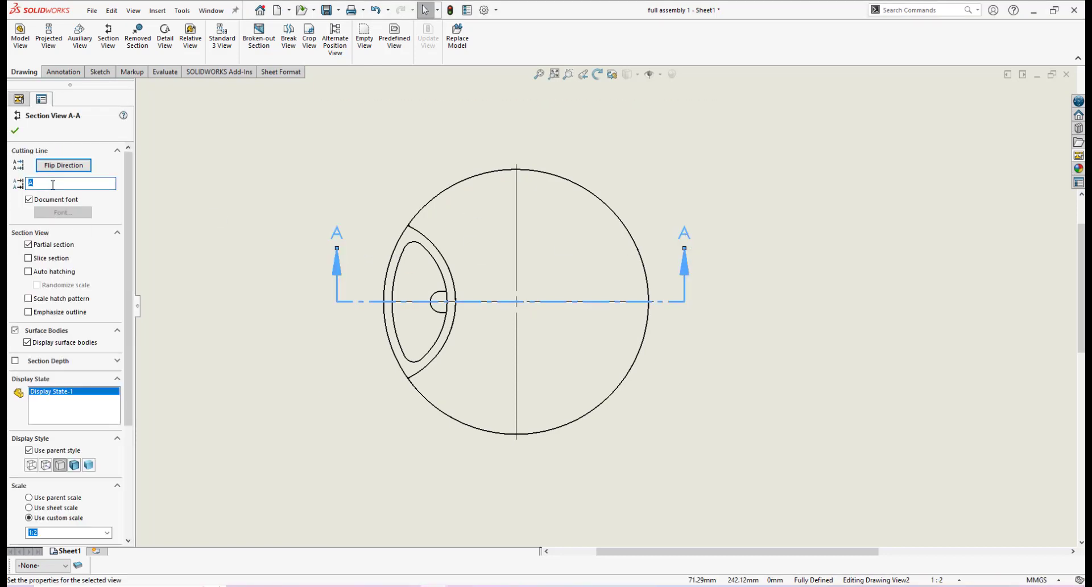
left_click(14, 132)
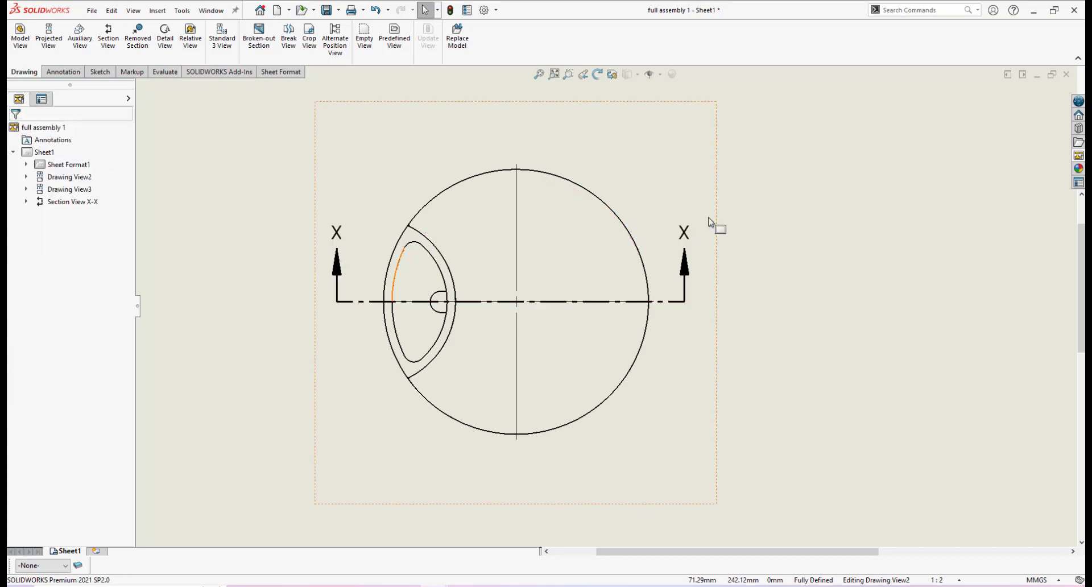
Step: Adjust the position of the section label centred beneath the section view
scroll(543, 401, "up", 3)
scroll(543, 401, "up", 3)
scroll(605, 446, "down", 6)
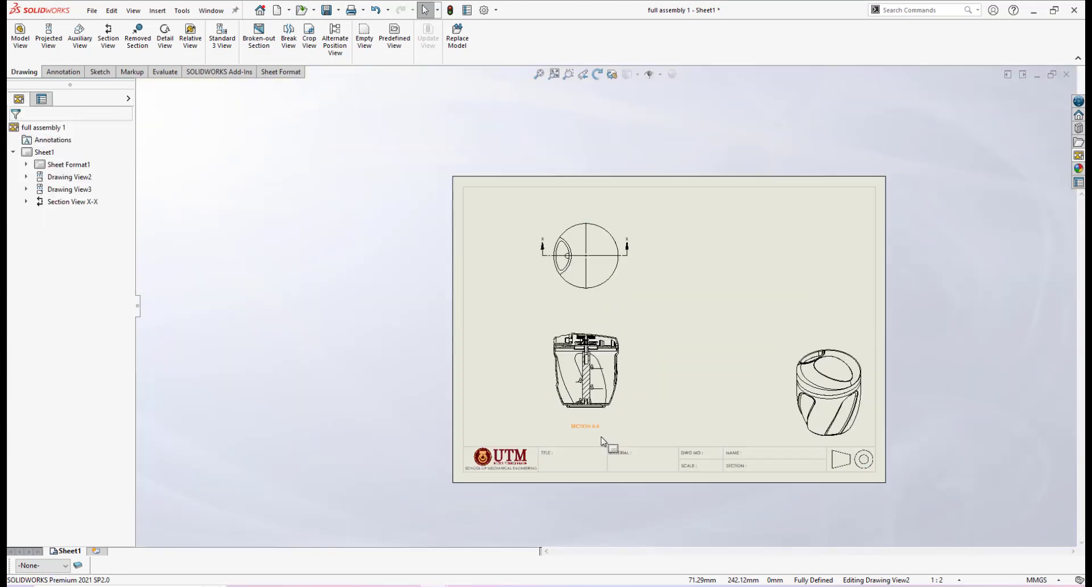
scroll(598, 405, "down", 2)
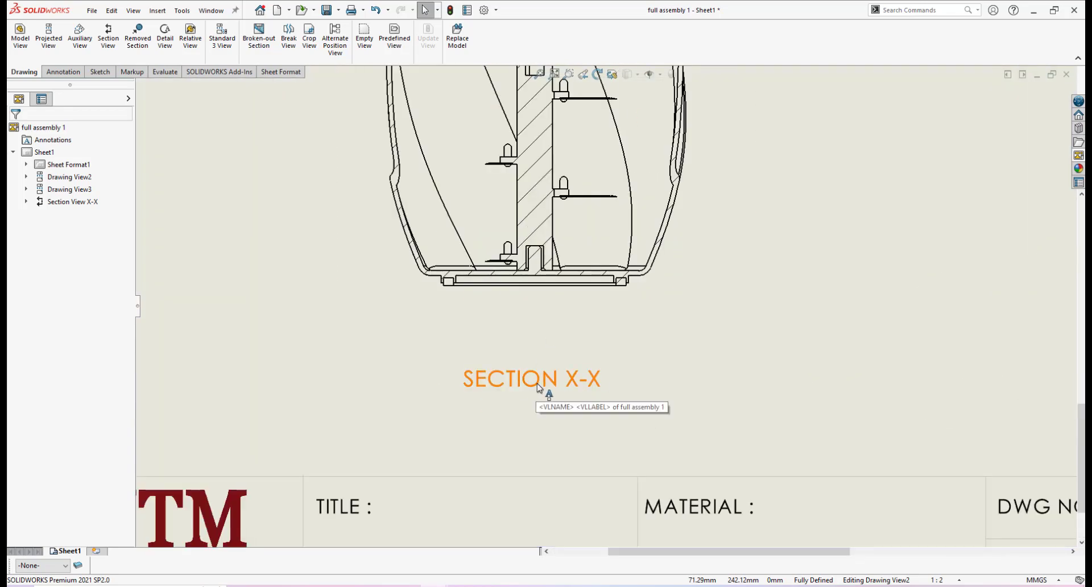
mouse_move(542, 388)
left_mouse_down()
mouse_move(571, 374)
mouse_move(540, 378)
mouse_move(561, 378)
mouse_move(551, 383)
left_mouse_up()
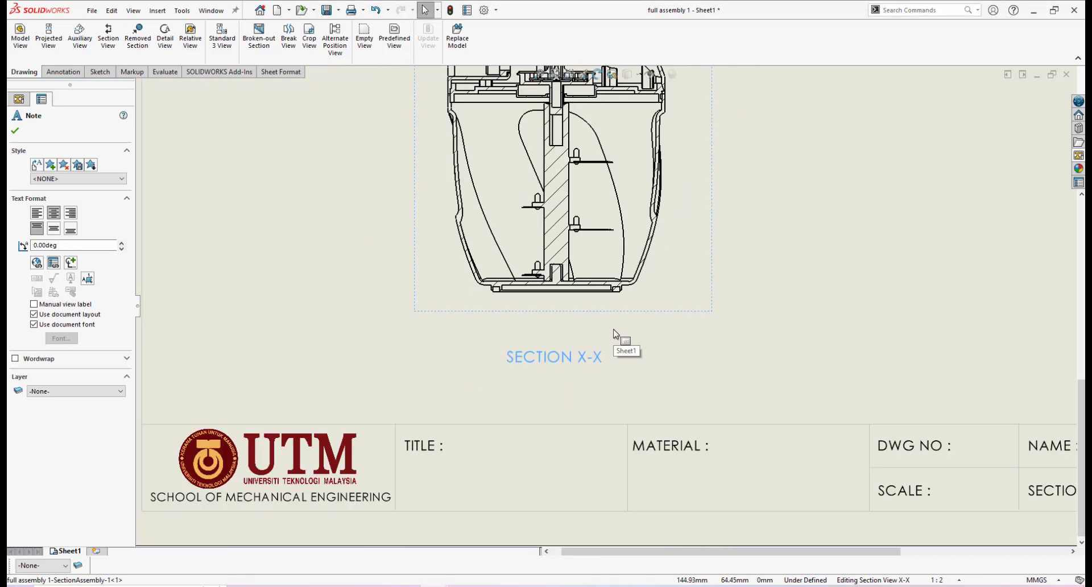
Step: Examine how the screw, gears and shaft inside the lid are cut and hatched in the section view
scroll(620, 340, "up", 4)
scroll(594, 268, "down", 2)
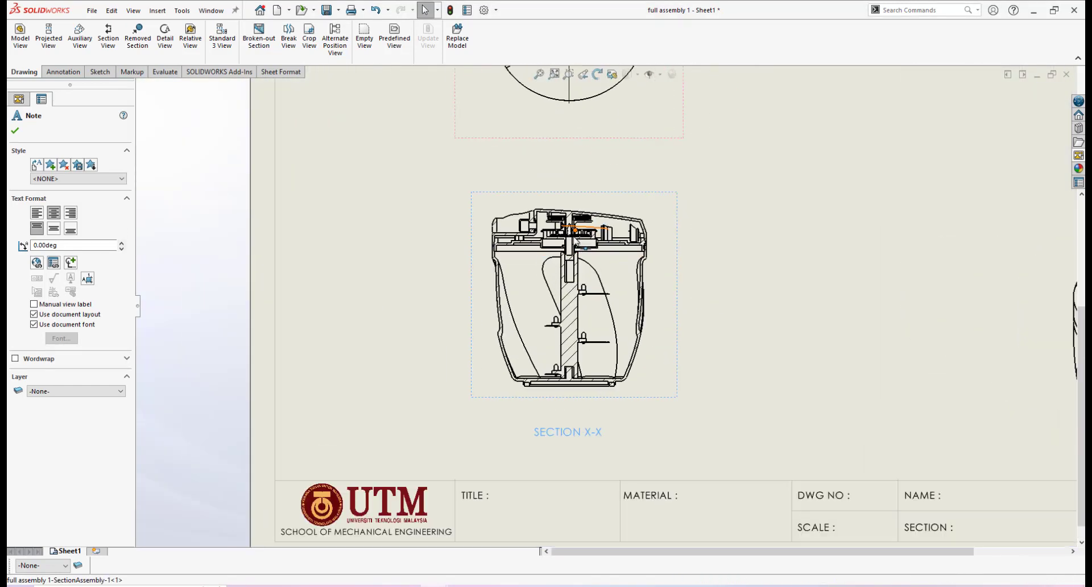
scroll(572, 238, "down", 5)
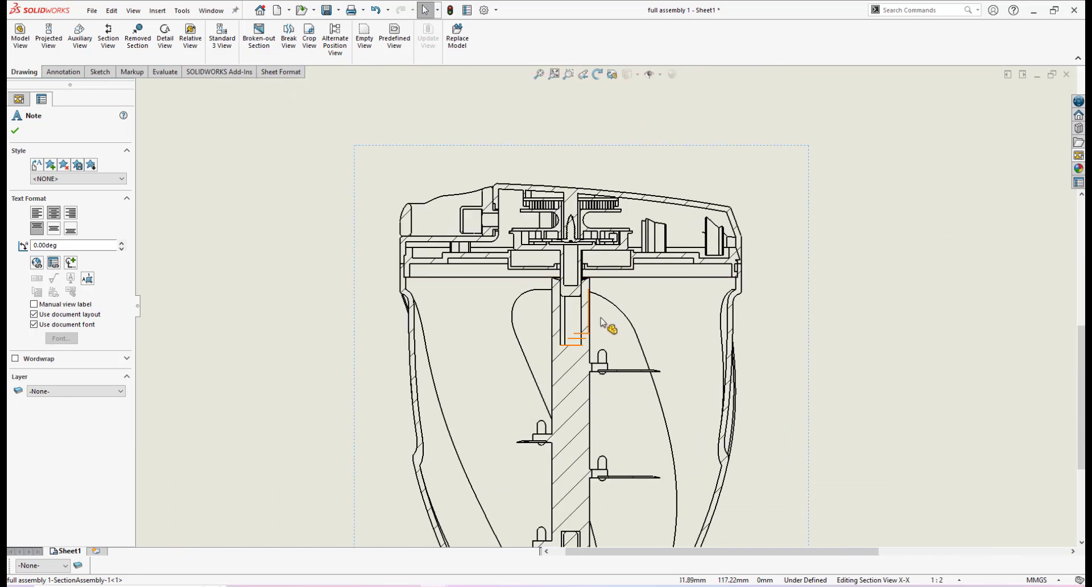
scroll(606, 319, "up", 3)
scroll(594, 265, "down", 4)
scroll(595, 265, "down", 2)
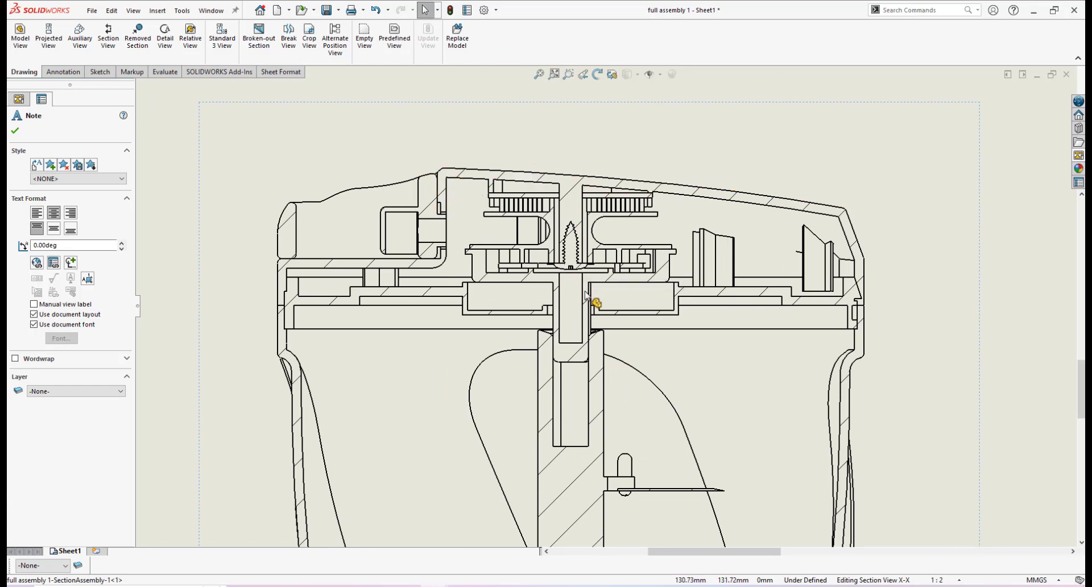
scroll(583, 265, "down", 3)
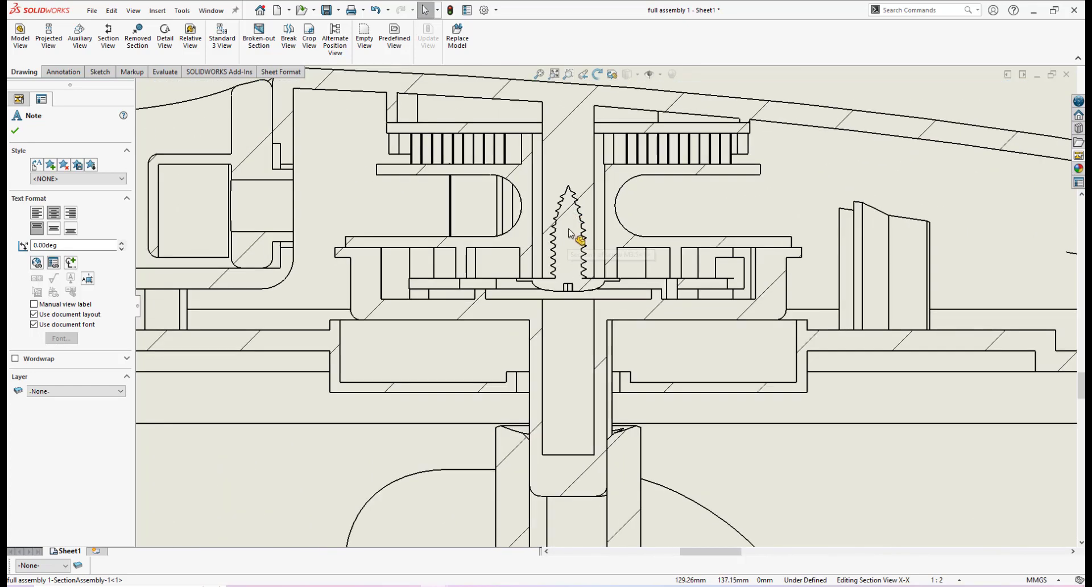
scroll(634, 311, "up", 2)
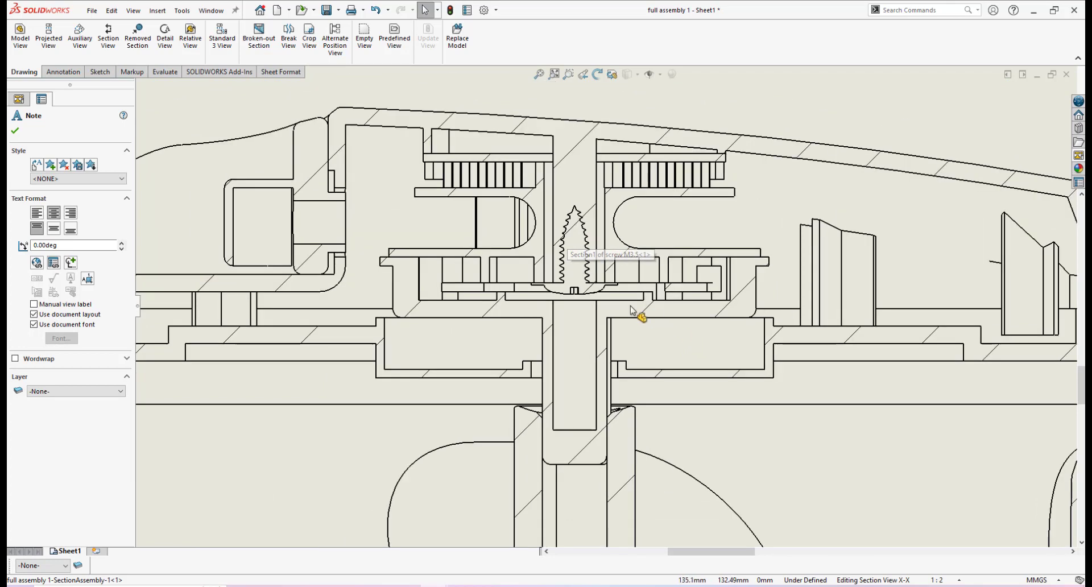
scroll(630, 313, "down", 2)
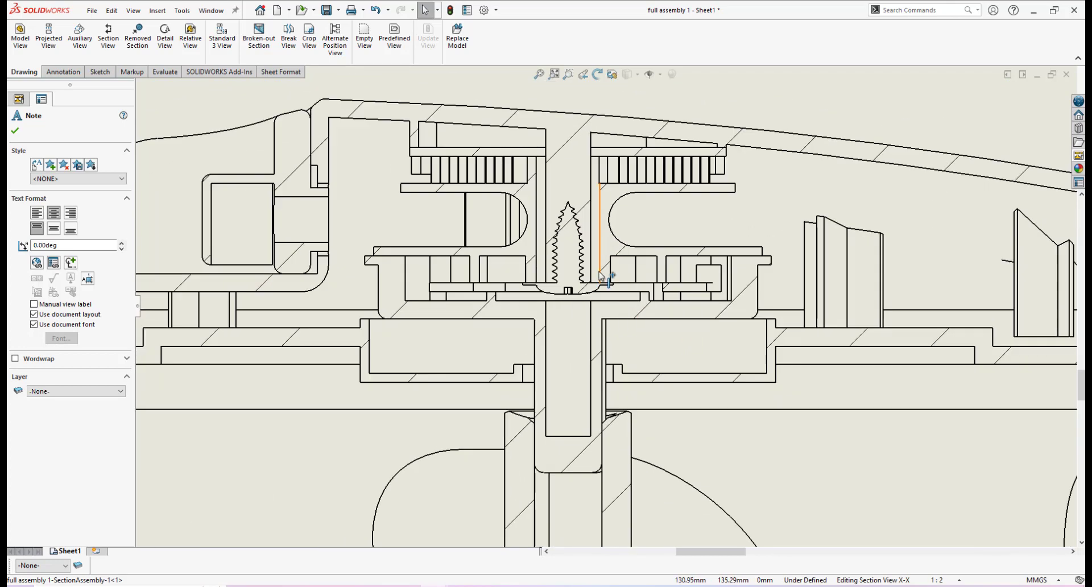
scroll(603, 271, "down", 1)
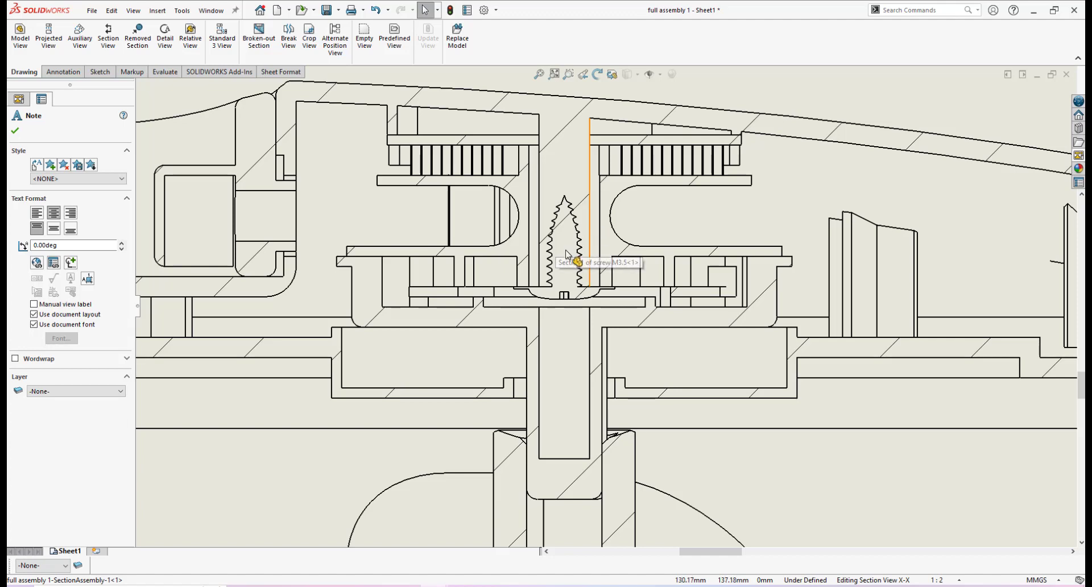
scroll(604, 320, "up", 3)
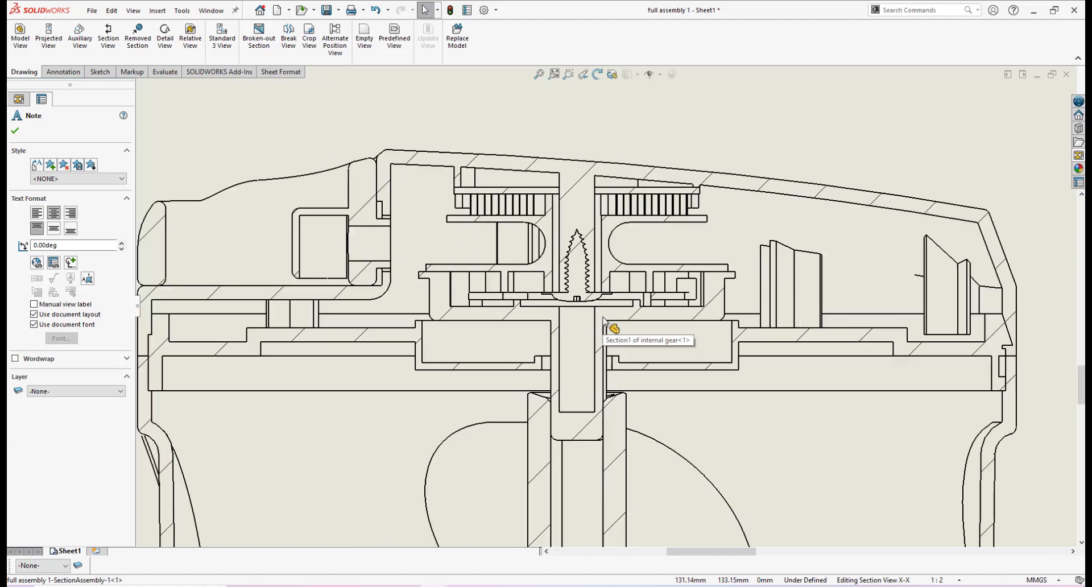
scroll(602, 316, "down", 2)
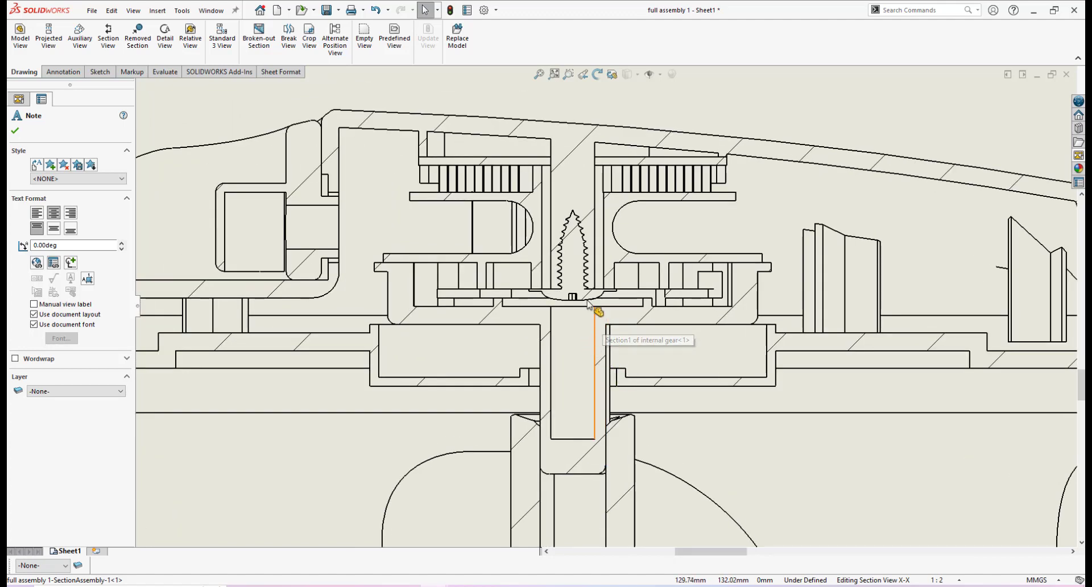
scroll(606, 357, "up", 3)
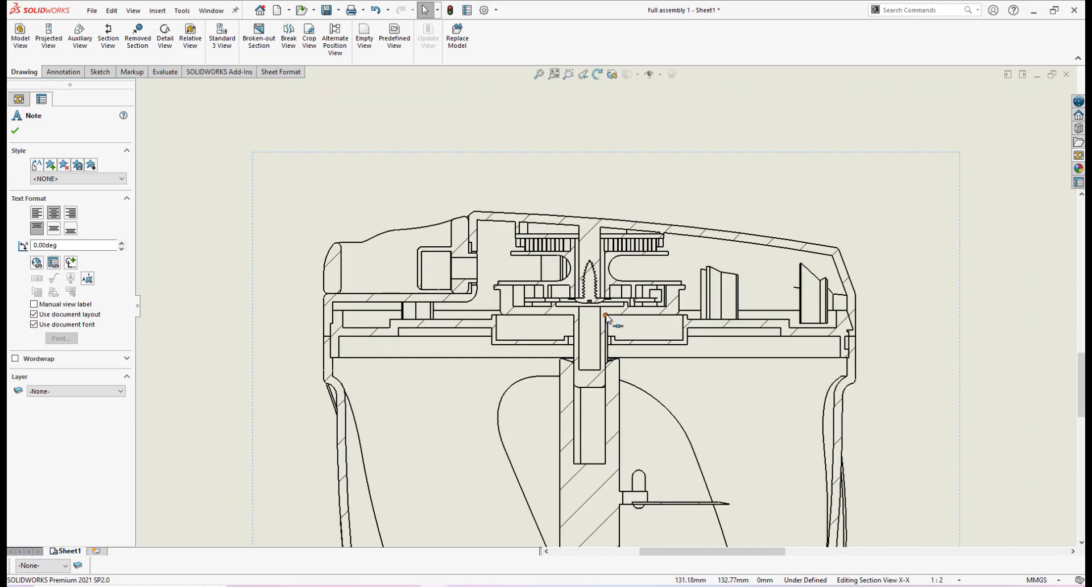
scroll(608, 276, "down", 2)
scroll(614, 309, "up", 3)
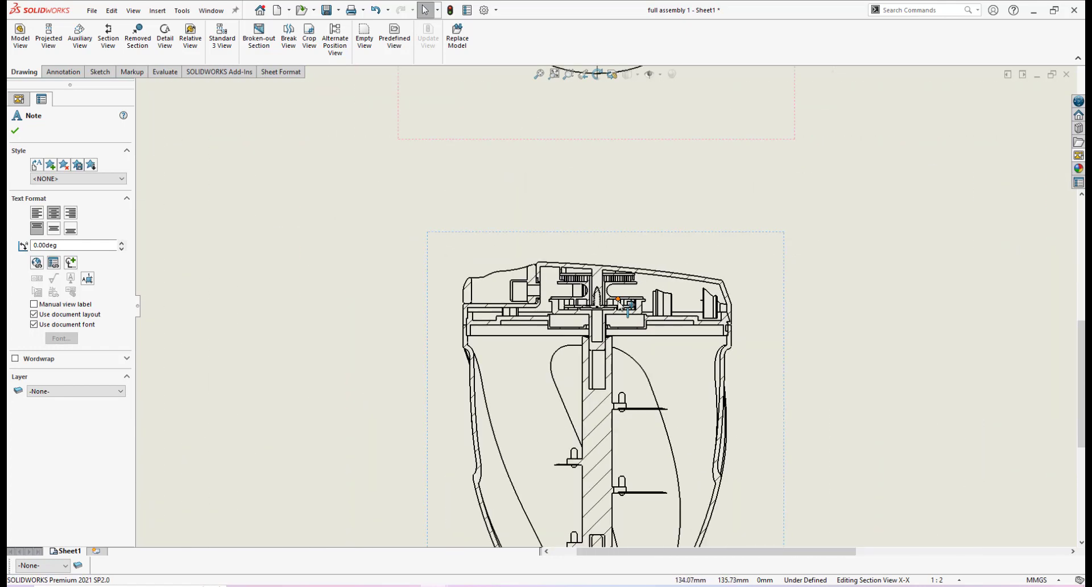
scroll(617, 307, "down", 1)
scroll(618, 303, "down", 4)
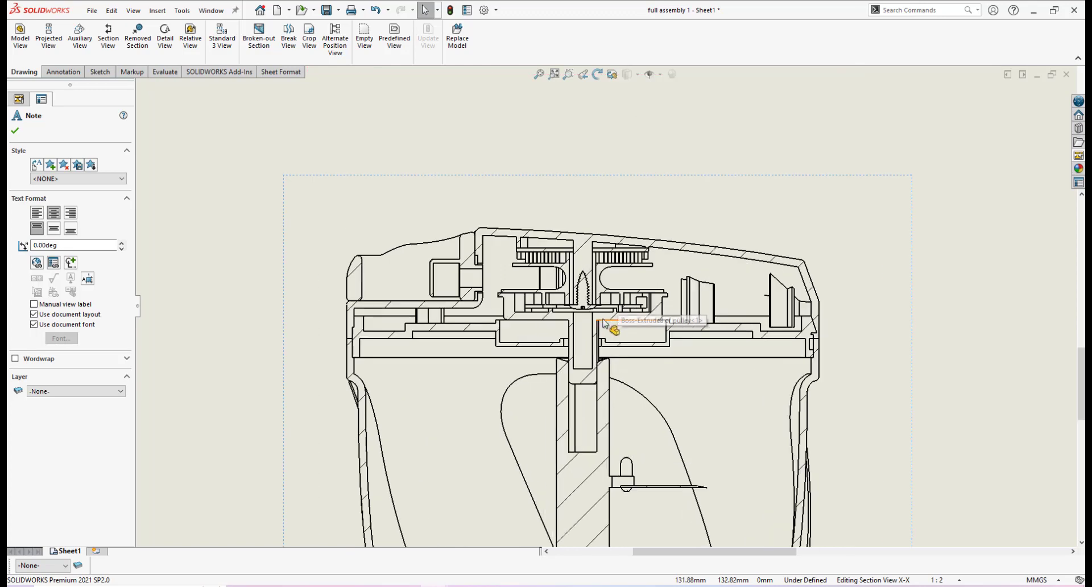
mouse_move(629, 382)
middle_mouse_down()
mouse_move(616, 365)
mouse_move(619, 259)
middle_mouse_up()
scroll(620, 257, "up", 3)
scroll(624, 254, "down", 3)
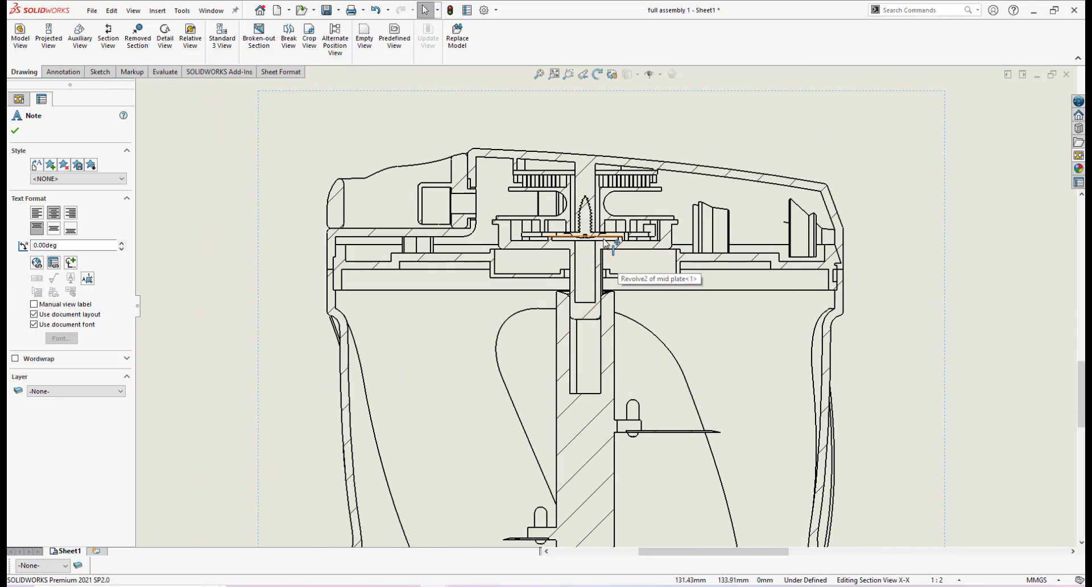
Step: Open the section scope settings of section view X-X and add the screw M3.5 component inside the lid to the excluded components
scroll(597, 300, "down", 4)
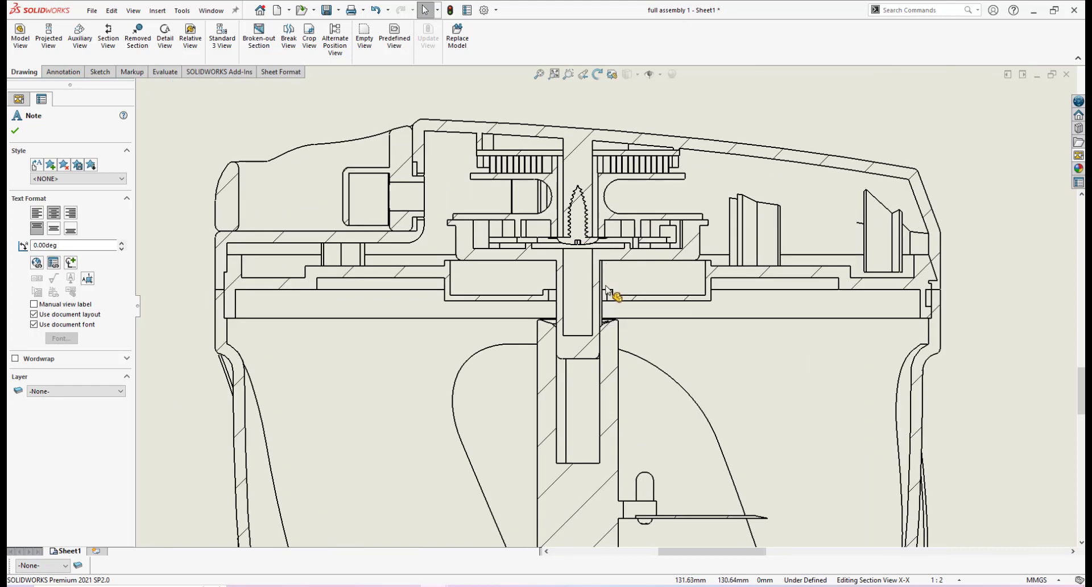
scroll(583, 234, "down", 2)
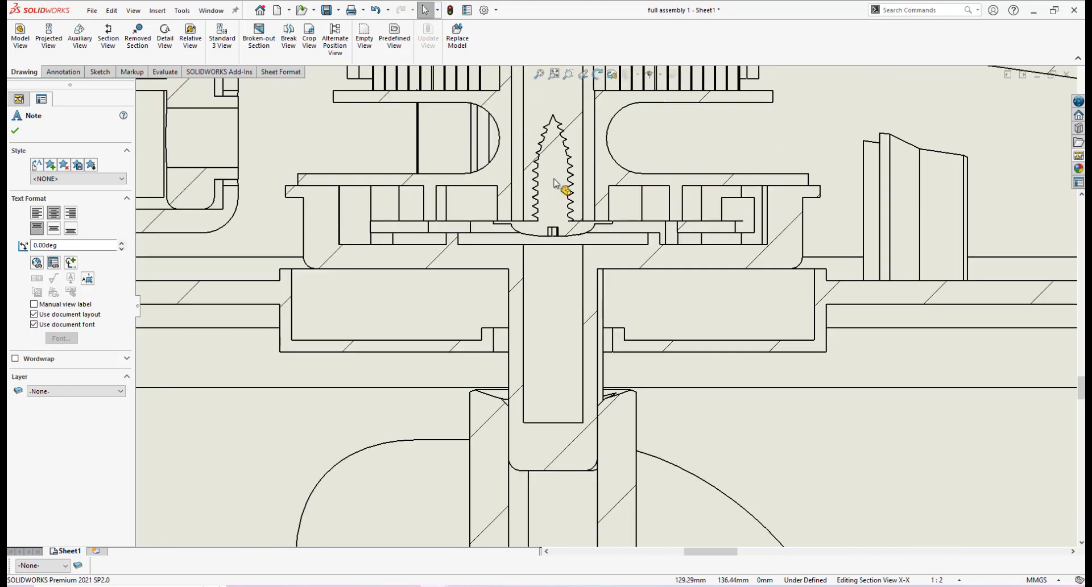
middle_click_drag(554, 179, 564, 228)
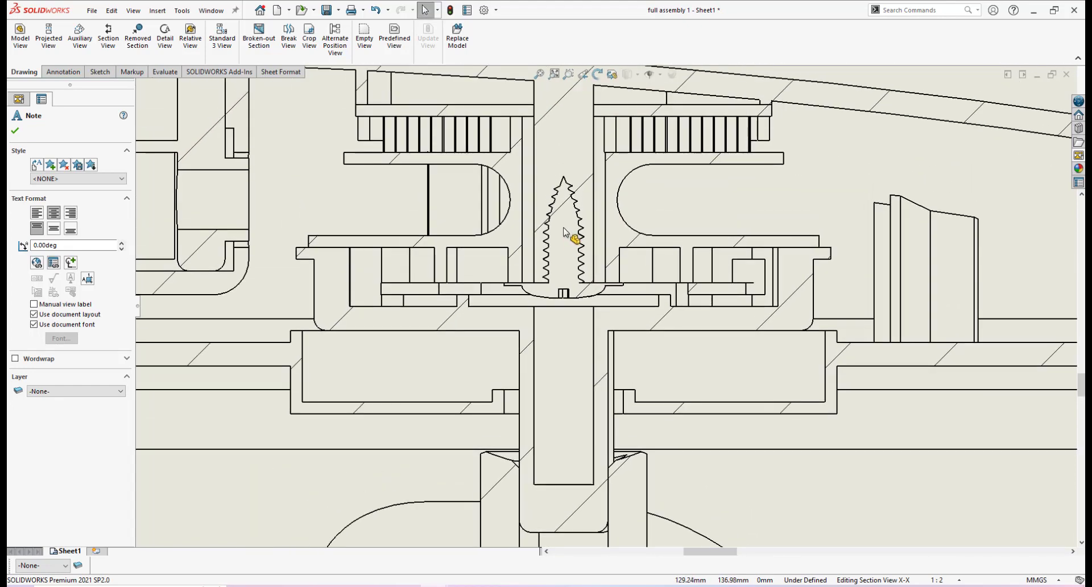
right_click(564, 232)
left_click(604, 504)
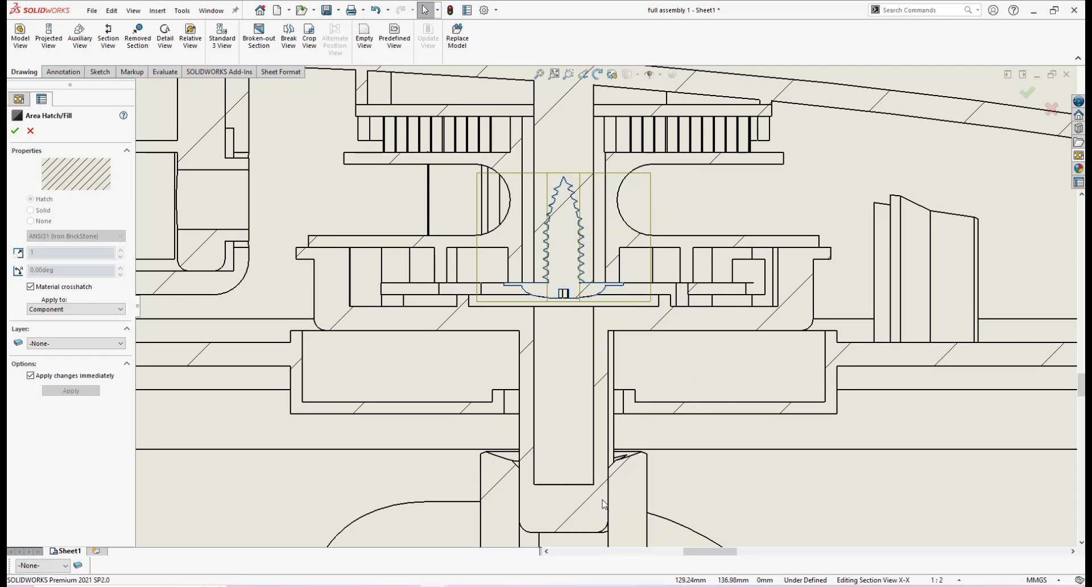
left_click(841, 151)
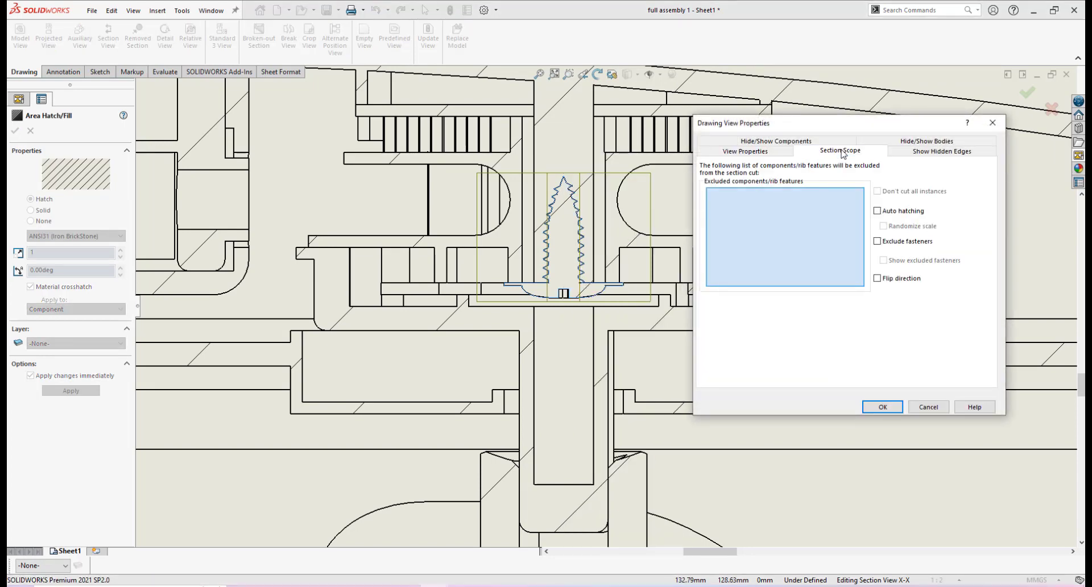
mouse_move(816, 132)
left_mouse_down()
mouse_move(845, 127)
mouse_move(829, 122)
left_mouse_up()
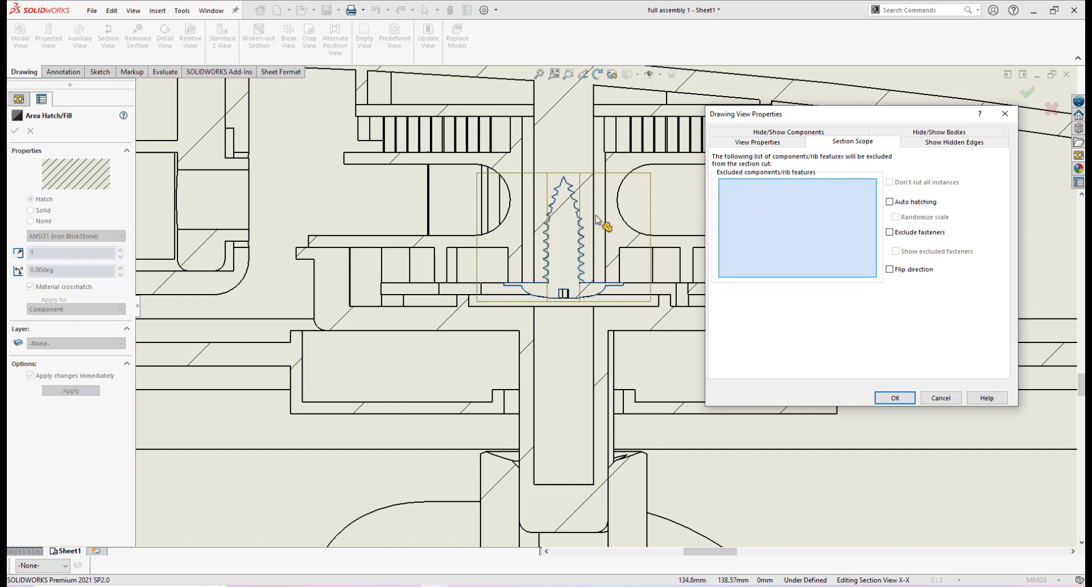
left_click(568, 229)
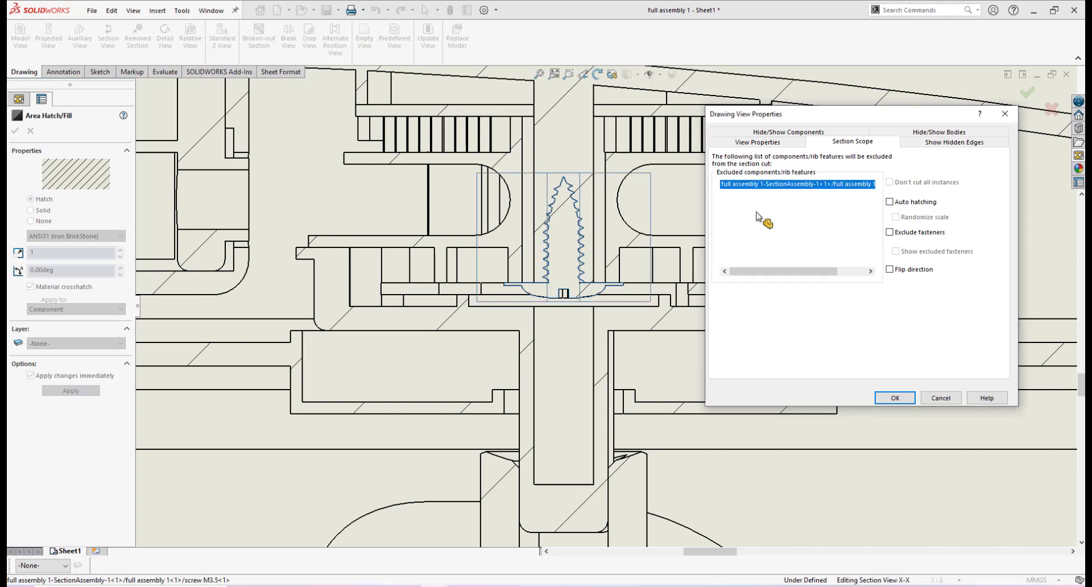
left_click_drag(806, 271, 873, 272)
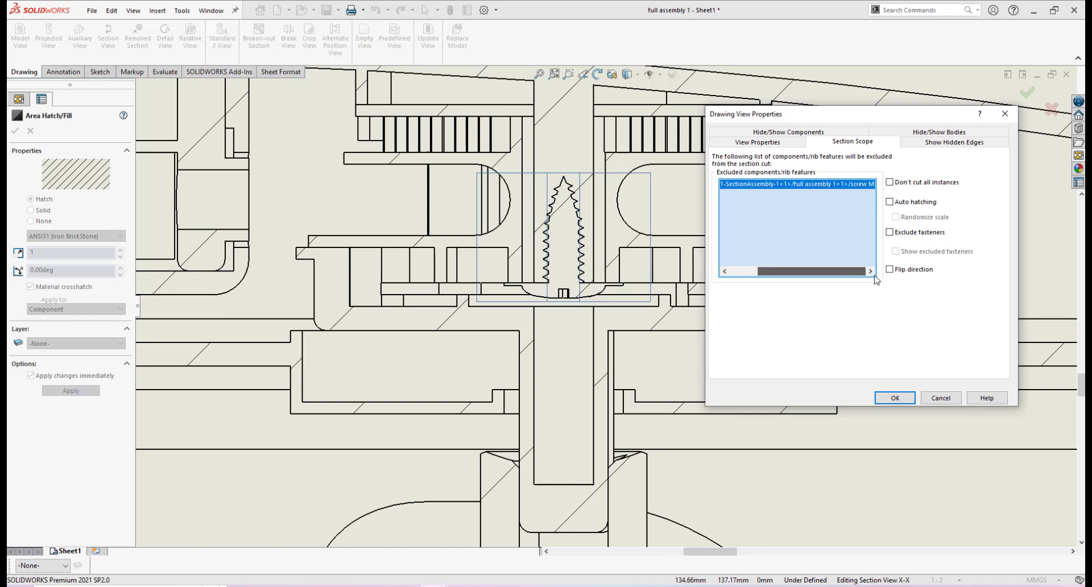
Step: Examine the vertical shaft, blades and container in the section view for other components to exclude from the cut
scroll(593, 395, "up", 3)
scroll(637, 443, "up", 6)
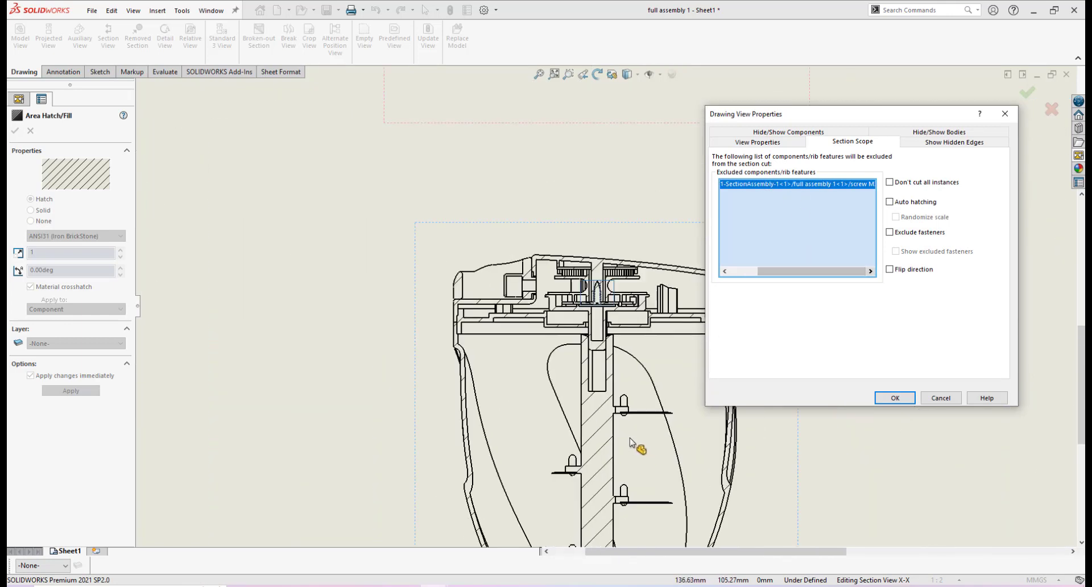
scroll(617, 402, "down", 2)
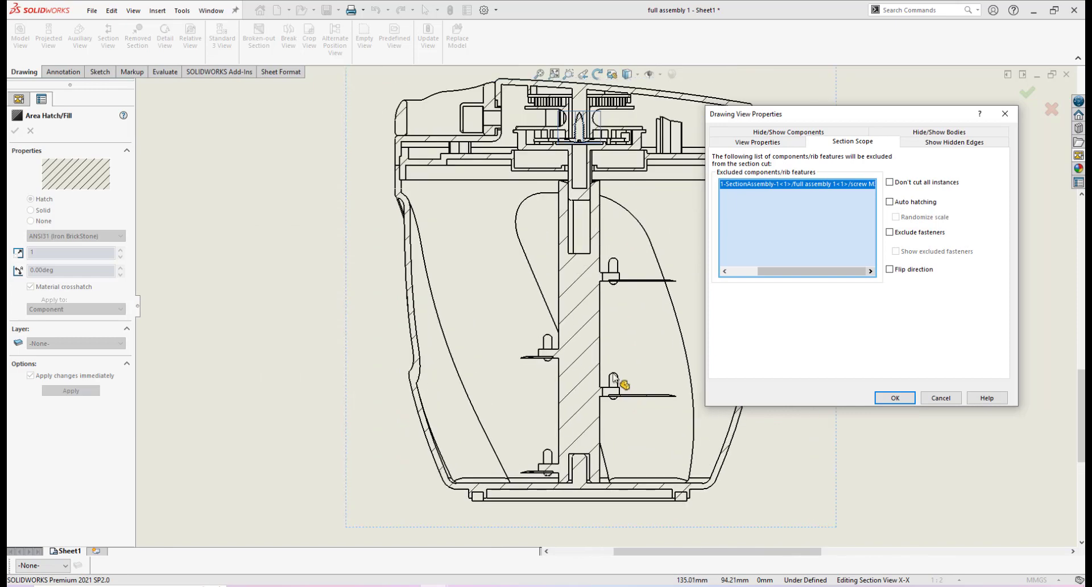
scroll(609, 264, "down", 2)
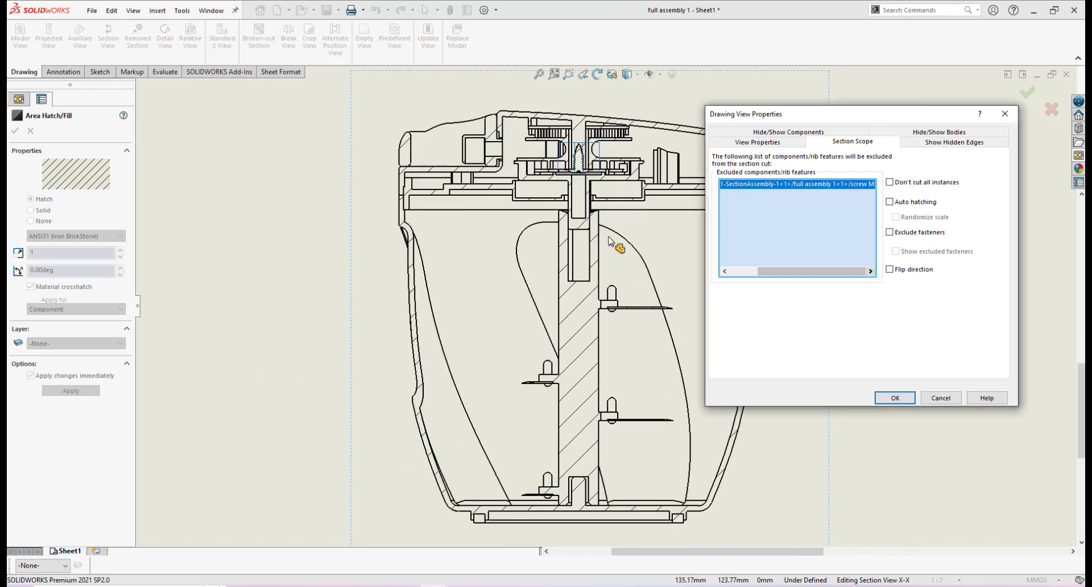
scroll(600, 246, "up", 3)
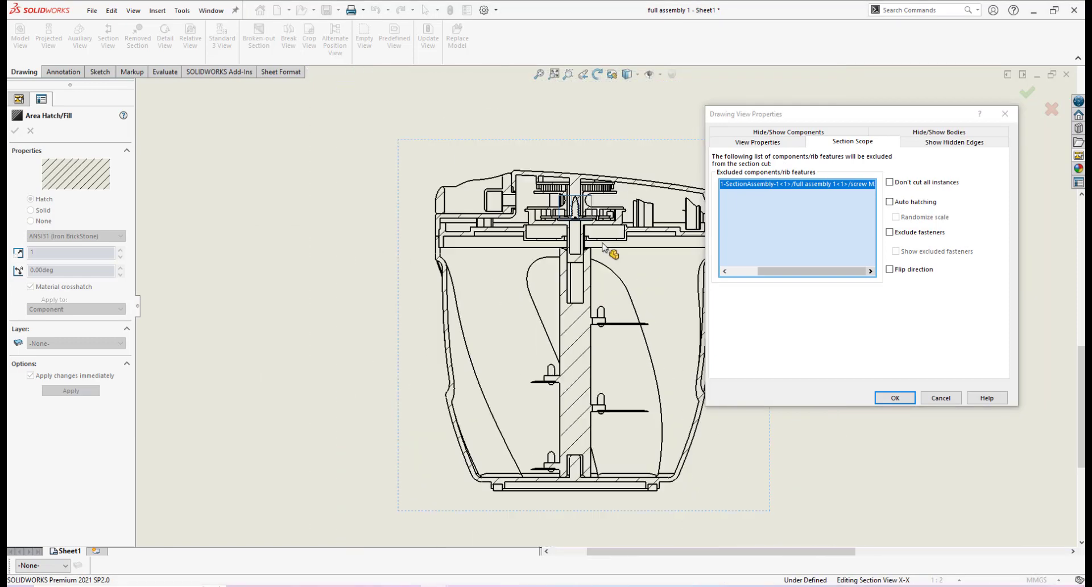
scroll(625, 388, "up", 2)
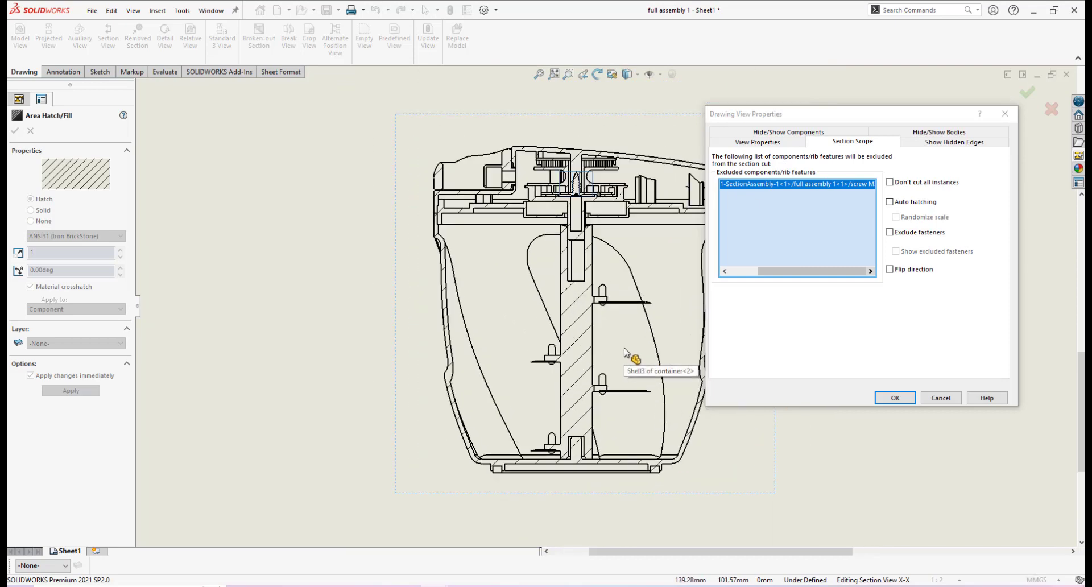
scroll(615, 388, "down", 4)
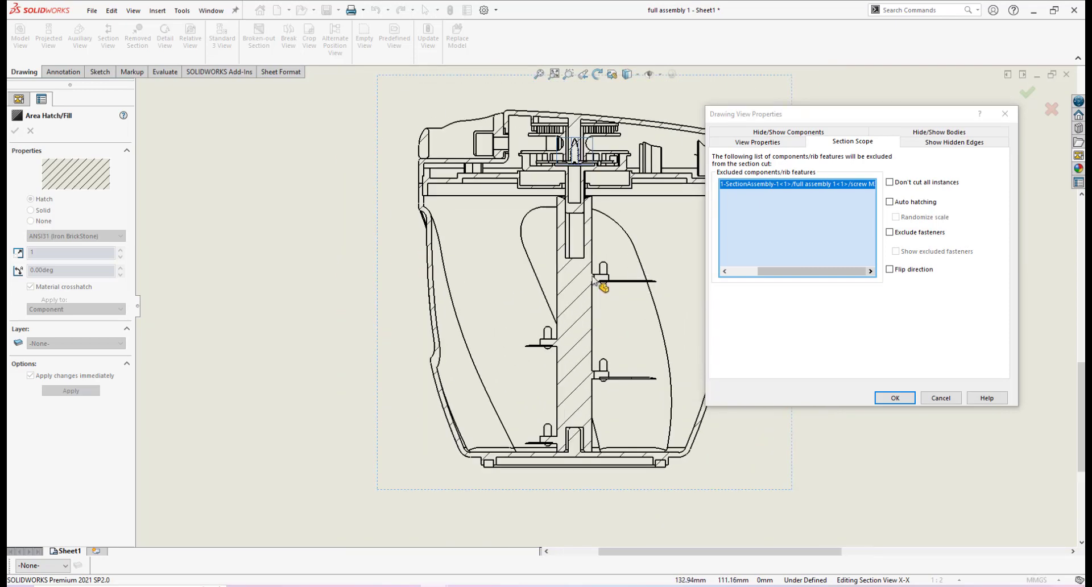
scroll(566, 325, "up", 3)
scroll(571, 329, "down", 2)
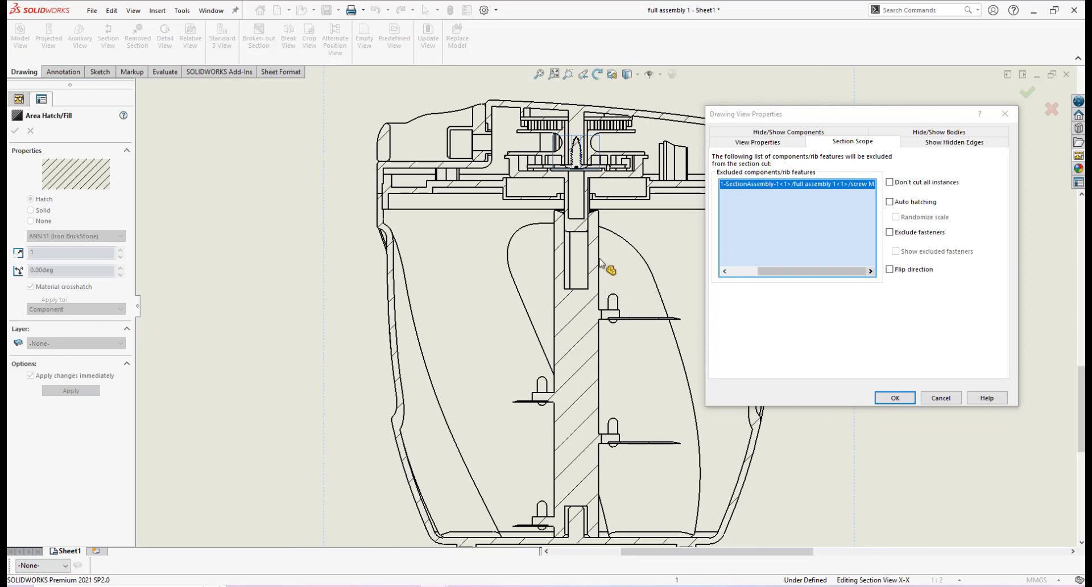
scroll(596, 259, "down", 1)
scroll(604, 364, "up", 2)
scroll(610, 369, "down", 1)
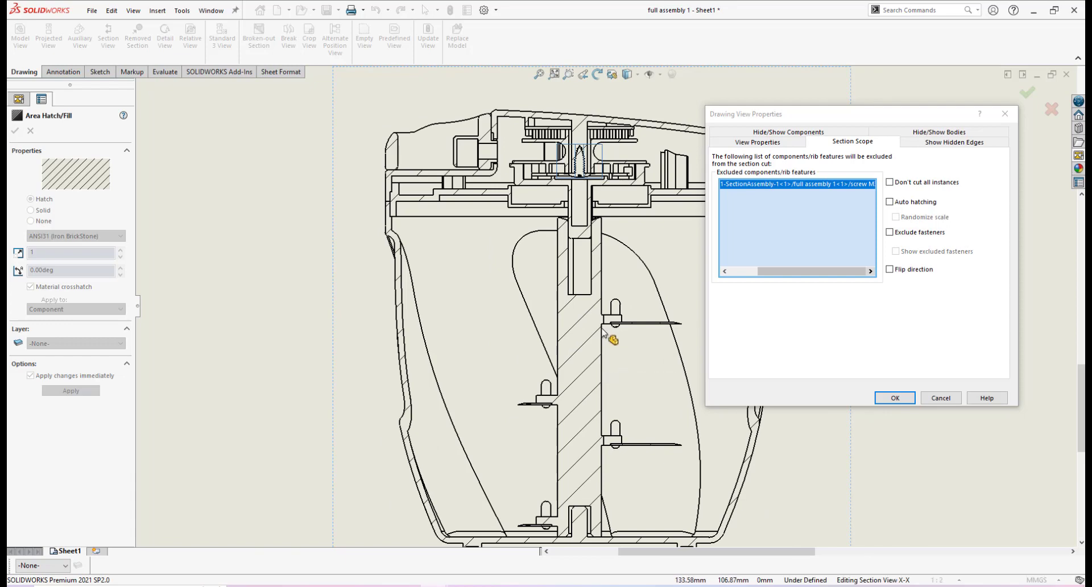
scroll(602, 330, "down", 1)
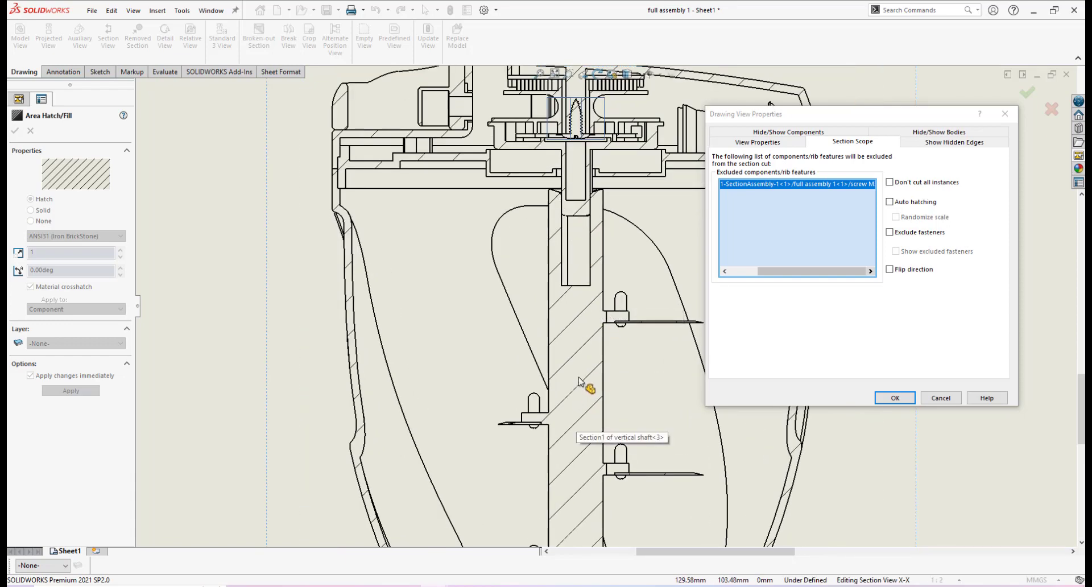
scroll(584, 383, "up", 2)
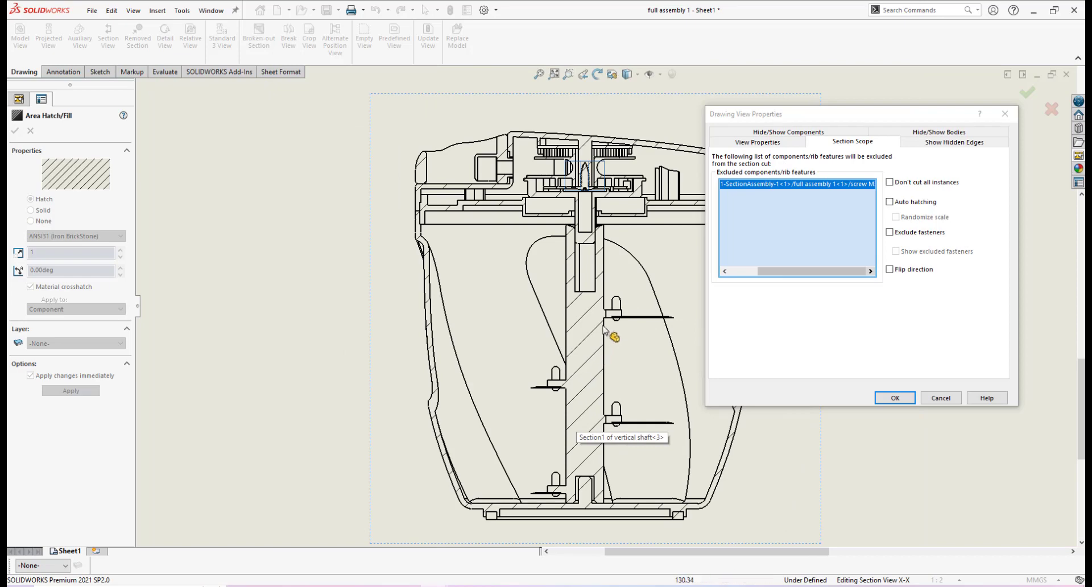
scroll(605, 329, "down", 1)
scroll(592, 328, "down", 1)
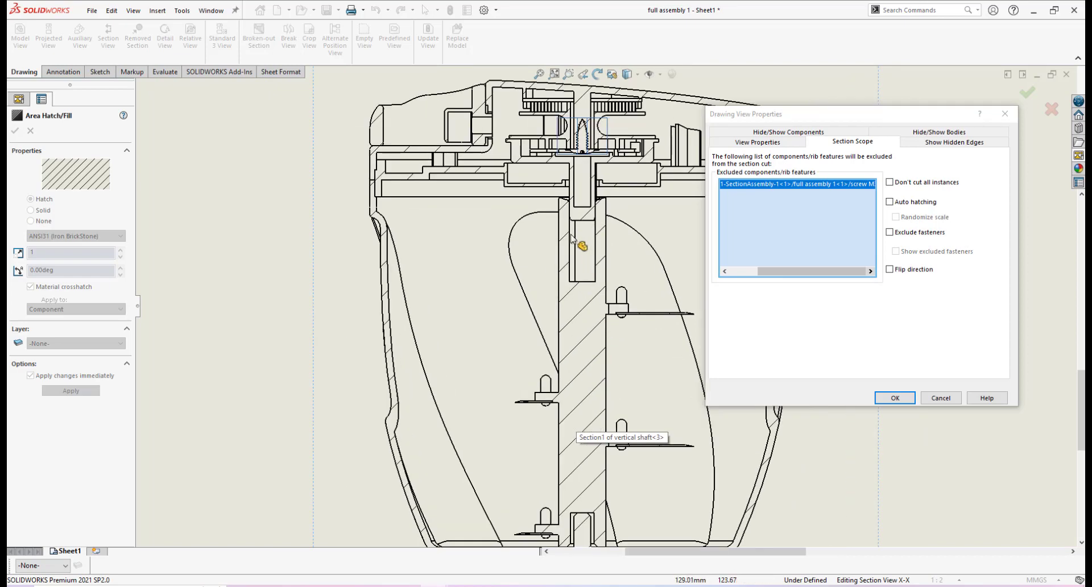
scroll(591, 224, "down", 1)
scroll(589, 329, "up", 3)
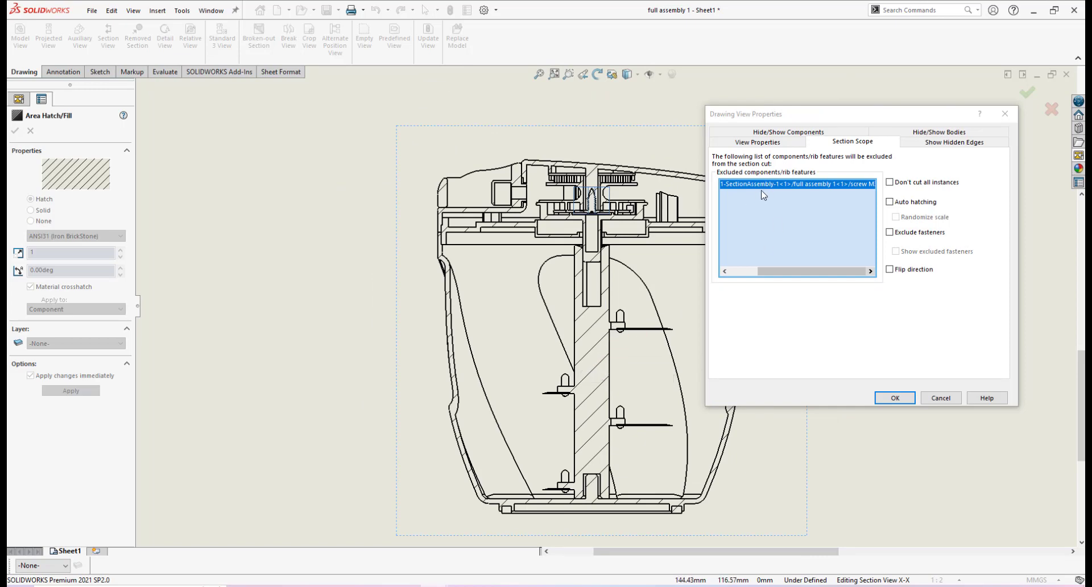
Step: Apply the section scope that excludes the M3.5 screw and check the screw in section view X-X
scroll(620, 210, "down", 2)
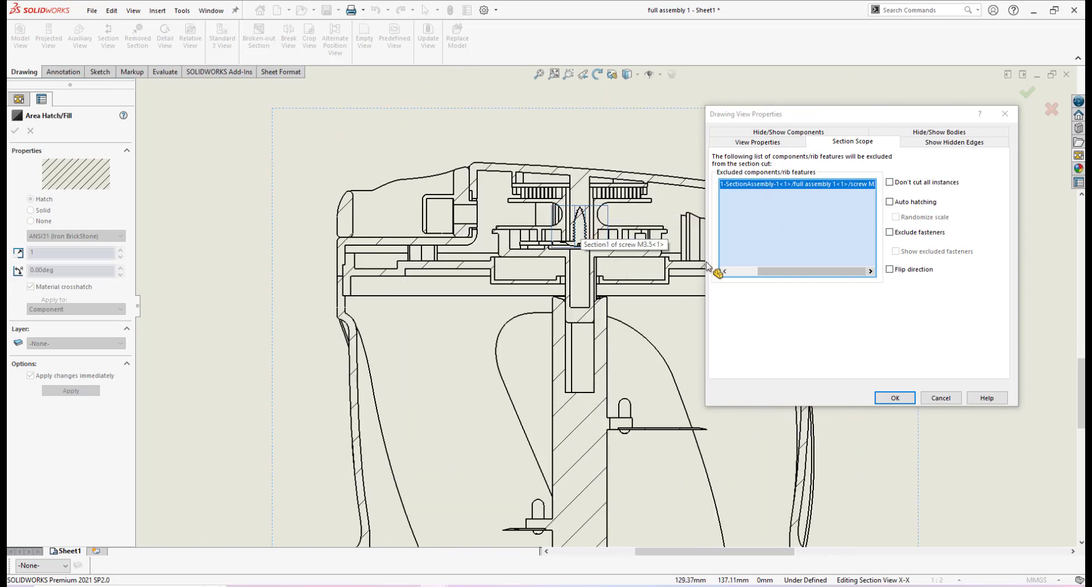
left_click(898, 399)
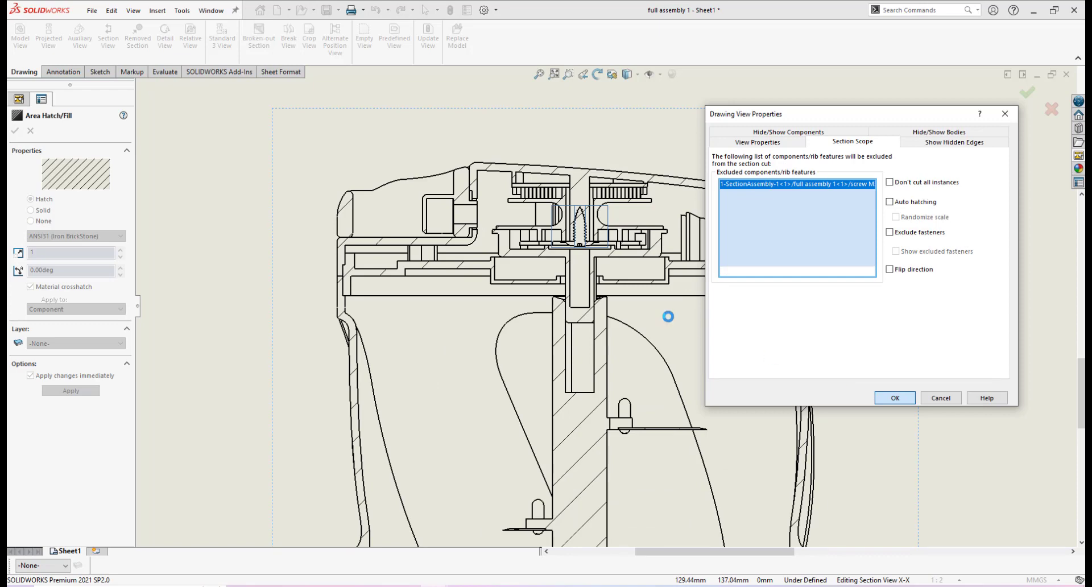
scroll(583, 230, "down", 3)
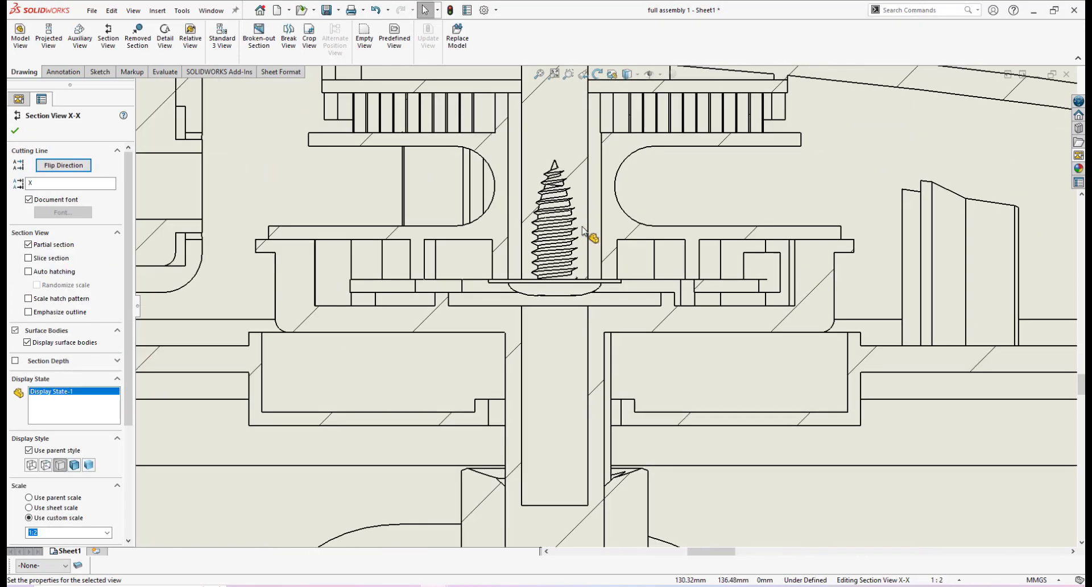
scroll(586, 236, "up", 2)
scroll(592, 244, "down", 3)
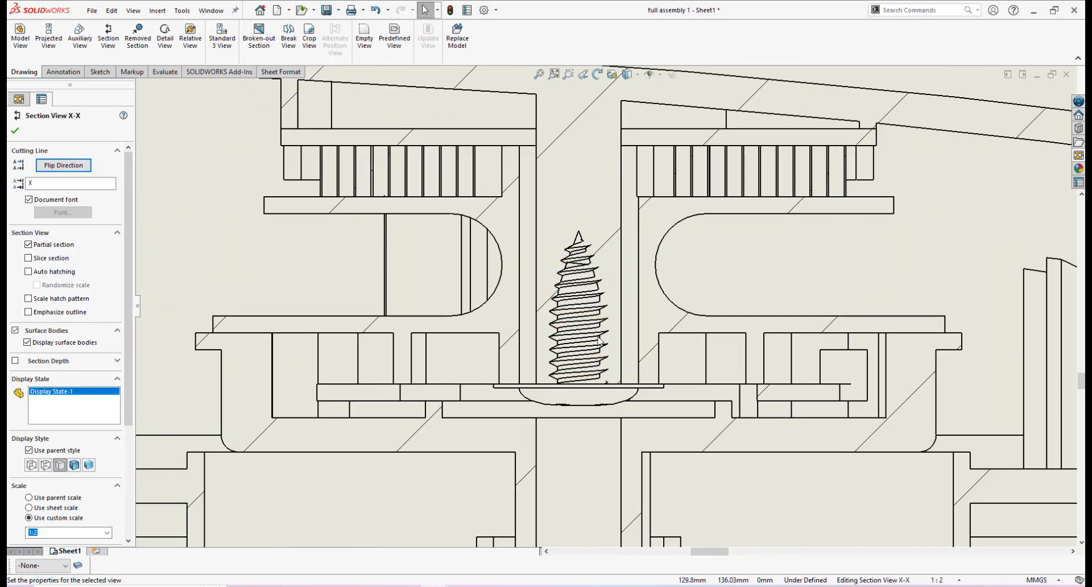
Step: Examine the screw together with the surrounding gears, lid and shaft top in the updated section view
scroll(599, 341, "up", 3)
scroll(620, 361, "up", 1)
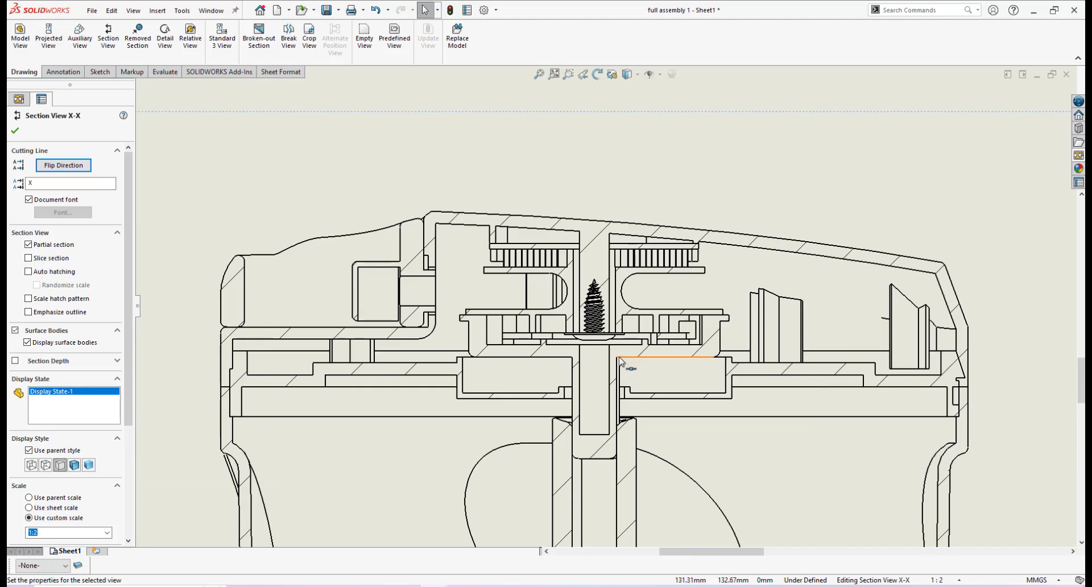
scroll(620, 361, "up", 3)
scroll(603, 302, "down", 2)
scroll(657, 328, "down", 2)
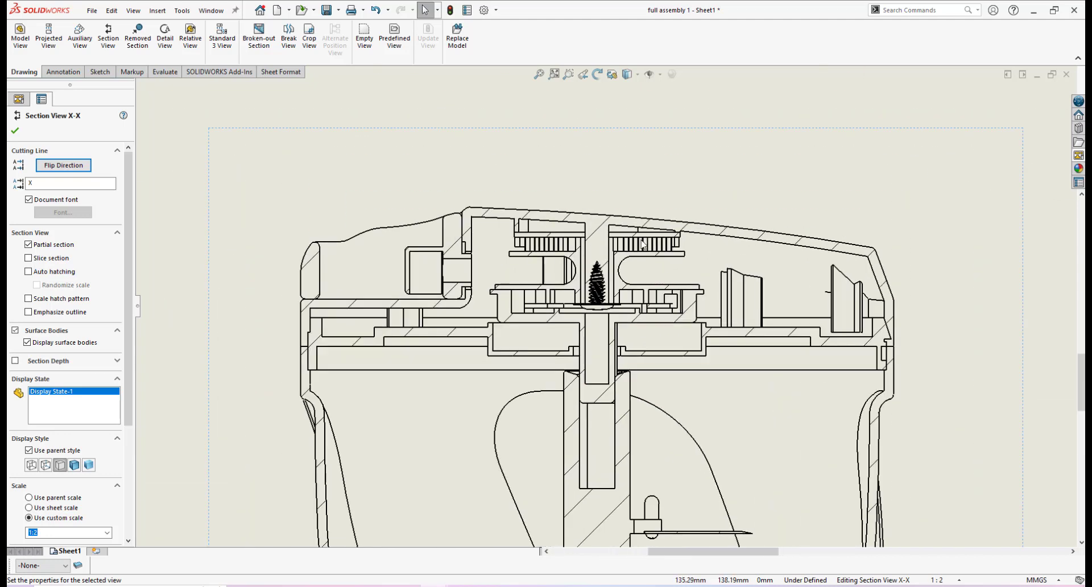
scroll(643, 264, "up", 3)
scroll(625, 263, "down", 2)
scroll(574, 277, "down", 3)
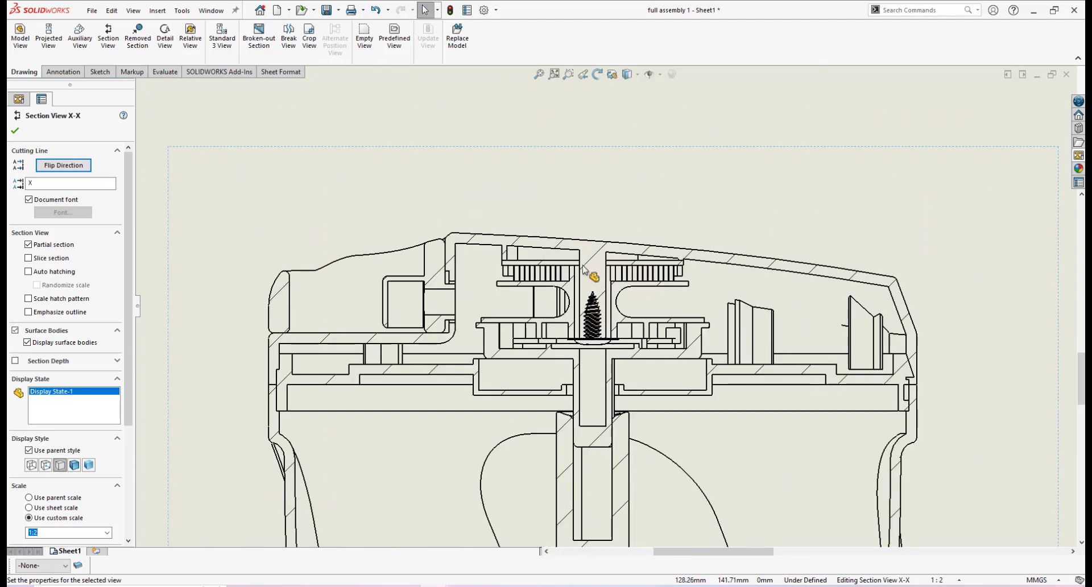
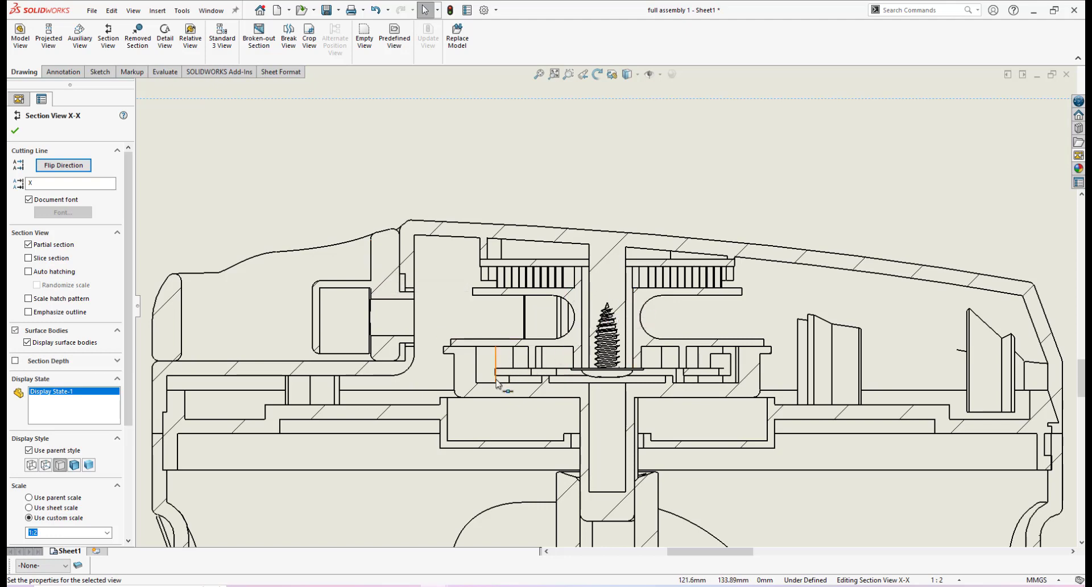
Step: Examine the hatching of the lid and its central screw boss against the adjacent gear and spring parts
scroll(760, 419, "up", 2)
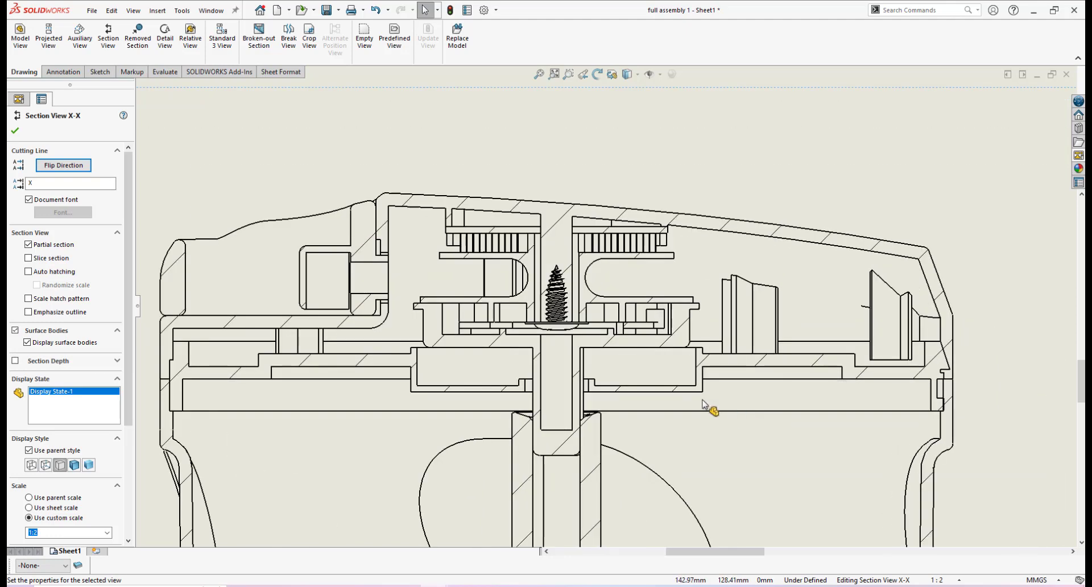
scroll(591, 344, "up", 1)
scroll(575, 279, "up", 1)
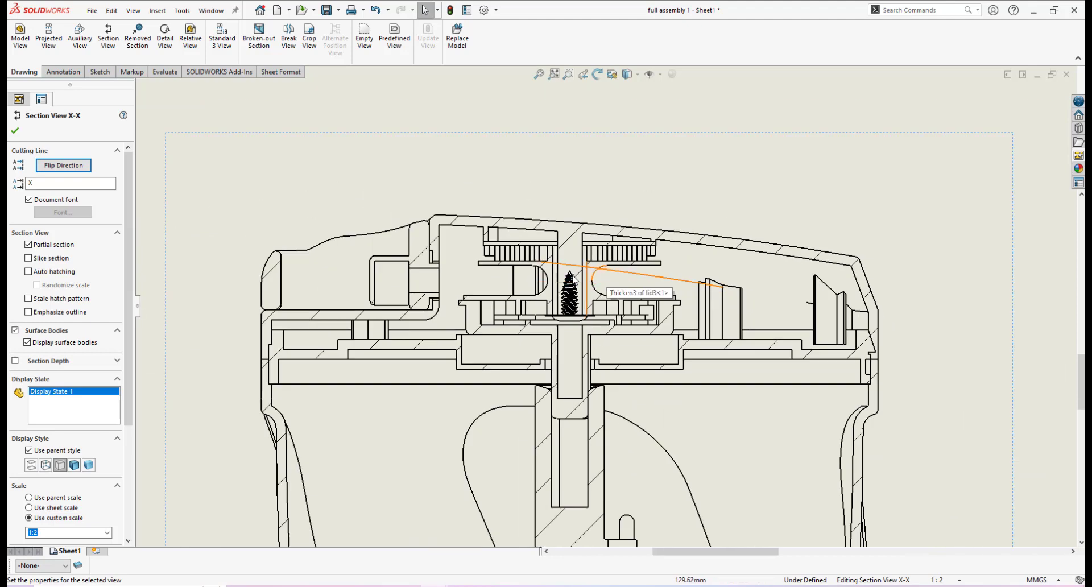
scroll(575, 279, "down", 1)
scroll(579, 249, "down", 3)
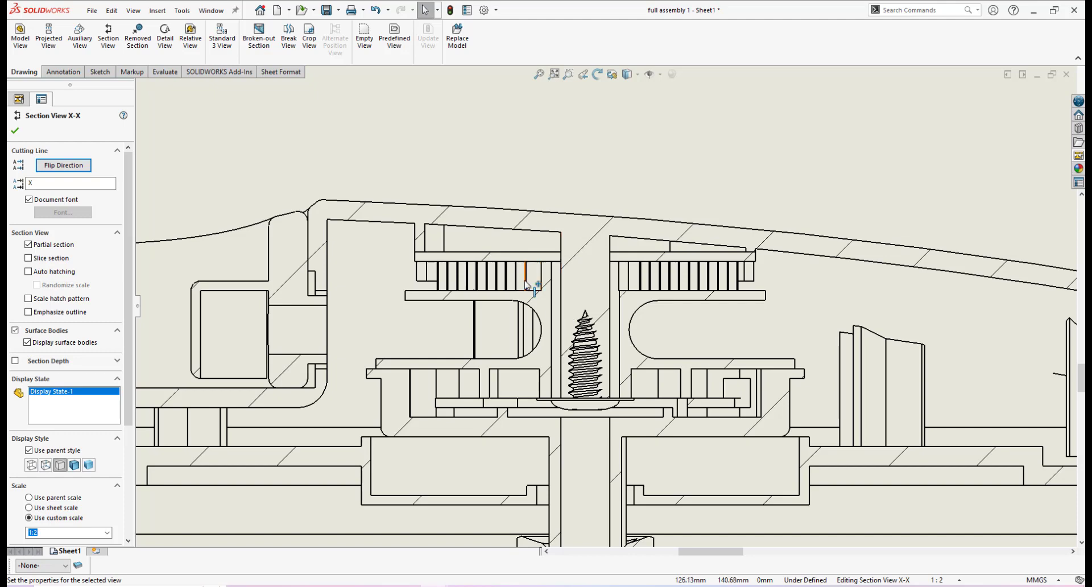
scroll(598, 288, "up", 3)
scroll(578, 295, "down", 4)
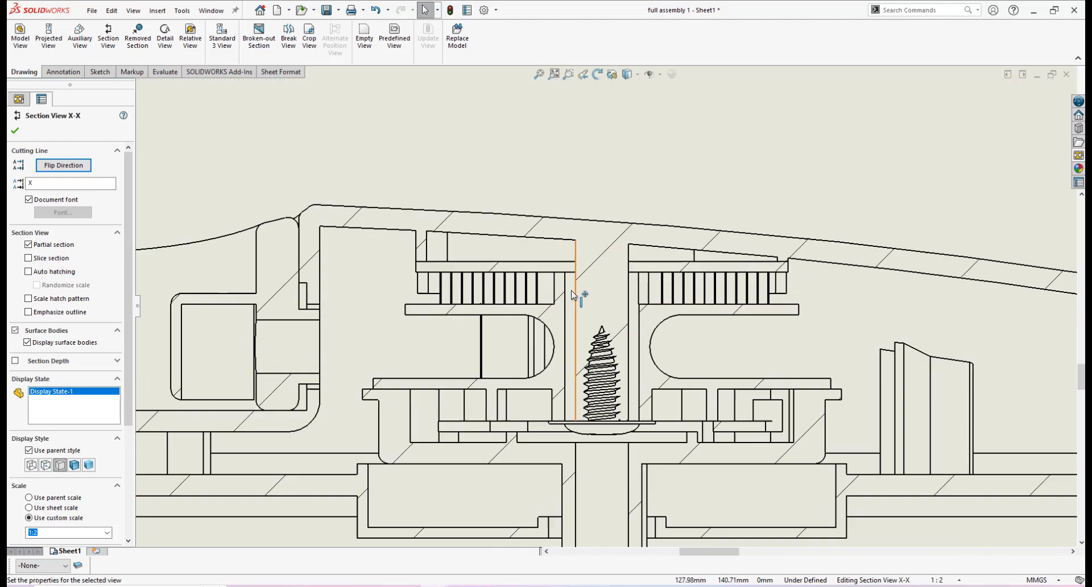
scroll(575, 293, "up", 2)
scroll(613, 275, "down", 2)
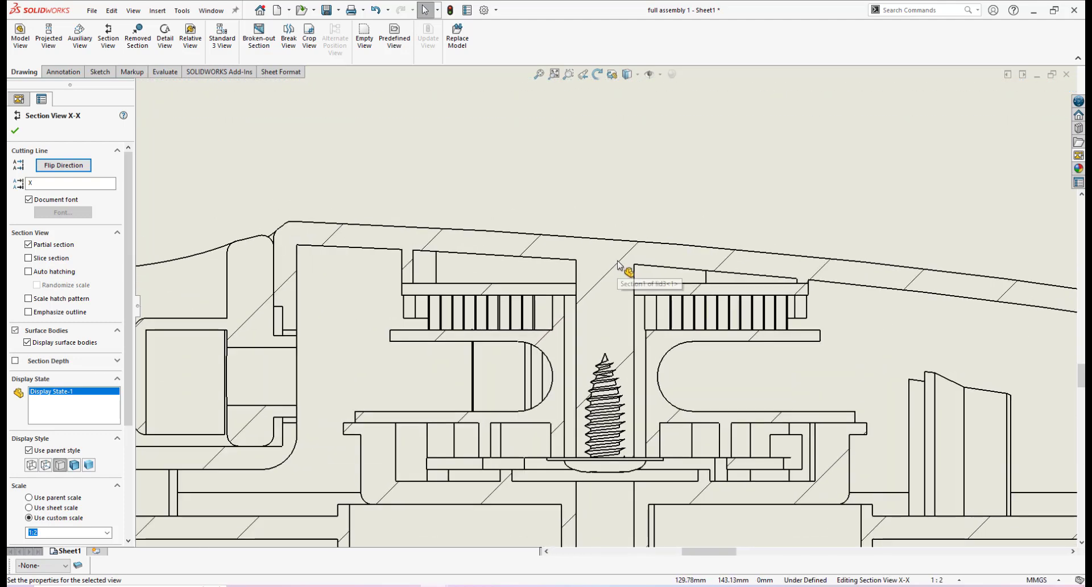
scroll(615, 273, "up", 1)
scroll(613, 275, "down", 1)
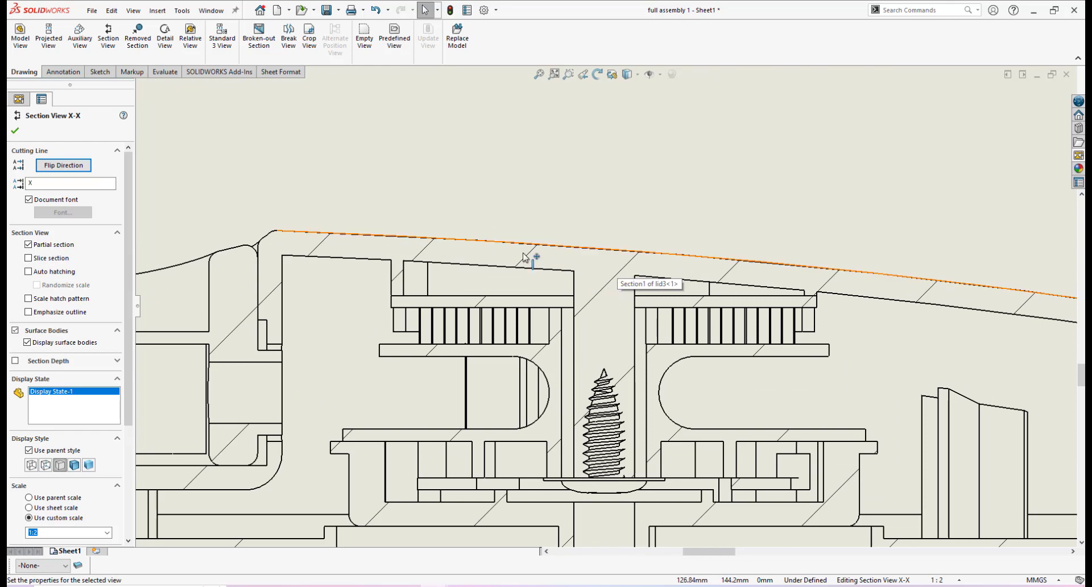
scroll(621, 288, "up", 1)
scroll(593, 290, "down", 1)
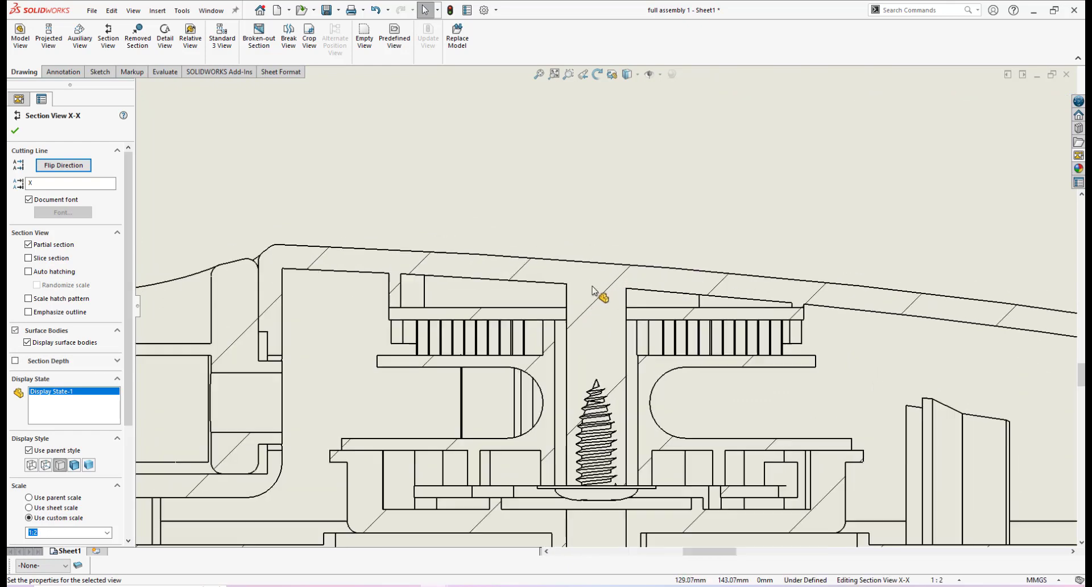
Step: Override the material crosshatch of the lid in section X-X with the Parallel Lines pattern at scale 3
scroll(556, 263, "down", 1)
scroll(538, 283, "up", 1)
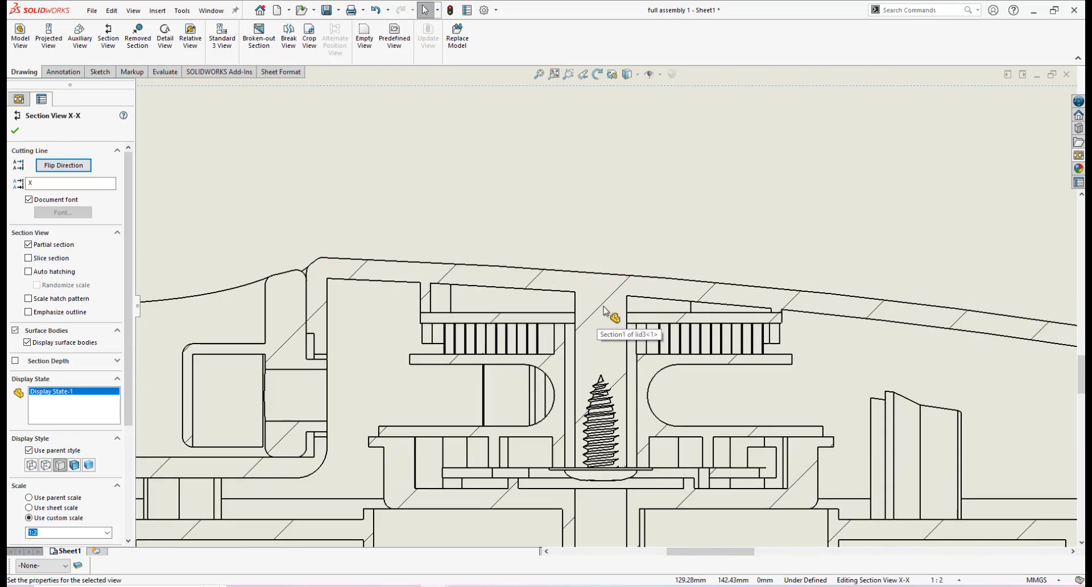
scroll(604, 316, "up", 1)
scroll(597, 319, "down", 2)
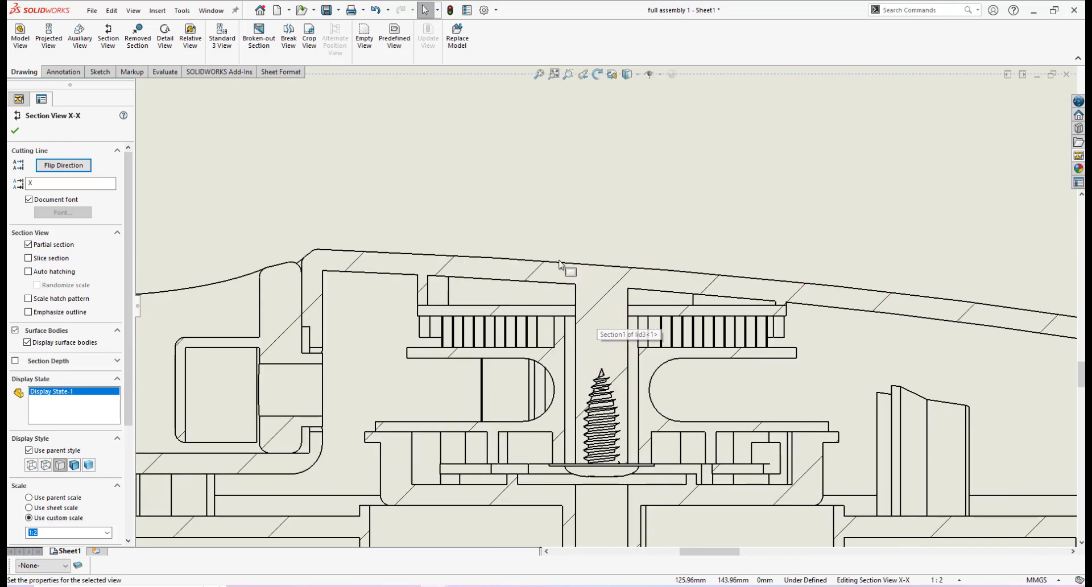
scroll(592, 319, "up", 2)
scroll(595, 342, "down", 4)
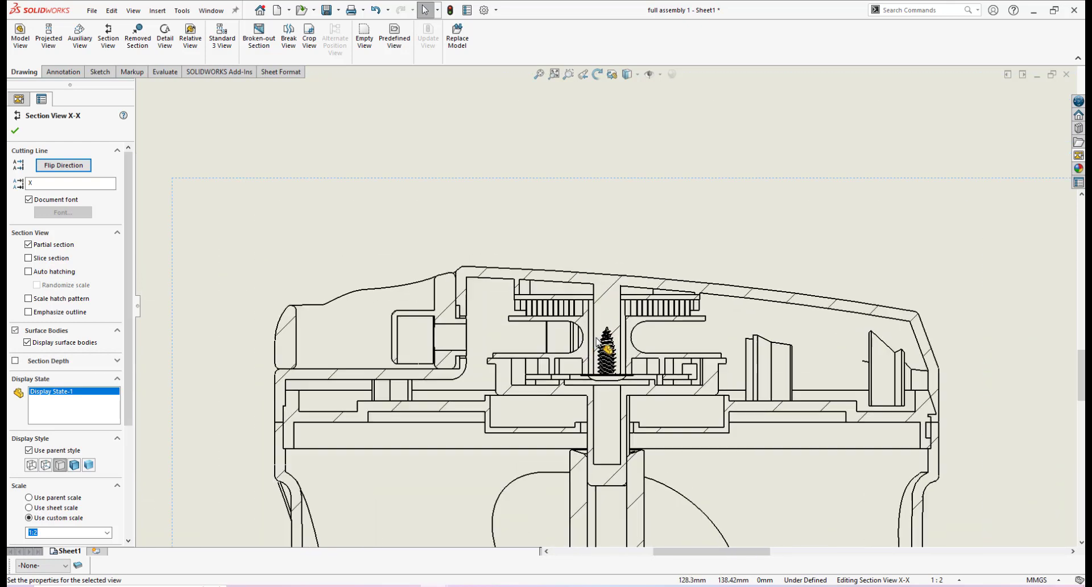
left_click(615, 254)
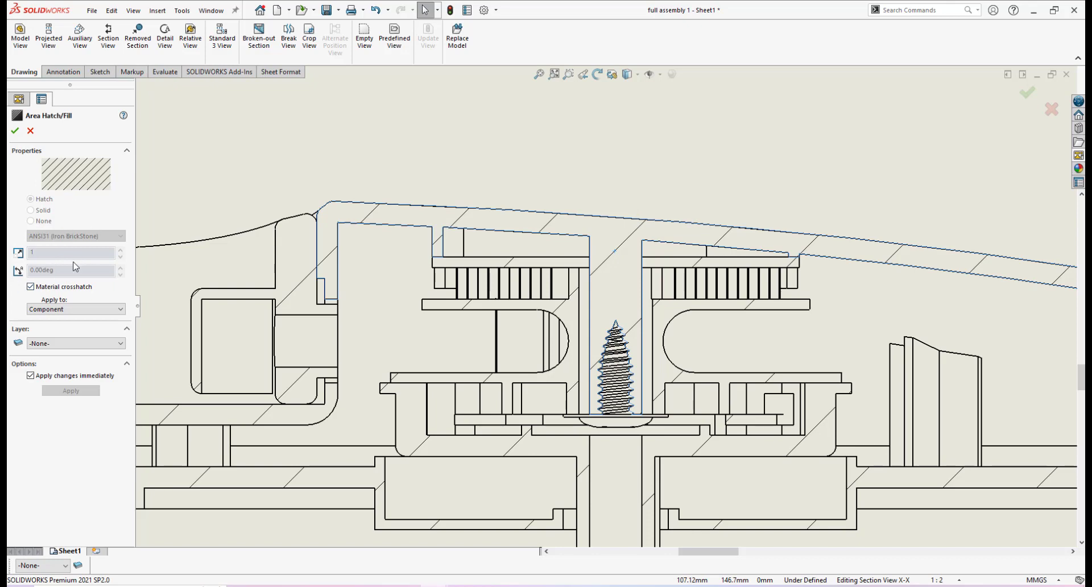
left_click(30, 287)
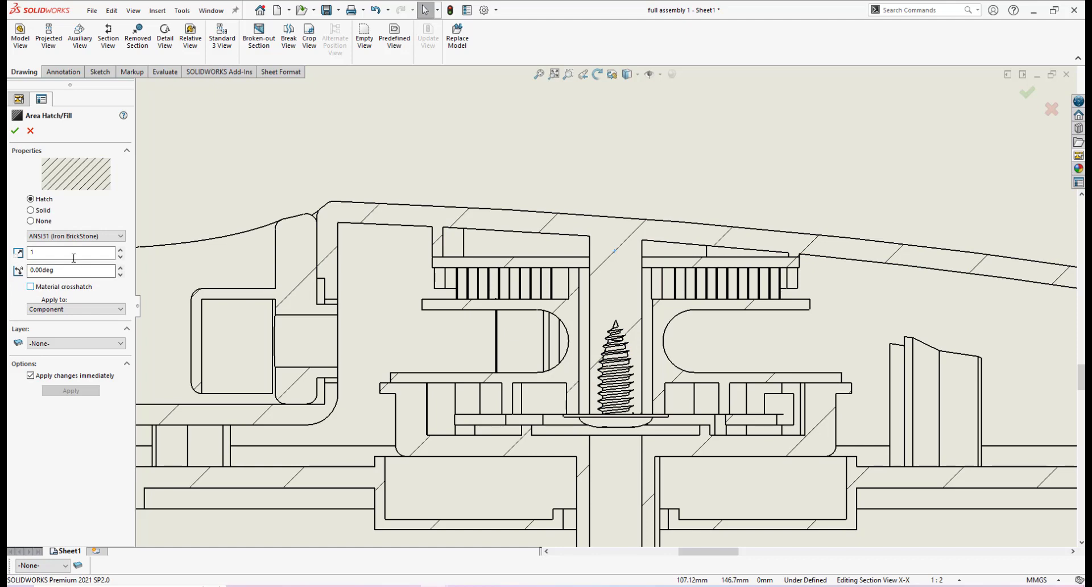
left_click(120, 236)
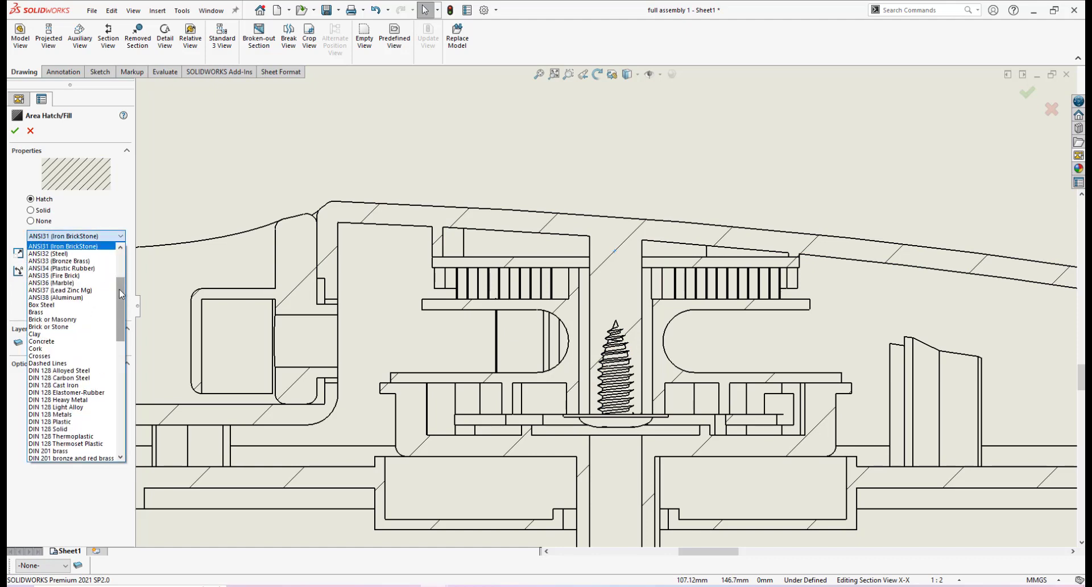
left_click_drag(120, 293, 121, 408)
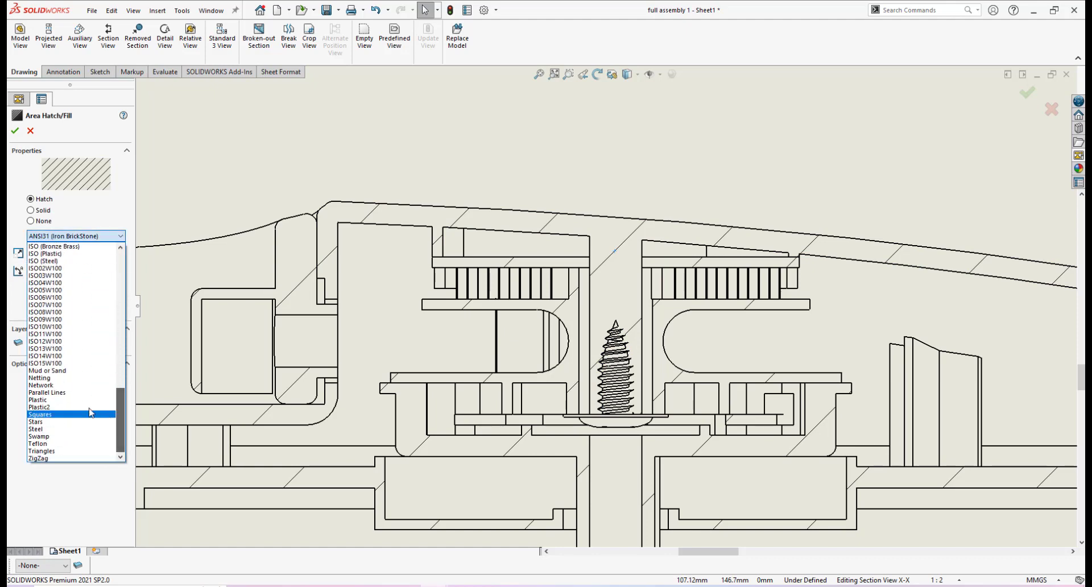
left_click(60, 392)
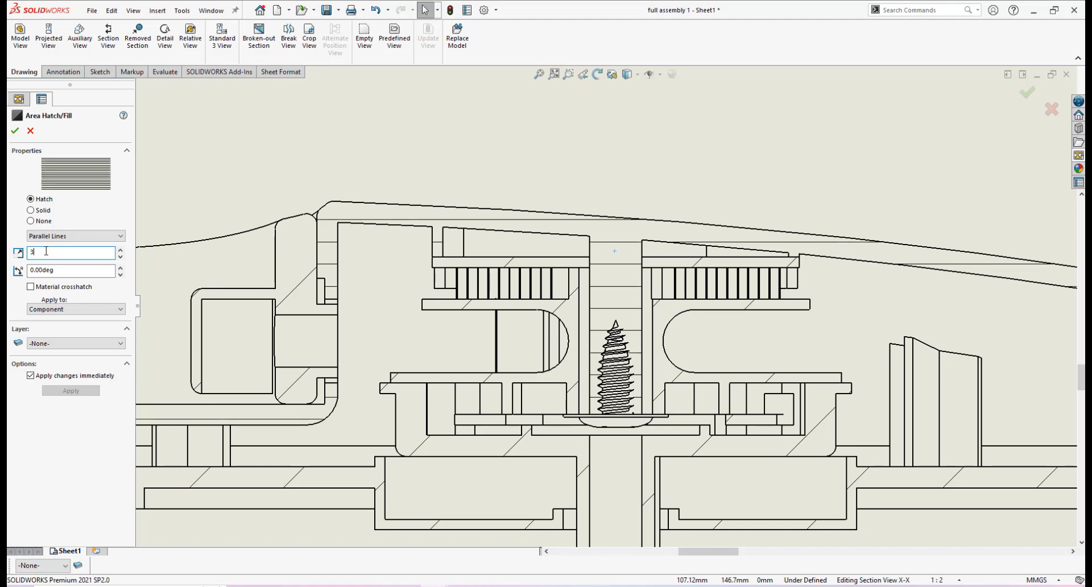
Step: Set the lid's hatch angle to 45 degrees and check the line spacing around the screw boss
scroll(627, 289, "down", 3)
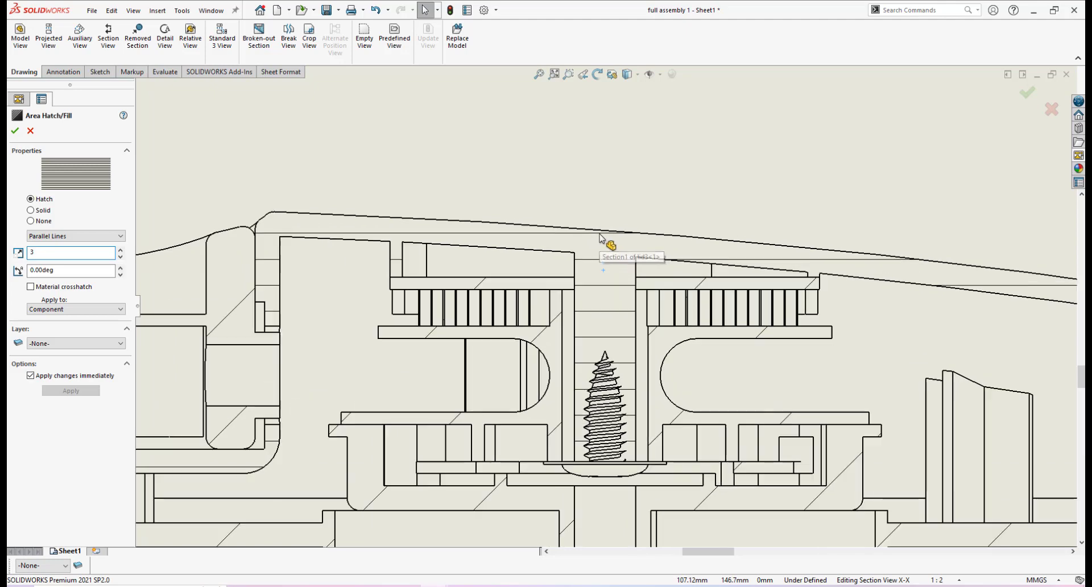
scroll(582, 244, "down", 1)
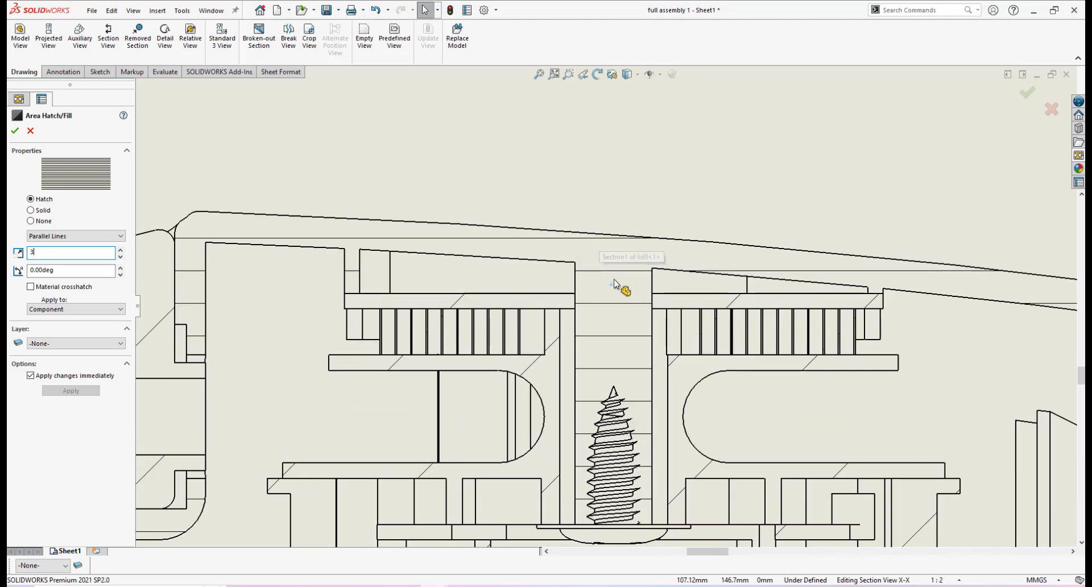
scroll(632, 300, "up", 2)
scroll(625, 318, "down", 1)
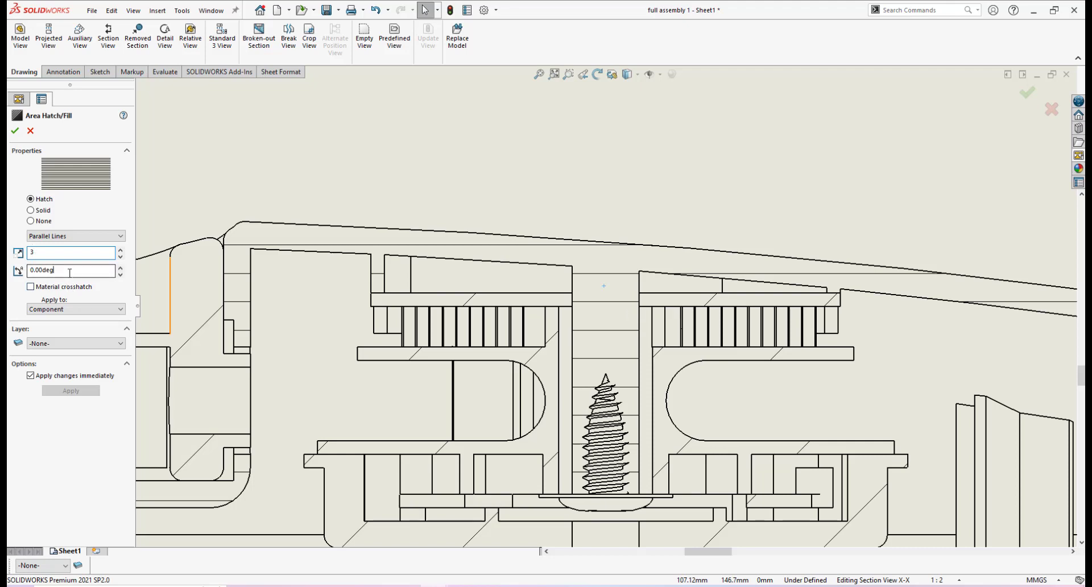
type("5")
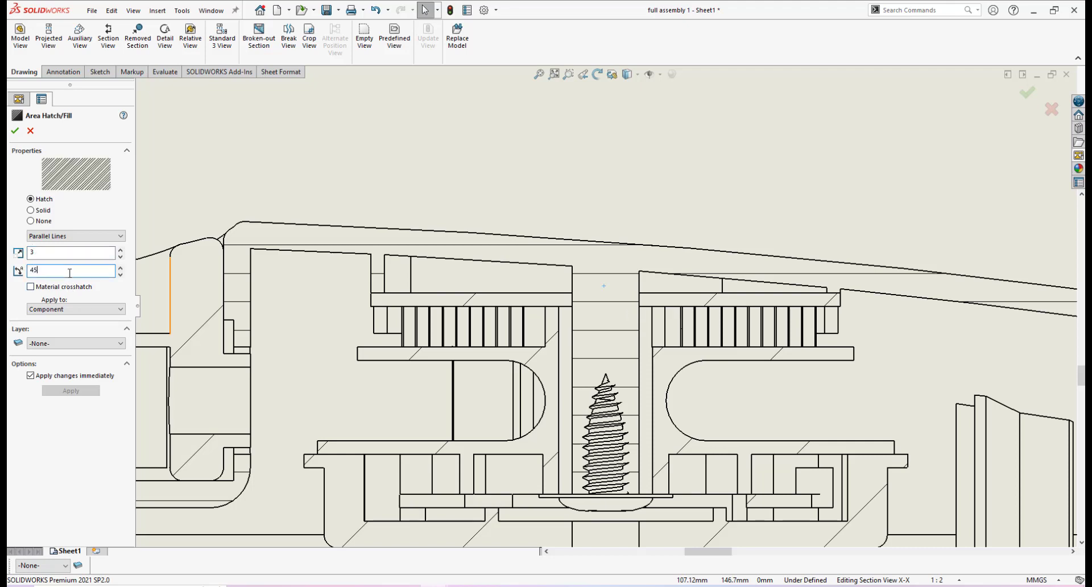
key("Return")
scroll(723, 377, "up", 4)
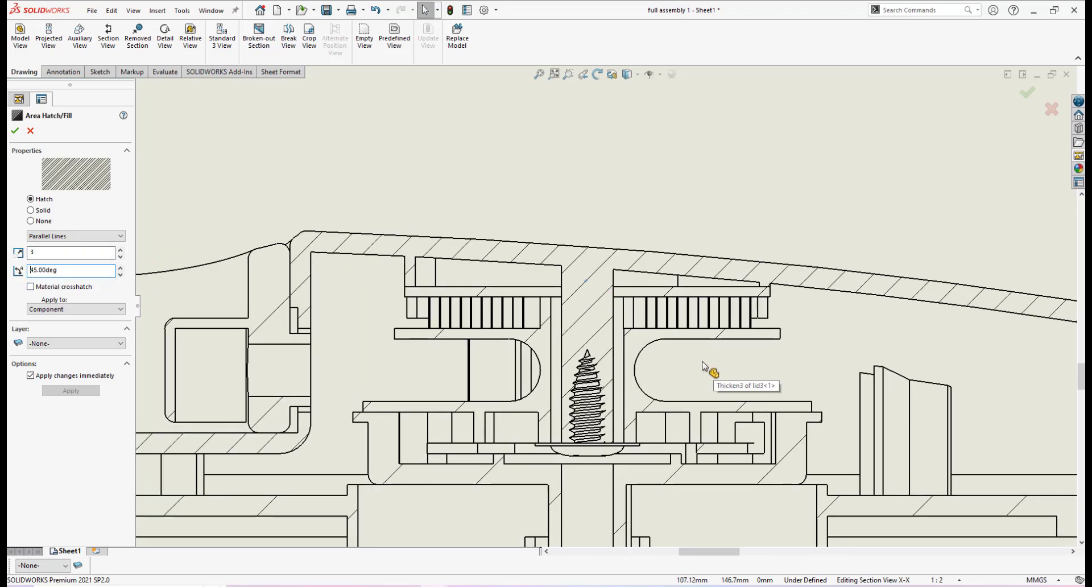
Step: Override the material crosshatch of the thin flat plate beneath the lid with Parallel Lines at scale 3
scroll(671, 339, "down", 3)
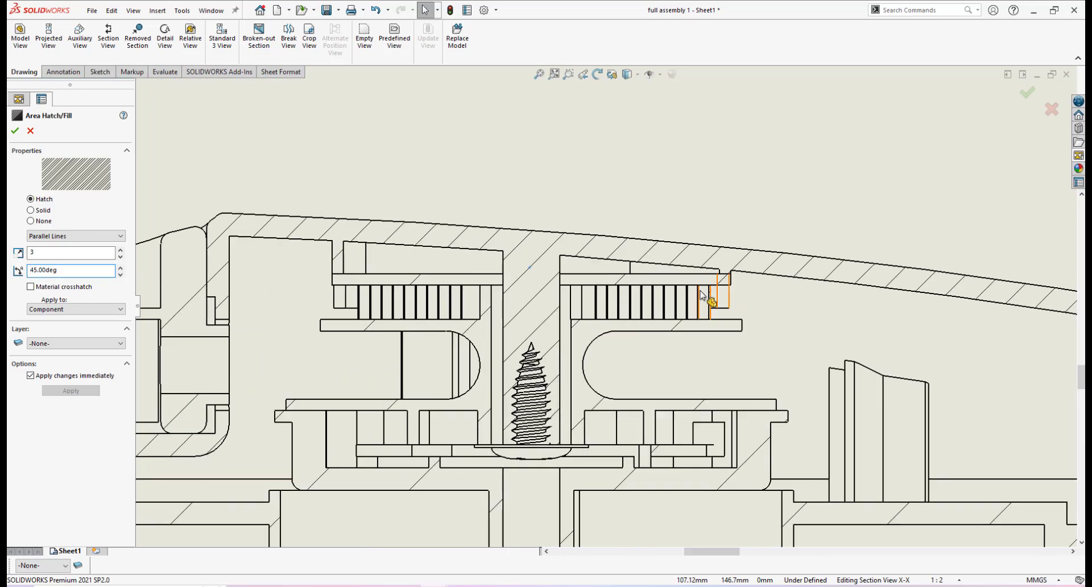
scroll(720, 265, "down", 2)
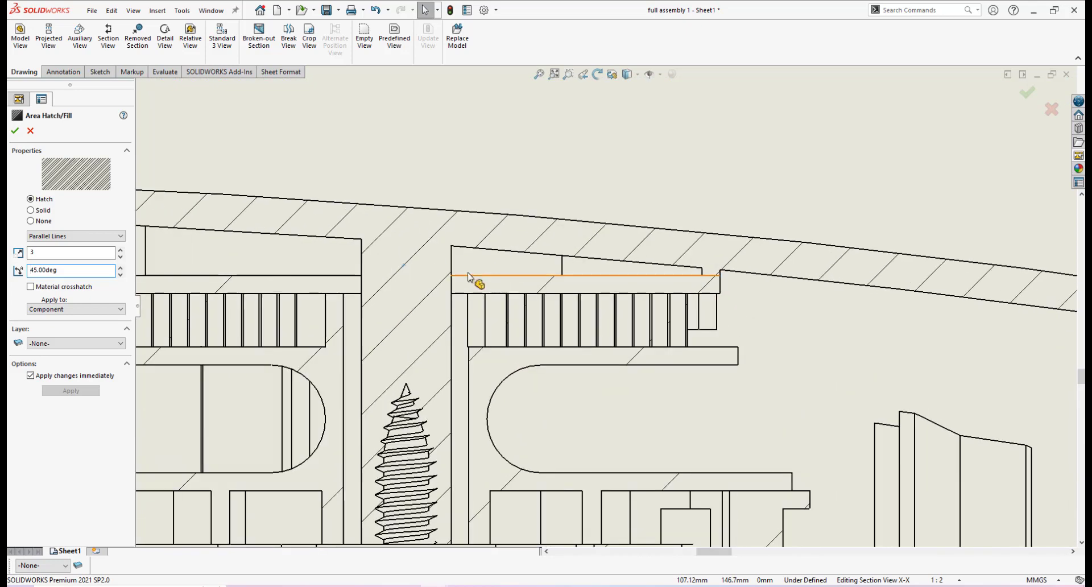
left_click(547, 284)
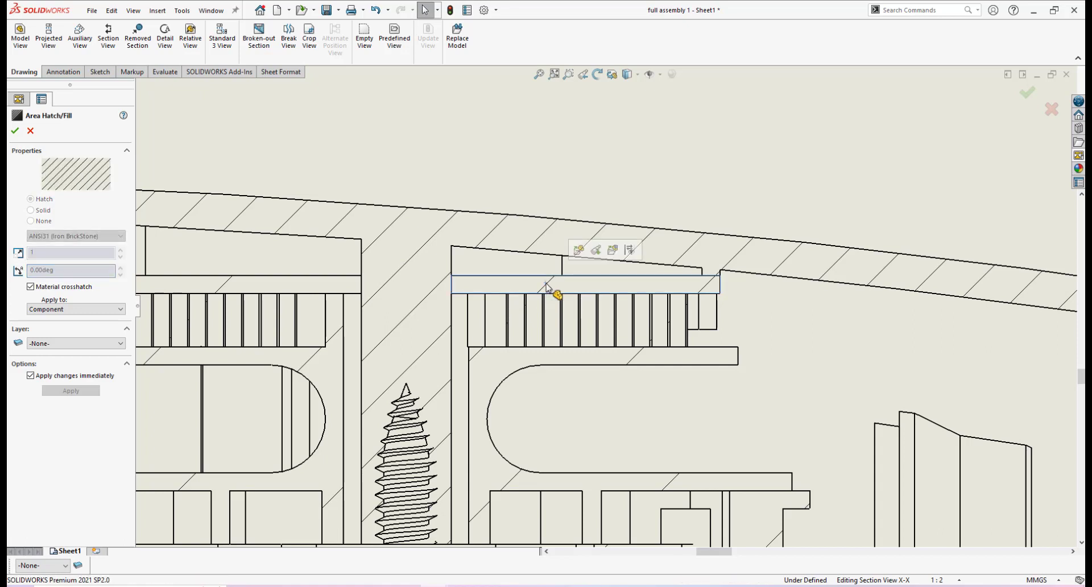
left_click(31, 286)
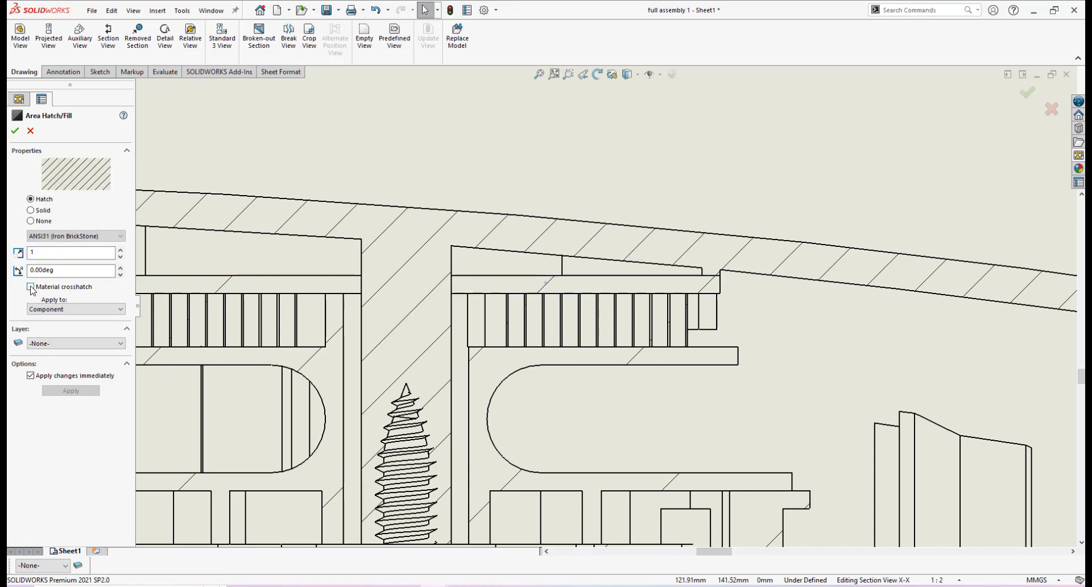
left_click(86, 235)
left_click_drag(123, 301, 120, 421)
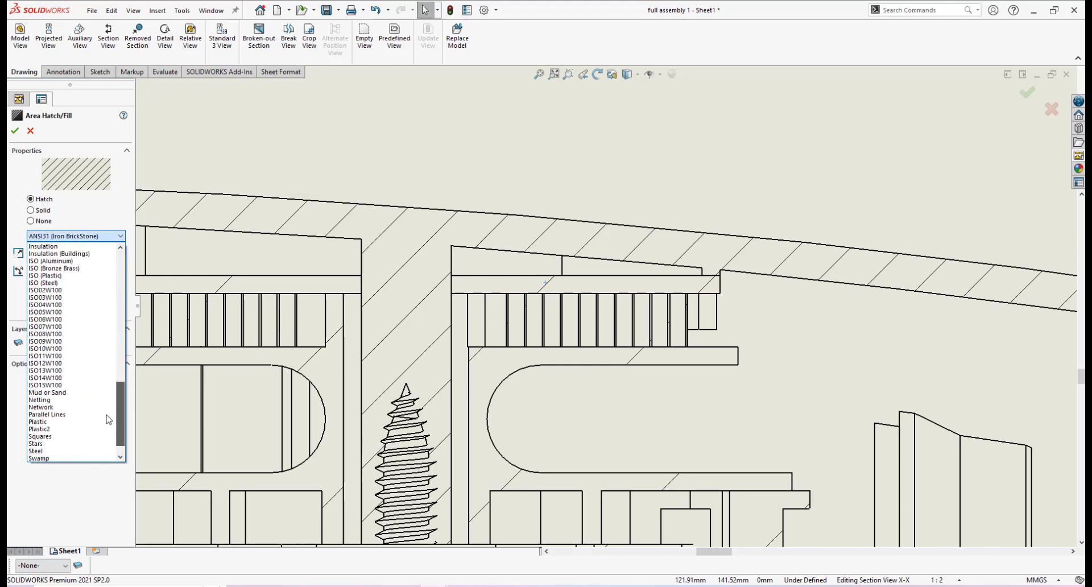
left_click(73, 389)
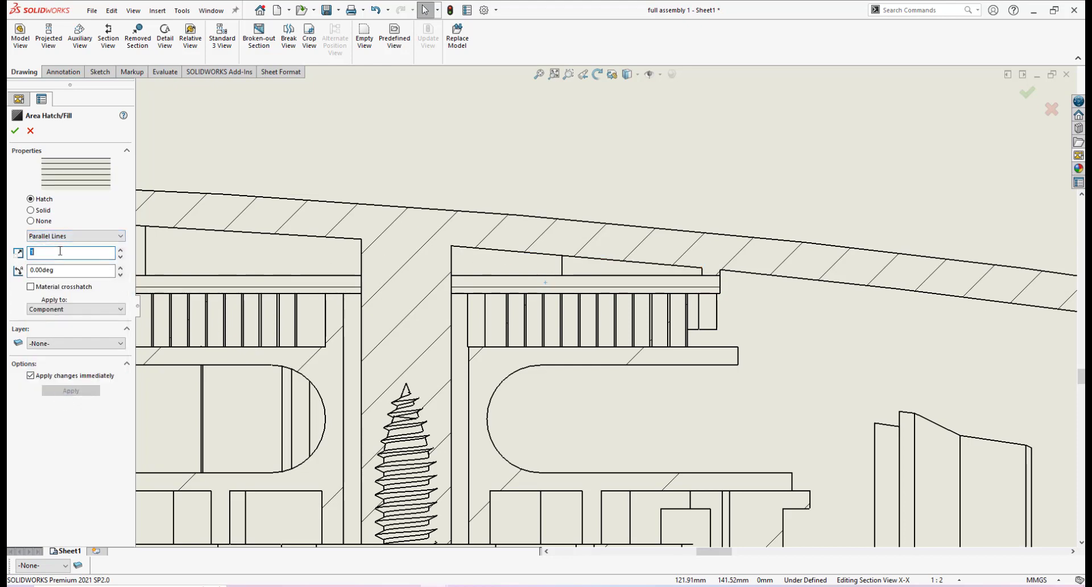
type("3")
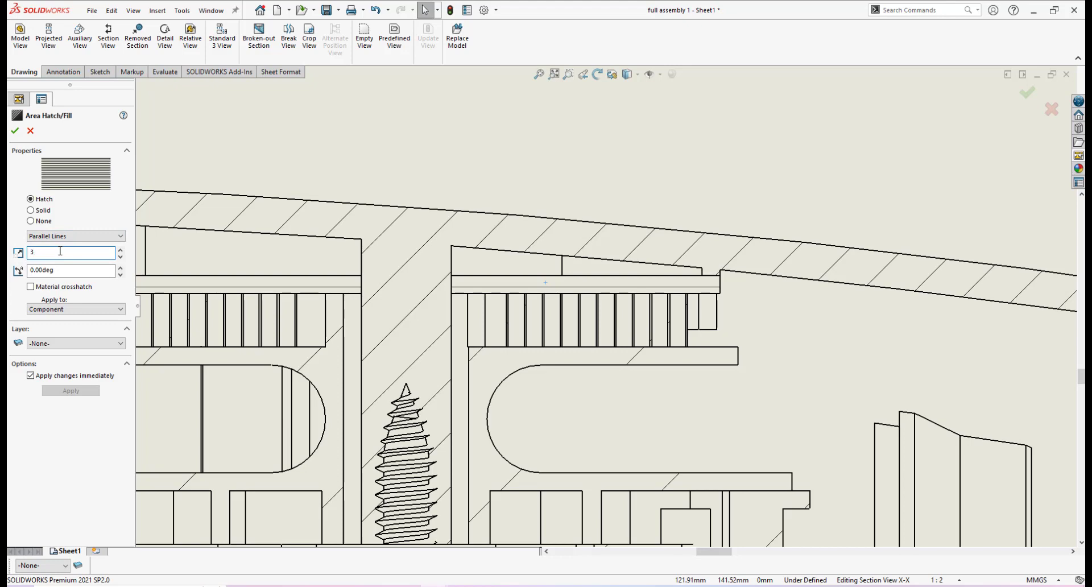
Step: Set the flat plate's hatch angle to -45 degrees and compare it with the lid's hatching
scroll(563, 290, "up", 1)
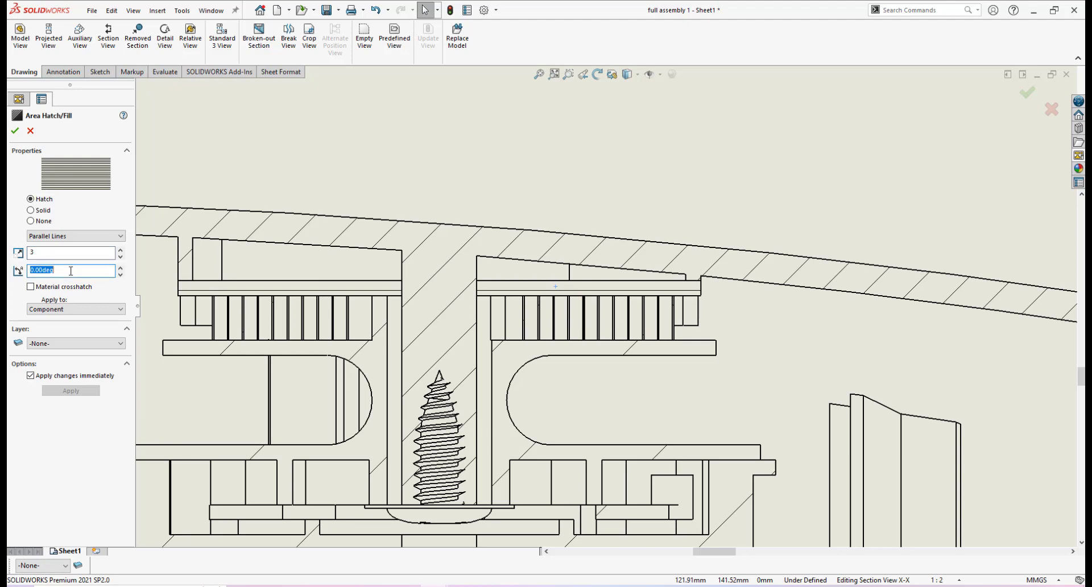
key("Return")
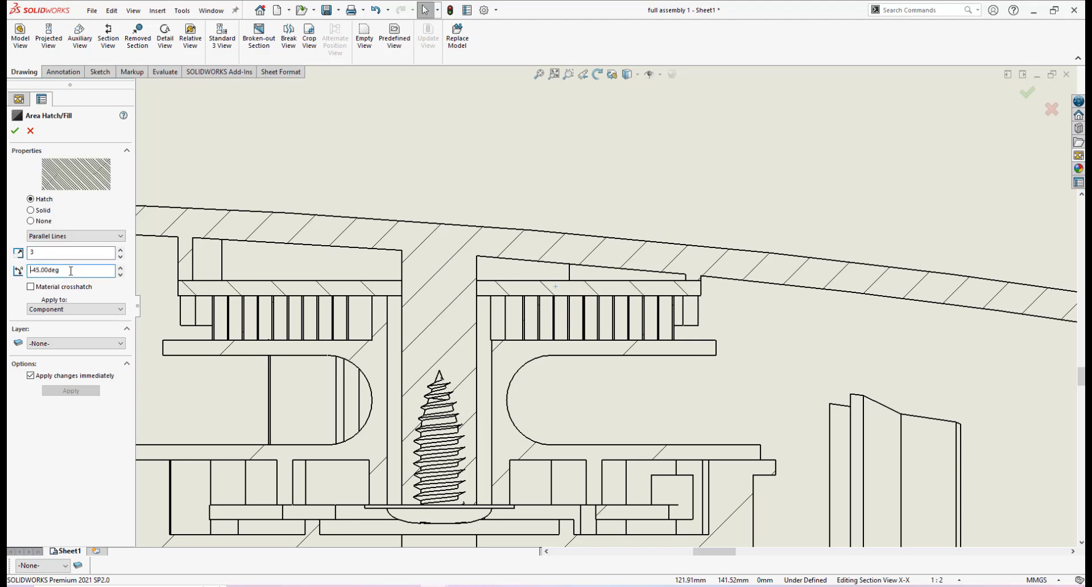
scroll(630, 302, "down", 4)
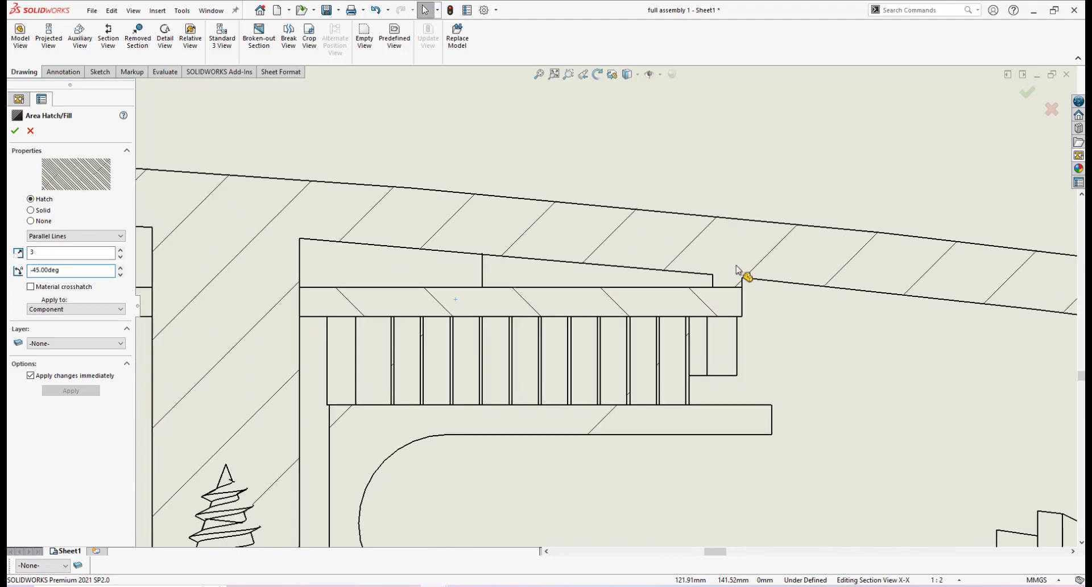
scroll(730, 285, "up", 2)
scroll(695, 283, "down", 2)
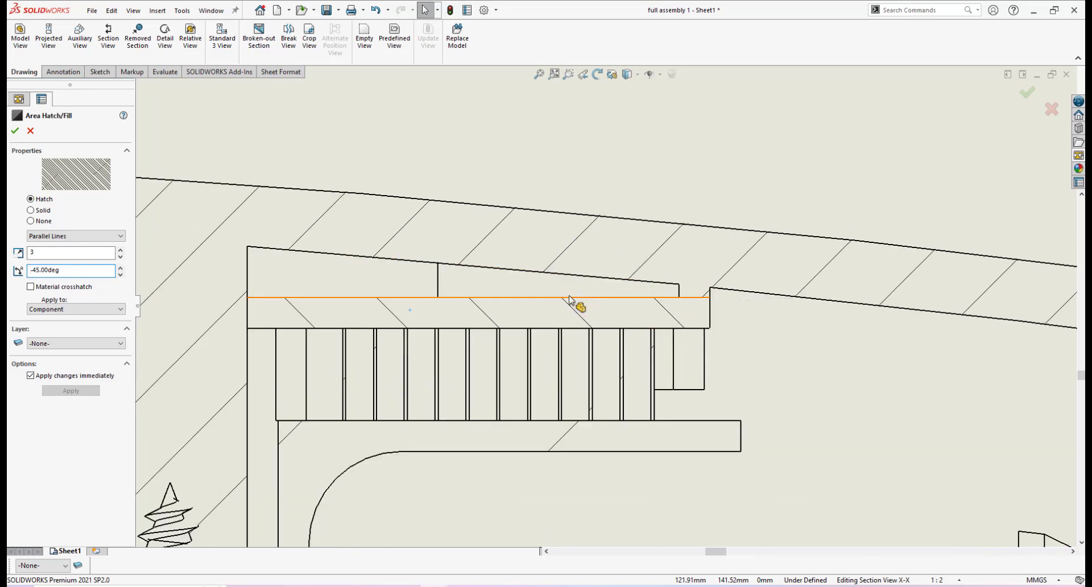
scroll(606, 313, "up", 4)
scroll(458, 348, "down", 6)
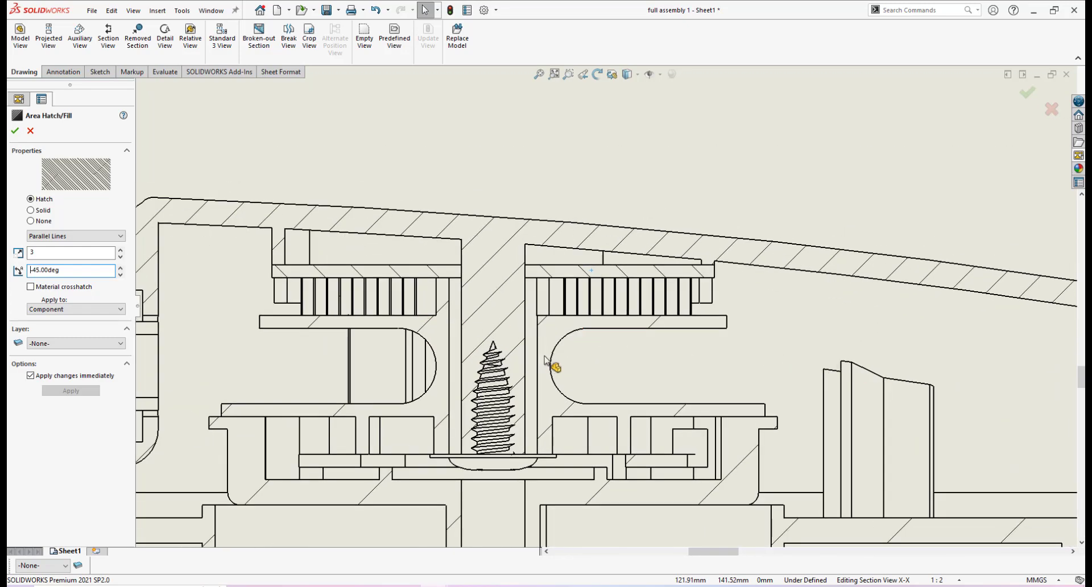
Step: Override the material crosshatch of the grooved spool around the screw boss with Parallel Lines at scale 3
scroll(576, 306, "down", 2)
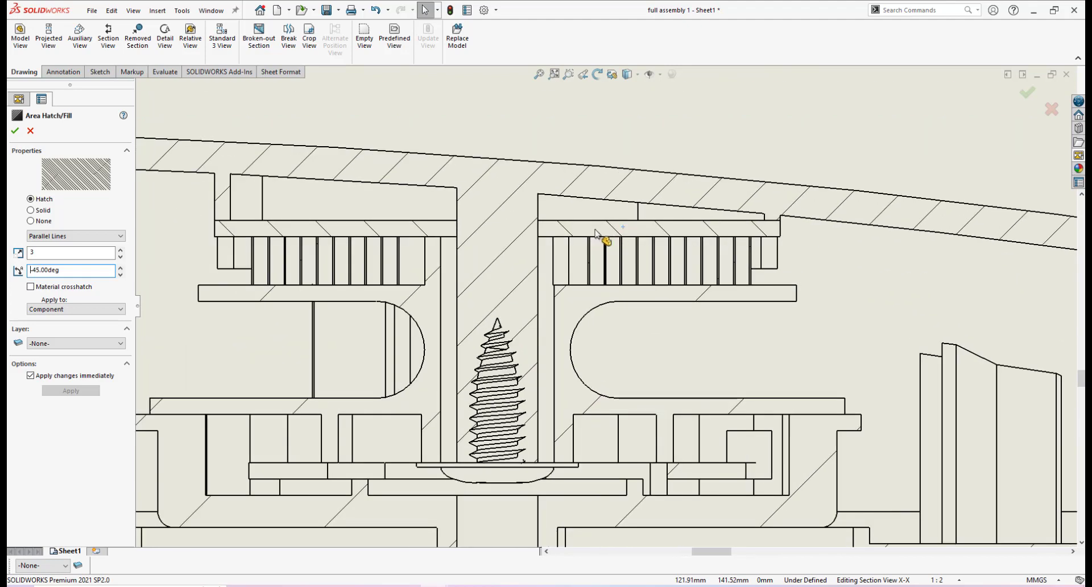
left_click(576, 304)
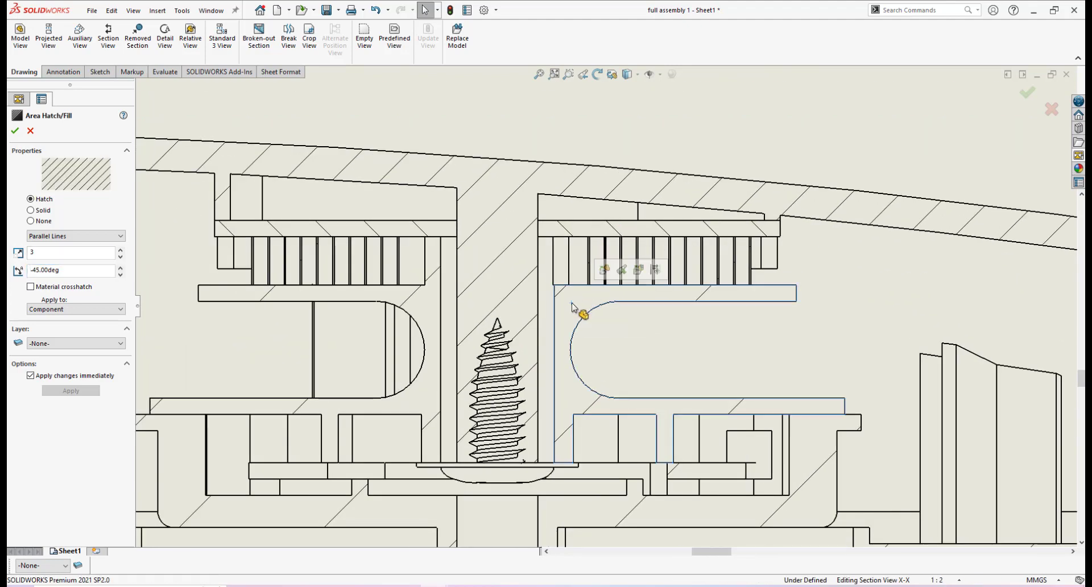
left_click(30, 287)
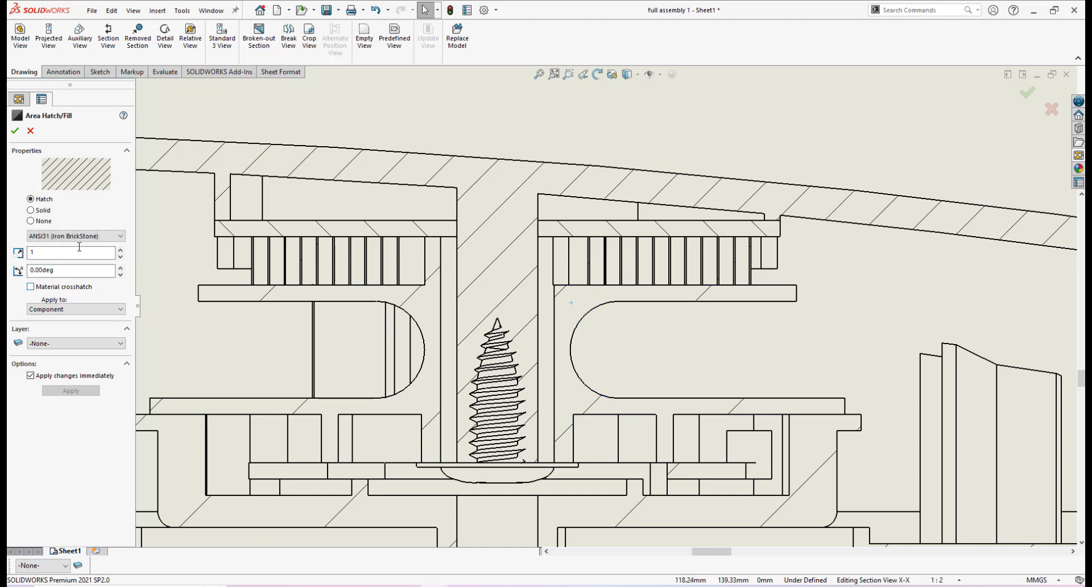
left_click(114, 236)
scroll(86, 352, "down", 5)
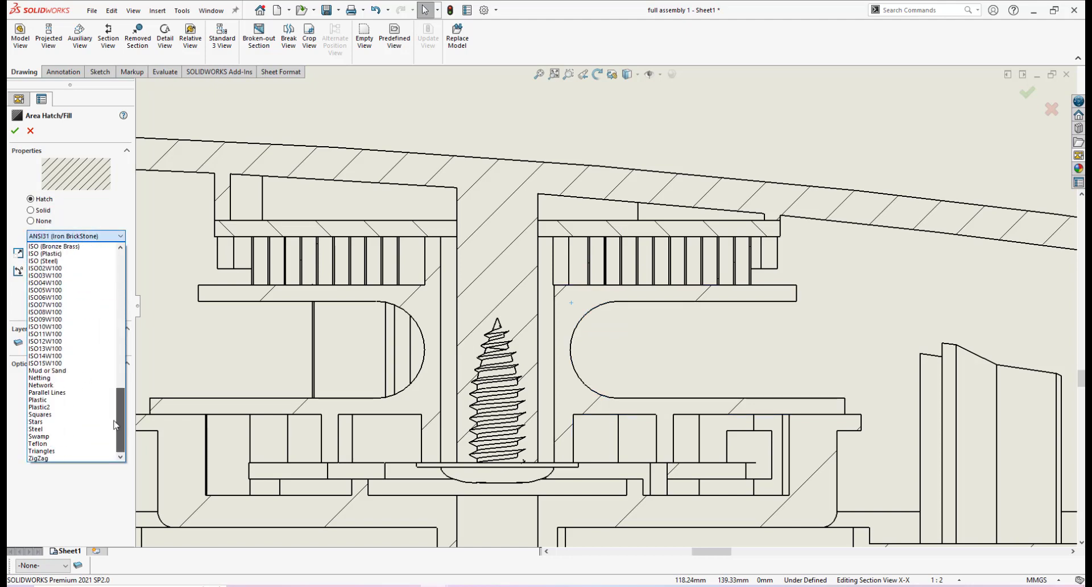
left_click(85, 397)
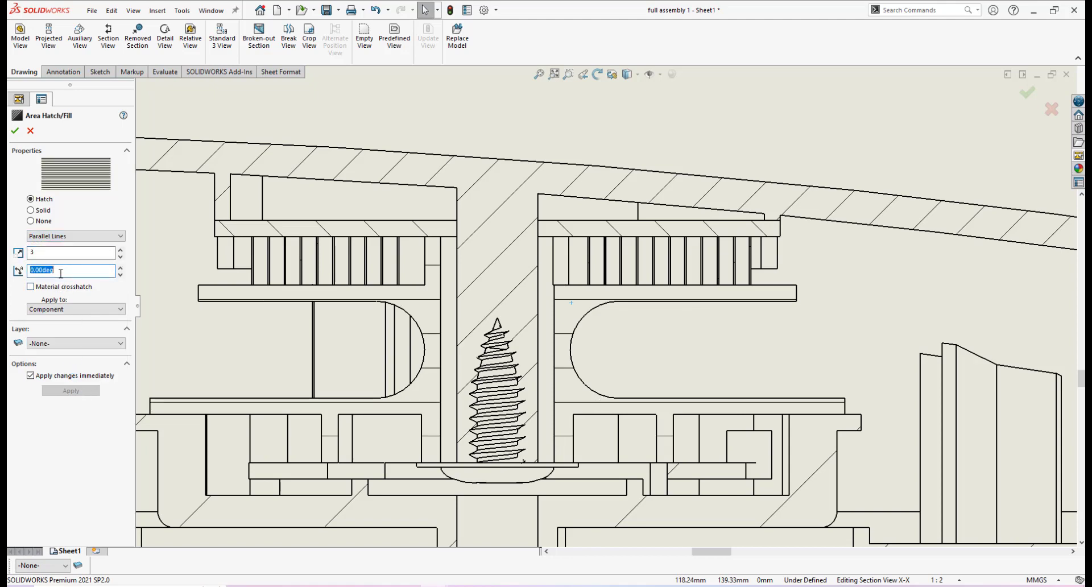
Step: Set the grooved spool's hatch angle to 45 degrees and check it against the neighbouring parts
type("5")
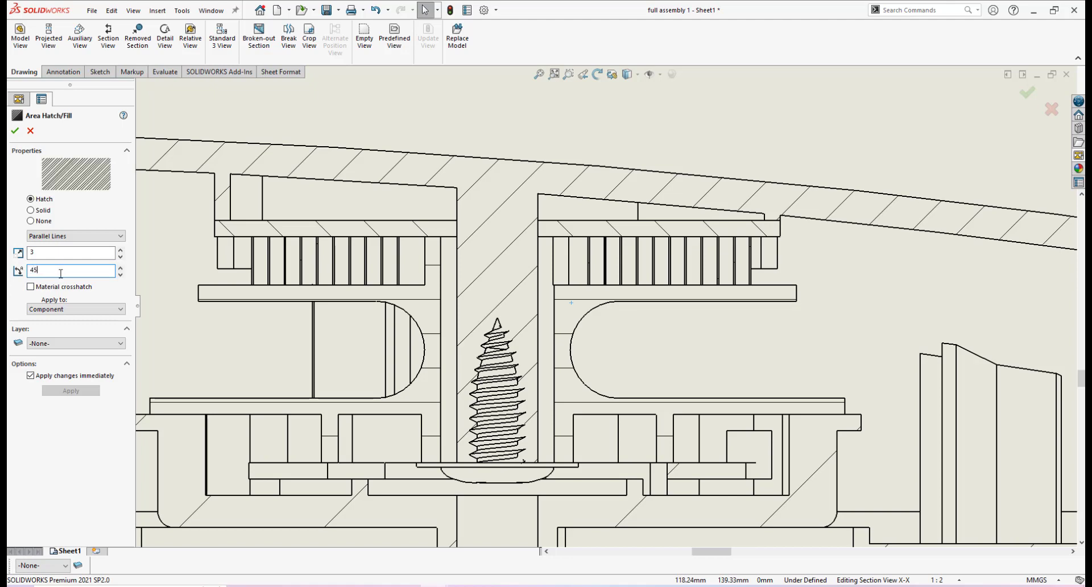
scroll(541, 307, "down", 3)
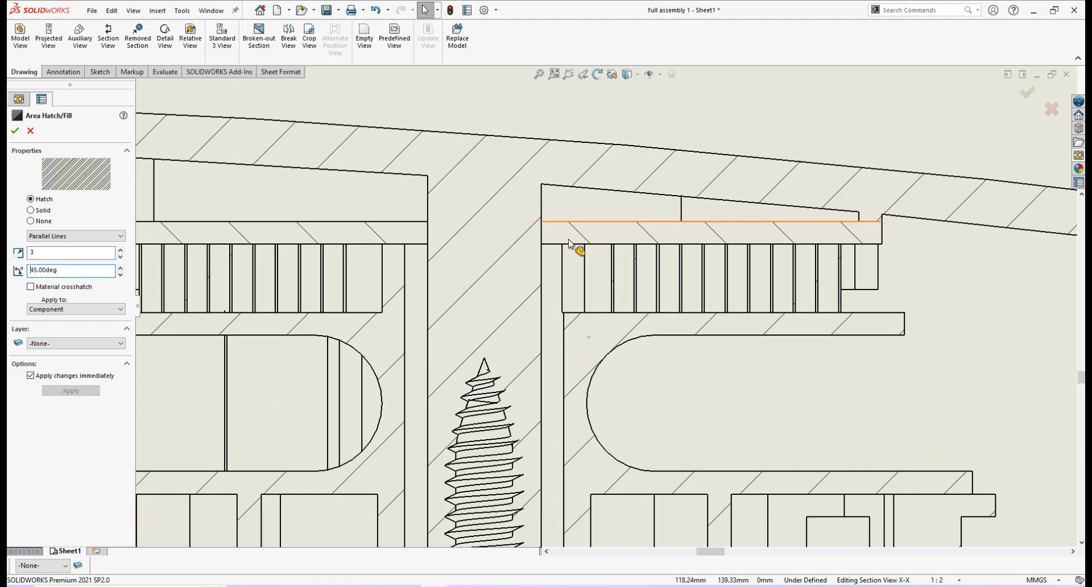
scroll(369, 271, "up", 4)
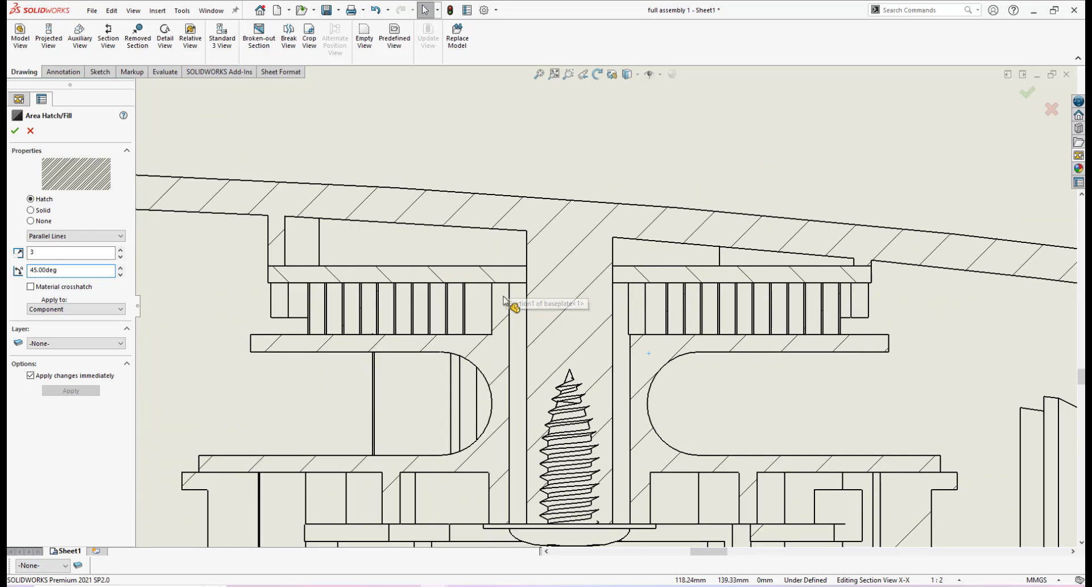
scroll(510, 312, "up", 2)
scroll(629, 421, "up", 3)
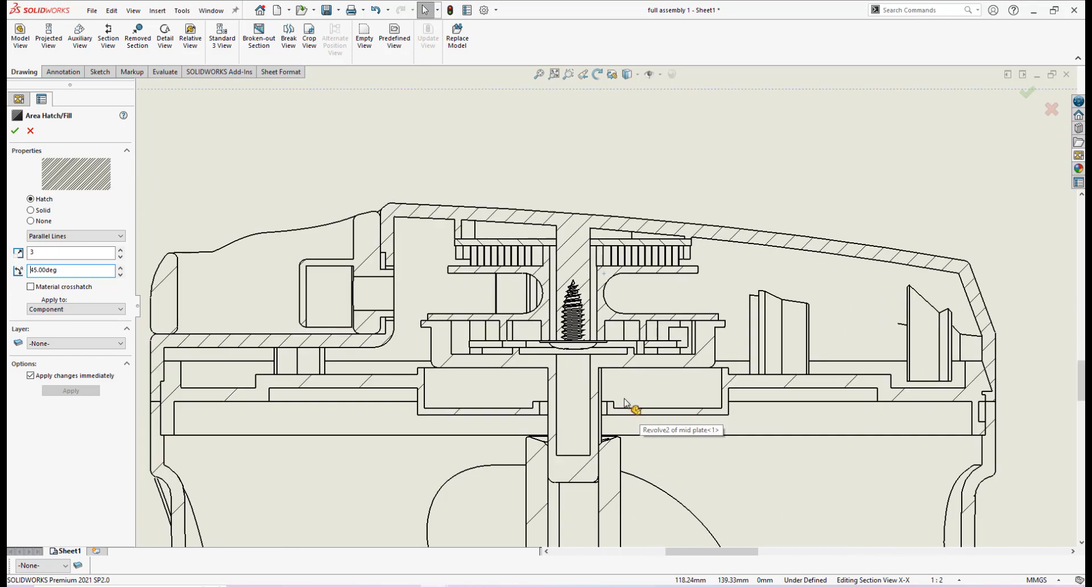
scroll(628, 392, "up", 2)
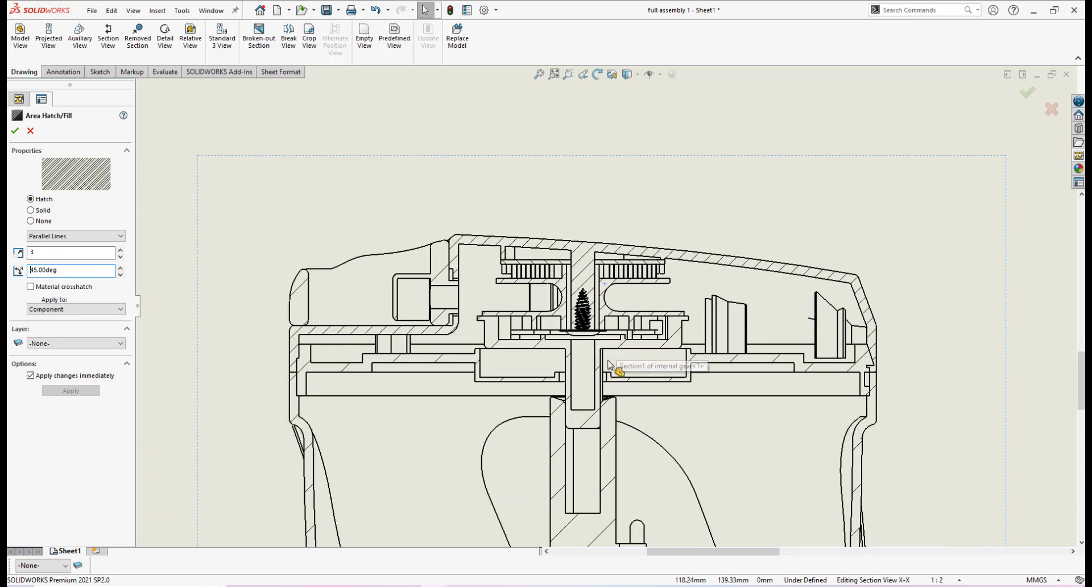
Step: Review the hatching across section X-X, focusing on the central blade shaft and the parts that meet it
scroll(612, 356, "up", 2)
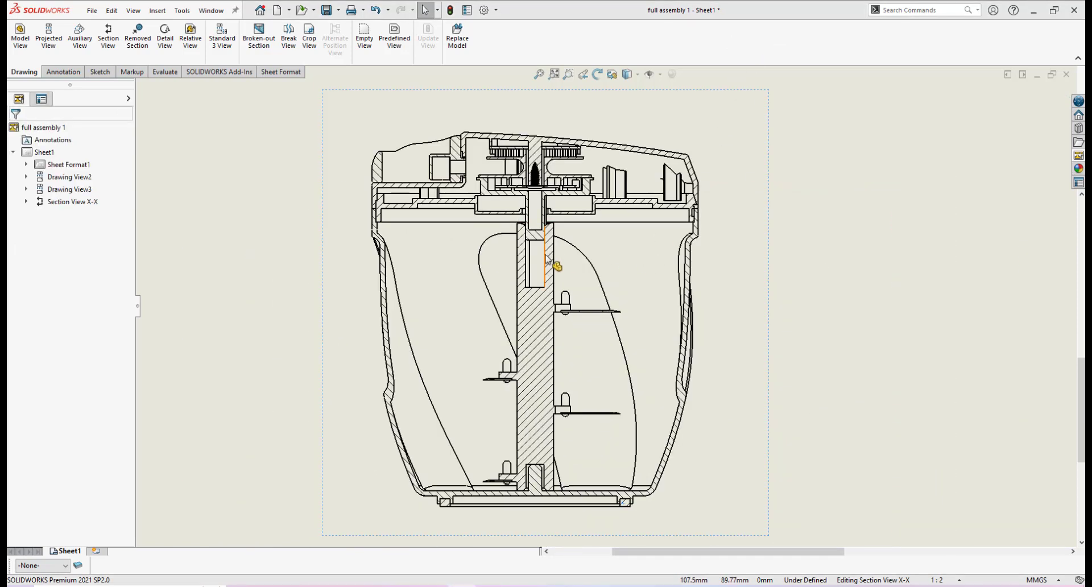
scroll(566, 250, "down", 2)
scroll(578, 273, "up", 4)
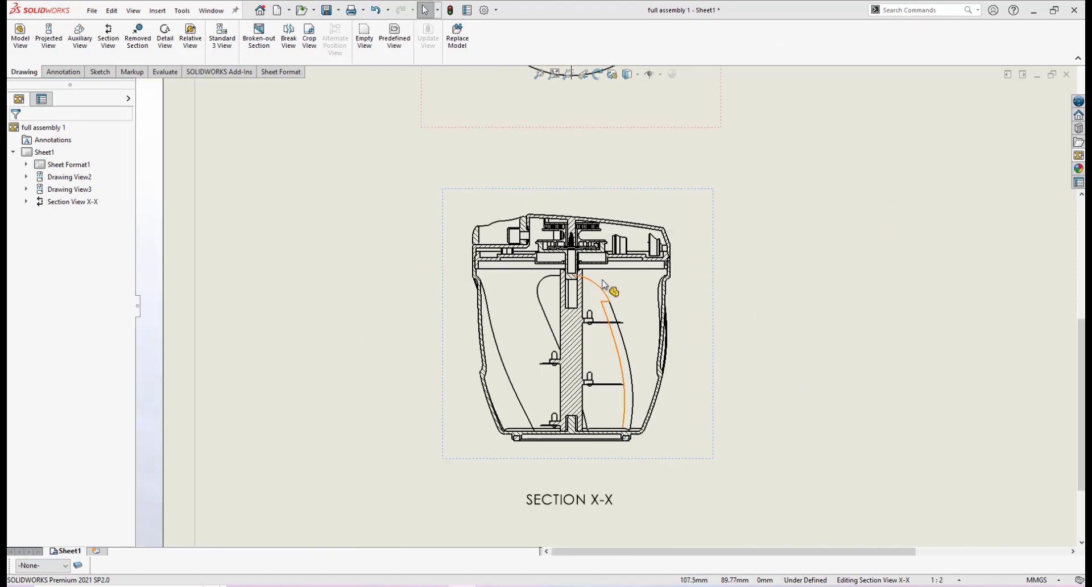
scroll(592, 319, "down", 3)
scroll(595, 370, "up", 2)
scroll(586, 341, "down", 3)
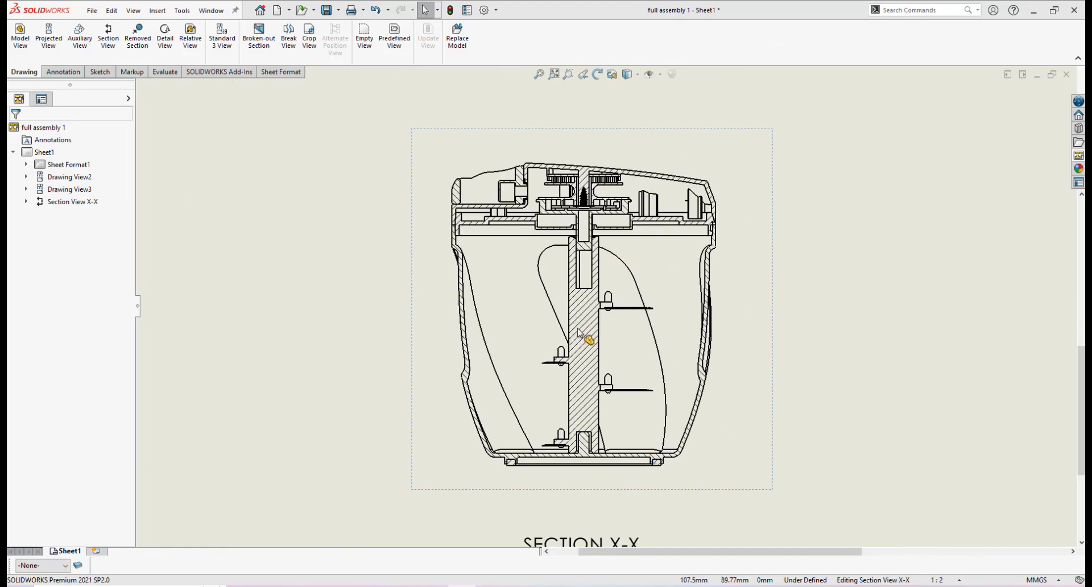
scroll(603, 318, "down", 3)
scroll(608, 308, "up", 3)
scroll(606, 303, "down", 4)
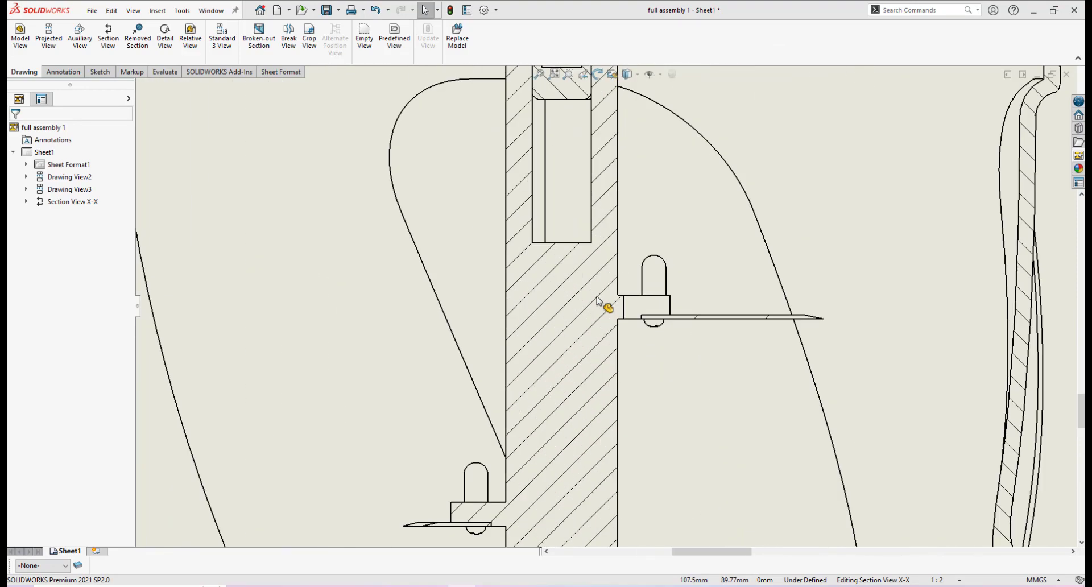
scroll(592, 304, "down", 1)
scroll(592, 292, "down", 2)
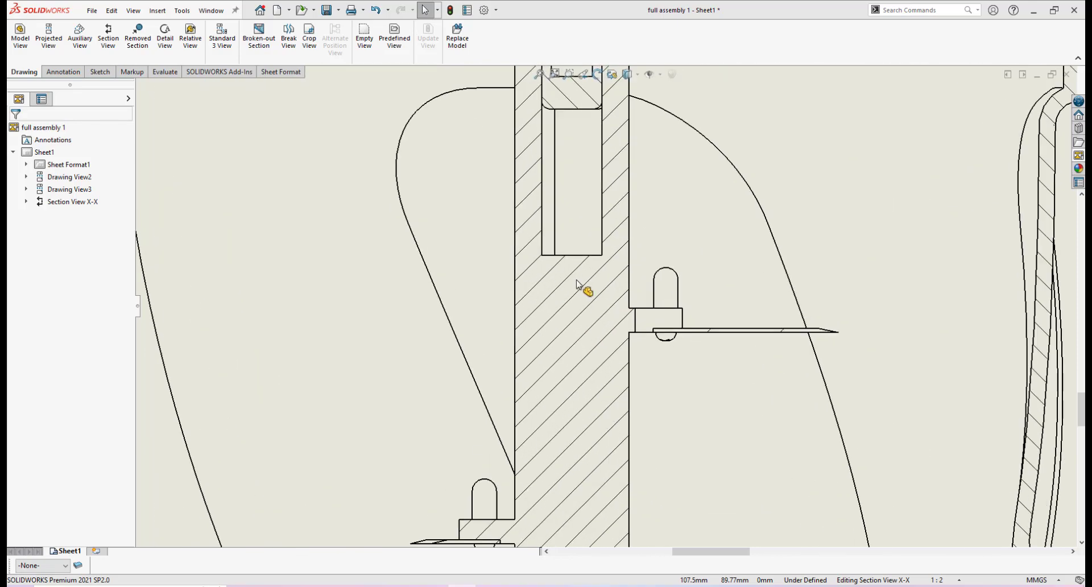
scroll(597, 293, "up", 4)
scroll(626, 161, "up", 3)
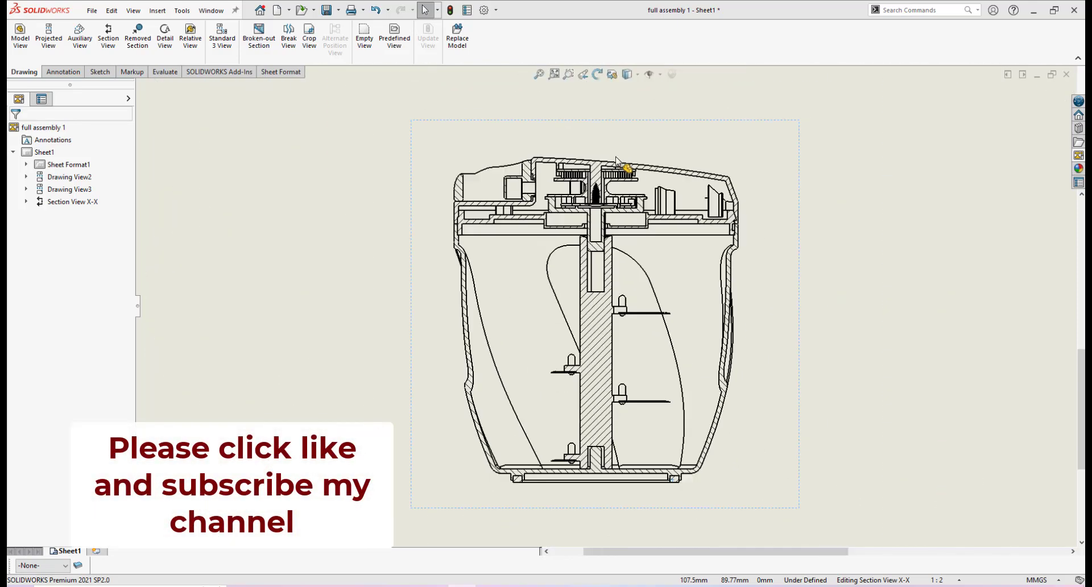
Step: Inspect the hatch contrast between the lid, gear mechanism, flat plate and the drive stem seated in the blade shaft
scroll(487, 197, "down", 3)
scroll(487, 197, "down", 3)
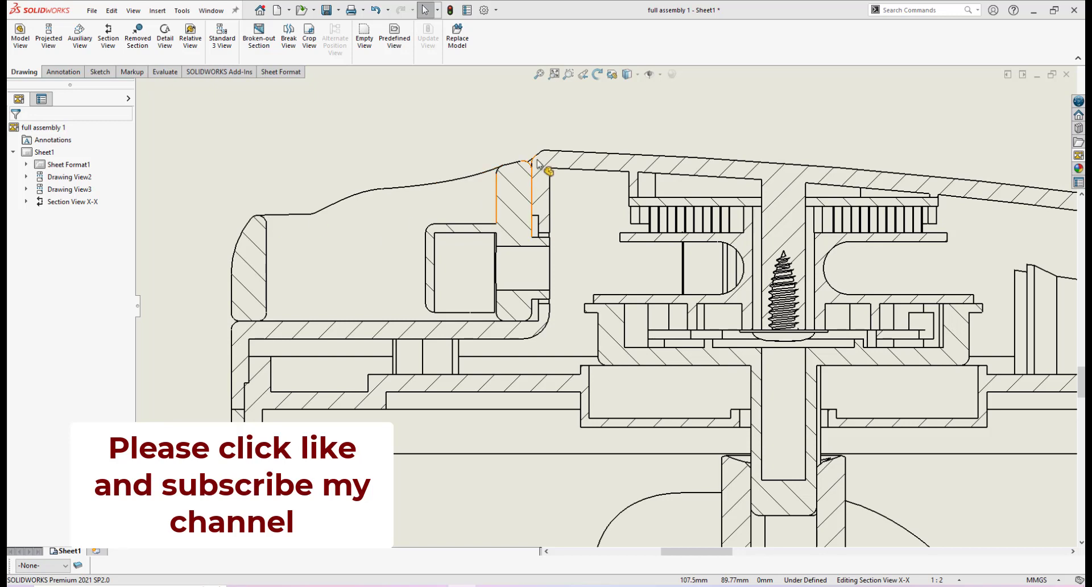
scroll(517, 193, "up", 3)
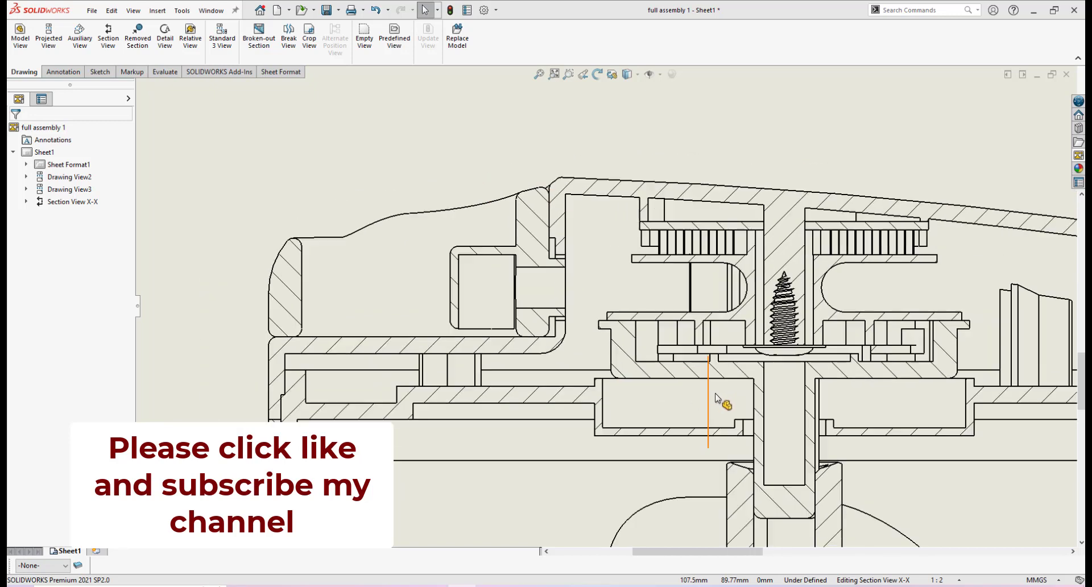
scroll(690, 337, "down", 1)
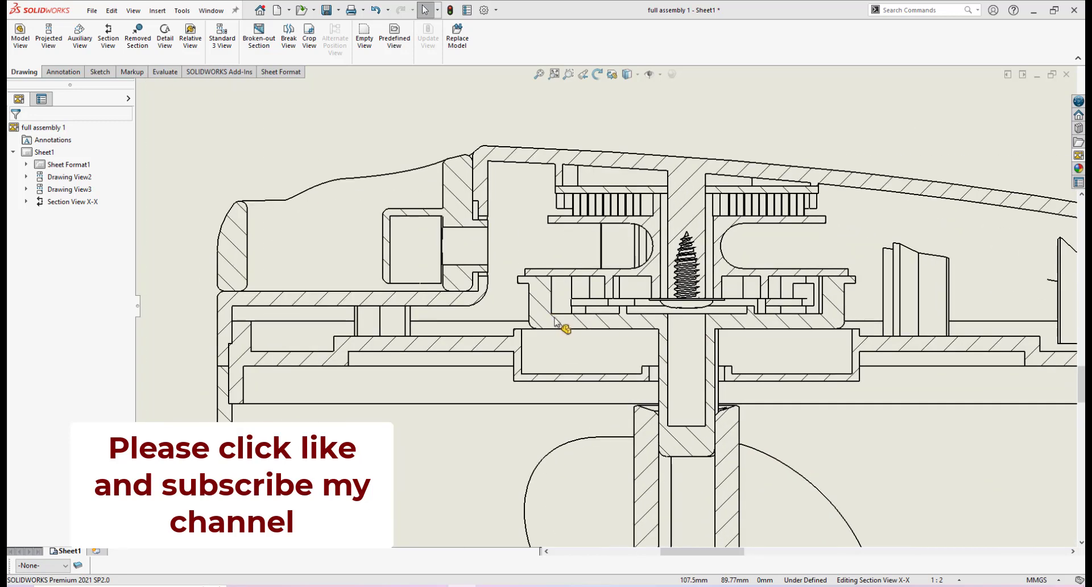
scroll(669, 386, "down", 1)
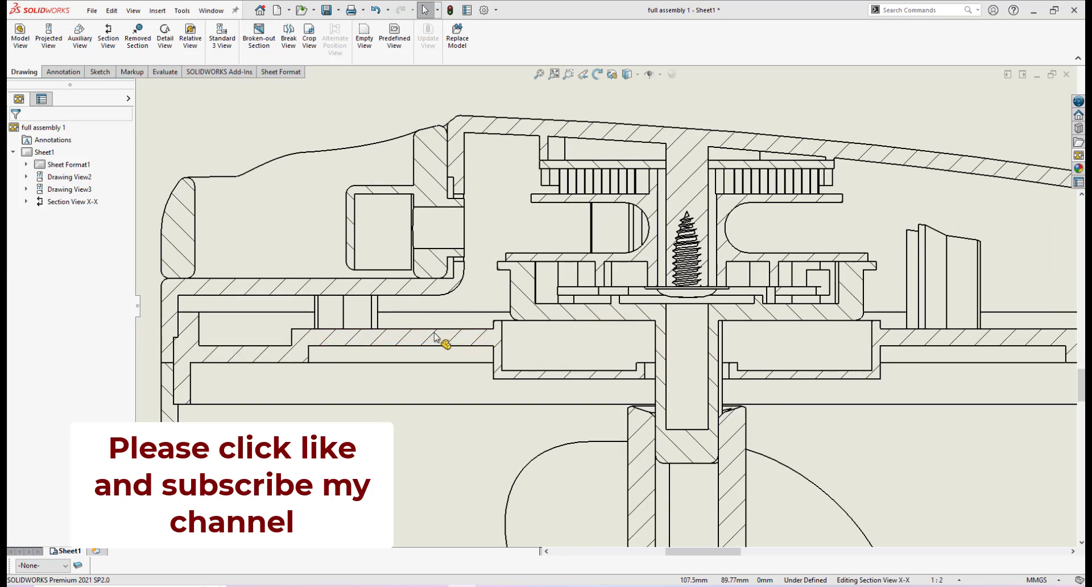
scroll(540, 320, "up", 2)
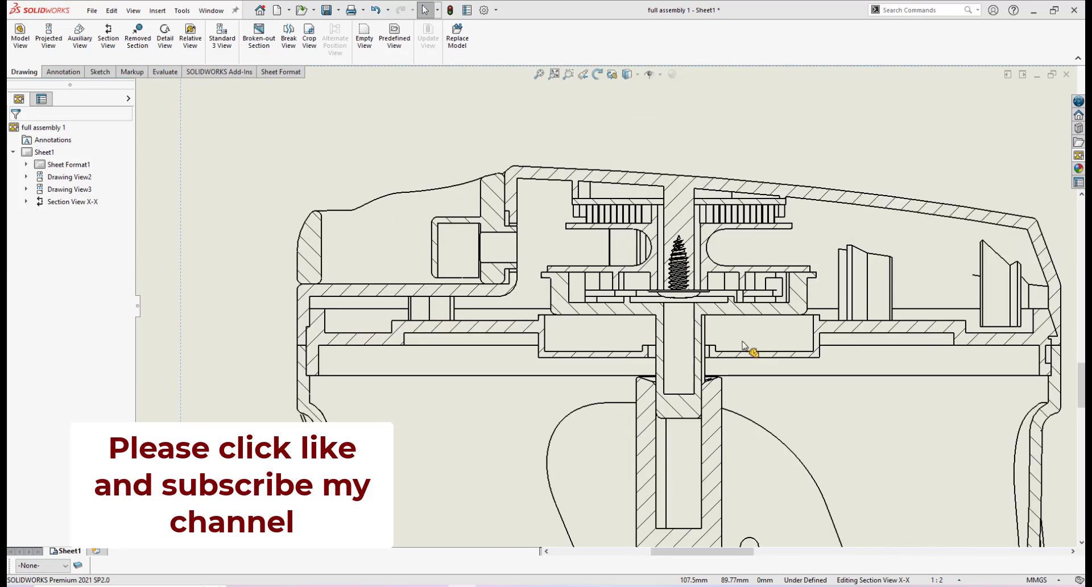
scroll(790, 354, "down", 3)
scroll(818, 314, "down", 1)
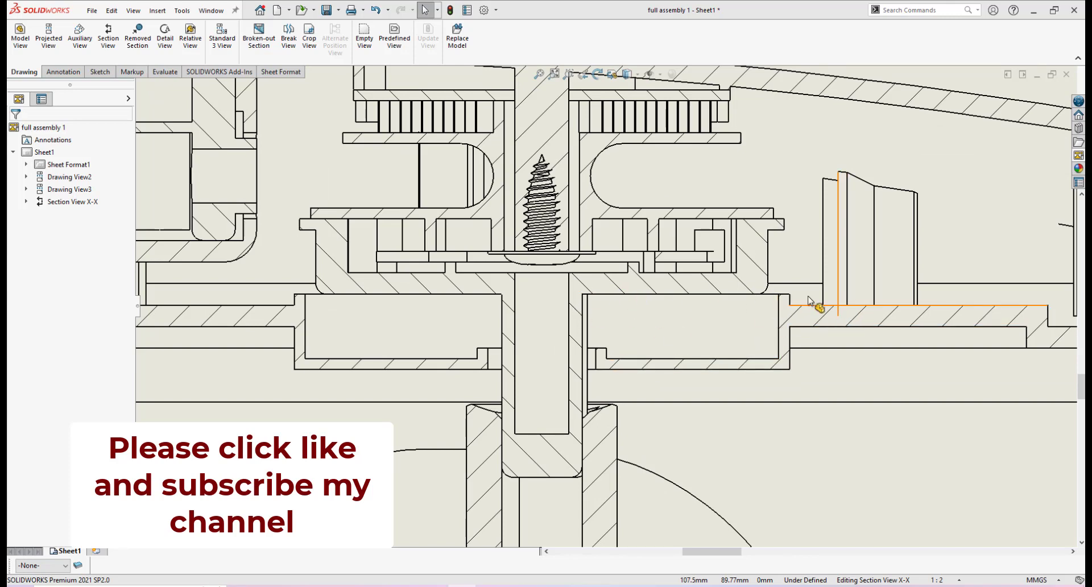
scroll(583, 358, "up", 4)
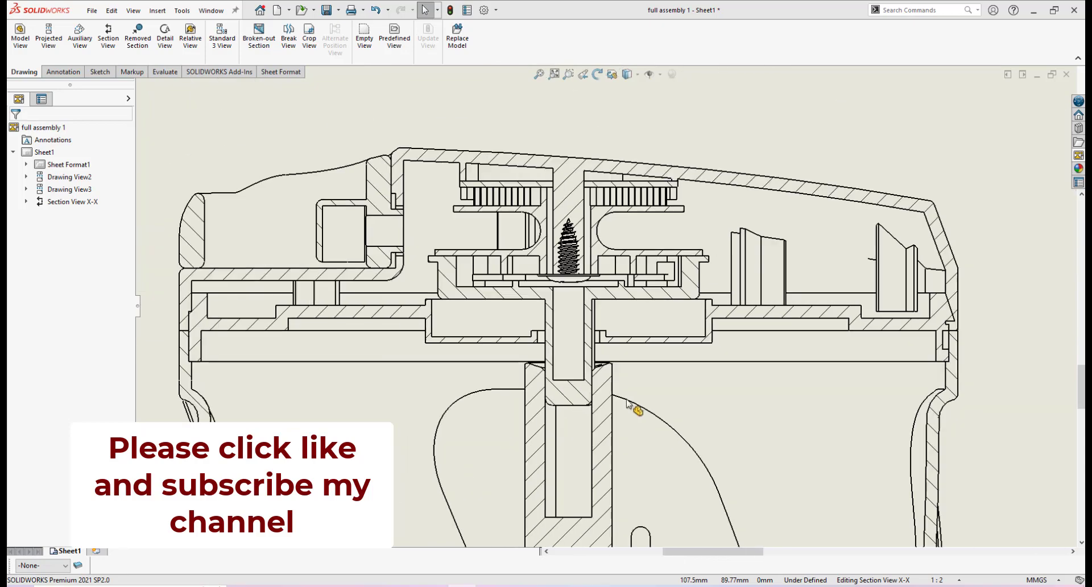
scroll(583, 358, "down", 4)
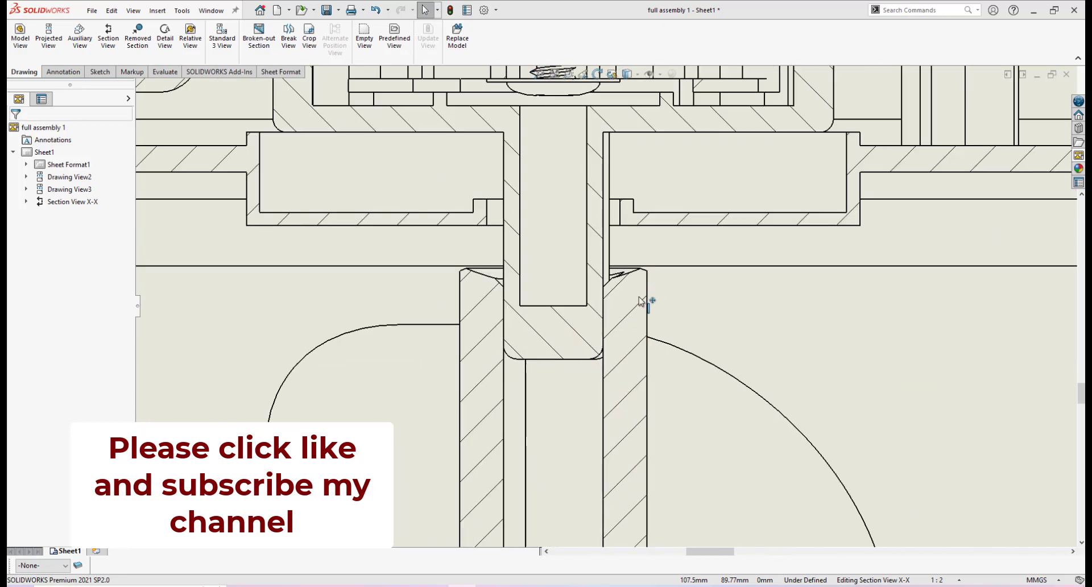
scroll(600, 310, "up", 1)
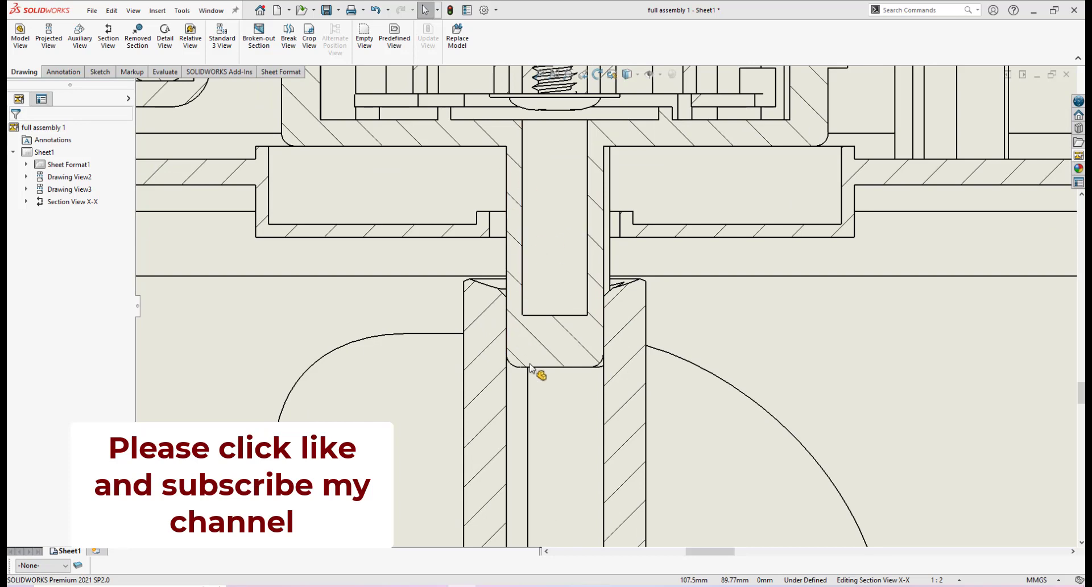
scroll(532, 338, "up", 2)
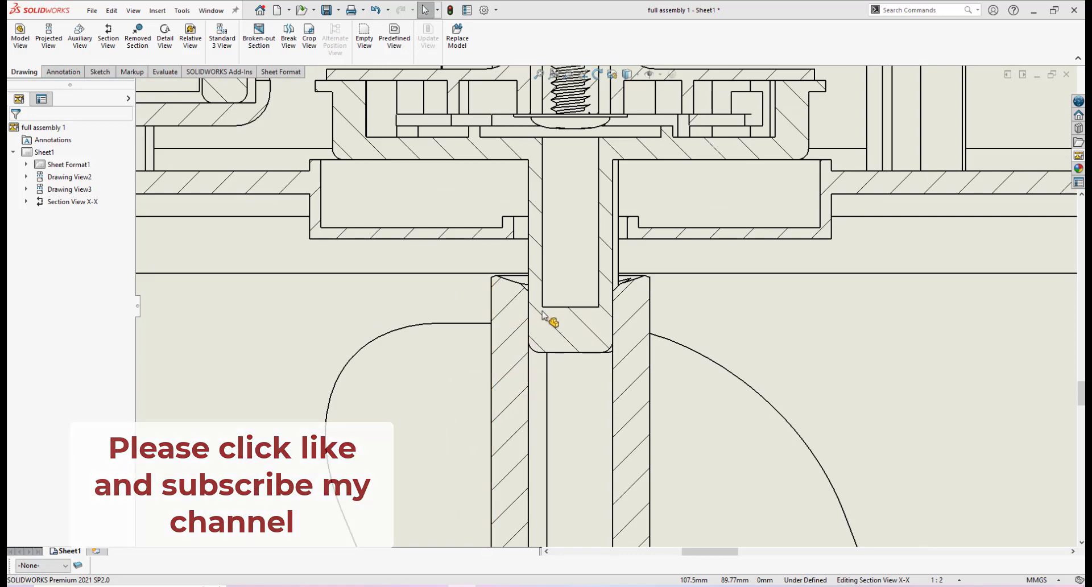
scroll(519, 342, "up", 3)
scroll(797, 334, "up", 3)
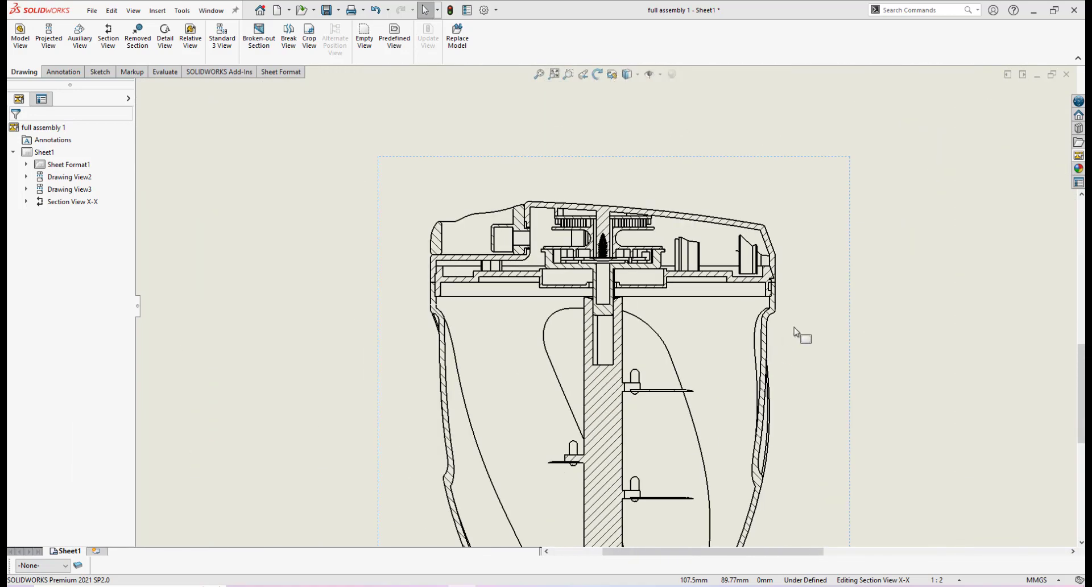
Step: Check the hatching of the container wall, the base with its centre pin and the foot ring in section X-X
scroll(736, 300, "down", 5)
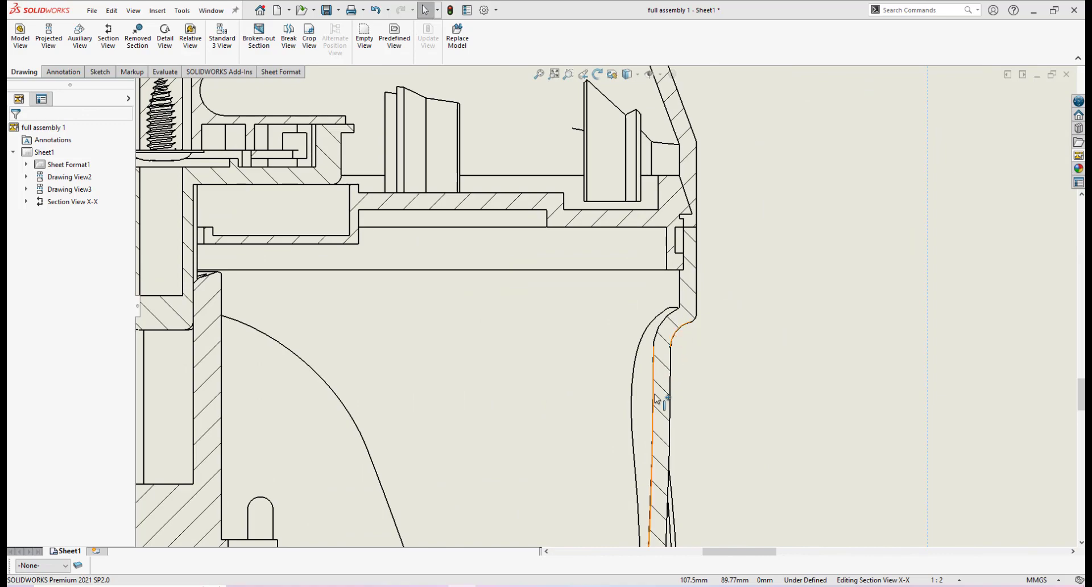
scroll(588, 429, "up", 6)
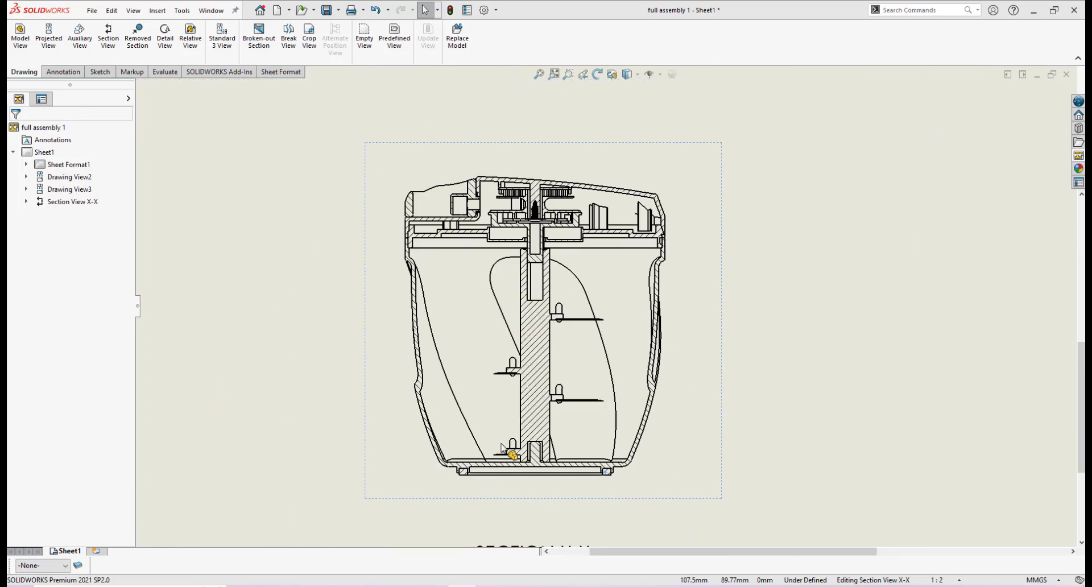
scroll(530, 431, "down", 8)
scroll(536, 364, "down", 2)
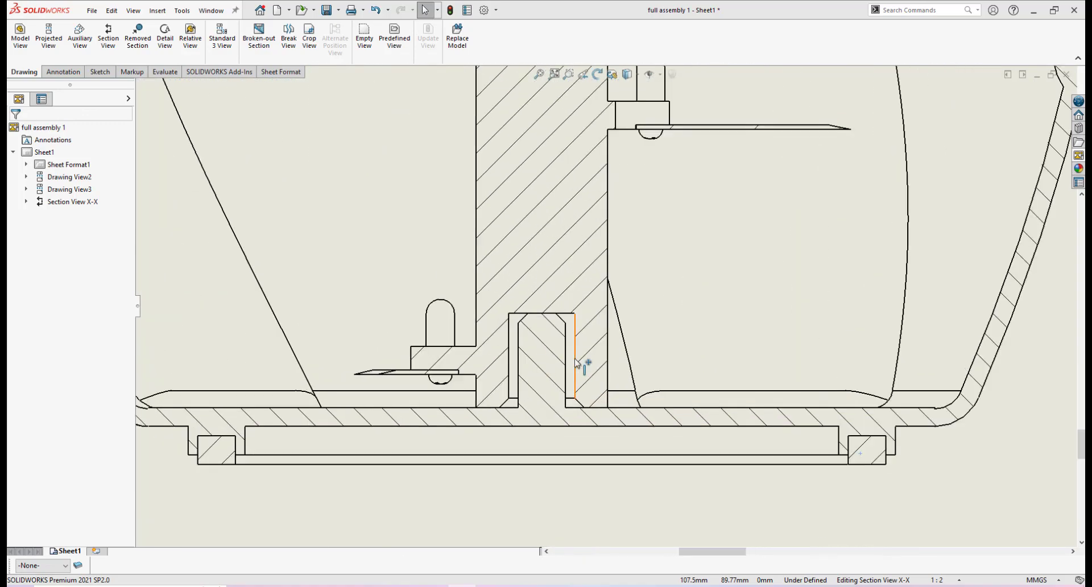
scroll(575, 327, "up", 3)
scroll(574, 318, "down", 1)
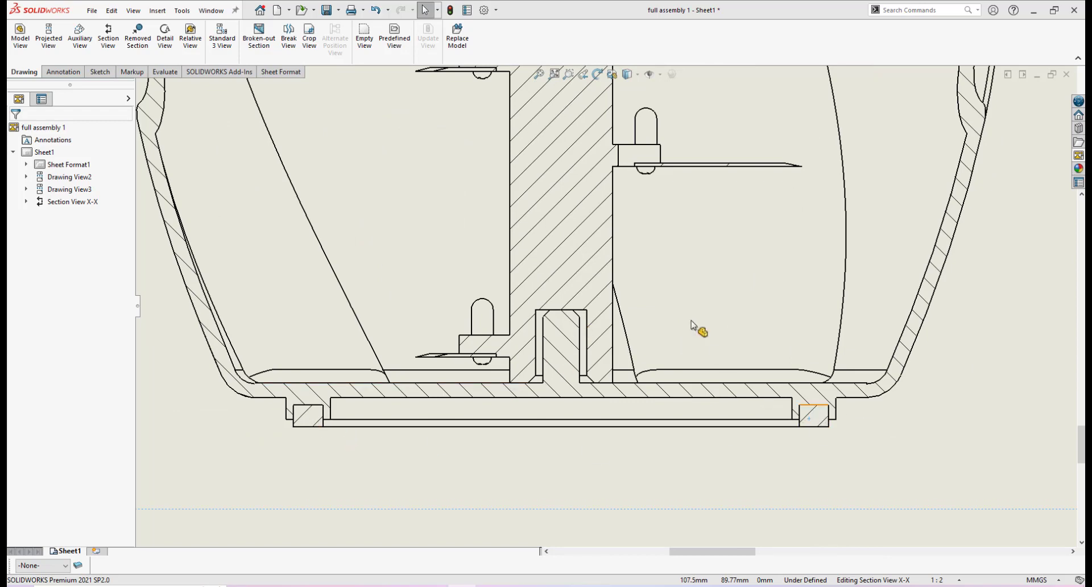
scroll(698, 327, "up", 5)
scroll(616, 235, "down", 5)
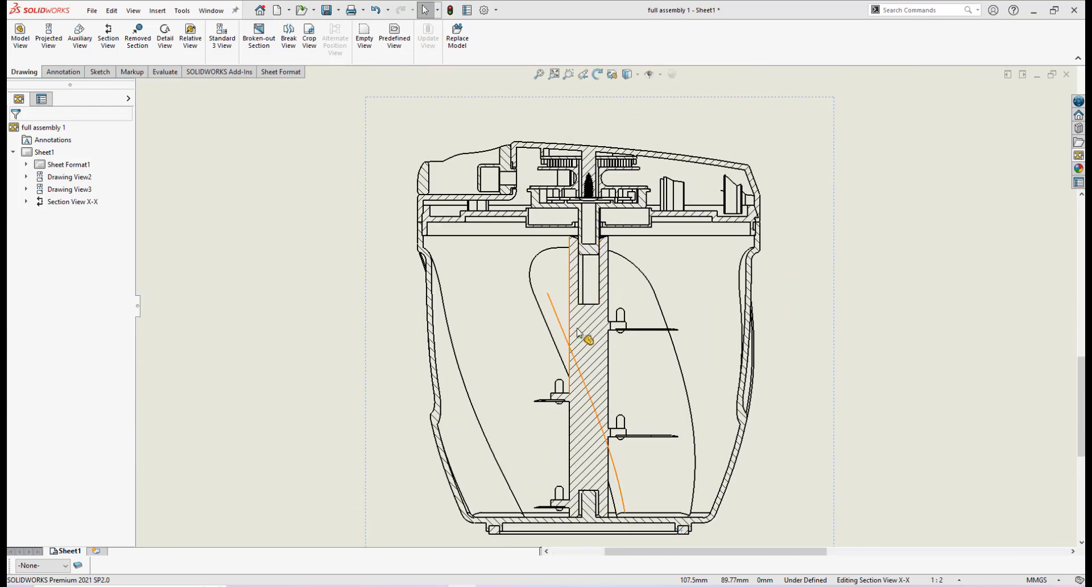
Step: Save the drawing in New folder as a SOLIDWORKS Drawing file named full assembly 1.SLDDRW
scroll(594, 314, "down", 2)
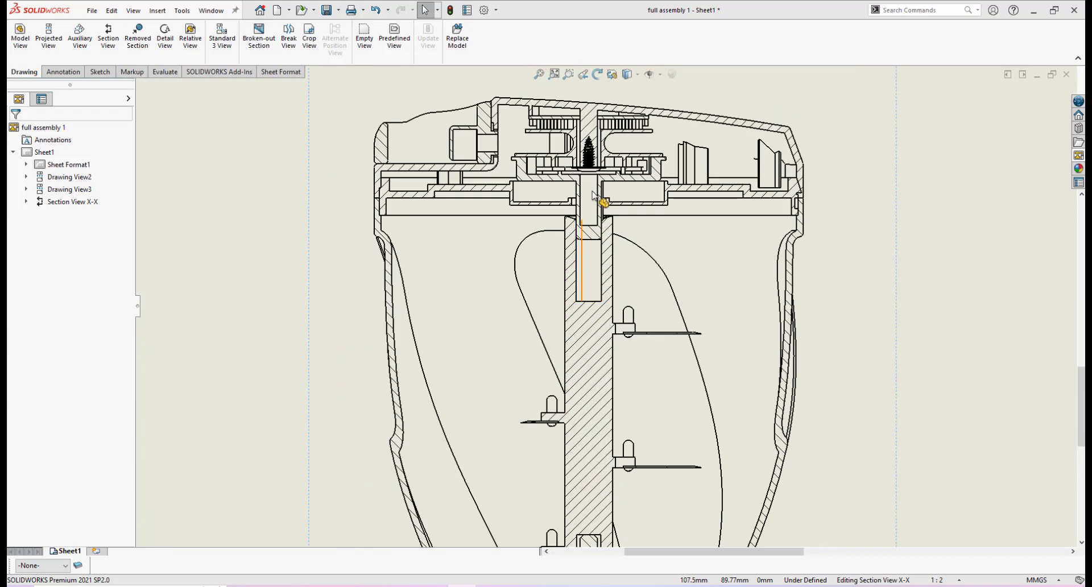
scroll(640, 268, "up", 3)
scroll(568, 286, "down", 1)
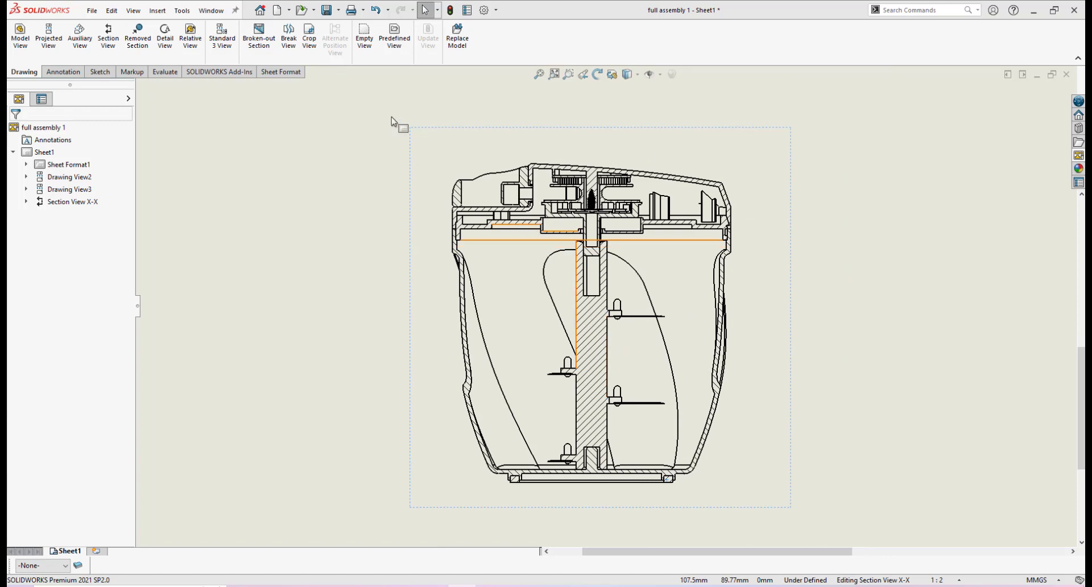
left_click(326, 10)
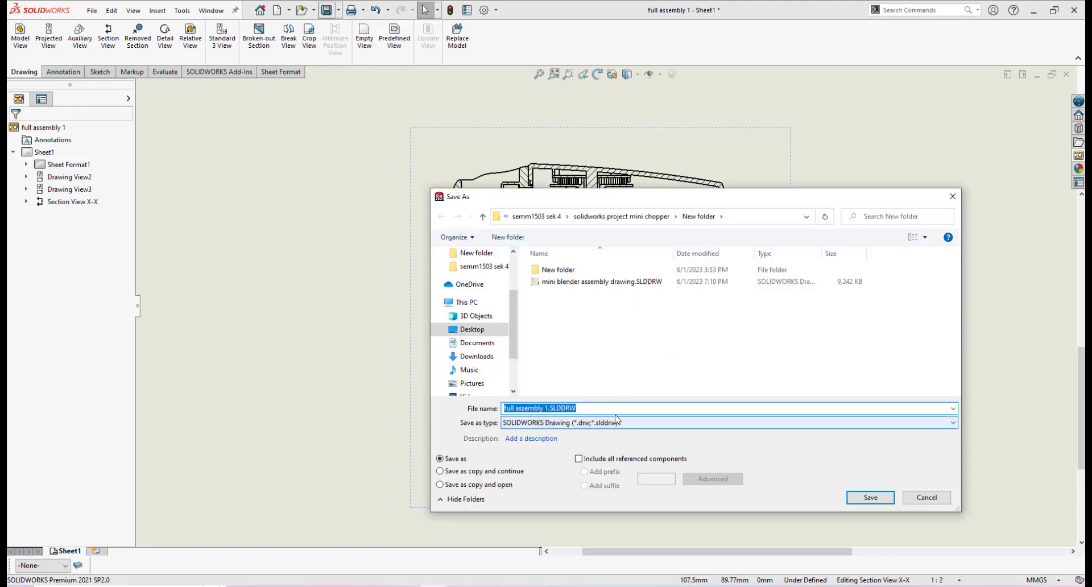
left_click(871, 497)
Step: Examine section view X-X and its placement relative to the top and isometric views on the sheet
scroll(777, 390, "up", 3)
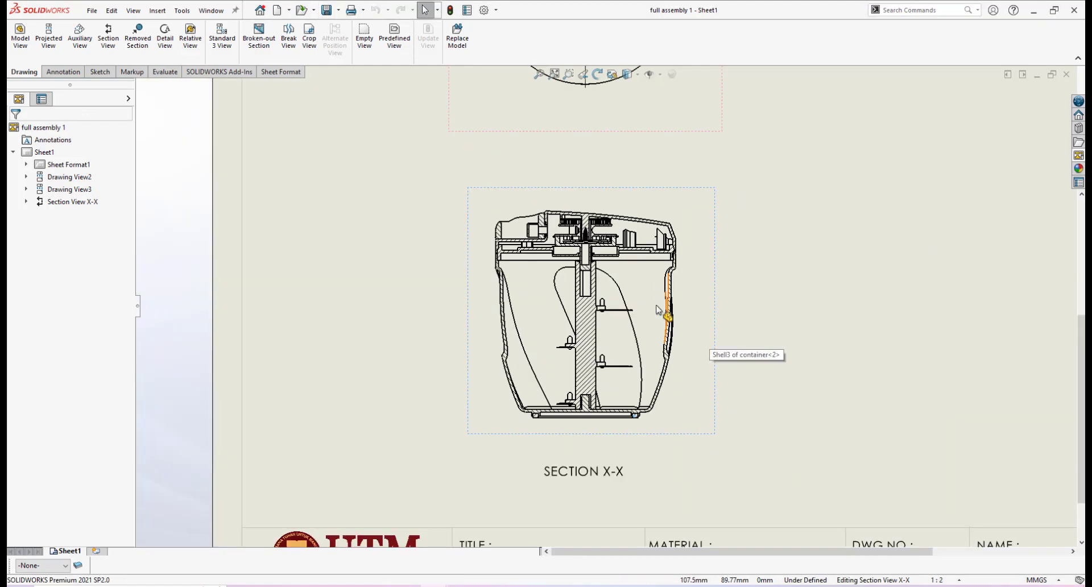
scroll(707, 353, "down", 1)
scroll(634, 285, "up", 4)
scroll(638, 292, "down", 2)
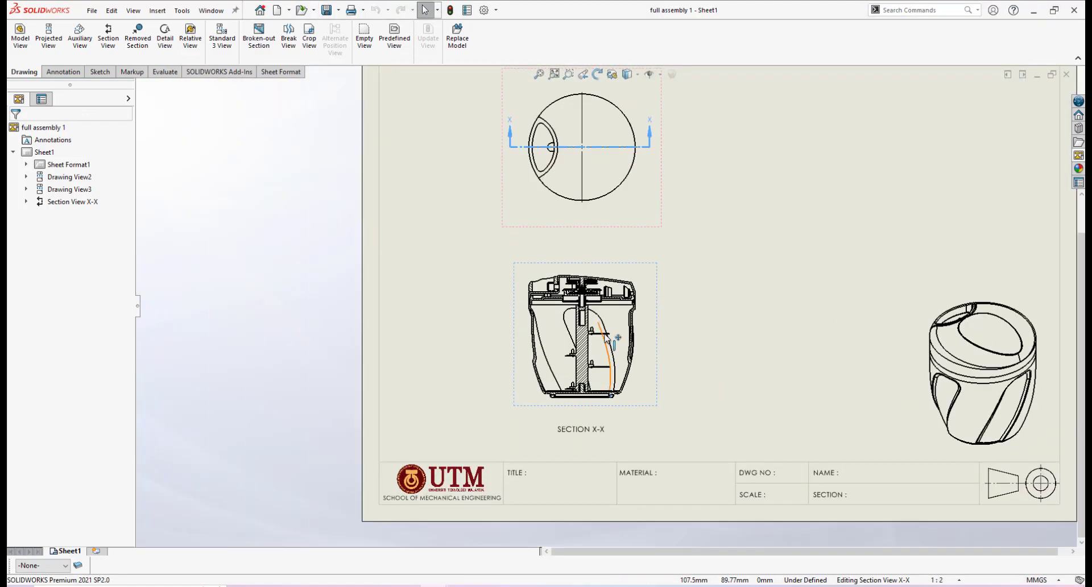
scroll(637, 295, "up", 2)
scroll(638, 297, "down", 5)
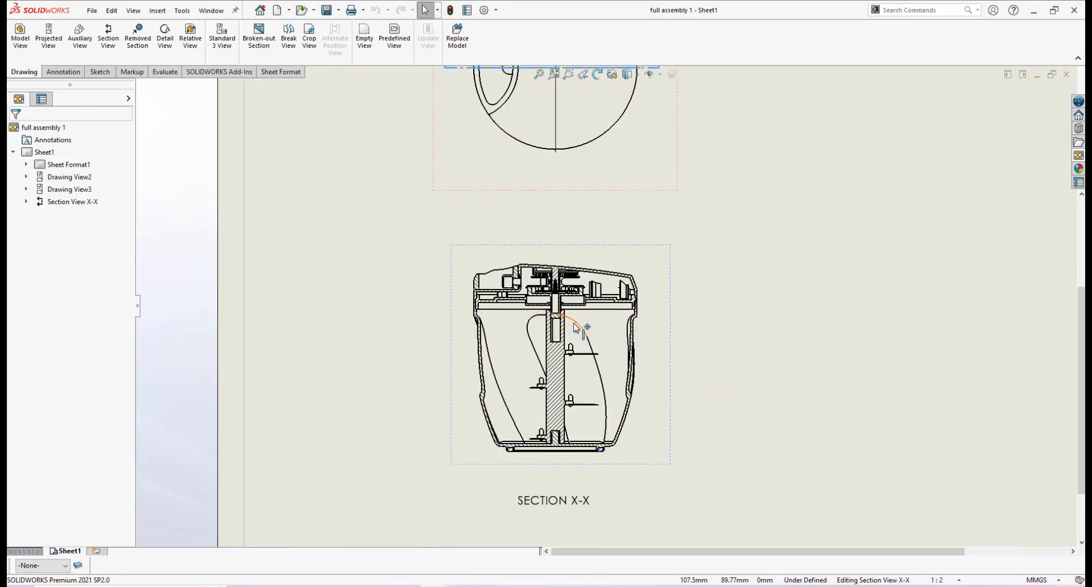
scroll(579, 317, "up", 1)
scroll(586, 308, "down", 2)
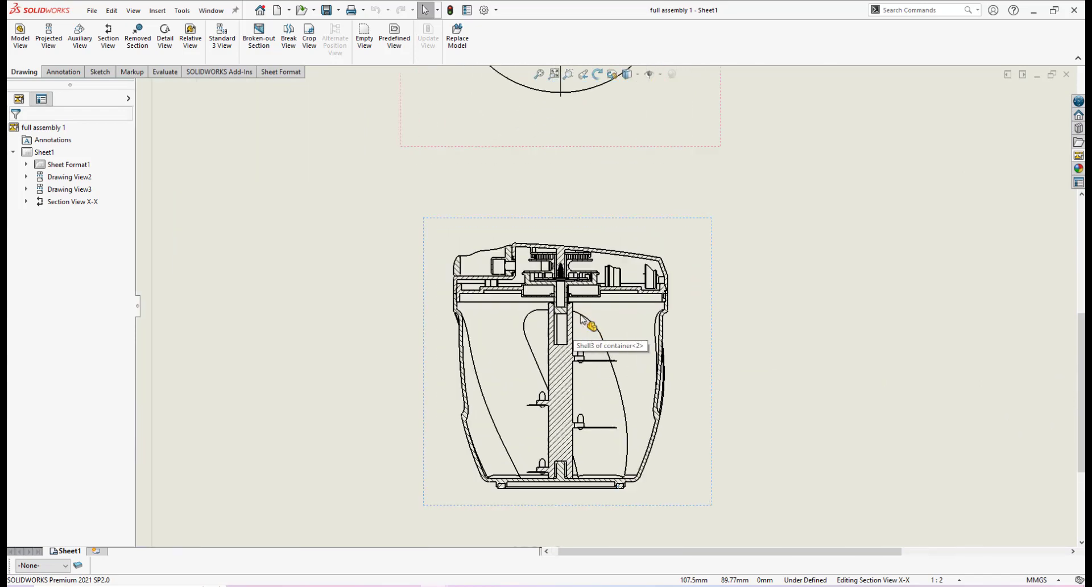
scroll(611, 327, "up", 1)
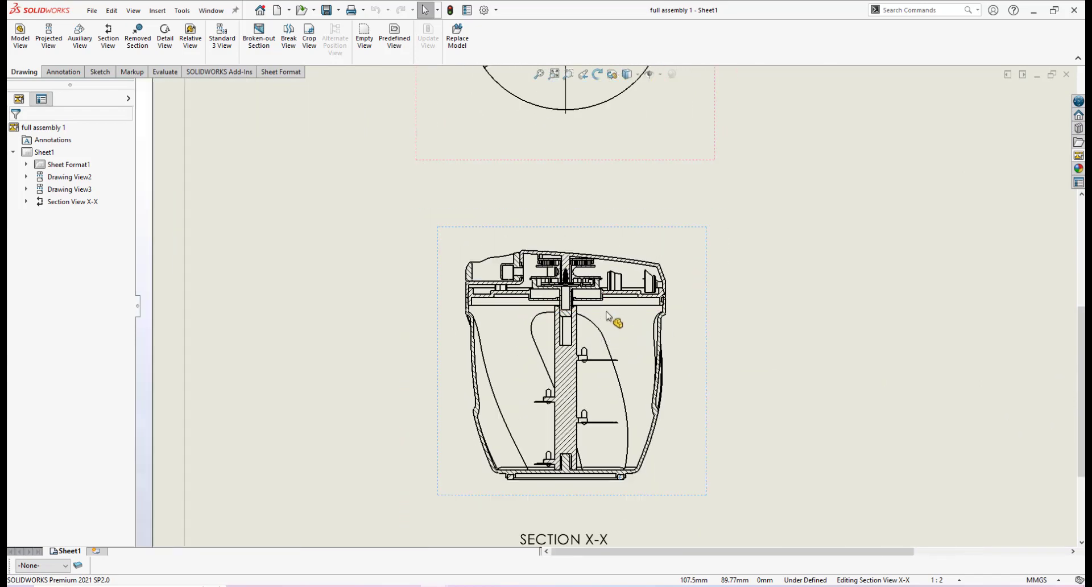
scroll(609, 317, "down", 2)
scroll(608, 316, "up", 3)
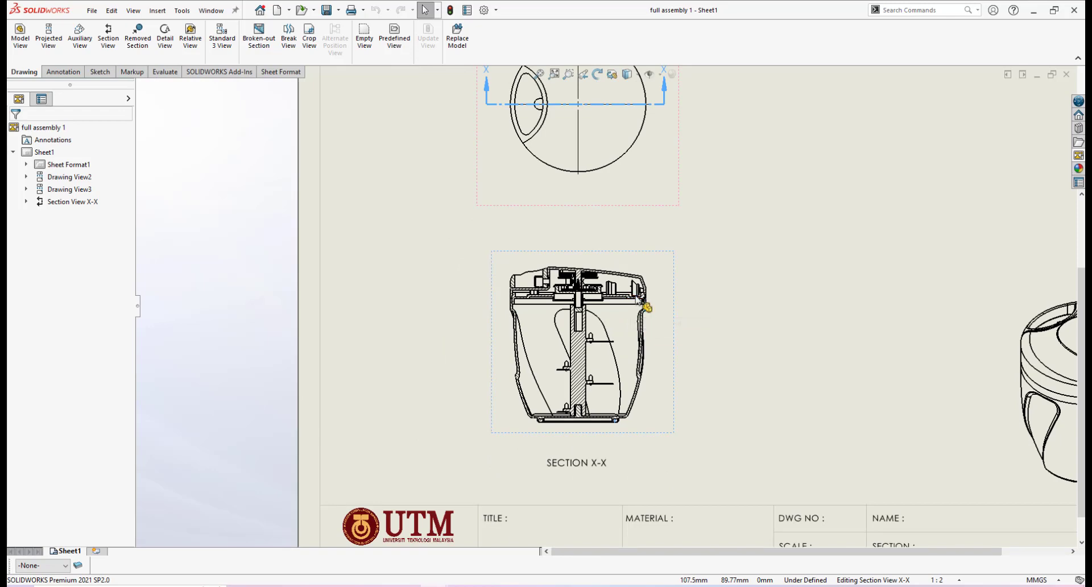
scroll(640, 304, "up", 1)
scroll(651, 277, "down", 3)
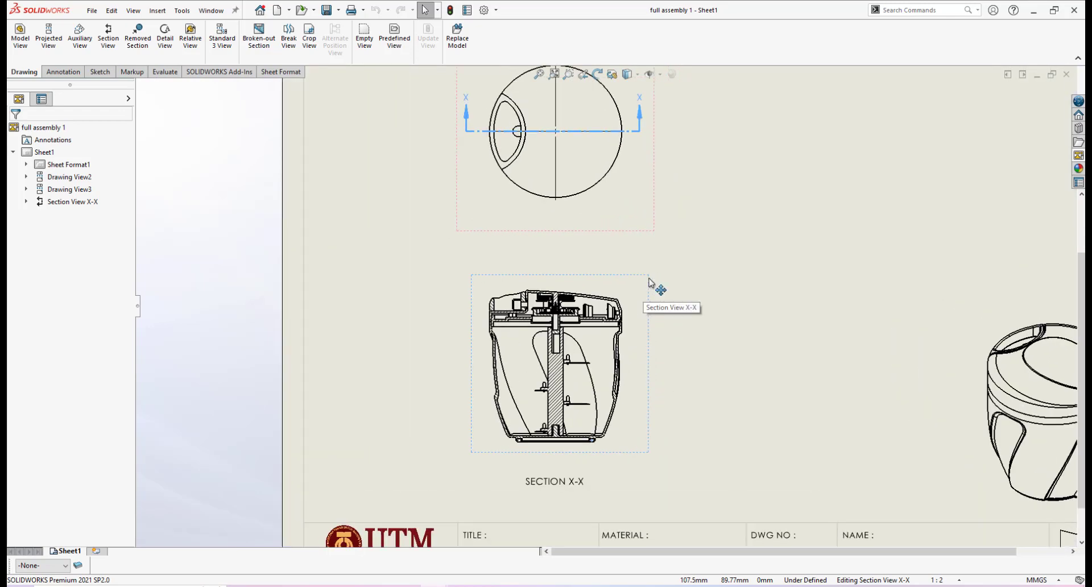
scroll(657, 279, "up", 4)
scroll(626, 301, "down", 3)
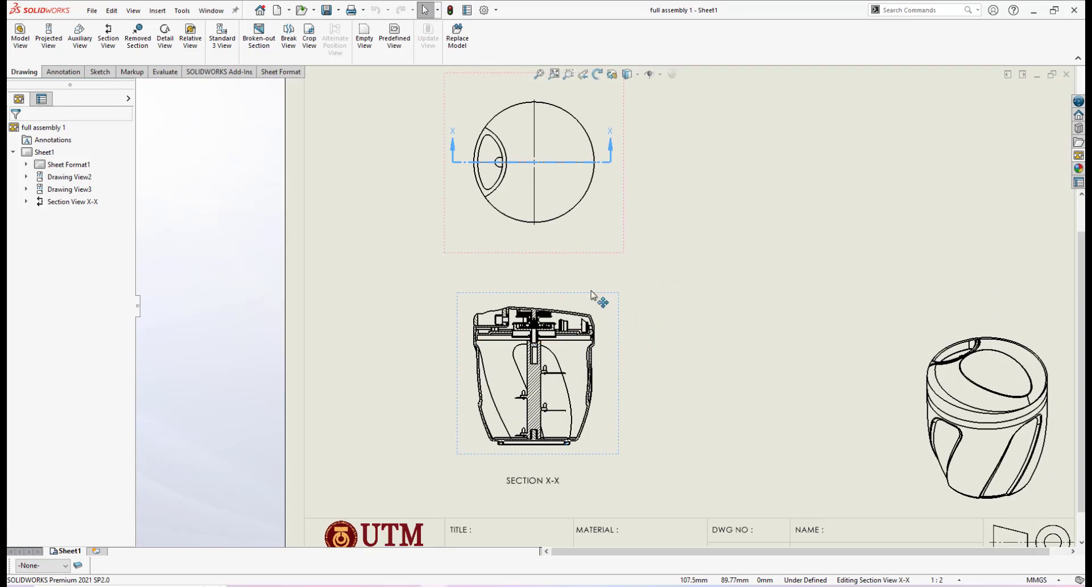
scroll(647, 300, "up", 2)
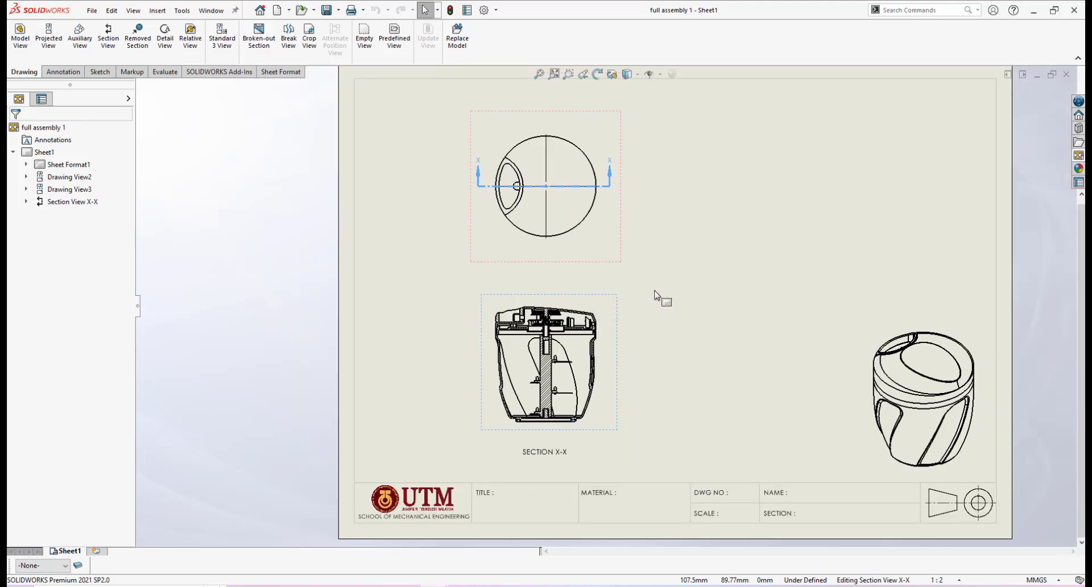
scroll(643, 301, "up", 1)
scroll(641, 302, "down", 1)
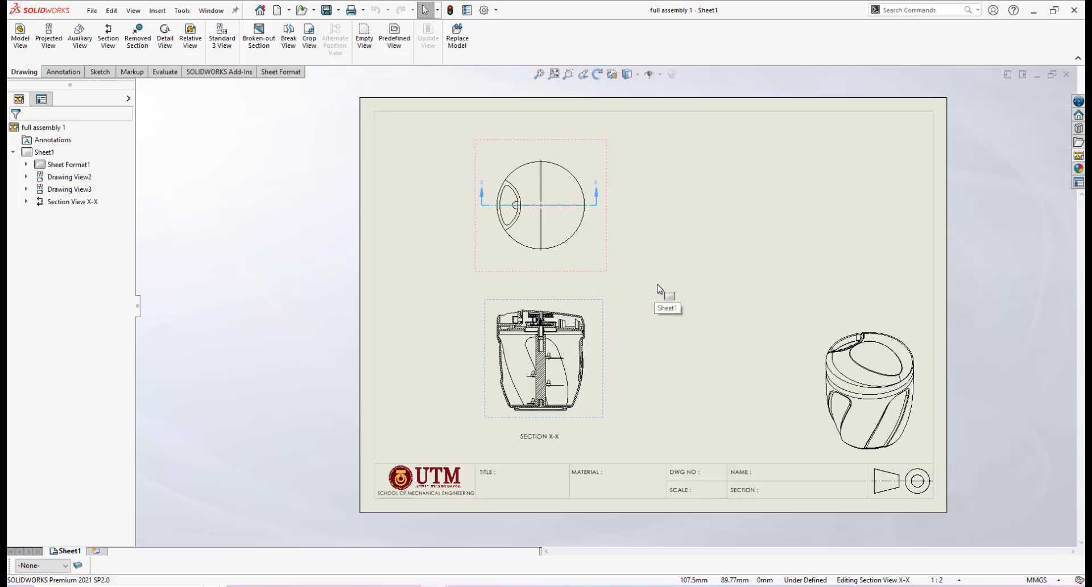
scroll(669, 299, "up", 2)
left_click(628, 283)
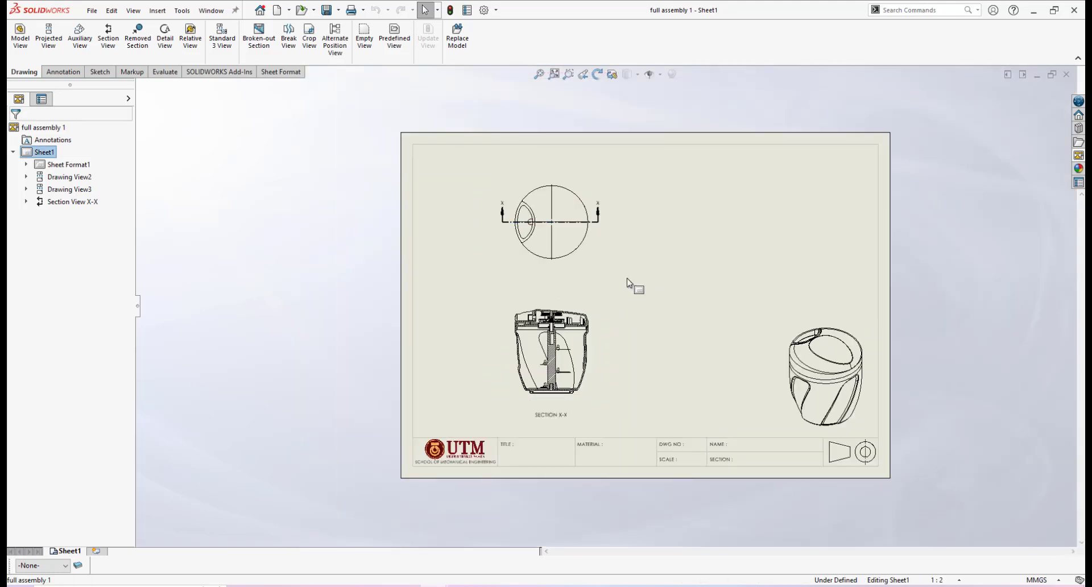
Step: Insert a top-level bill of materials for section view X-X with the bom-standard template, placed in the sheet's upper-right corner
scroll(628, 283, "down", 1)
scroll(628, 283, "down", 2)
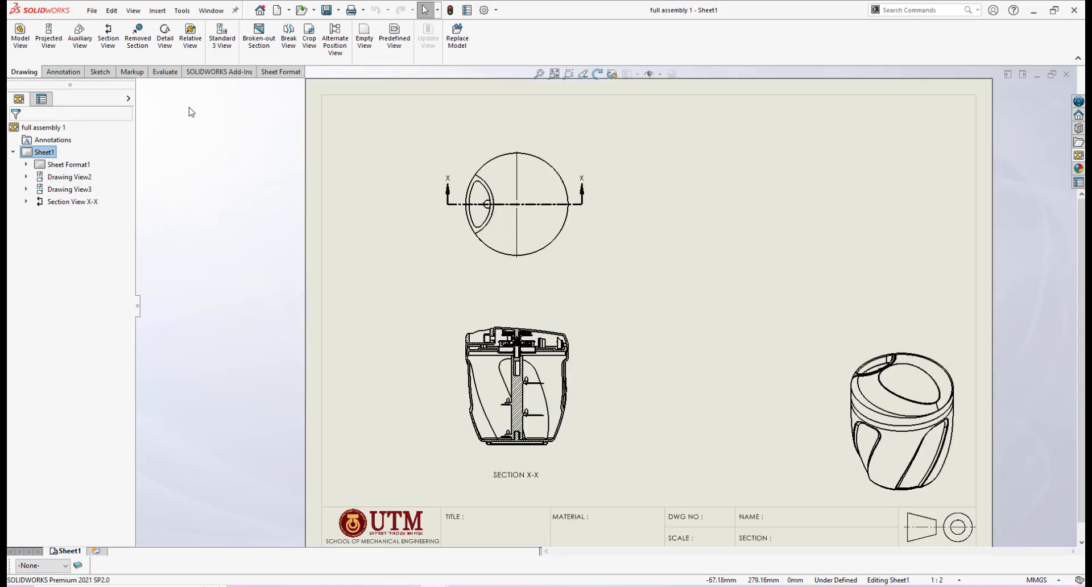
left_click(64, 72)
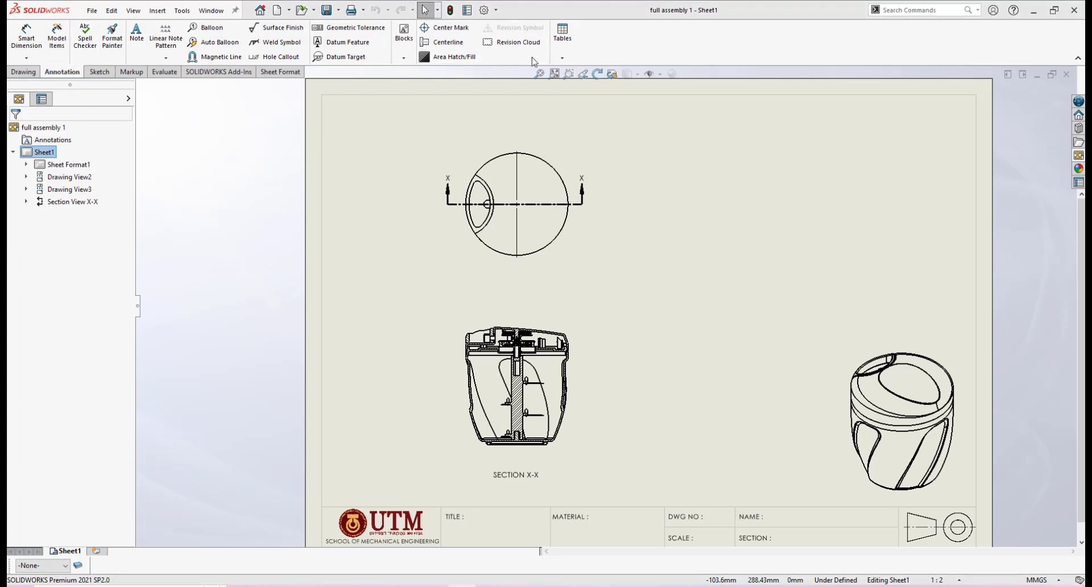
left_click(562, 59)
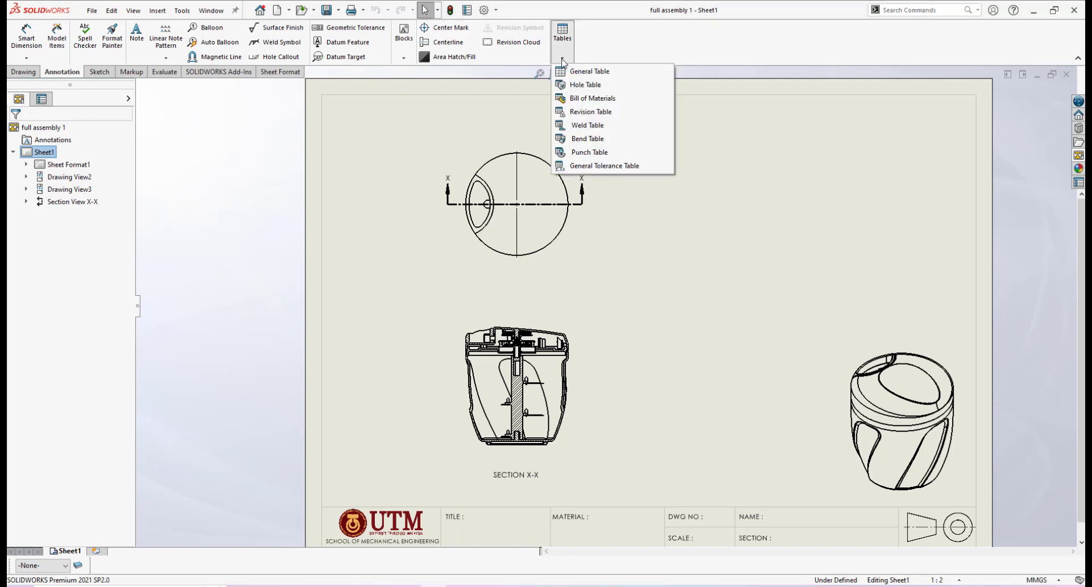
left_click(588, 99)
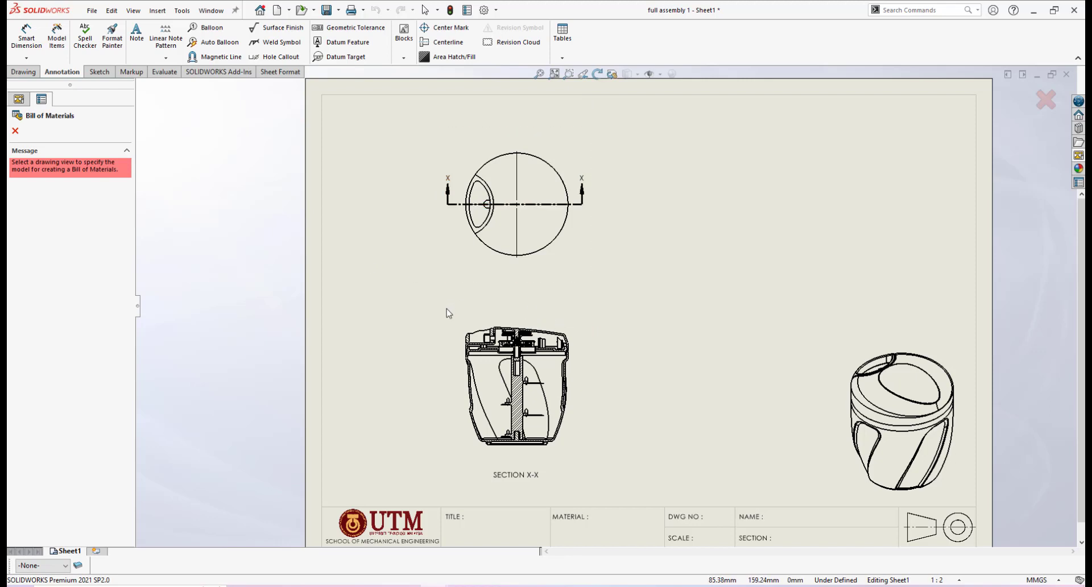
left_click(589, 336)
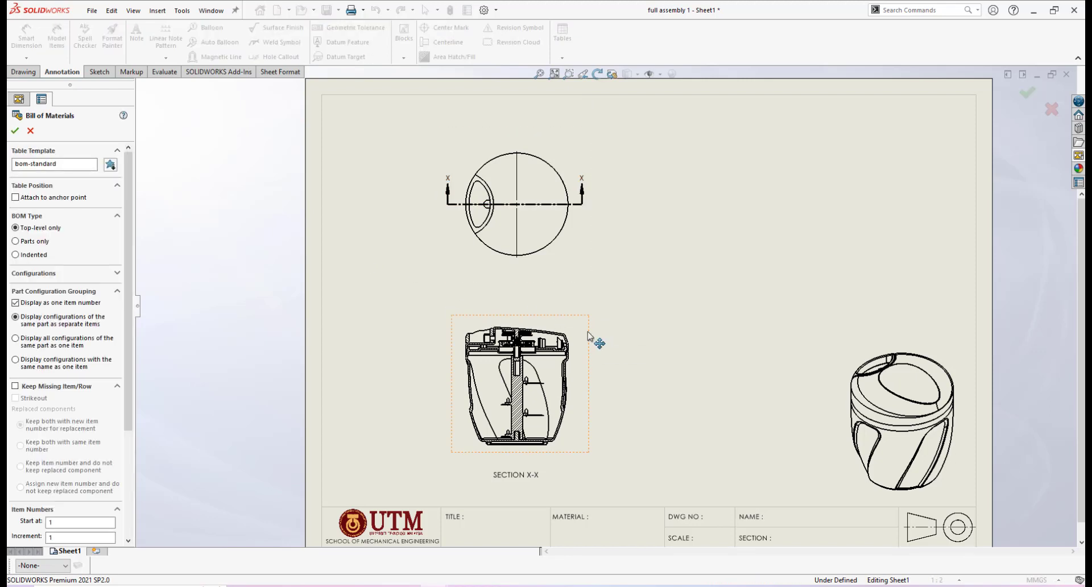
left_click(15, 130)
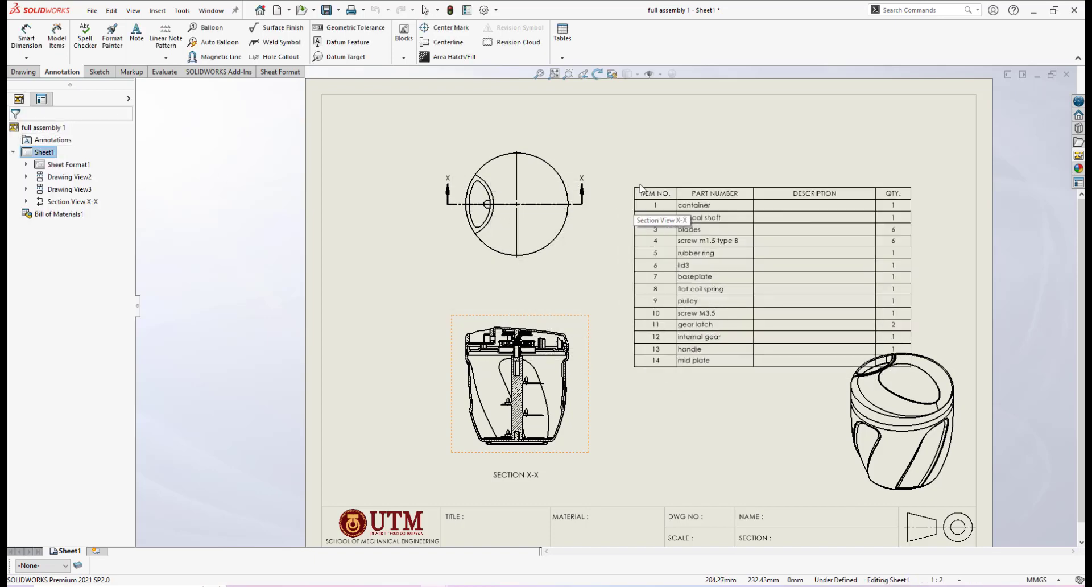
left_click(705, 97)
Step: Review the item numbers, part names and quantities in the bill of materials on the sheet
scroll(758, 181, "down", 4)
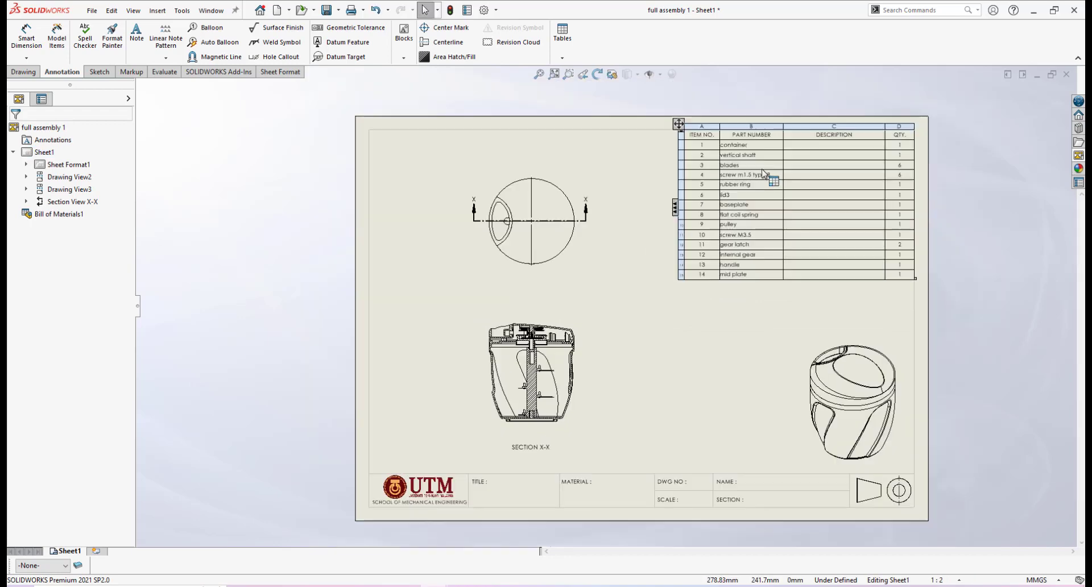
scroll(687, 256, "up", 4)
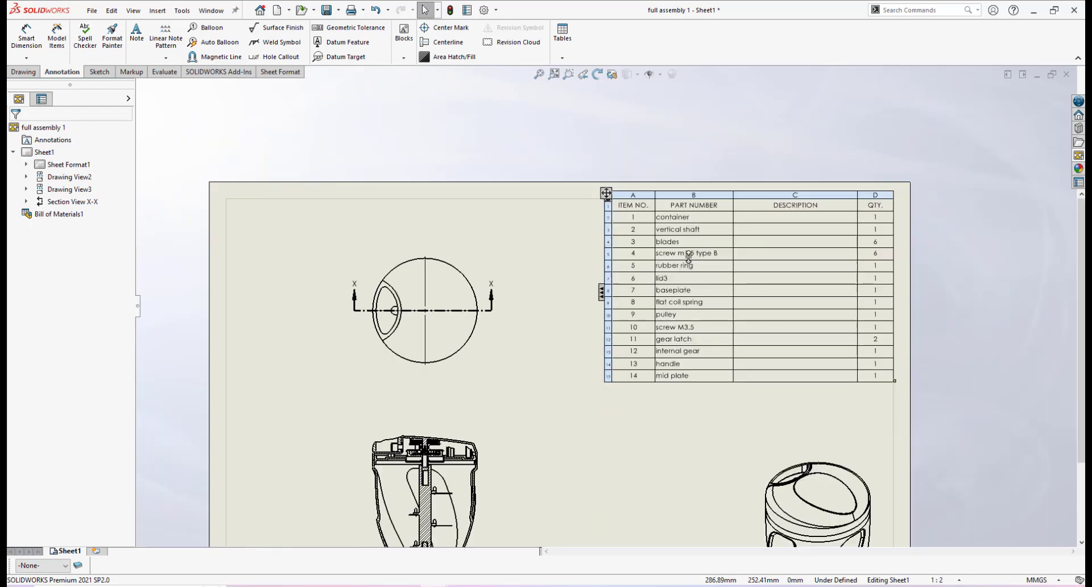
scroll(629, 209, "down", 3)
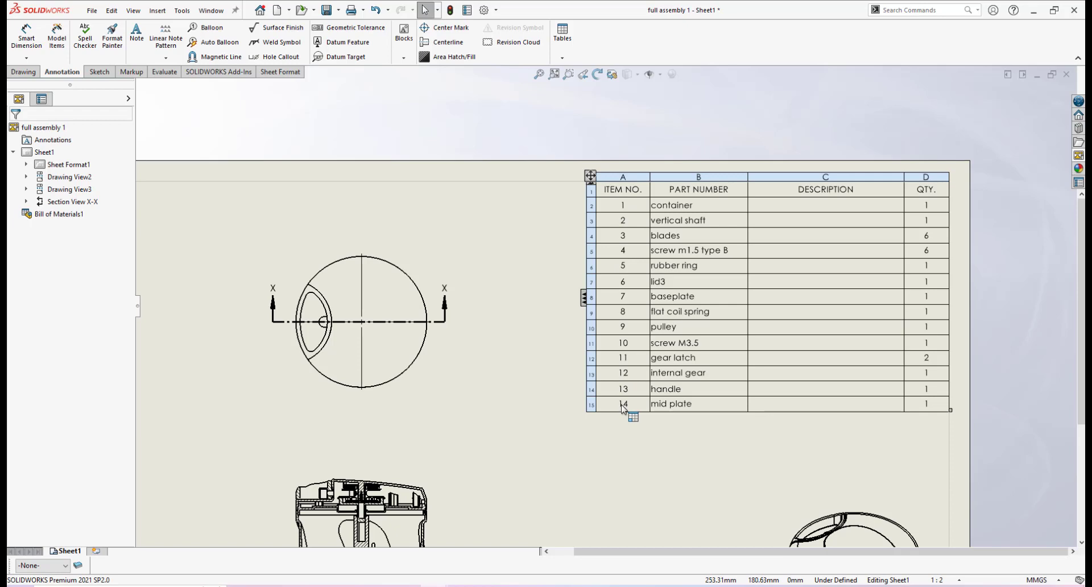
scroll(671, 206, "down", 2)
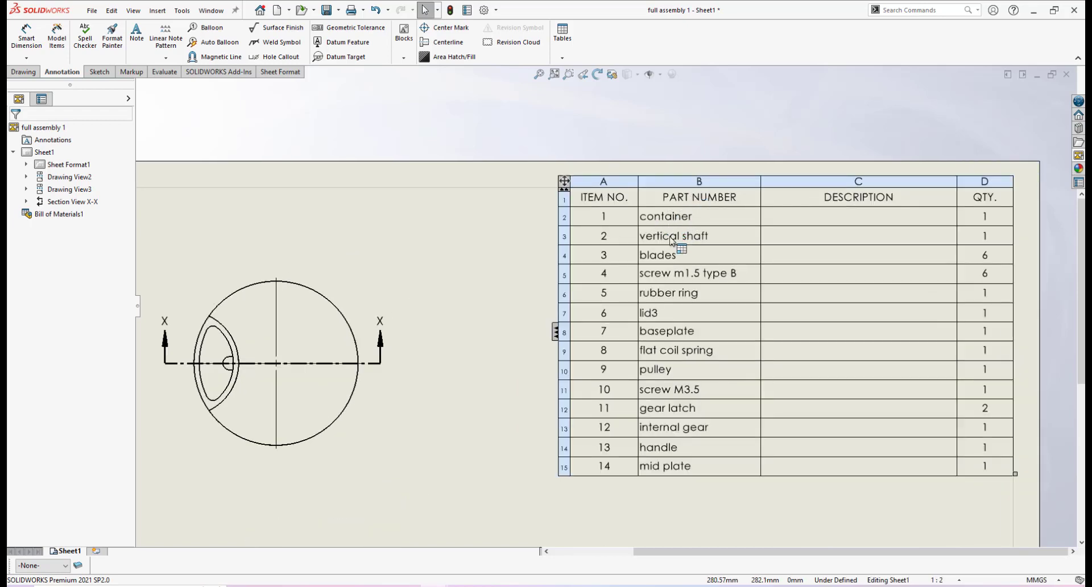
scroll(672, 240, "up", 4)
scroll(634, 308, "down", 2)
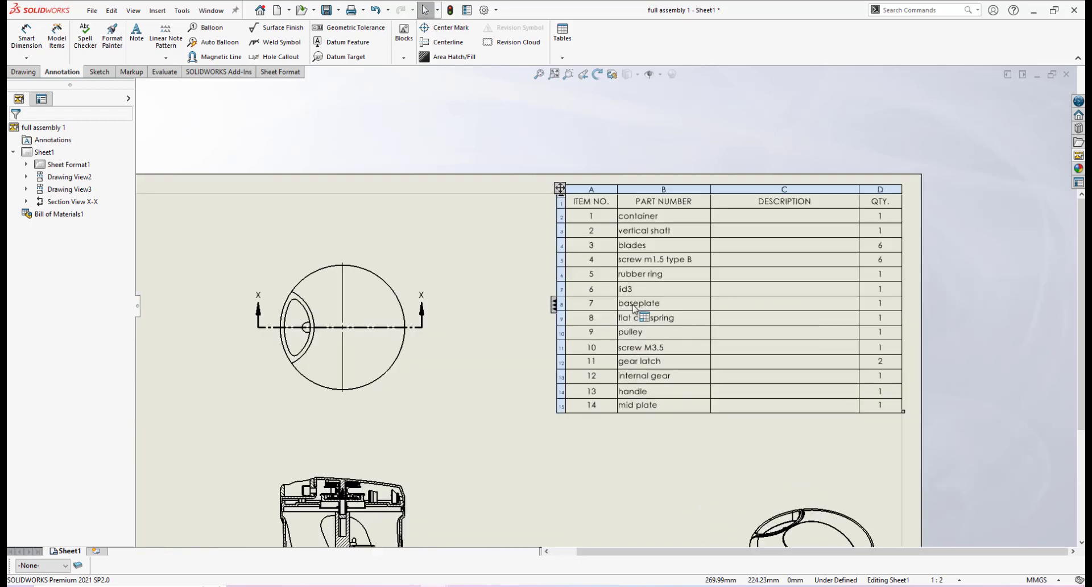
scroll(640, 293, "down", 1)
scroll(625, 302, "up", 3)
scroll(611, 308, "down", 1)
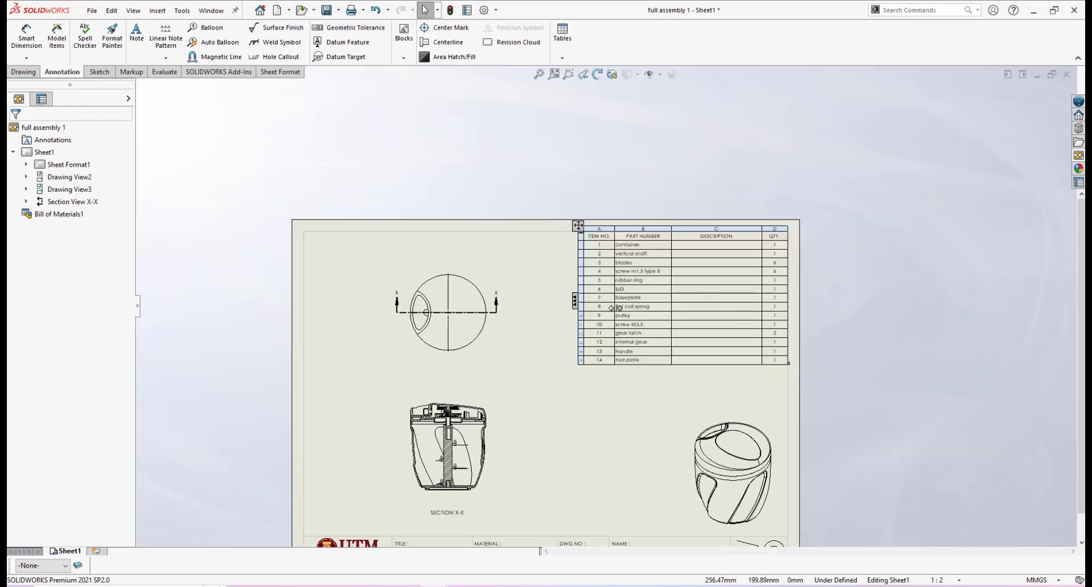
scroll(619, 307, "down", 3)
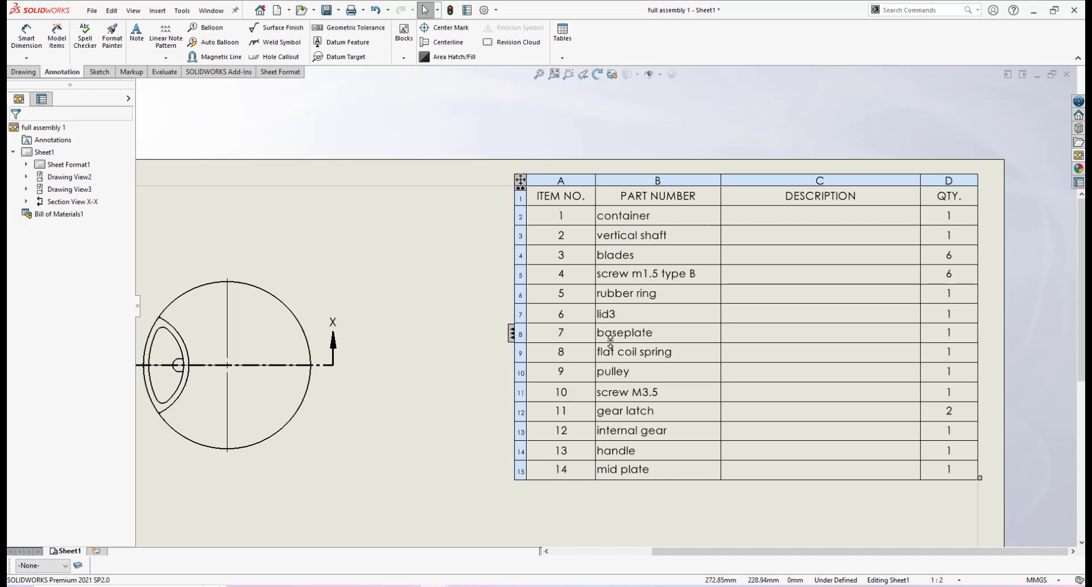
scroll(620, 312, "up", 2)
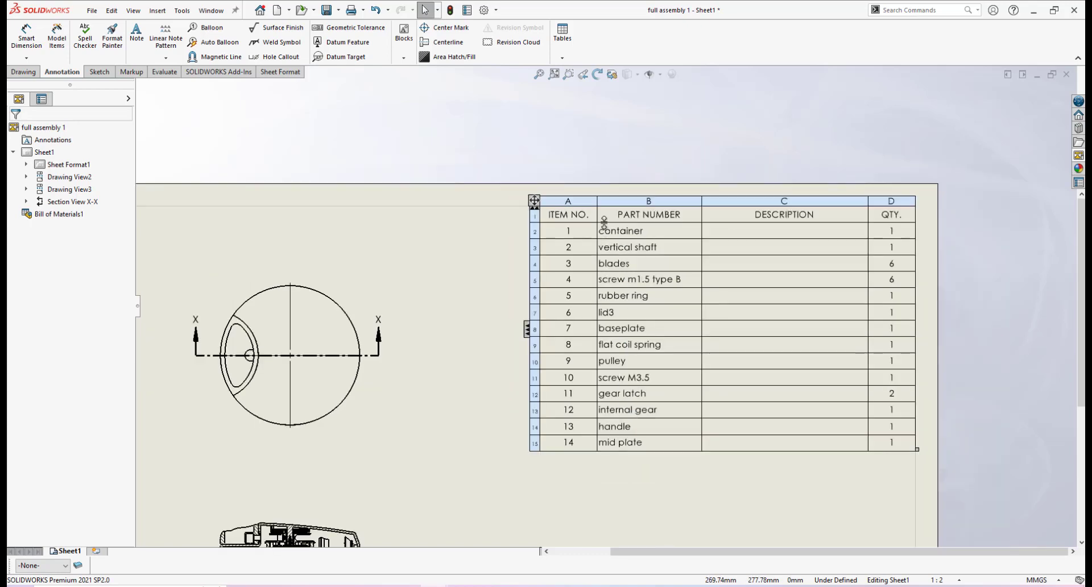
scroll(620, 245, "down", 2)
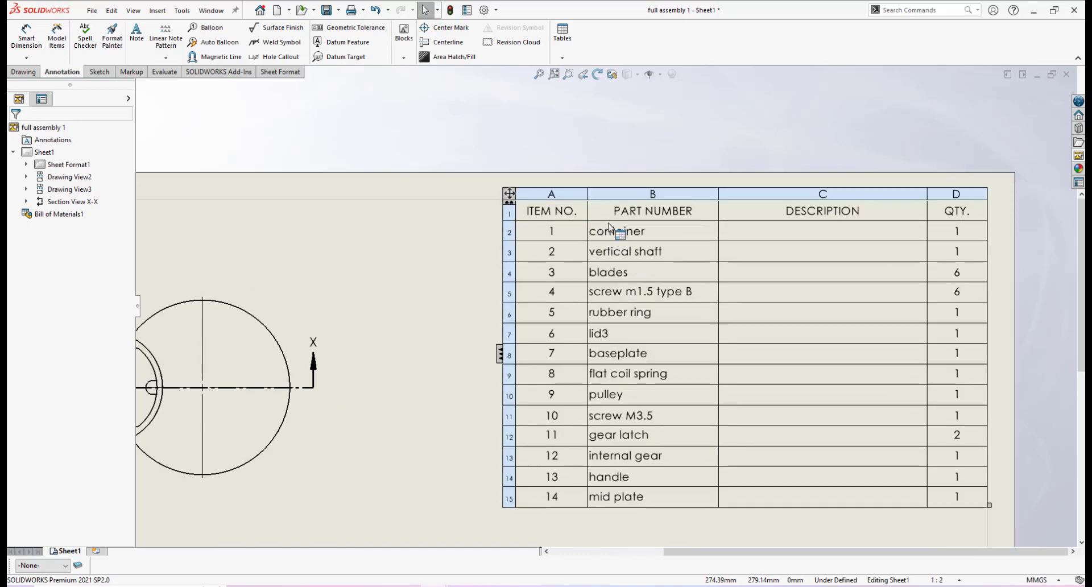
scroll(618, 250, "up", 1)
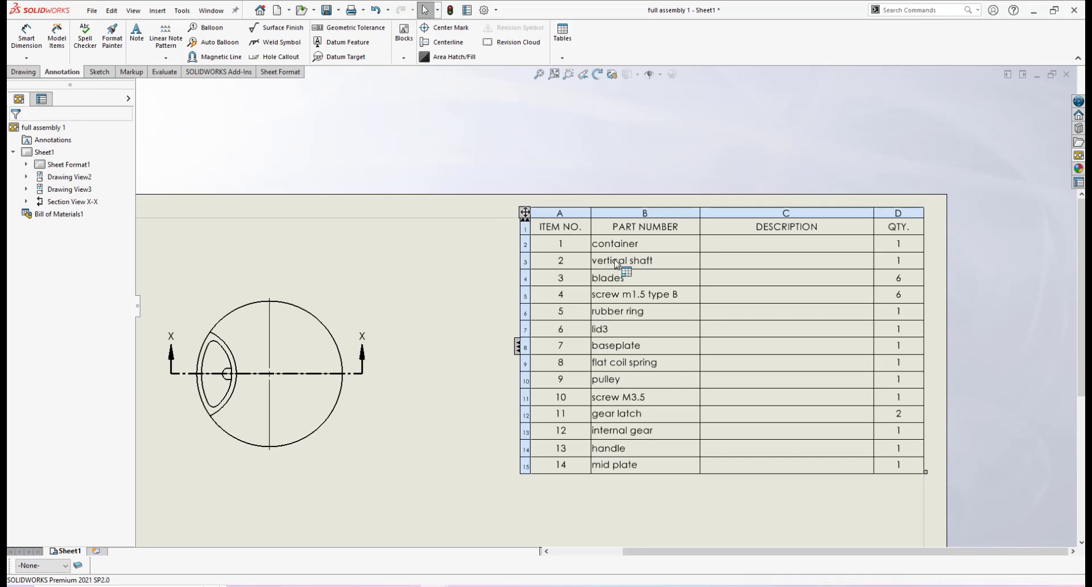
scroll(623, 423, "up", 2)
scroll(599, 414, "down", 1)
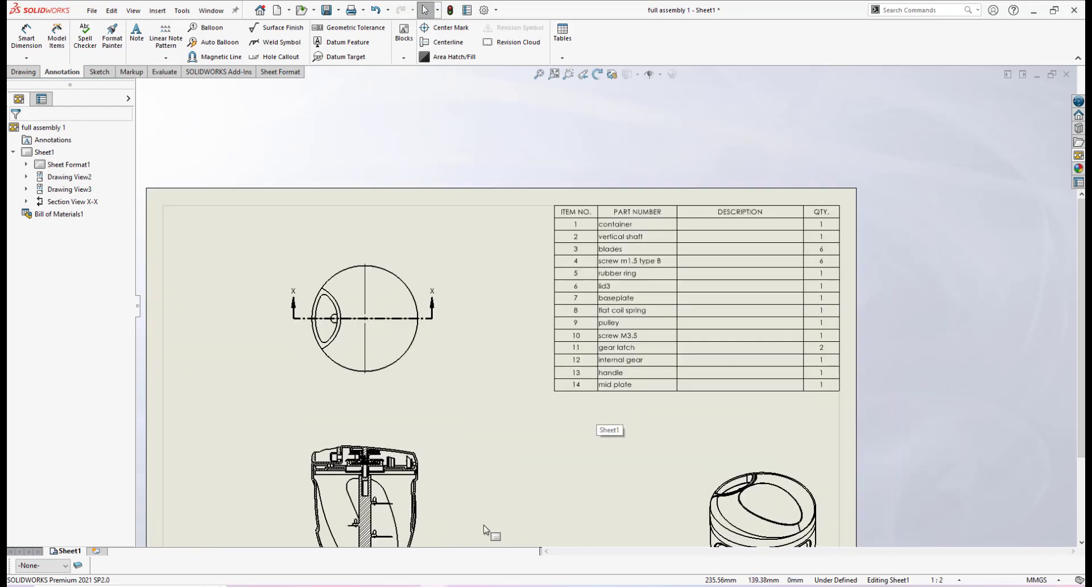
Step: Switch to full assembly 1.SLDASM to check its component names, and return to the bill of materials in the drawing
mouse_move(375, 536)
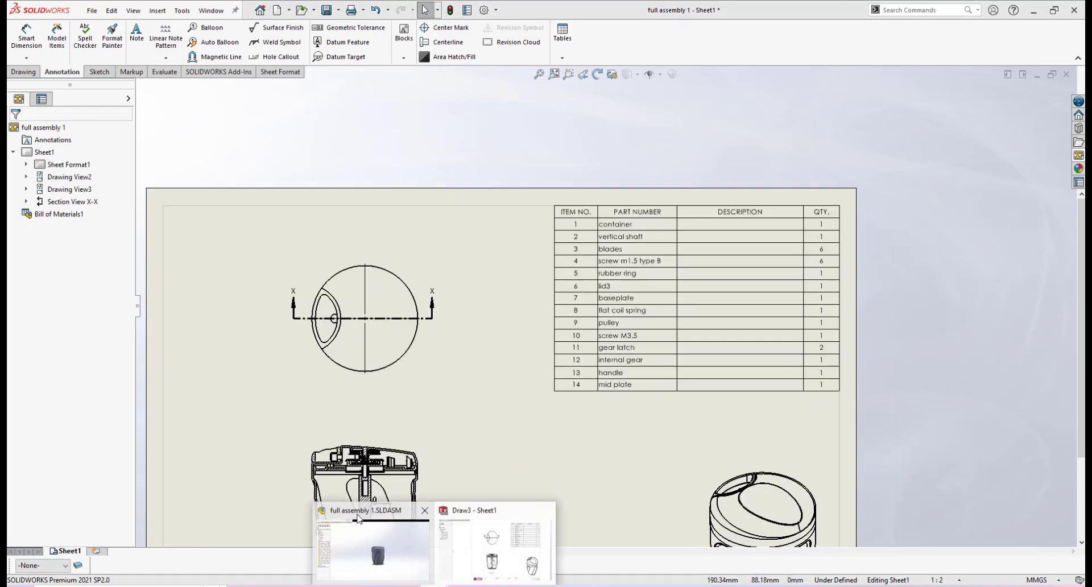
left_click(357, 518)
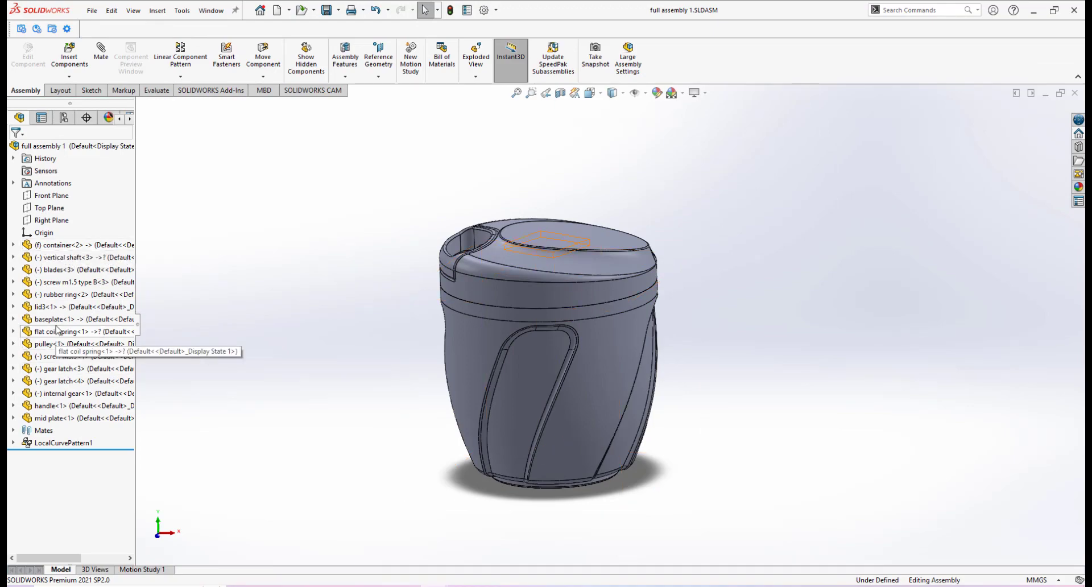
left_click(501, 541)
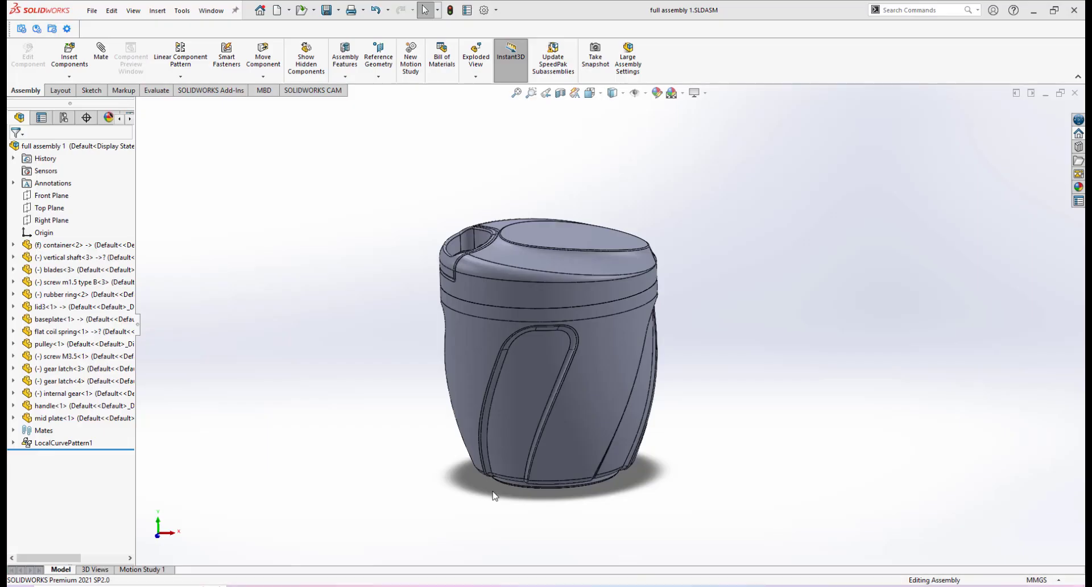
scroll(653, 265, "down", 2)
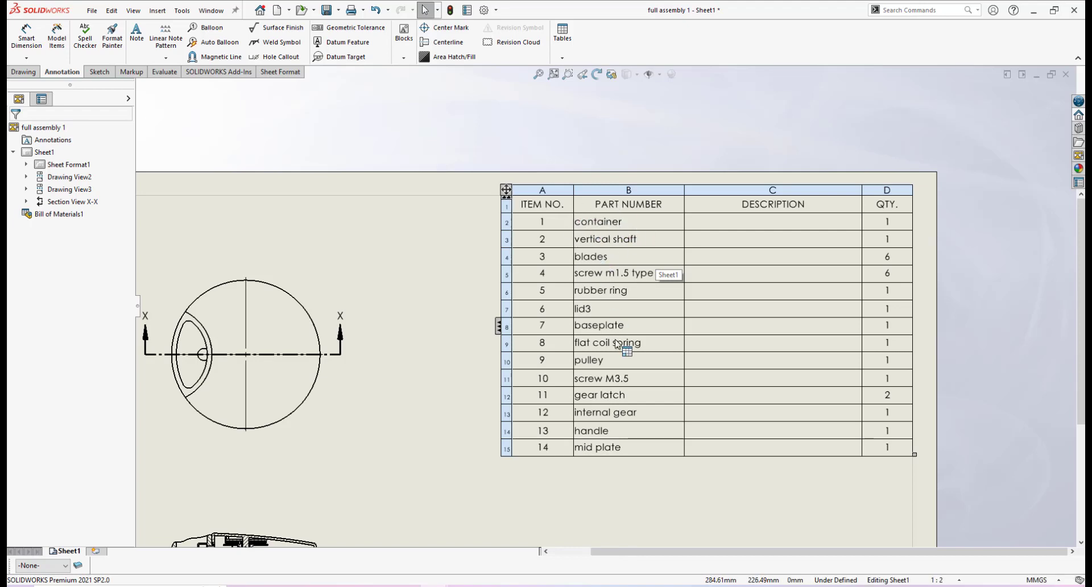
Step: Examine the part names and quantities listed in the bill of materials
scroll(618, 343, "up", 2)
scroll(595, 301, "down", 2)
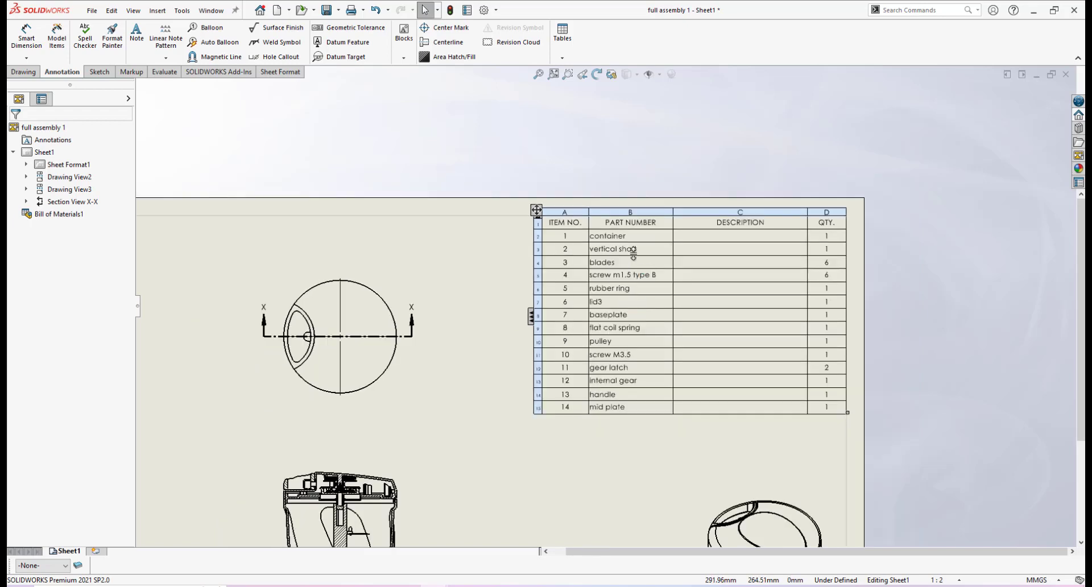
scroll(629, 253, "down", 2)
scroll(619, 256, "up", 2)
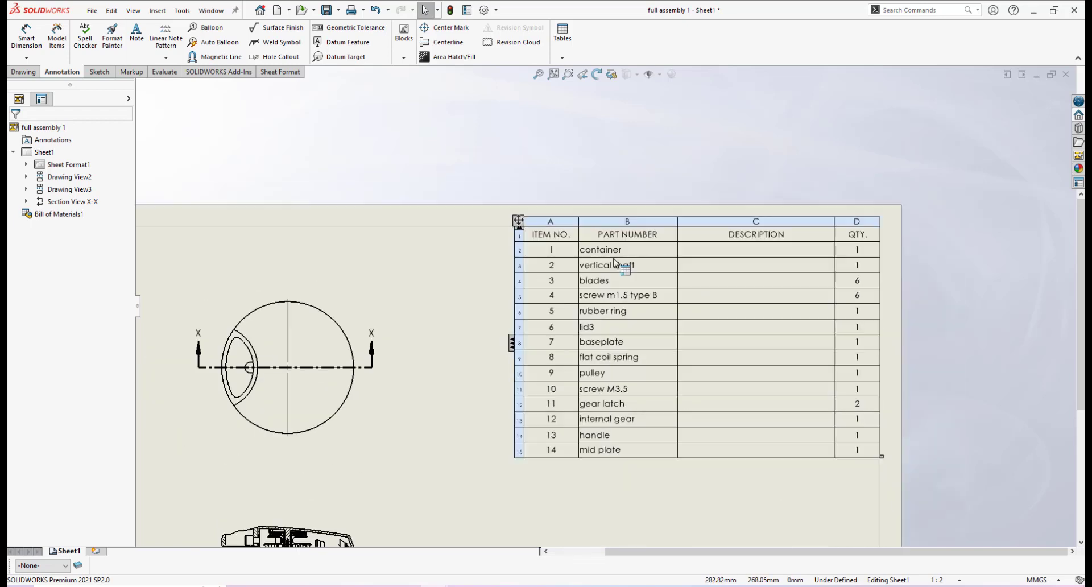
scroll(612, 273, "down", 1)
scroll(580, 278, "down", 2)
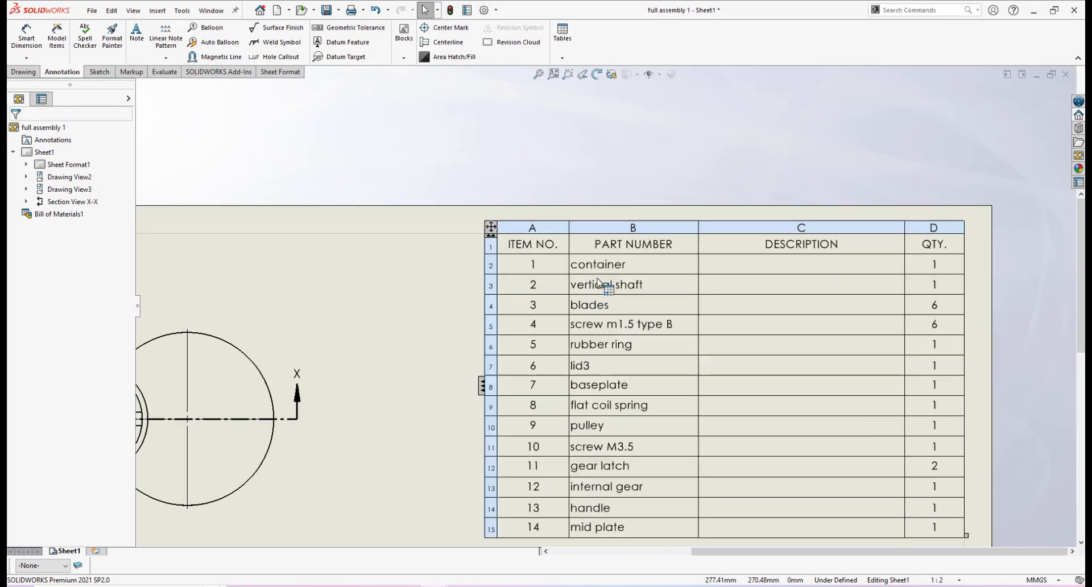
scroll(605, 272, "down", 1)
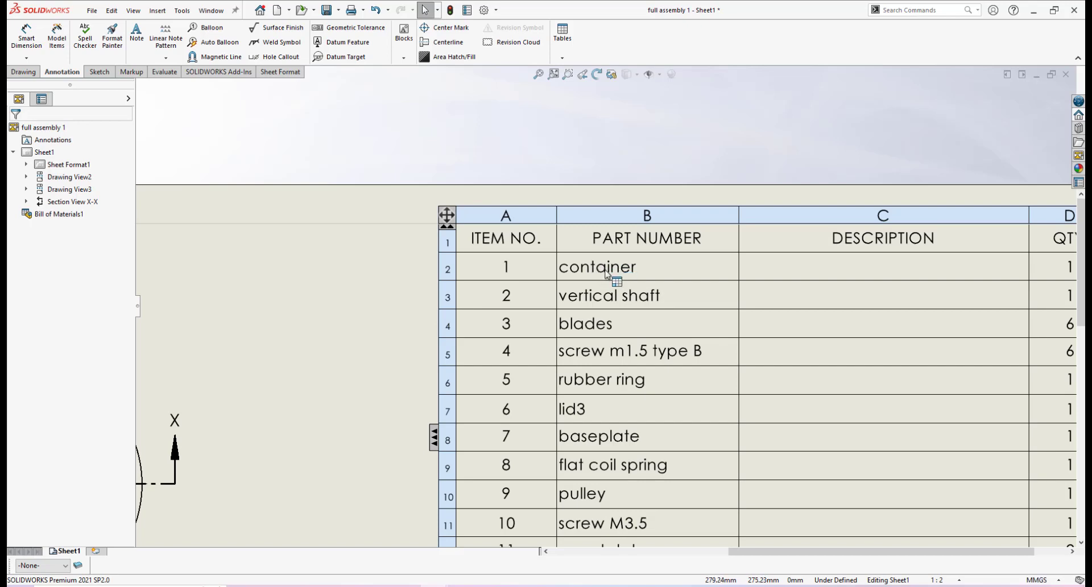
scroll(607, 275, "up", 2)
scroll(600, 368, "up", 2)
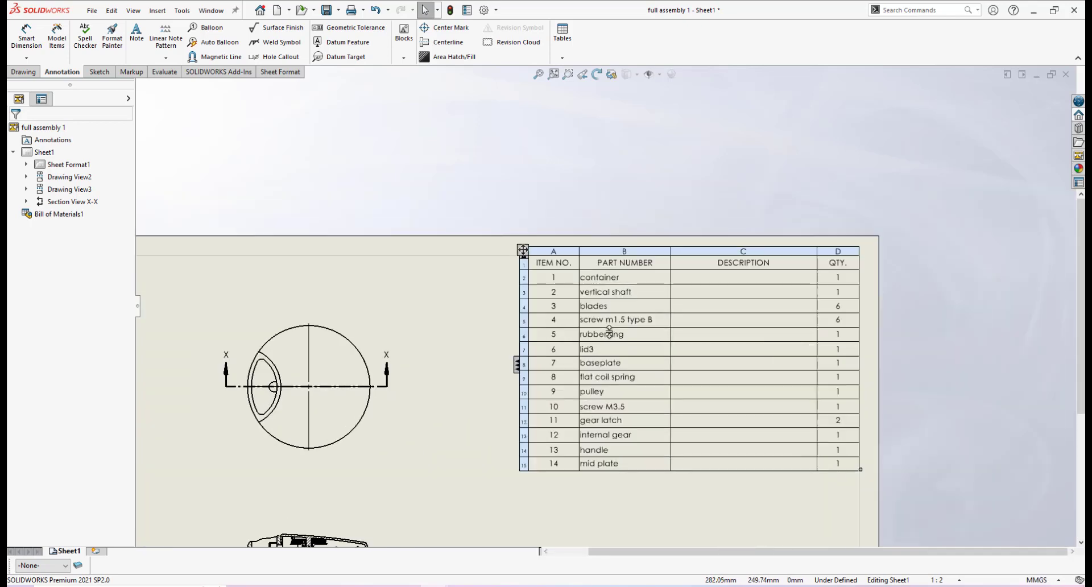
Step: Rewrite the part name of item 1 in the bill of materials as CONTAINER, keeping its link to the external model
scroll(595, 307, "down", 4)
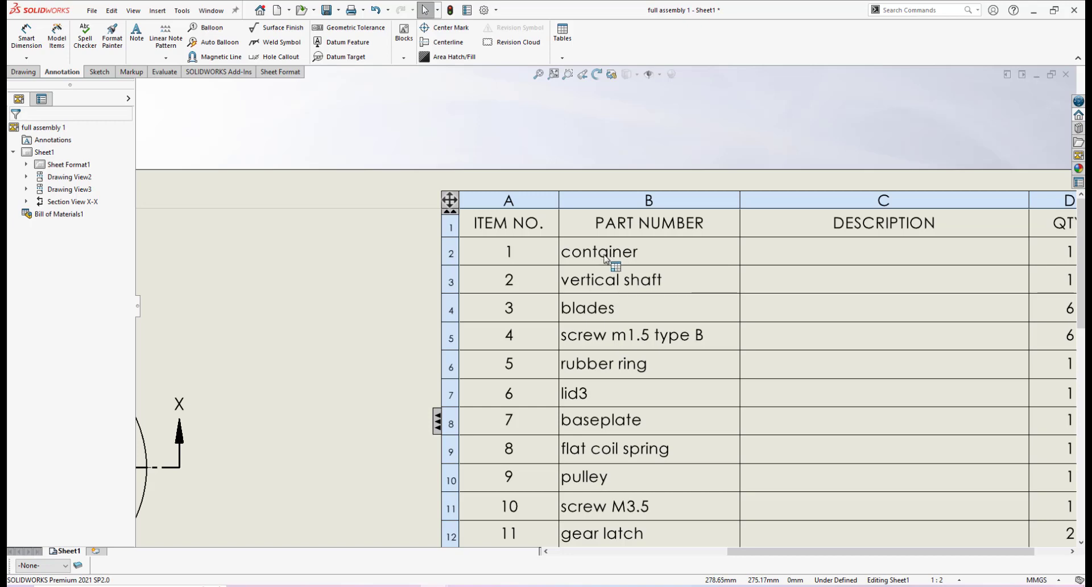
left_click(605, 256)
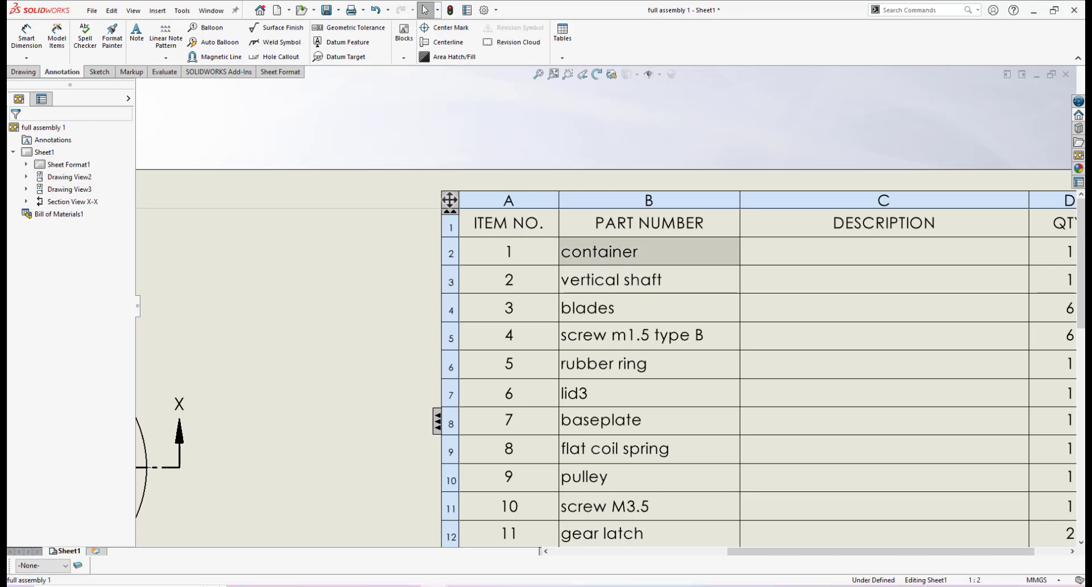
double_click(604, 253)
left_click_drag(557, 244, 648, 204)
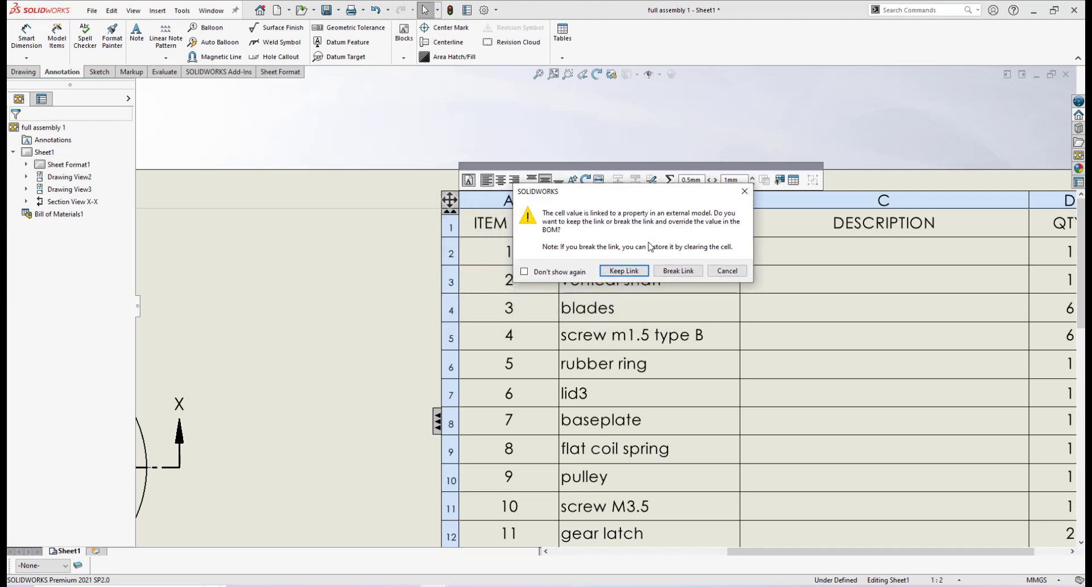
left_click(617, 272)
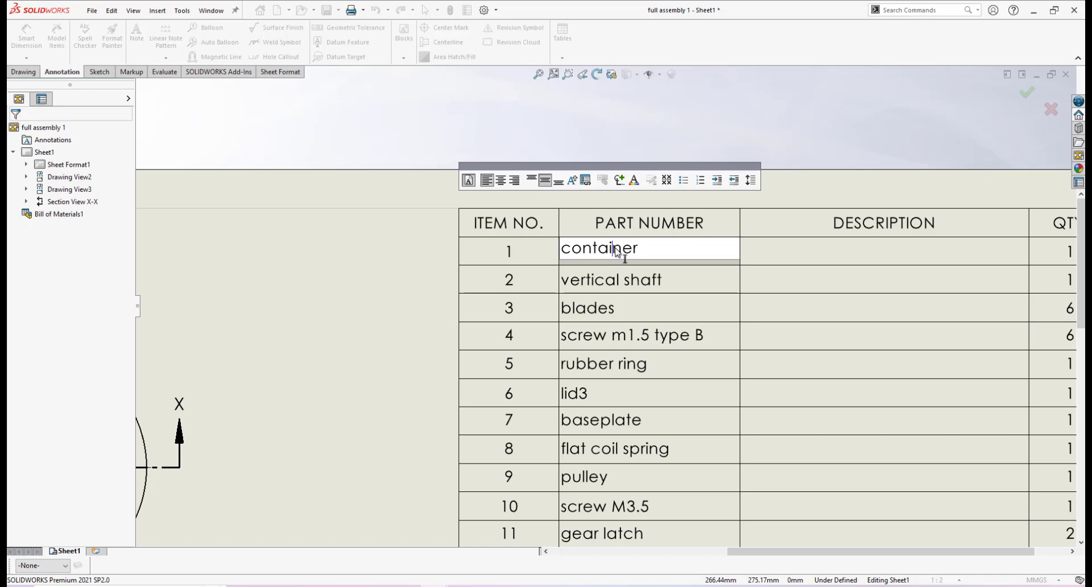
double_click(616, 252)
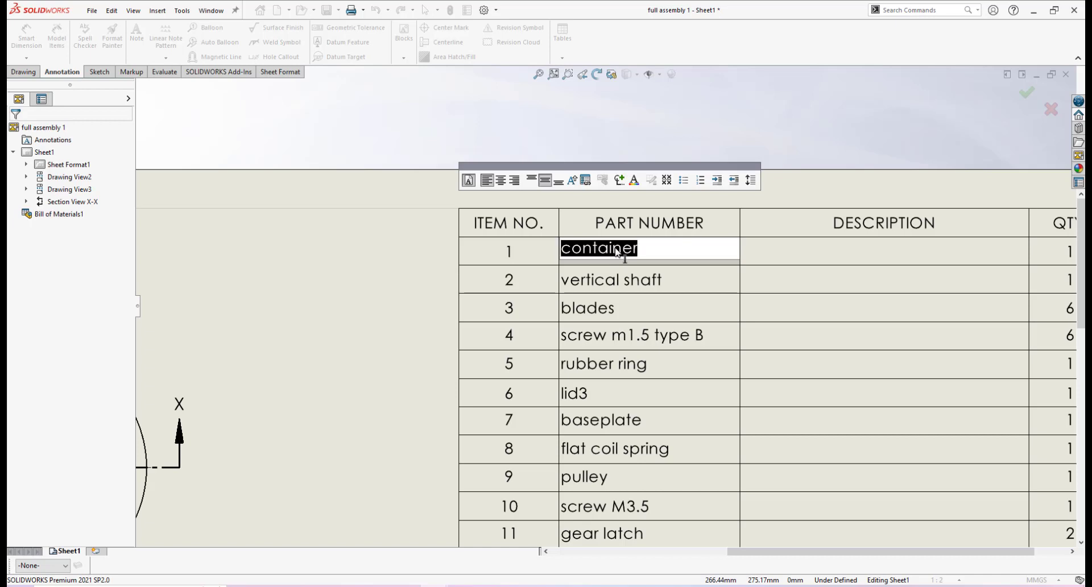
type("co")
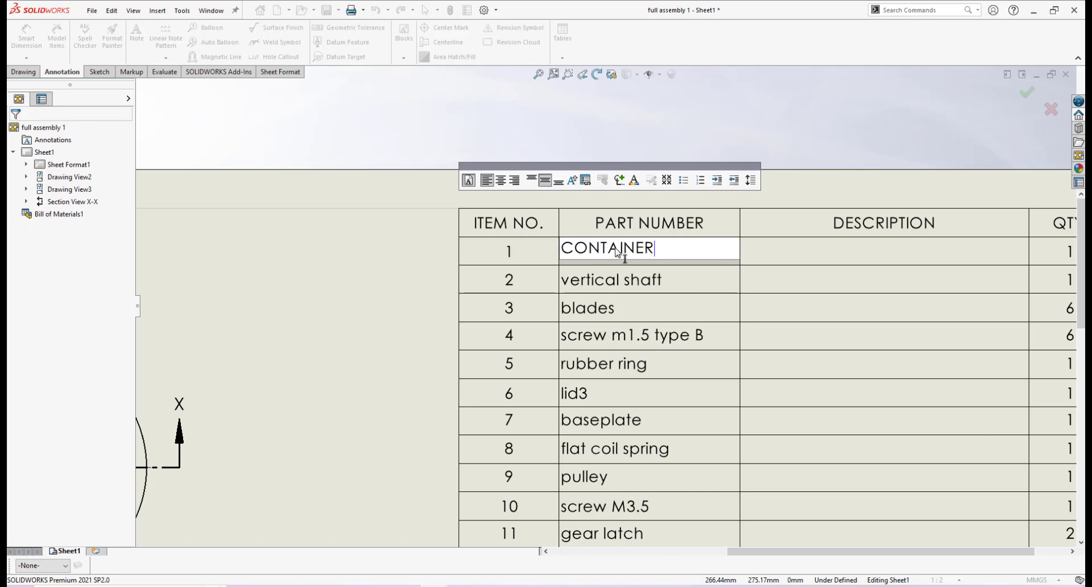
Step: Rewrite the part name of item 2 as VERTICAL SHAFT, keeping the cell's link to the model property
left_click(646, 286)
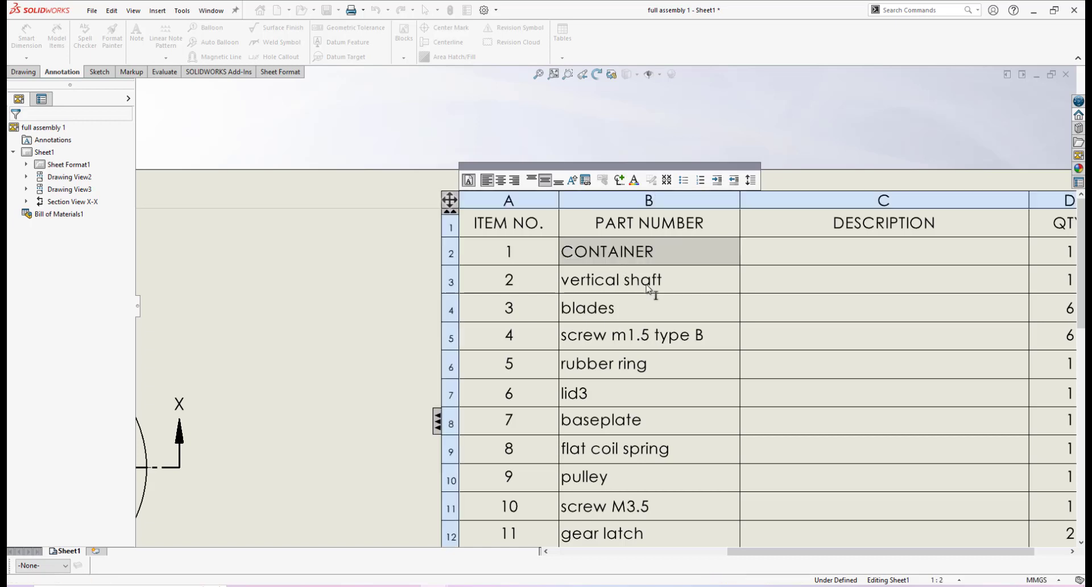
double_click(646, 286)
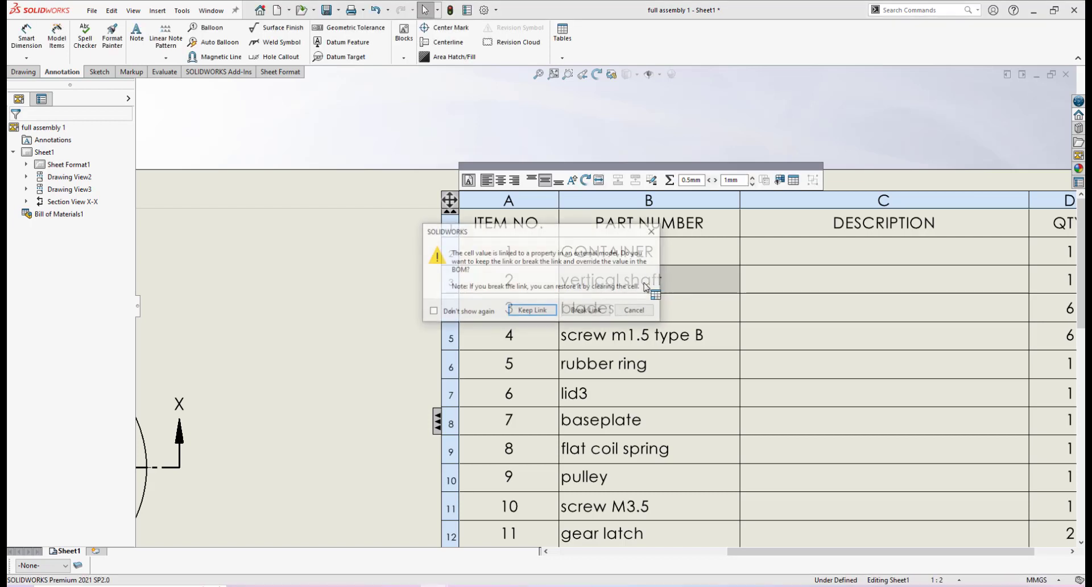
left_click(524, 312)
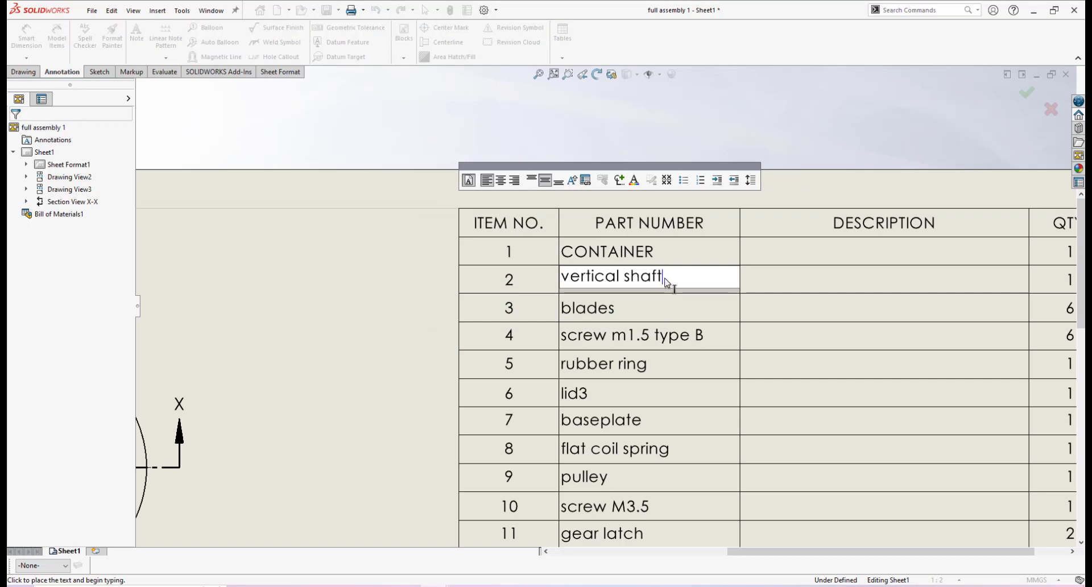
left_click_drag(665, 283, 539, 280)
type("VERTICAL S")
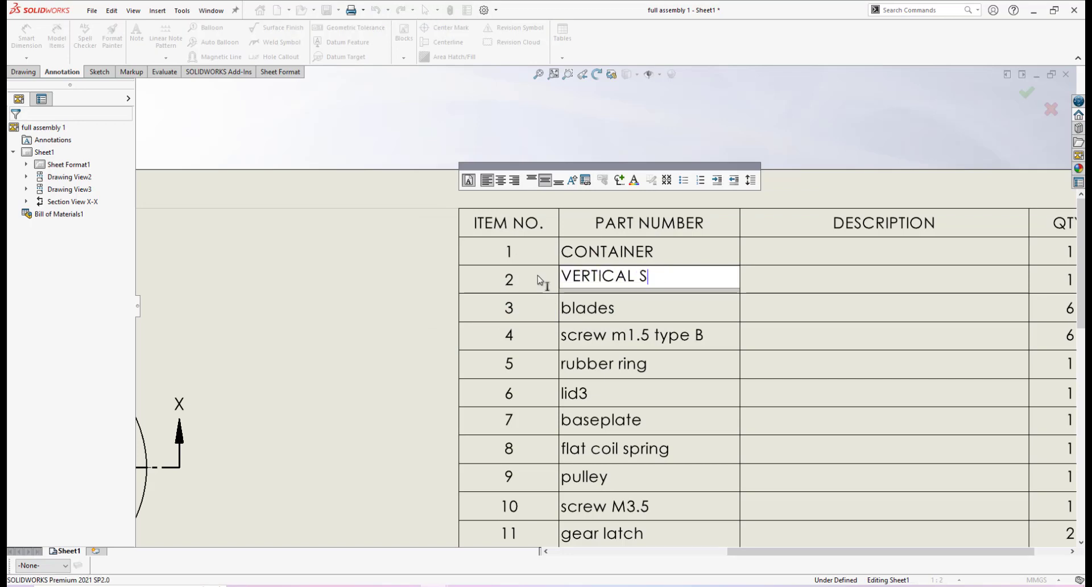
type("HAFT")
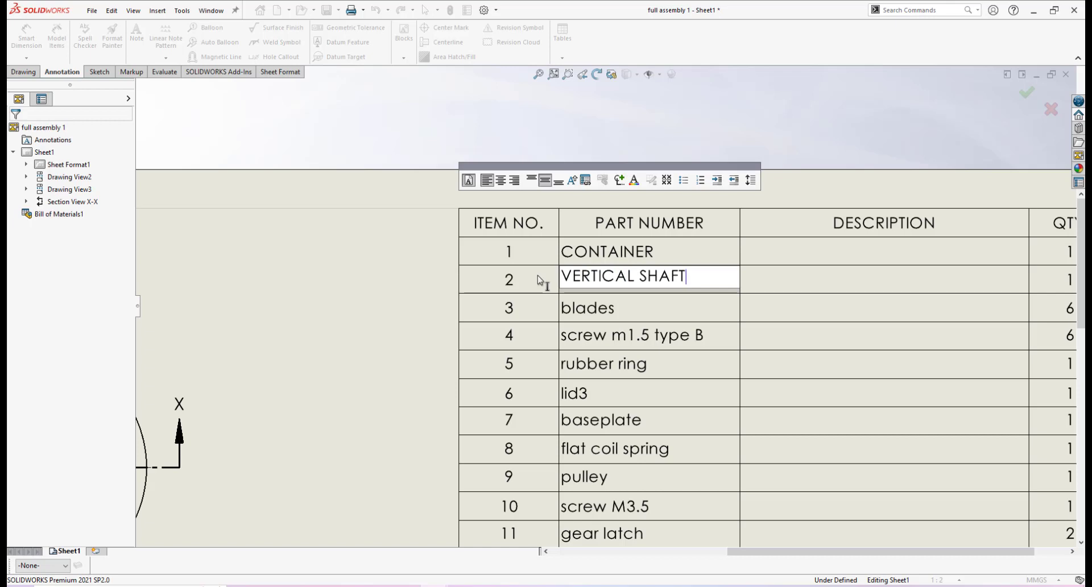
Step: Change the part name of item 3 to BLADE, keeping the cell's link to the model property
left_click(603, 312)
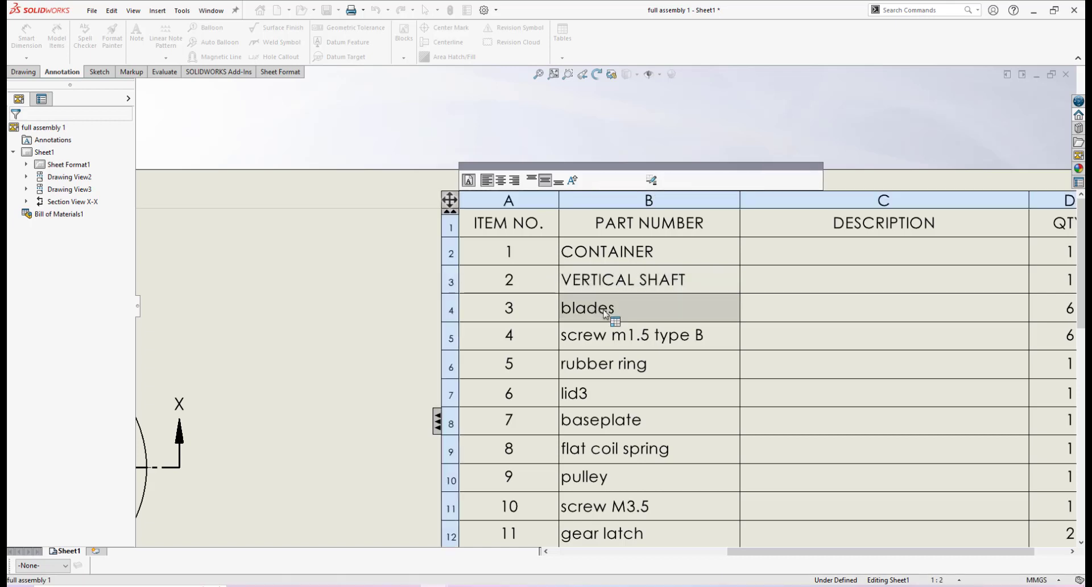
double_click(606, 313)
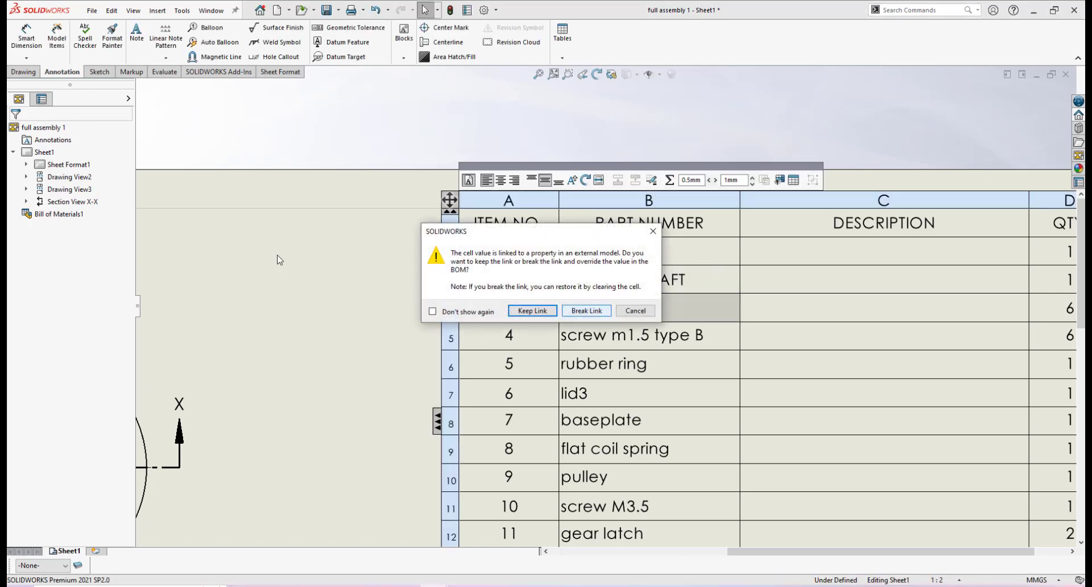
left_click(531, 311)
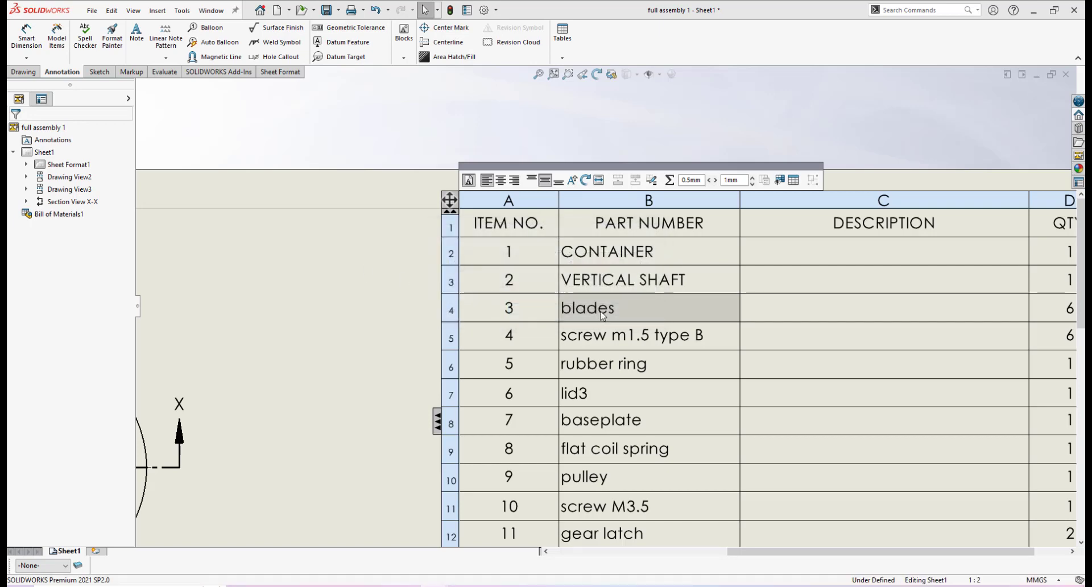
double_click(595, 312)
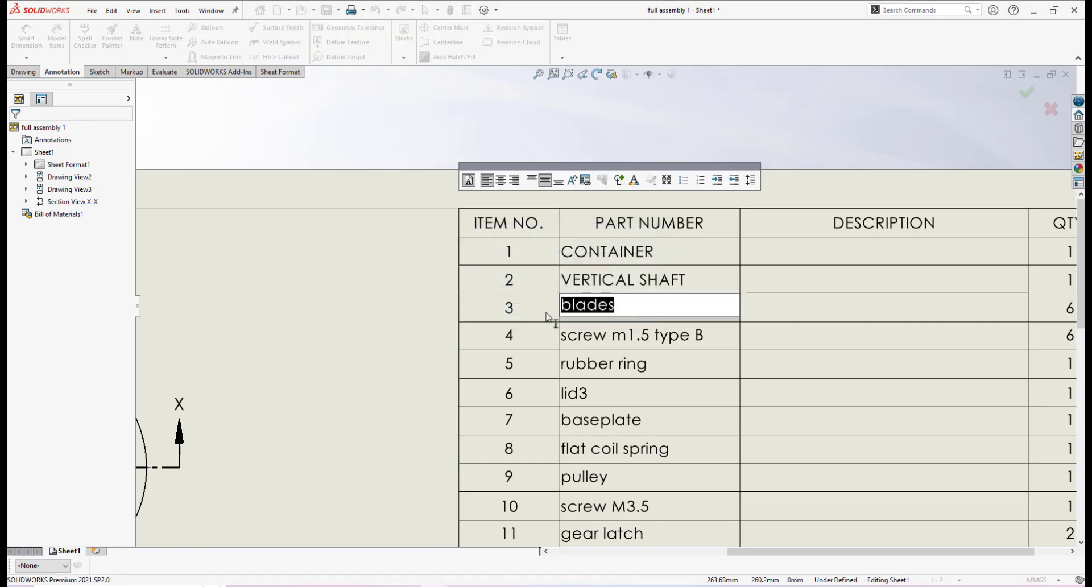
type("BLADE")
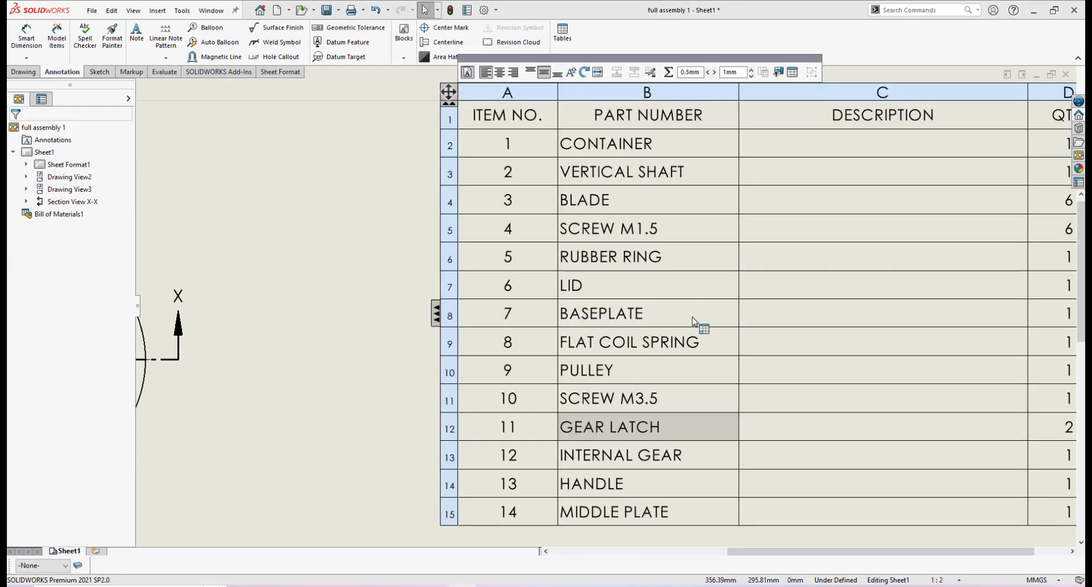
Step: Review the capitalized part names across all rows of the bill of materials
scroll(697, 319, "up", 2)
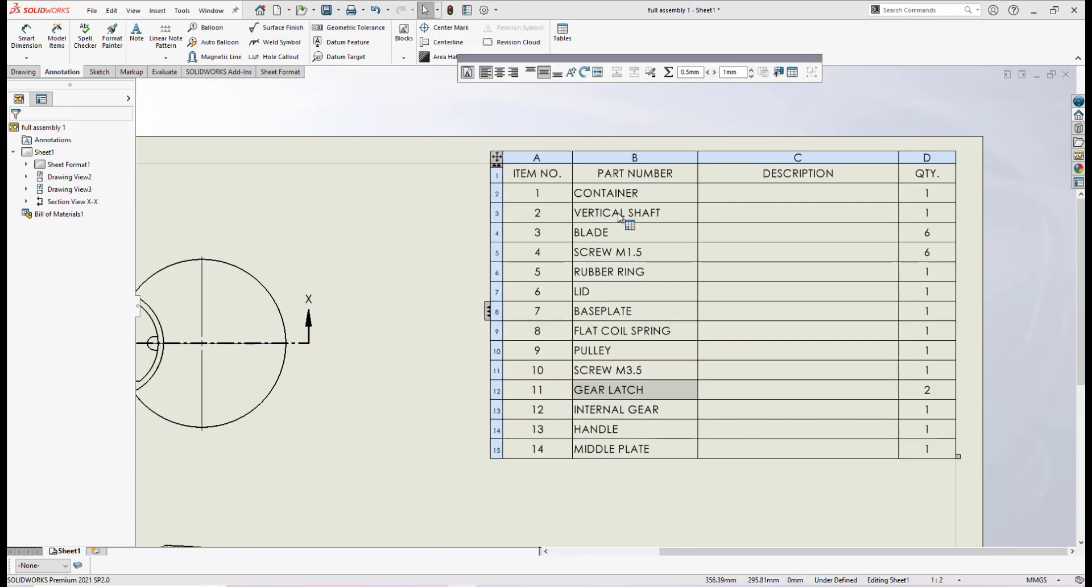
scroll(646, 215, "down", 1)
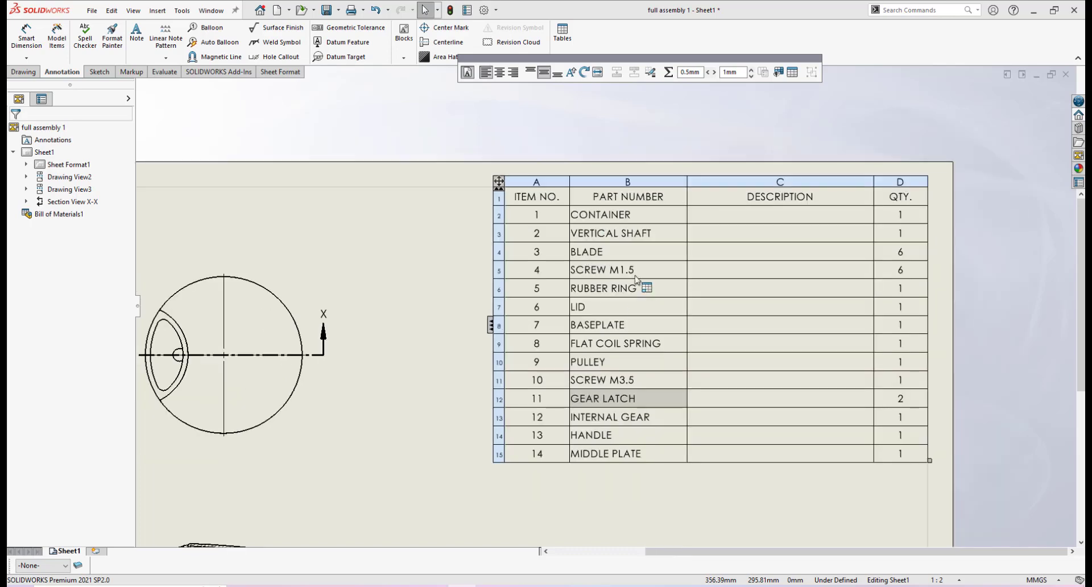
scroll(643, 285, "up", 2)
scroll(603, 227, "down", 2)
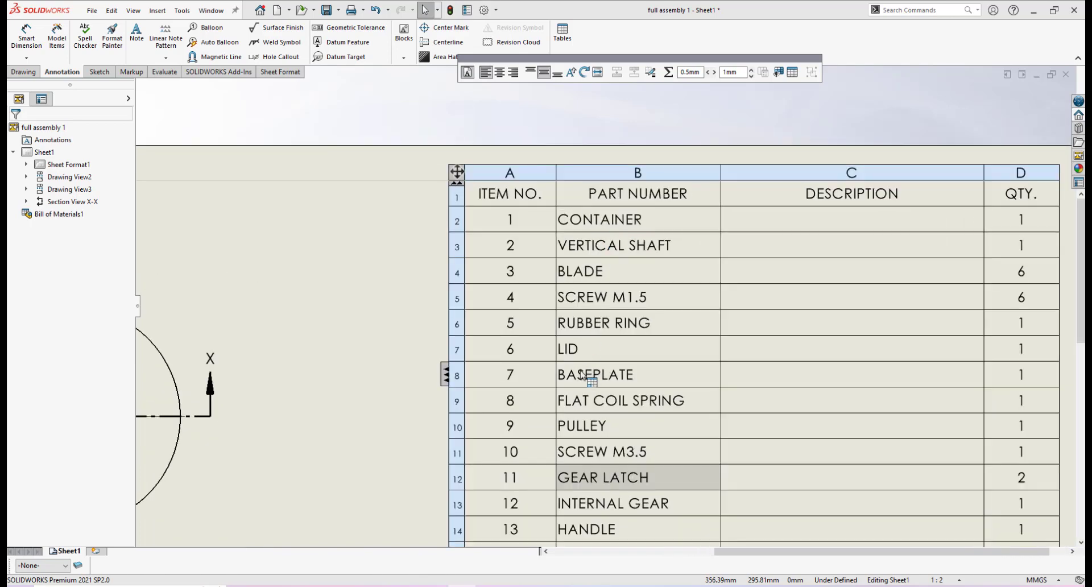
scroll(582, 374, "up", 3)
scroll(603, 275, "down", 2)
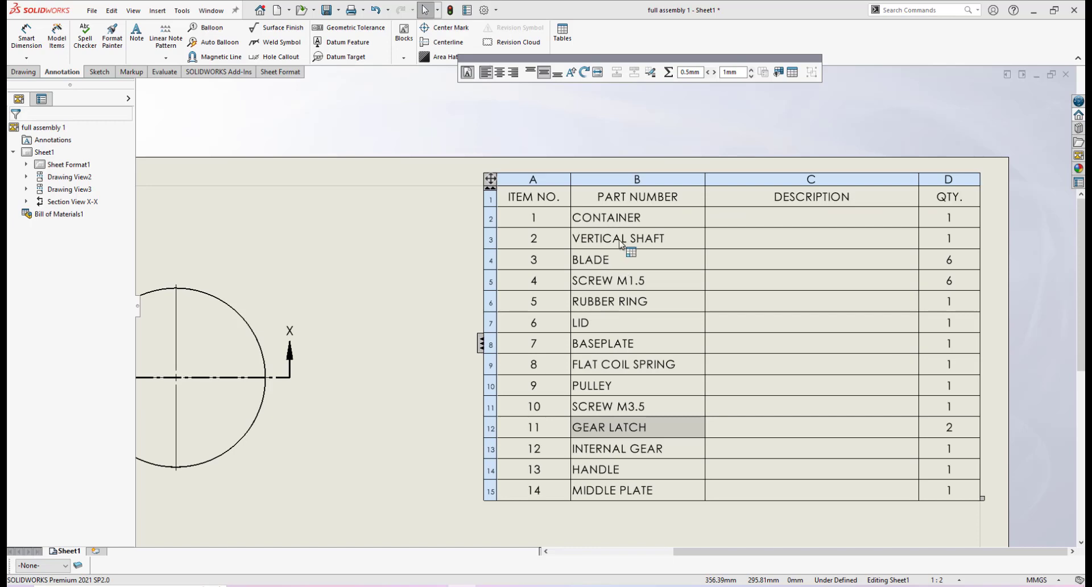
scroll(588, 218, "down", 1)
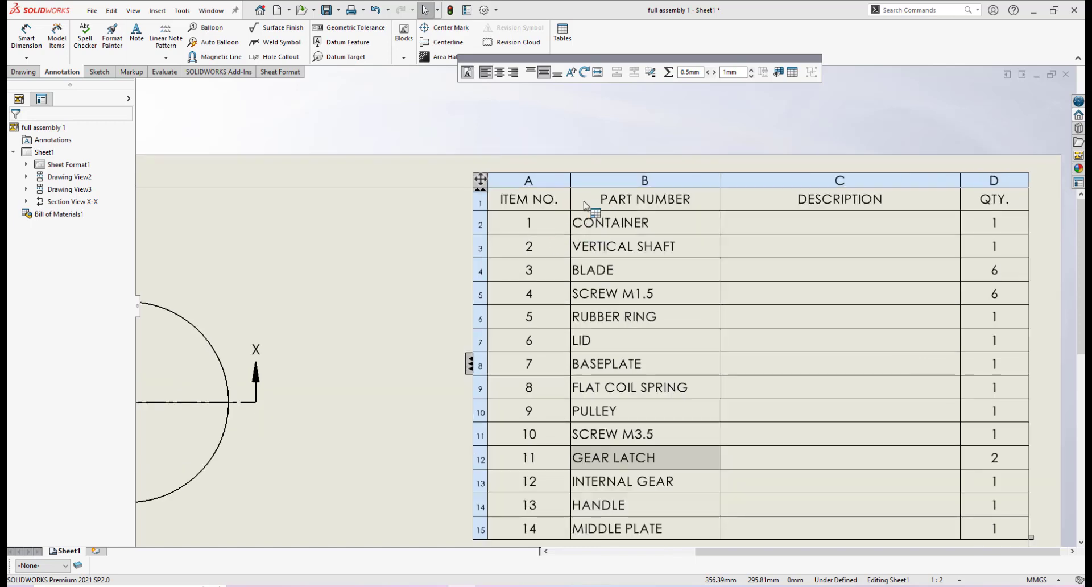
Step: Rename the ITEM NO. column heading of the bill of materials as NO
left_click(529, 201)
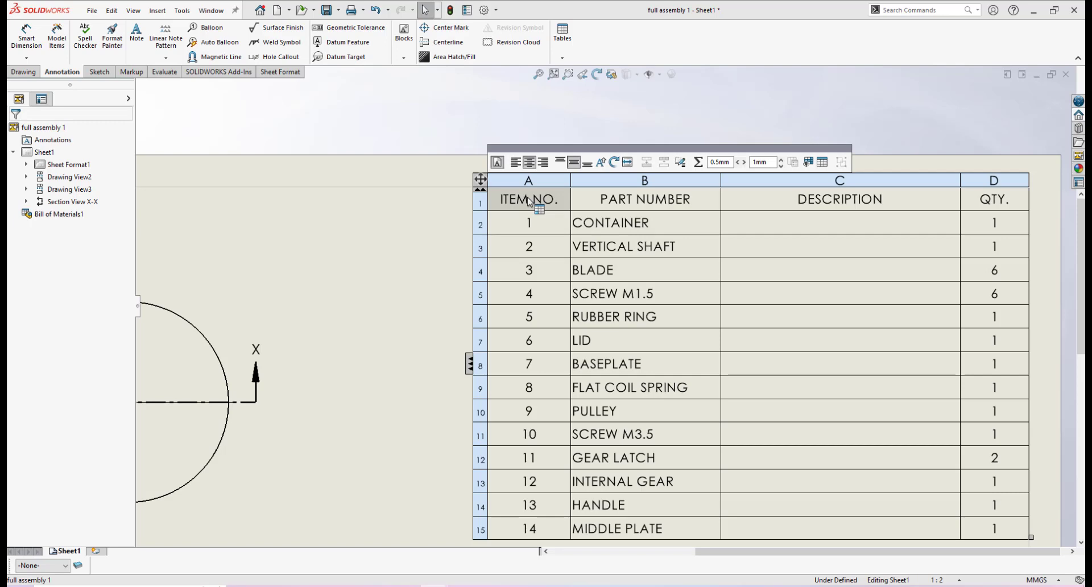
double_click(560, 203)
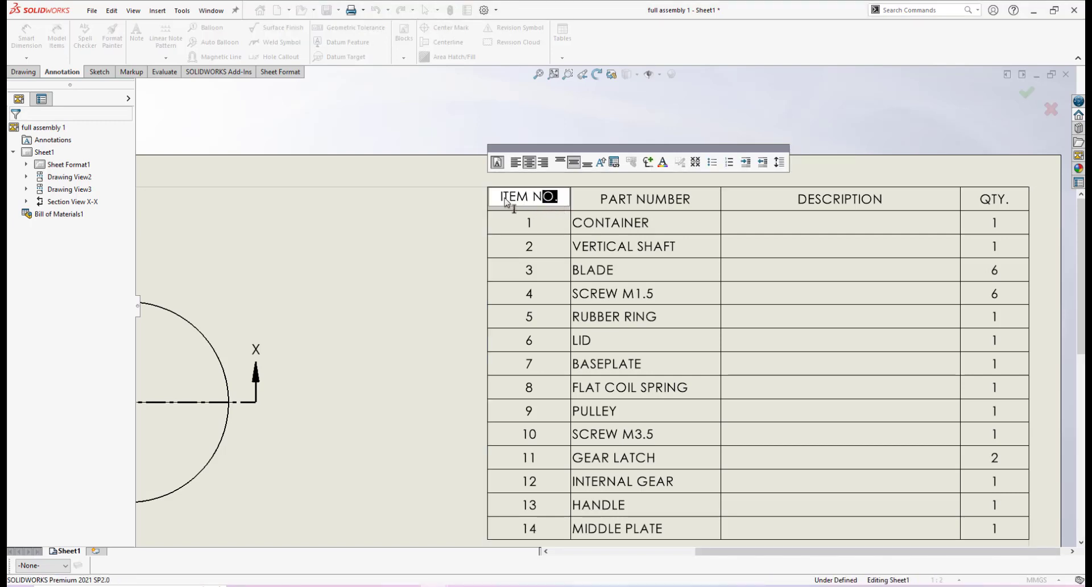
left_click_drag(504, 202, 462, 202)
type("NO")
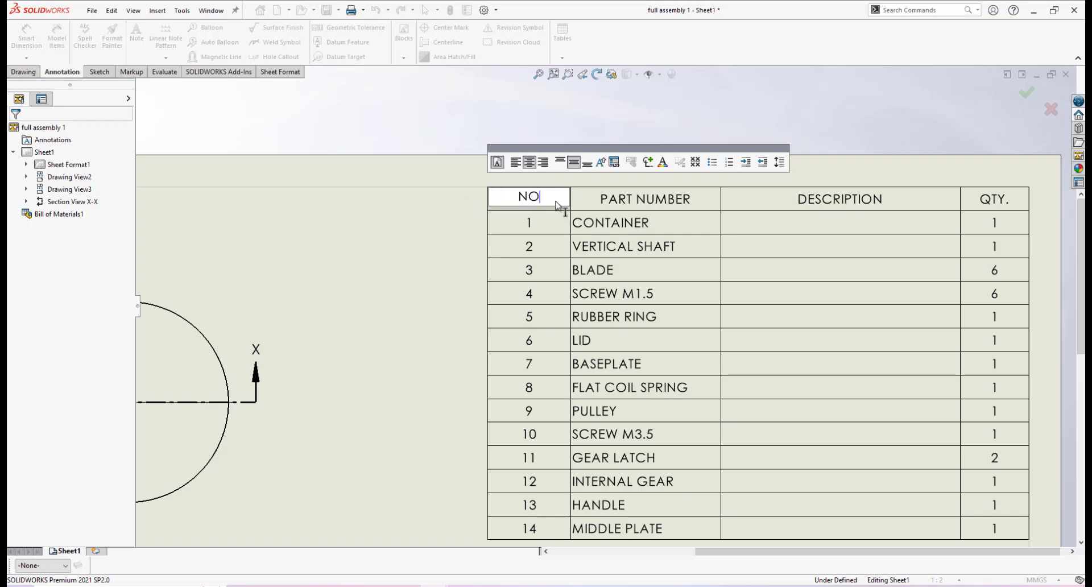
Step: Rename the PART NUMBER column heading of the bill of materials as NAME
left_click(627, 200)
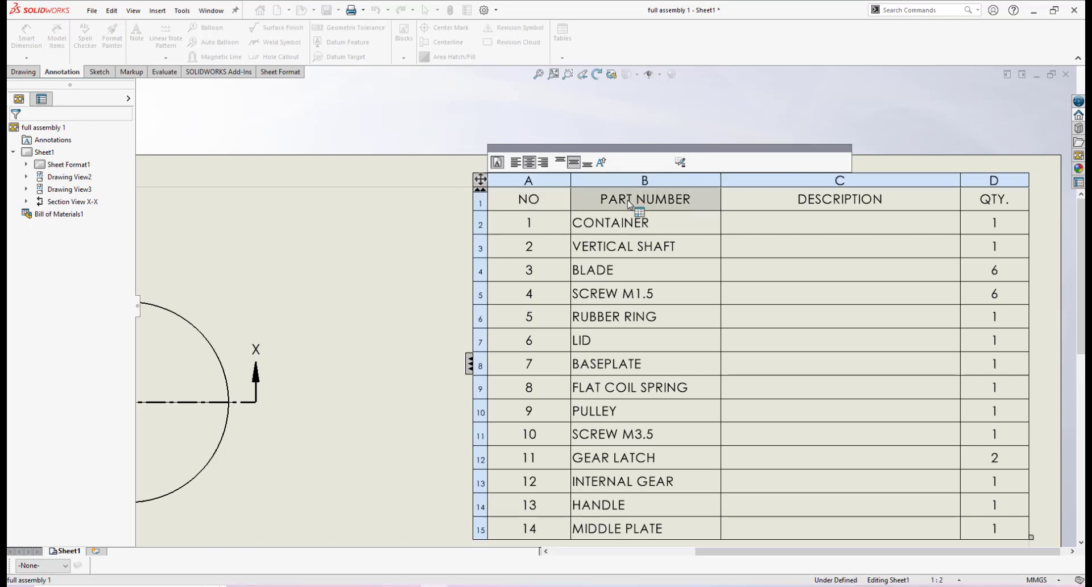
double_click(628, 200)
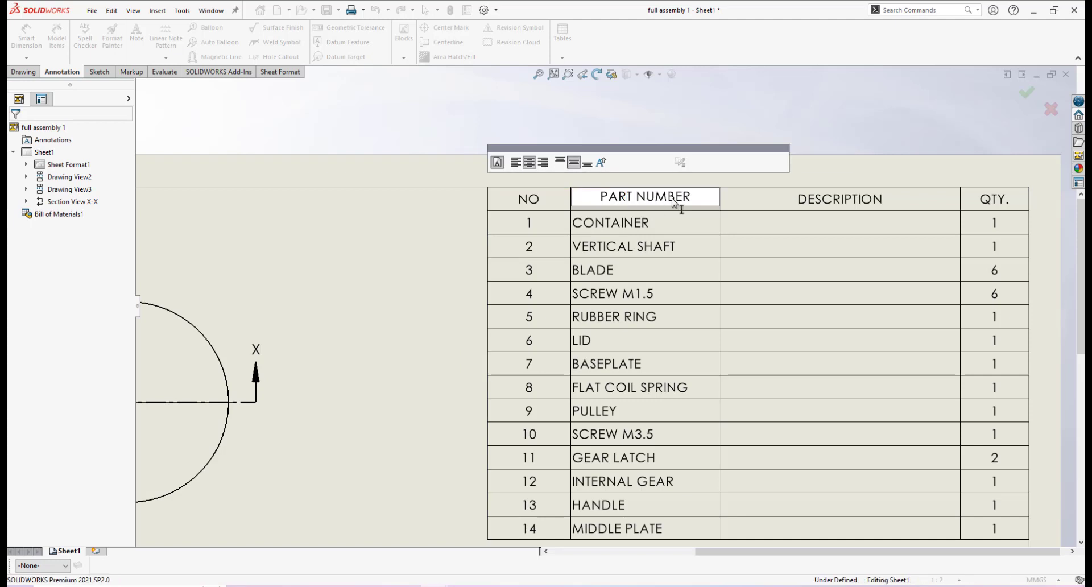
left_click_drag(700, 203, 546, 200)
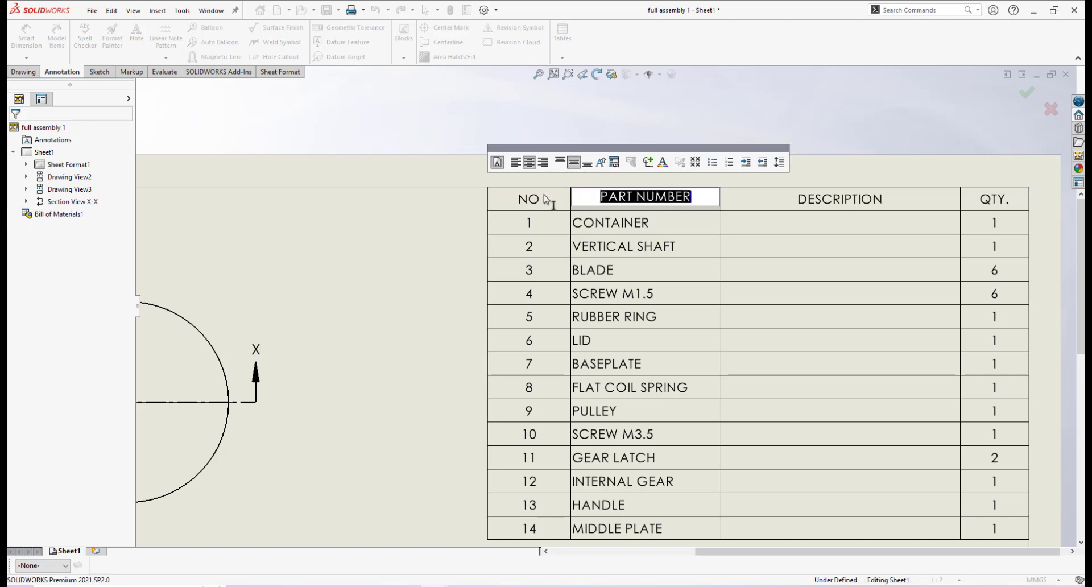
type("NAME")
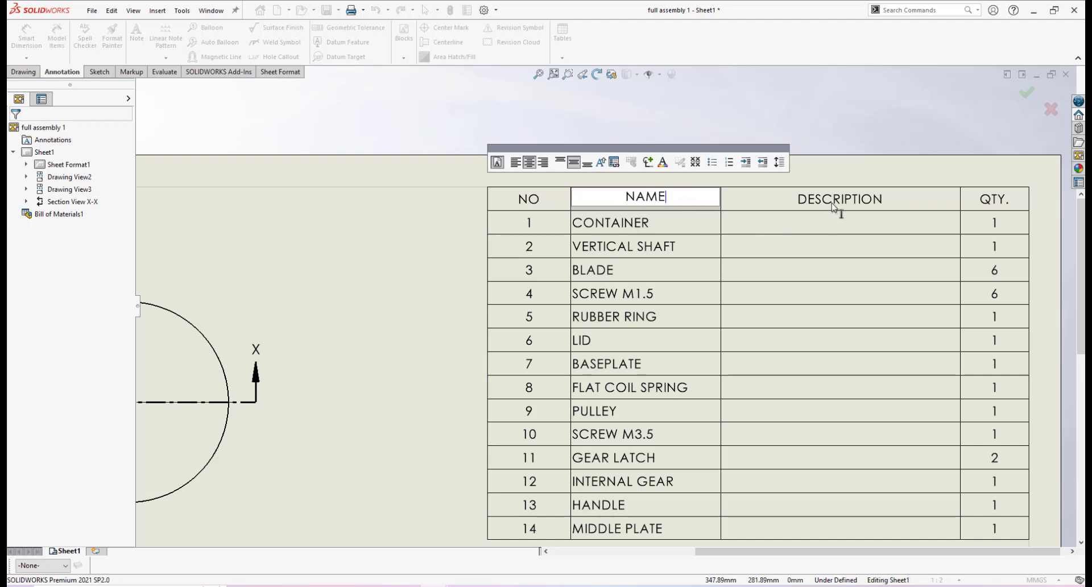
Step: Replace the DESCRIPTION column heading of the bill of materials with MATERIAL
left_click(834, 205)
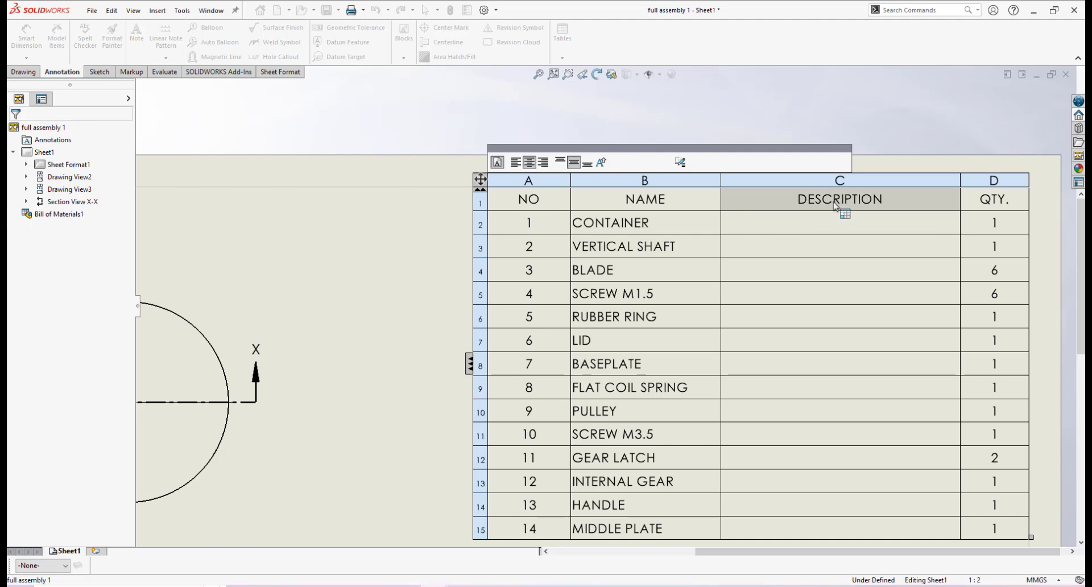
double_click(835, 206)
left_click_drag(889, 203, 793, 201)
type("MATERIAL")
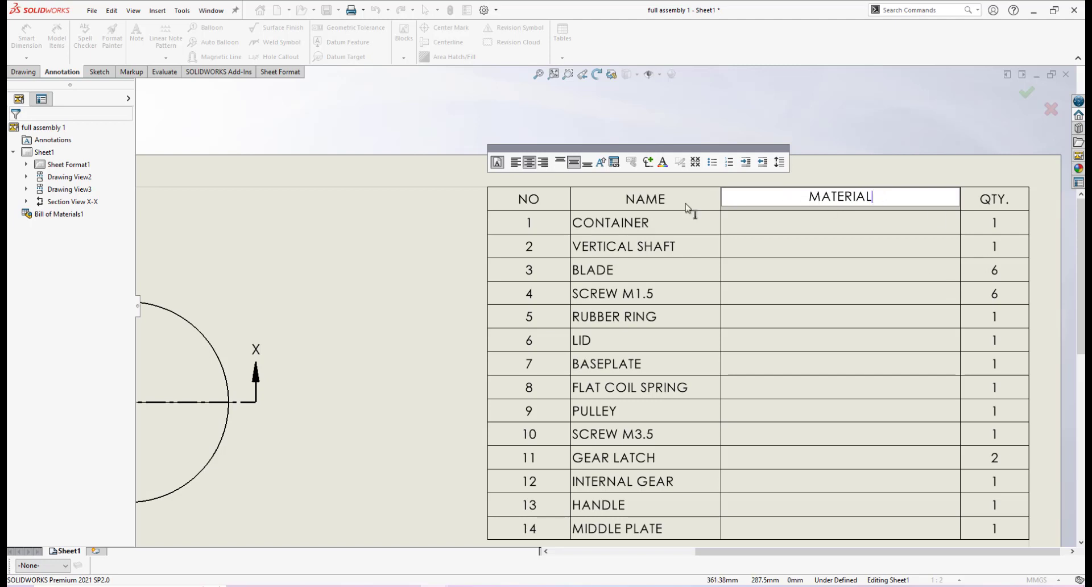
Step: Move the bill of materials inward from the sheet border and insert a new column to the right of the QTY. column
left_click(831, 249)
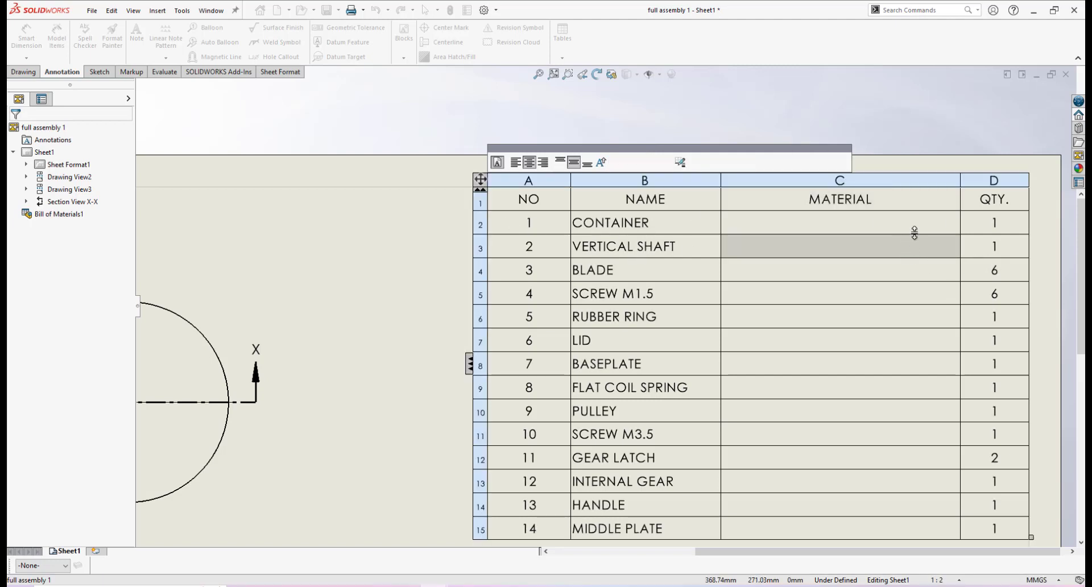
left_click_drag(481, 180, 420, 187)
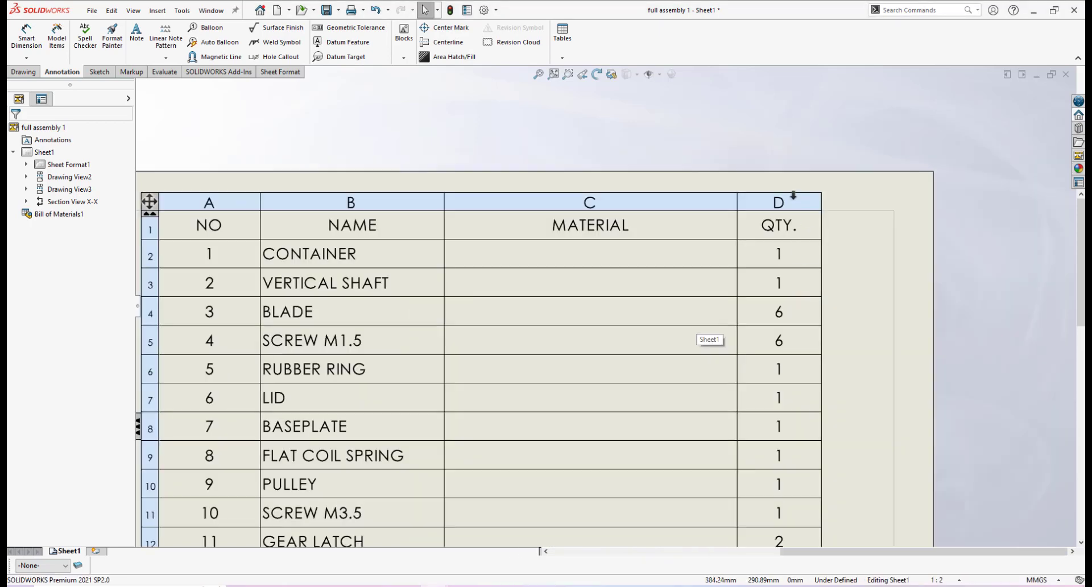
left_click(793, 196)
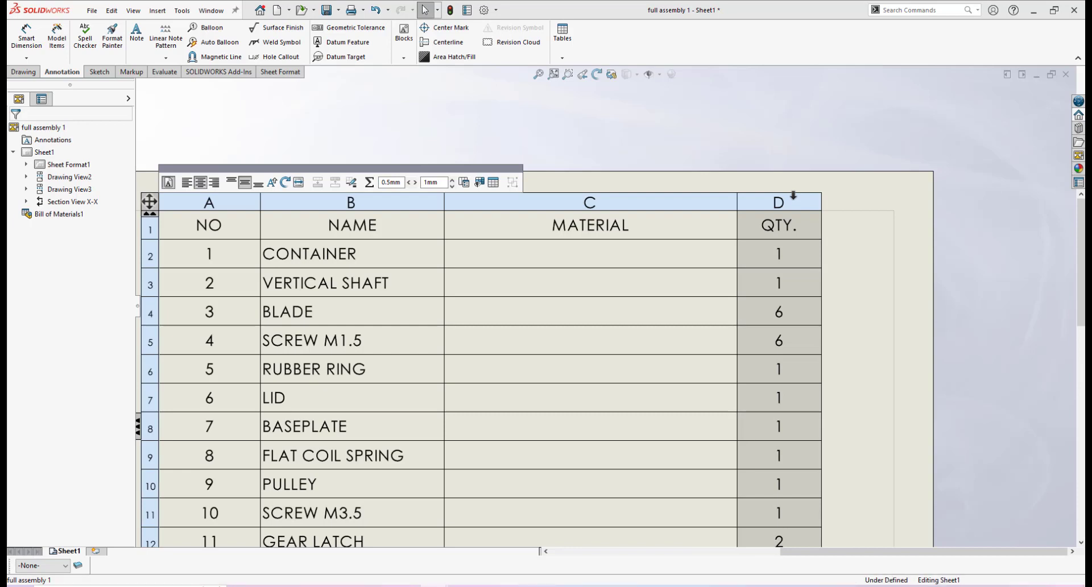
right_click(793, 195)
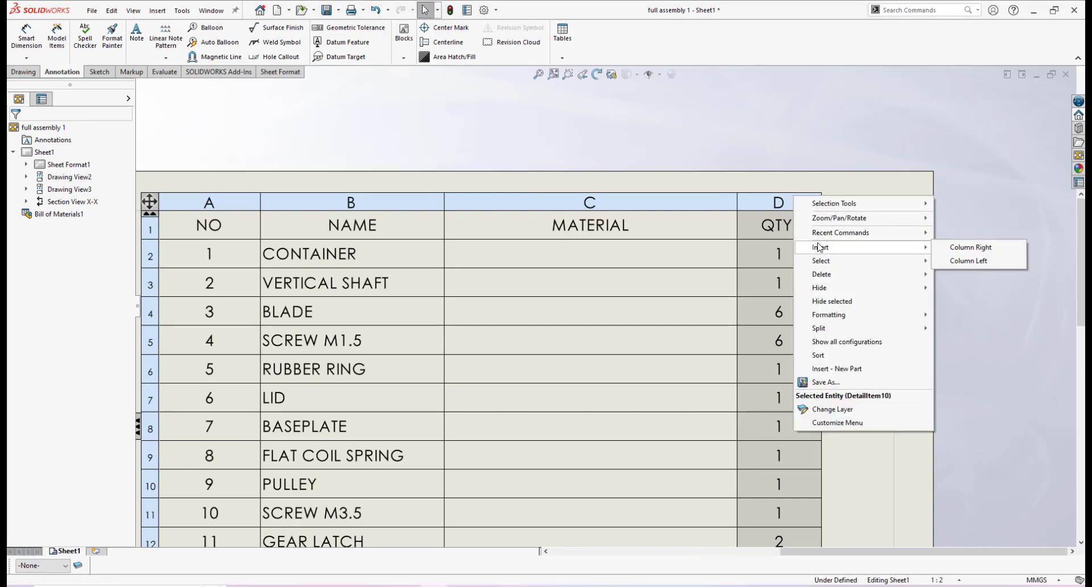
mouse_move(922, 248)
left_click(971, 248)
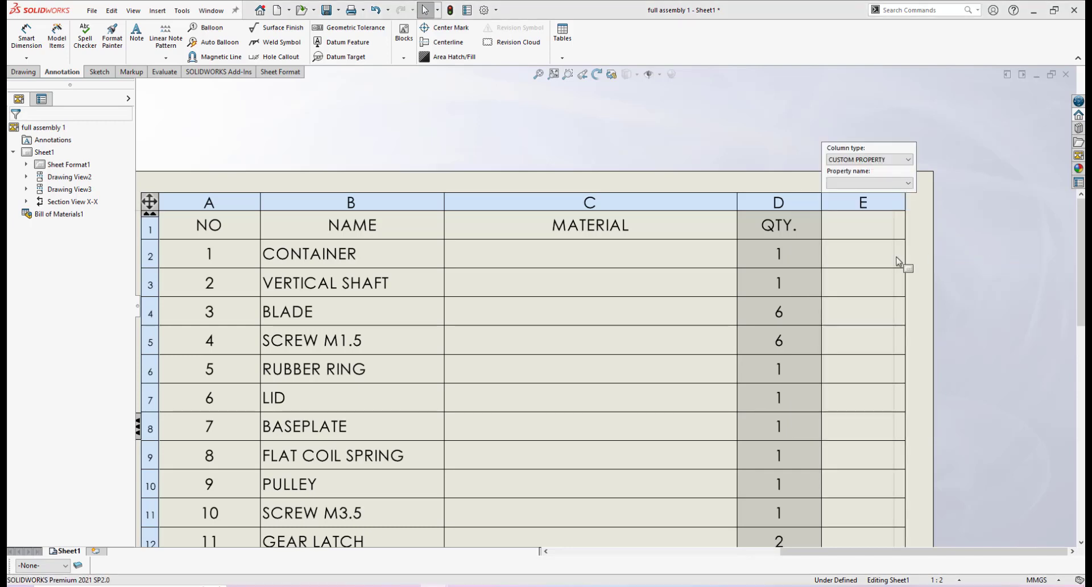
Step: Enter DWG NO as the heading of the new empty column in the bill of materials
scroll(855, 261, "up", 2)
scroll(771, 226, "down", 2)
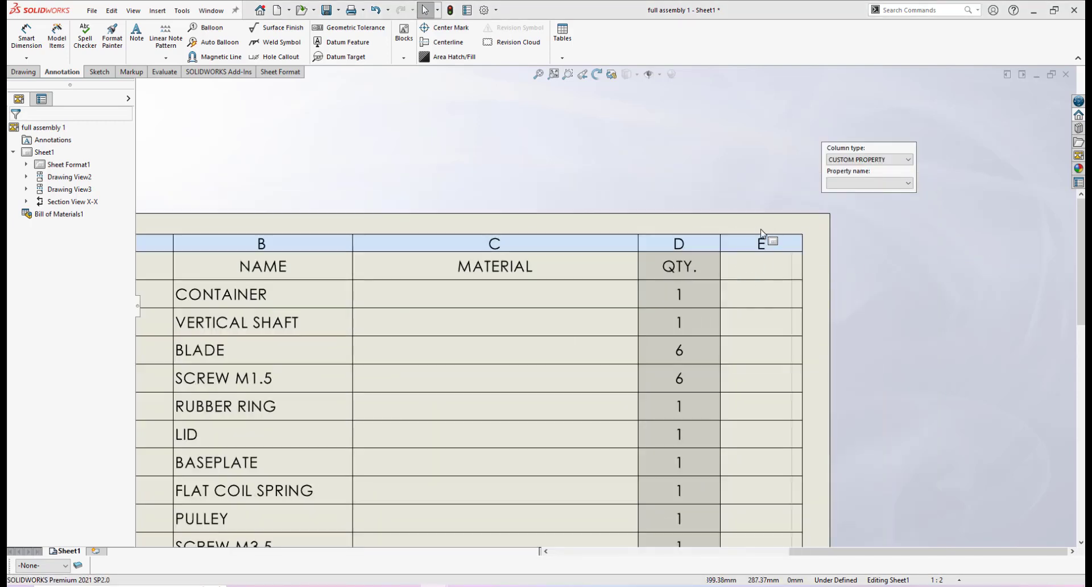
left_click(763, 270)
double_click(756, 268)
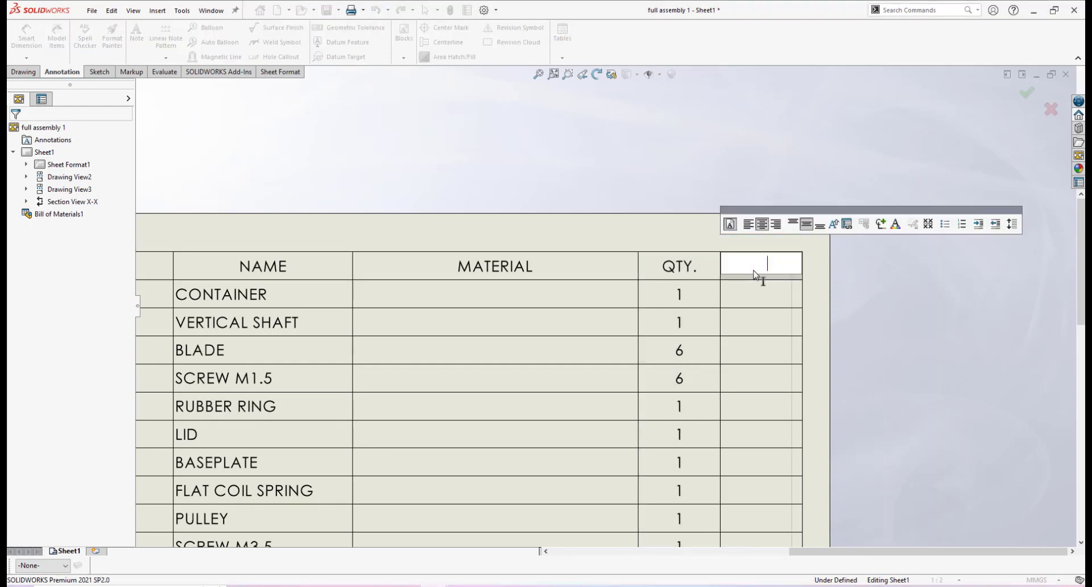
type("DWG NO")
left_click(615, 237)
scroll(615, 300, "up", 5)
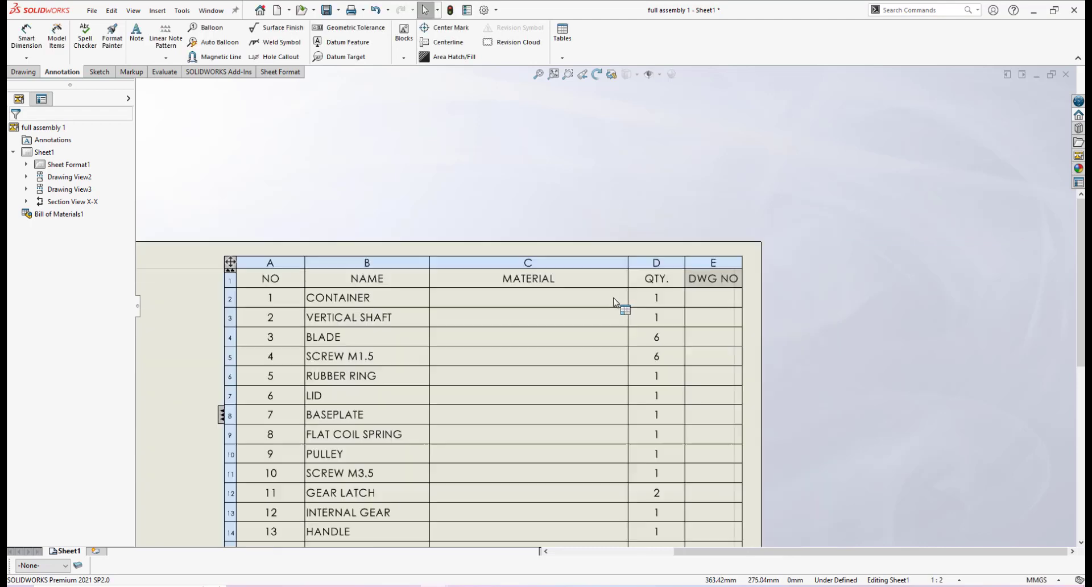
Step: Narrow the NO column and fit the bill of materials into the upper-right corner of the sheet's inner border
scroll(341, 291, "down", 2)
left_click_drag(422, 276, 398, 289)
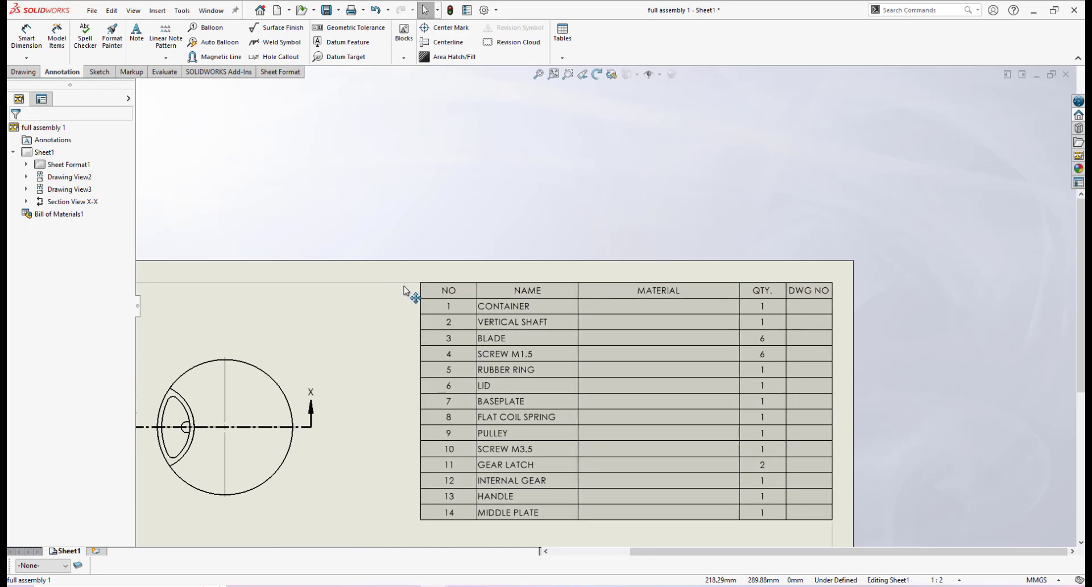
left_click(416, 277)
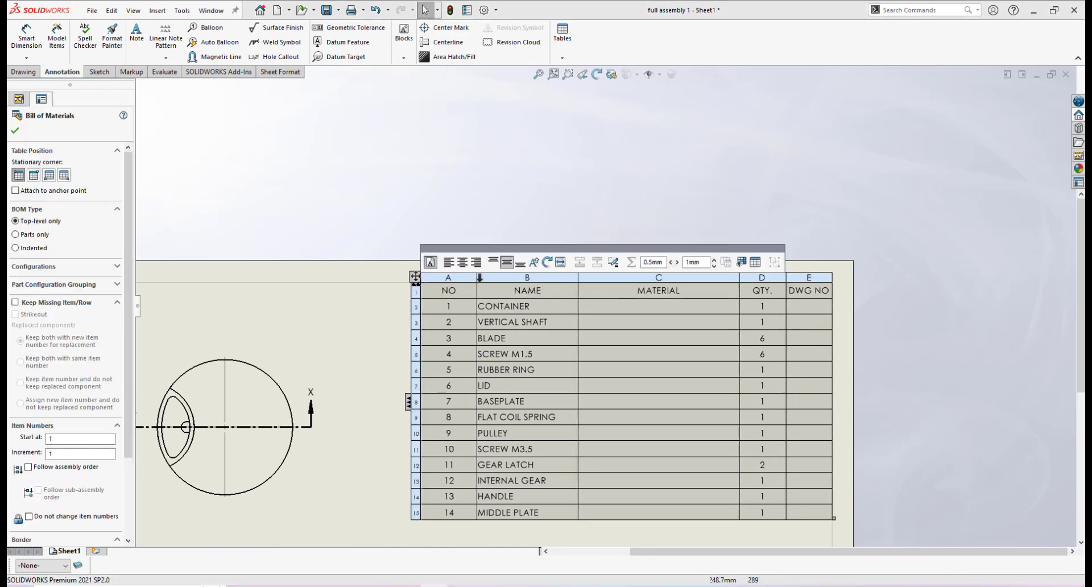
left_click_drag(470, 277, 457, 281)
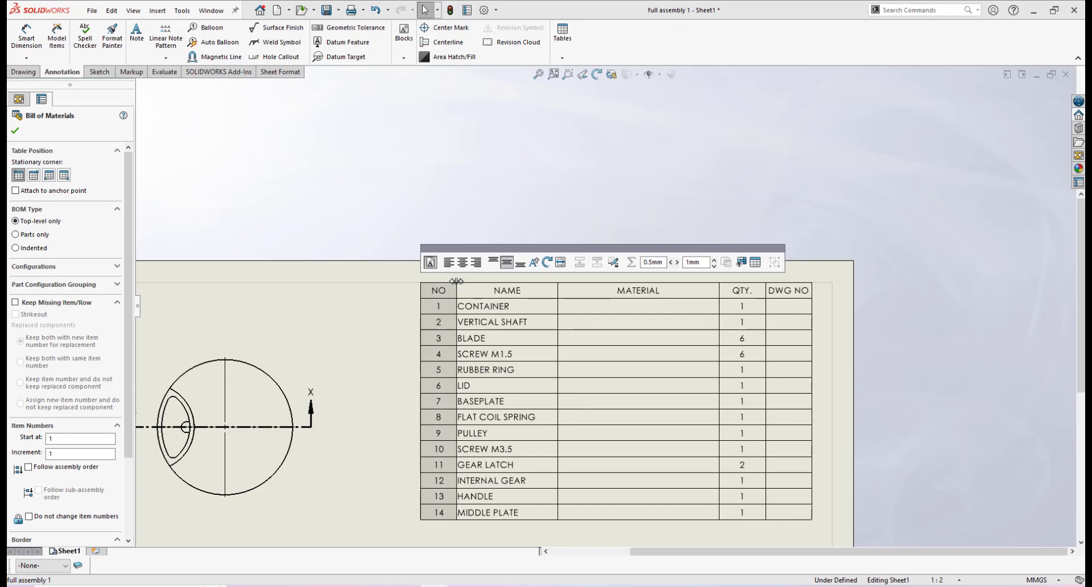
scroll(698, 332, "up", 2)
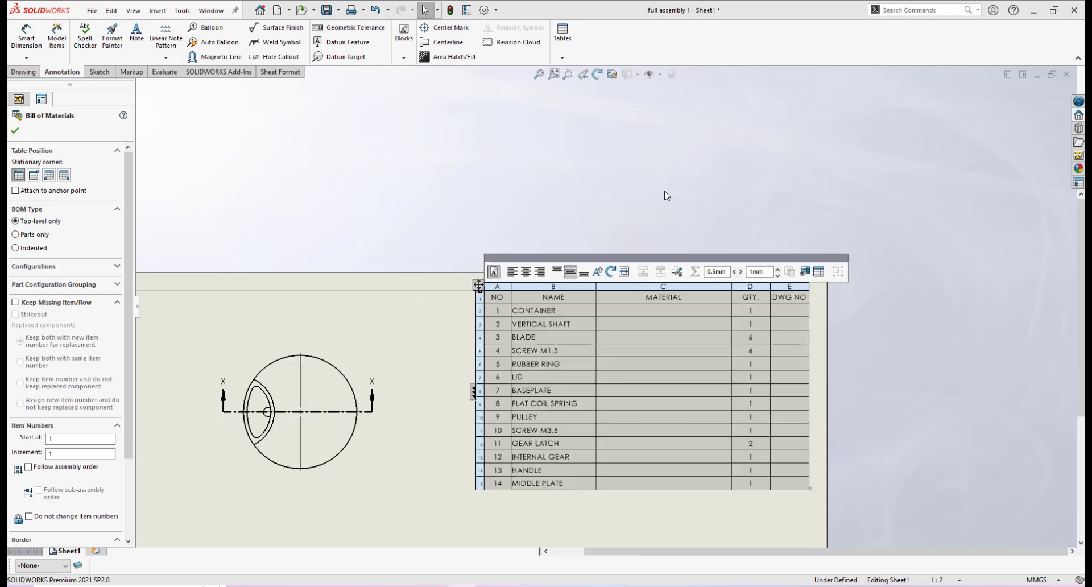
left_click(565, 241)
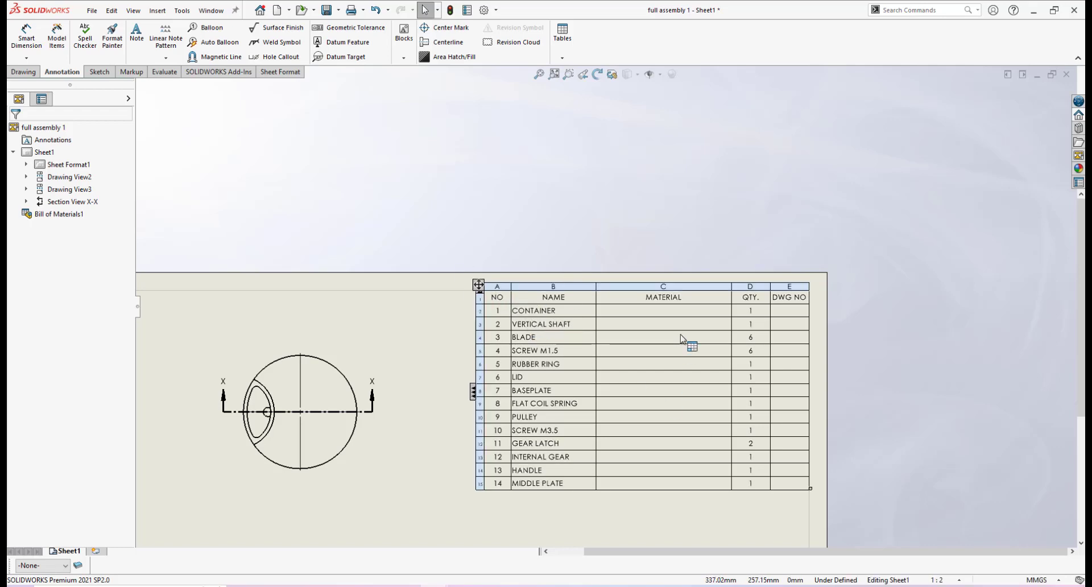
Step: Review the part rows and the MATERIAL and DWG NO columns of the bill of materials
scroll(675, 307, "down", 2)
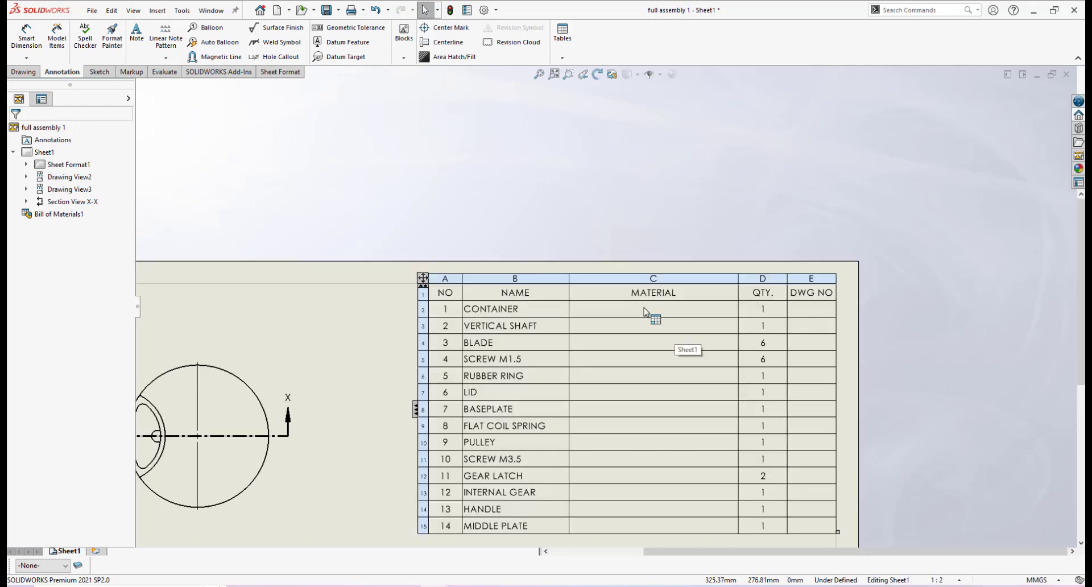
scroll(649, 353, "up", 1)
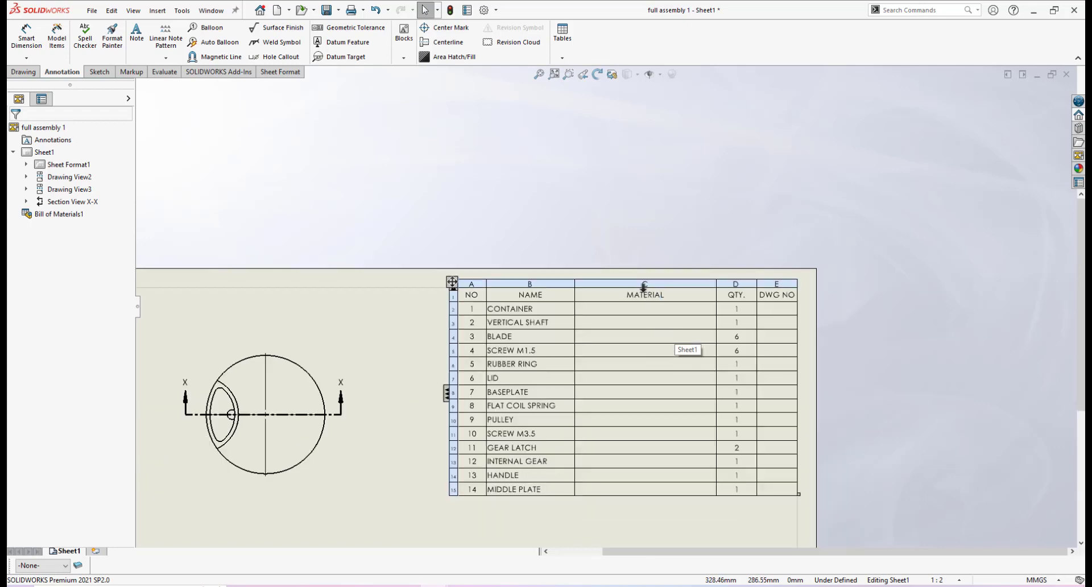
scroll(665, 317, "down", 1)
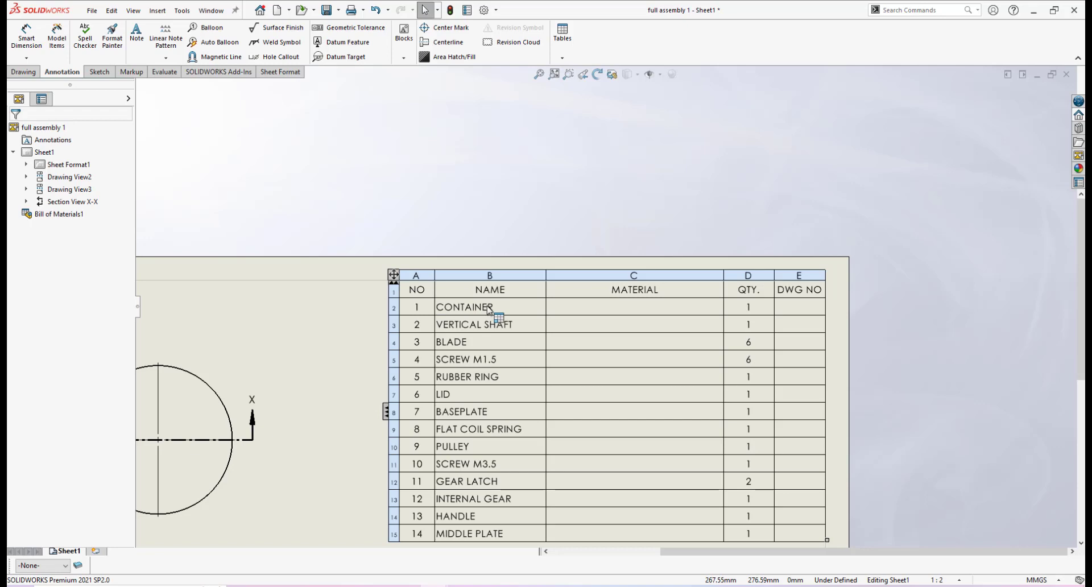
left_click(507, 210)
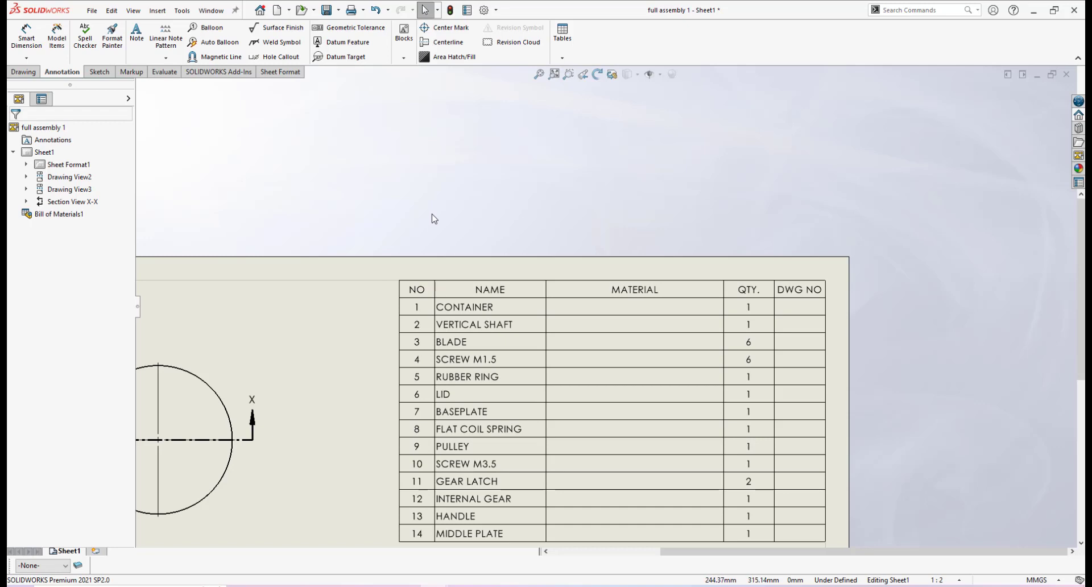
scroll(620, 342, "up", 2)
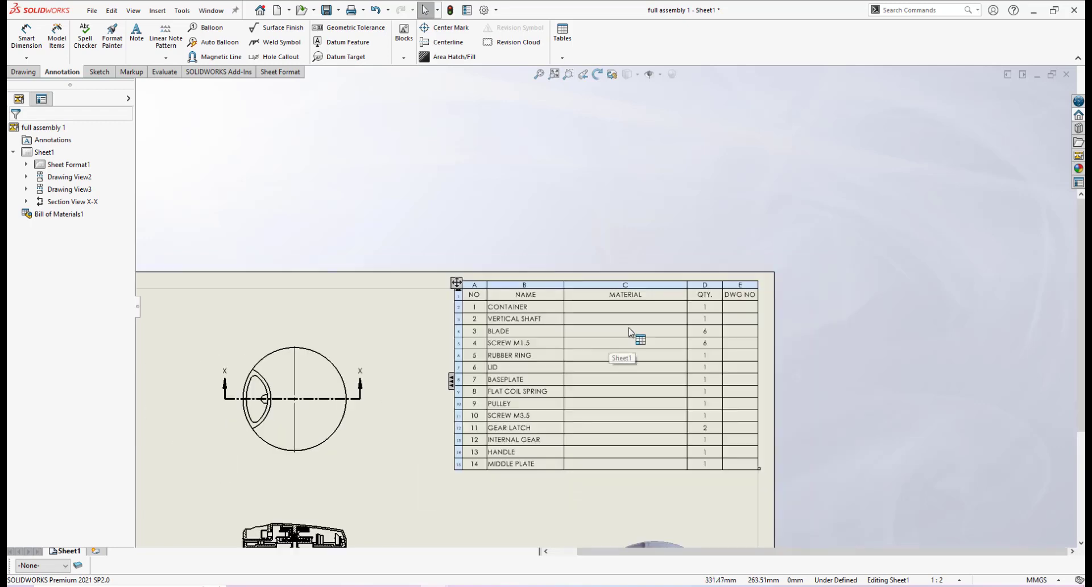
scroll(622, 318, "down", 2)
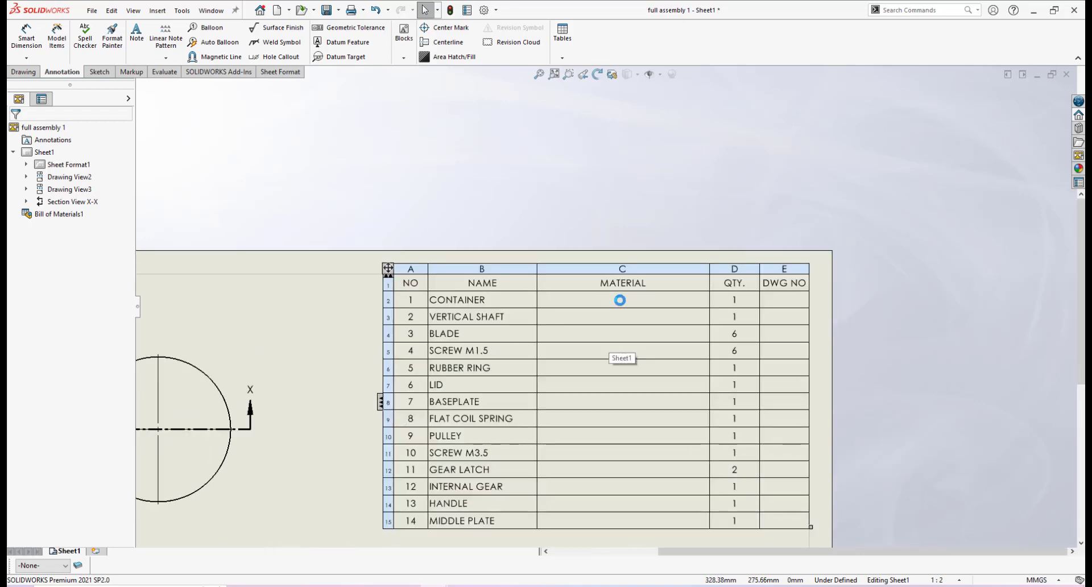
scroll(583, 364, "up", 4)
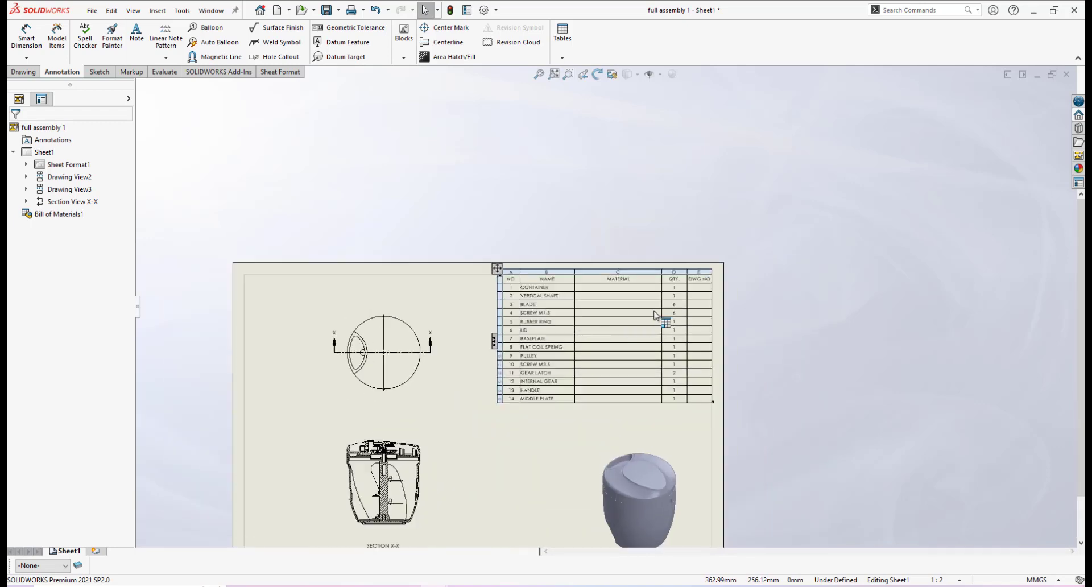
scroll(538, 393, "up", 1)
Step: Examine section view X-X and the top view above it
scroll(444, 447, "down", 5)
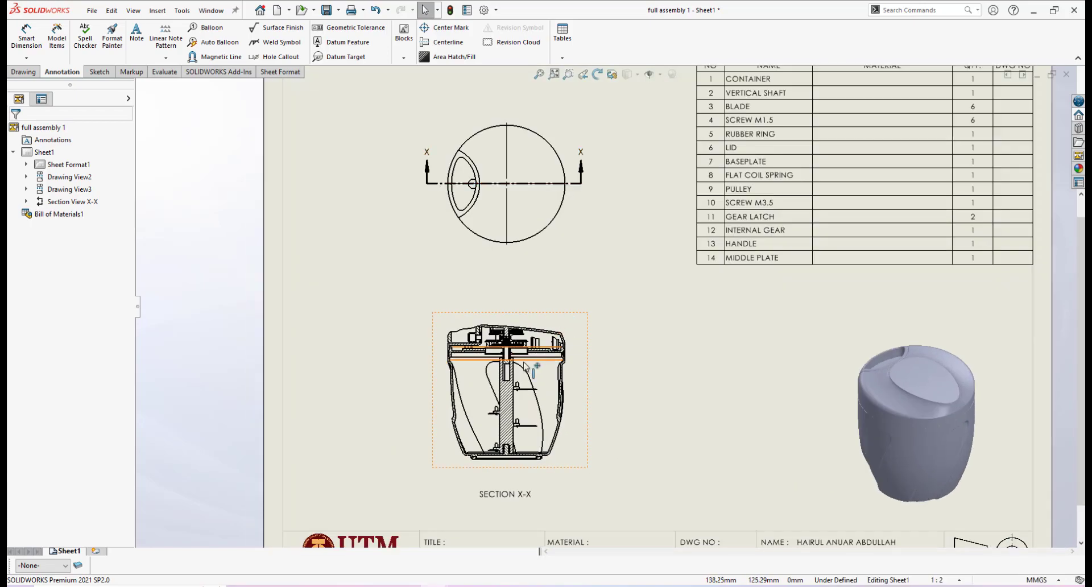
scroll(569, 359, "down", 4)
scroll(504, 282, "up", 5)
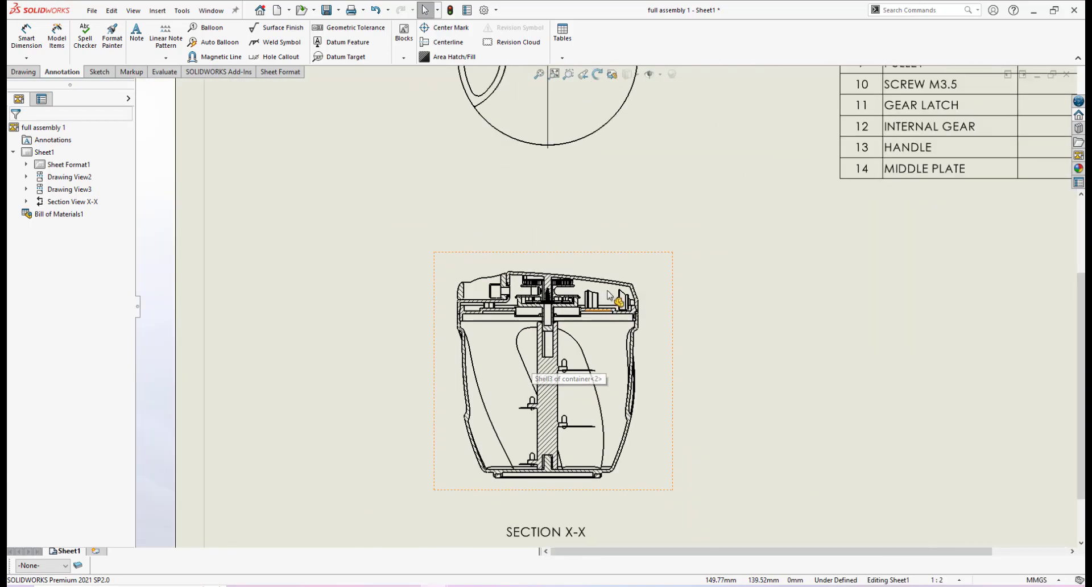
scroll(553, 204, "down", 4)
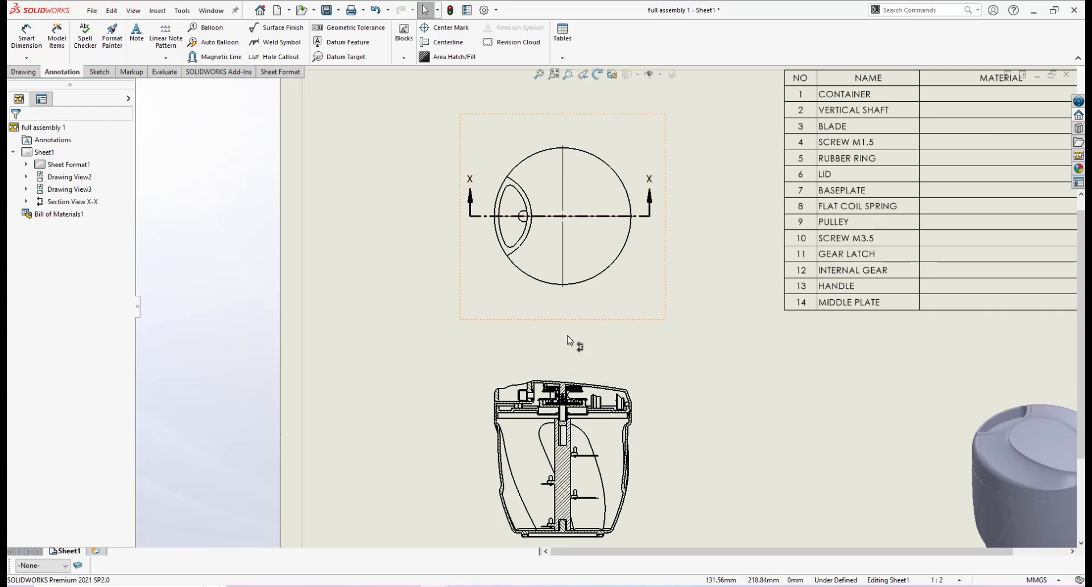
scroll(568, 336, "down", 2)
scroll(592, 341, "up", 5)
scroll(609, 345, "down", 3)
scroll(608, 343, "down", 3)
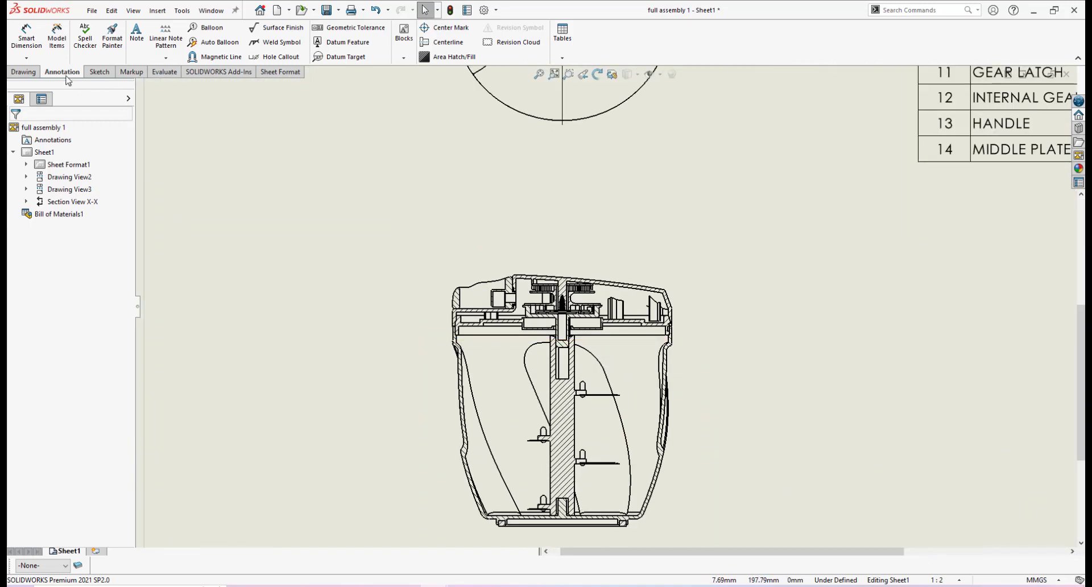
Step: Add a centerline between the side edges of the vertical shaft in section view X-X
left_click(448, 42)
scroll(578, 386, "down", 2)
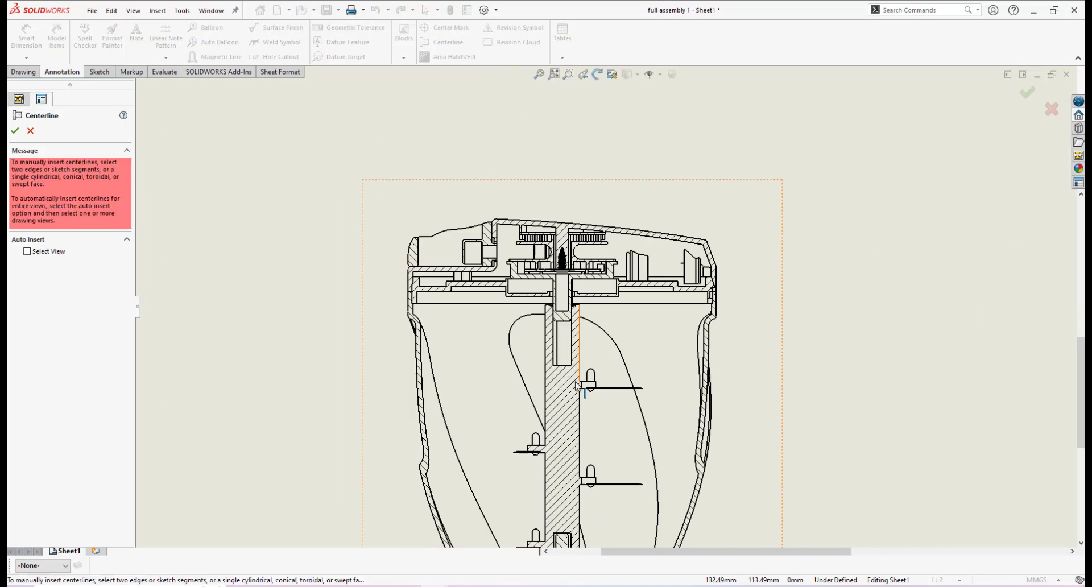
scroll(577, 386, "down", 2)
left_click(591, 319)
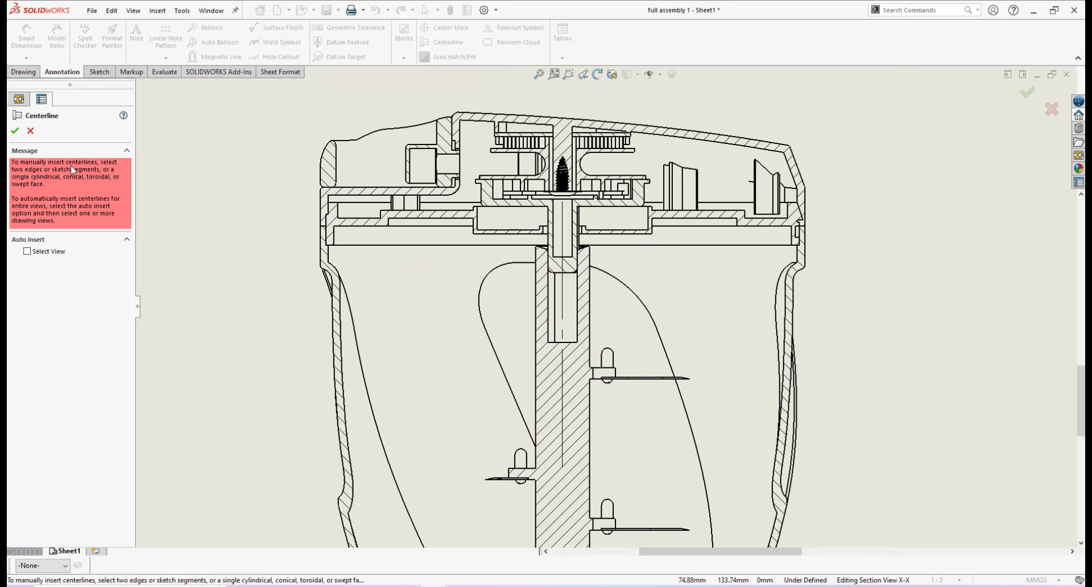
left_click(14, 131)
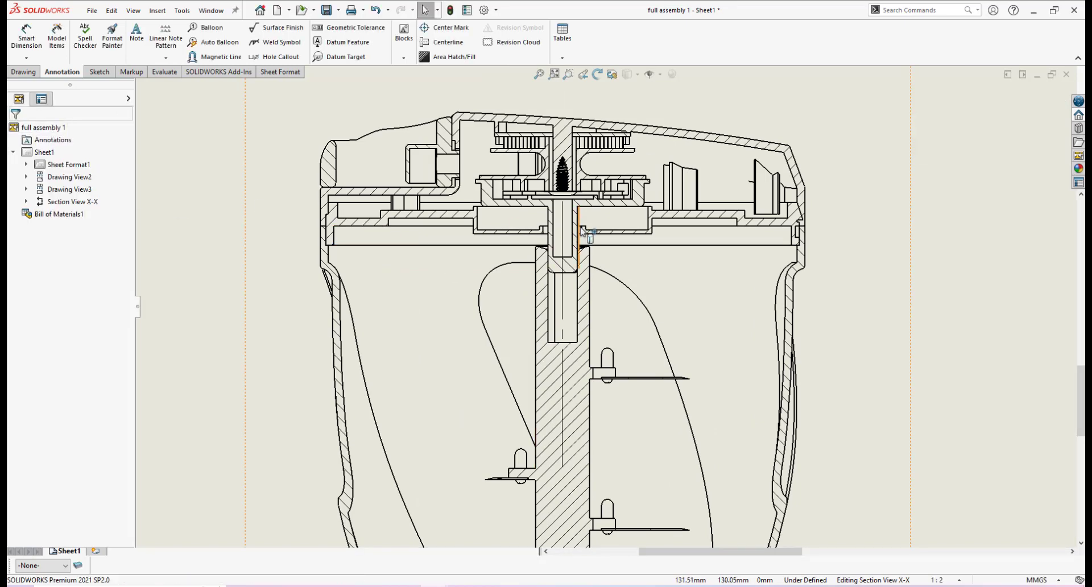
Step: Extend the shaft centerline in section view X-X so it runs past the top of the lid and below the container's base
scroll(571, 230, "down", 1)
scroll(572, 230, "up", 2)
left_click(583, 272)
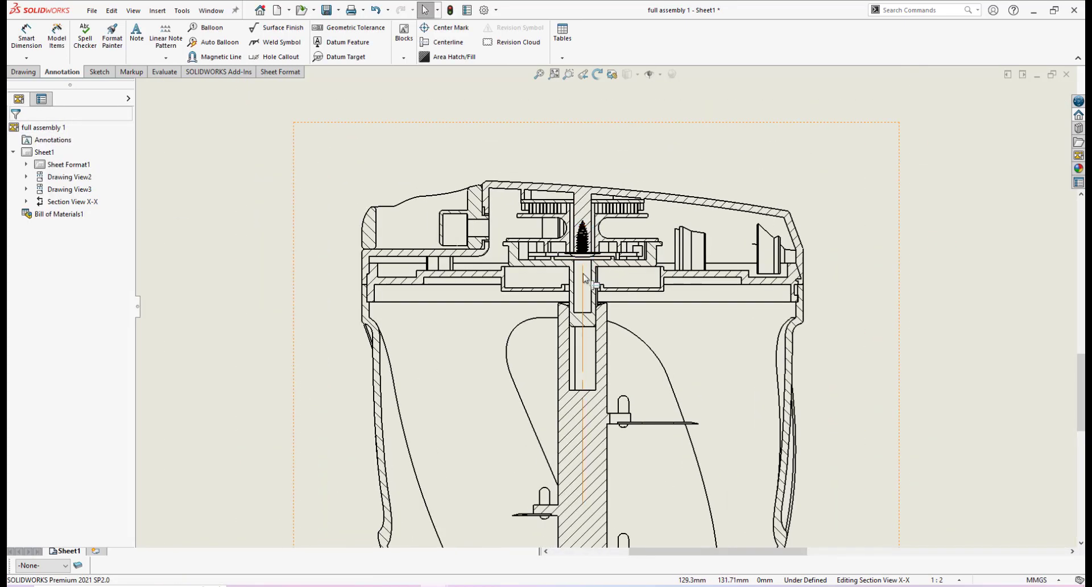
mouse_move(584, 262)
left_mouse_down()
mouse_move(584, 228)
mouse_move(584, 254)
left_mouse_up()
scroll(604, 295, "up", 6)
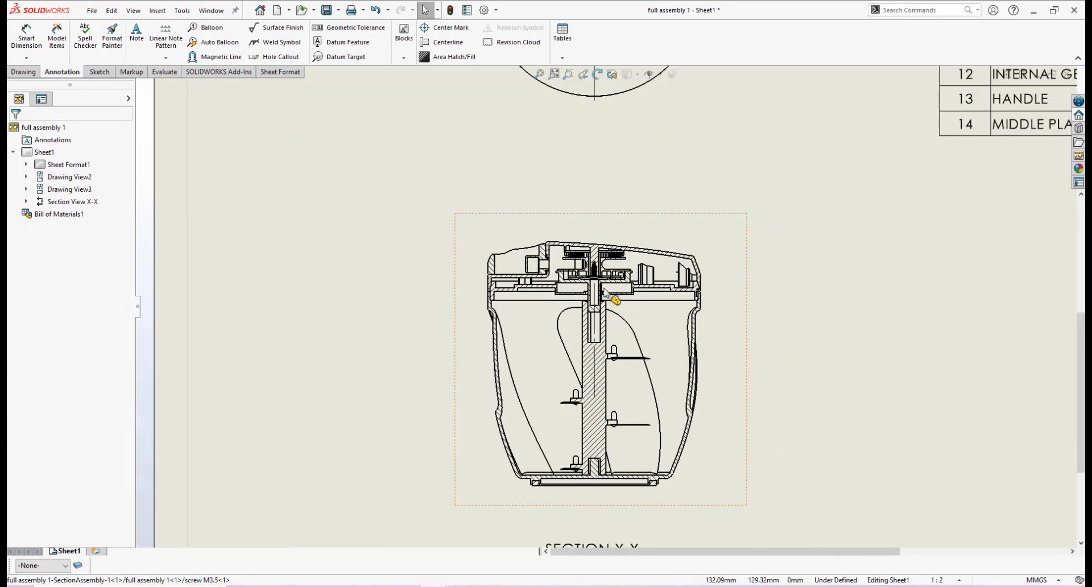
scroll(608, 286, "down", 6)
scroll(591, 304, "down", 2)
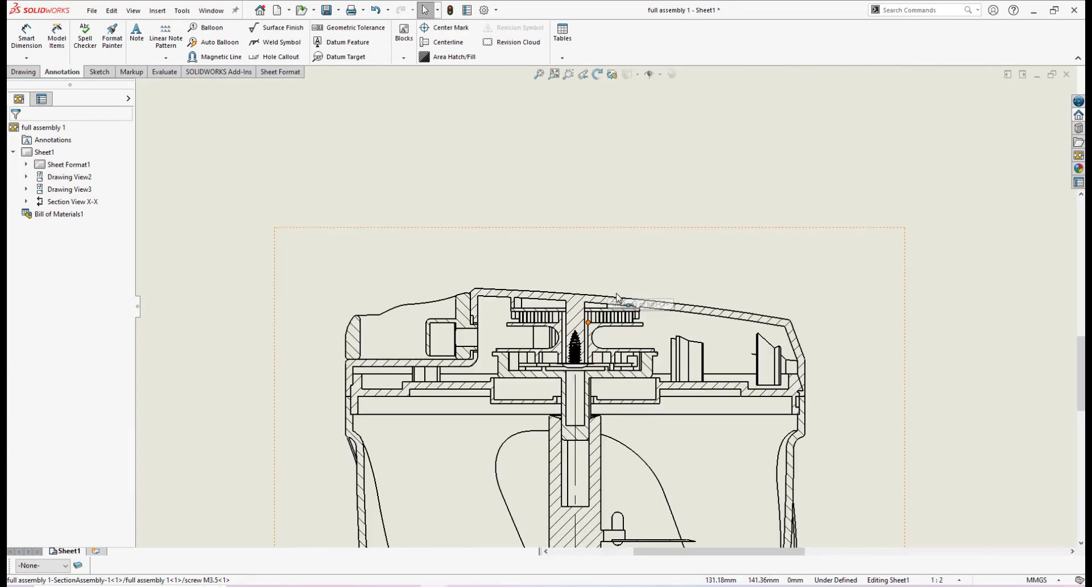
left_click(576, 389)
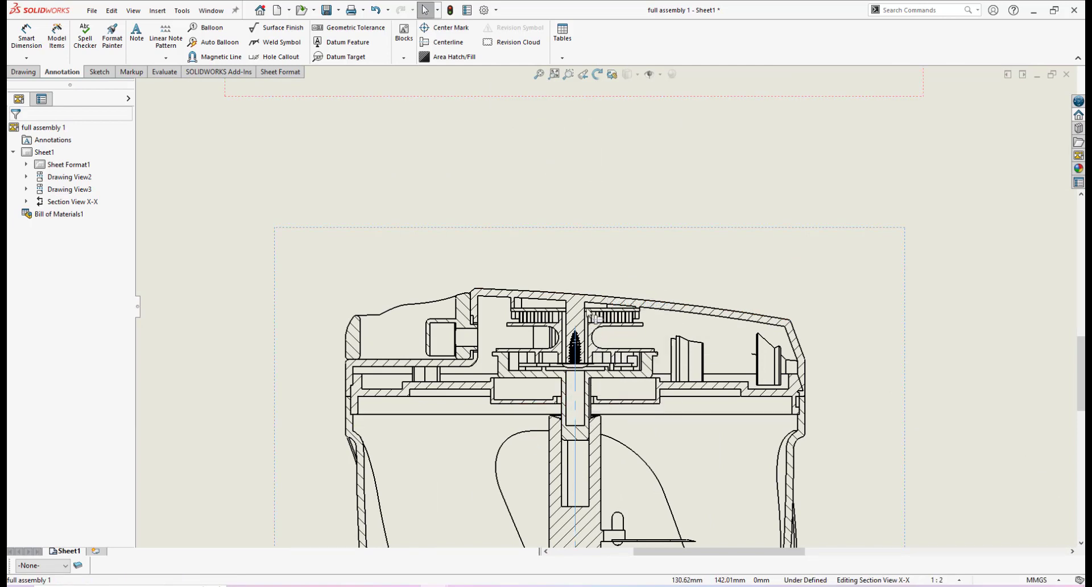
scroll(599, 371, "up", 5)
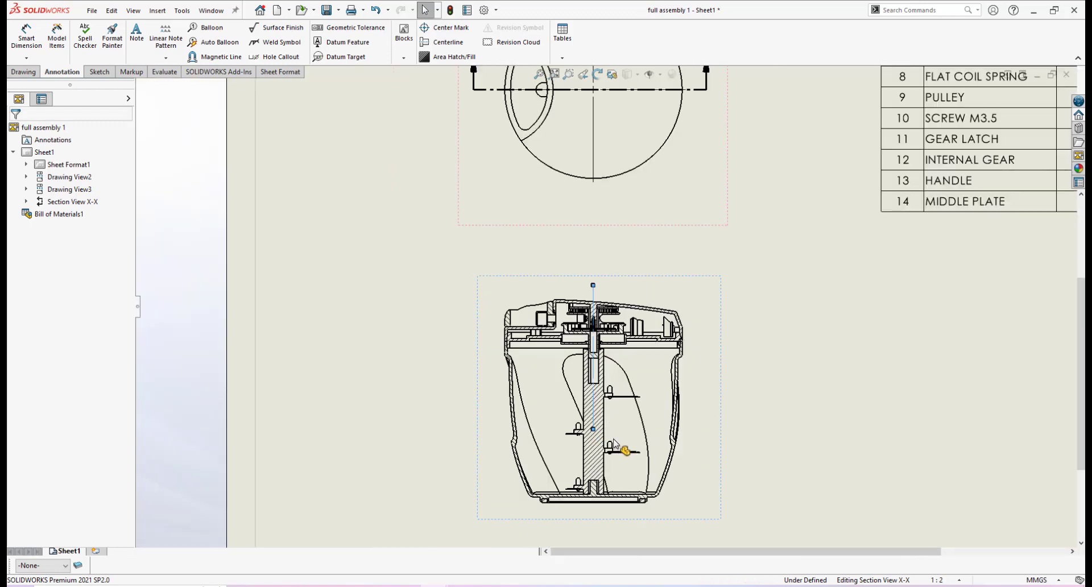
scroll(599, 371, "down", 1)
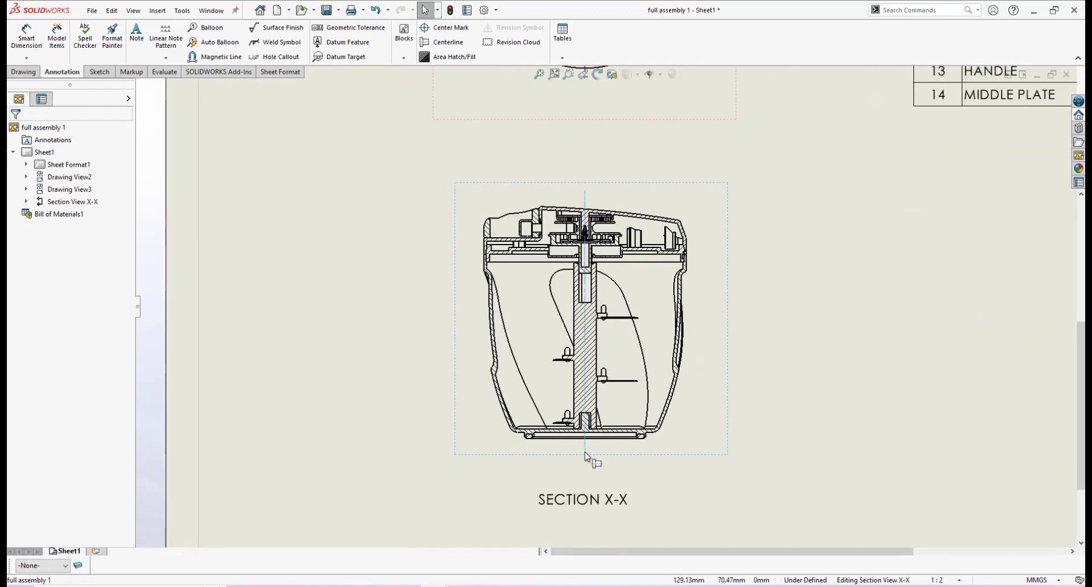
left_click(728, 361)
scroll(663, 313, "up", 2)
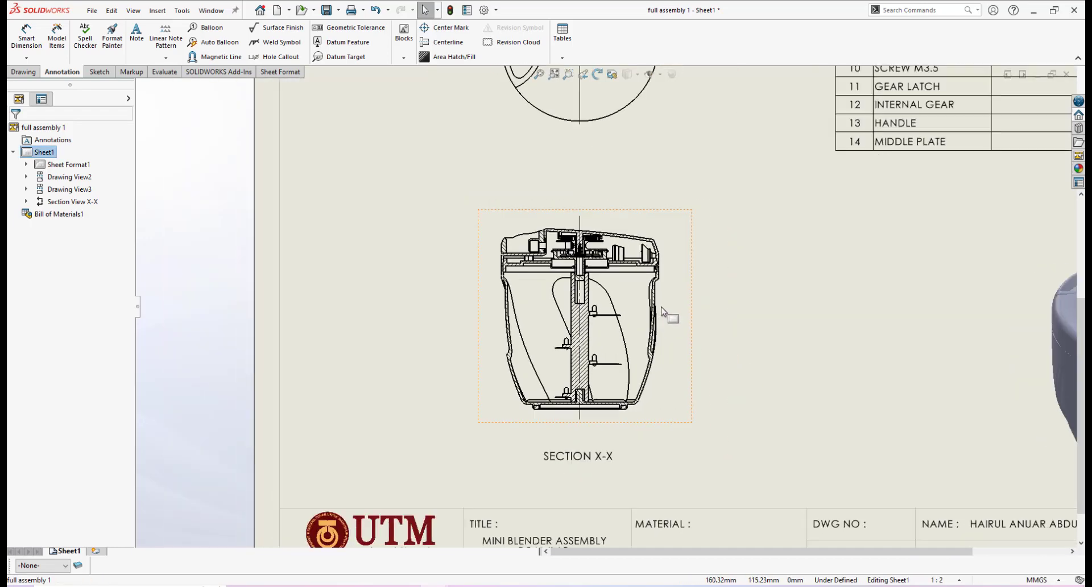
scroll(595, 248, "up", 4)
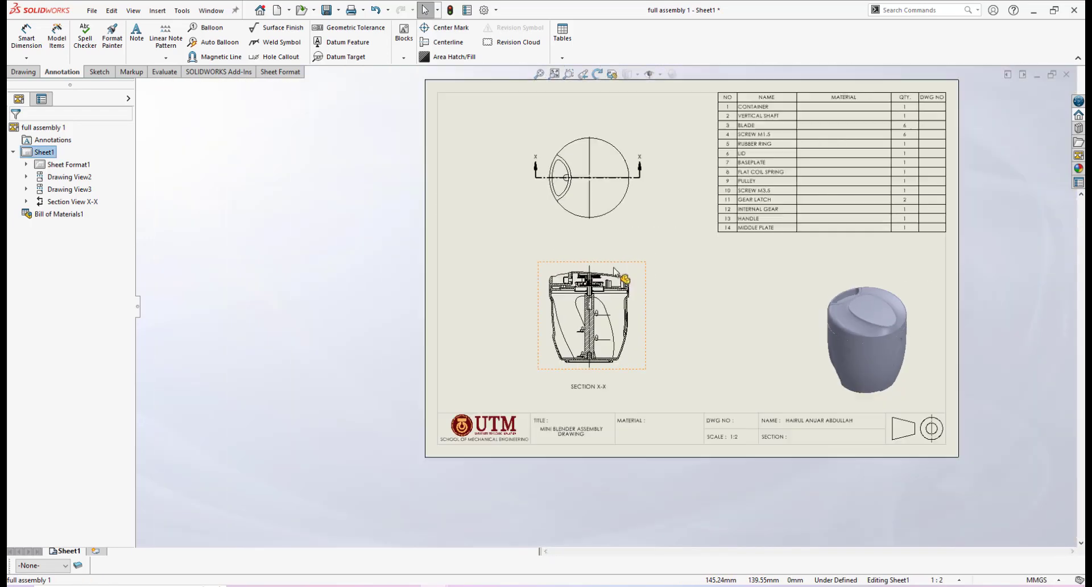
Step: Dimension the radius of the mini chopper's outer circle in the top view, placing the text outside the circle's upper-right edge
scroll(621, 293, "down", 3)
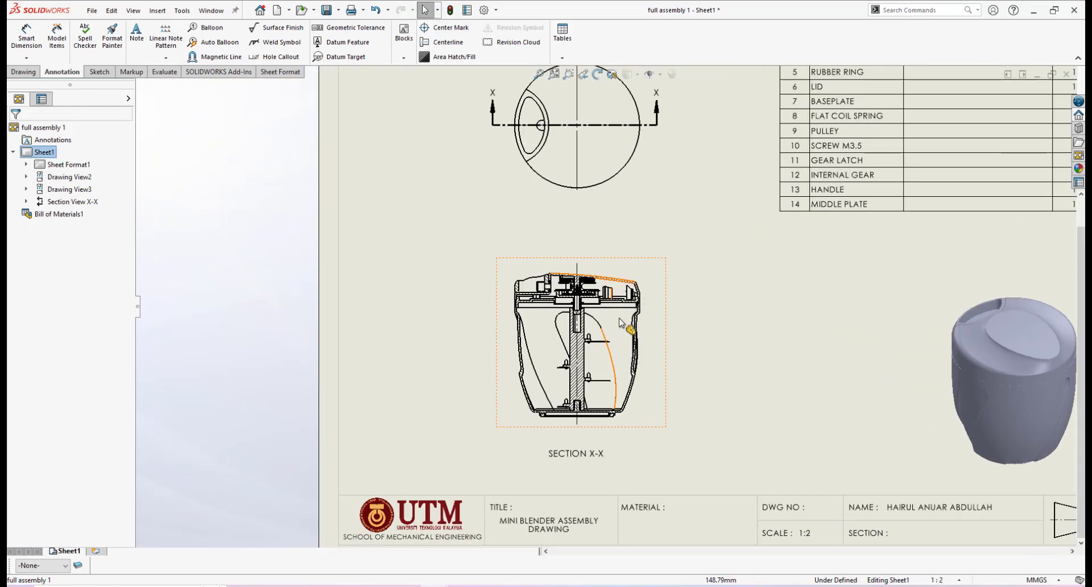
scroll(624, 318, "up", 2)
scroll(643, 235, "down", 2)
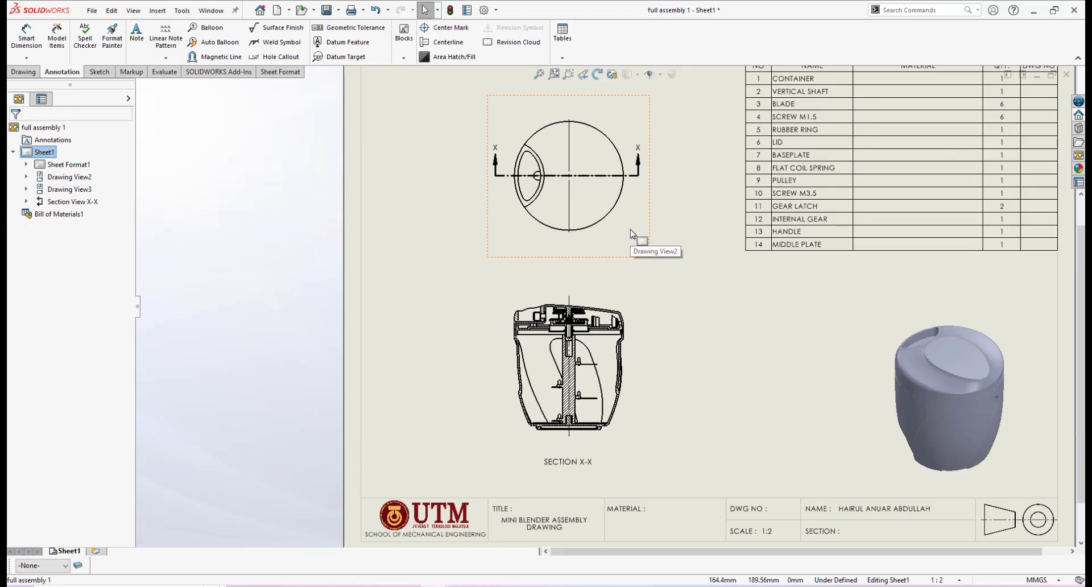
scroll(613, 220, "up", 2)
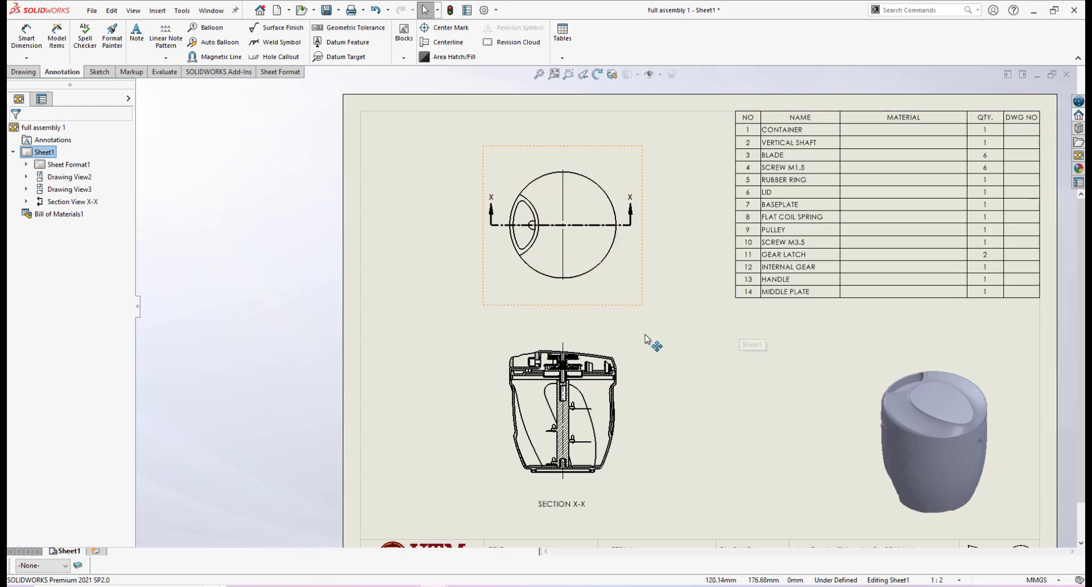
scroll(633, 307, "down", 1)
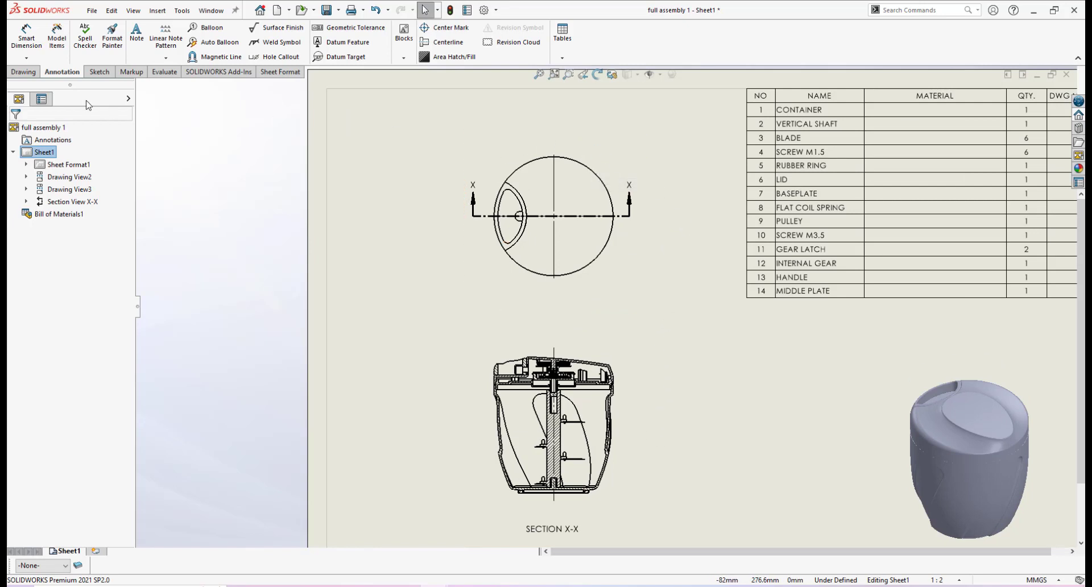
left_click(26, 35)
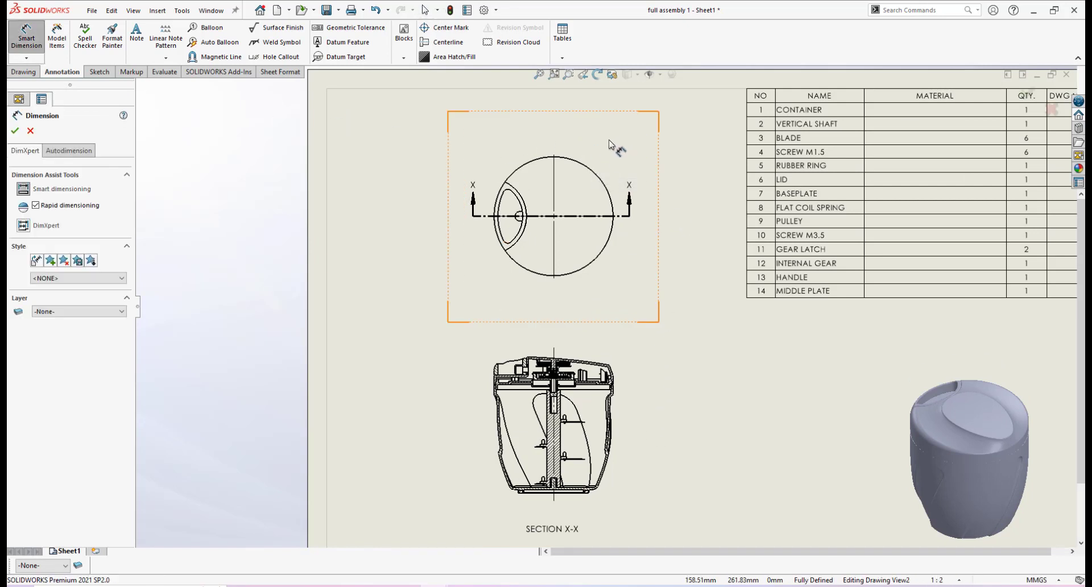
left_click(594, 174)
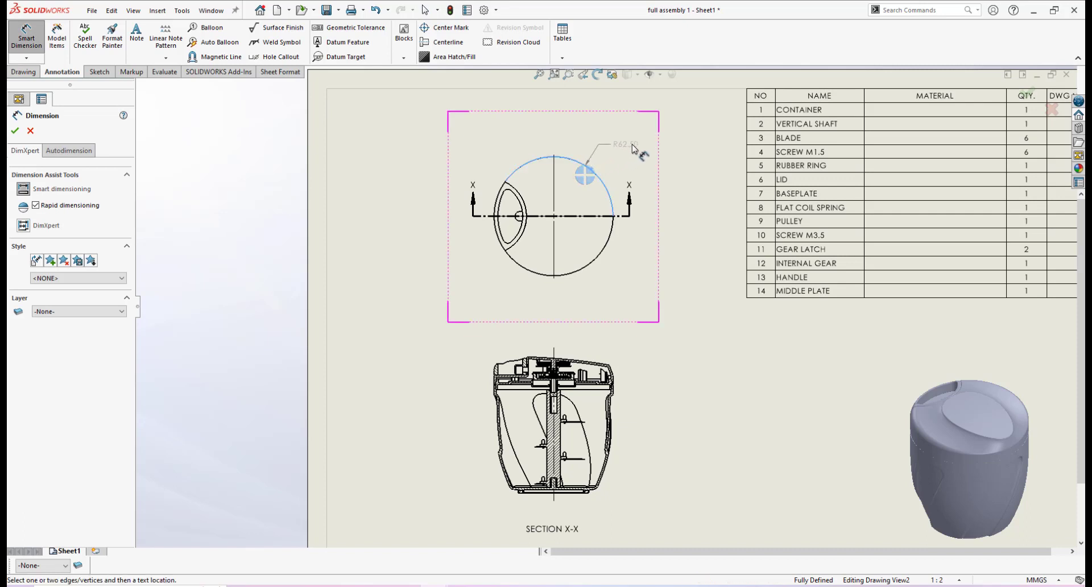
left_click(633, 148)
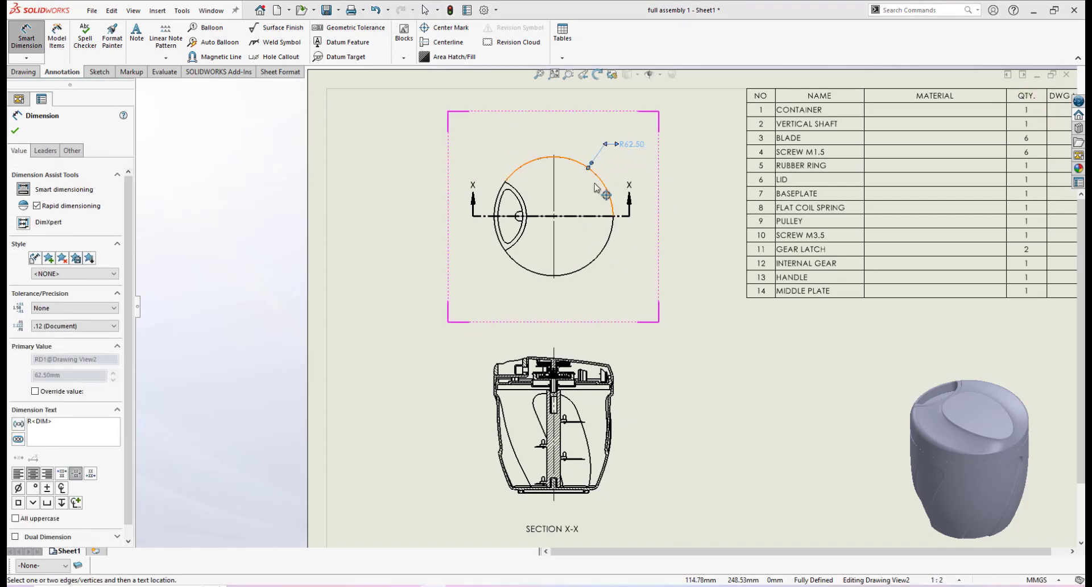
Step: Dimension the overall height in section view X-X from the lid's highest point to the base's bottom edge, placing it left of the container
scroll(567, 424, "up", 2)
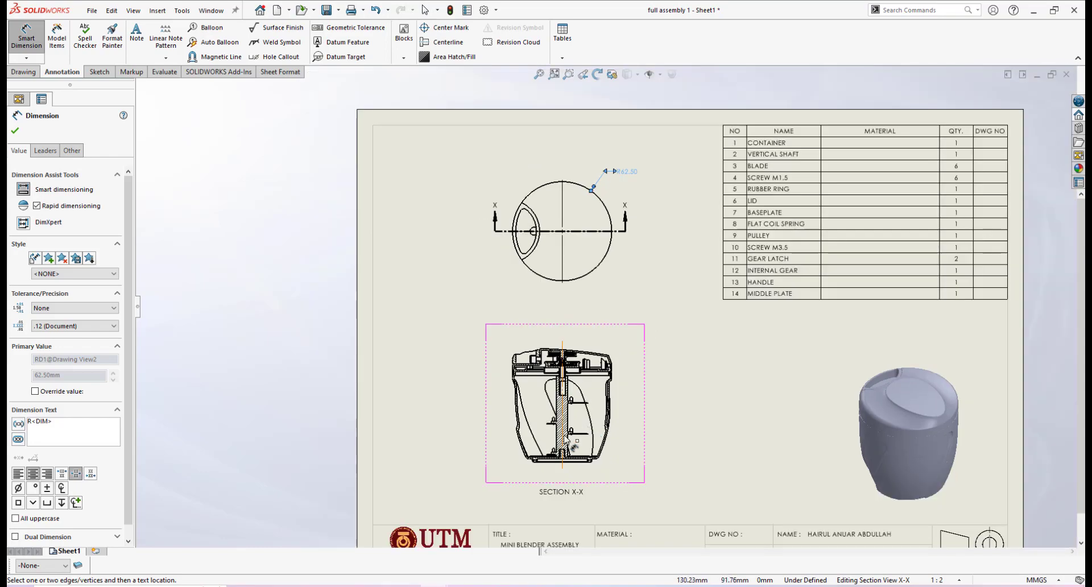
scroll(566, 427, "down", 2)
scroll(549, 314, "down", 5)
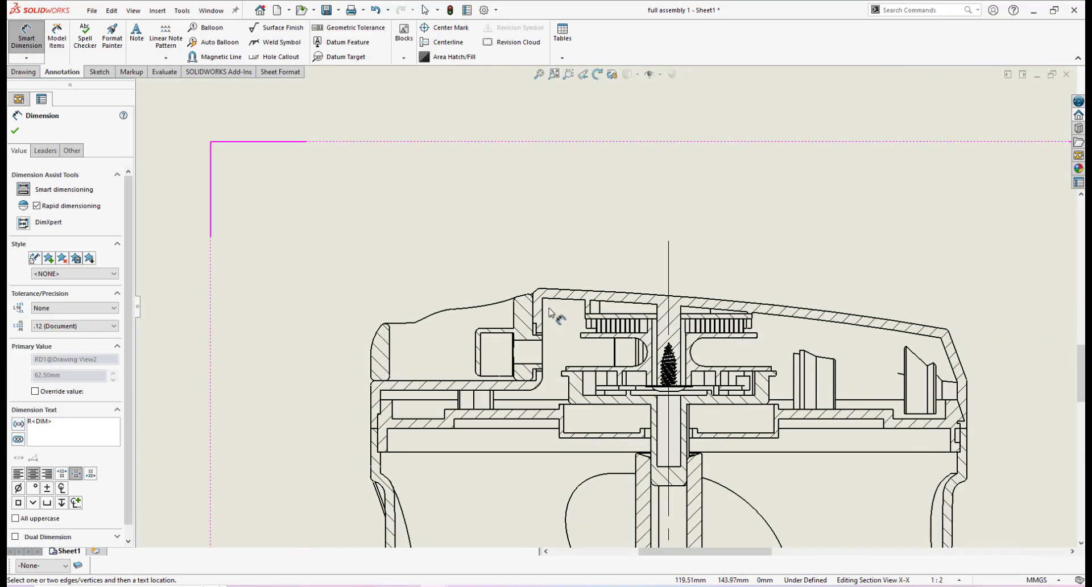
scroll(597, 410, "up", 5)
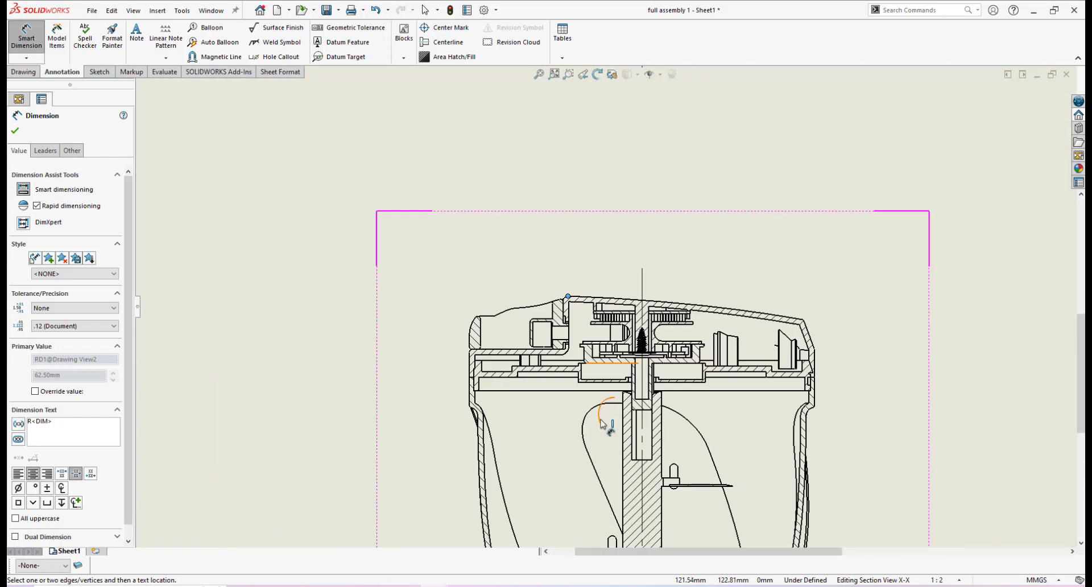
scroll(606, 421, "down", 2)
scroll(606, 448, "down", 2)
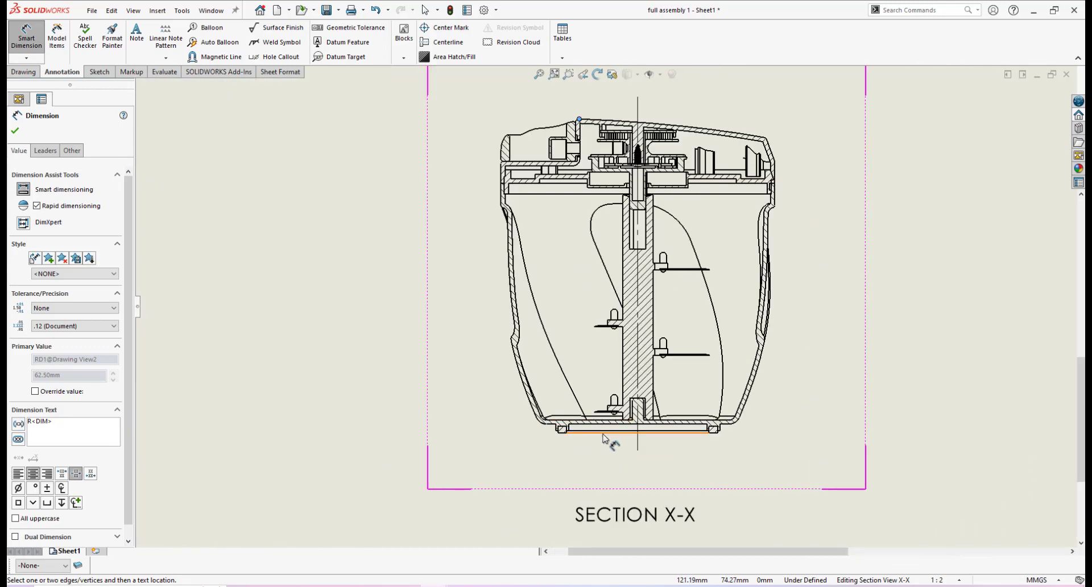
left_click(605, 433)
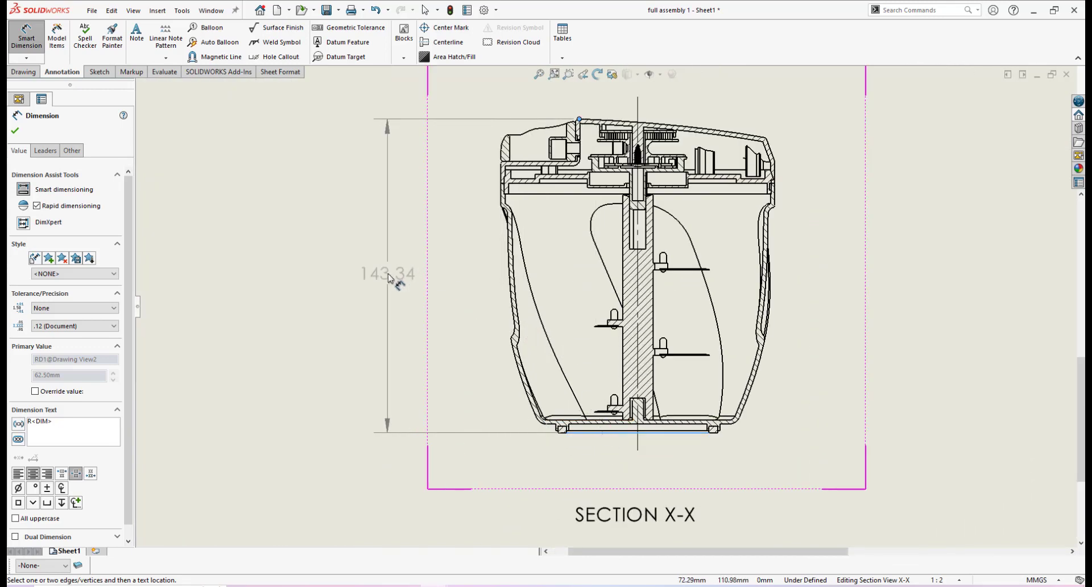
left_click(383, 279)
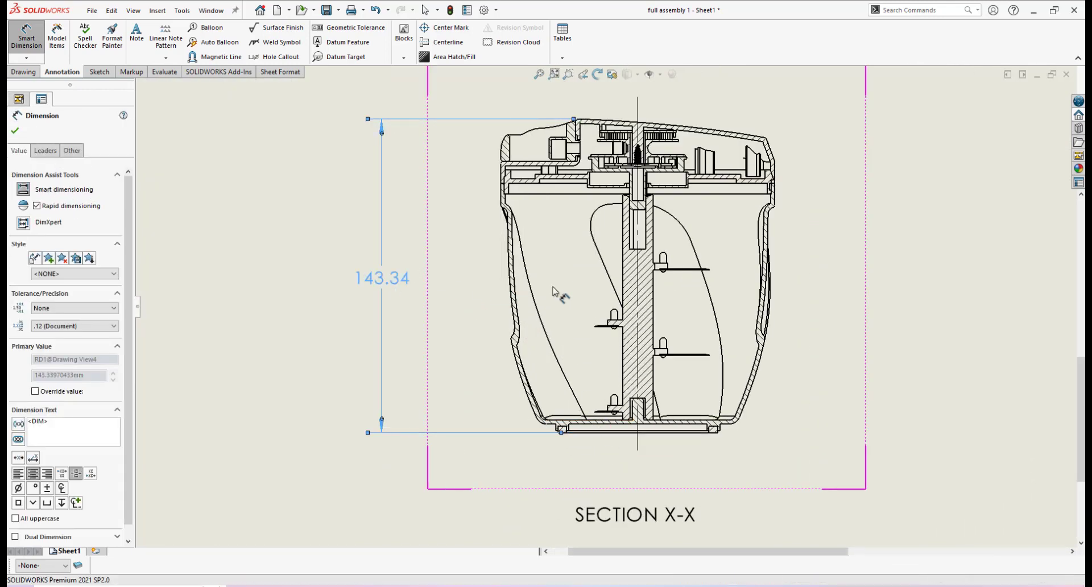
scroll(606, 306, "up", 2)
scroll(697, 304, "up", 5)
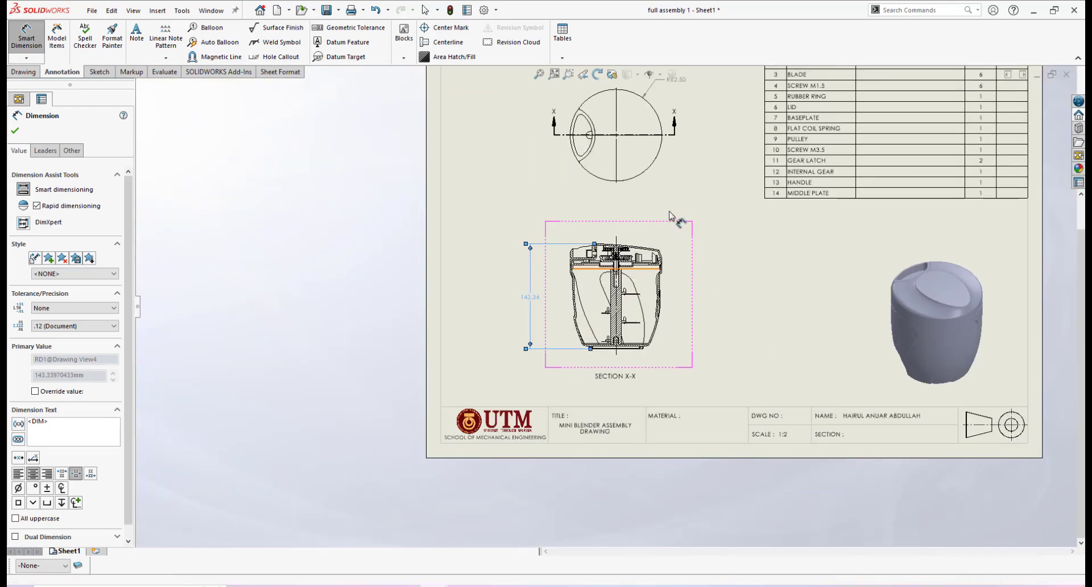
scroll(655, 290, "down", 1)
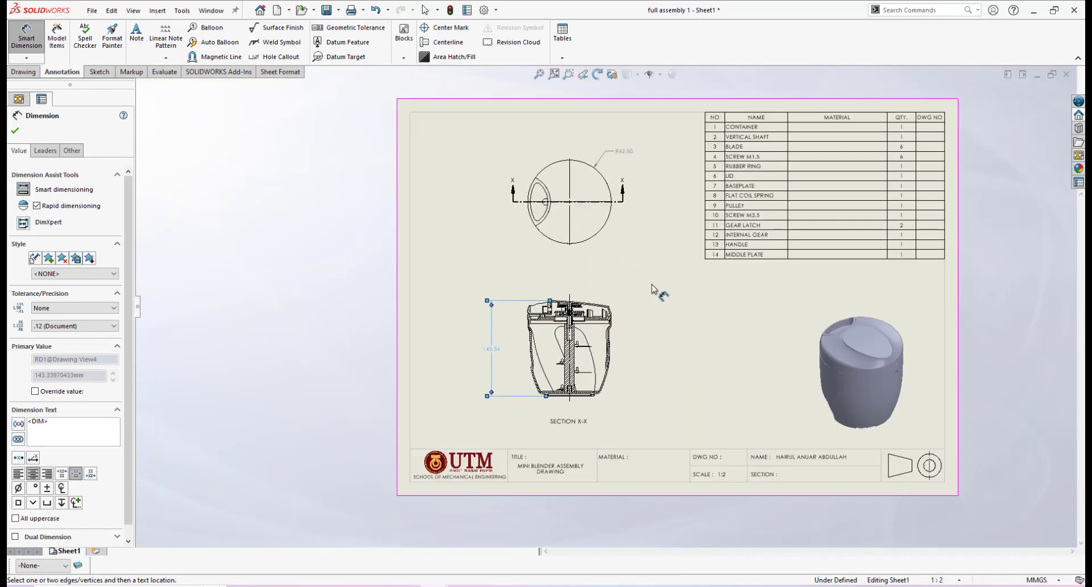
key("Escape")
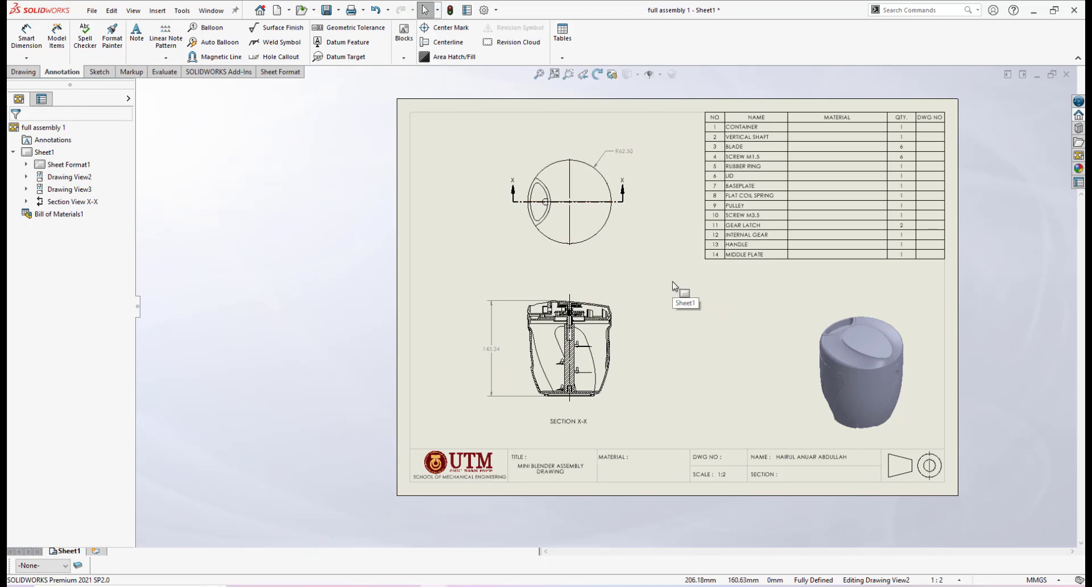
Step: Save the assembly drawing with its new radius and height dimensions
scroll(640, 311, "up", 3)
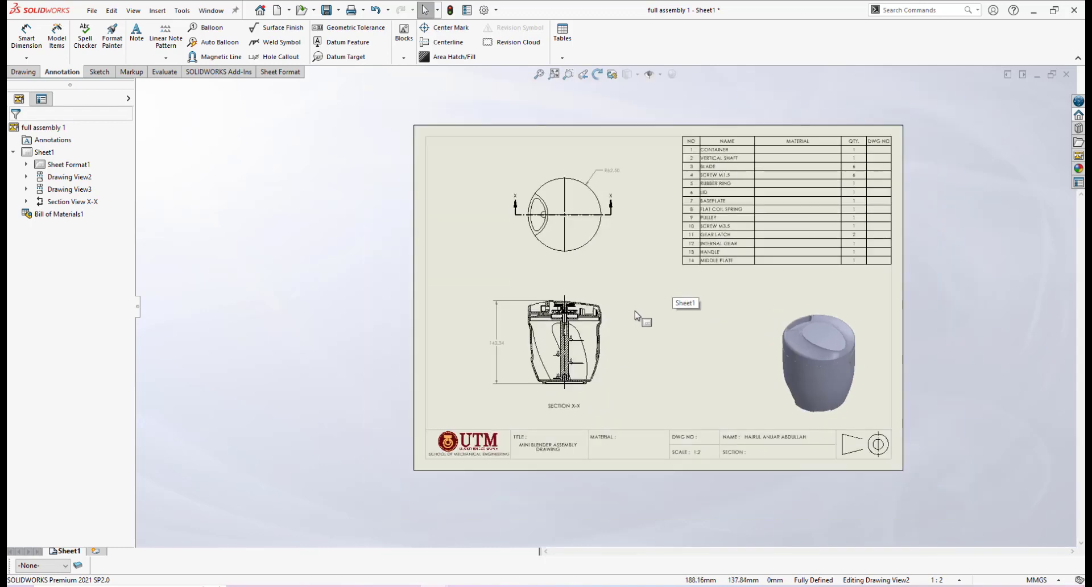
left_click(327, 11)
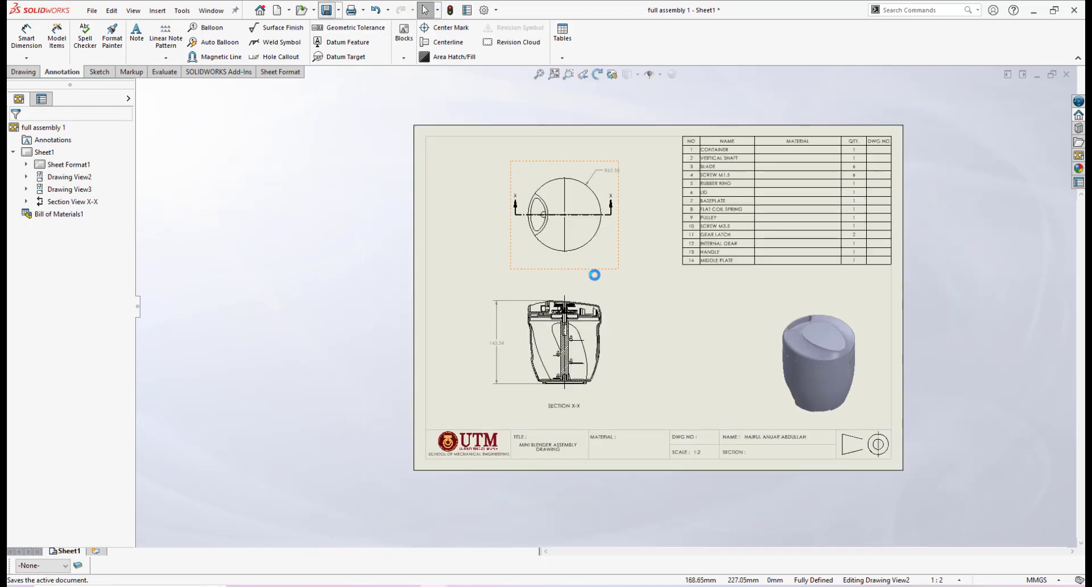
scroll(651, 341, "down", 1)
scroll(643, 280, "up", 2)
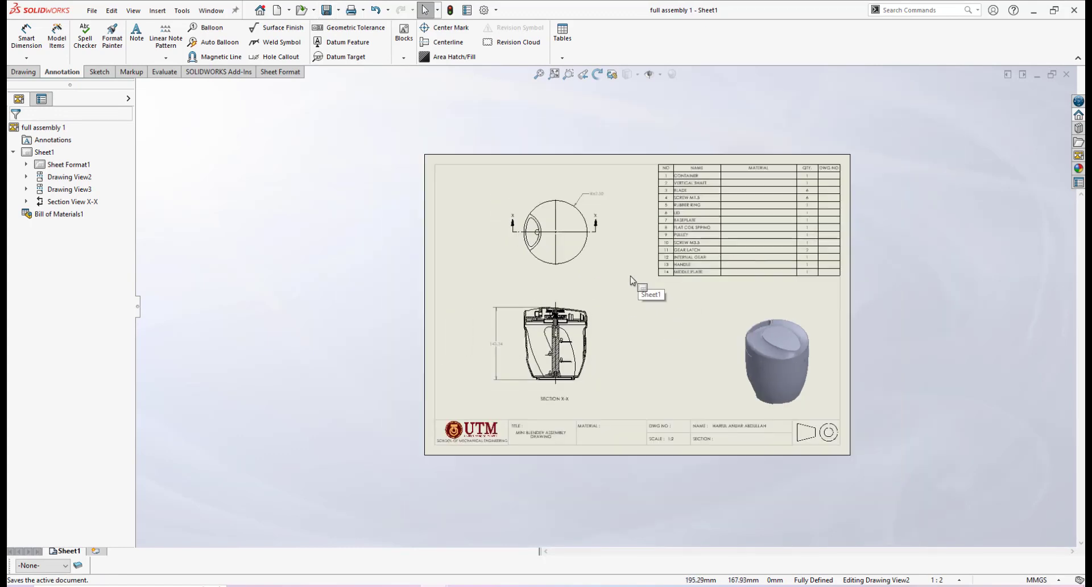
Step: Examine the dimensioned top view and section view X-X, checking the parts that need item balloons
scroll(631, 285, "down", 1)
scroll(595, 344, "down", 1)
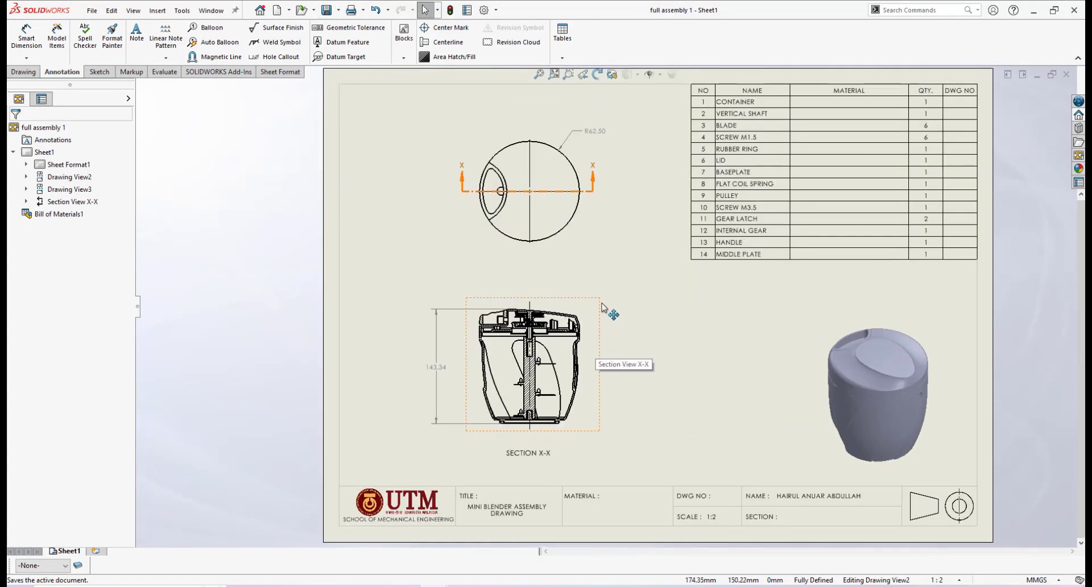
scroll(609, 310, "down", 1)
scroll(617, 310, "up", 2)
scroll(637, 283, "down", 1)
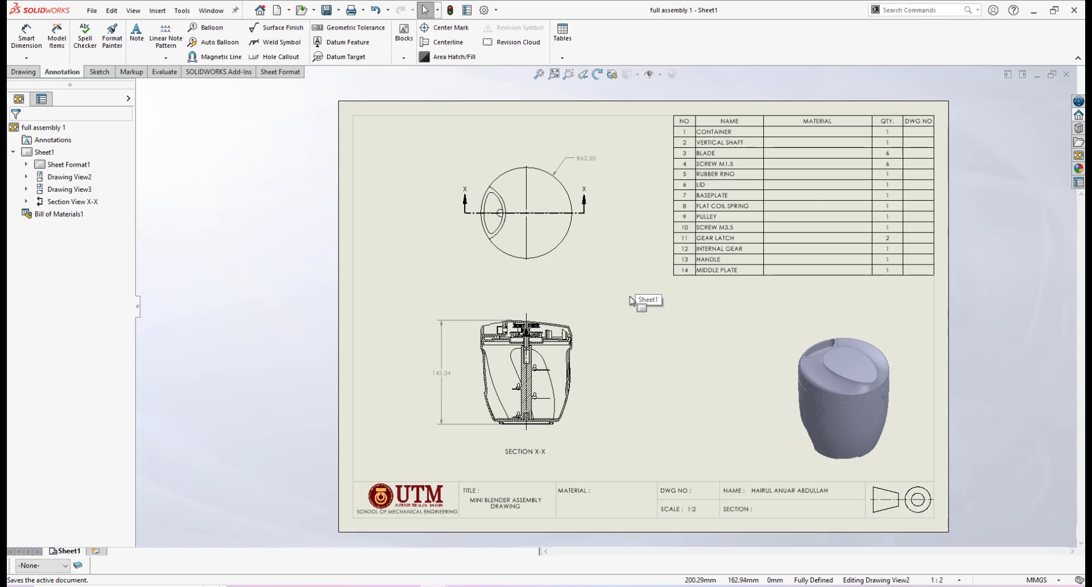
scroll(585, 366, "down", 1)
scroll(590, 365, "down", 1)
scroll(580, 340, "down", 1)
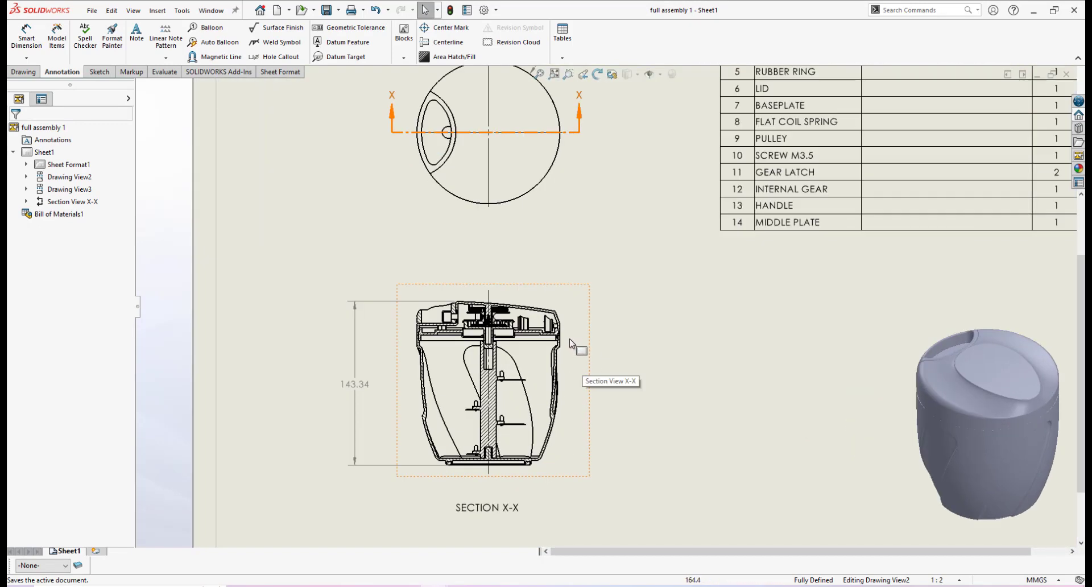
scroll(572, 344, "down", 2)
scroll(586, 353, "up", 5)
scroll(612, 314, "down", 4)
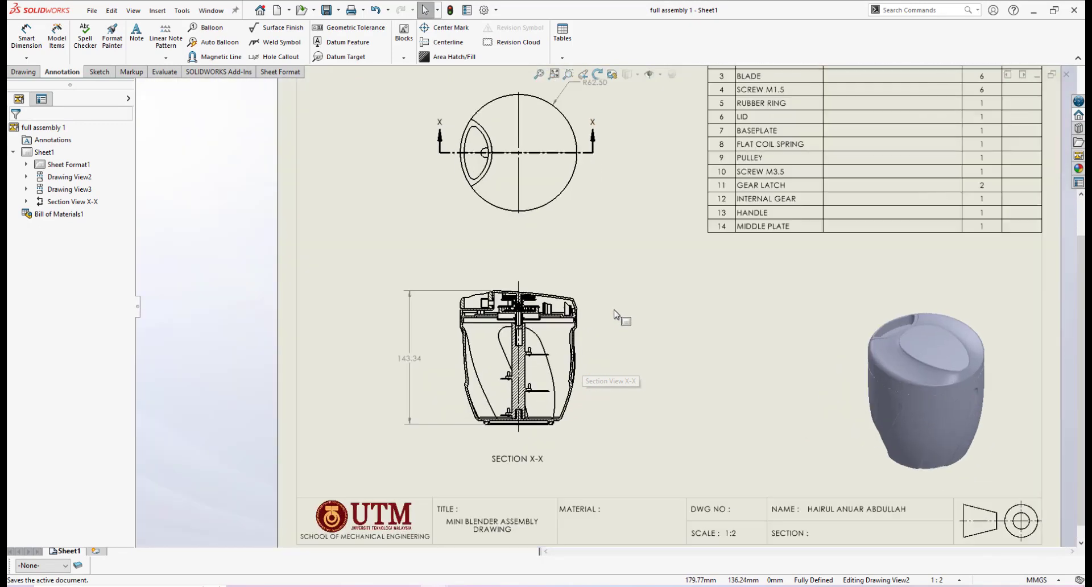
scroll(614, 314, "down", 2)
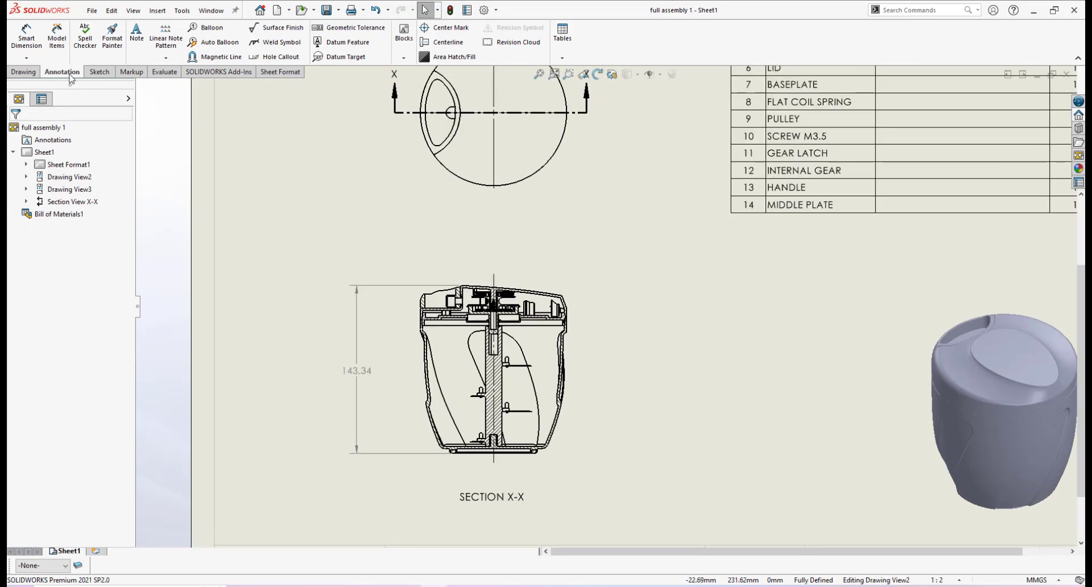
left_click(209, 27)
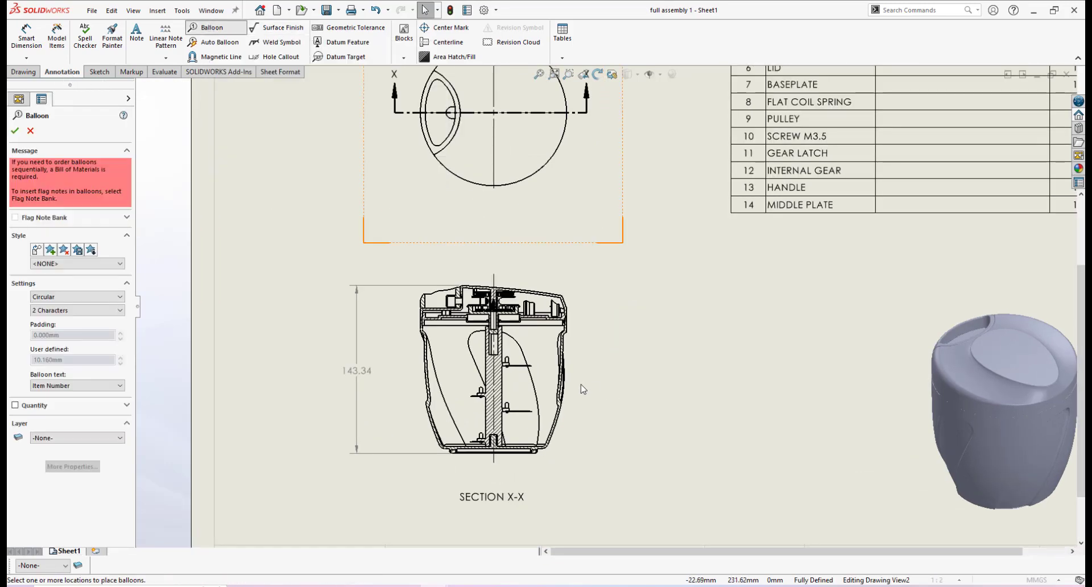
scroll(584, 381, "down", 1)
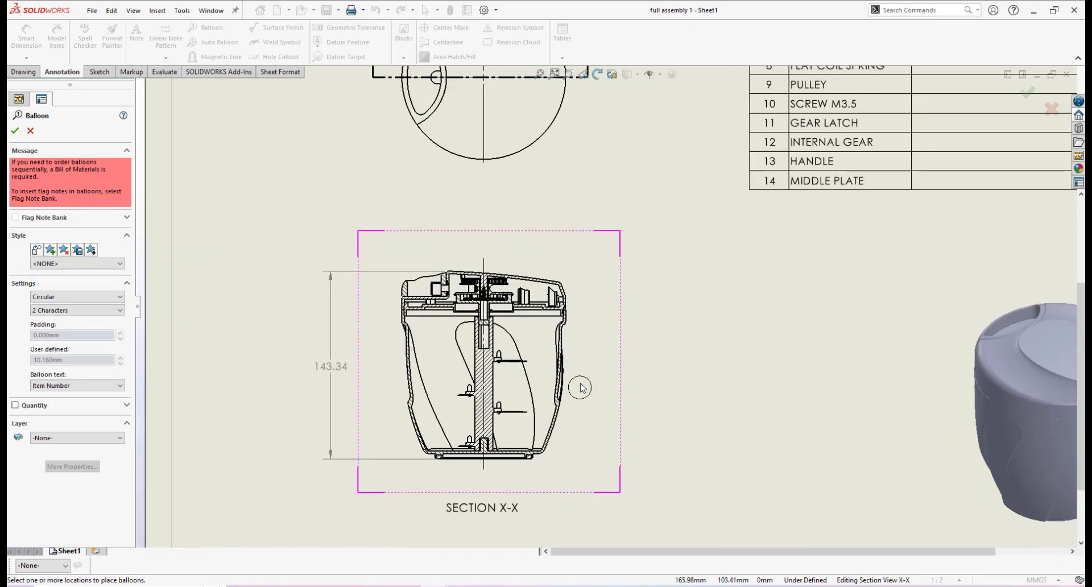
scroll(581, 388, "up", 1)
scroll(590, 381, "down", 2)
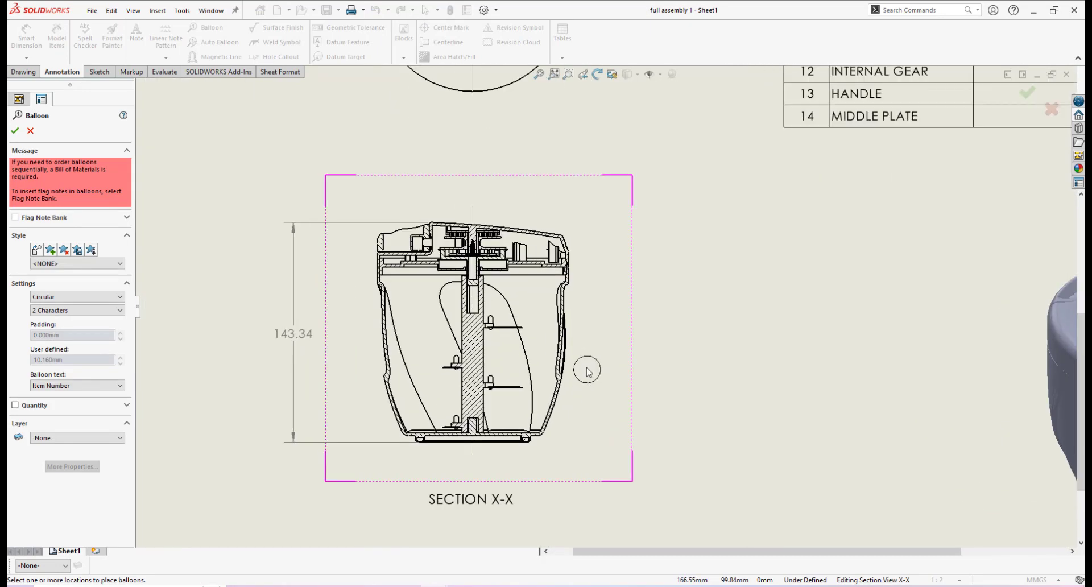
scroll(599, 404, "up", 2)
scroll(596, 338, "down", 1)
scroll(595, 336, "down", 1)
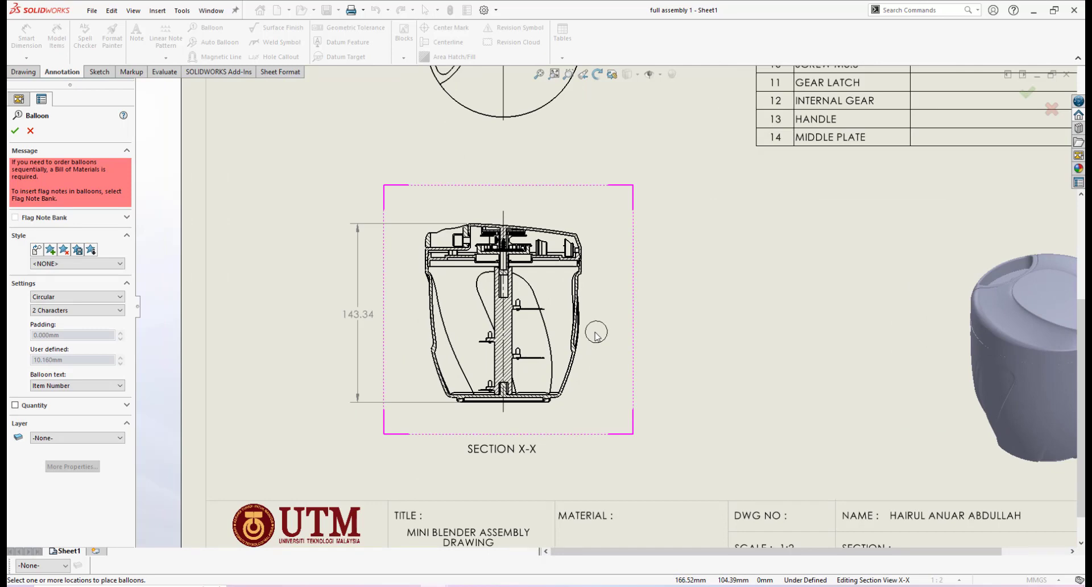
mouse_move(428, 583)
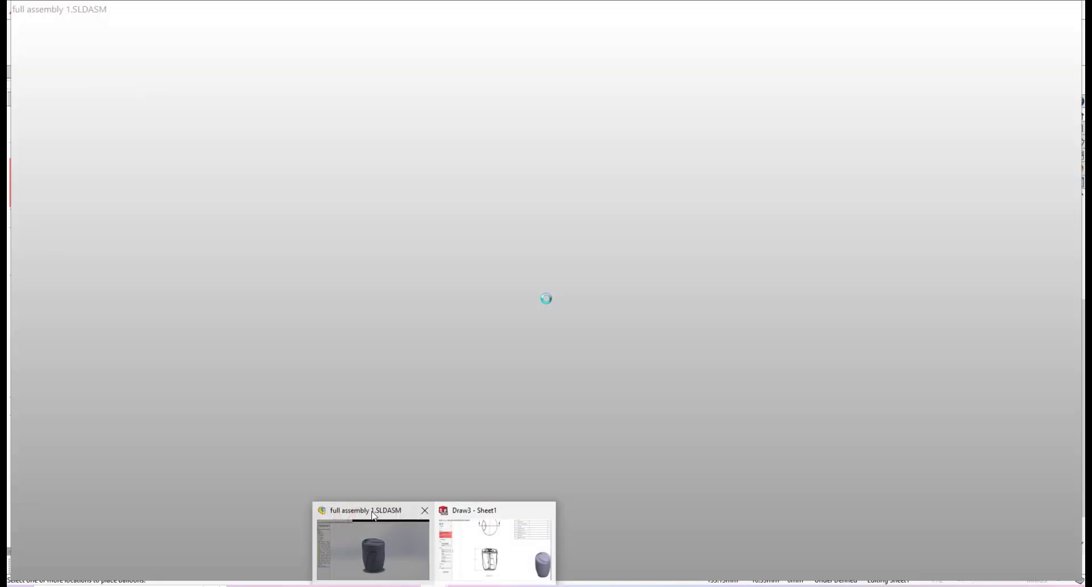
left_click(373, 516)
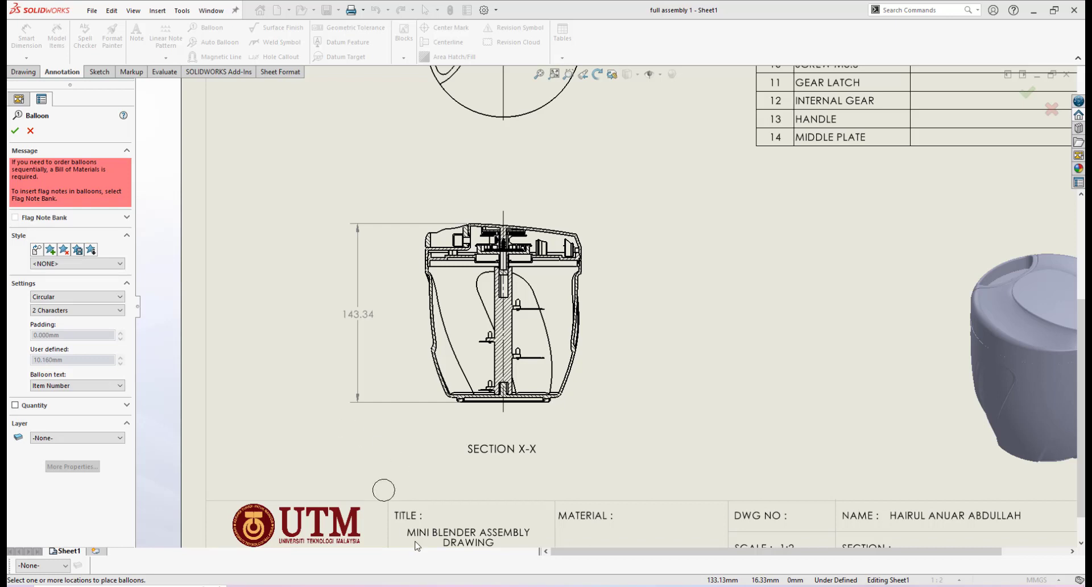
left_click(30, 130)
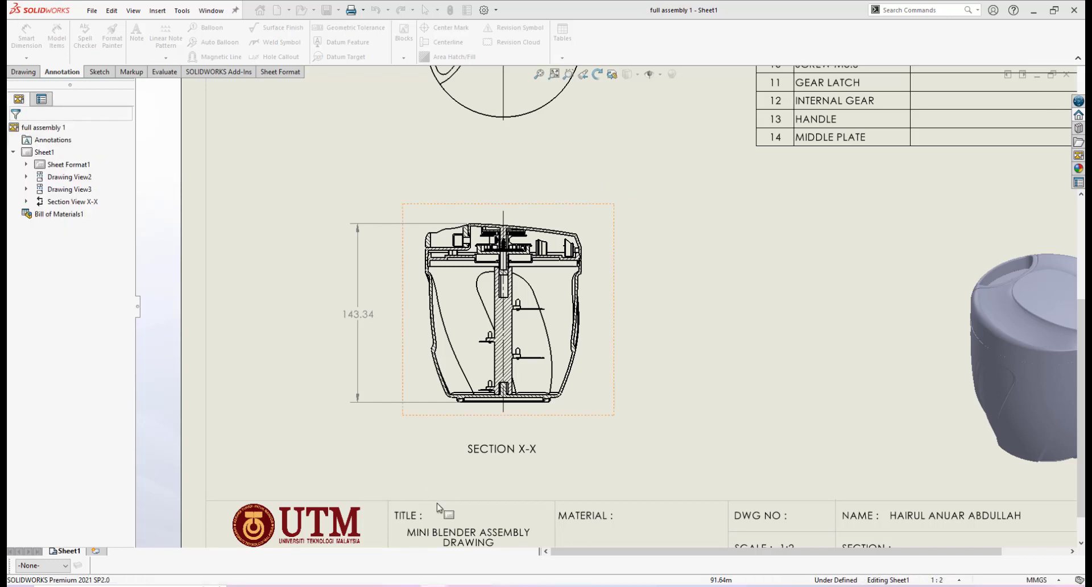
Step: Bring up the full assembly model, and check the parts in section view X-X against the drawing's bill of materials
mouse_move(430, 585)
left_click(364, 512)
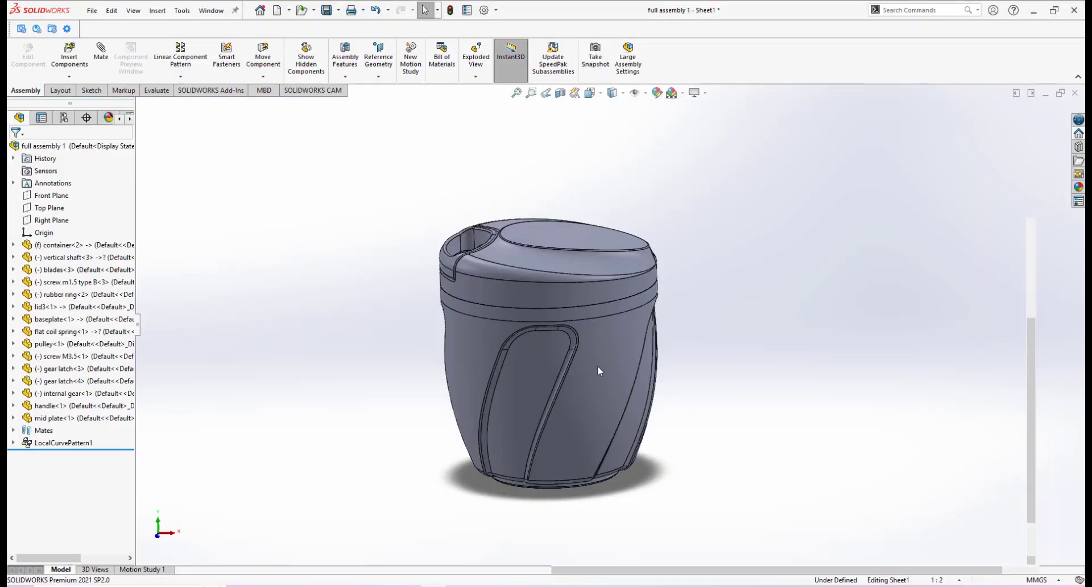
scroll(608, 302, "up", 2)
scroll(629, 256, "down", 3)
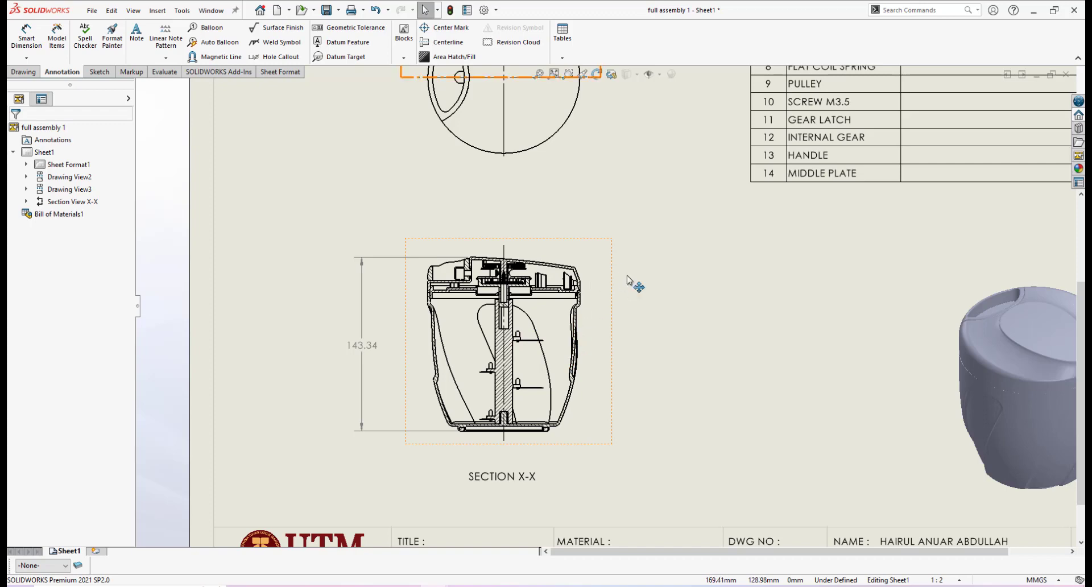
scroll(627, 280, "up", 3)
scroll(609, 311, "down", 3)
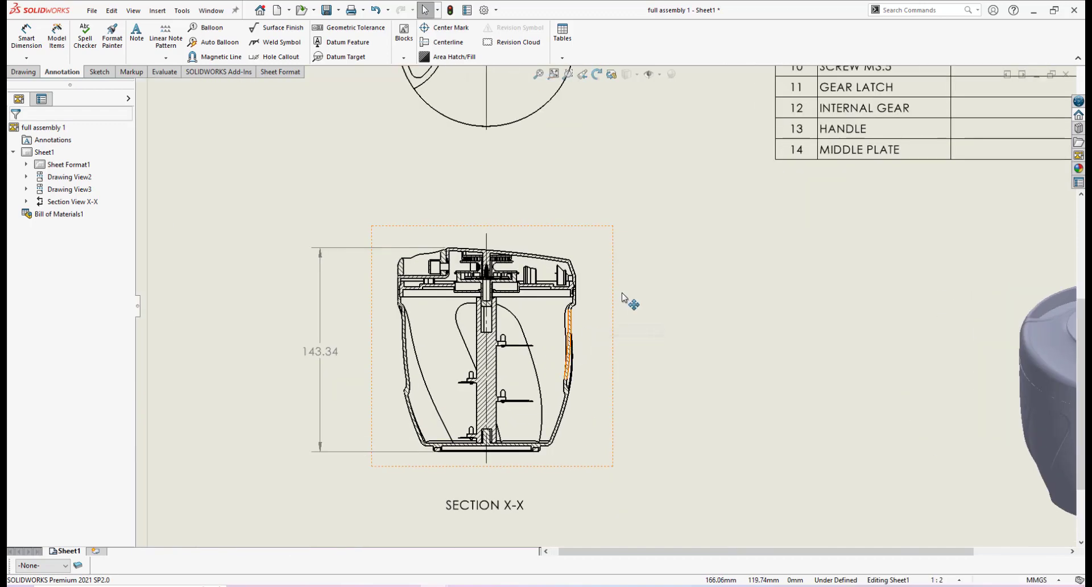
scroll(690, 300, "up", 5)
scroll(682, 197, "down", 5)
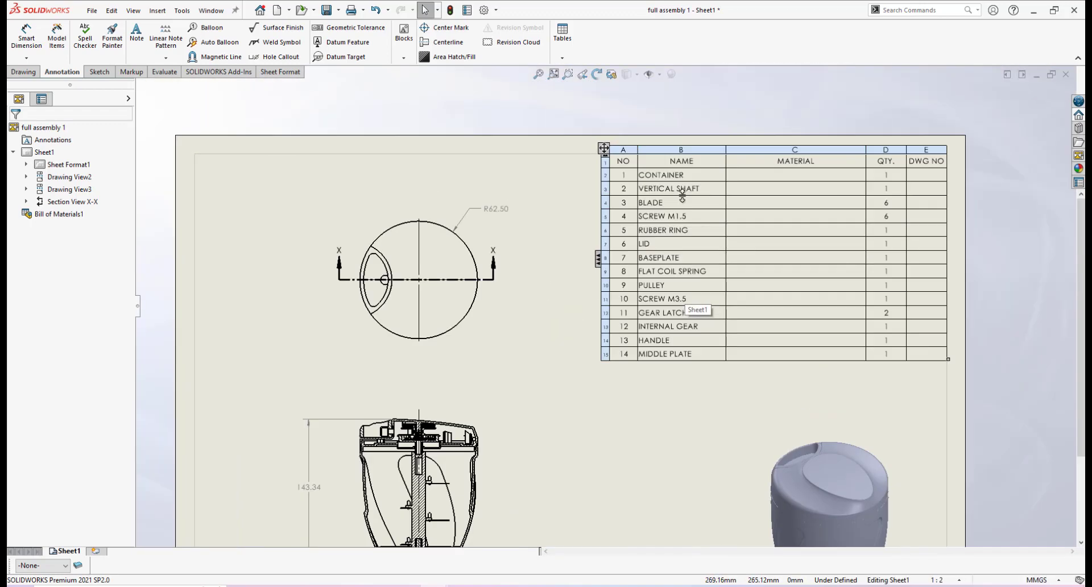
Step: Add a circular item-number balloon to the container wall in section view X-X, placing it to the right of the container
scroll(682, 197, "down", 2)
scroll(650, 189, "down", 2)
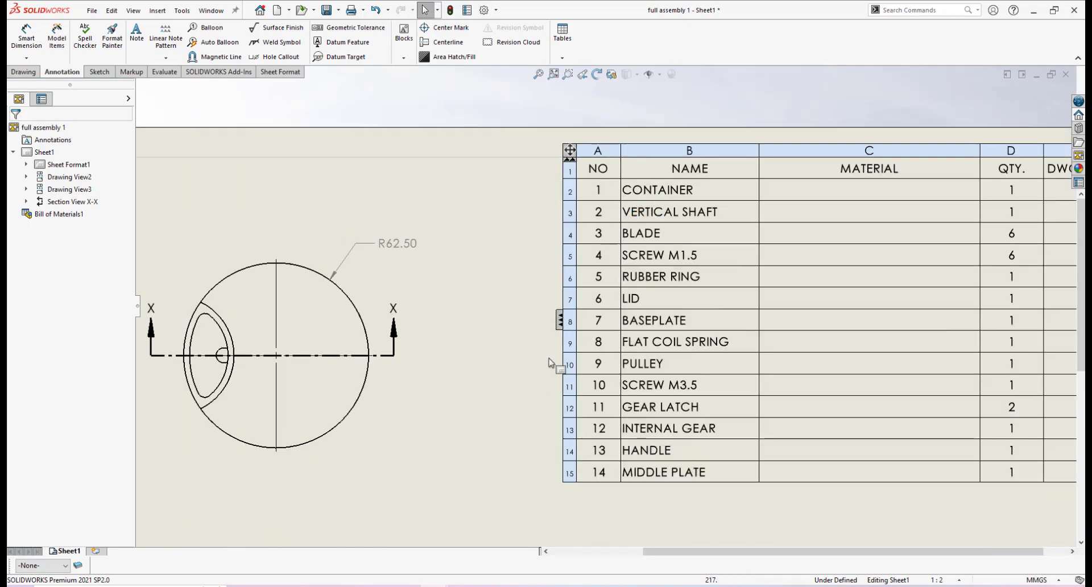
scroll(550, 414, "up", 5)
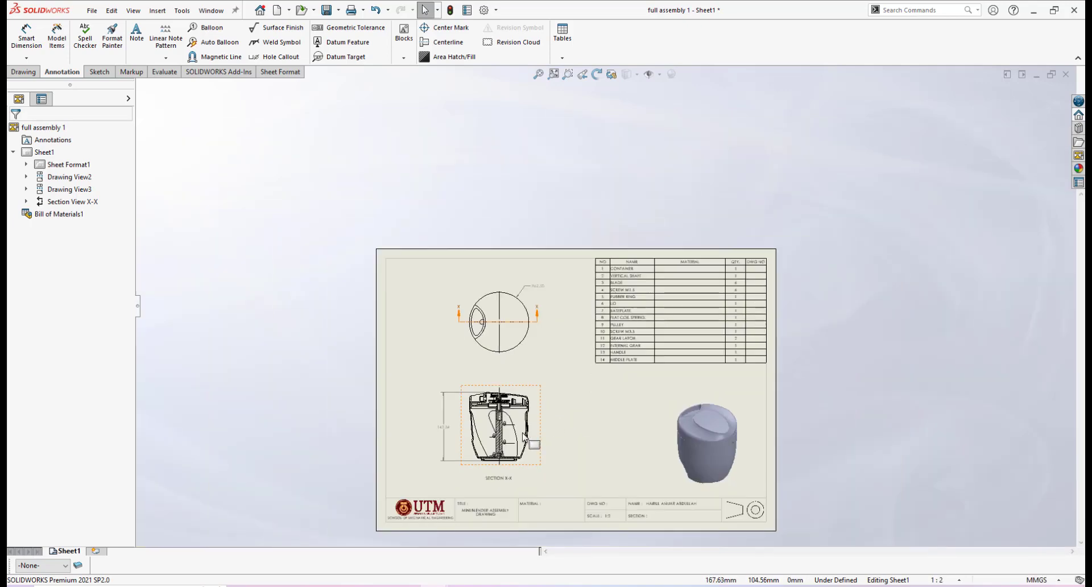
scroll(574, 434, "down", 3)
scroll(573, 434, "down", 3)
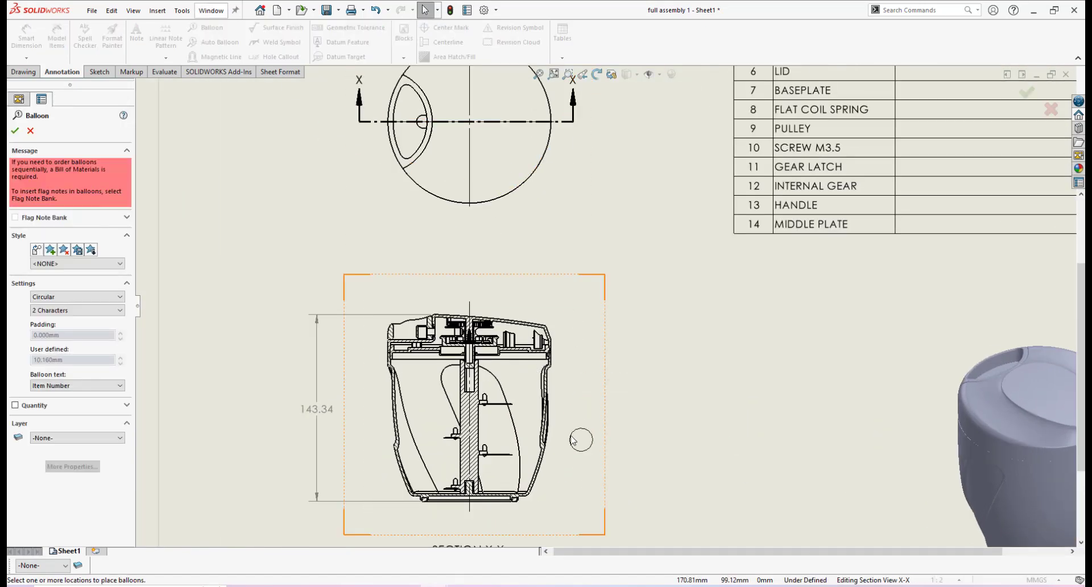
scroll(564, 429, "down", 4)
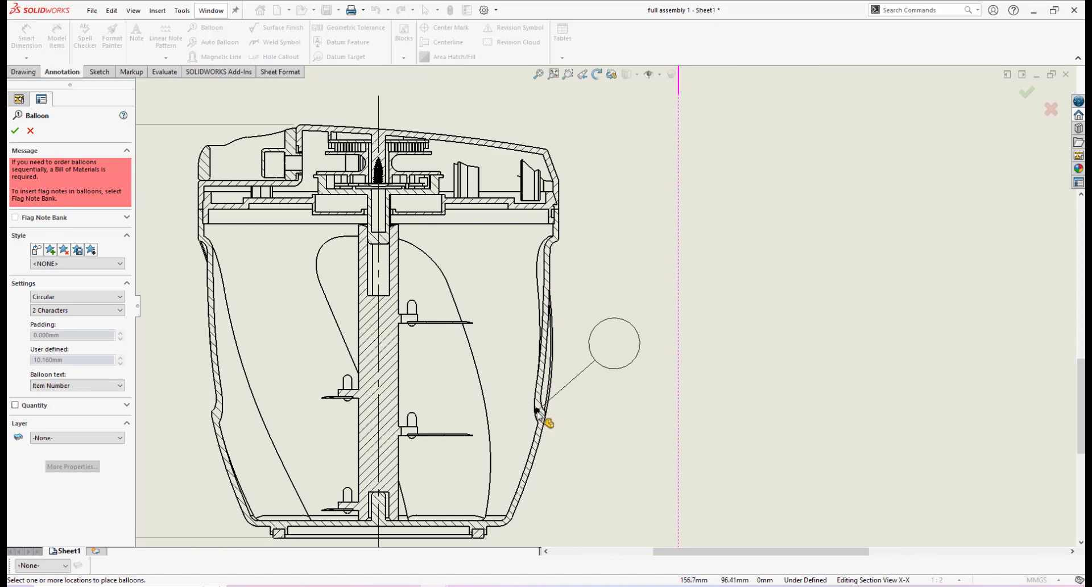
scroll(544, 415, "down", 1)
left_click(543, 412)
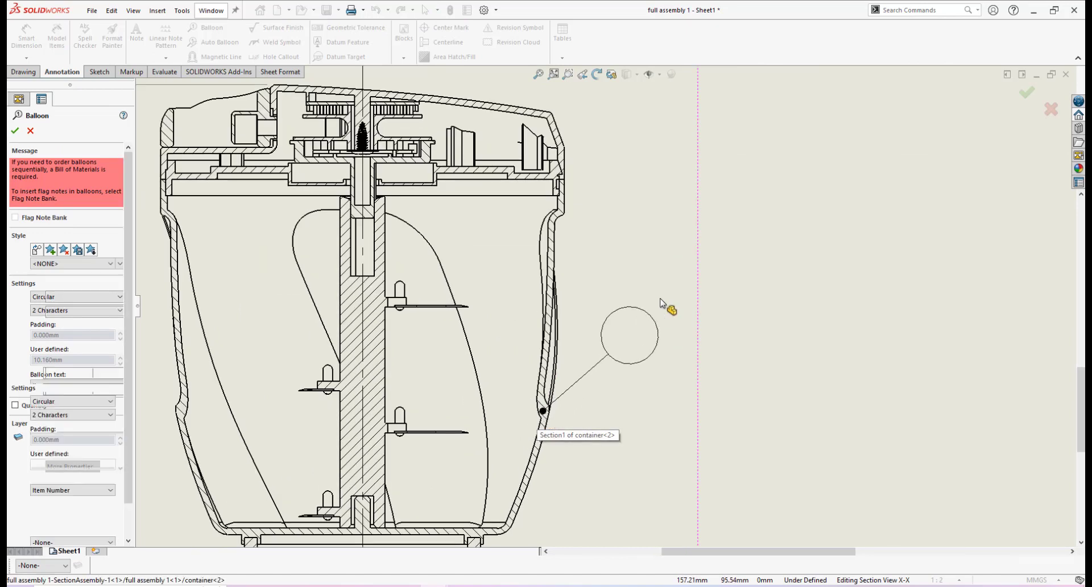
left_click(685, 279)
Step: Add an item balloon to the vertical shaft in section view X-X, aligned directly above the container's balloon
scroll(655, 339, "up", 3)
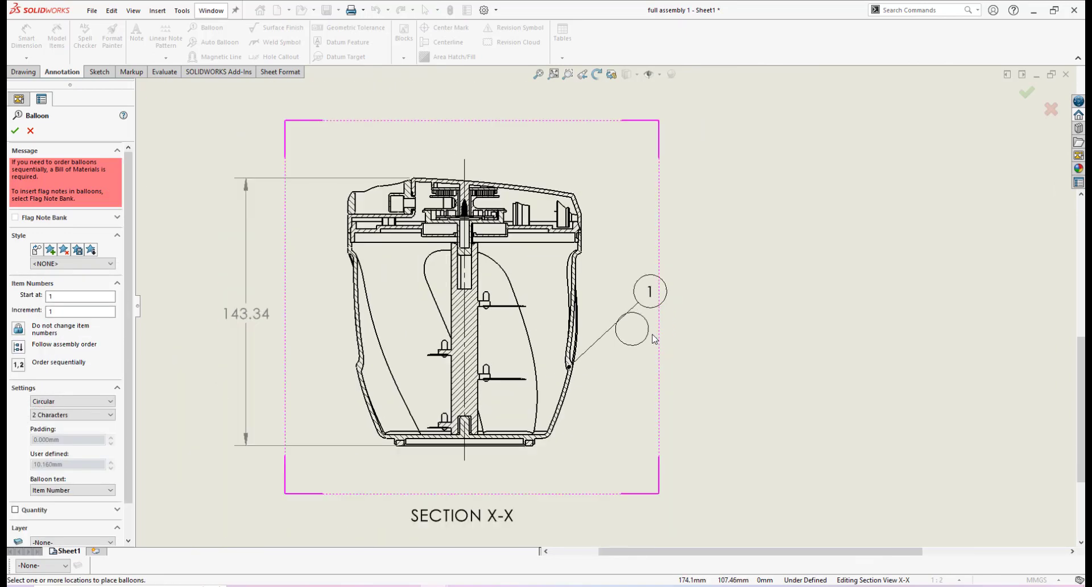
scroll(640, 329, "down", 1)
scroll(644, 313, "up", 1)
scroll(642, 314, "up", 4)
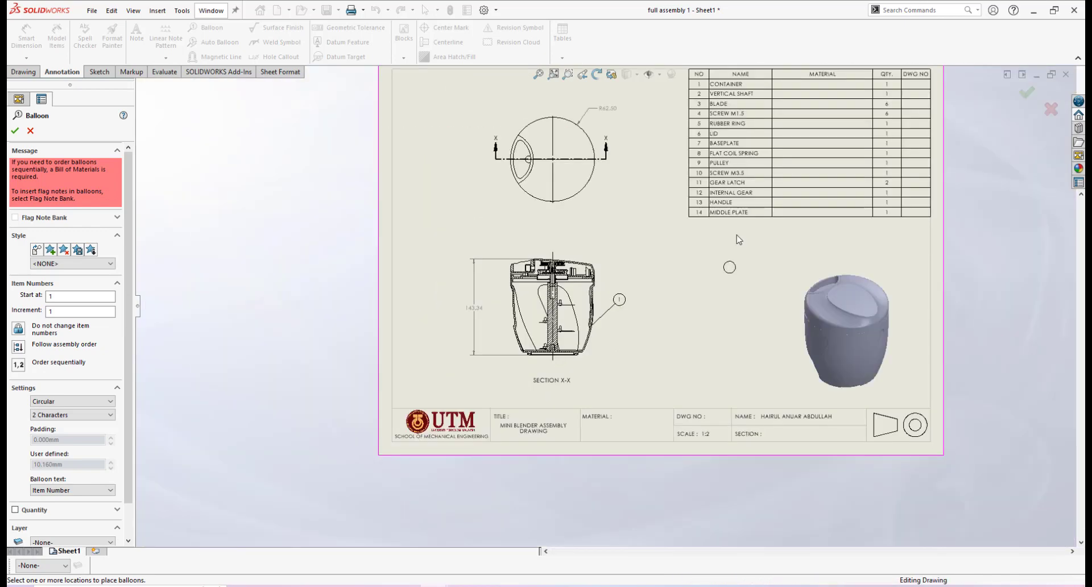
scroll(461, 410, "down", 5)
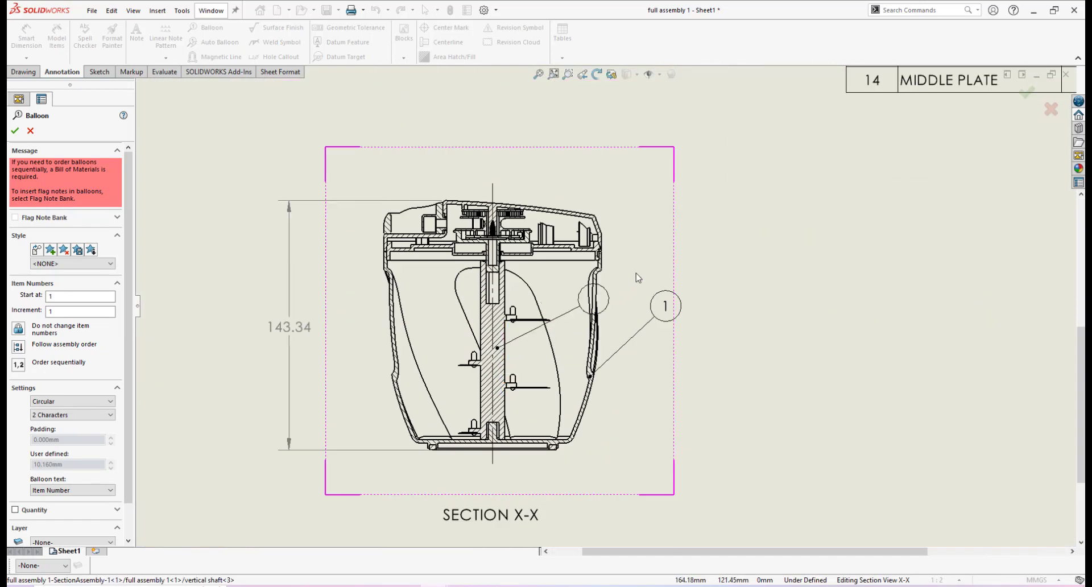
scroll(683, 256, "down", 2)
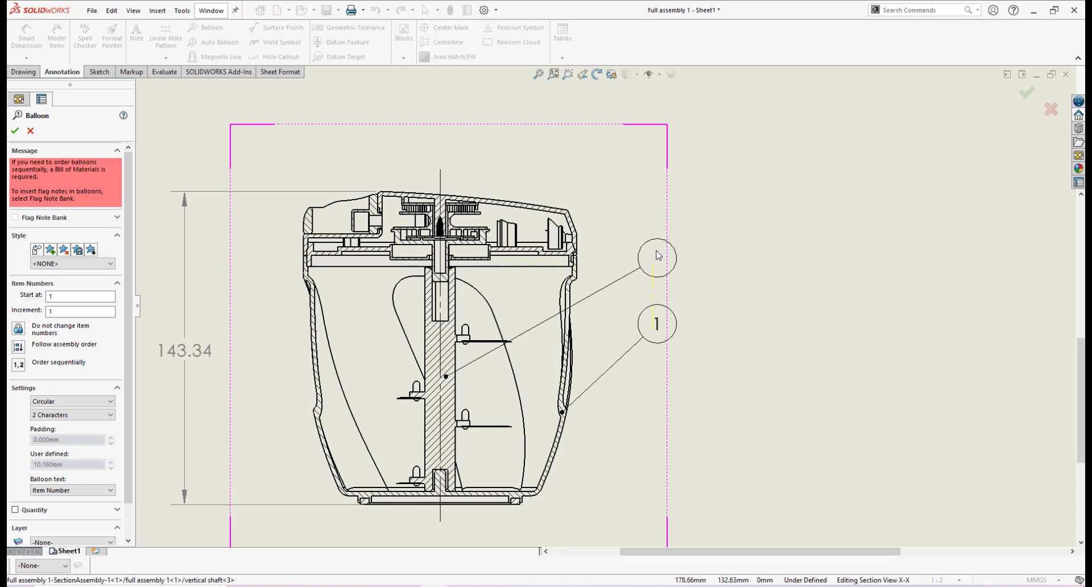
left_click(658, 256)
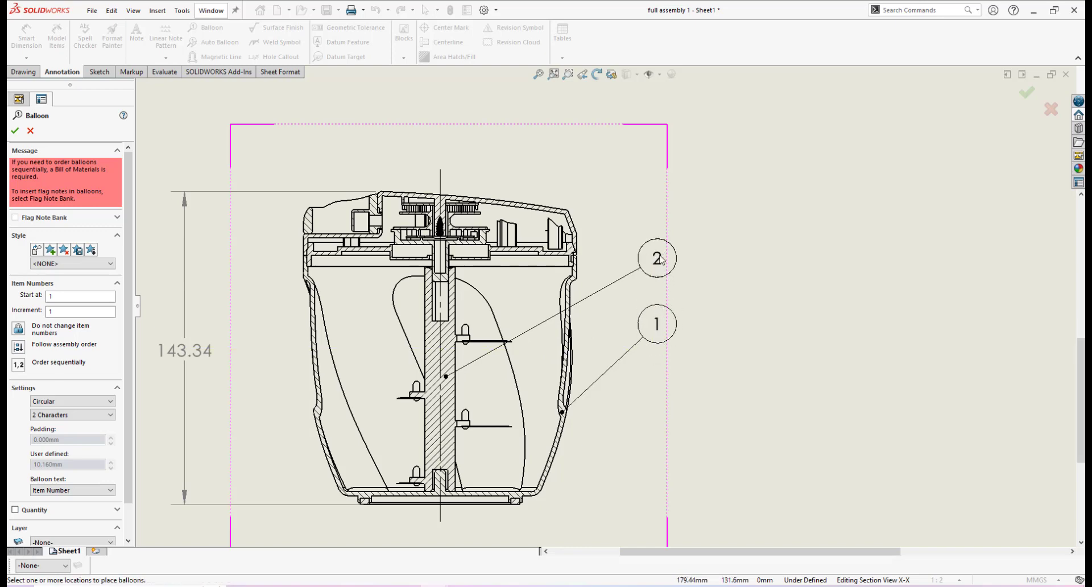
Step: Add an item balloon to the lower right blade in section view X-X, aligned below the container's balloon, and finish placing balloons
scroll(664, 314, "down", 2)
scroll(643, 312, "up", 4)
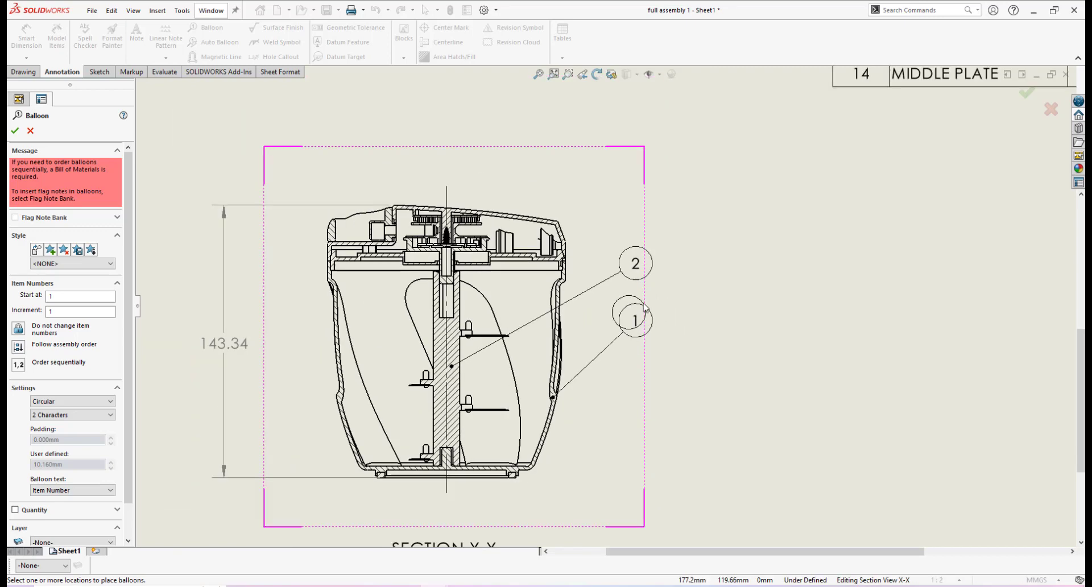
scroll(647, 307, "up", 4)
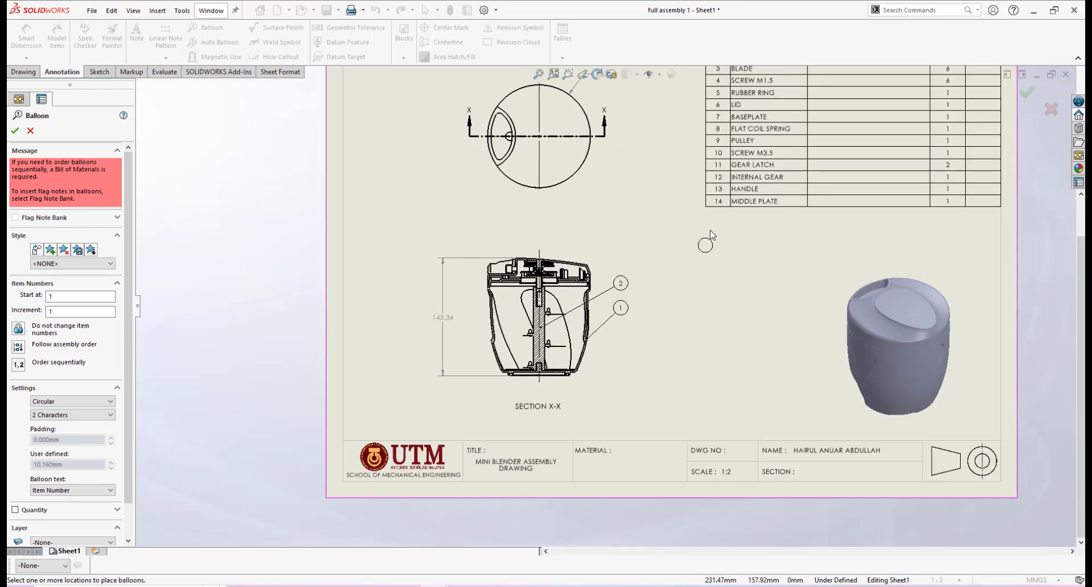
scroll(501, 392, "down", 5)
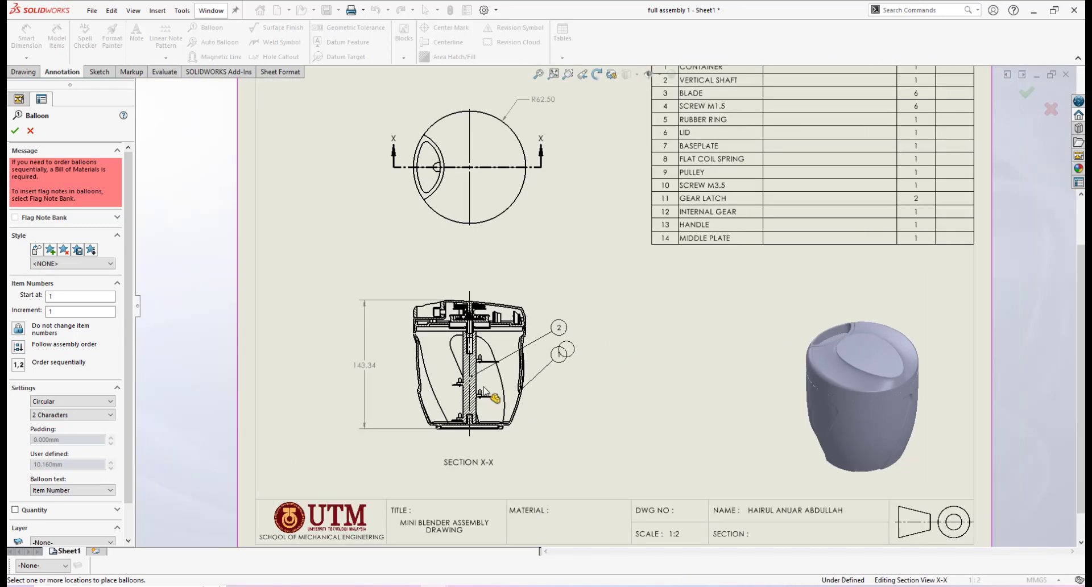
scroll(553, 371, "down", 6)
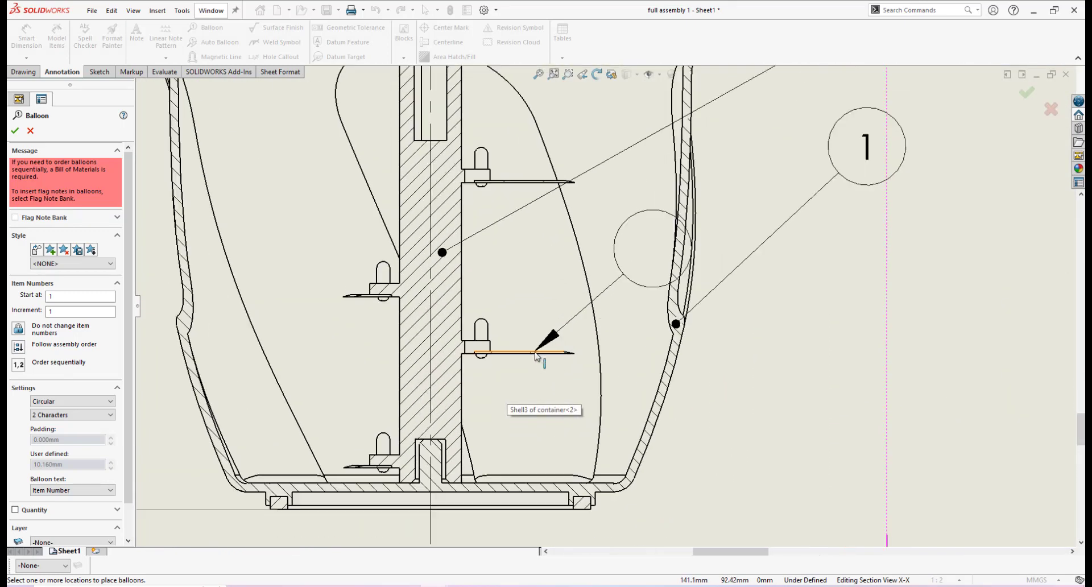
left_click(536, 339)
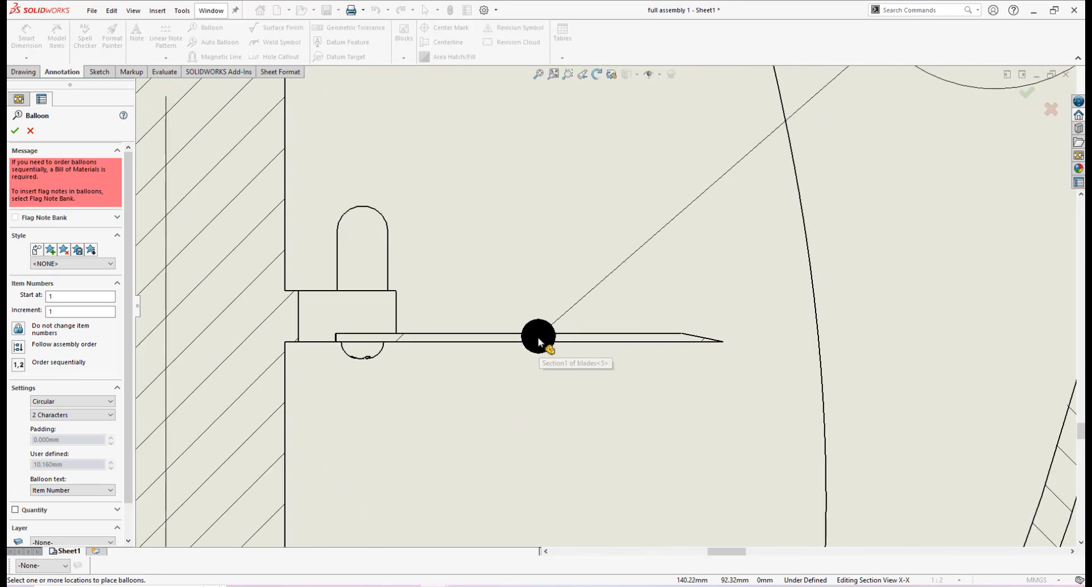
scroll(748, 339, "up", 10)
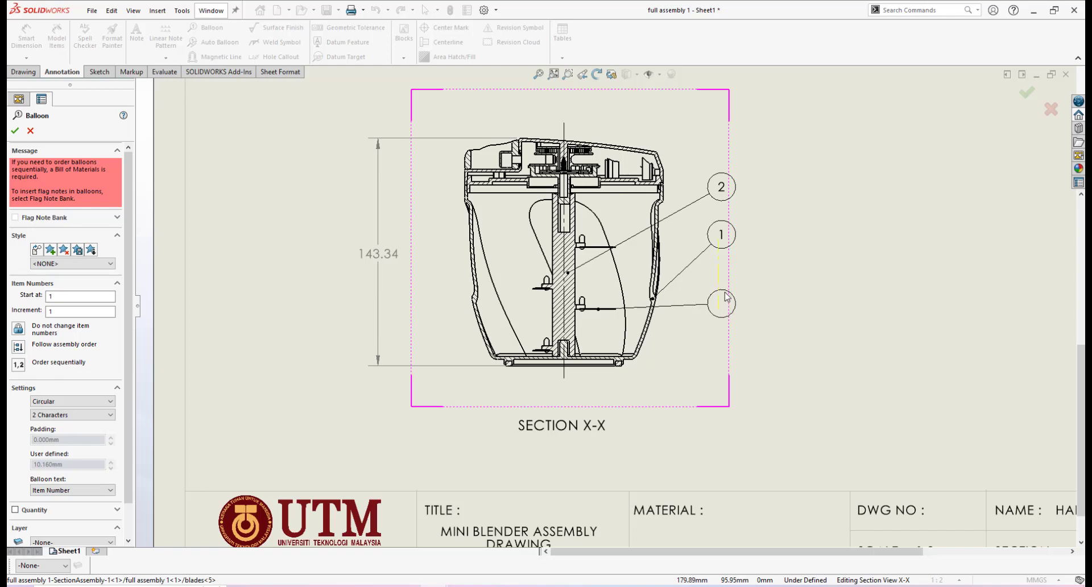
left_click(726, 296)
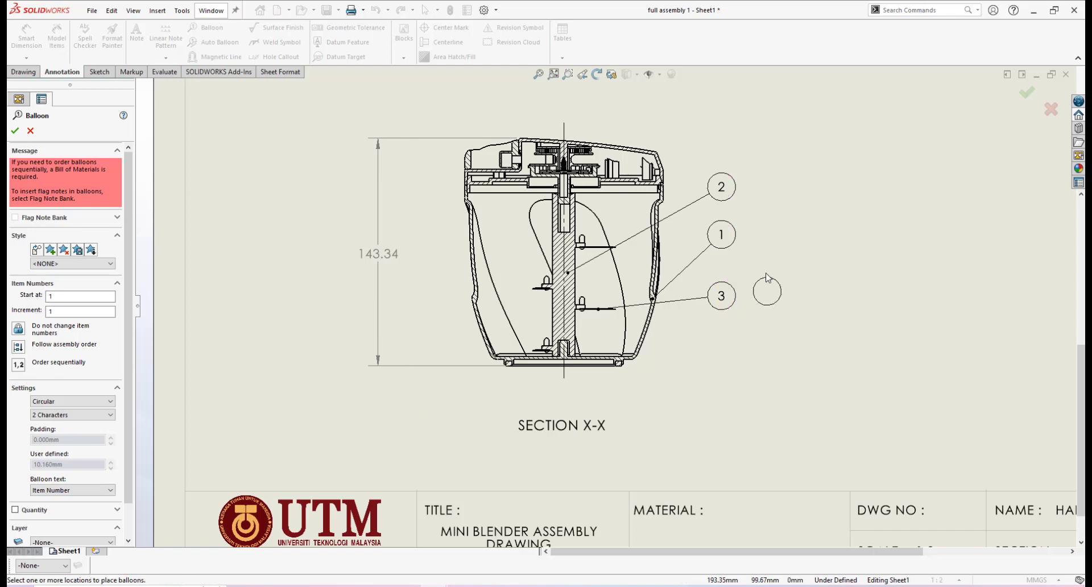
key("Escape")
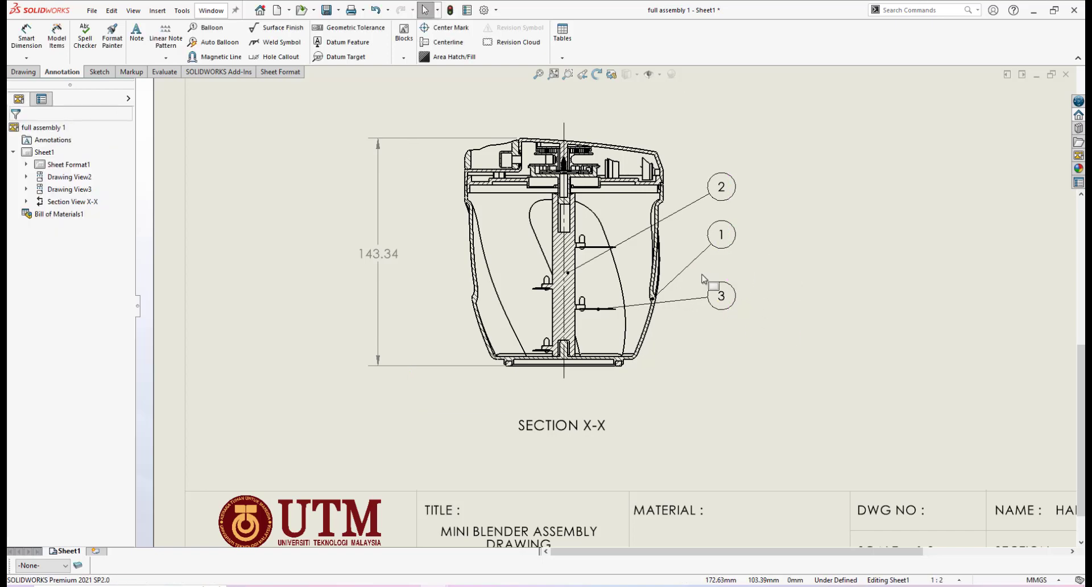
Step: Move the attachment point of the container's balloon leader higher up the container's right wall
scroll(657, 304, "down", 5)
left_click_drag(608, 314, 616, 239)
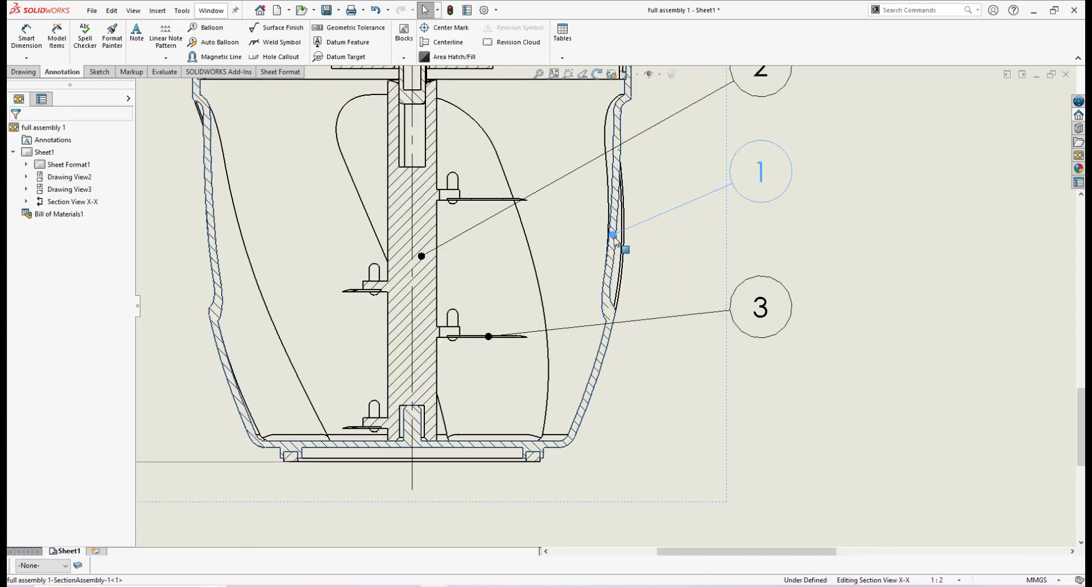
scroll(706, 252, "up", 4)
left_click(631, 326)
Step: Add an item balloon to the M1.5 screw under the lower right blade, aligned below the blade's balloon
scroll(632, 321, "up", 3)
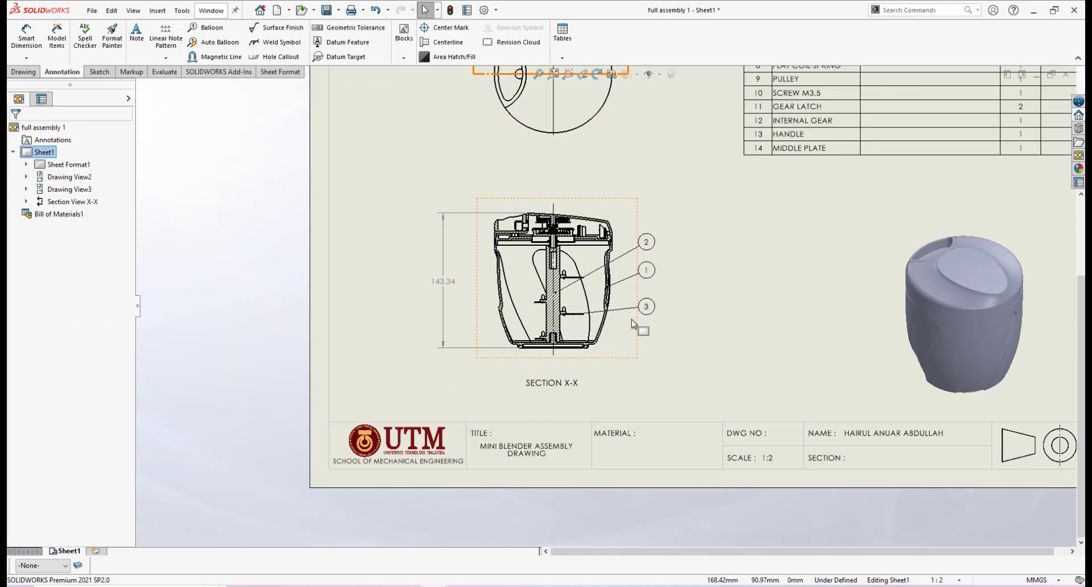
scroll(633, 323, "up", 3)
scroll(667, 205, "up", 2)
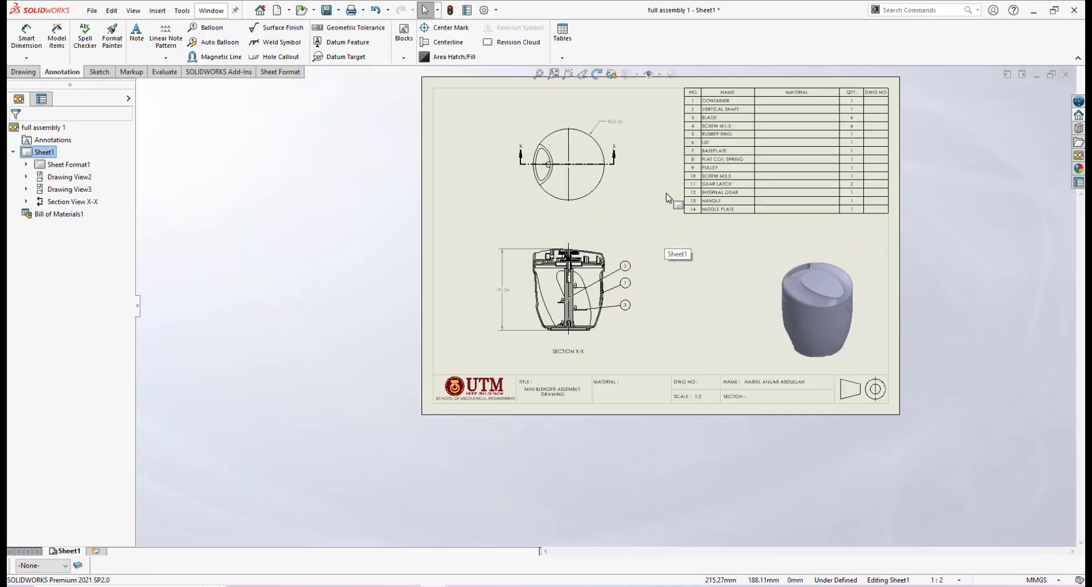
scroll(568, 287, "down", 6)
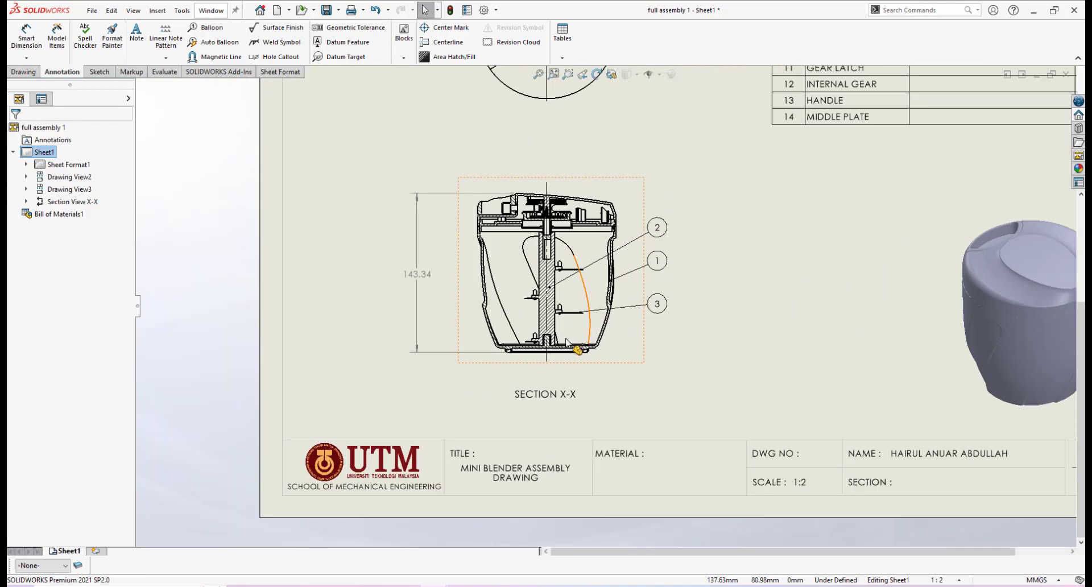
scroll(533, 283, "down", 1)
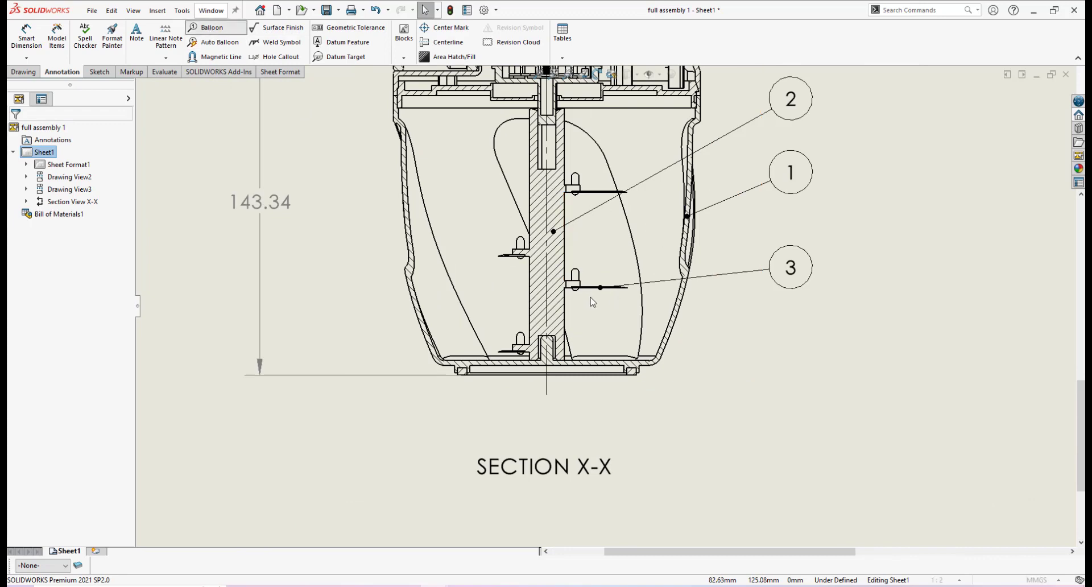
scroll(595, 301, "down", 8)
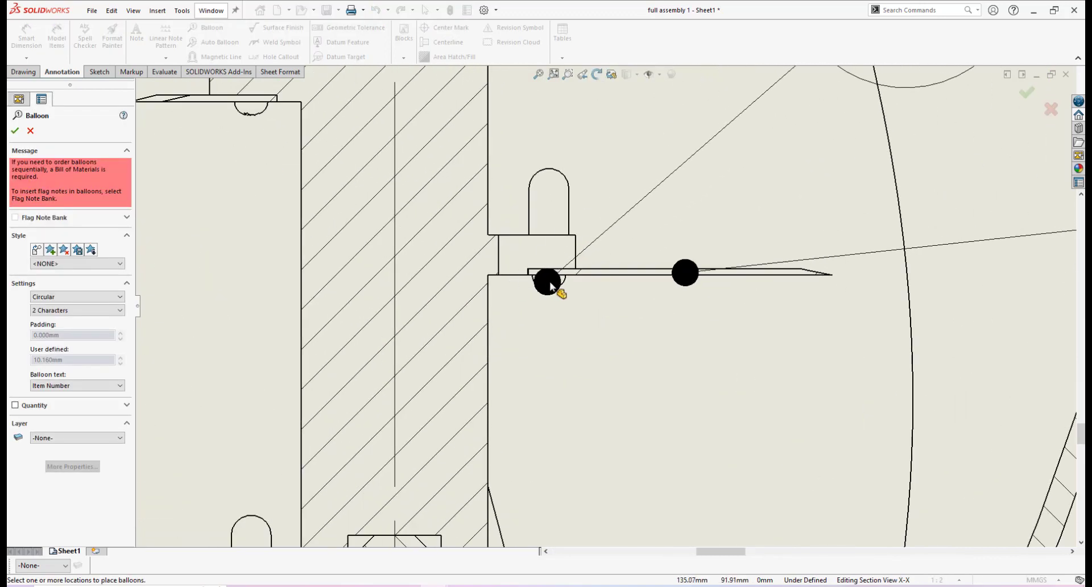
left_click(551, 286)
scroll(603, 304, "up", 8)
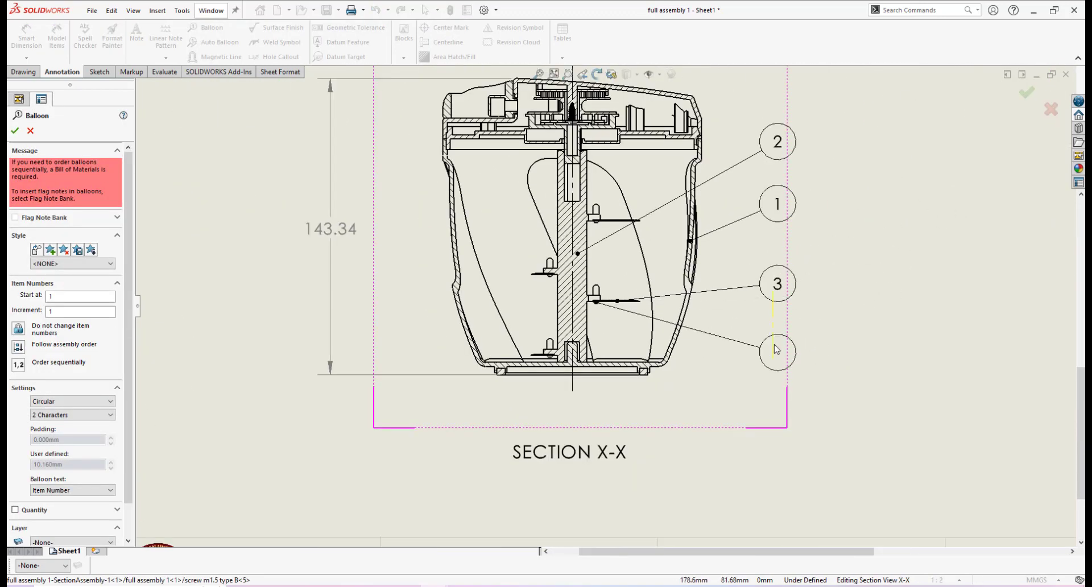
left_click(778, 350)
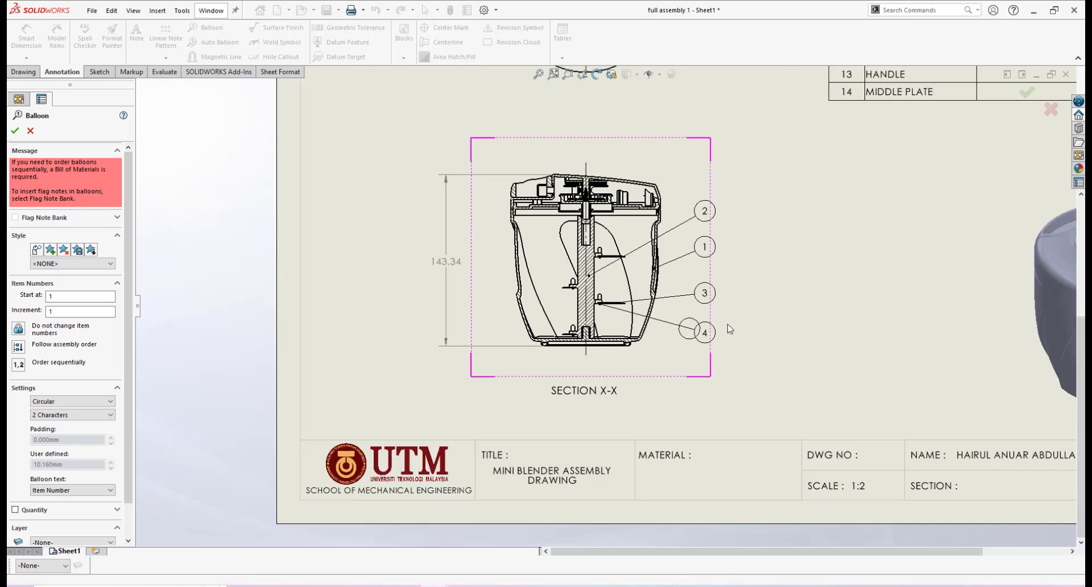
Step: Add an item balloon to the rubber ring at the container's base, placing it to the lower right of the section view
scroll(604, 304, "up", 3)
scroll(603, 308, "up", 3)
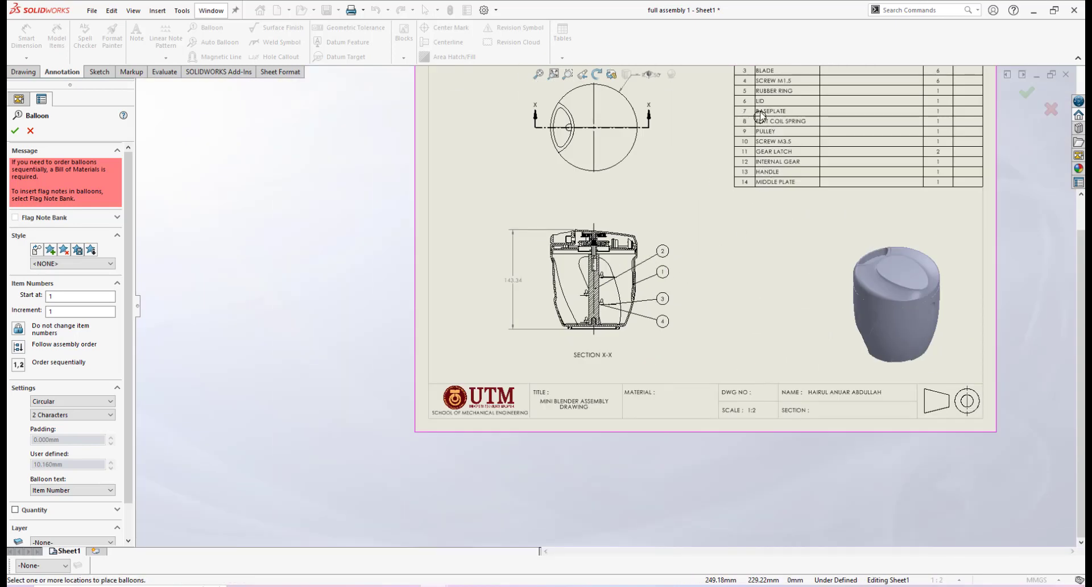
scroll(626, 326, "down", 8)
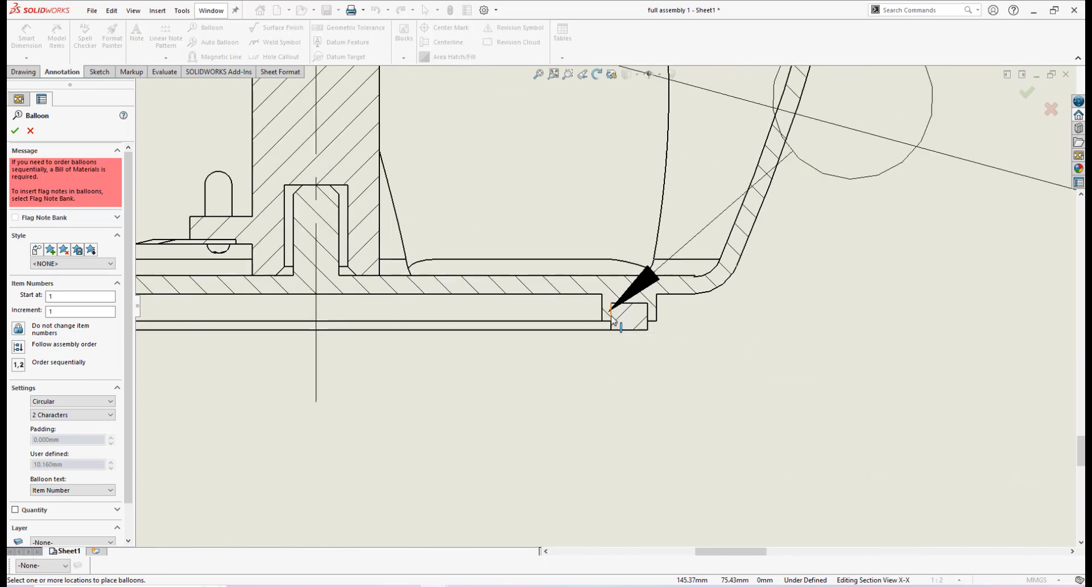
left_click(625, 323)
scroll(853, 326, "up", 3)
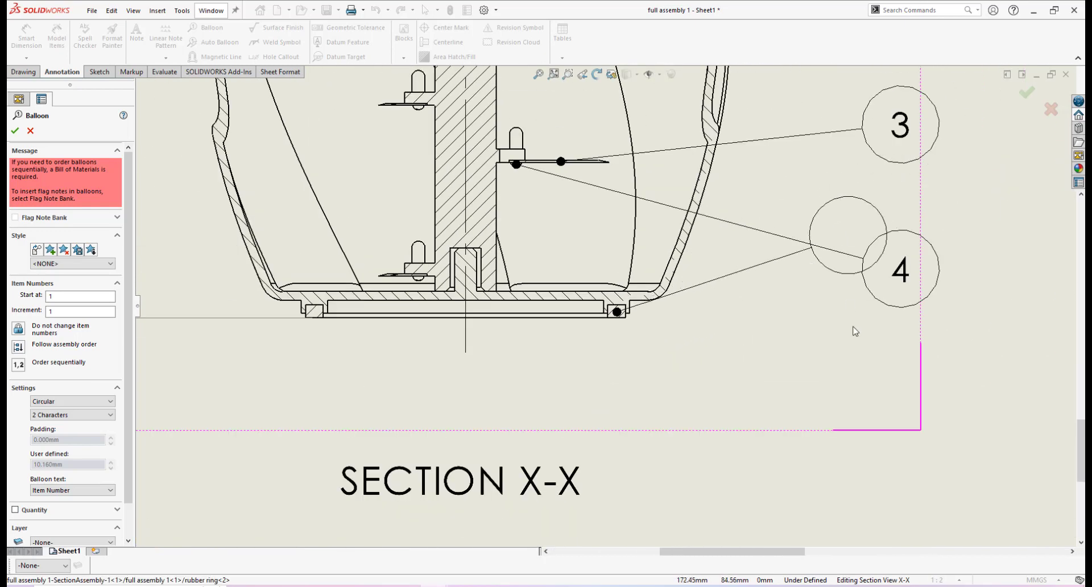
left_click(780, 410)
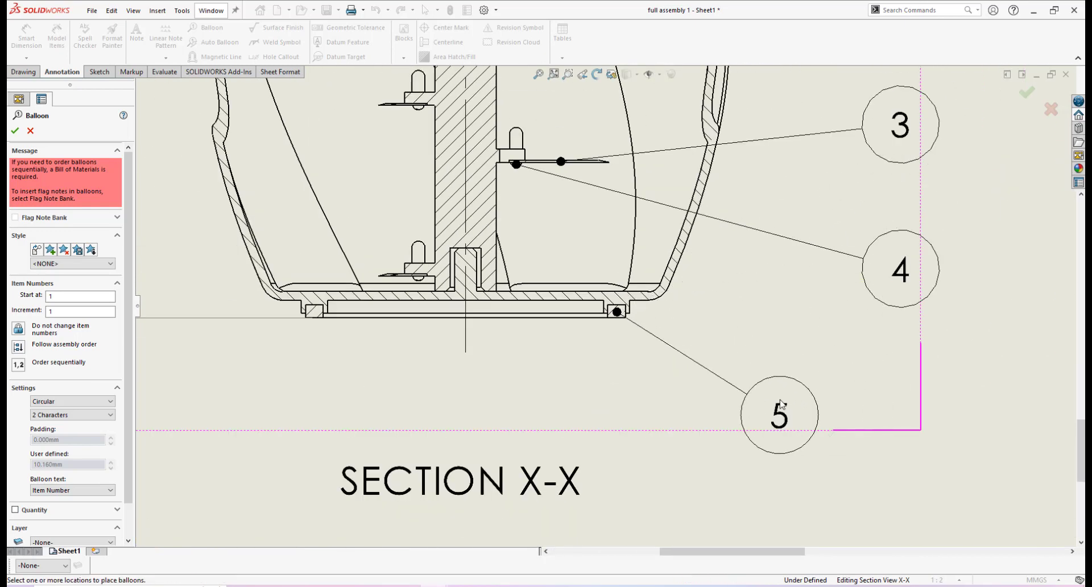
Step: Add an item balloon to the lid's top wall in section view X-X, placing it above and to the right of the lid
scroll(739, 353, "up", 10)
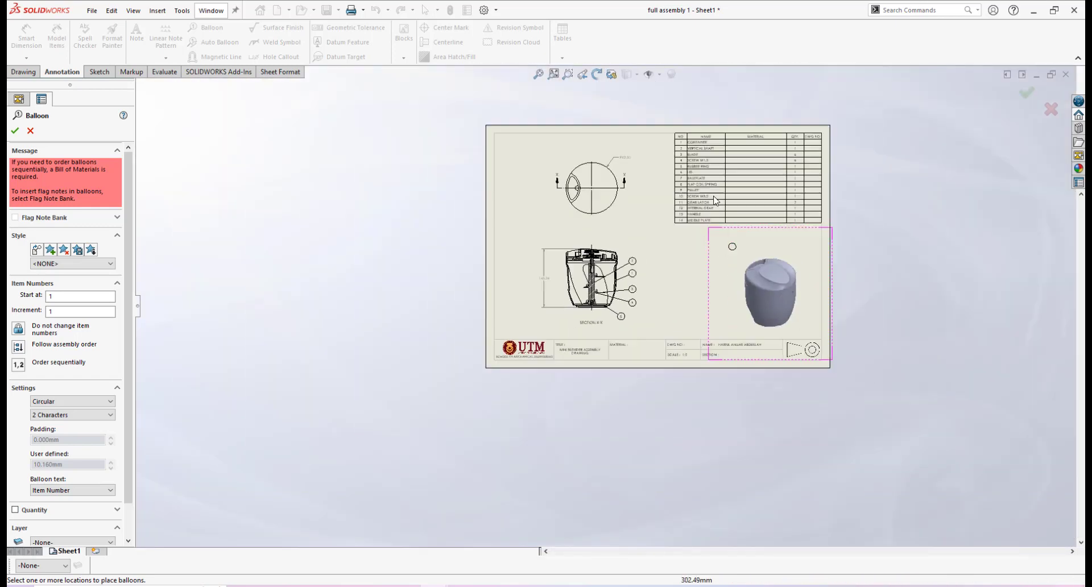
scroll(573, 234, "down", 2)
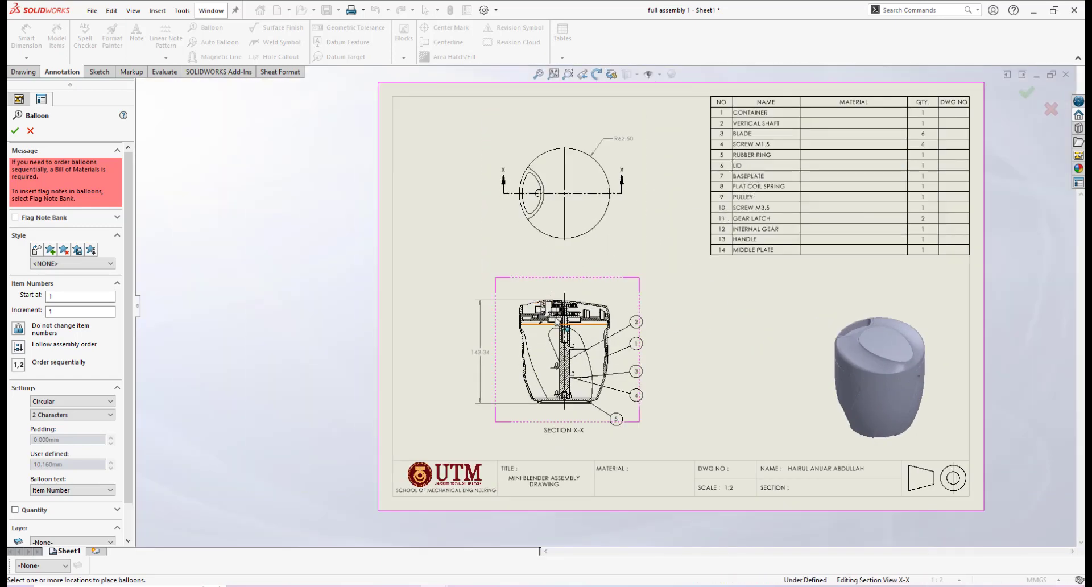
scroll(554, 318, "down", 2)
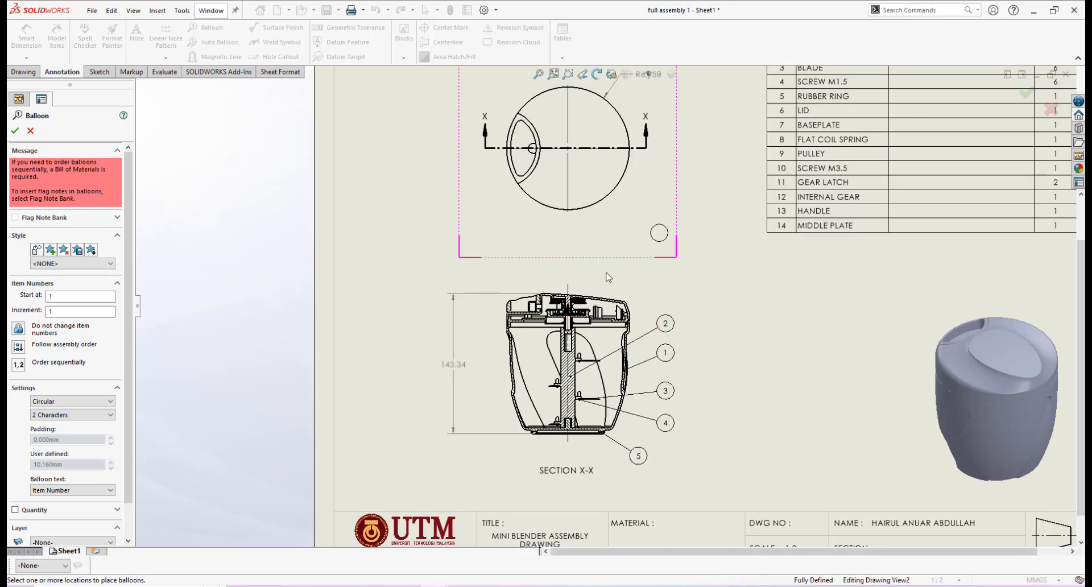
scroll(582, 290, "down", 5)
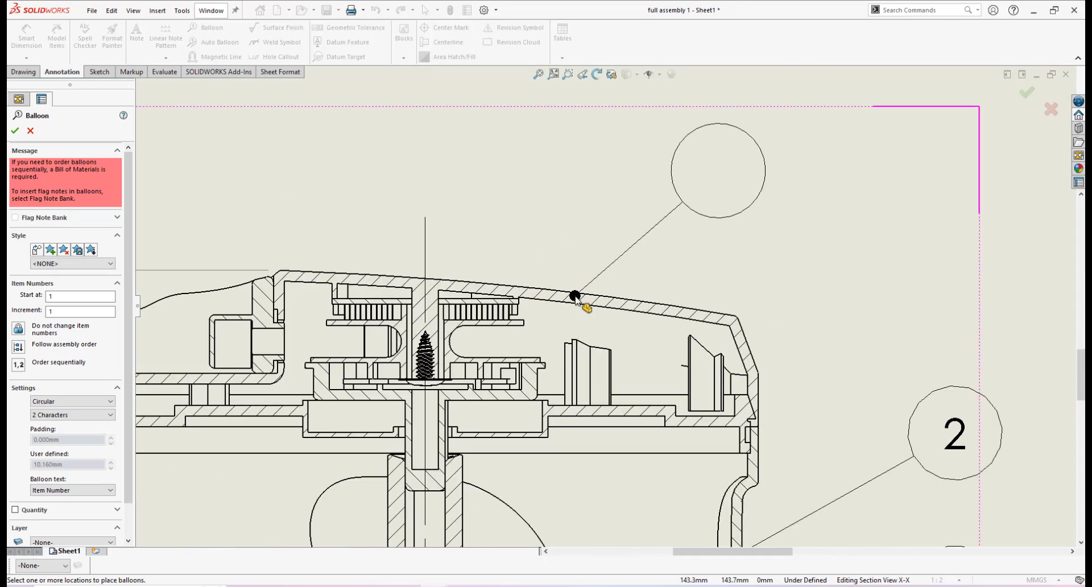
left_click(574, 296)
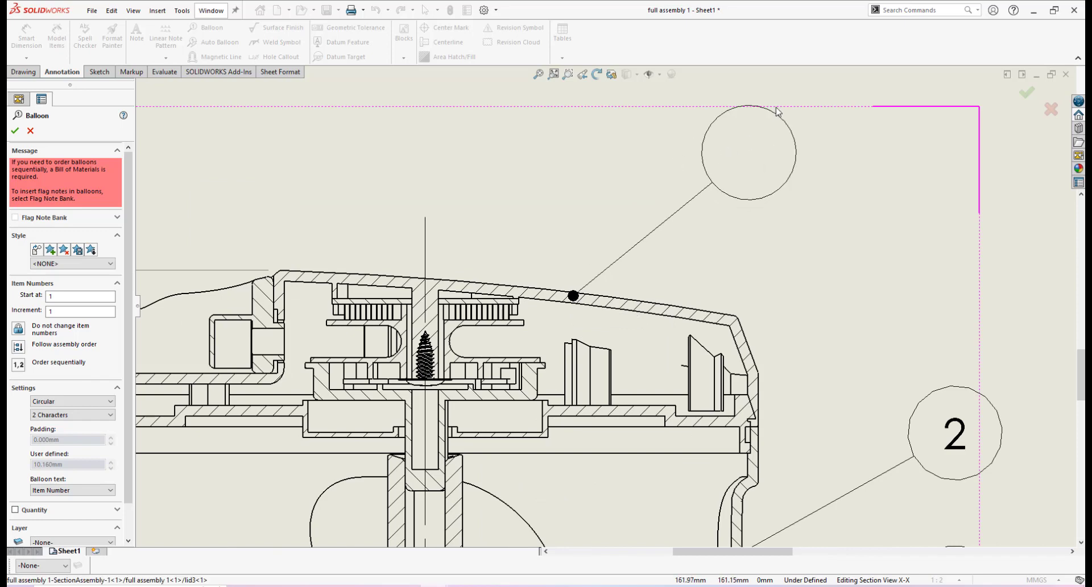
left_click(791, 145)
Step: Add an item balloon to the baseplate above the coil spring, placing it above the lid and level with the lid's balloon
scroll(575, 296, "up", 3)
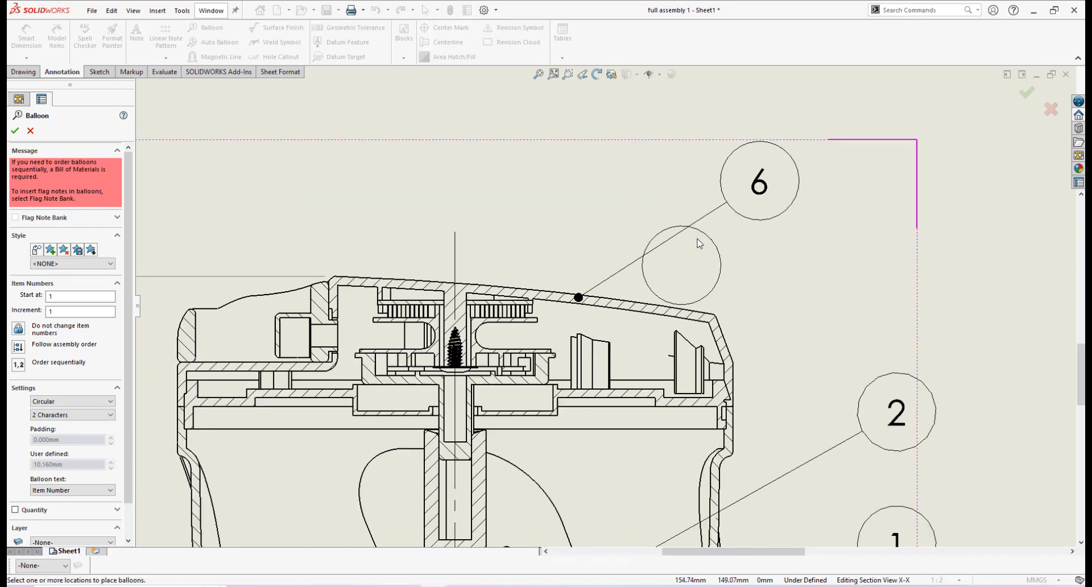
scroll(575, 296, "down", 3)
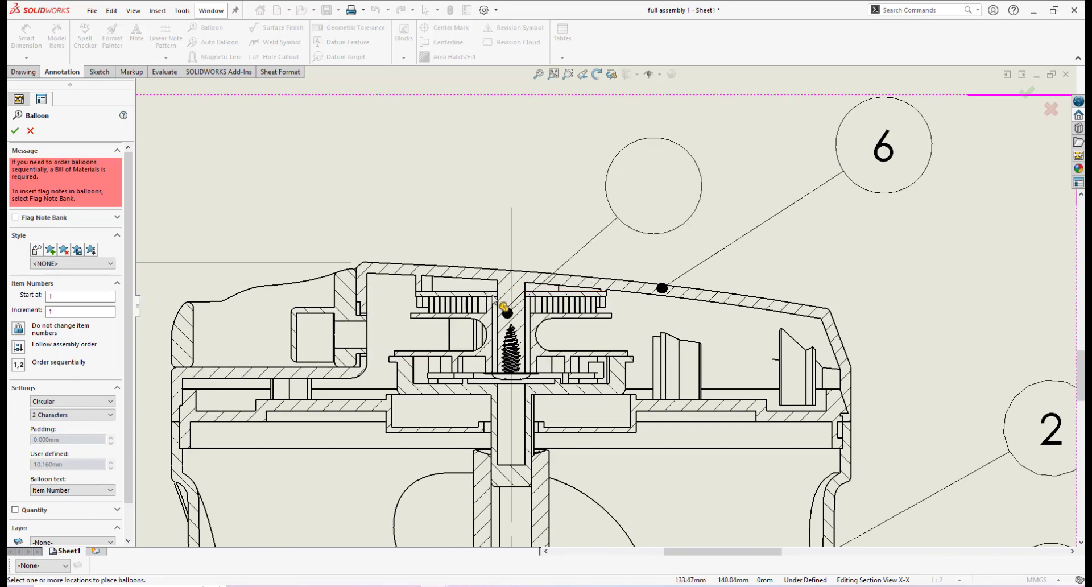
scroll(449, 298, "down", 2)
scroll(450, 299, "down", 3)
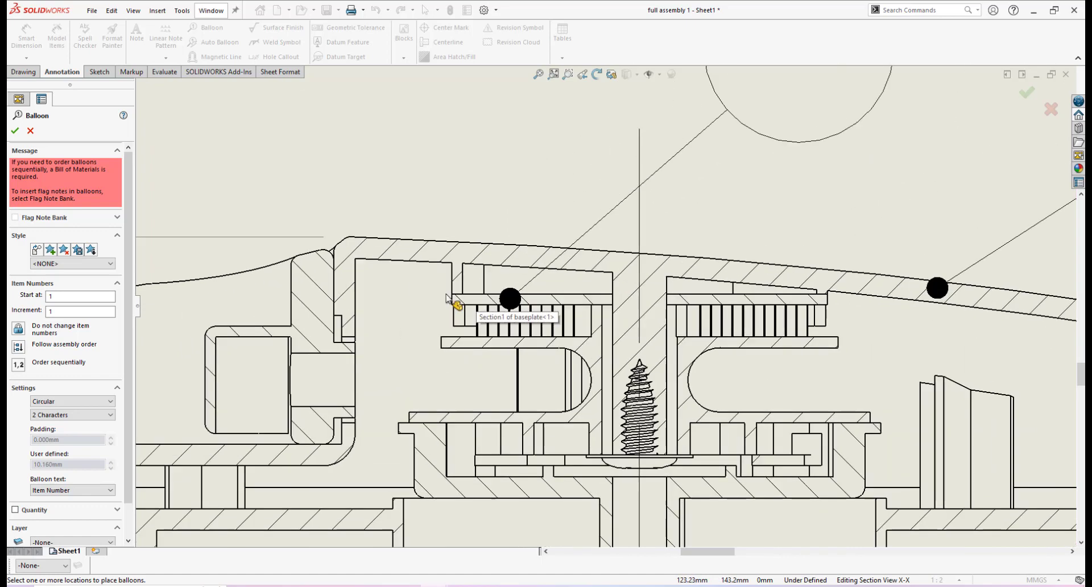
left_click(450, 298)
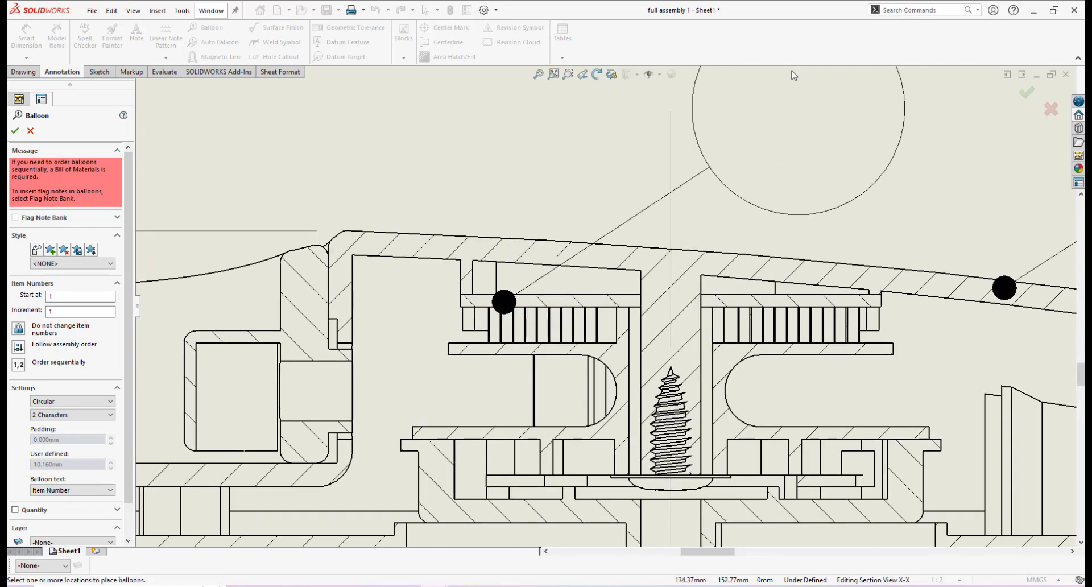
scroll(658, 129, "up", 2)
scroll(585, 190, "up", 3)
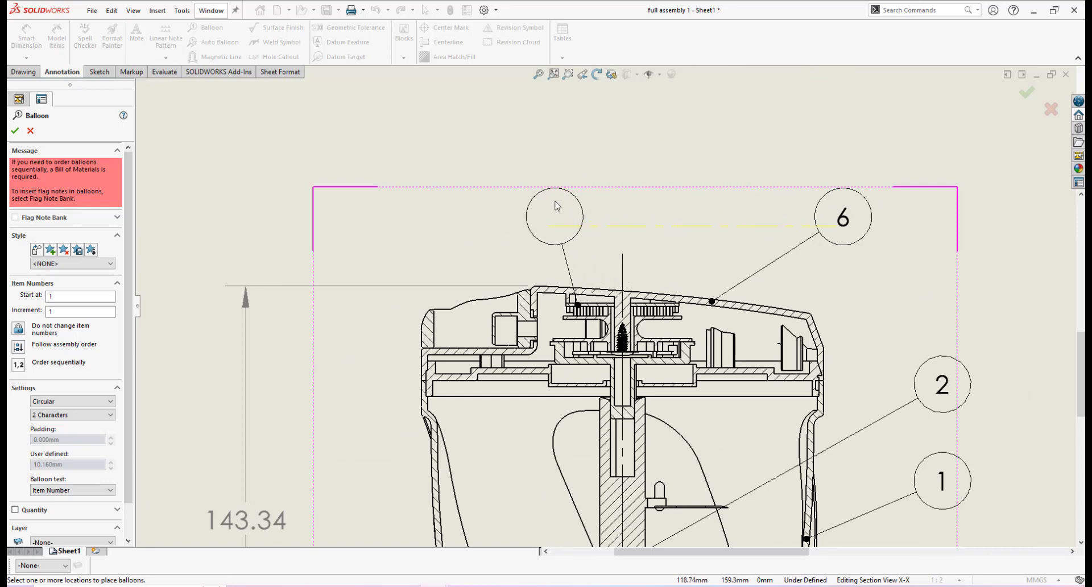
Step: Add an item balloon to the flat coil spring, aligned horizontally to the right of the baseplate's balloon
scroll(614, 324, "down", 4)
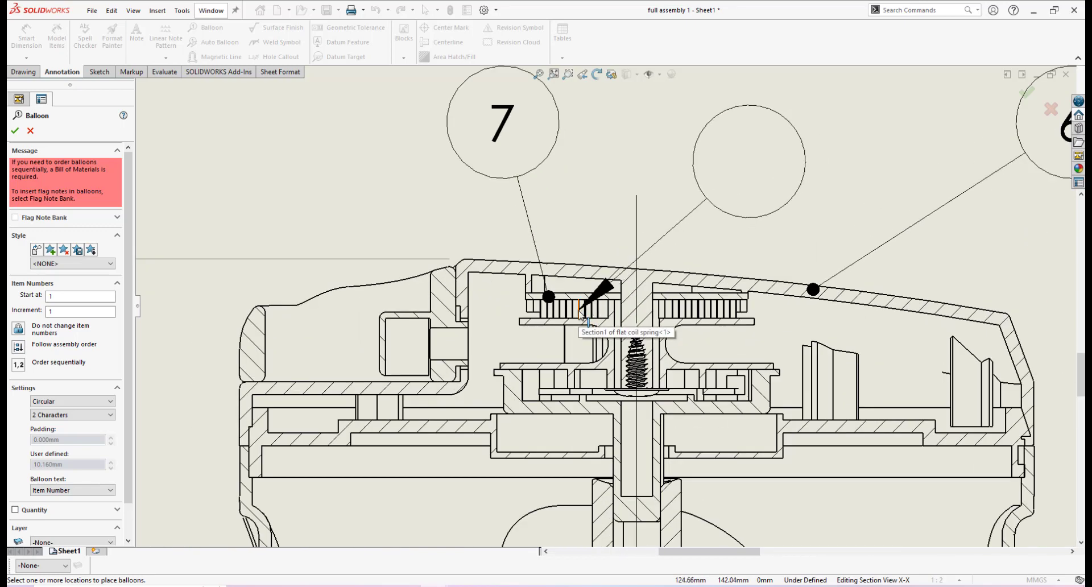
scroll(580, 314, "down", 2)
left_click(588, 308)
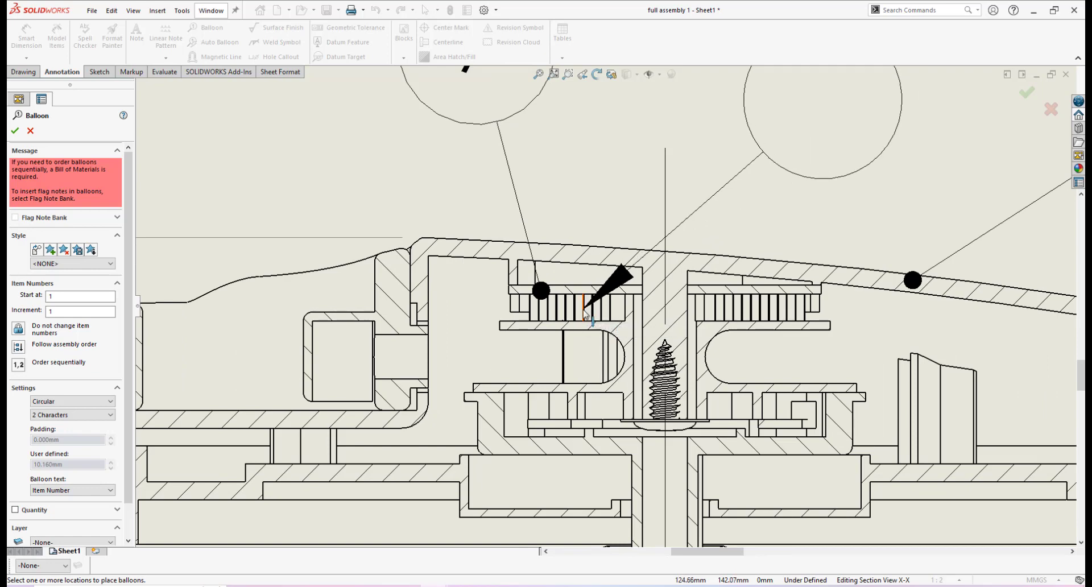
scroll(589, 311, "down", 2)
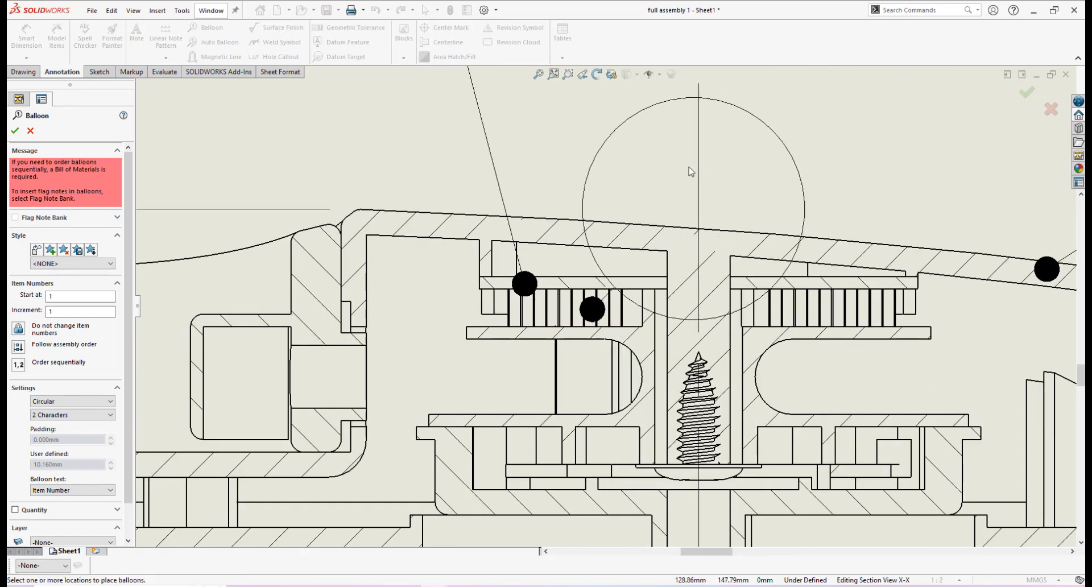
scroll(691, 164, "up", 3)
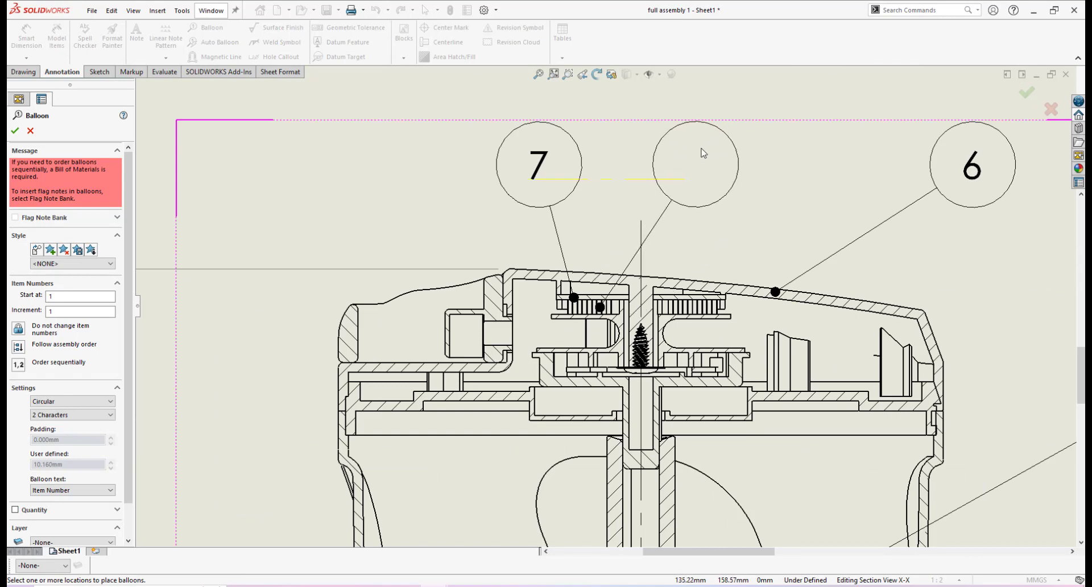
Step: Add an item balloon to the pulley, aligned in the row between the flat coil spring's and the lid's balloons
scroll(693, 253, "up", 2)
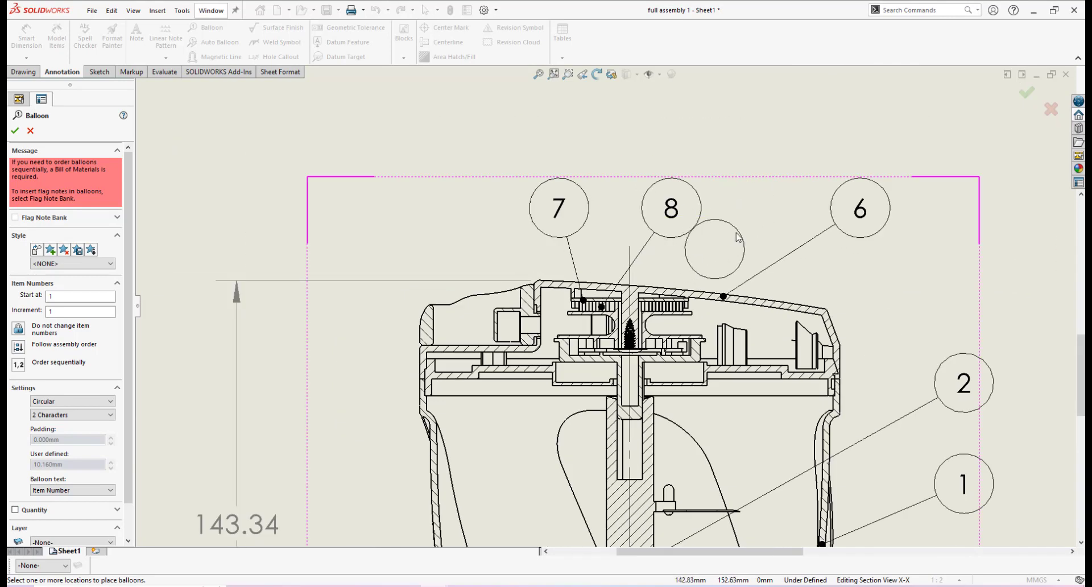
scroll(738, 236, "up", 3)
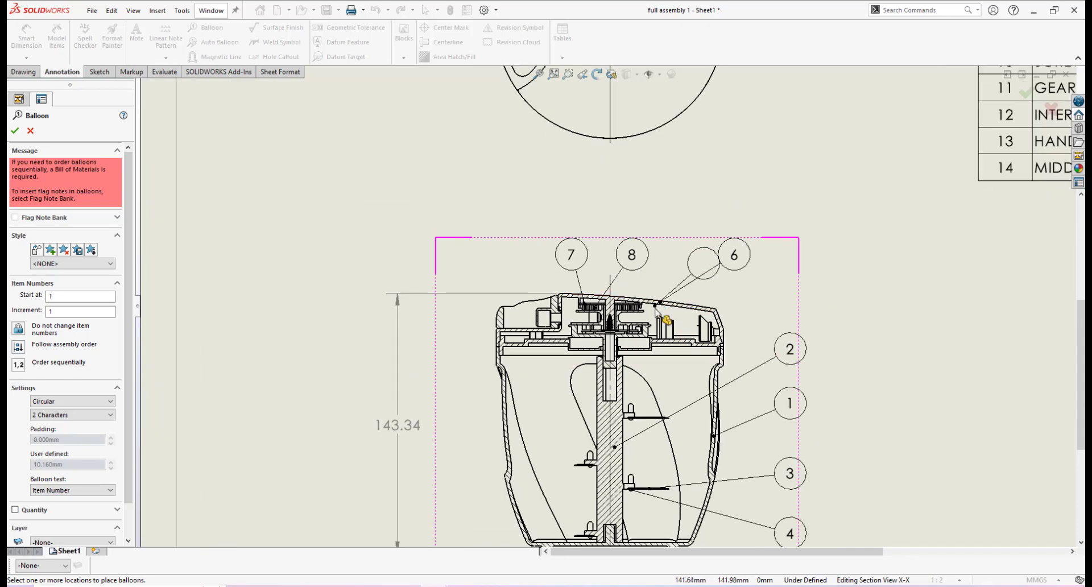
scroll(751, 267, "up", 4)
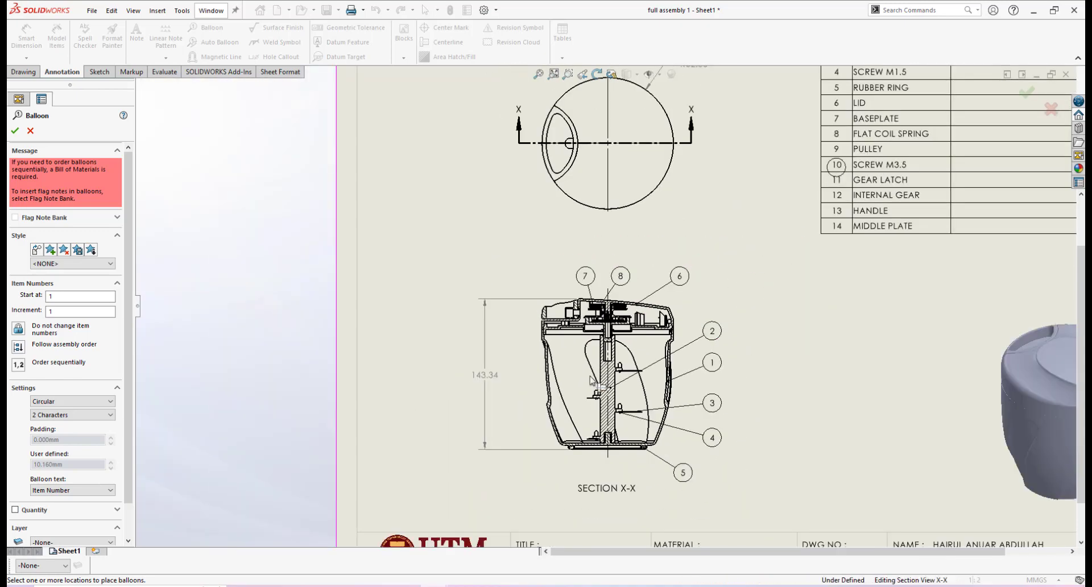
scroll(677, 185, "down", 8)
scroll(677, 185, "down", 6)
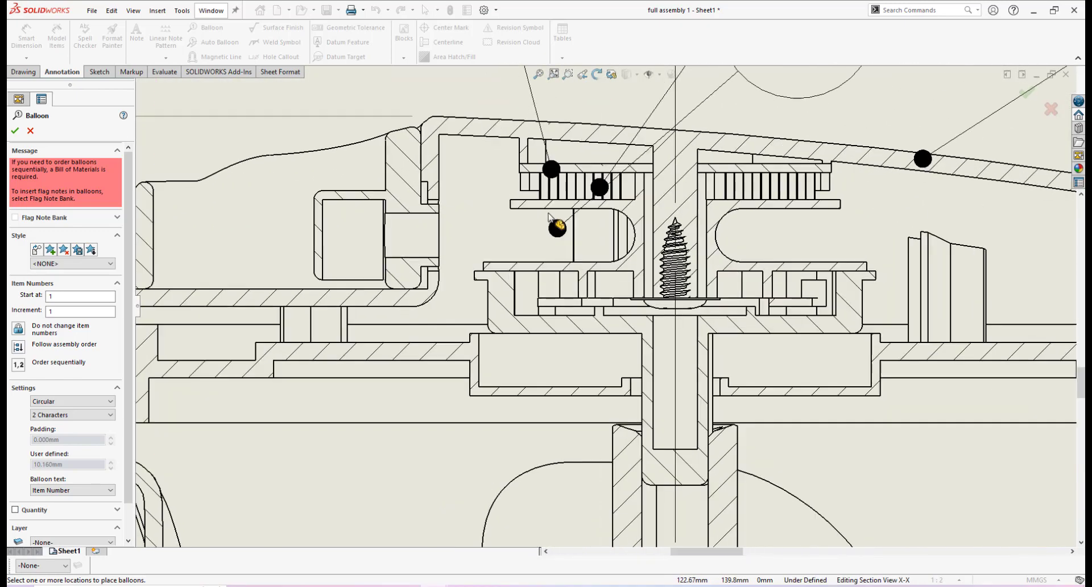
scroll(700, 228, "up", 3)
scroll(796, 229, "down", 5)
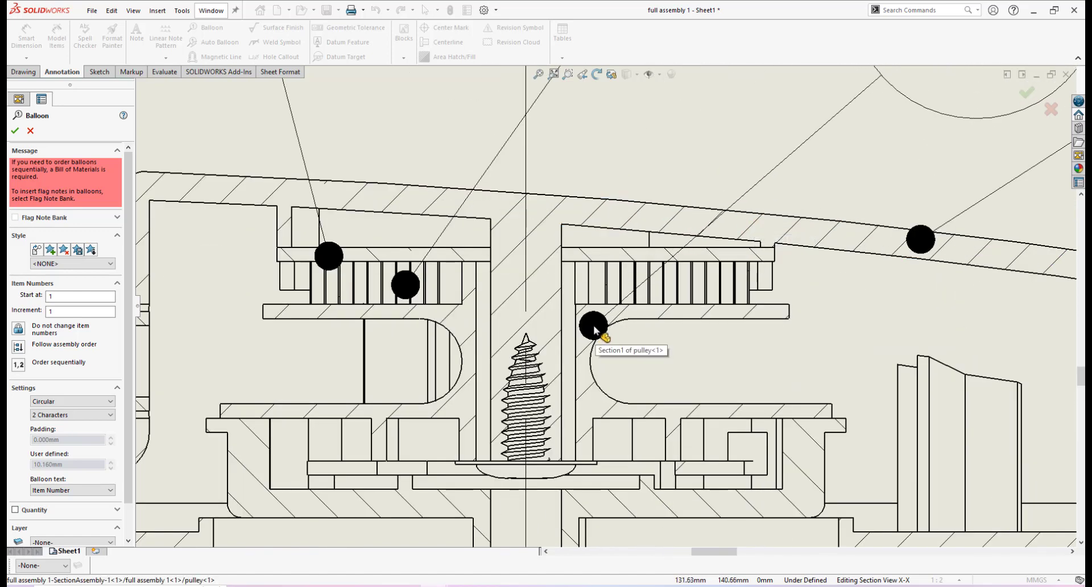
scroll(592, 324, "up", 8)
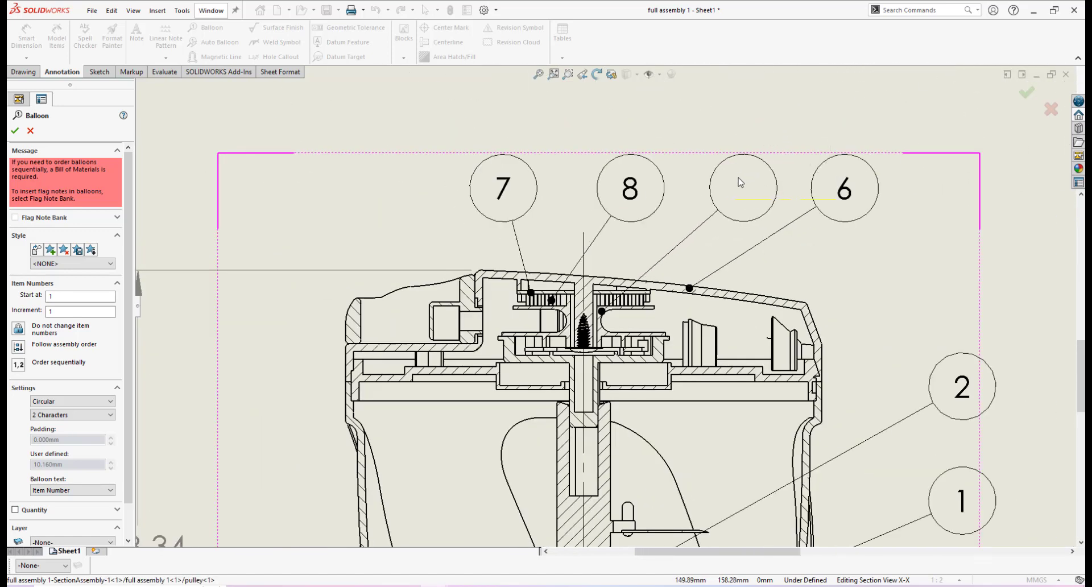
left_click(734, 182)
Step: Add an item balloon to the M3.5 screw at the center of the lid mechanism, aligned to the left of the baseplate's balloon
scroll(626, 284, "up", 3)
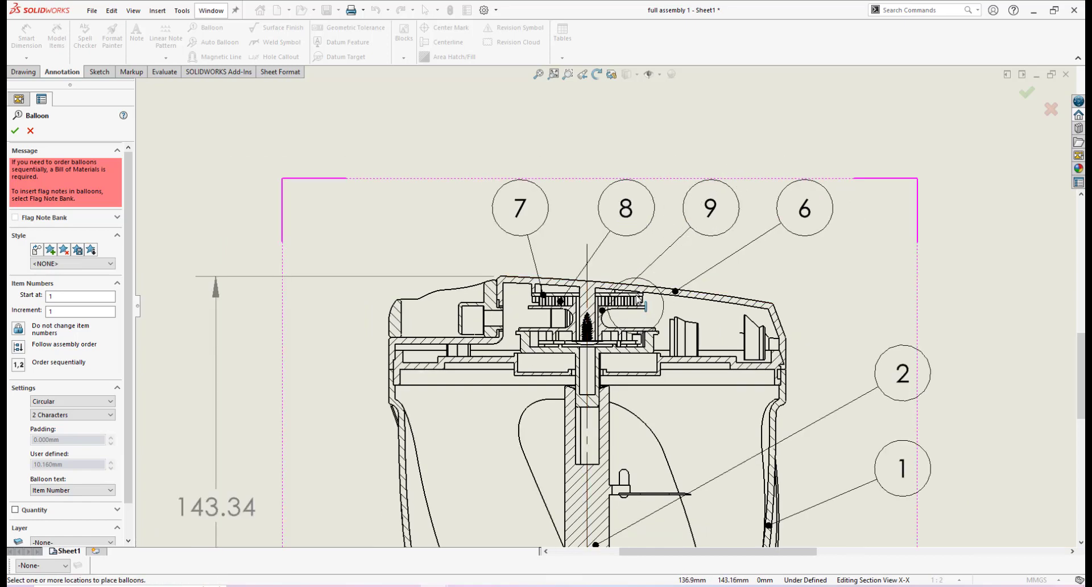
scroll(685, 278, "up", 5)
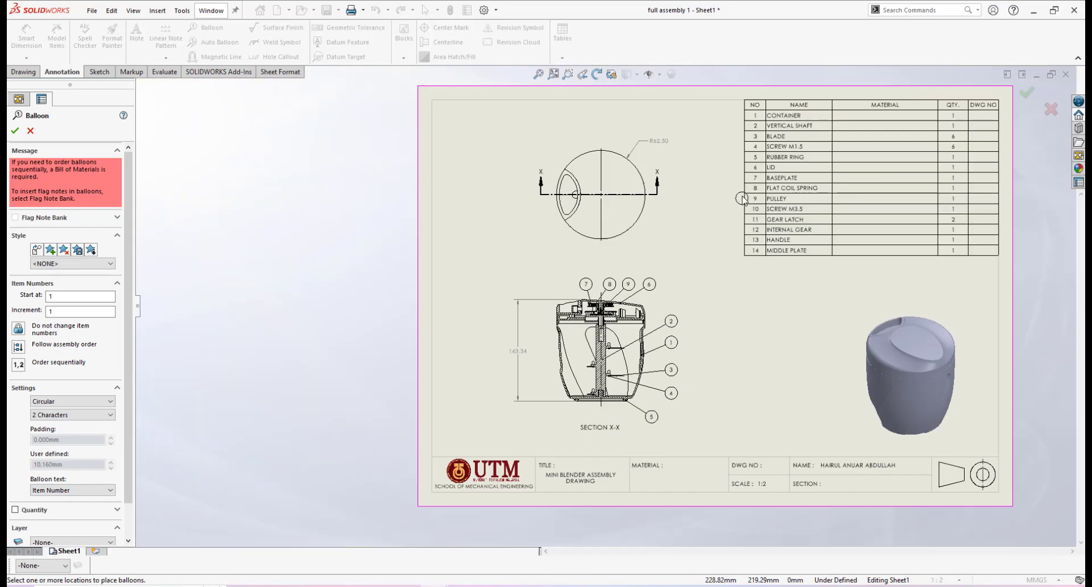
scroll(743, 199, "down", 1)
scroll(603, 324, "down", 10)
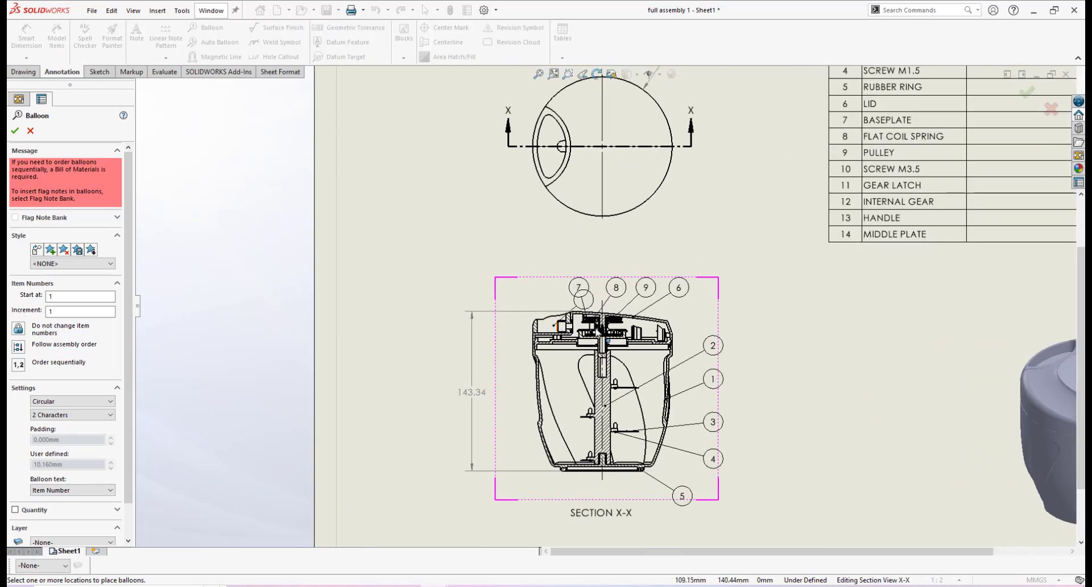
scroll(628, 329, "down", 6)
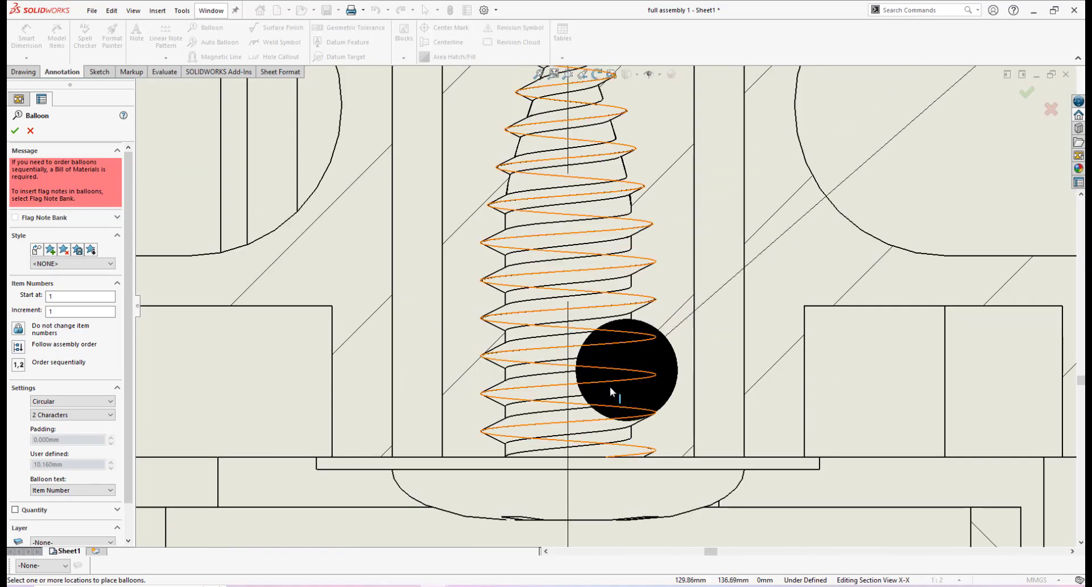
scroll(607, 400, "up", 2)
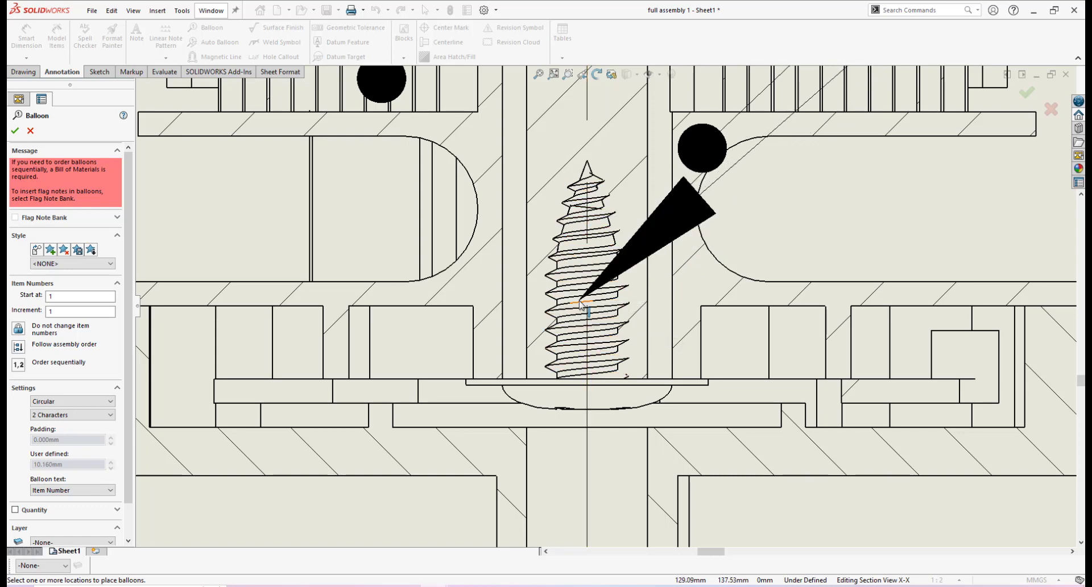
scroll(446, 190, "up", 6)
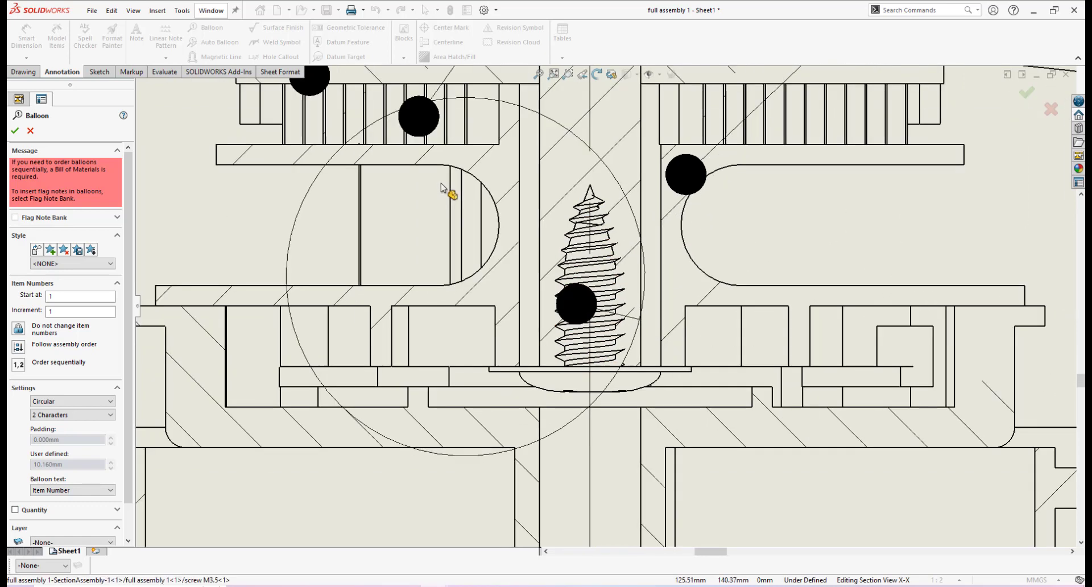
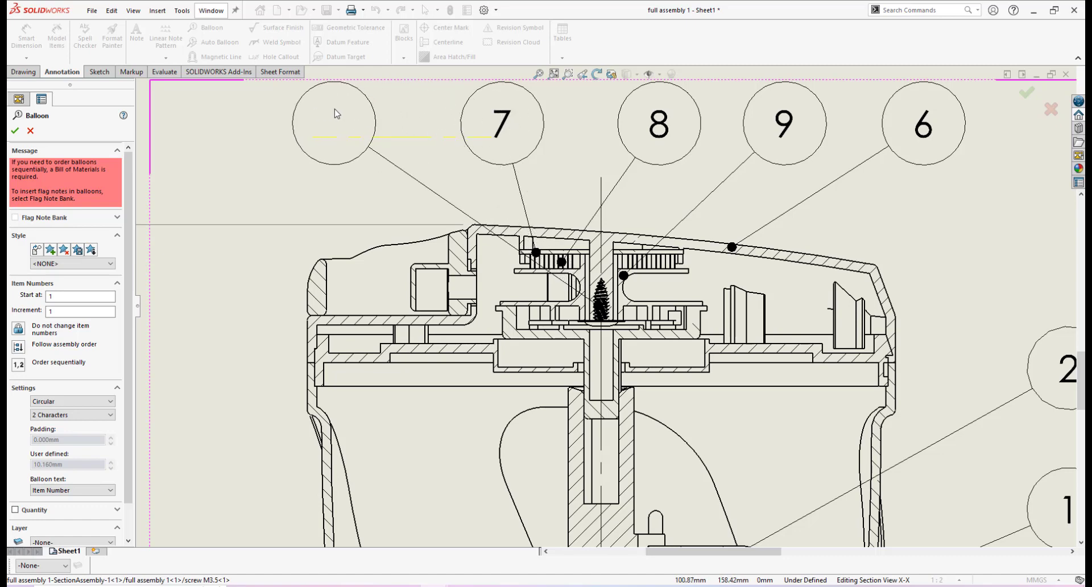
left_click(335, 113)
Step: Add an item balloon to the gear latch in the lid mechanism, placing it left of the lid and below the M3.5 screw's balloon
scroll(569, 290, "up", 4)
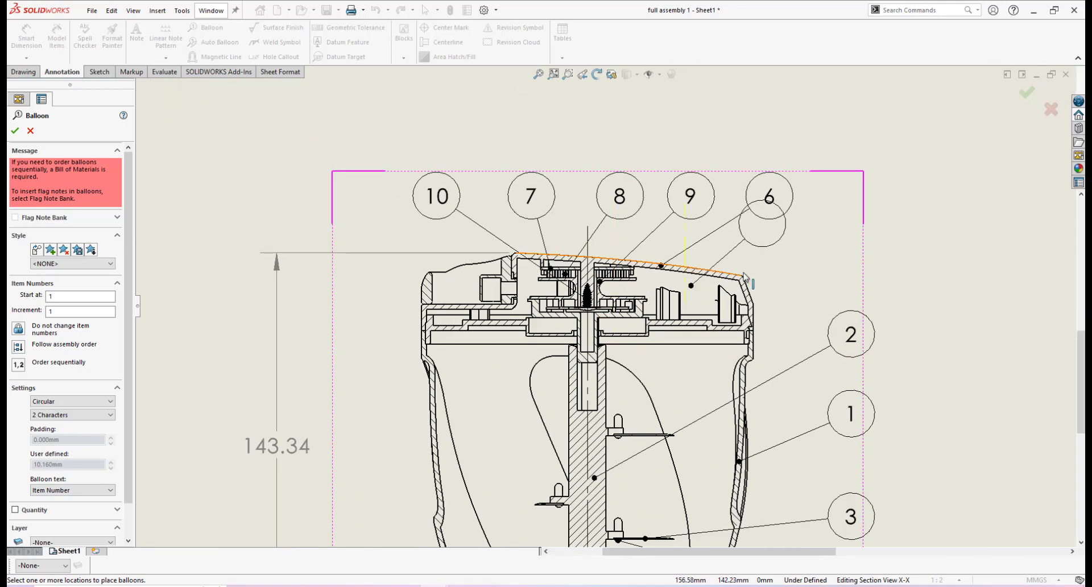
scroll(672, 281, "up", 5)
scroll(627, 370, "down", 3)
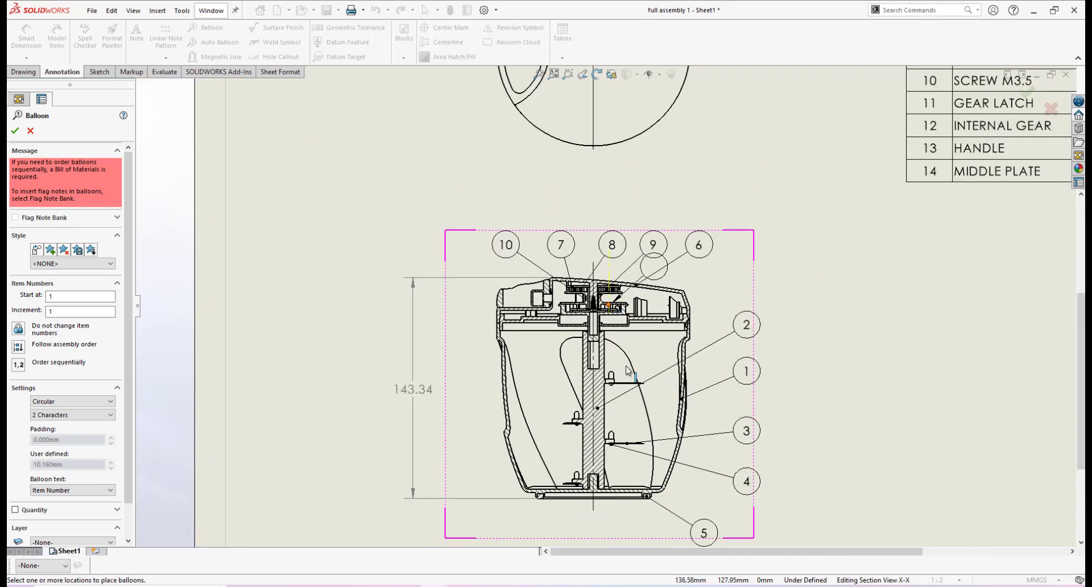
scroll(628, 342, "up", 1)
scroll(623, 316, "down", 4)
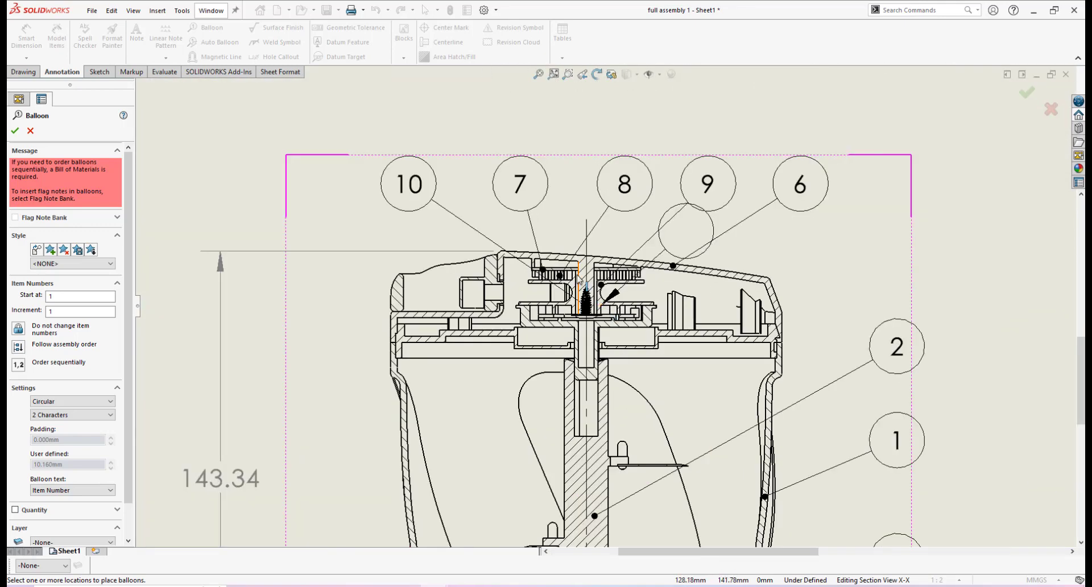
scroll(573, 265, "down", 2)
scroll(573, 266, "up", 4)
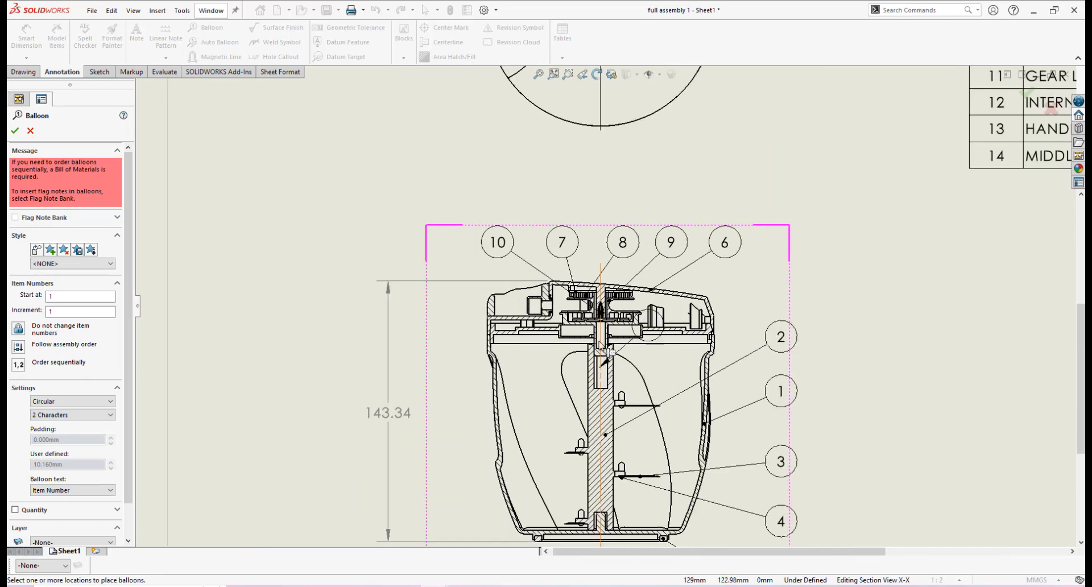
scroll(555, 234, "down", 1)
scroll(555, 233, "up", 5)
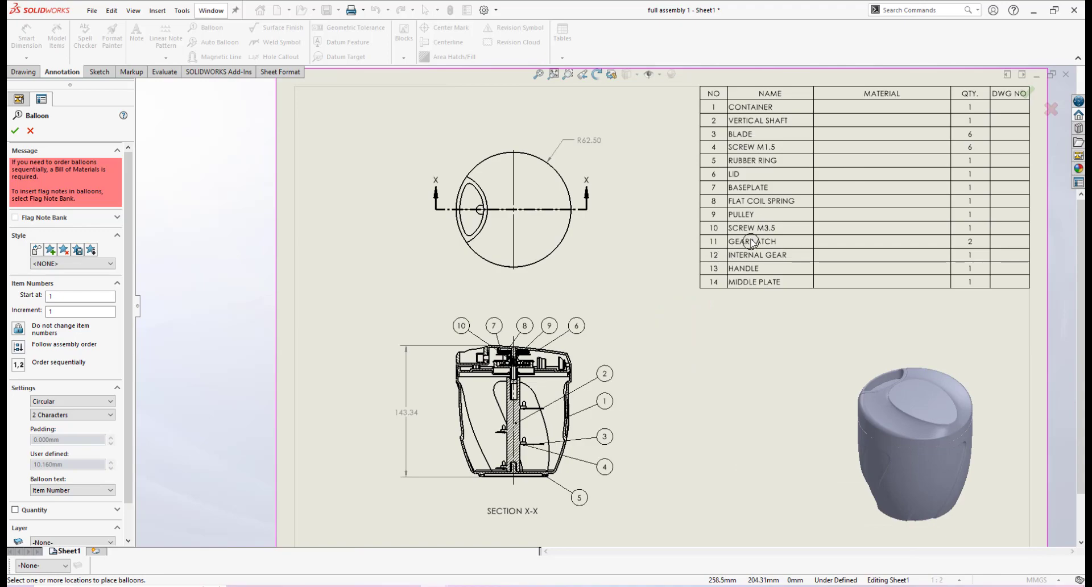
scroll(546, 370, "up", 1)
scroll(546, 349, "down", 6)
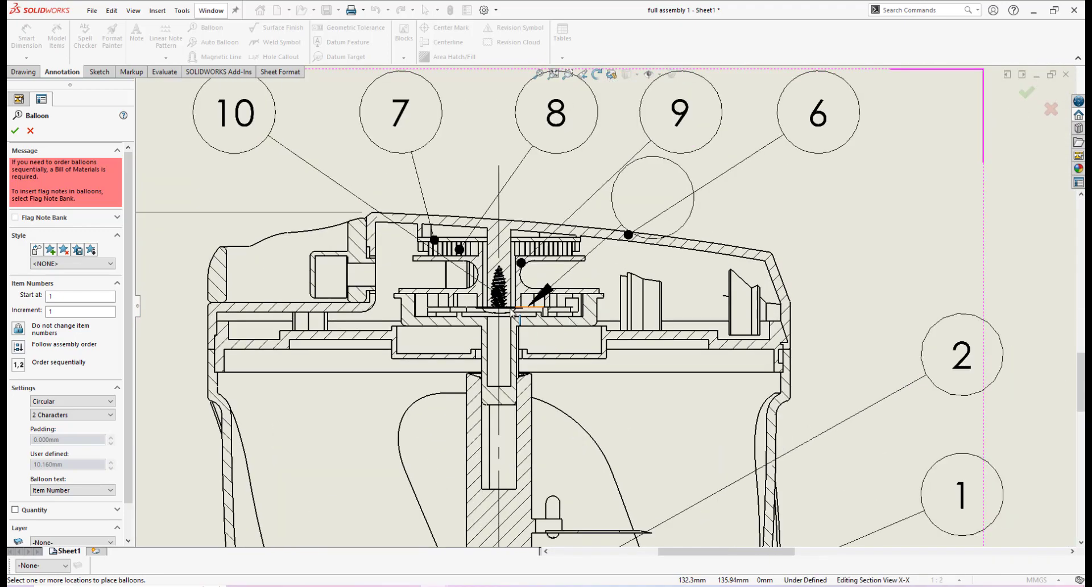
scroll(546, 312, "down", 5)
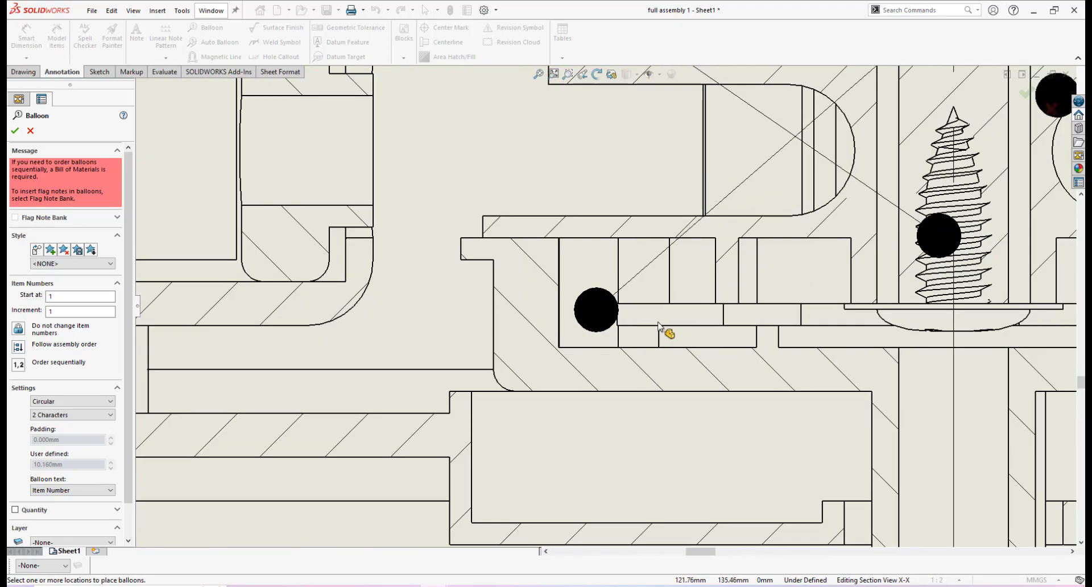
scroll(654, 320, "up", 5)
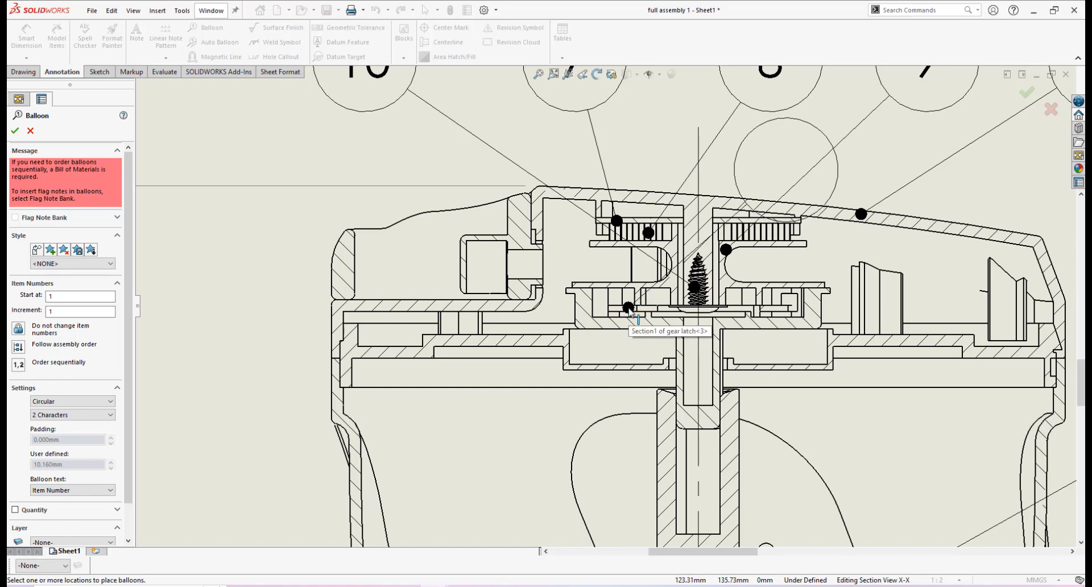
left_click(629, 310)
scroll(628, 310, "up", 2)
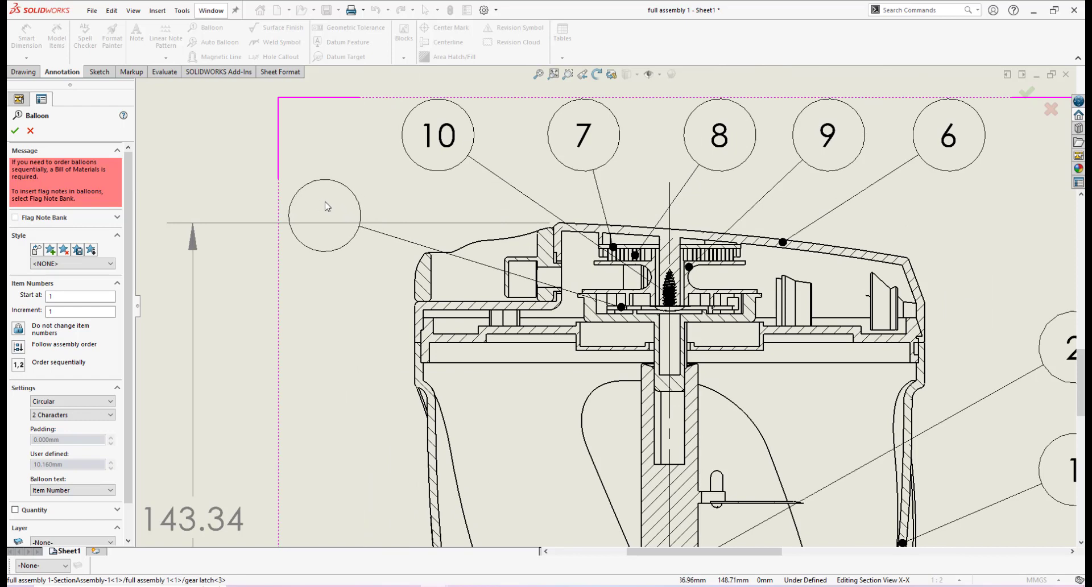
left_click(315, 202)
Step: Add an item balloon to the internal gear, aligned vertically below the gear latch's balloon with a gap between them
scroll(608, 308, "up", 3)
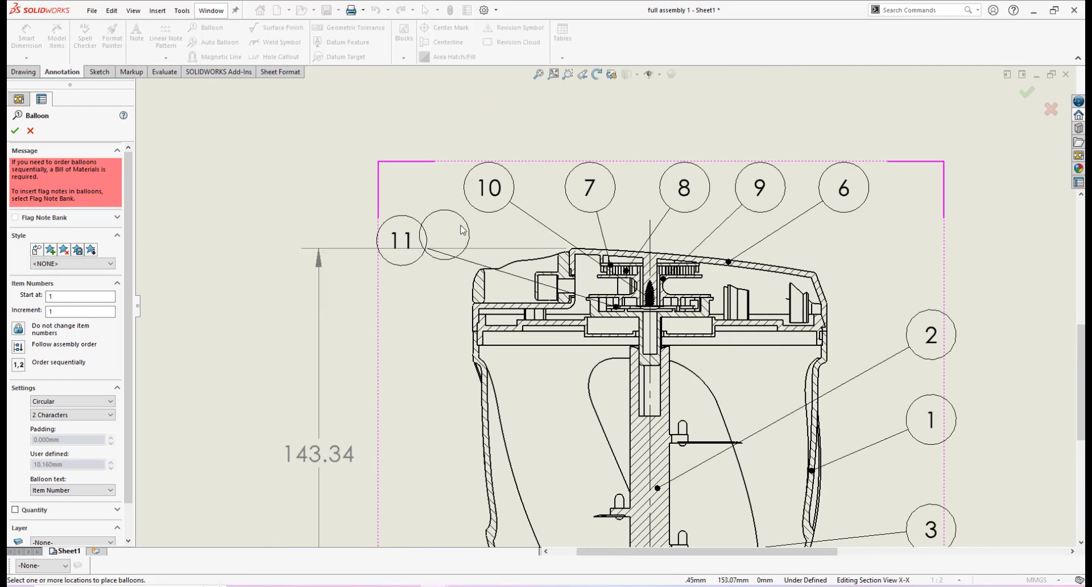
scroll(606, 306, "up", 2)
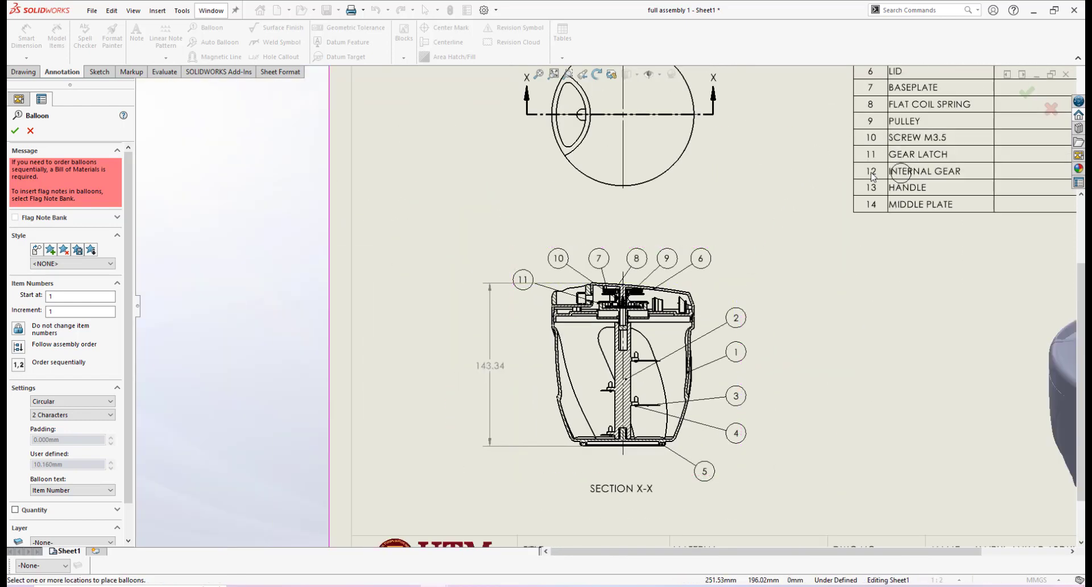
scroll(604, 317, "down", 6)
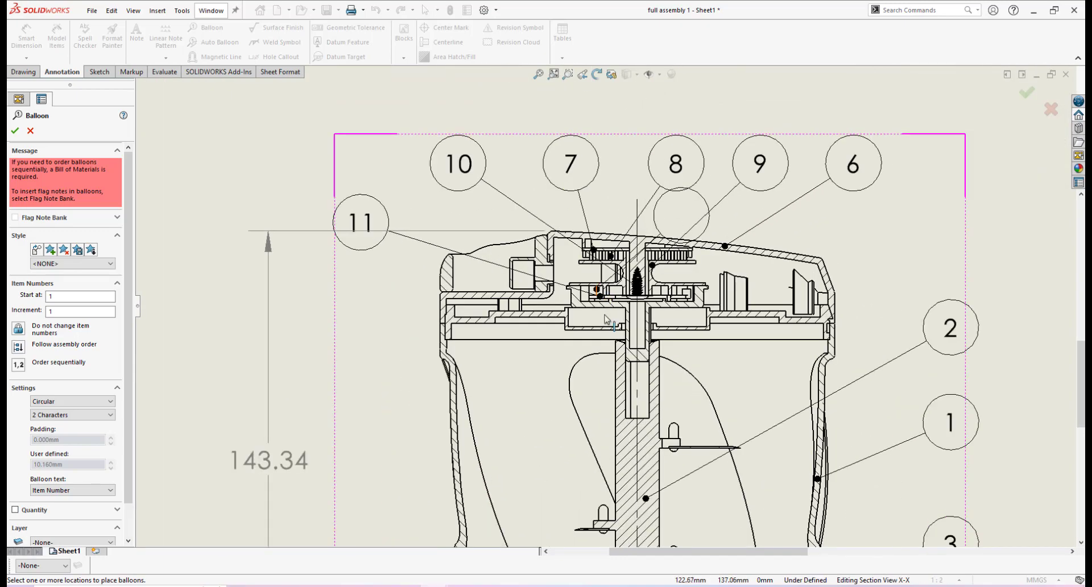
scroll(604, 317, "down", 3)
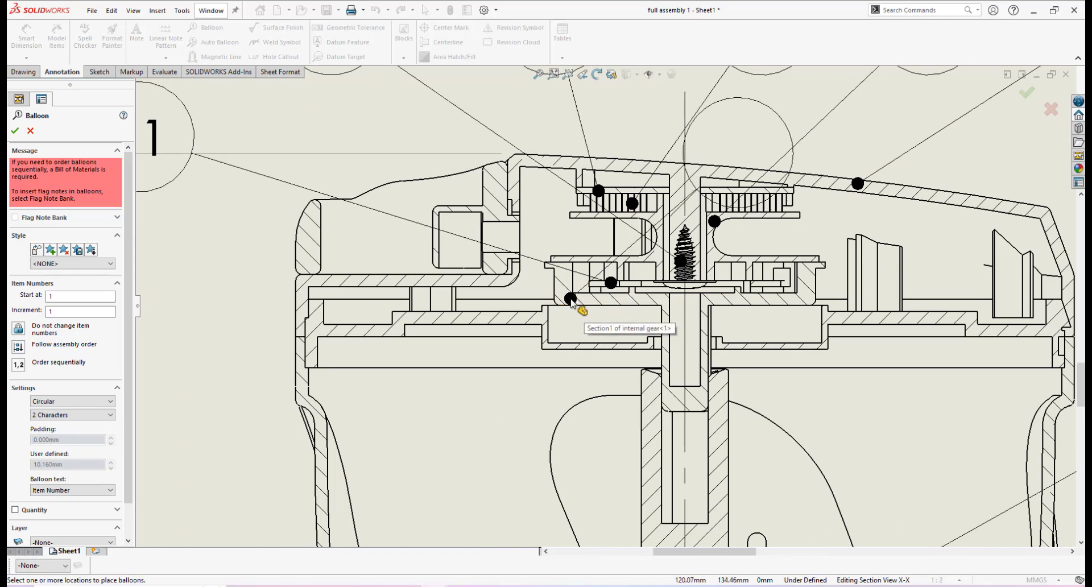
scroll(307, 336, "up", 4)
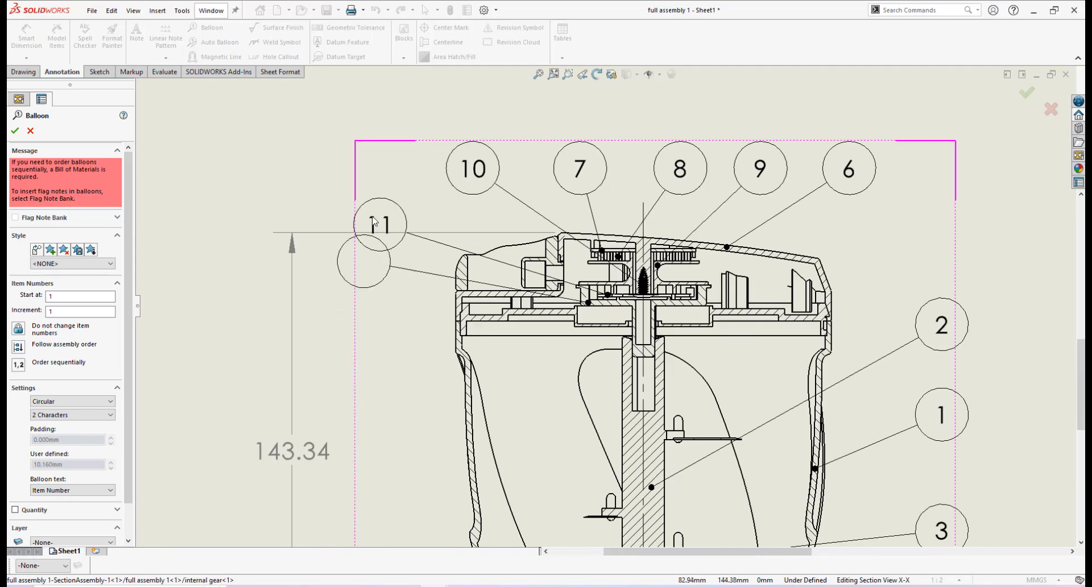
left_click(385, 224)
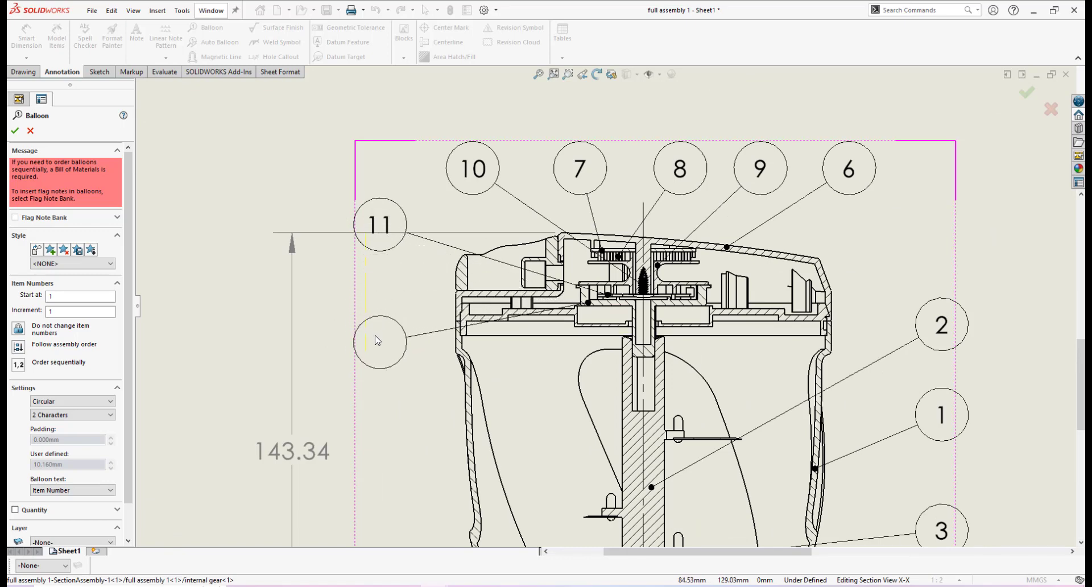
left_click(379, 341)
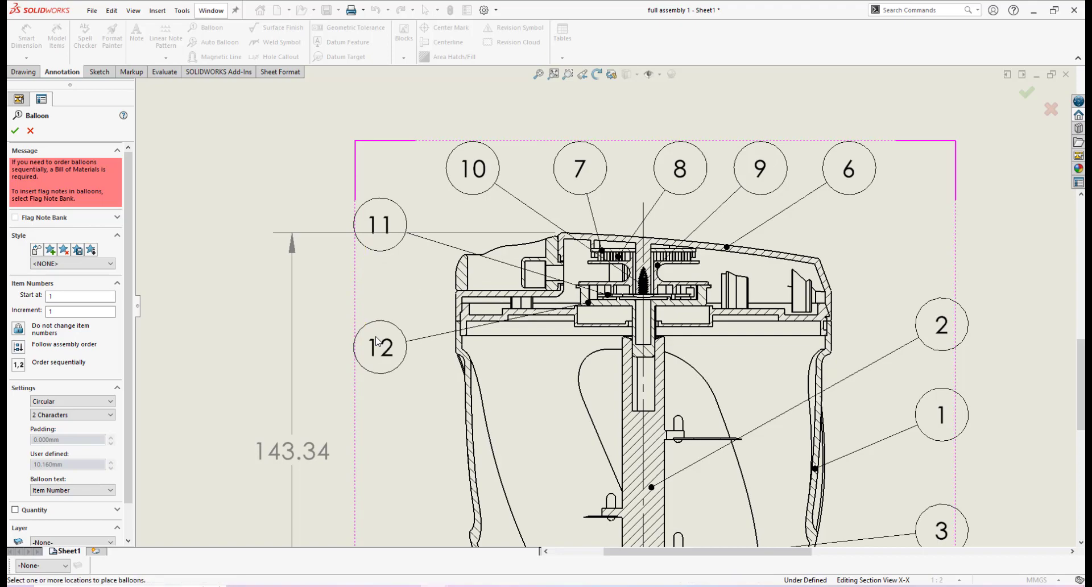
Step: Add an item balloon to the handle's sectioned outer end, aligned in the column between the gear latch's and internal gear's balloons
scroll(603, 318, "up", 4)
scroll(868, 234, "up", 3)
scroll(800, 225, "down", 2)
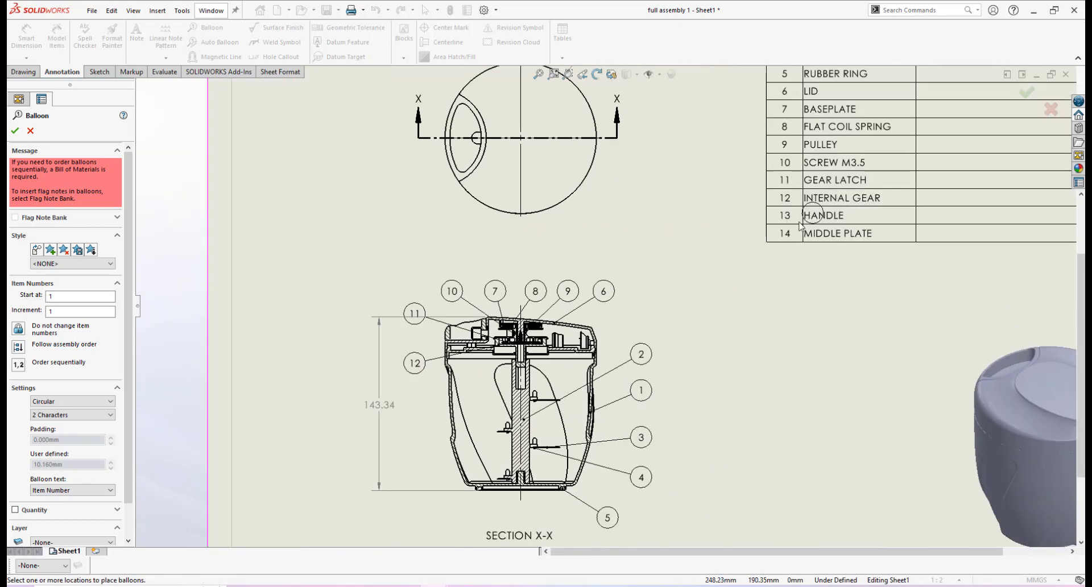
scroll(450, 339, "down", 5)
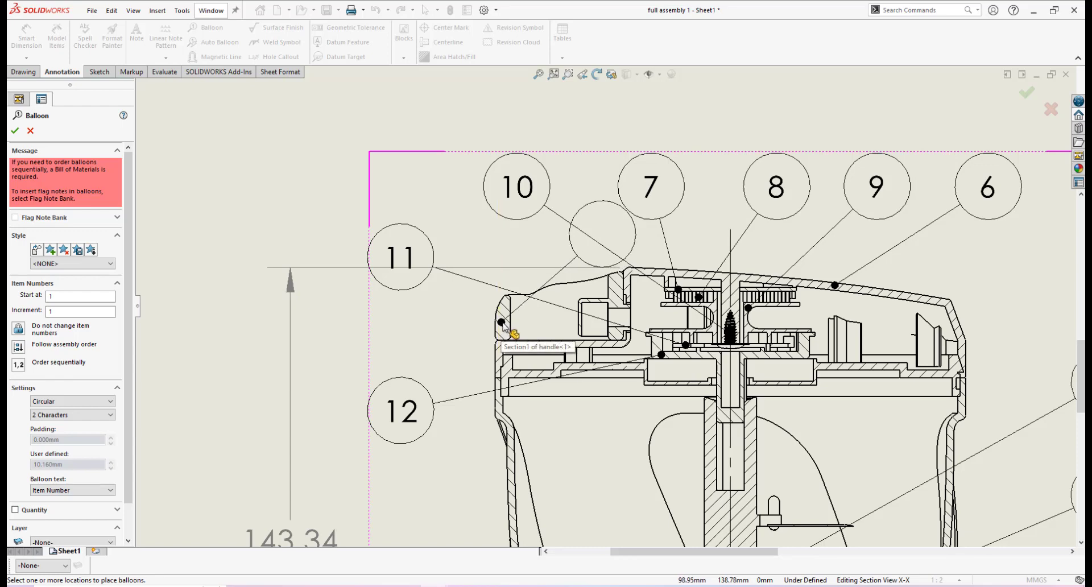
left_click(502, 323)
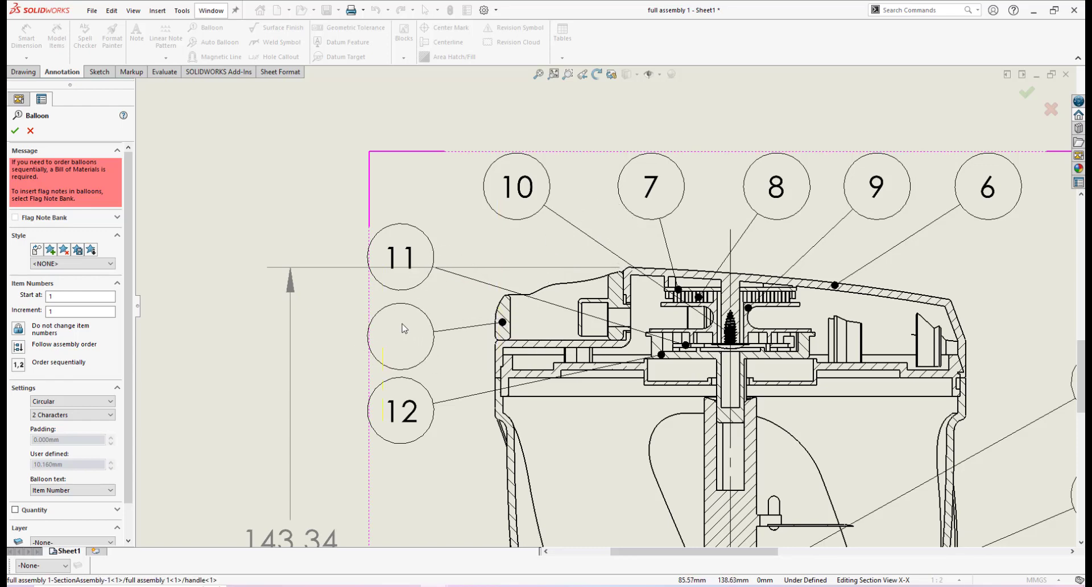
left_click(404, 328)
Step: Add an item balloon to the middle plate at the container's right rim, above the vertical shaft's balloon, and finish ballooning
scroll(605, 305, "up", 6)
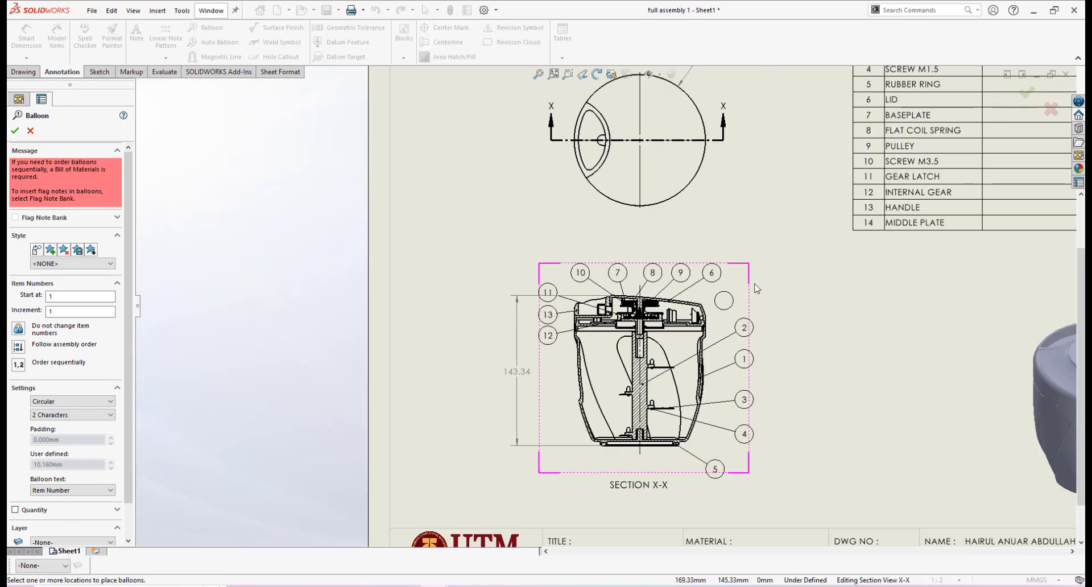
scroll(752, 290, "up", 3)
scroll(681, 308, "down", 1)
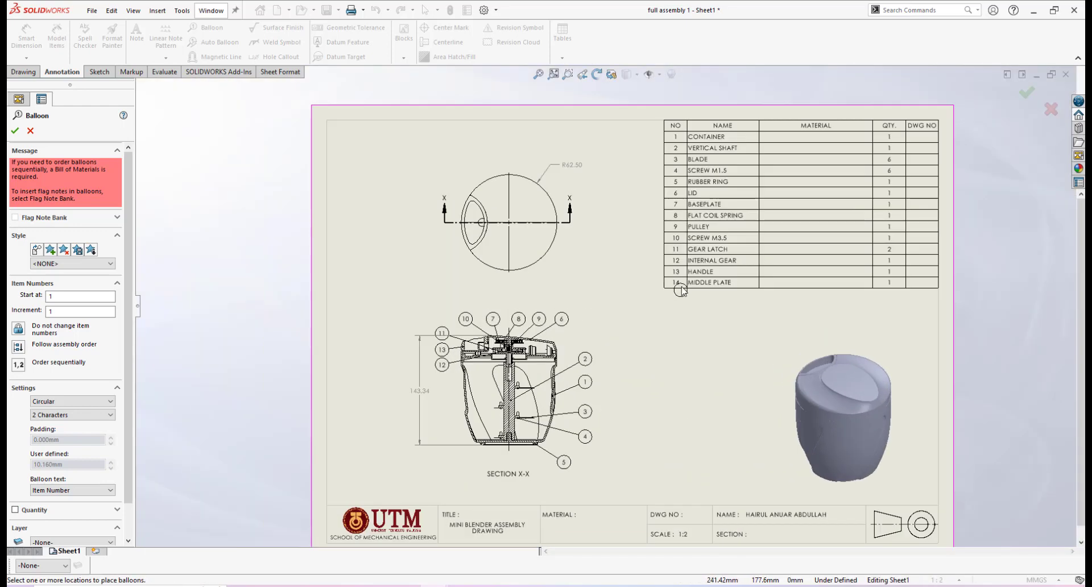
scroll(610, 347, "down", 2)
scroll(614, 335, "up", 2)
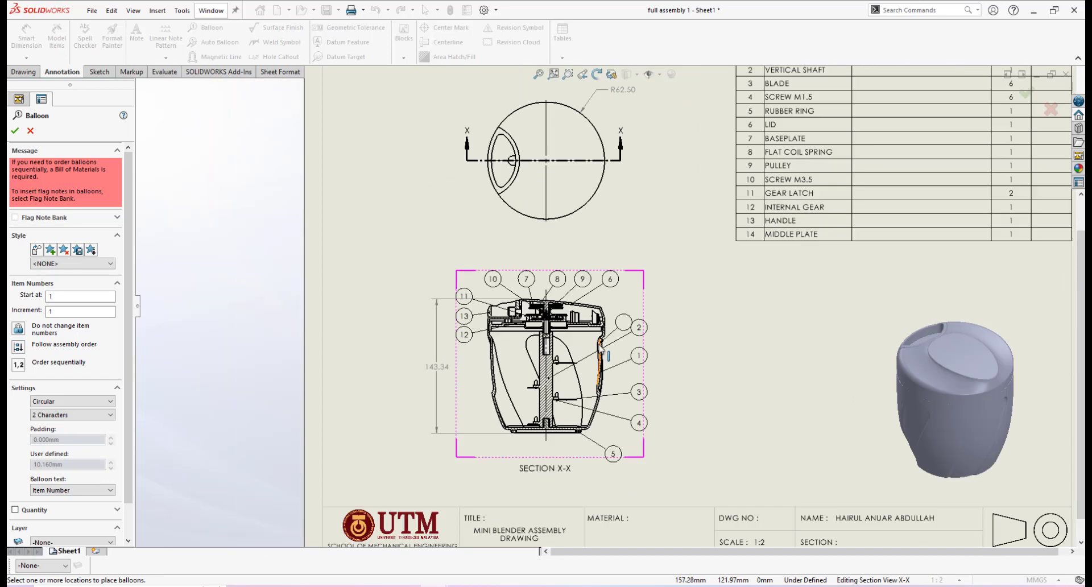
scroll(625, 315, "down", 5)
scroll(625, 314, "down", 2)
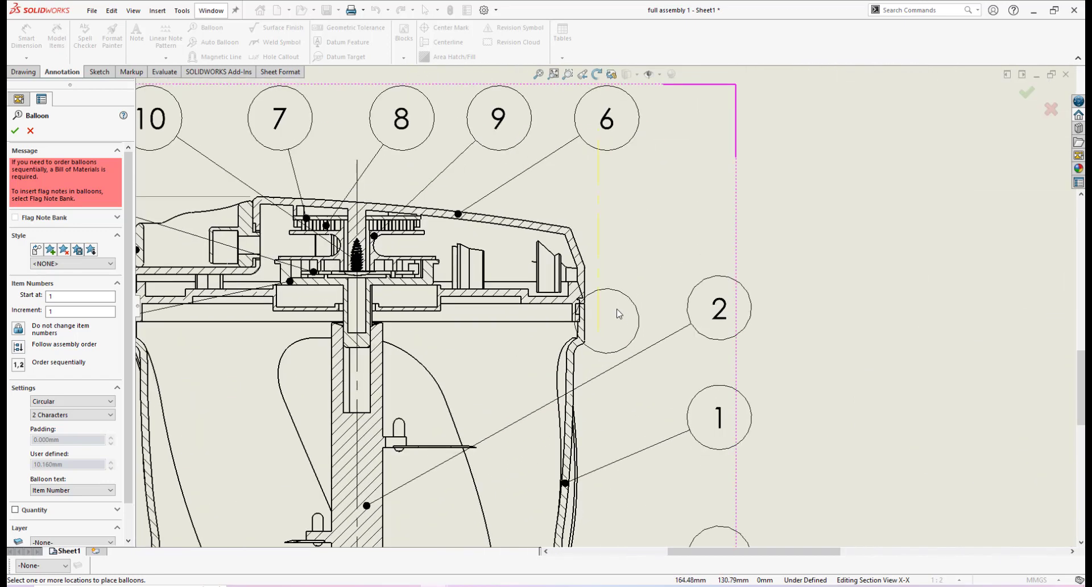
left_click(576, 294)
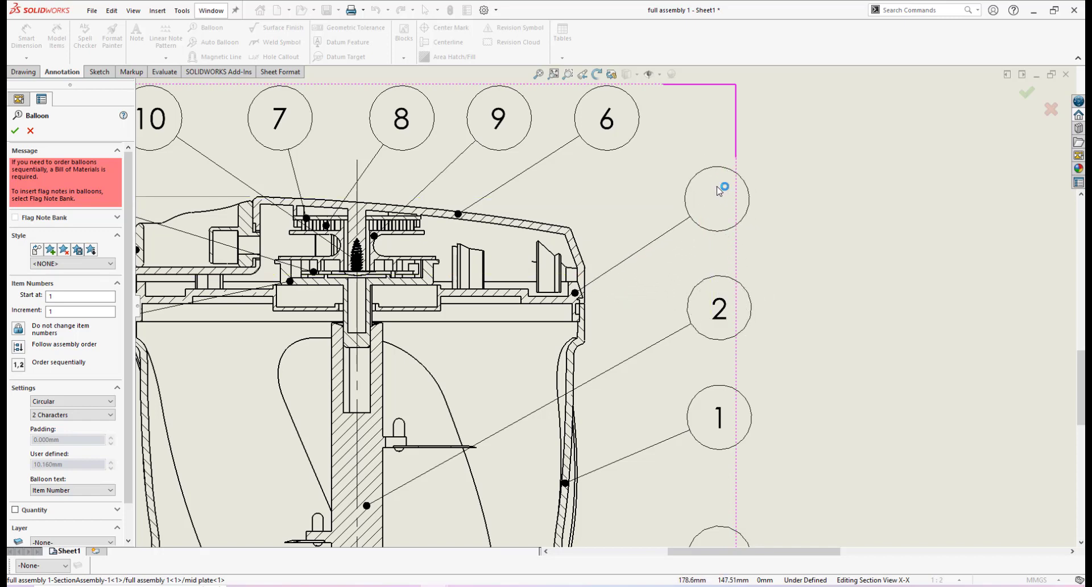
scroll(740, 225, "up", 6)
scroll(545, 304, "down", 5)
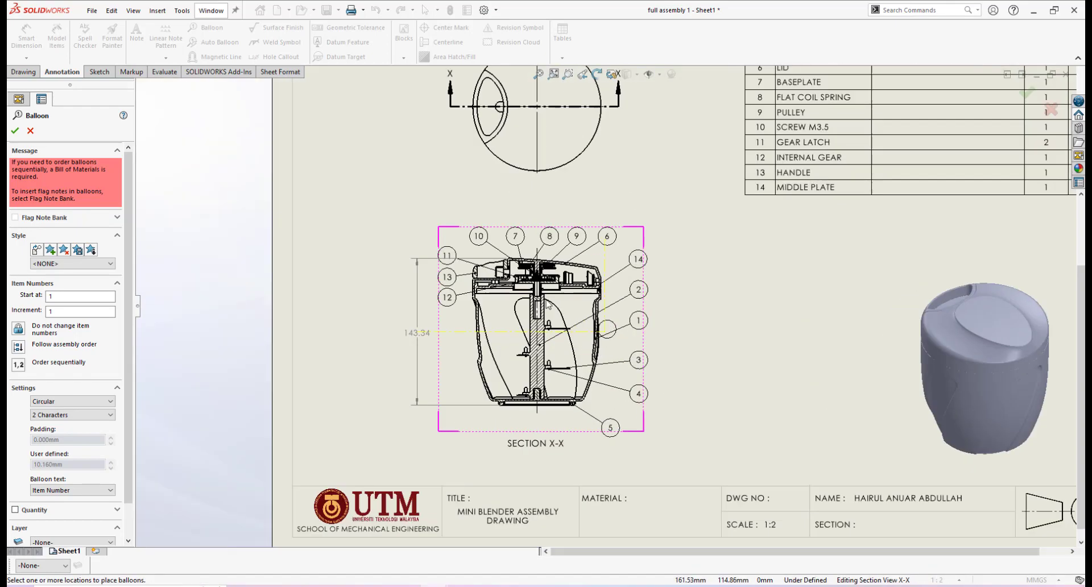
scroll(545, 305, "up", 4)
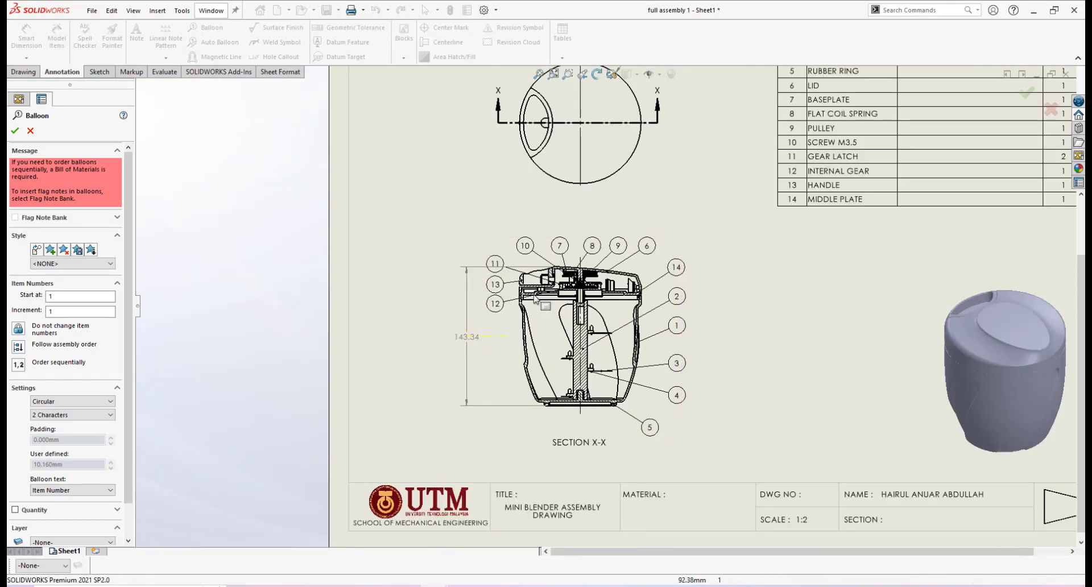
key("Escape")
Step: Examine the balloons and their leaders around the lid mechanism in Section X-X, and review the whole sheet against the bill of materials
scroll(630, 345, "up", 3)
scroll(703, 262, "down", 4)
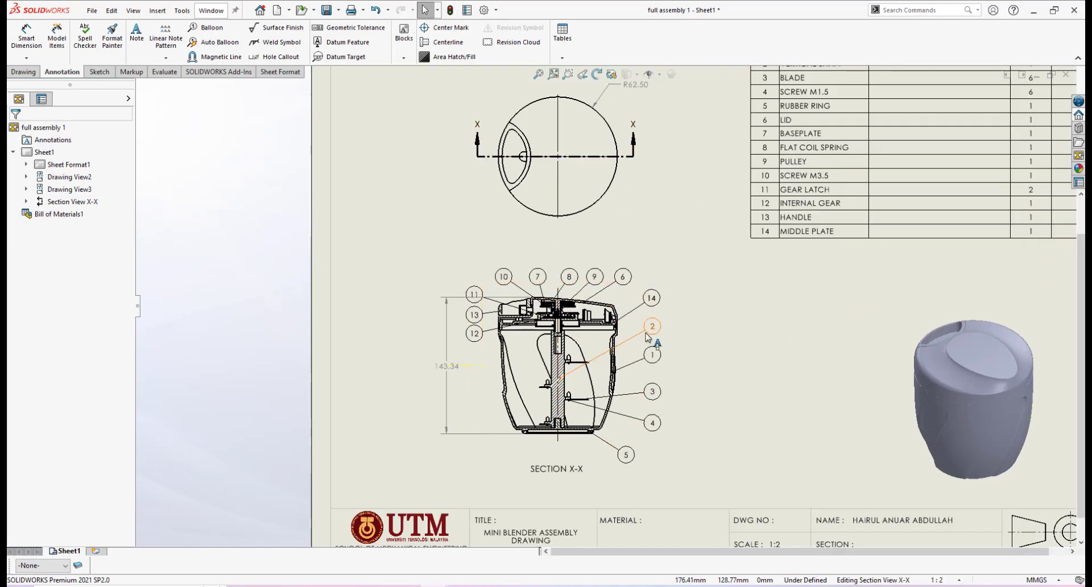
scroll(638, 319, "up", 2)
scroll(633, 316, "down", 6)
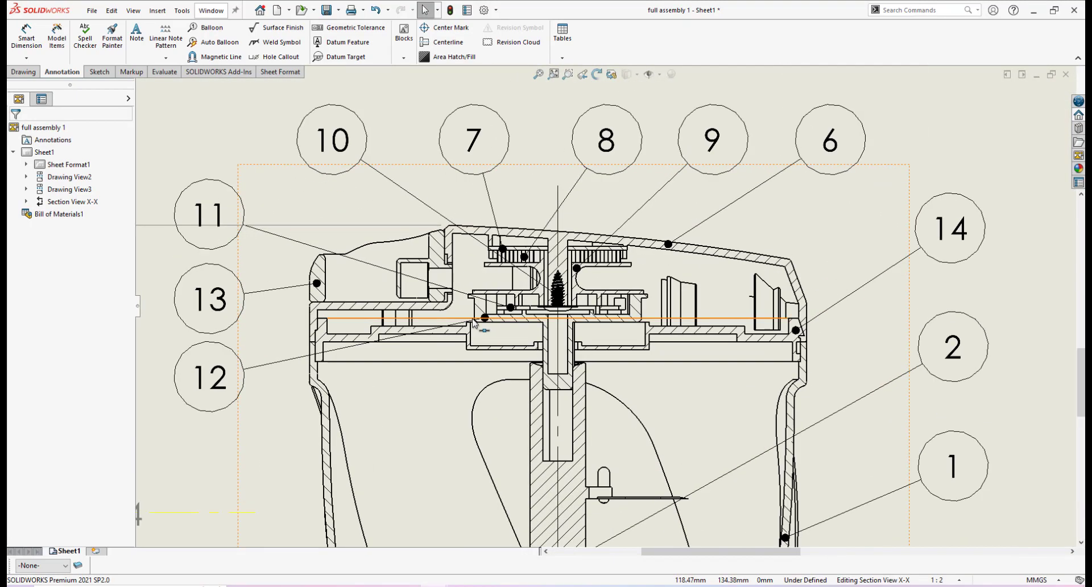
scroll(474, 322, "up", 5)
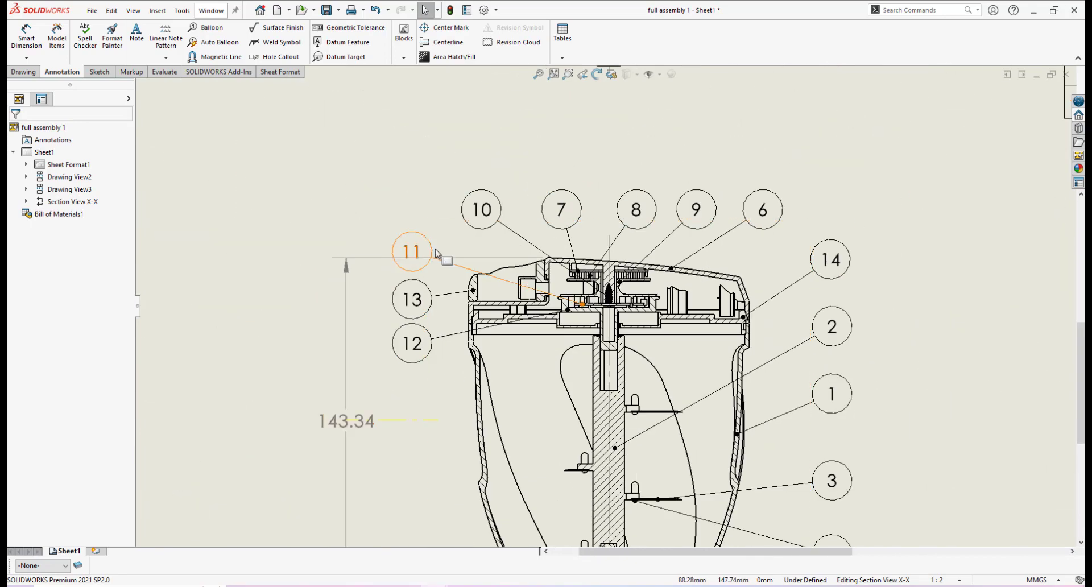
scroll(709, 319, "down", 3)
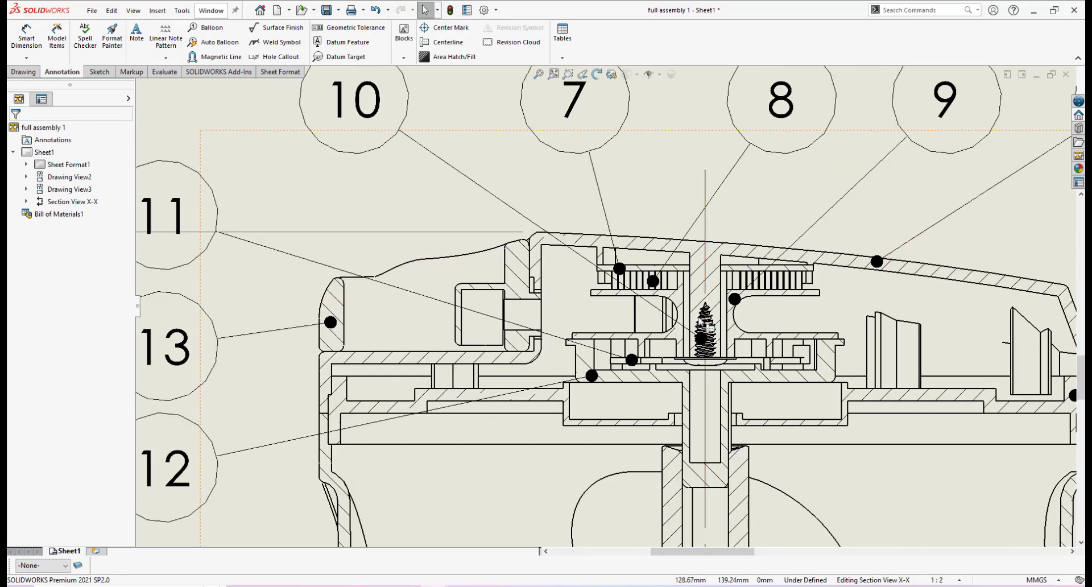
scroll(718, 344, "up", 3)
scroll(660, 313, "down", 2)
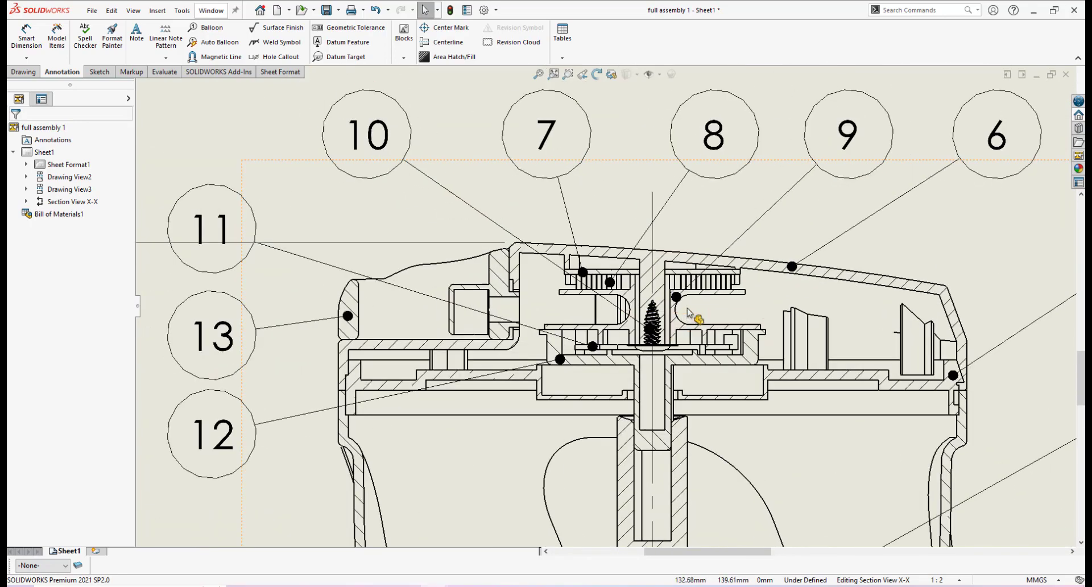
scroll(688, 312, "up", 3)
scroll(692, 308, "down", 5)
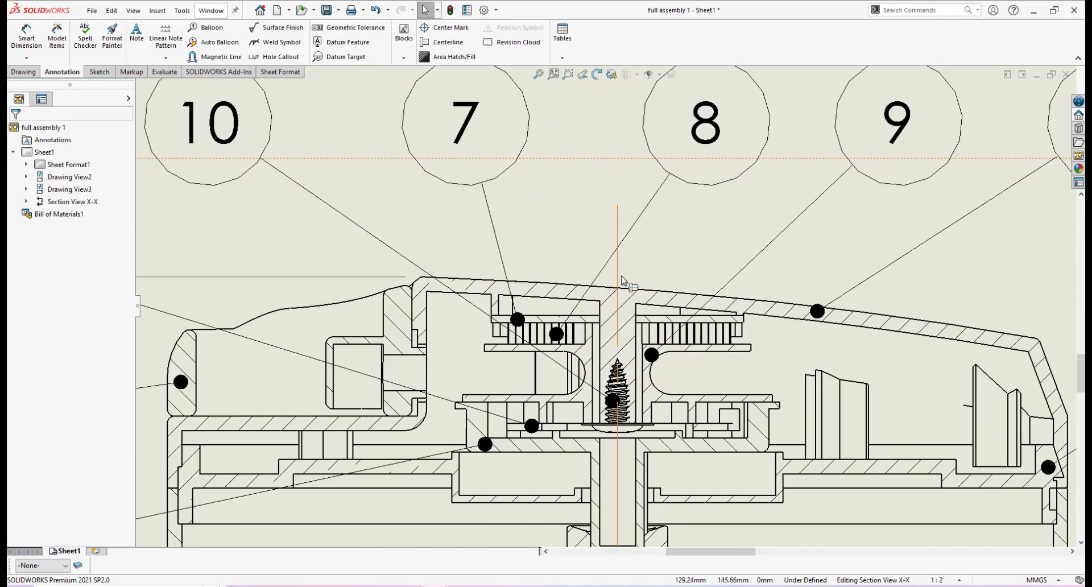
scroll(622, 280, "up", 8)
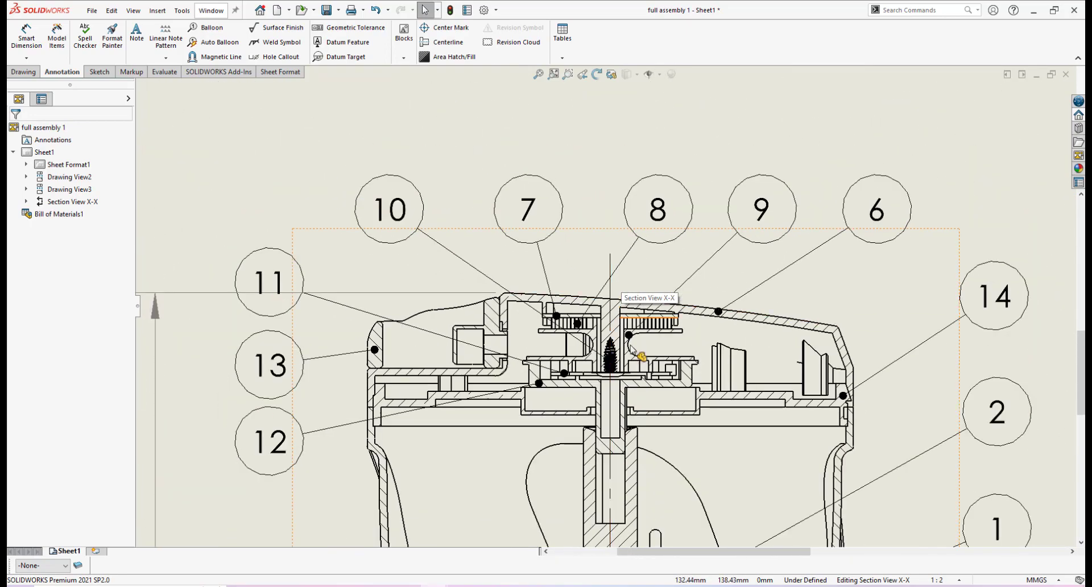
scroll(660, 364, "up", 4)
scroll(655, 350, "down", 3)
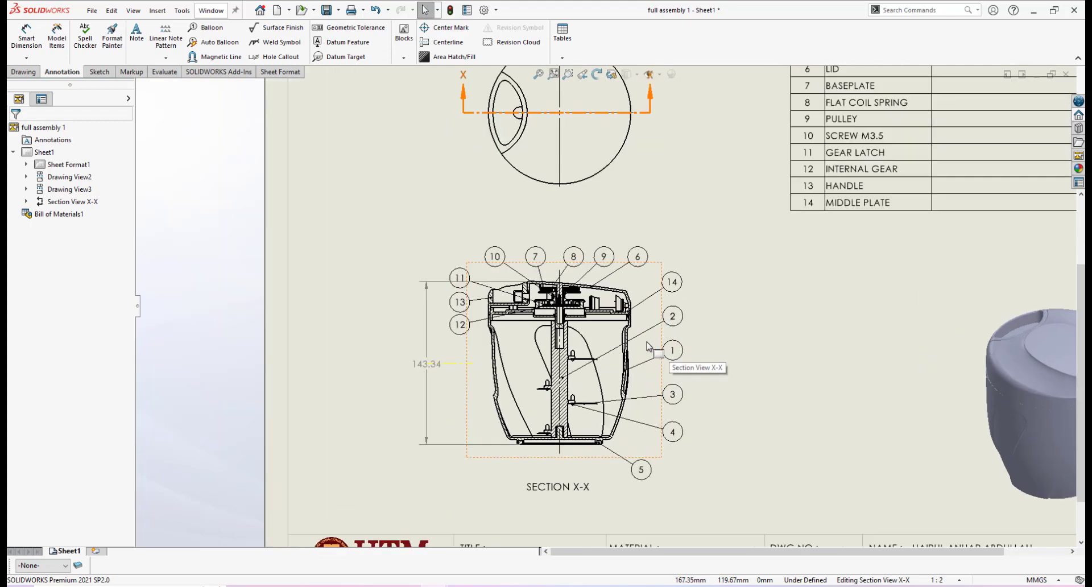
scroll(644, 322, "up", 3)
scroll(658, 274, "up", 2)
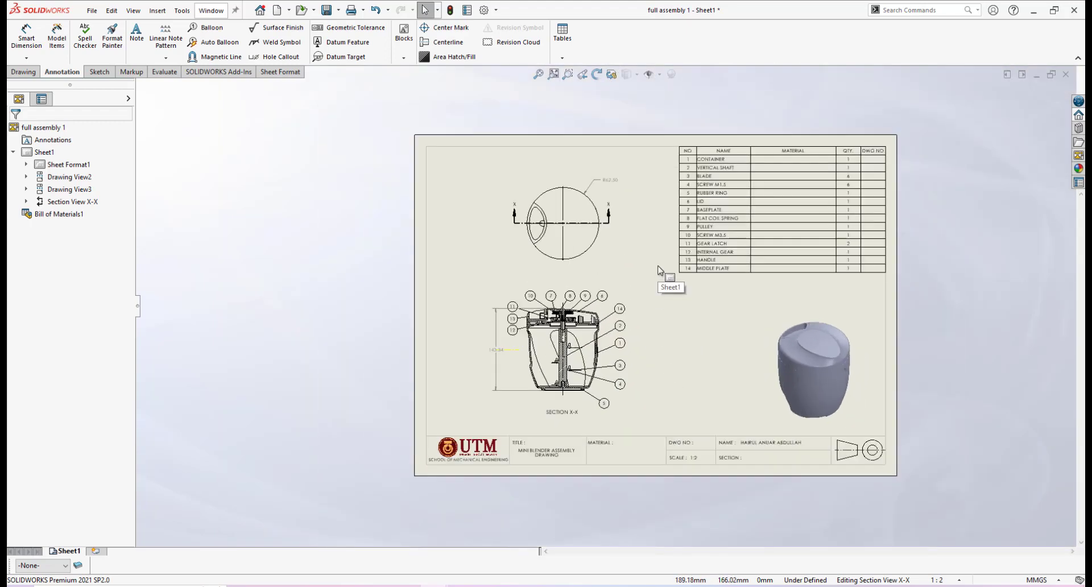
Step: Save the assembly drawing
scroll(616, 334, "down", 1)
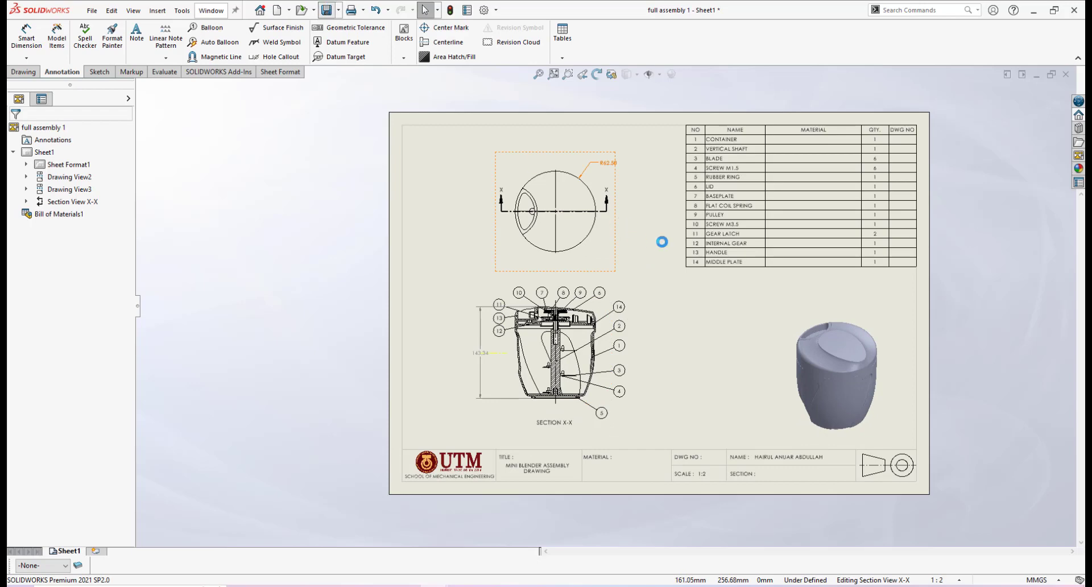
scroll(814, 171, "down", 1)
scroll(747, 232, "up", 2)
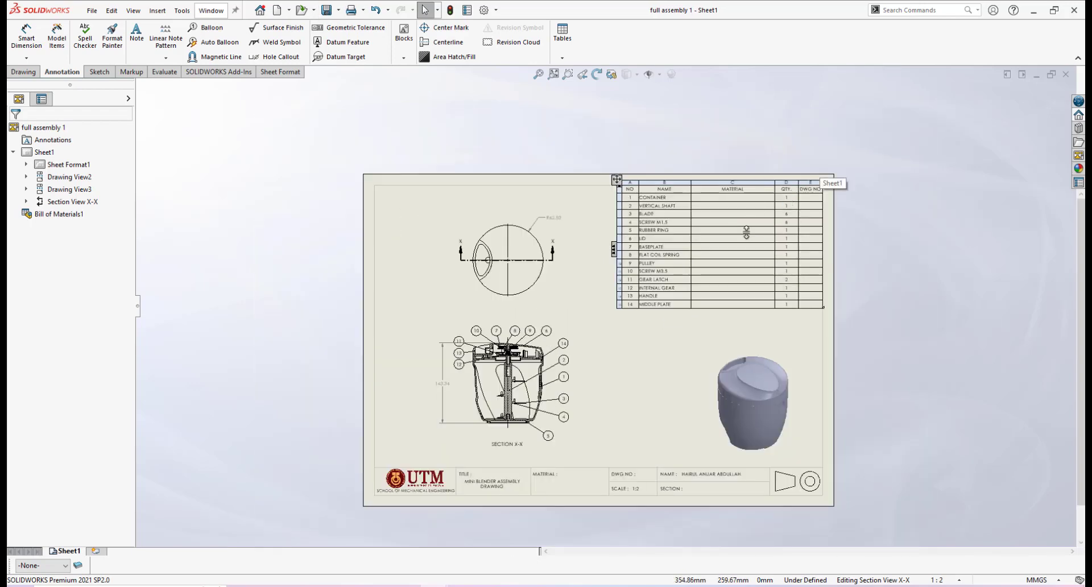
Step: Enter PLASTIC as the material of the container and the vertical shaft in the bill of materials
scroll(746, 232, "down", 2)
scroll(673, 216, "down", 1)
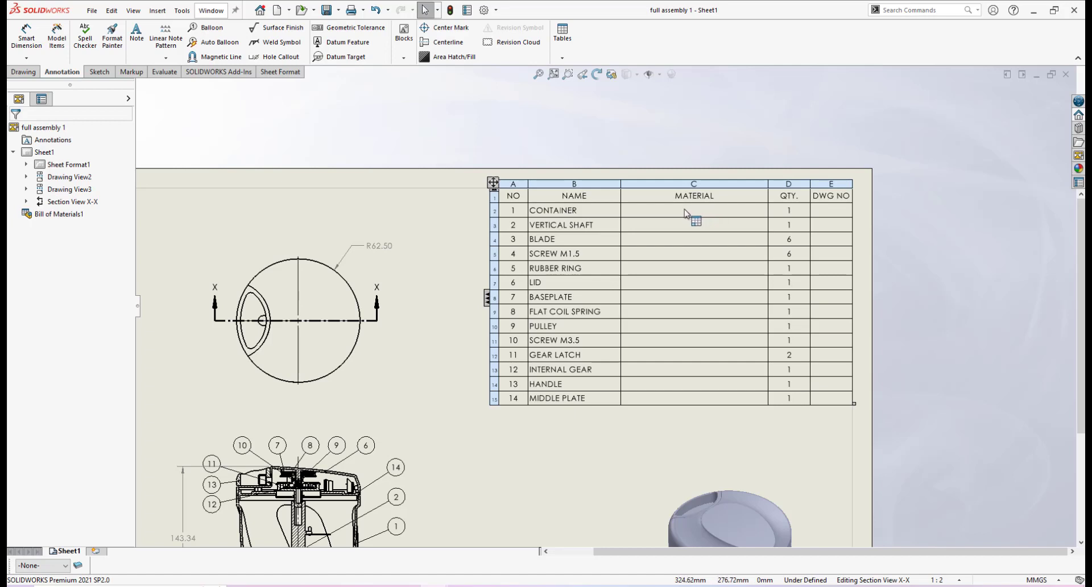
left_click(695, 414)
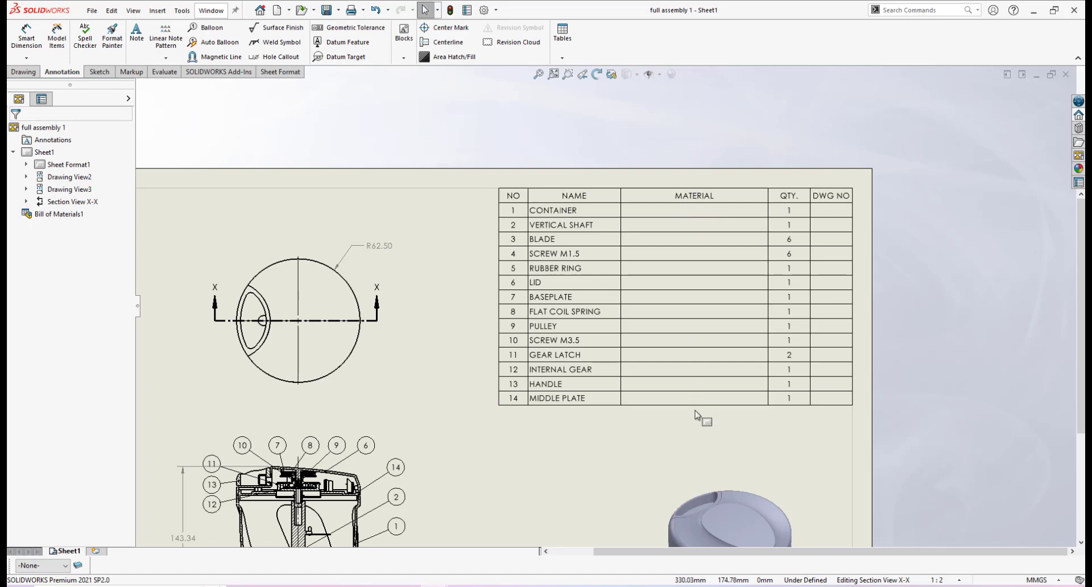
left_click(689, 352)
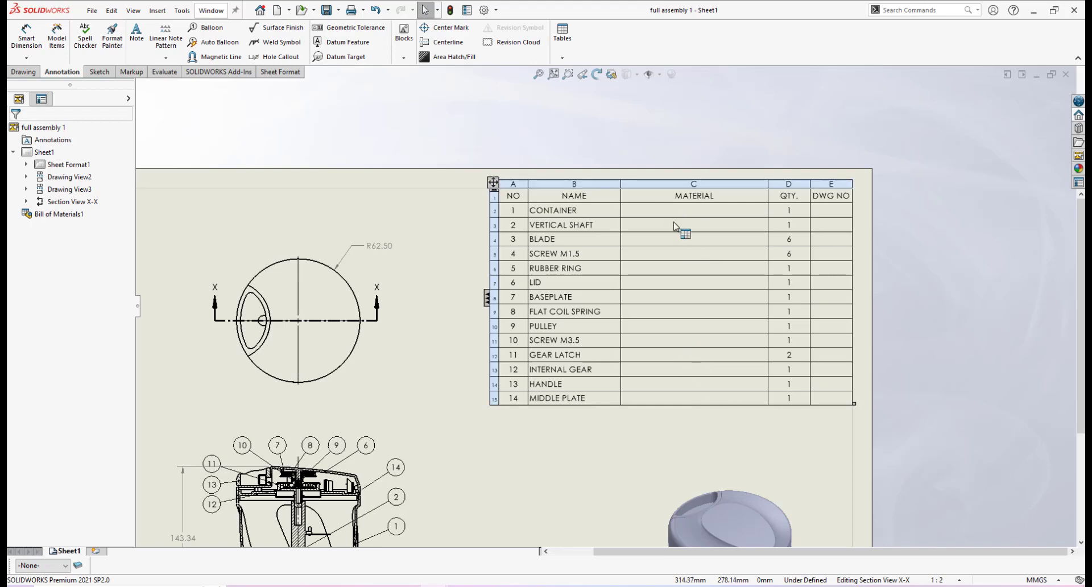
scroll(677, 230, "up", 2)
scroll(654, 253, "down", 3)
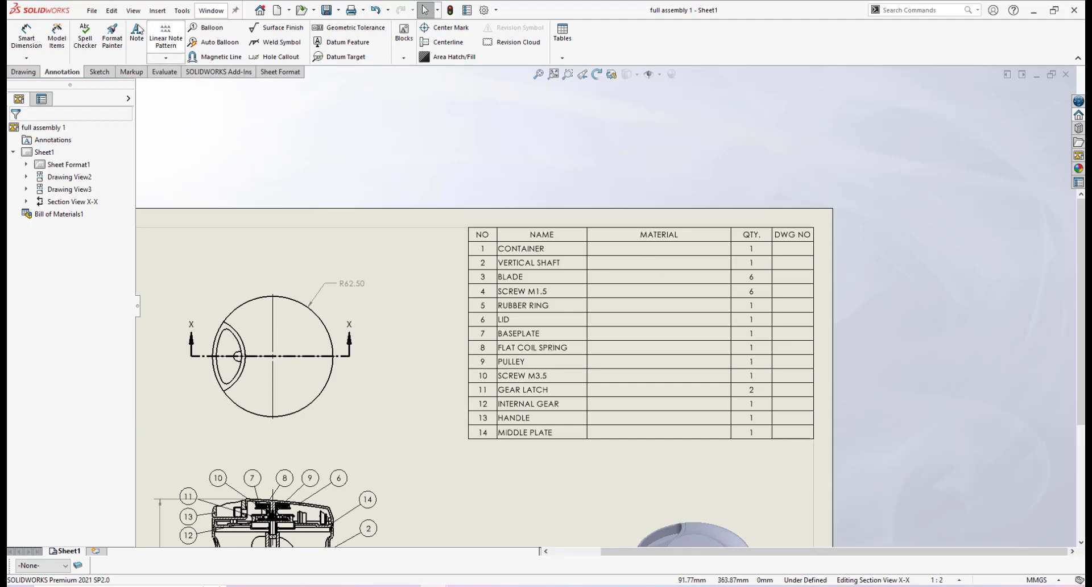
scroll(654, 276, "down", 1)
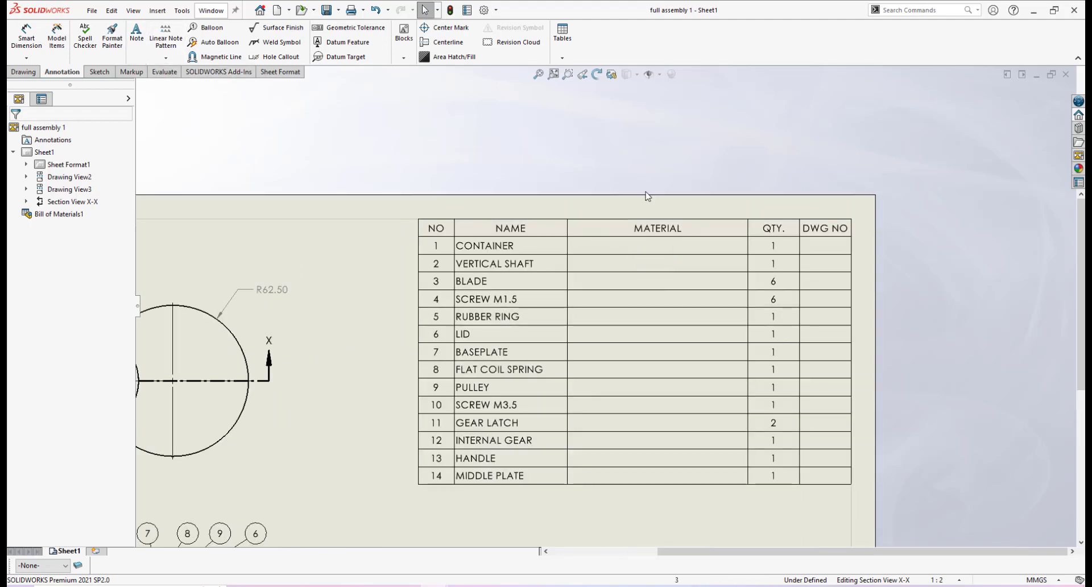
left_click(642, 249)
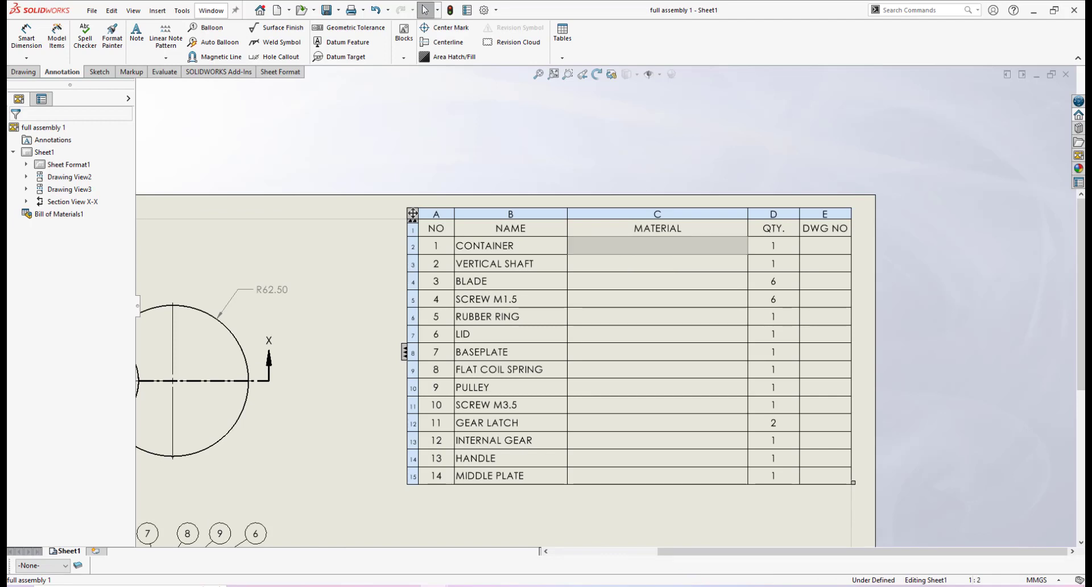
double_click(641, 246)
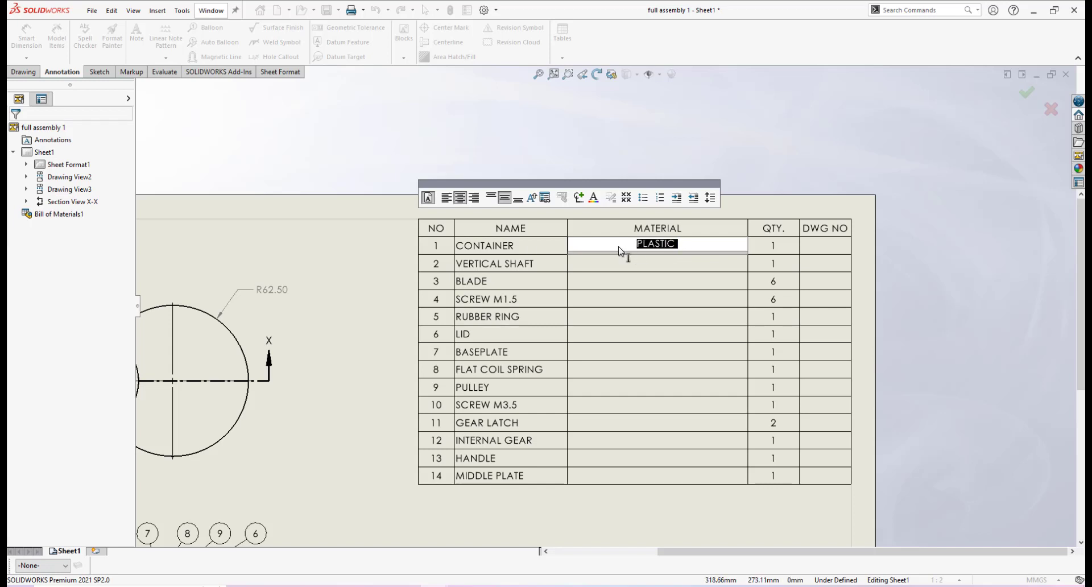
left_click(646, 270)
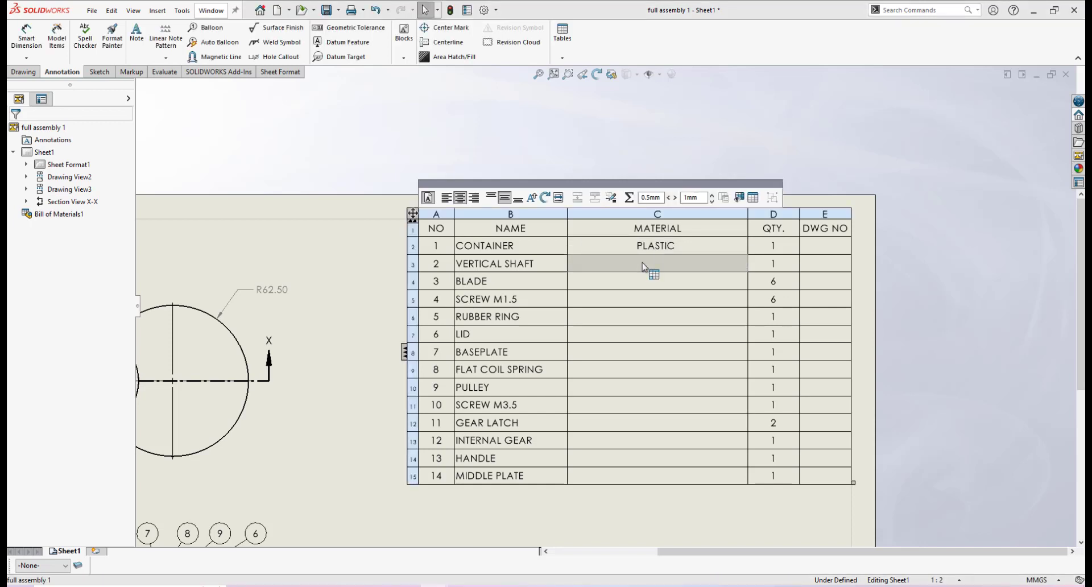
double_click(659, 266)
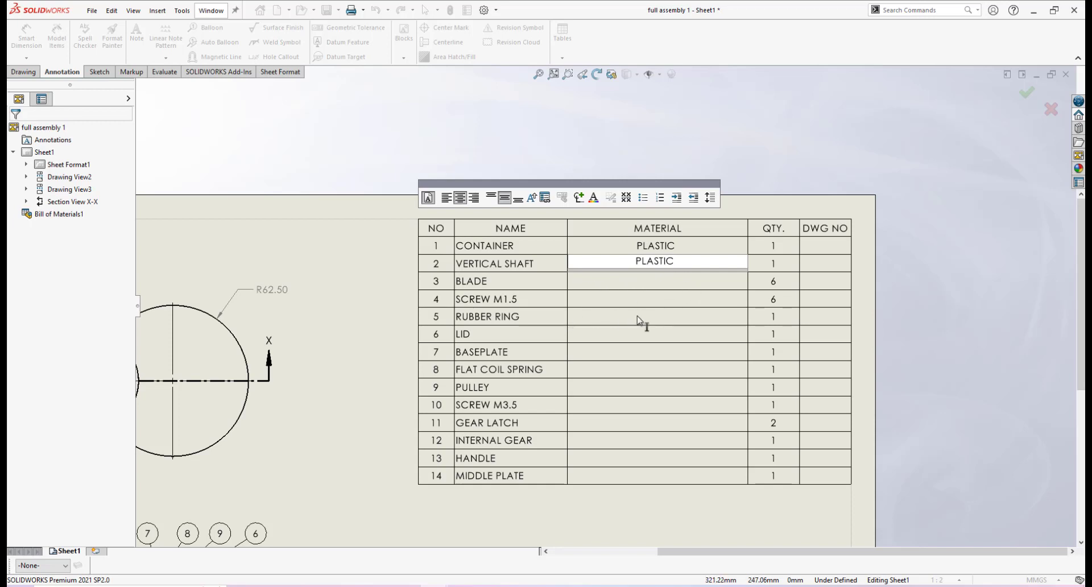
Step: Enter PLASTIC as the lid's material in the bill of materials
left_click(662, 339)
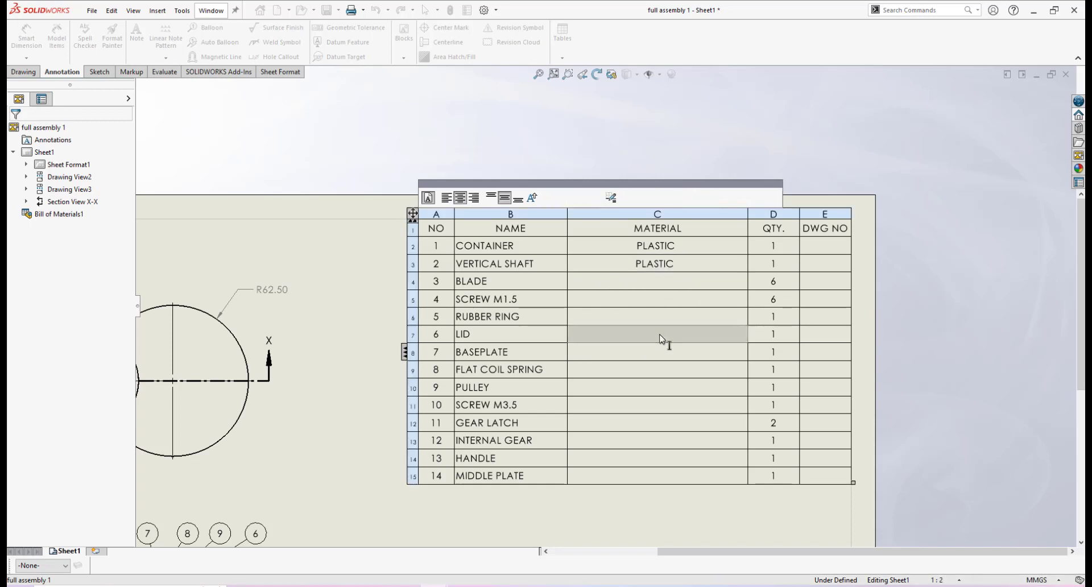
double_click(662, 340)
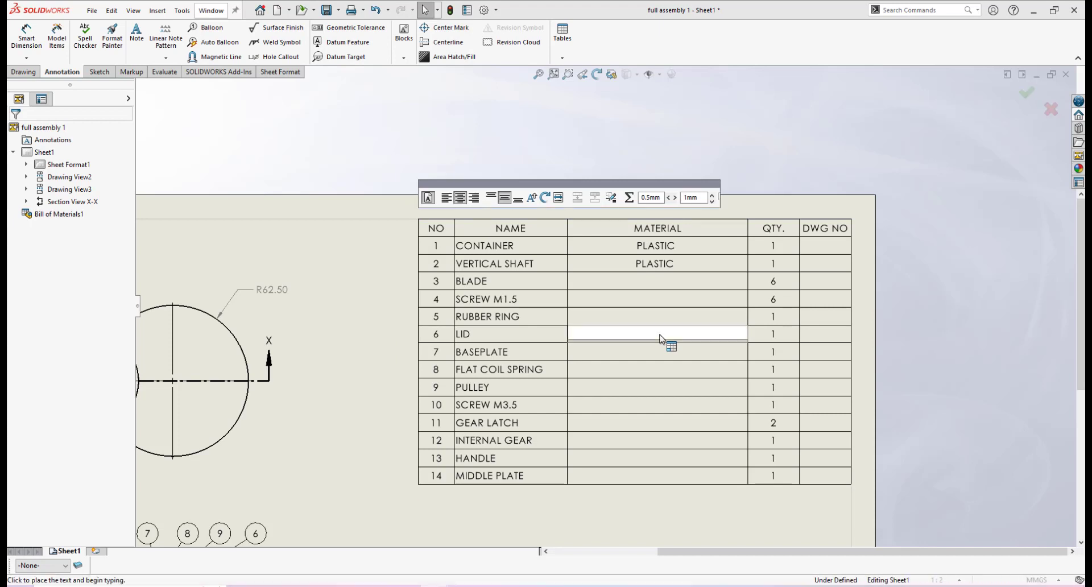
type("PLASTIC")
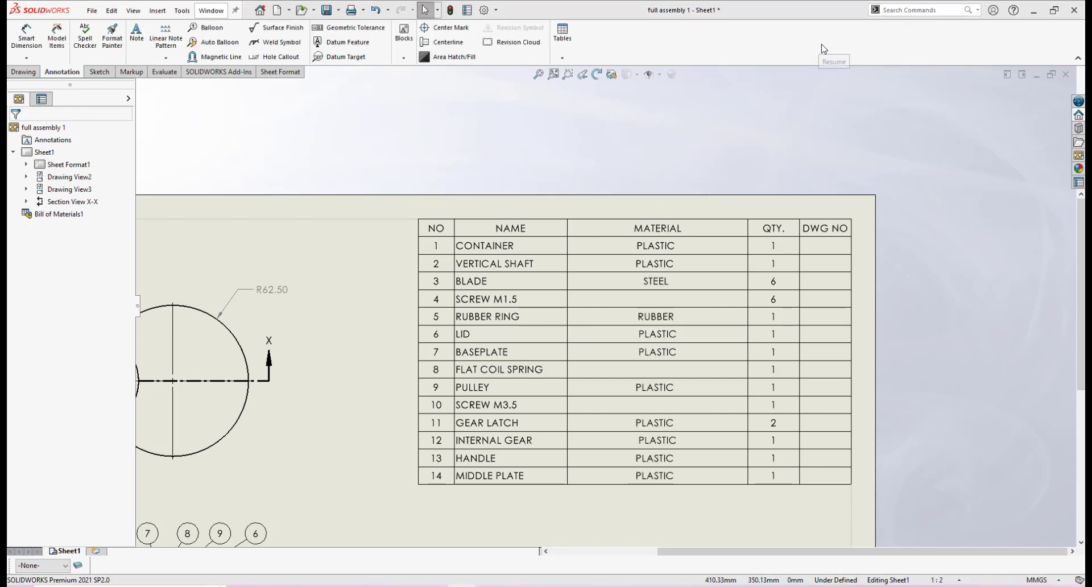
Step: Enter drawing number 1 for the container and 2 for the vertical shaft in the bill of materials
left_click(676, 301)
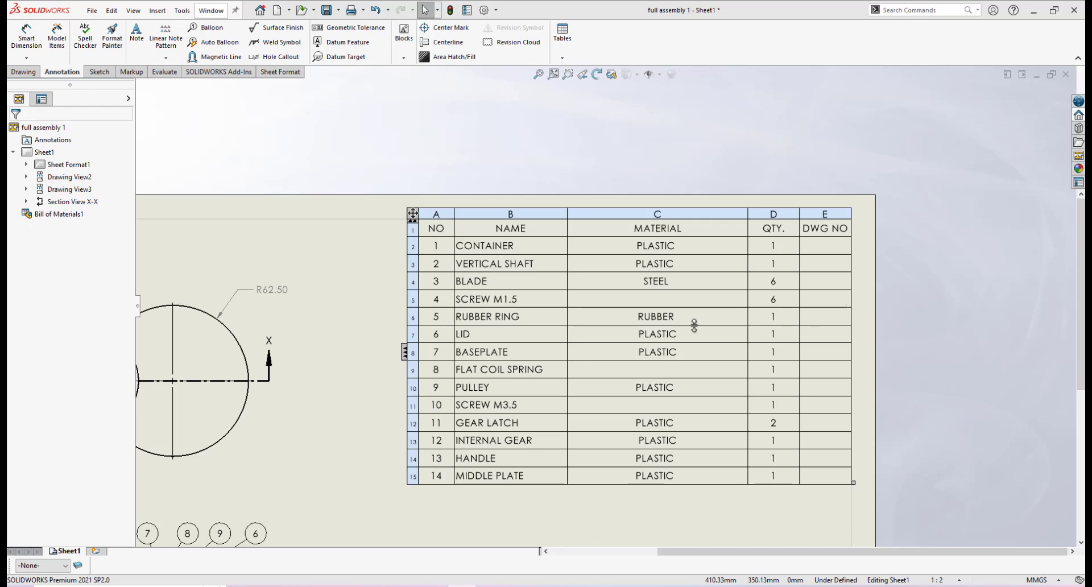
scroll(662, 339, "up", 1)
scroll(644, 350, "down", 1)
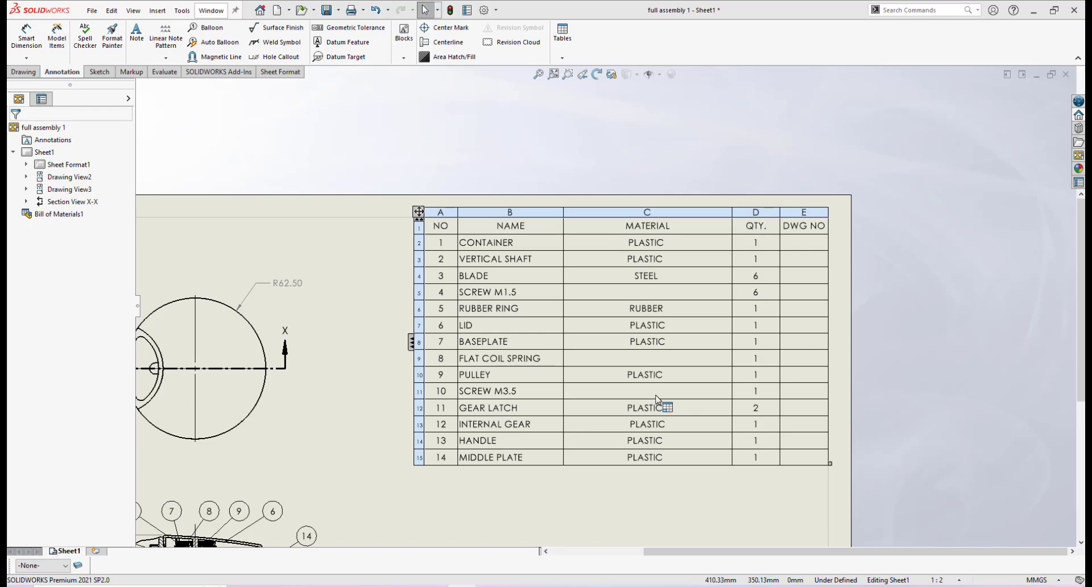
scroll(786, 275, "up", 1)
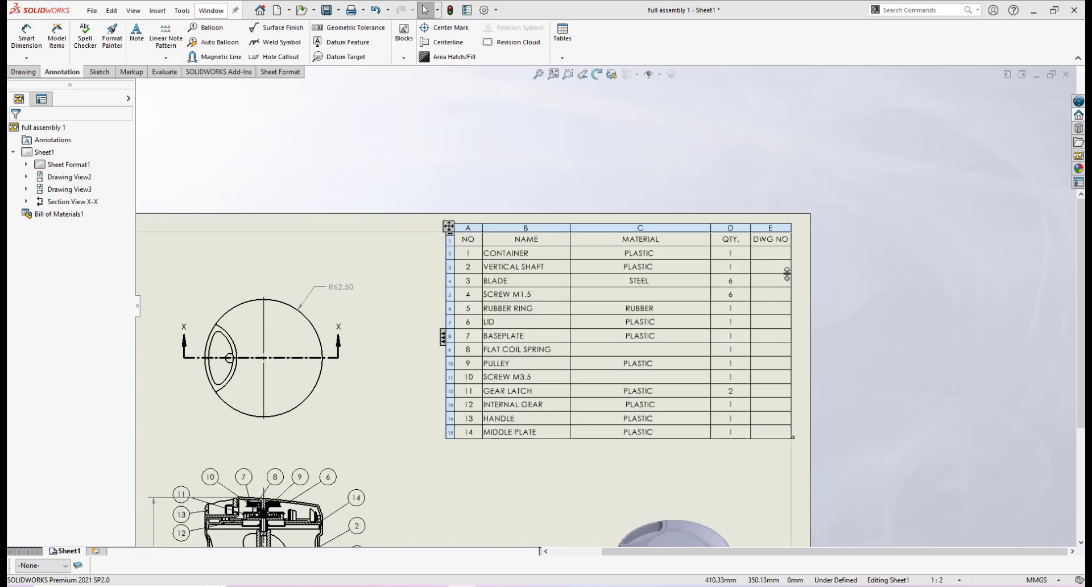
scroll(787, 275, "down", 3)
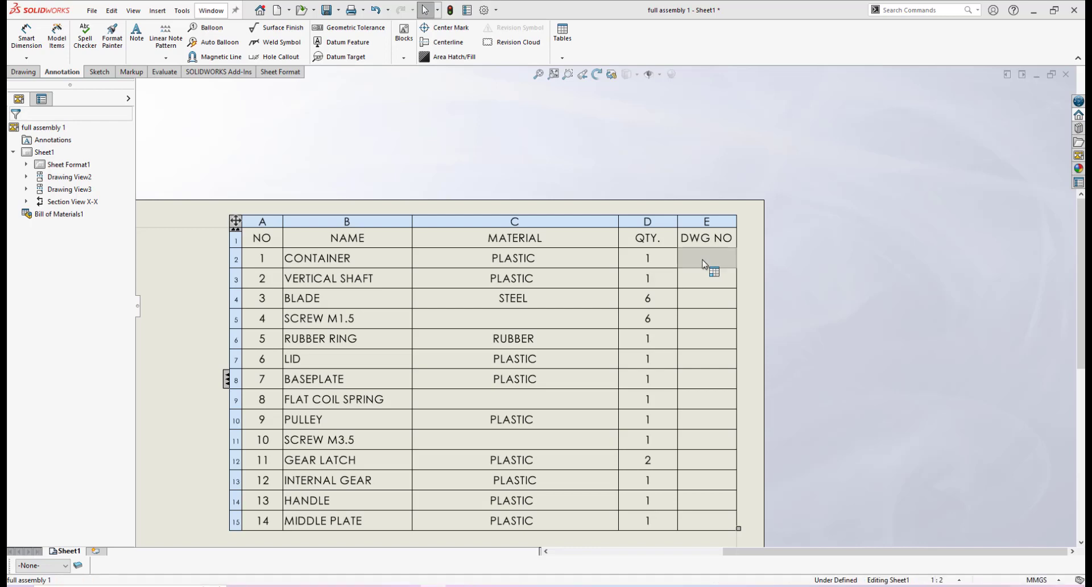
left_click(704, 264)
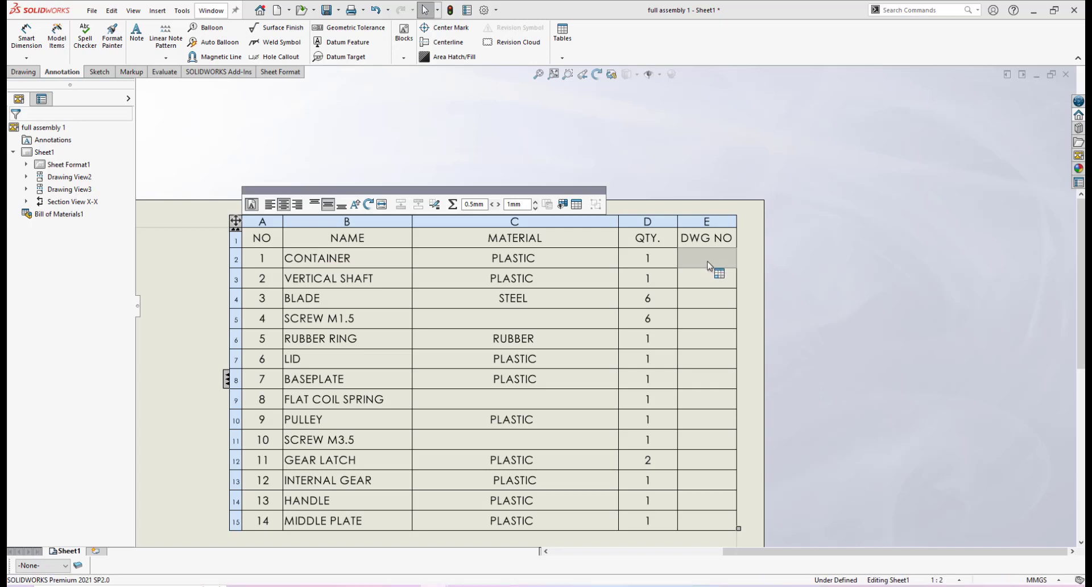
double_click(707, 263)
type("1")
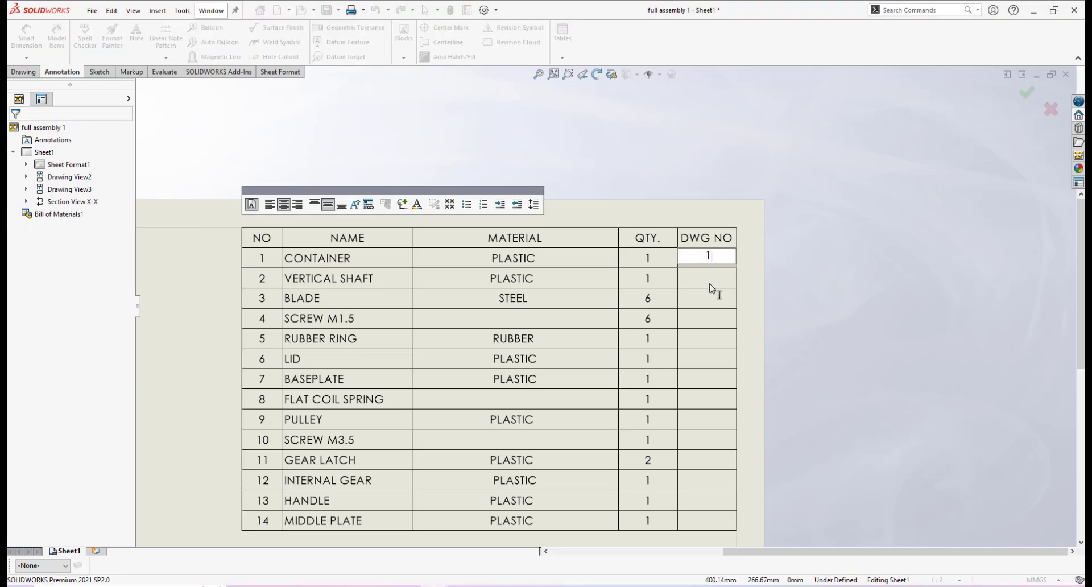
left_click(710, 285)
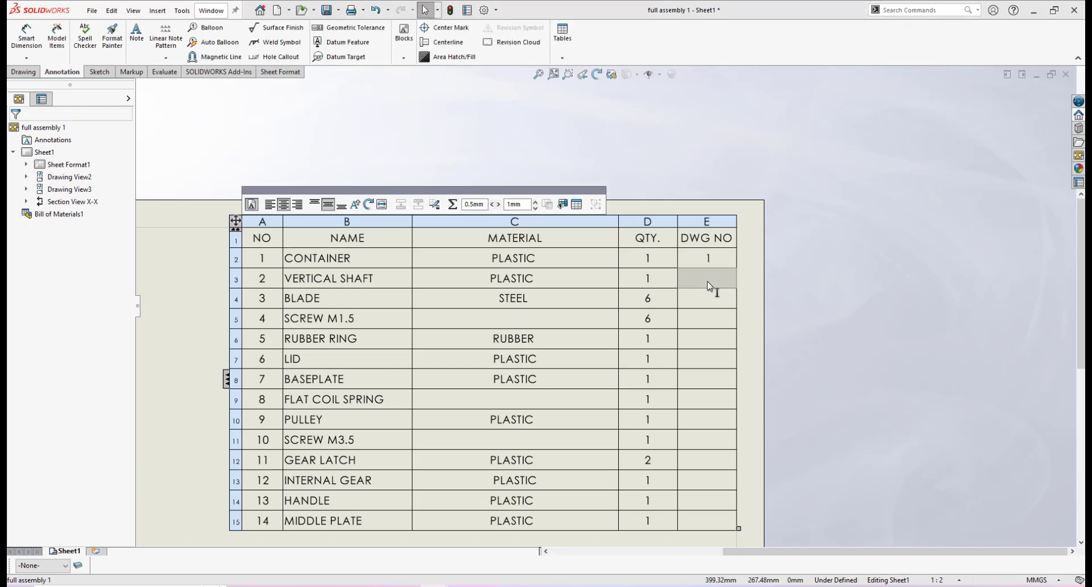
double_click(710, 285)
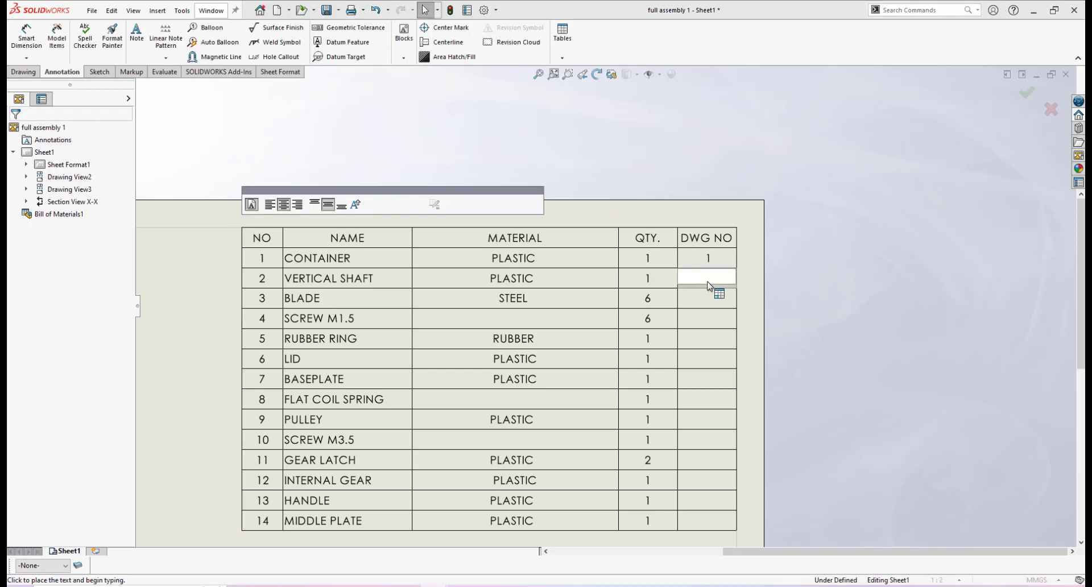
type("2")
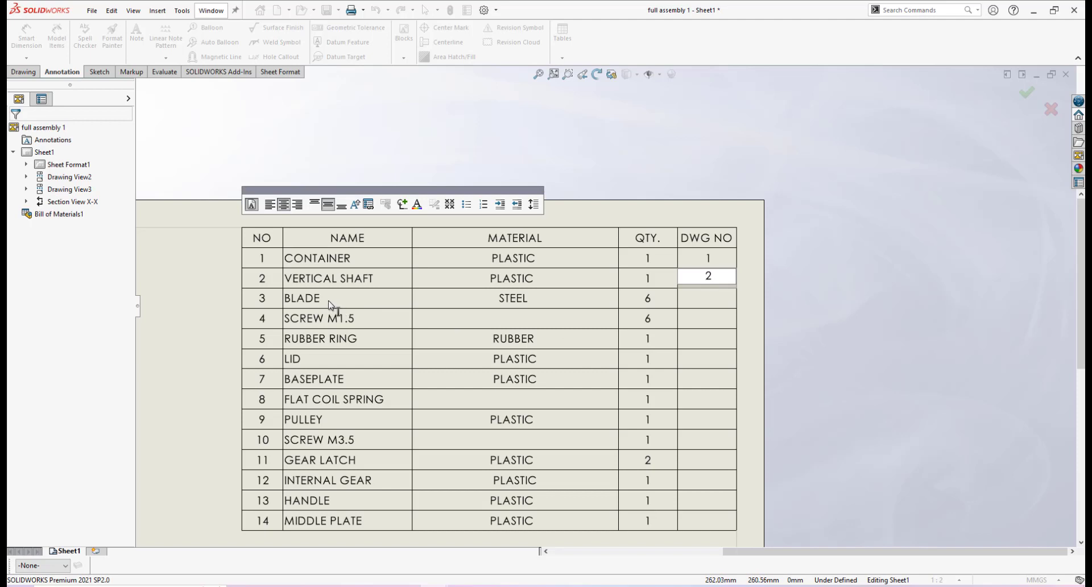
Step: Enter drawing number 3 for the blade and 4 for the rubber ring, leaving the M1.5 screw's drawing number blank
left_click(710, 305)
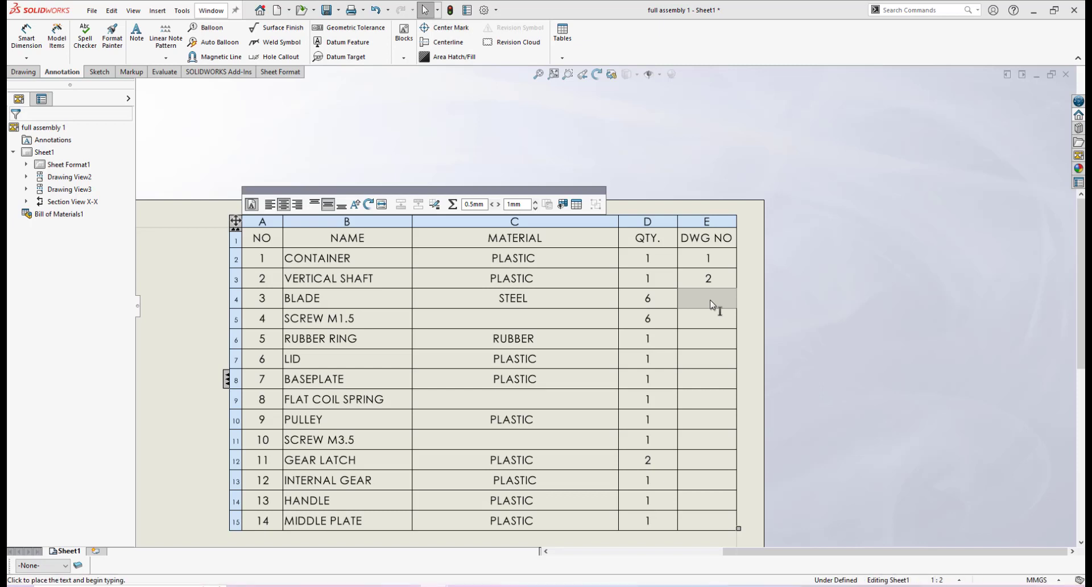
double_click(710, 304)
type("3")
left_click(709, 323)
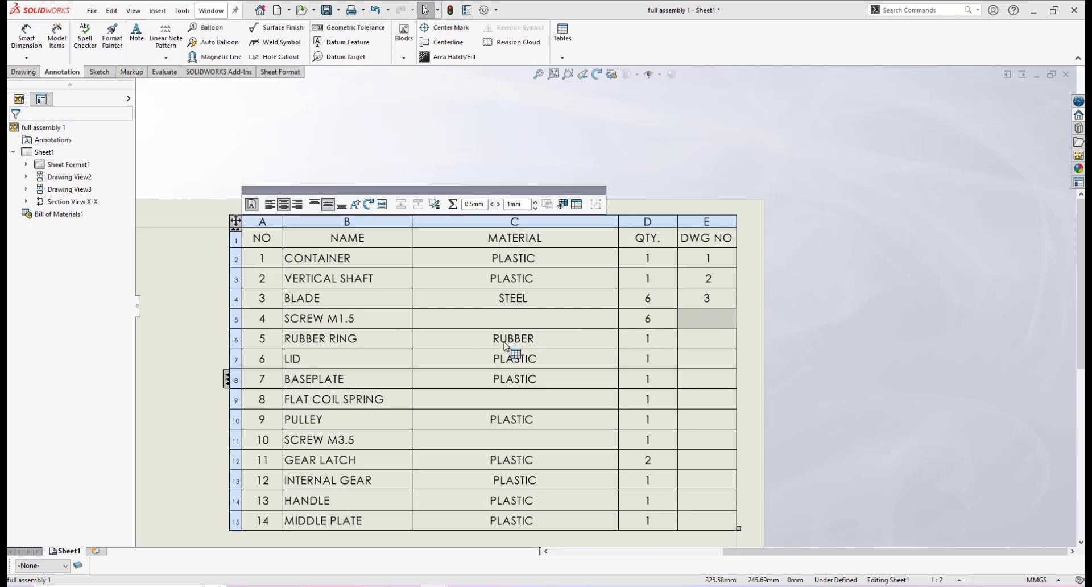
left_click(709, 341)
type("4")
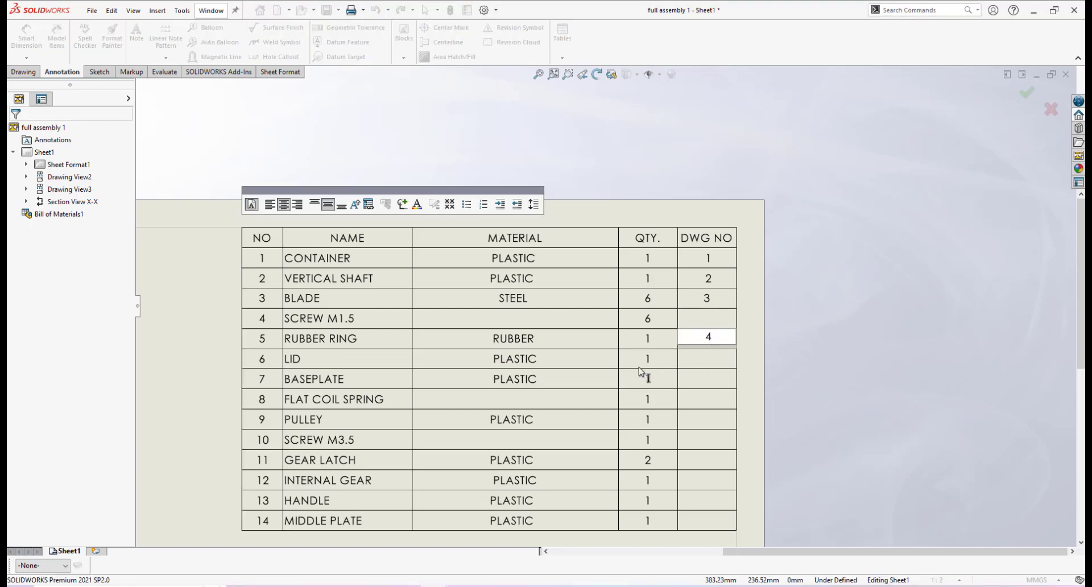
Step: Enter drawing number 5 for the lid and 6 for the baseplate
left_click(705, 366)
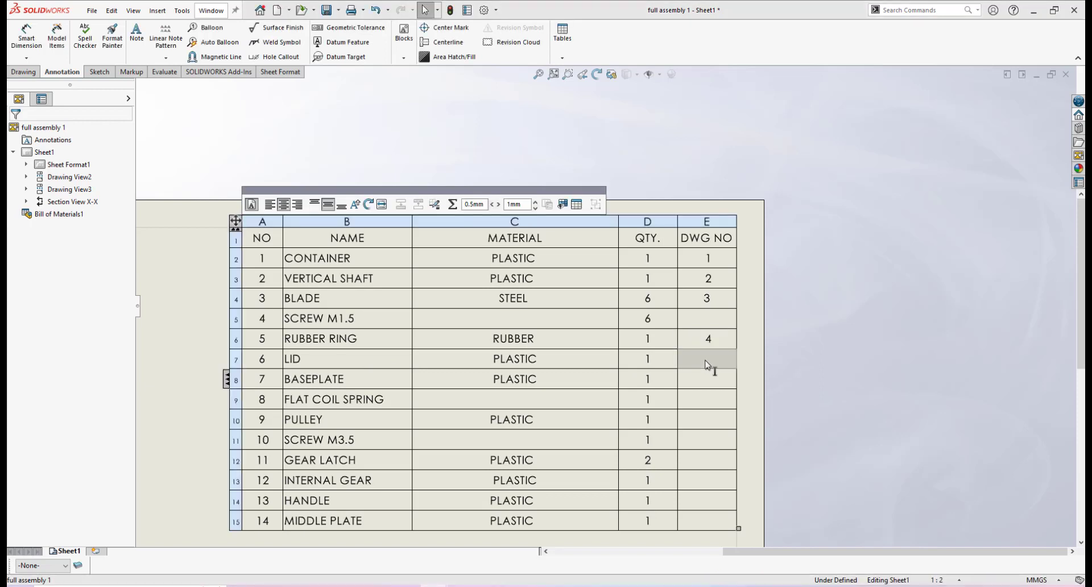
type("5")
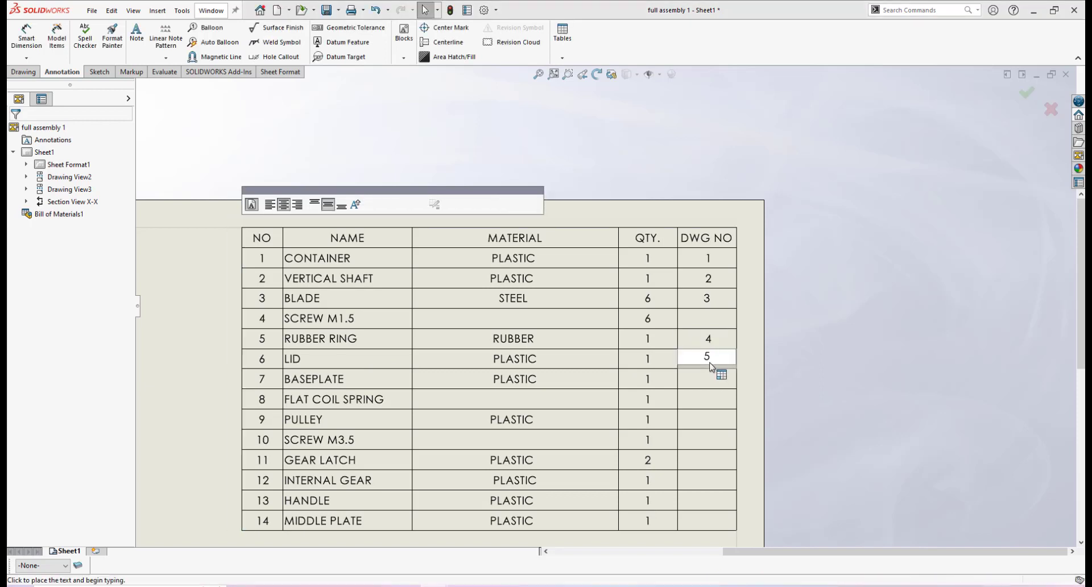
left_click(708, 382)
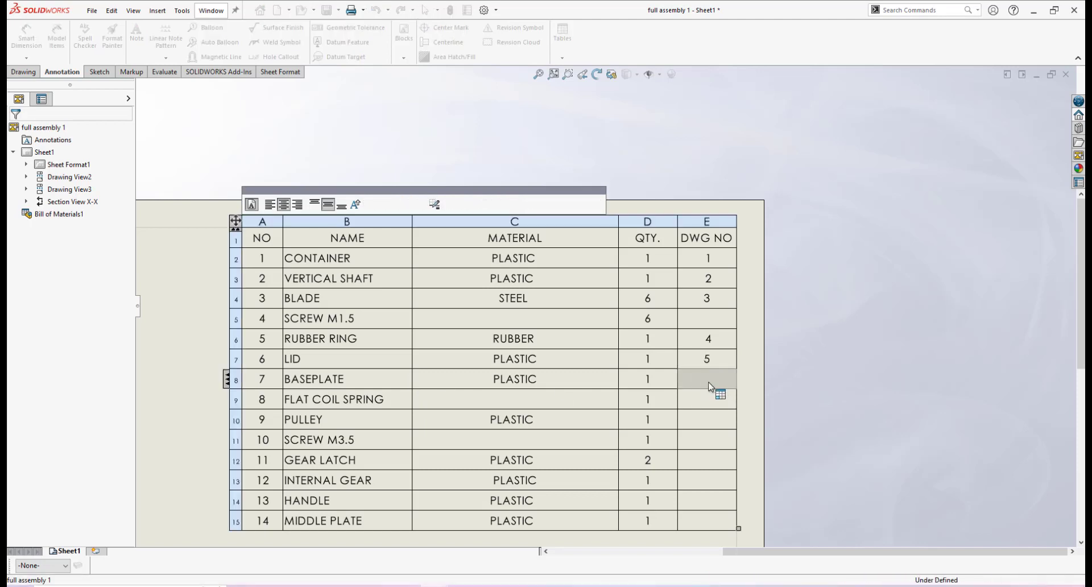
left_click(709, 382)
type("6")
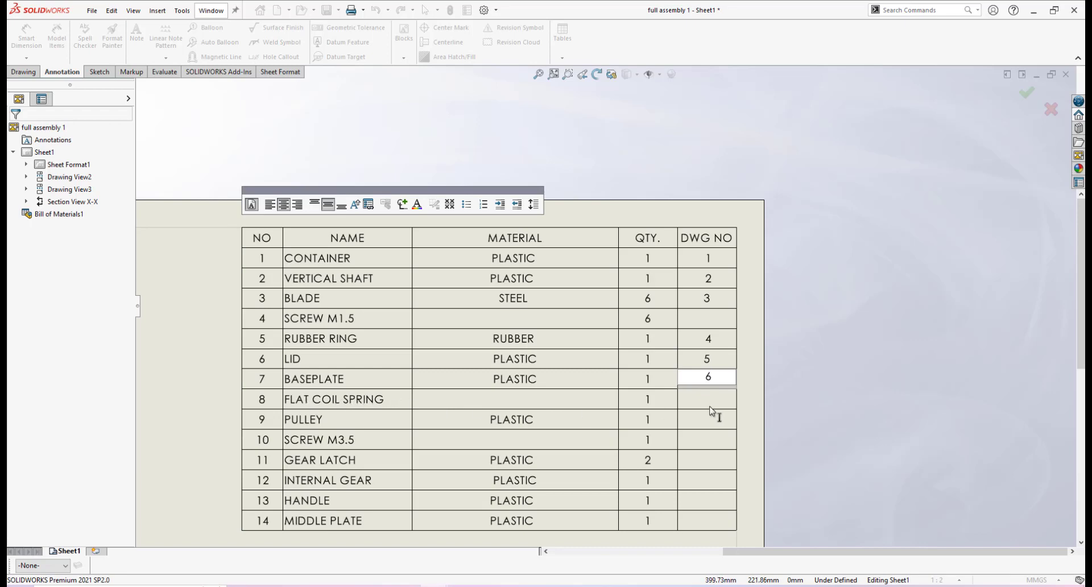
Step: Enter drawing number 7 for the pulley and 8 for the gear latch, leaving the M3.5 screw's drawing number blank
scroll(704, 421, "up", 2)
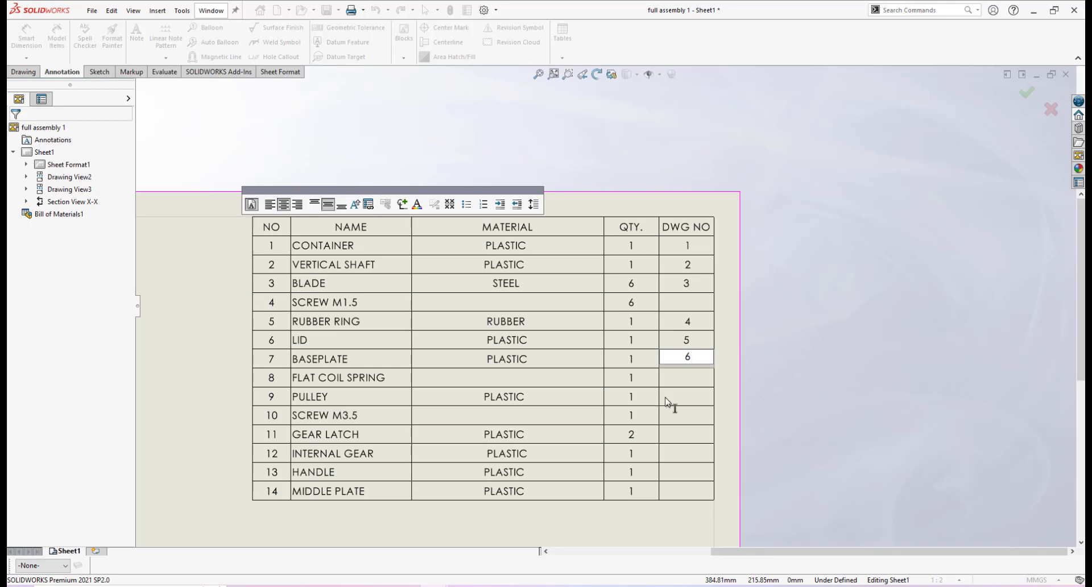
left_click(691, 400)
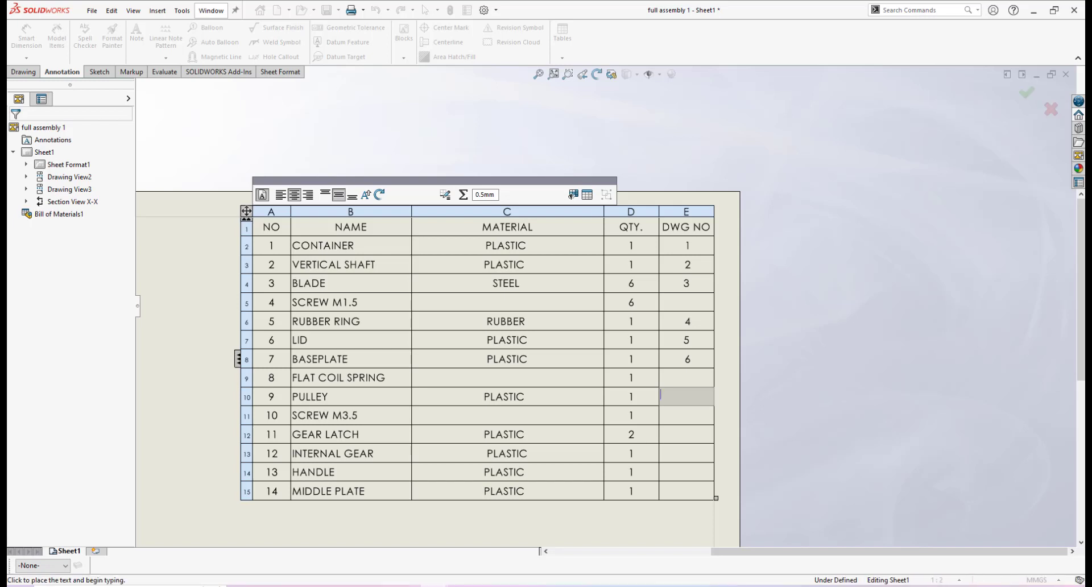
type("7")
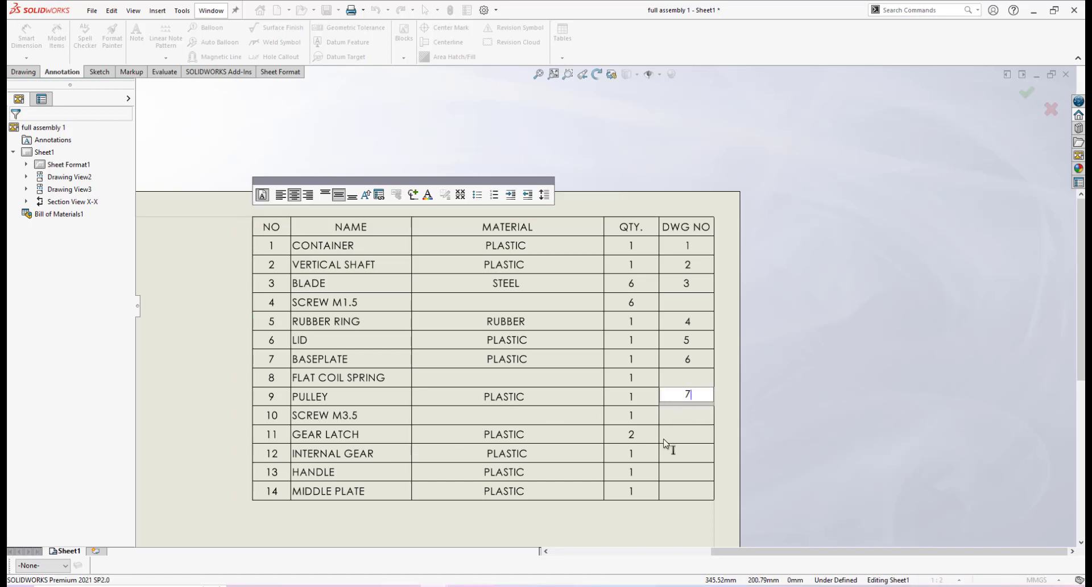
left_click(688, 441)
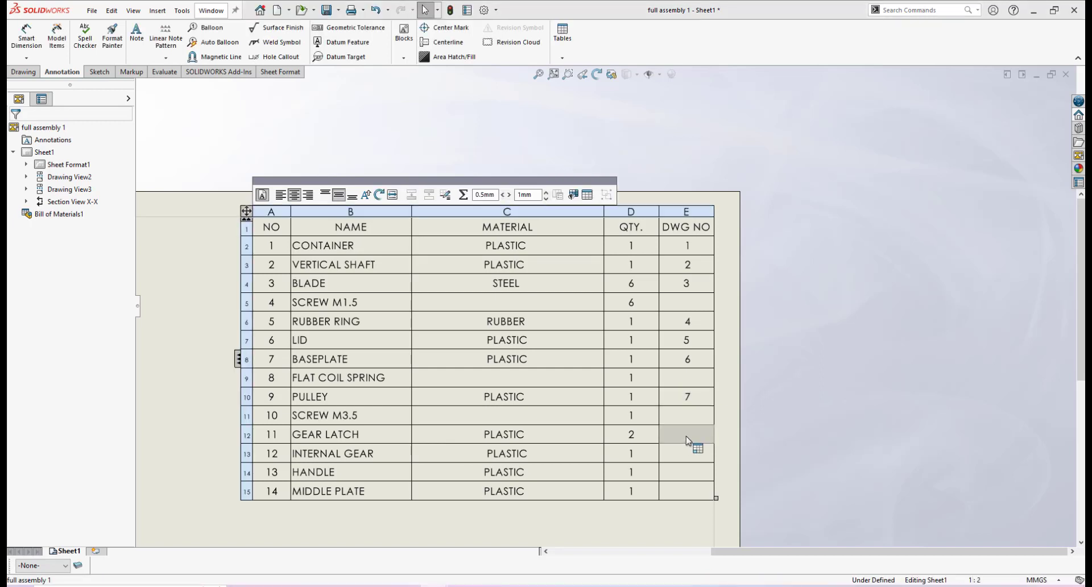
double_click(690, 439)
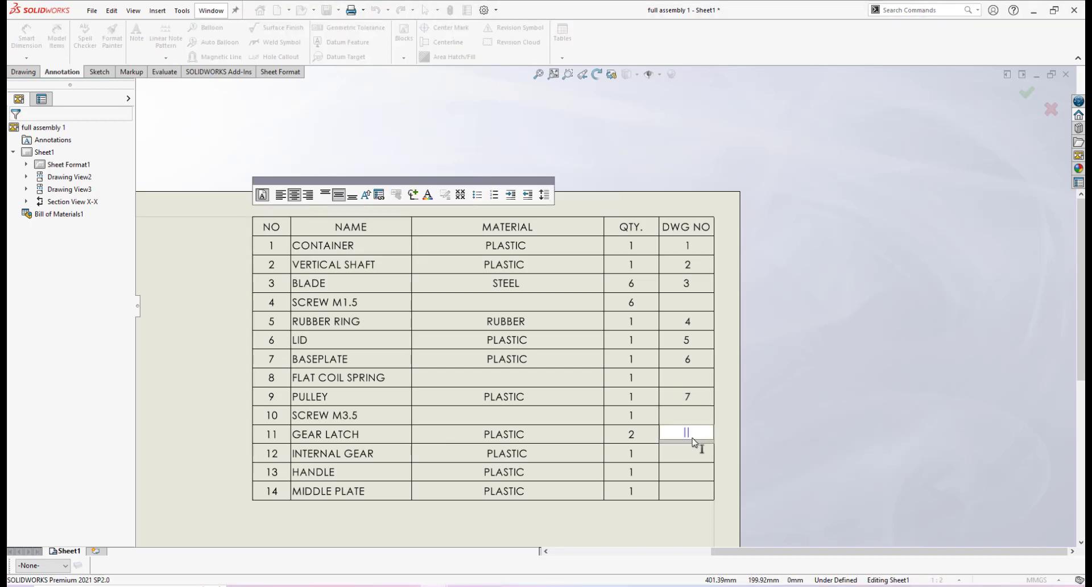
type("8")
Step: Enter drawing number 9 for the internal gear, 10 for the handle and 11 for the middle plate
left_click(687, 461)
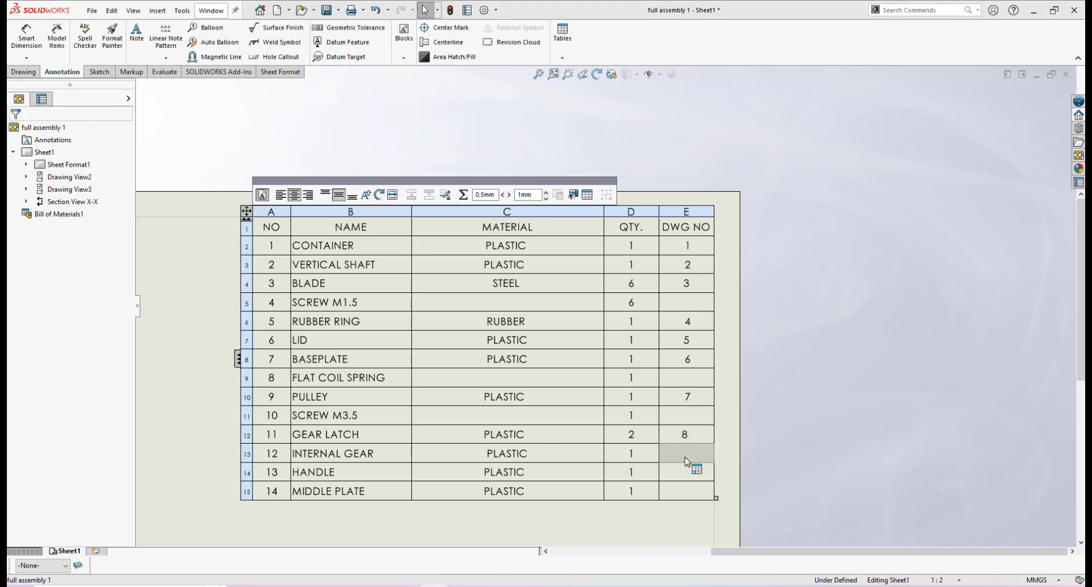
double_click(687, 453)
type("9")
left_click(687, 474)
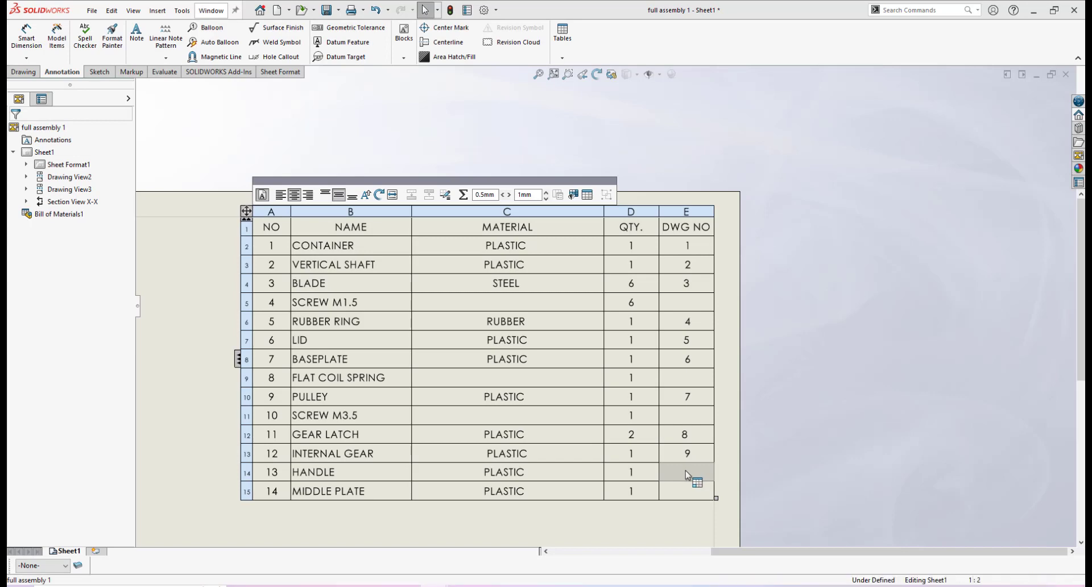
double_click(686, 472)
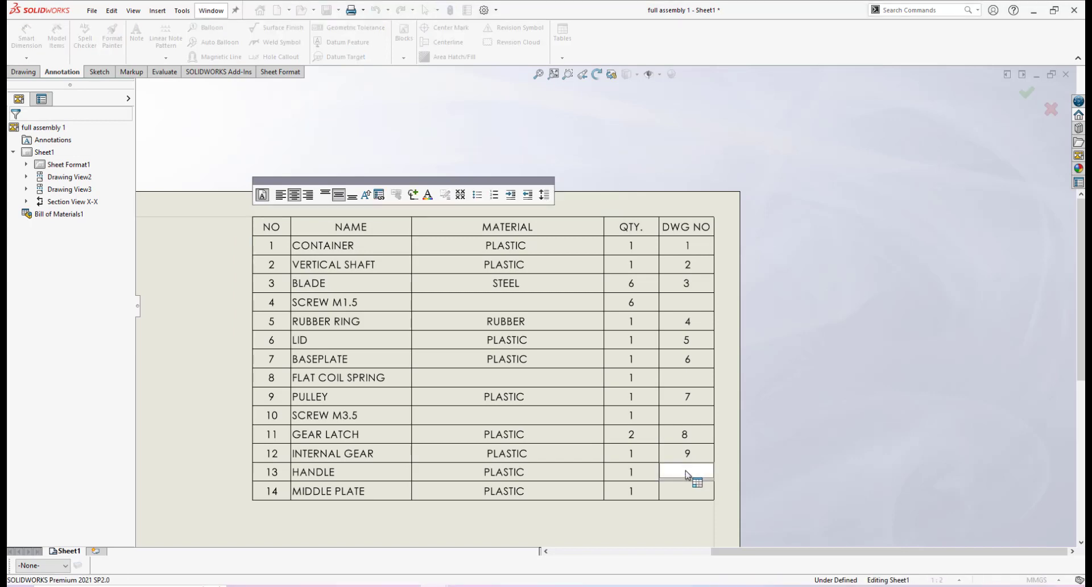
left_click(688, 496)
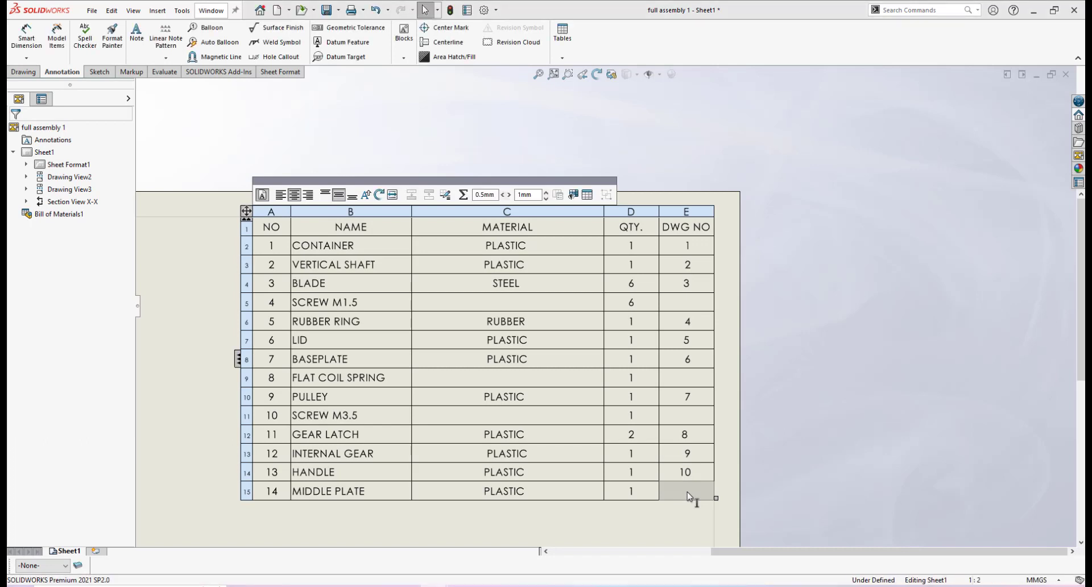
type("11")
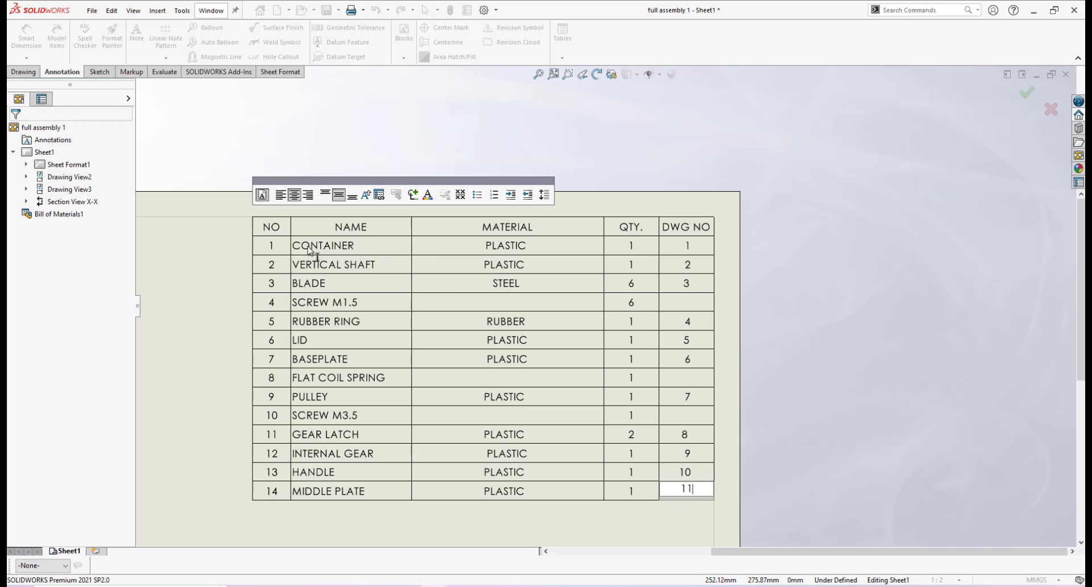
left_click(648, 396)
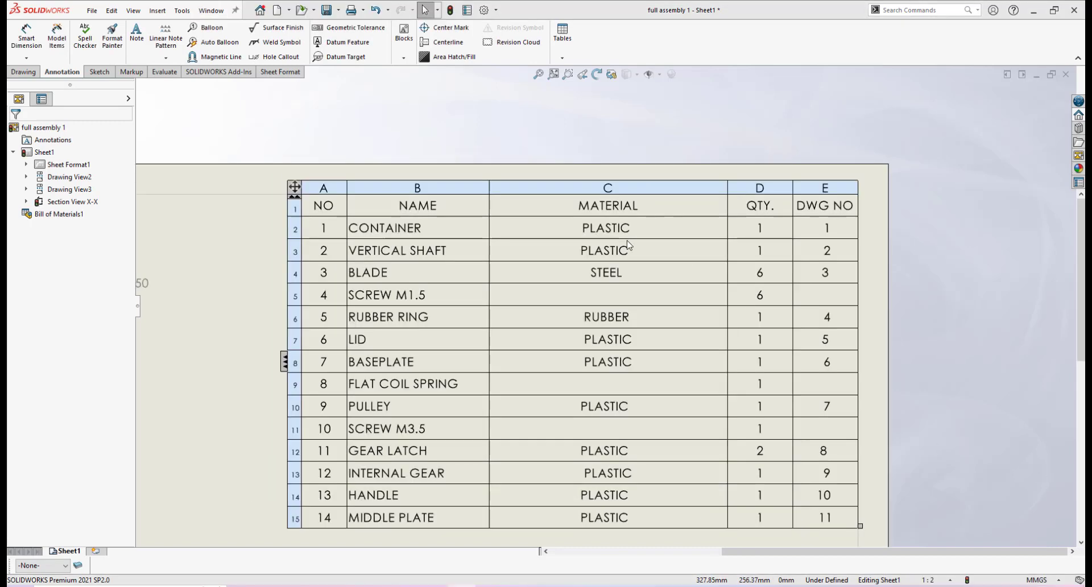
Step: Narrow the NAME, MATERIAL and QTY. columns of the bill of materials closer to their text and make the header row slightly taller
mouse_move(294, 188)
left_mouse_down()
mouse_move(261, 234)
mouse_move(276, 230)
mouse_move(279, 205)
mouse_move(258, 202)
mouse_move(296, 193)
left_mouse_up()
left_click(296, 193)
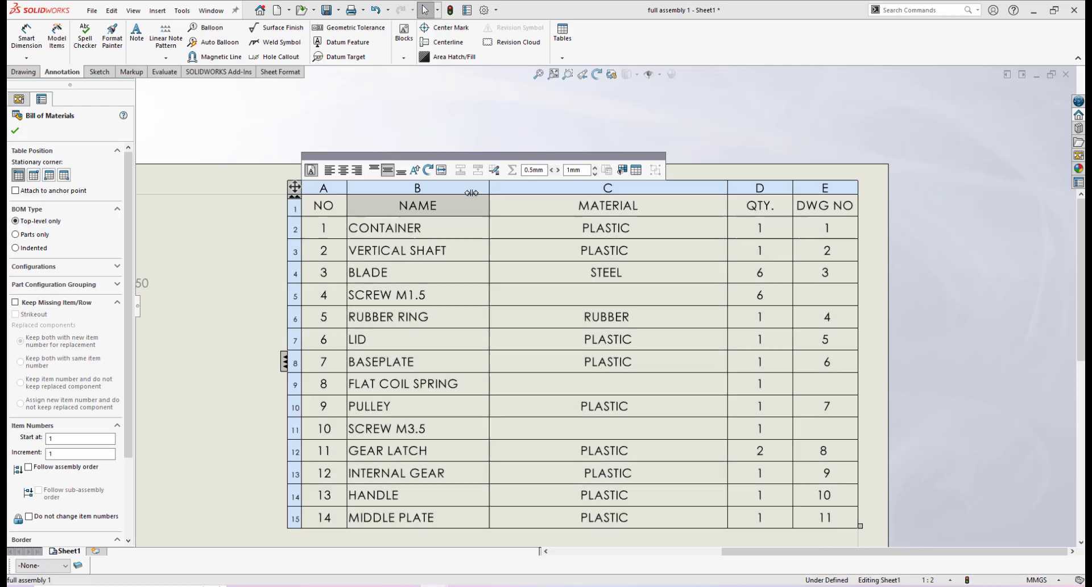
left_click_drag(471, 193, 467, 195)
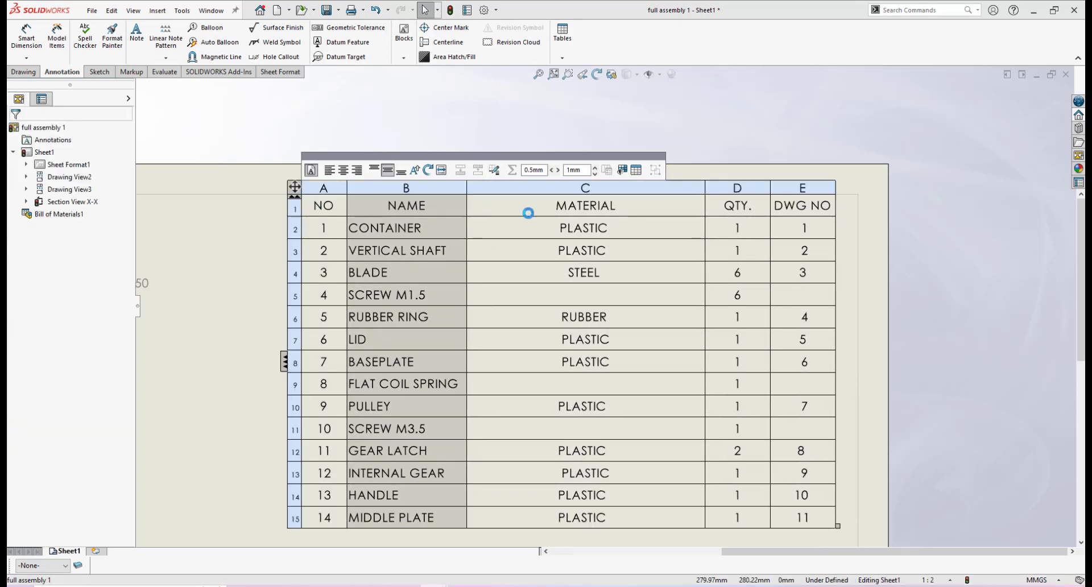
left_click_drag(693, 191, 572, 214)
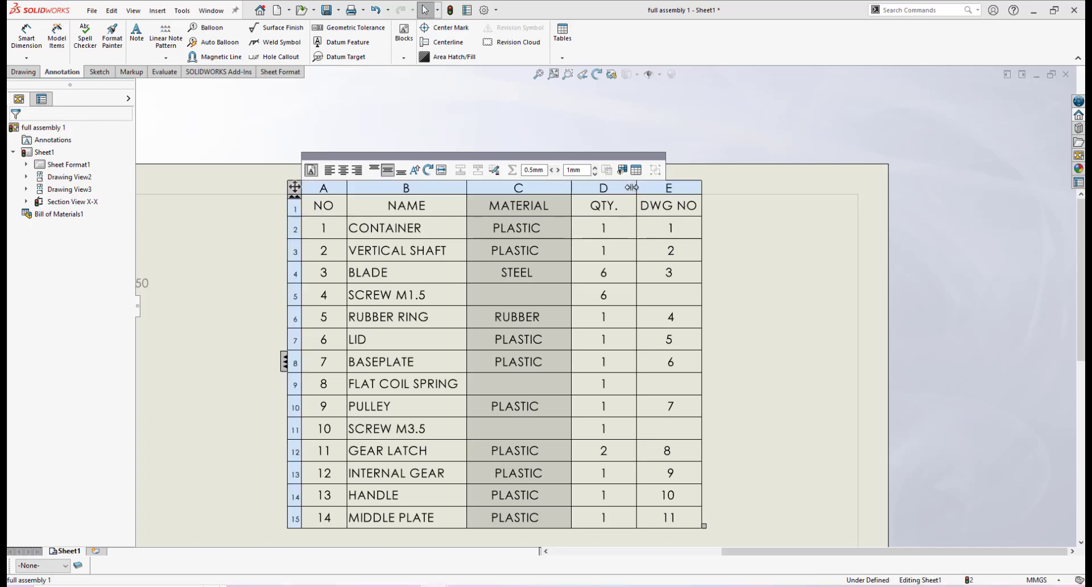
left_click_drag(637, 187, 620, 192)
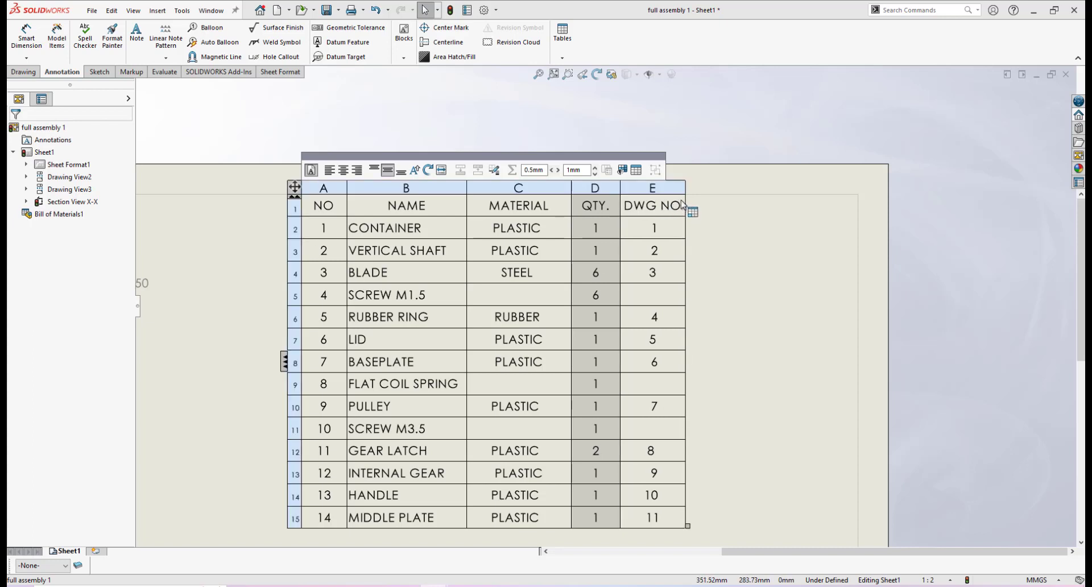
left_click_drag(669, 207, 669, 209)
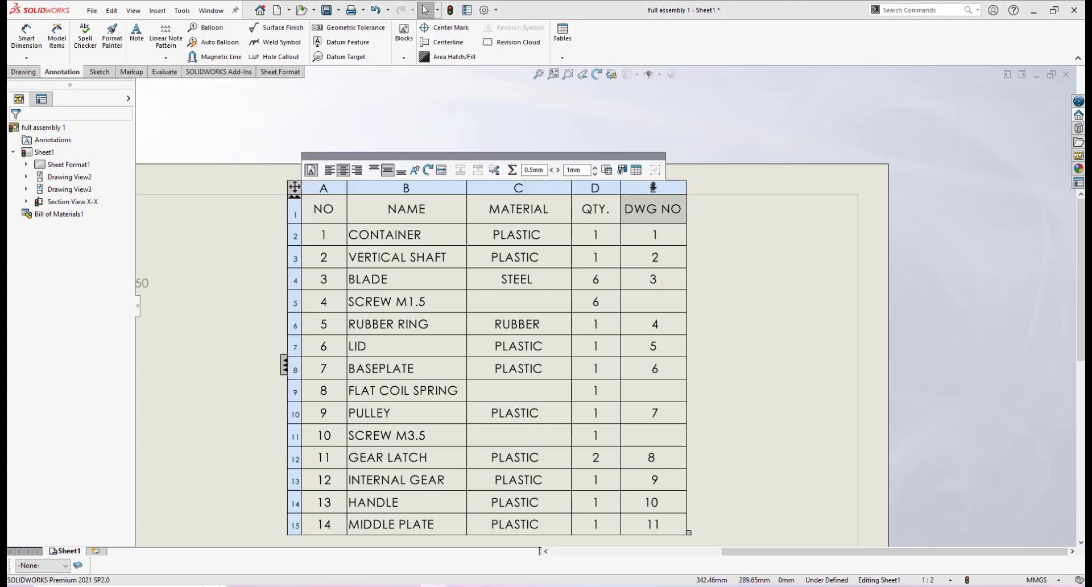
Step: Try to realign the DWG NO column by switching it to left alignment and back to centre
left_click(653, 186)
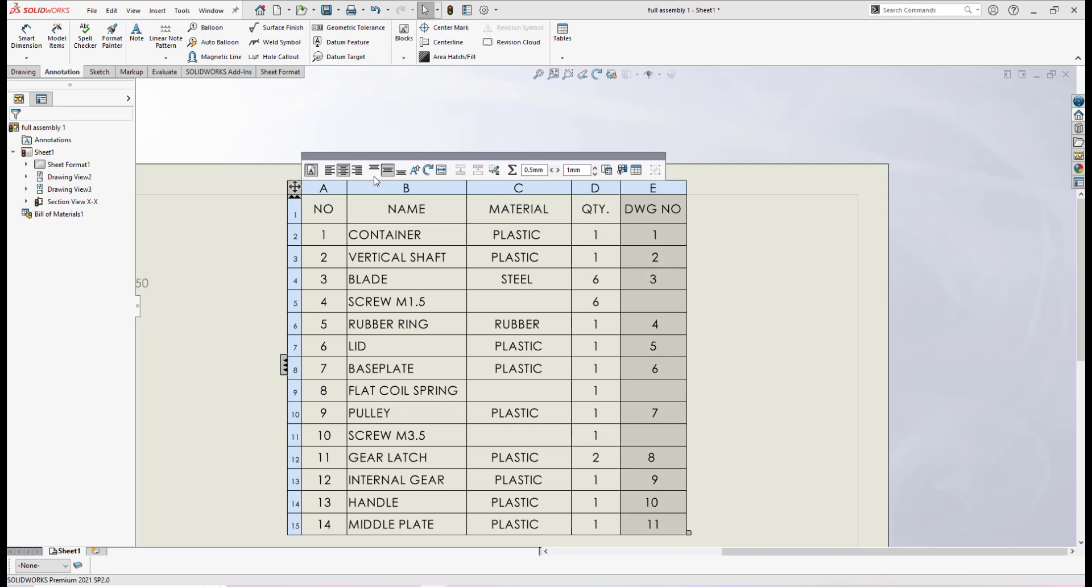
left_click(329, 170)
left_click(342, 170)
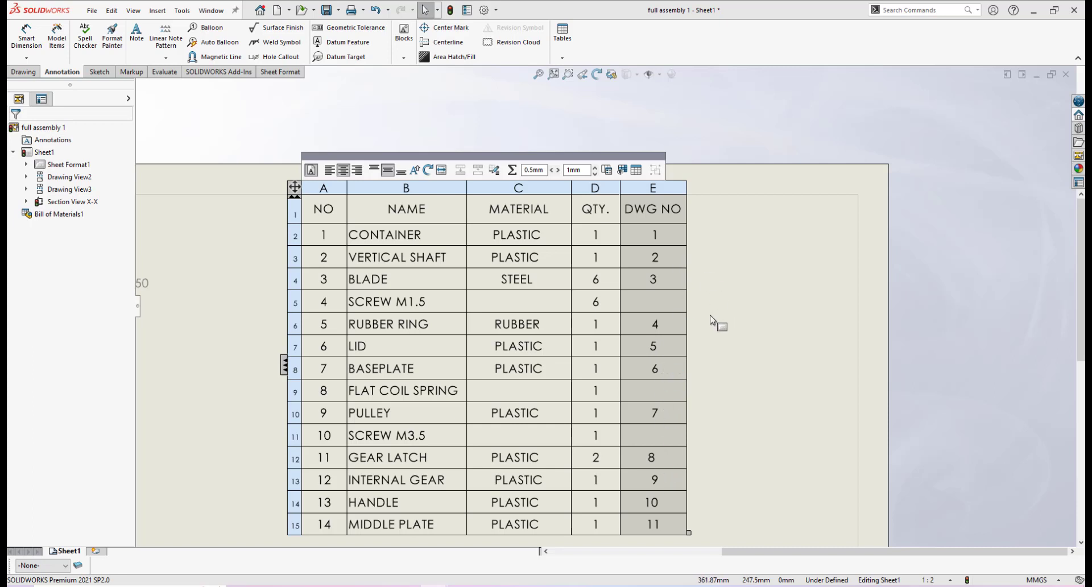
left_click(767, 235)
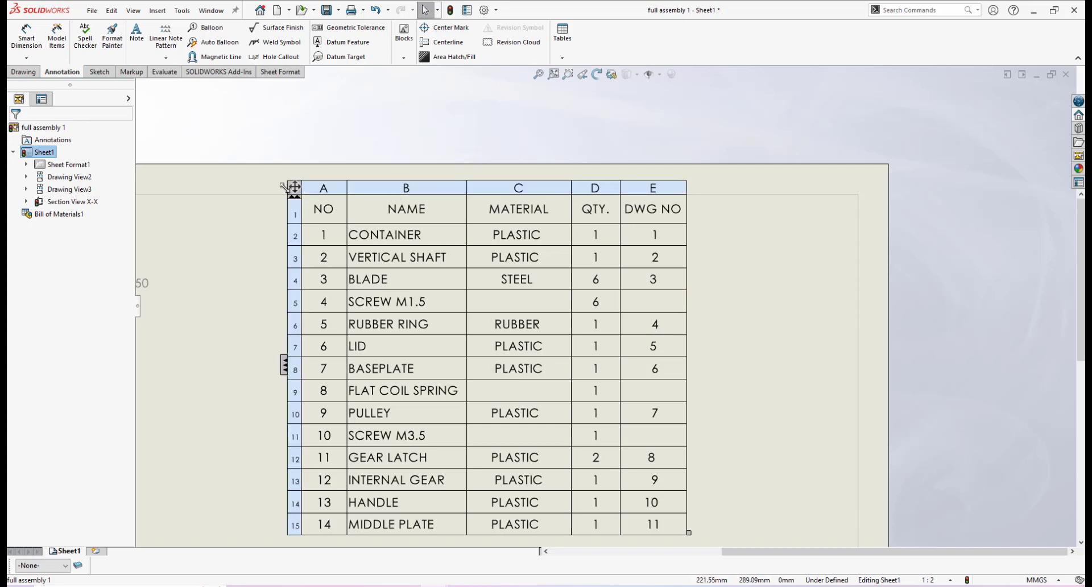
Step: Move the bill of materials table into the upper-right corner of the sheet's inner border
left_click_drag(294, 188, 284, 199)
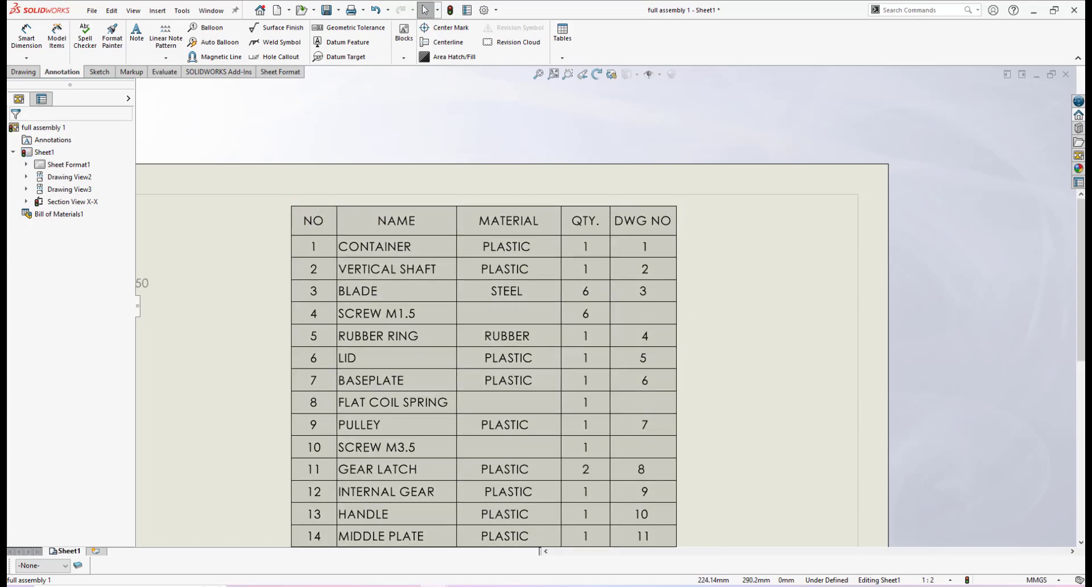
left_click(507, 133)
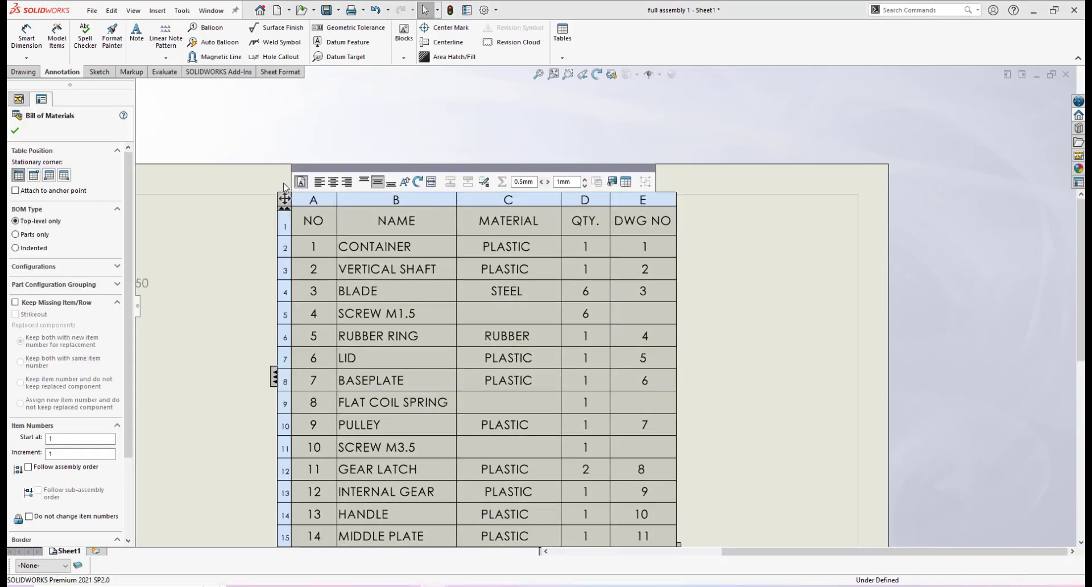
left_click_drag(284, 198, 459, 189)
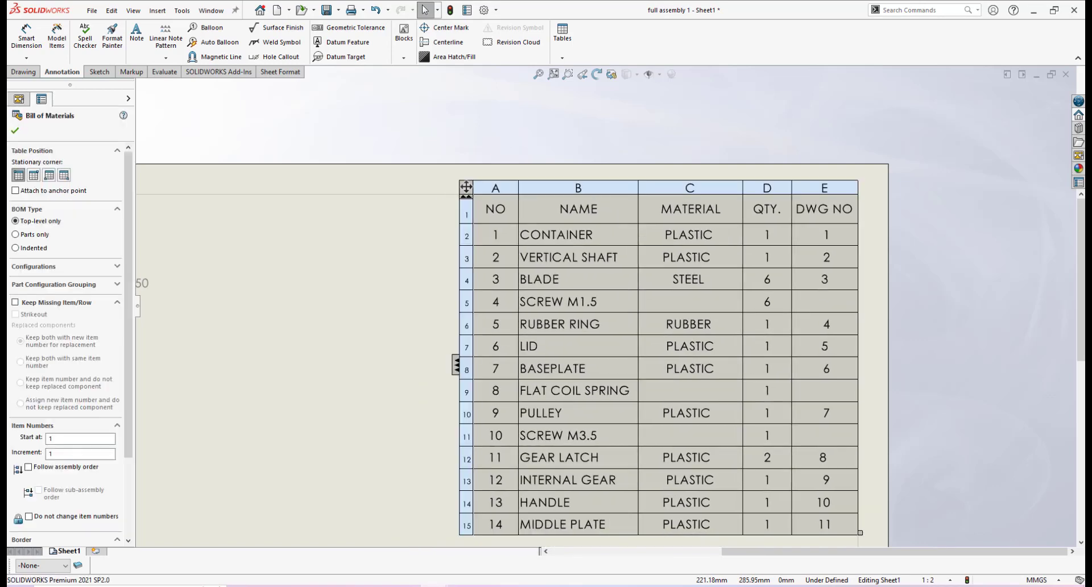
left_click(889, 200)
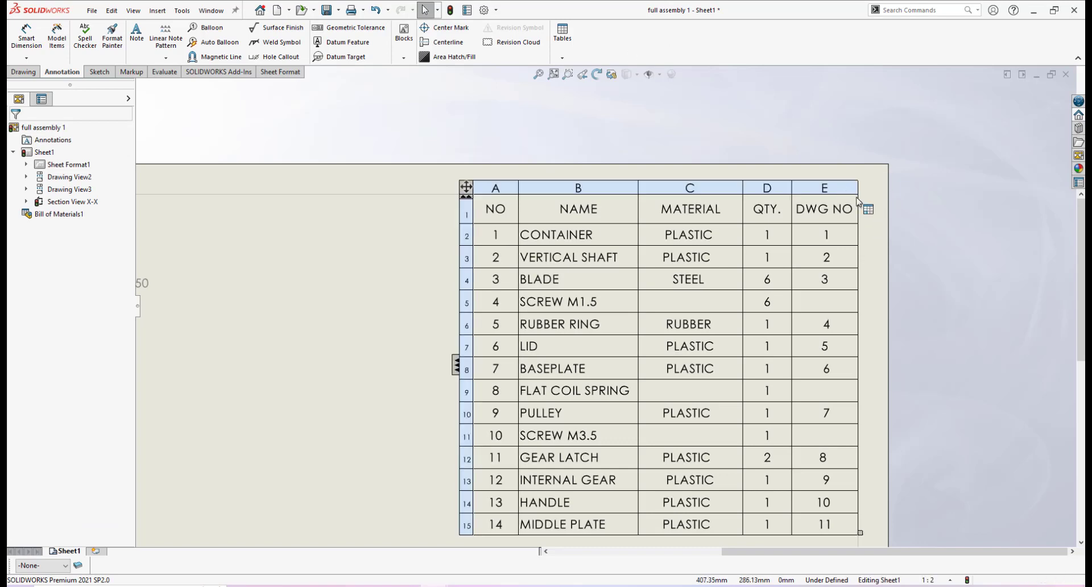
Step: Save the bill of materials as a table template, replacing the existing MYBOM.sldbomtbt file
scroll(613, 281, "up", 3)
scroll(597, 422, "down", 2)
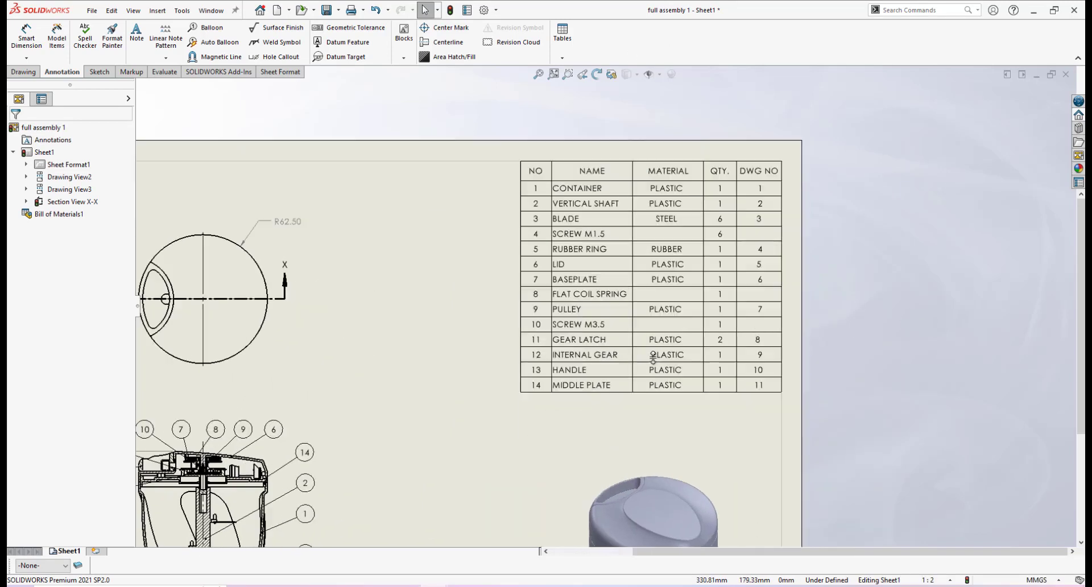
scroll(653, 358, "down", 1)
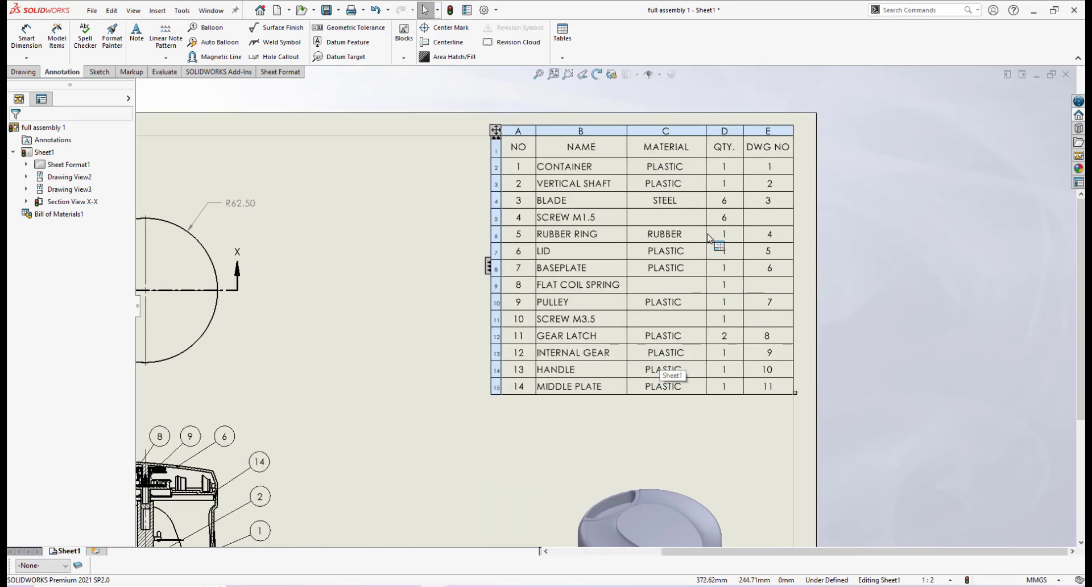
scroll(708, 237, "down", 1)
scroll(708, 234, "up", 2)
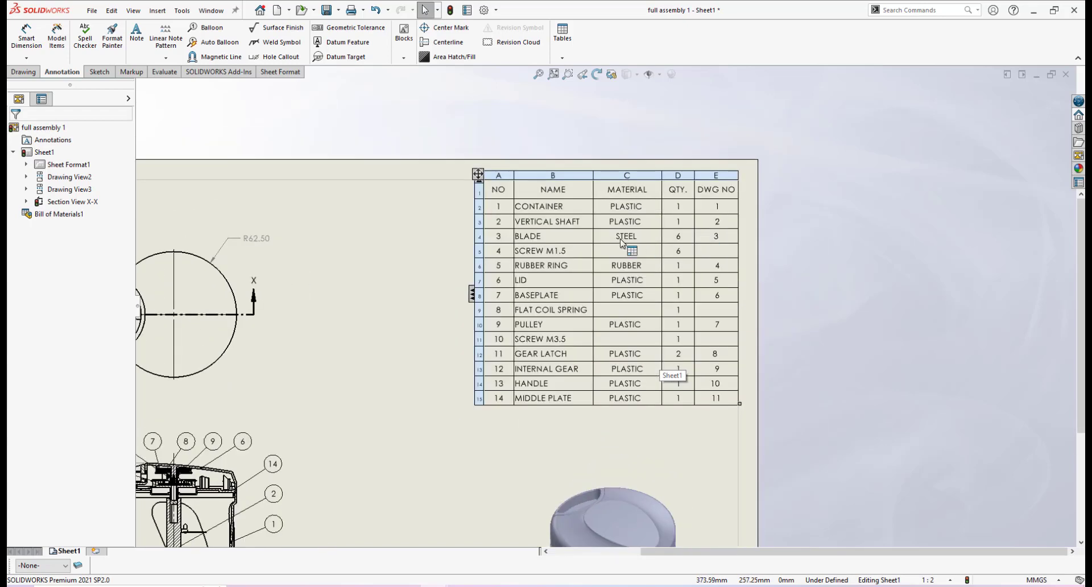
scroll(500, 206, "down", 1)
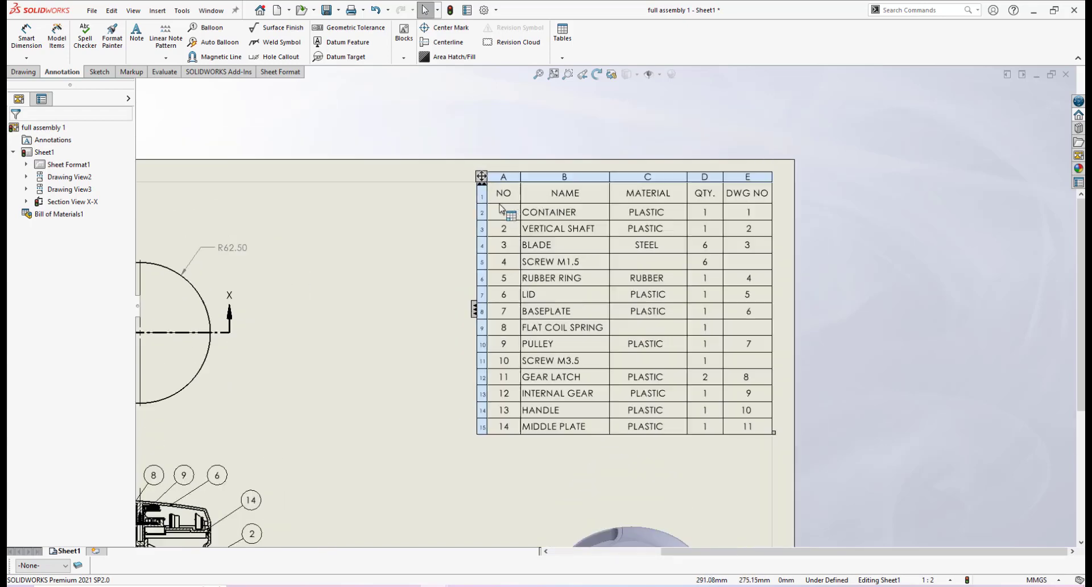
left_click(481, 178)
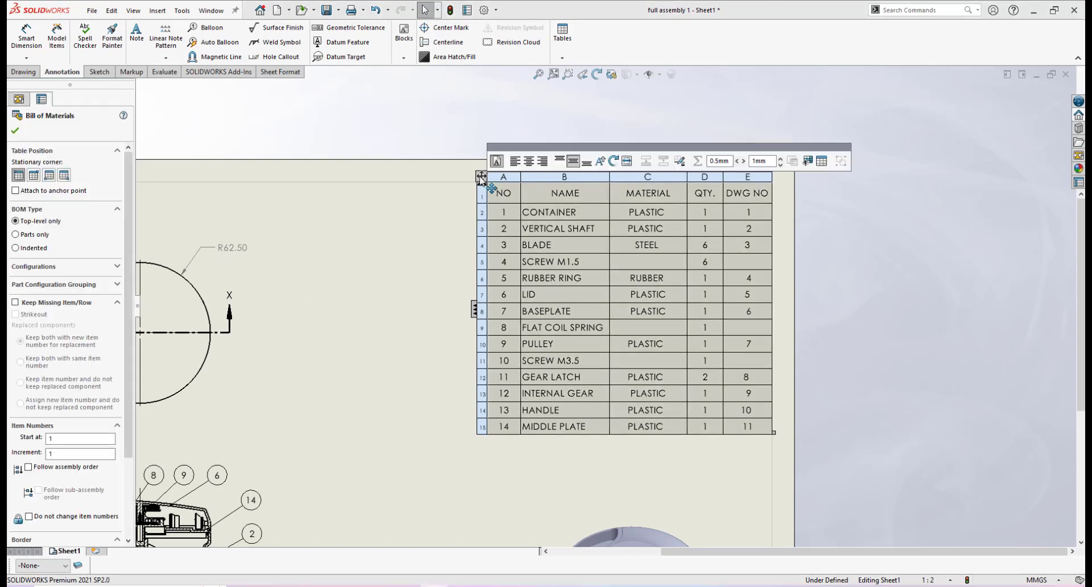
right_click(481, 179)
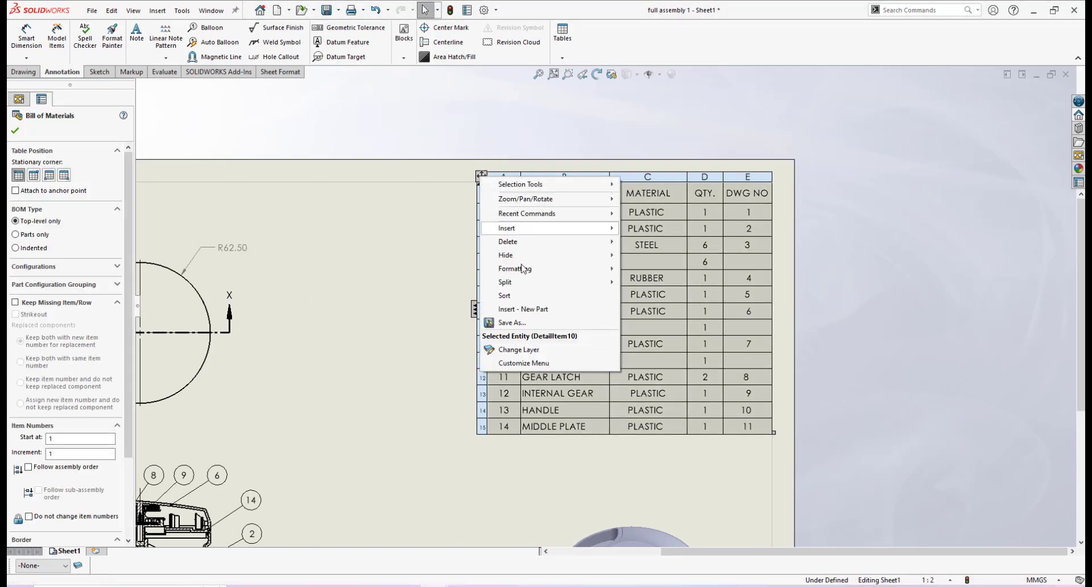
left_click(514, 327)
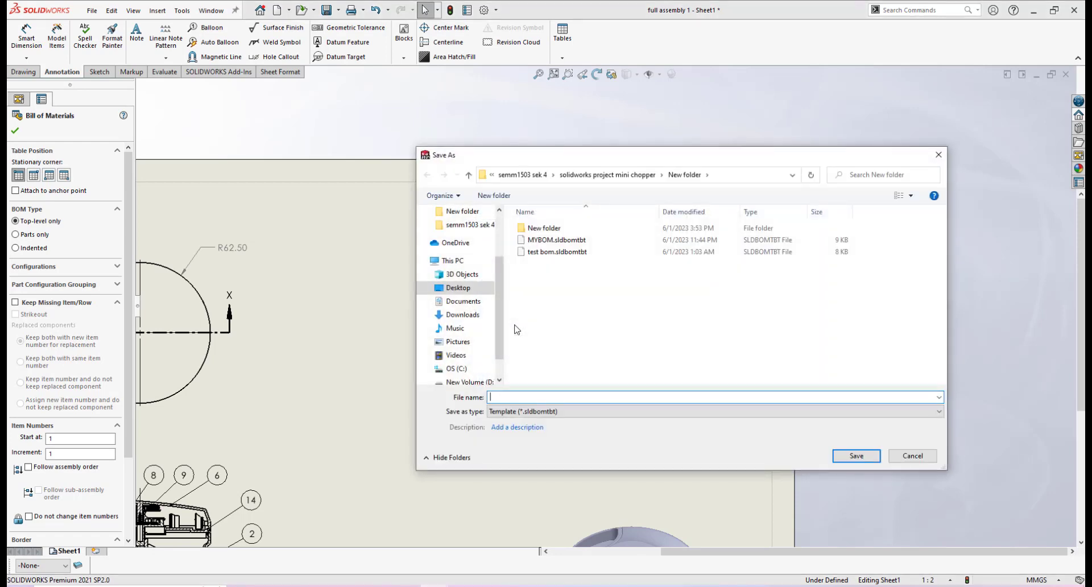
left_click(541, 240)
left_click(856, 457)
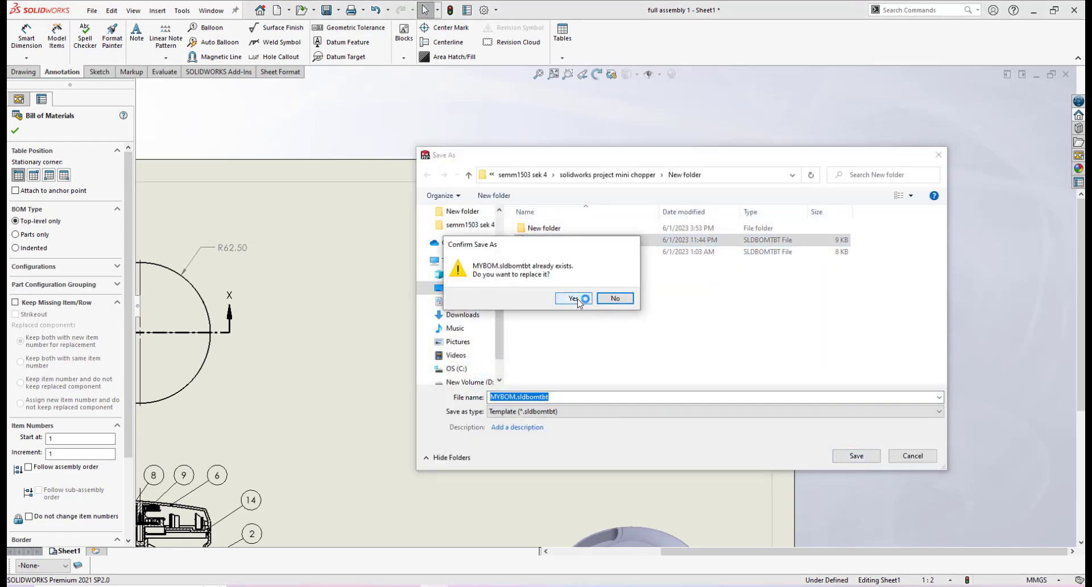
left_click(573, 298)
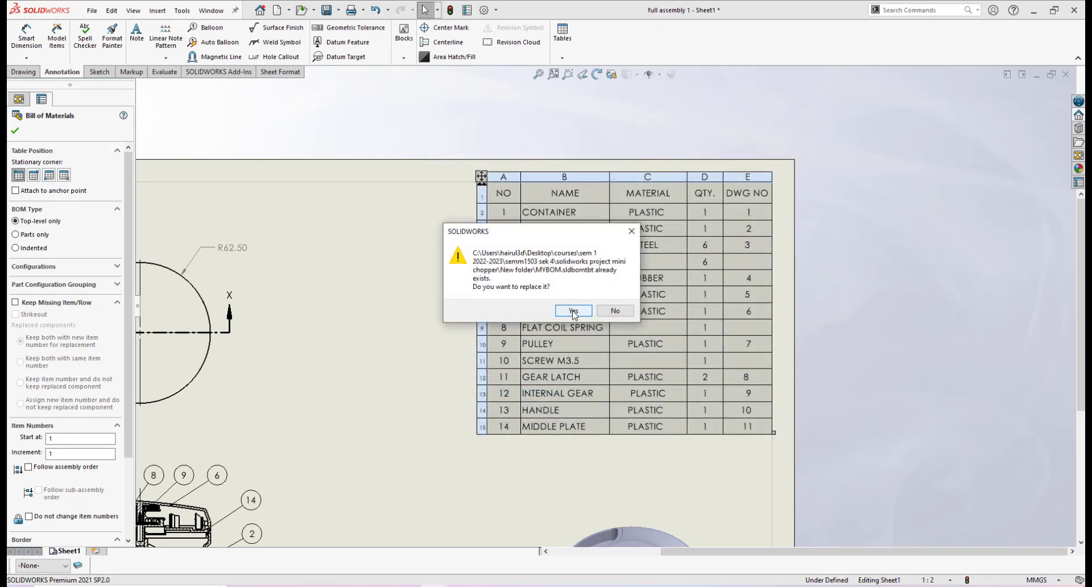
left_click(573, 310)
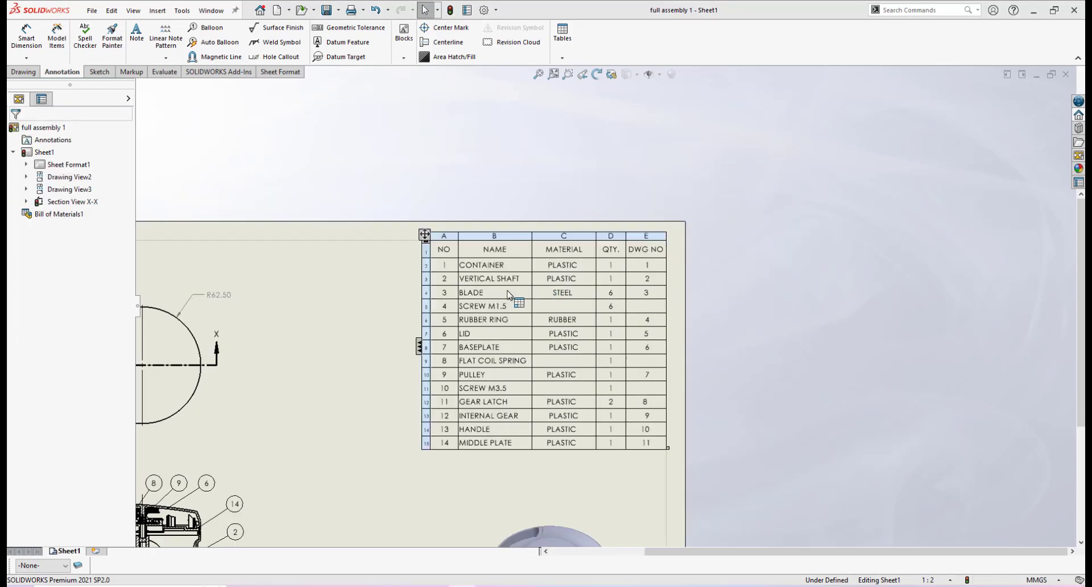
scroll(510, 294, "up", 5)
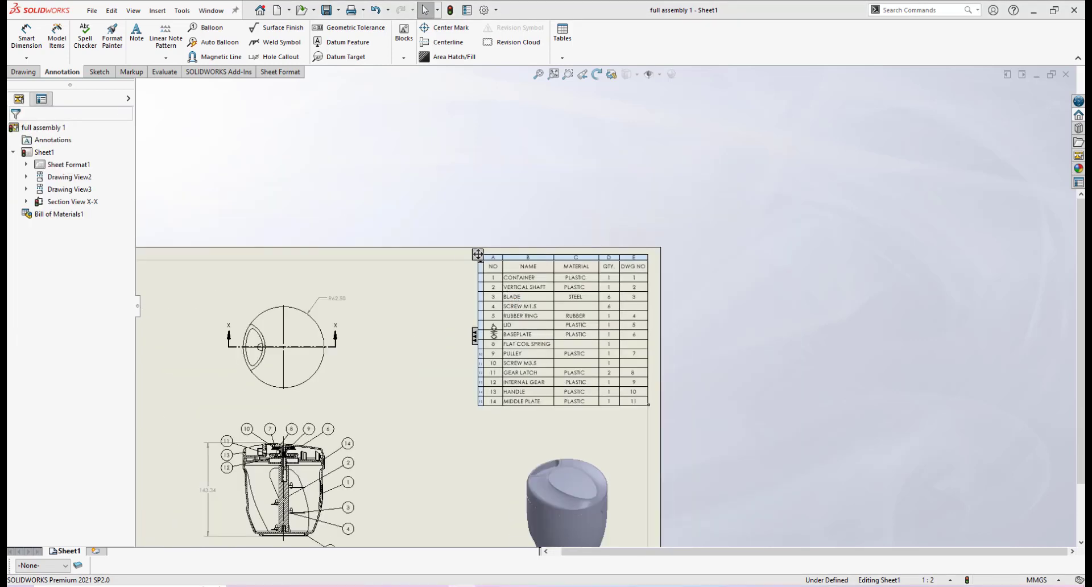
scroll(524, 369, "down", 5)
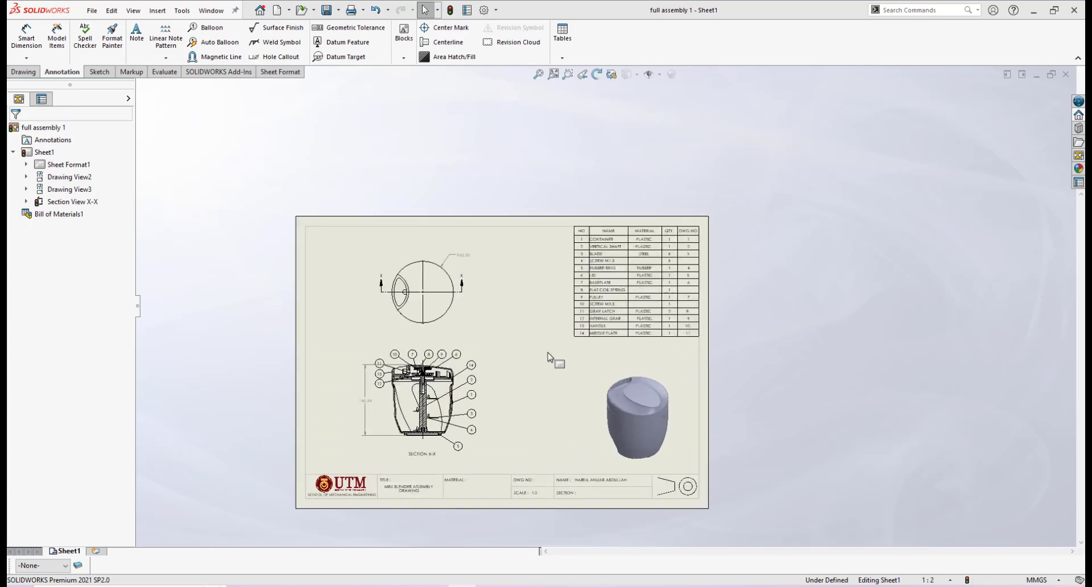
scroll(583, 352, "up", 3)
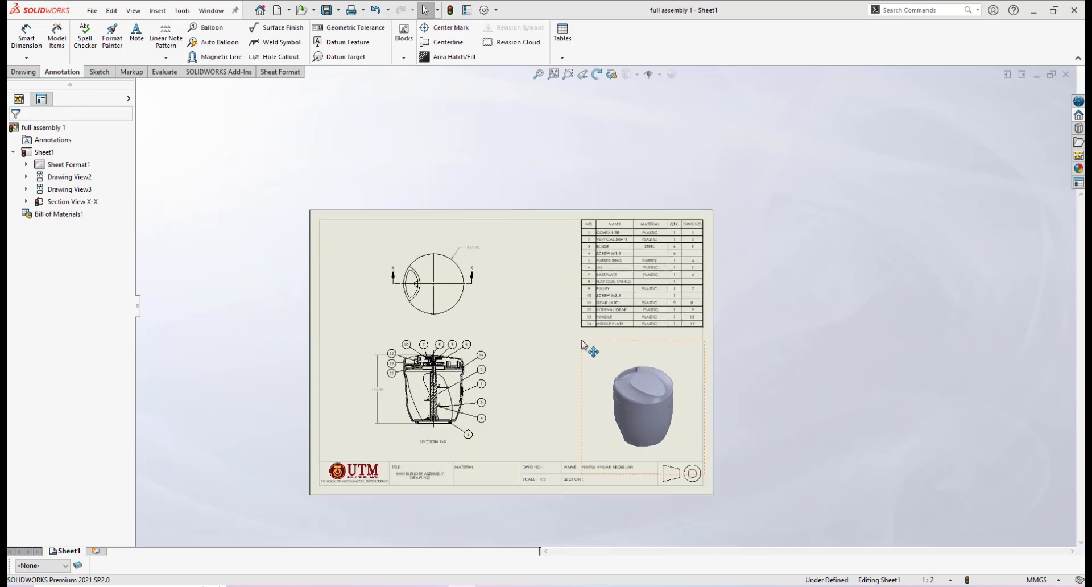
scroll(592, 347, "down", 3)
scroll(578, 363, "up", 2)
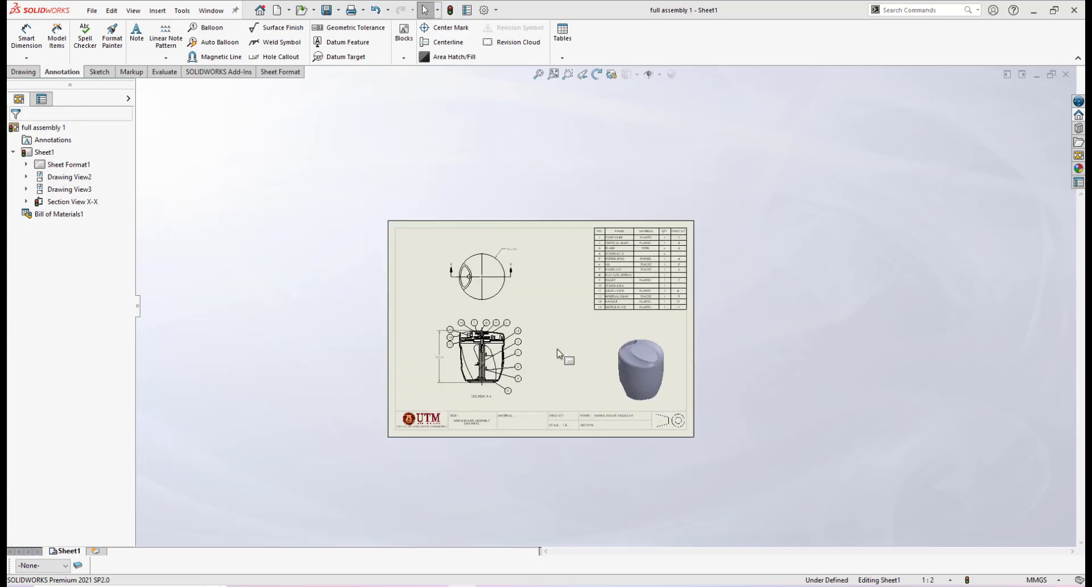
scroll(569, 342, "down", 1)
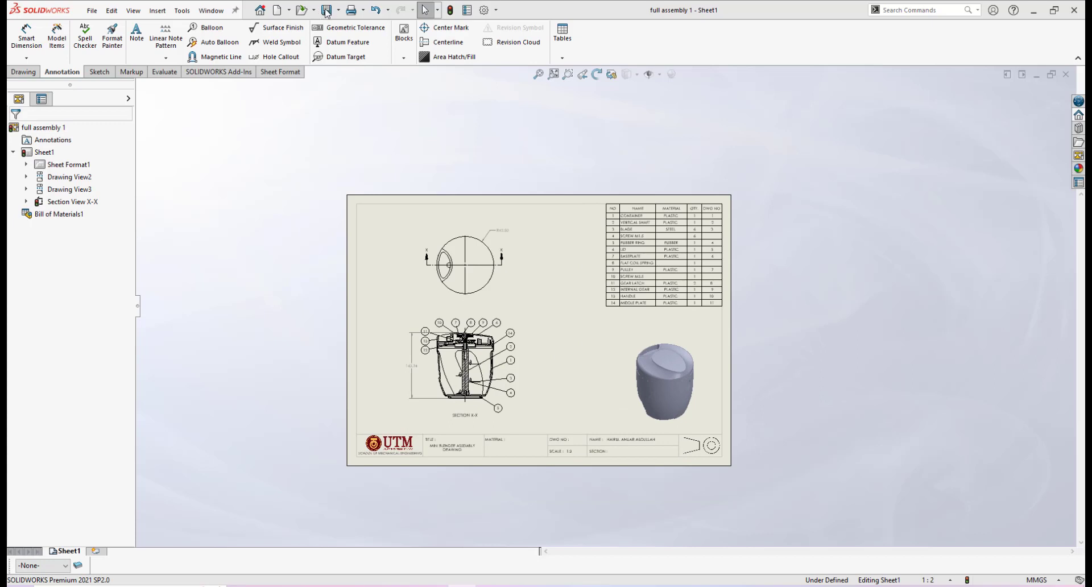
mouse_move(626, 232)
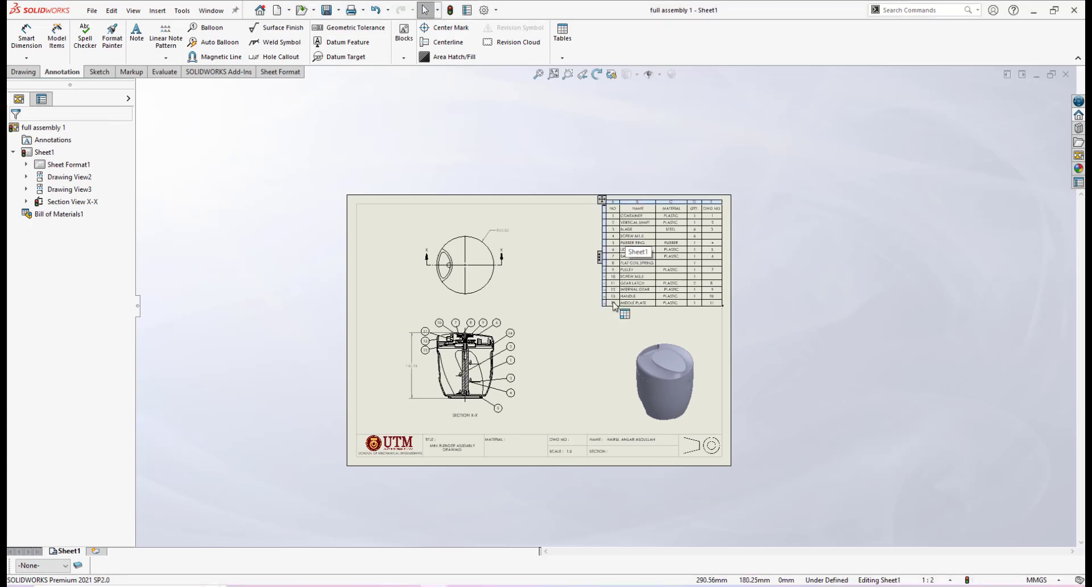
scroll(614, 305, "down", 1)
scroll(546, 348, "down", 2)
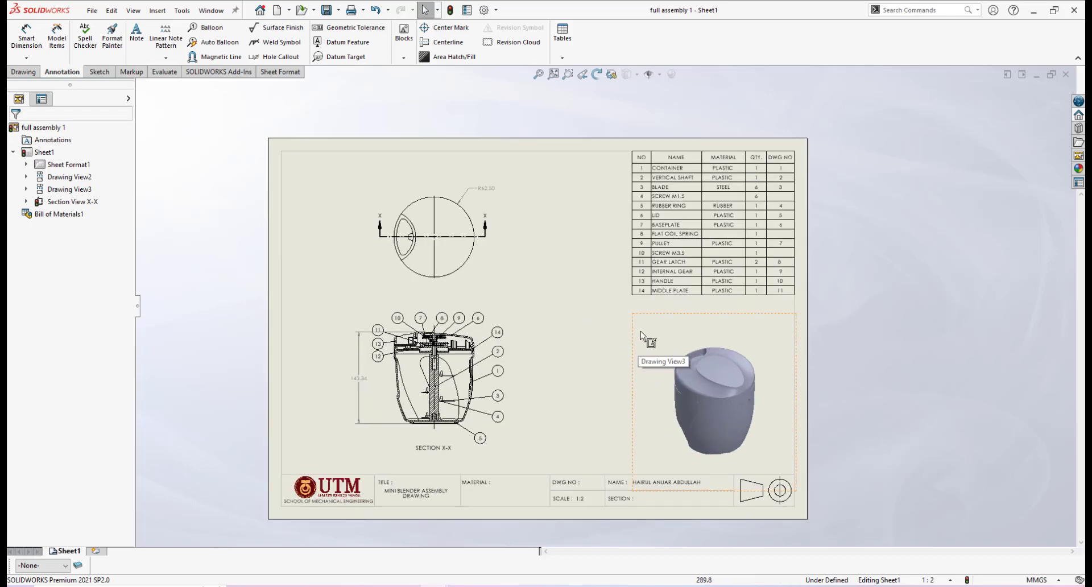
Step: Save the drawing as an Adobe PDF file named MINI BLENDER ASSEMBLY DRAWING in the project's New folder
left_click(91, 11)
key("Escape")
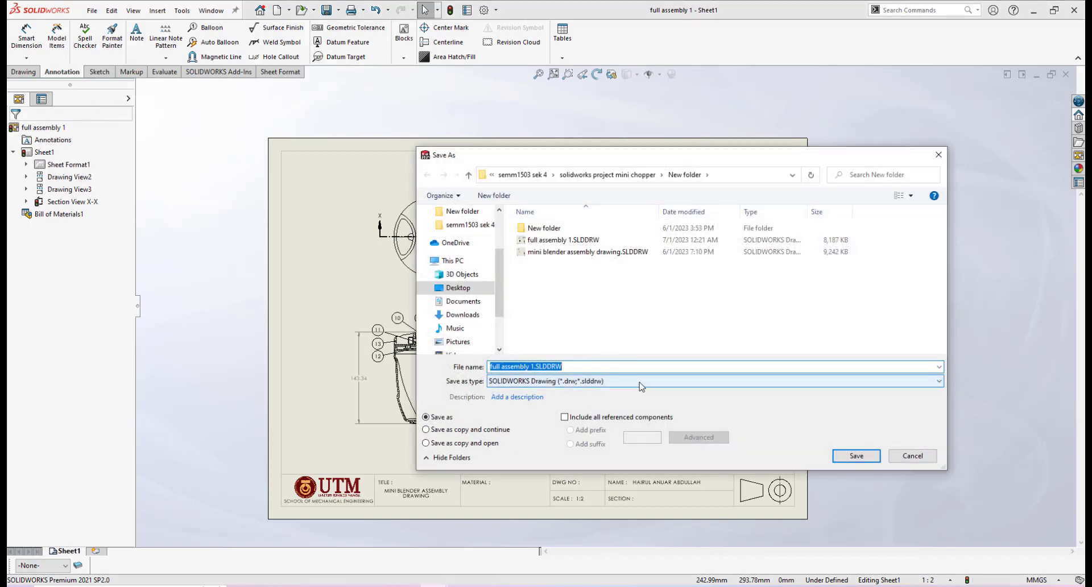
left_click(642, 387)
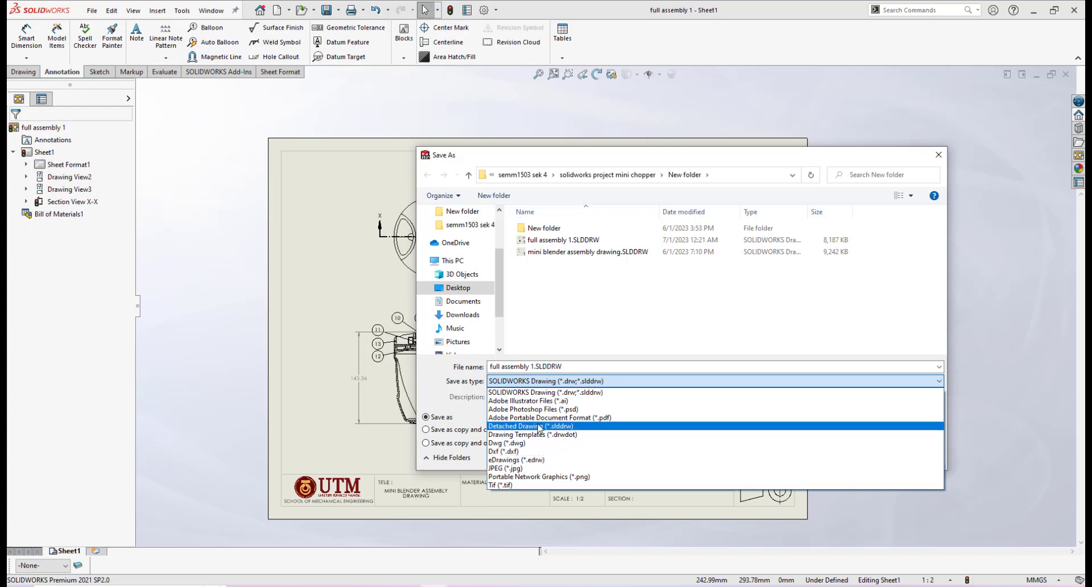
left_click(551, 418)
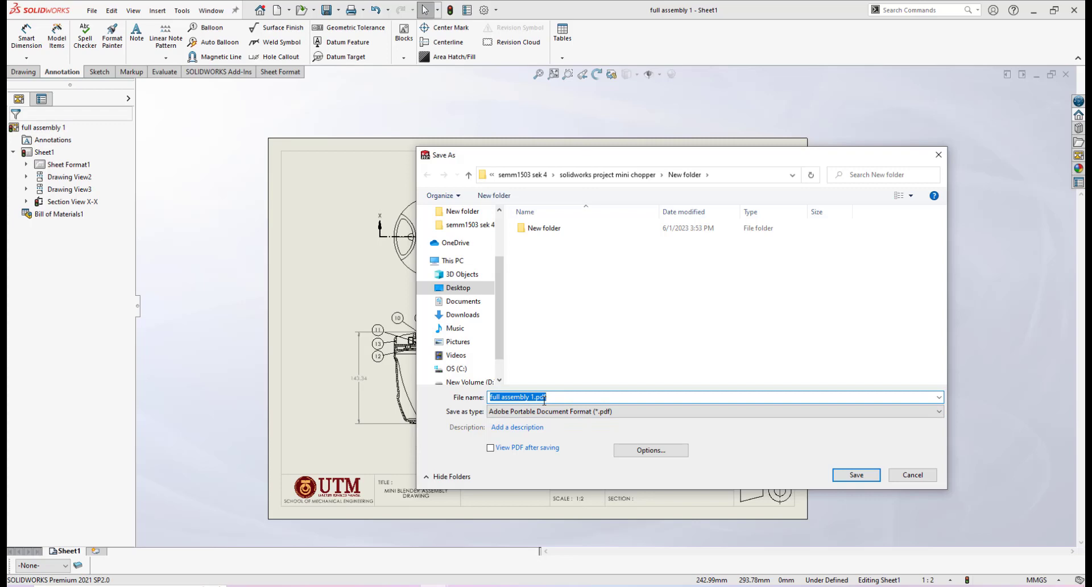
type("MINI BLENDER ASSEMBLY DRAWING")
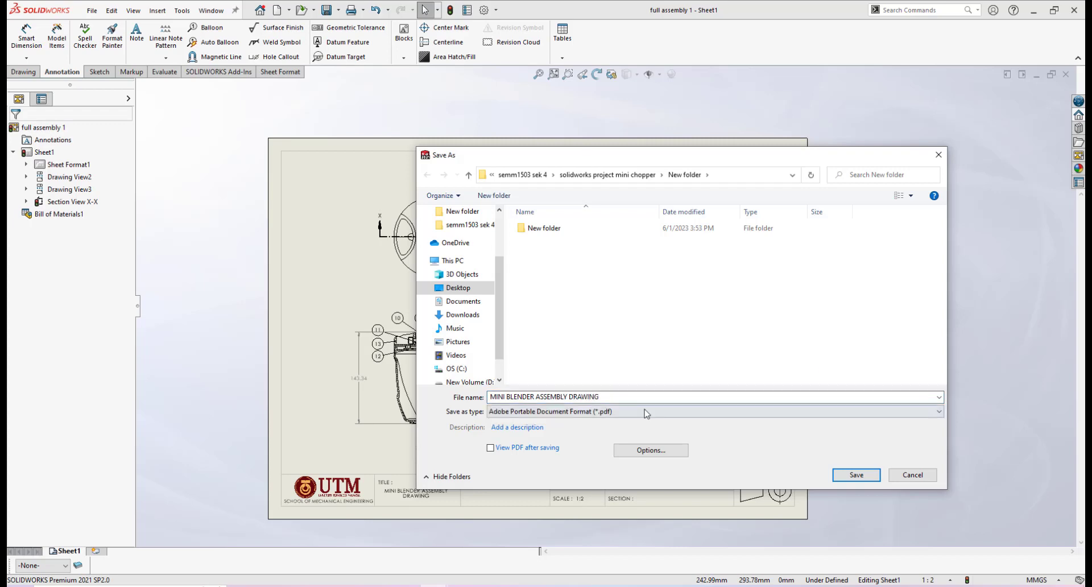
left_click(653, 413)
left_click(849, 481)
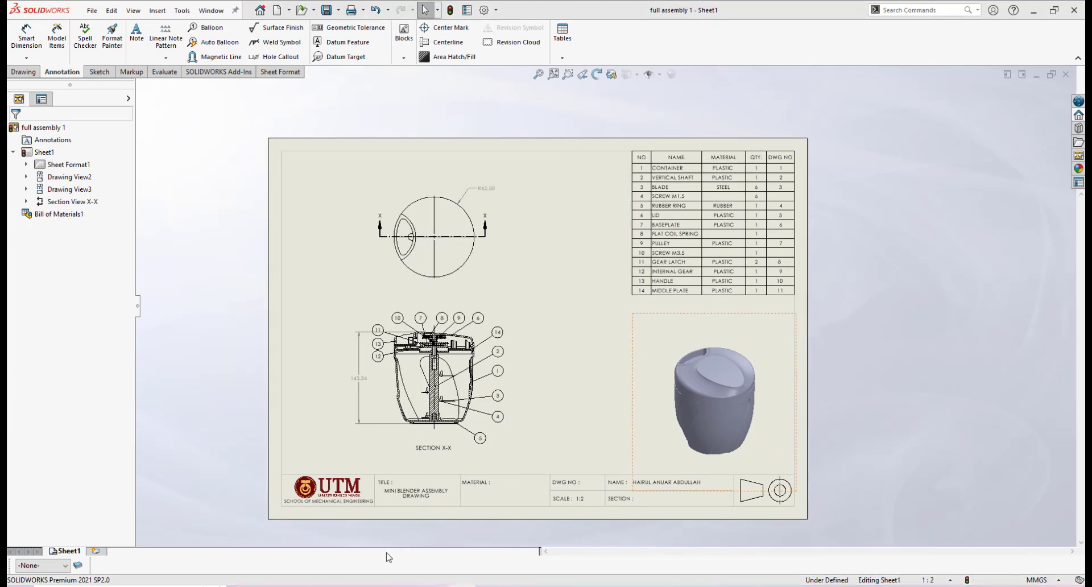
Step: Switch to File Explorer, open MINI BLENDER ASSEMBLY DRAWING.PDF in the browser and minimize the folder window
key("alt+Tab")
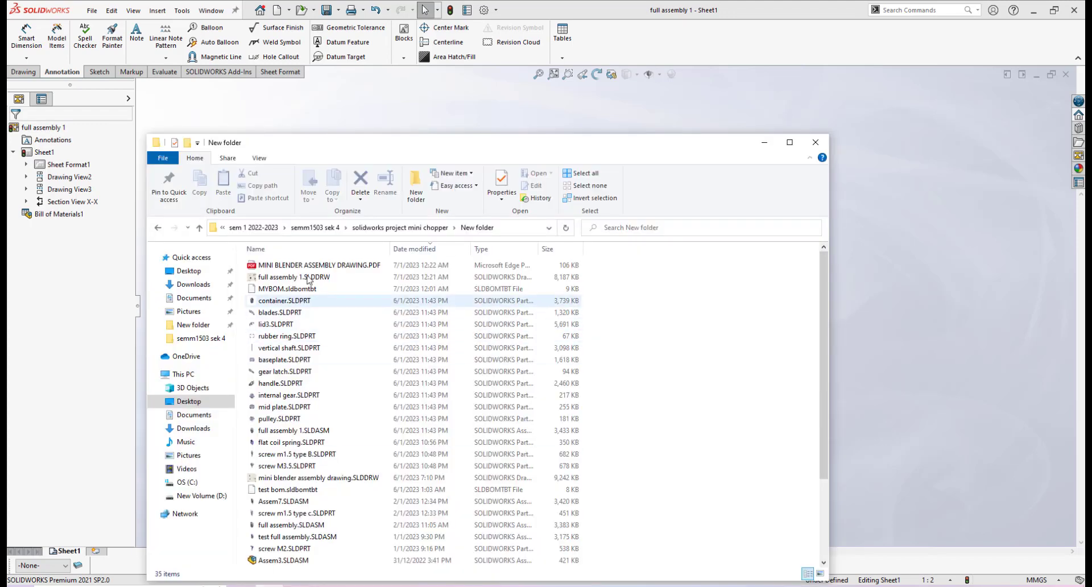
left_click(312, 266)
double_click(313, 266)
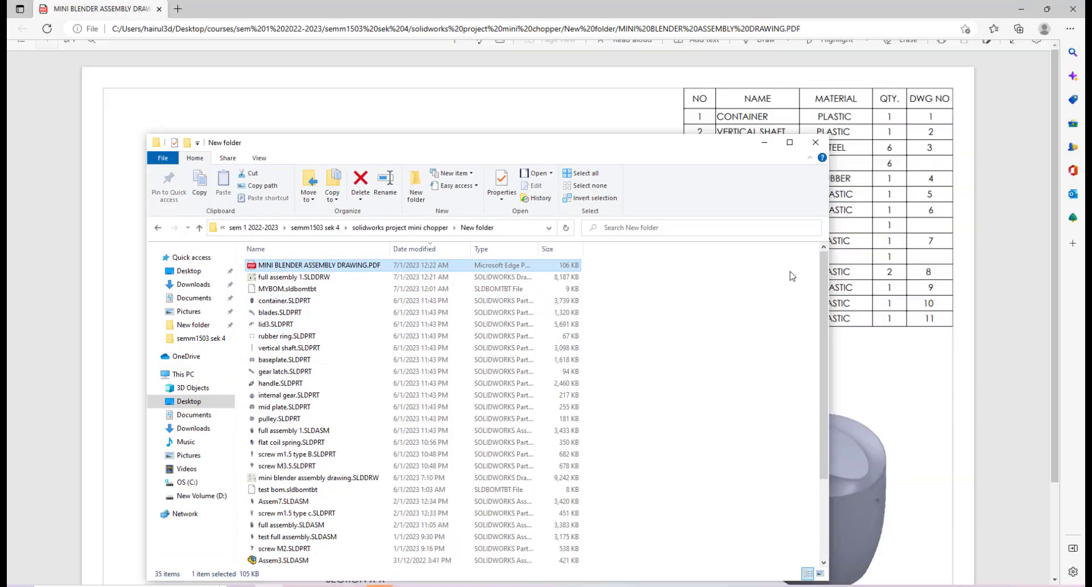
left_click(764, 143)
Step: Examine the exported PDF sheet, including the views, balloons, bill of materials and title block
scroll(702, 343, "down", 2)
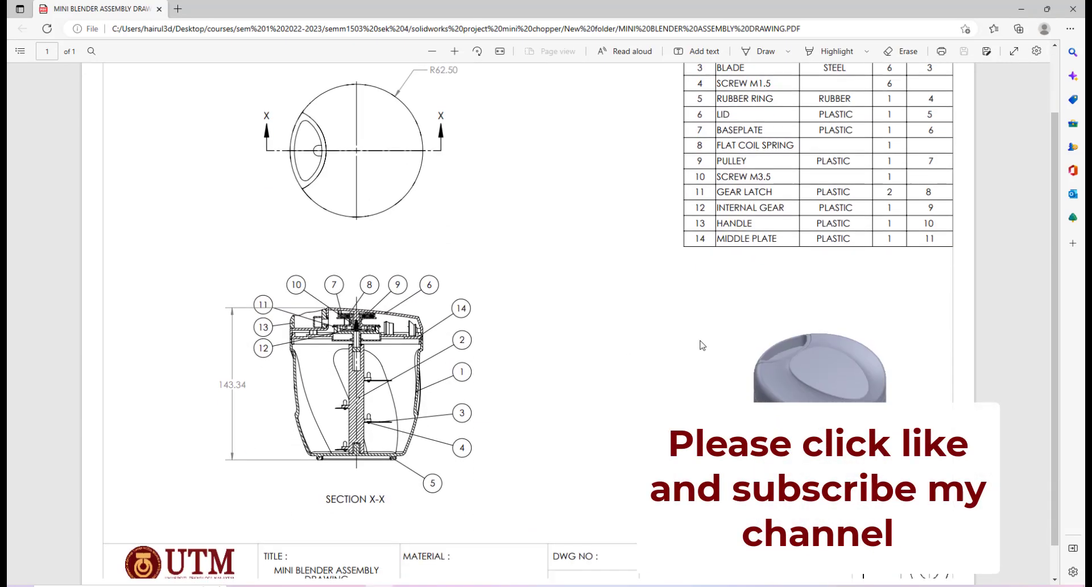
scroll(693, 341, "up", 2)
scroll(691, 344, "down", 2)
scroll(693, 345, "down", 1)
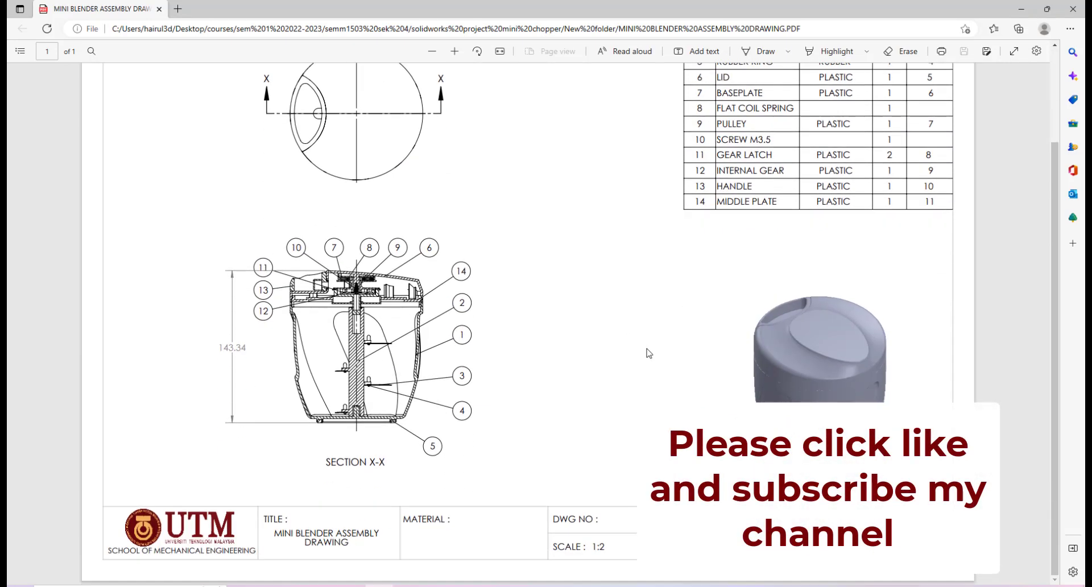
scroll(649, 353, "up", 3)
scroll(652, 286, "down", 3)
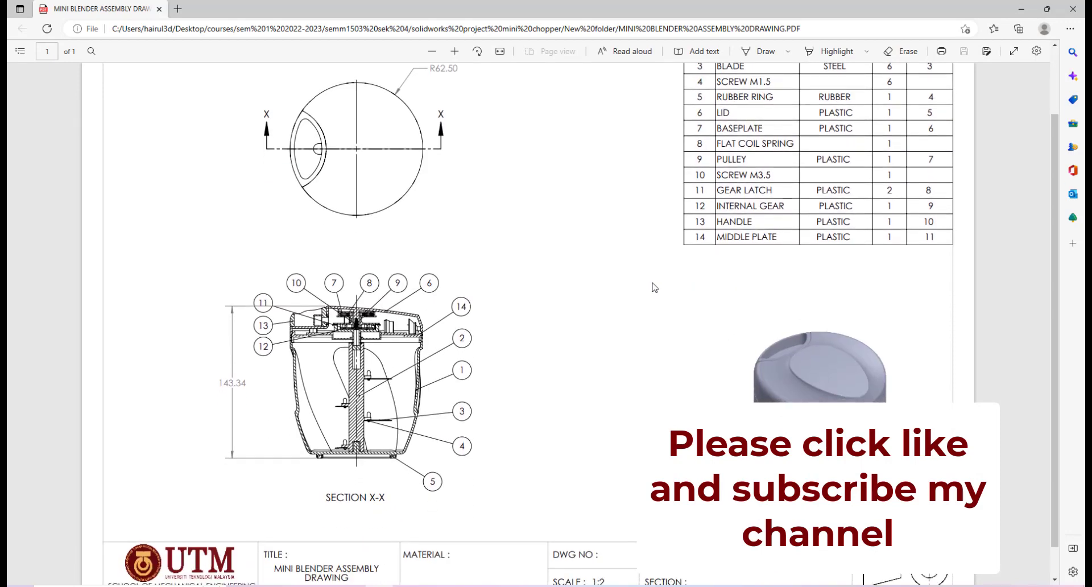
scroll(651, 285, "down", 1)
scroll(647, 286, "up", 3)
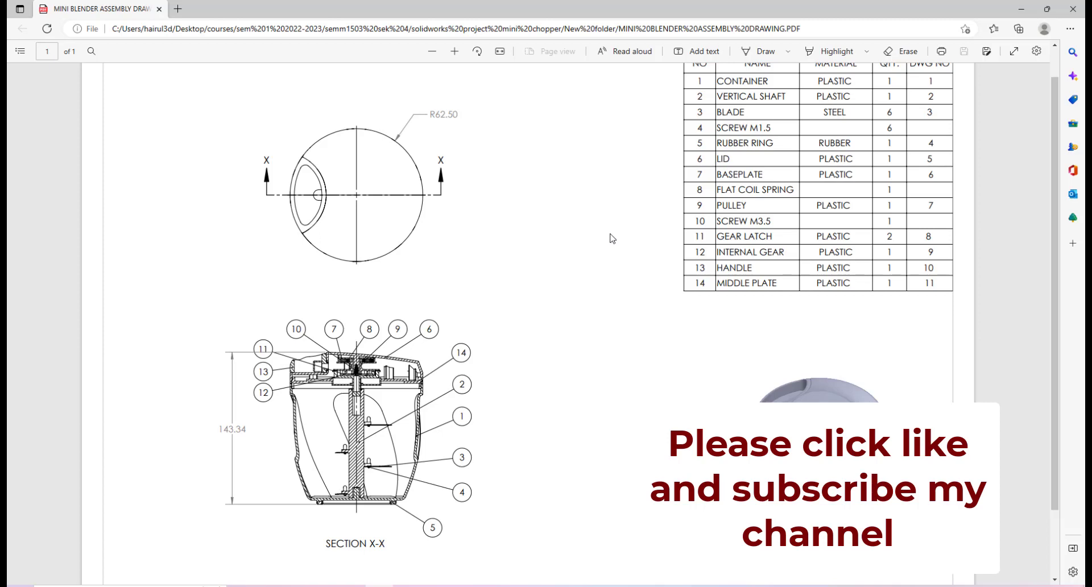
scroll(629, 293, "down", 2)
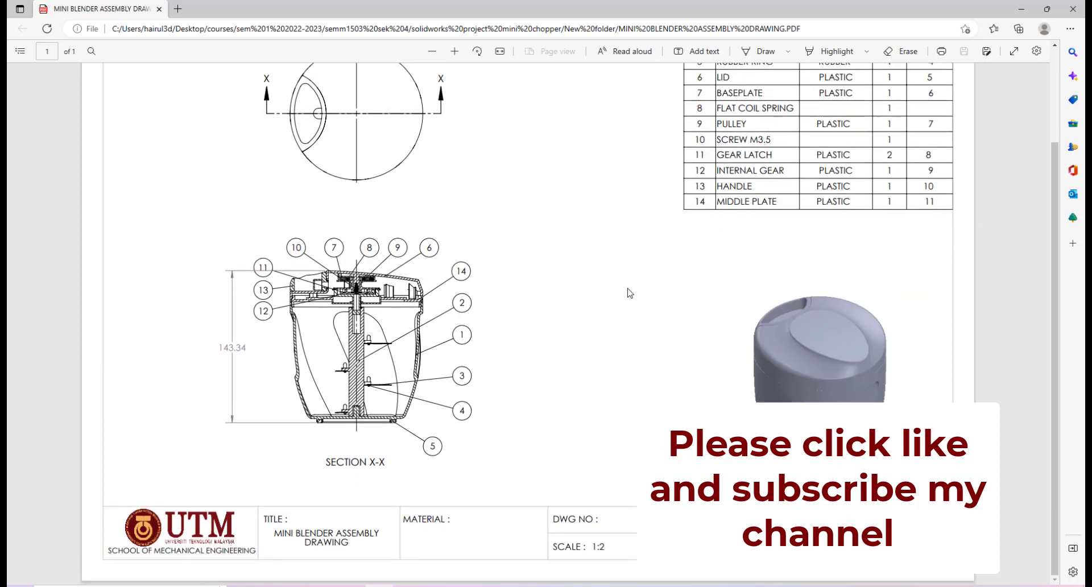
scroll(630, 293, "up", 3)
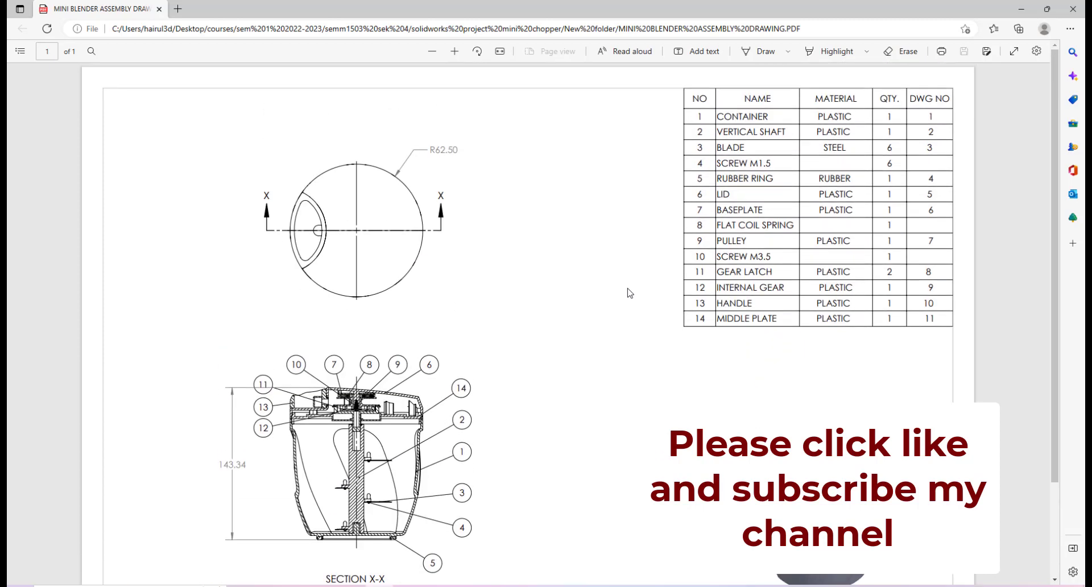
scroll(630, 293, "down", 2)
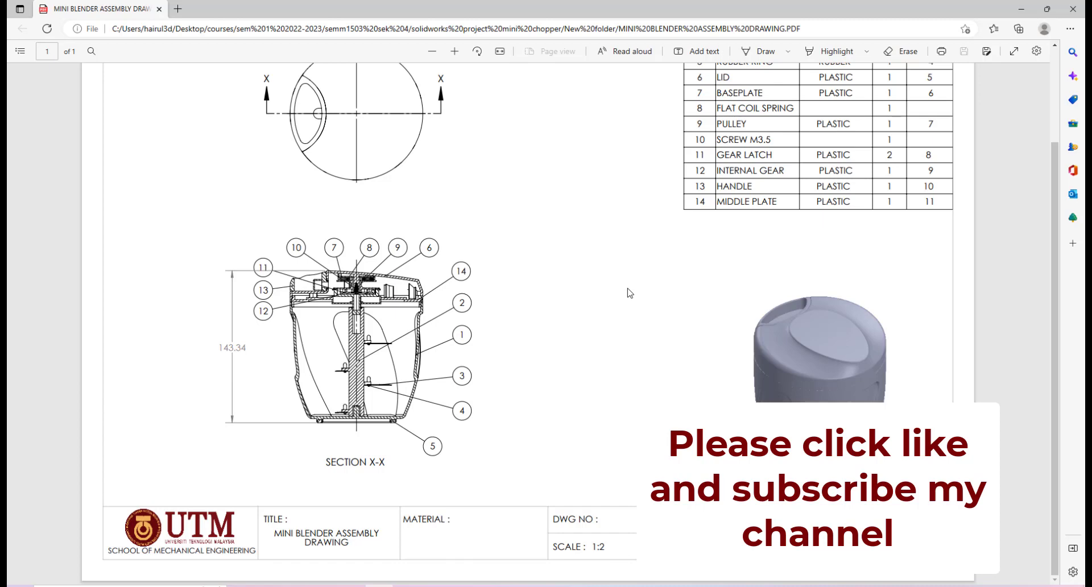